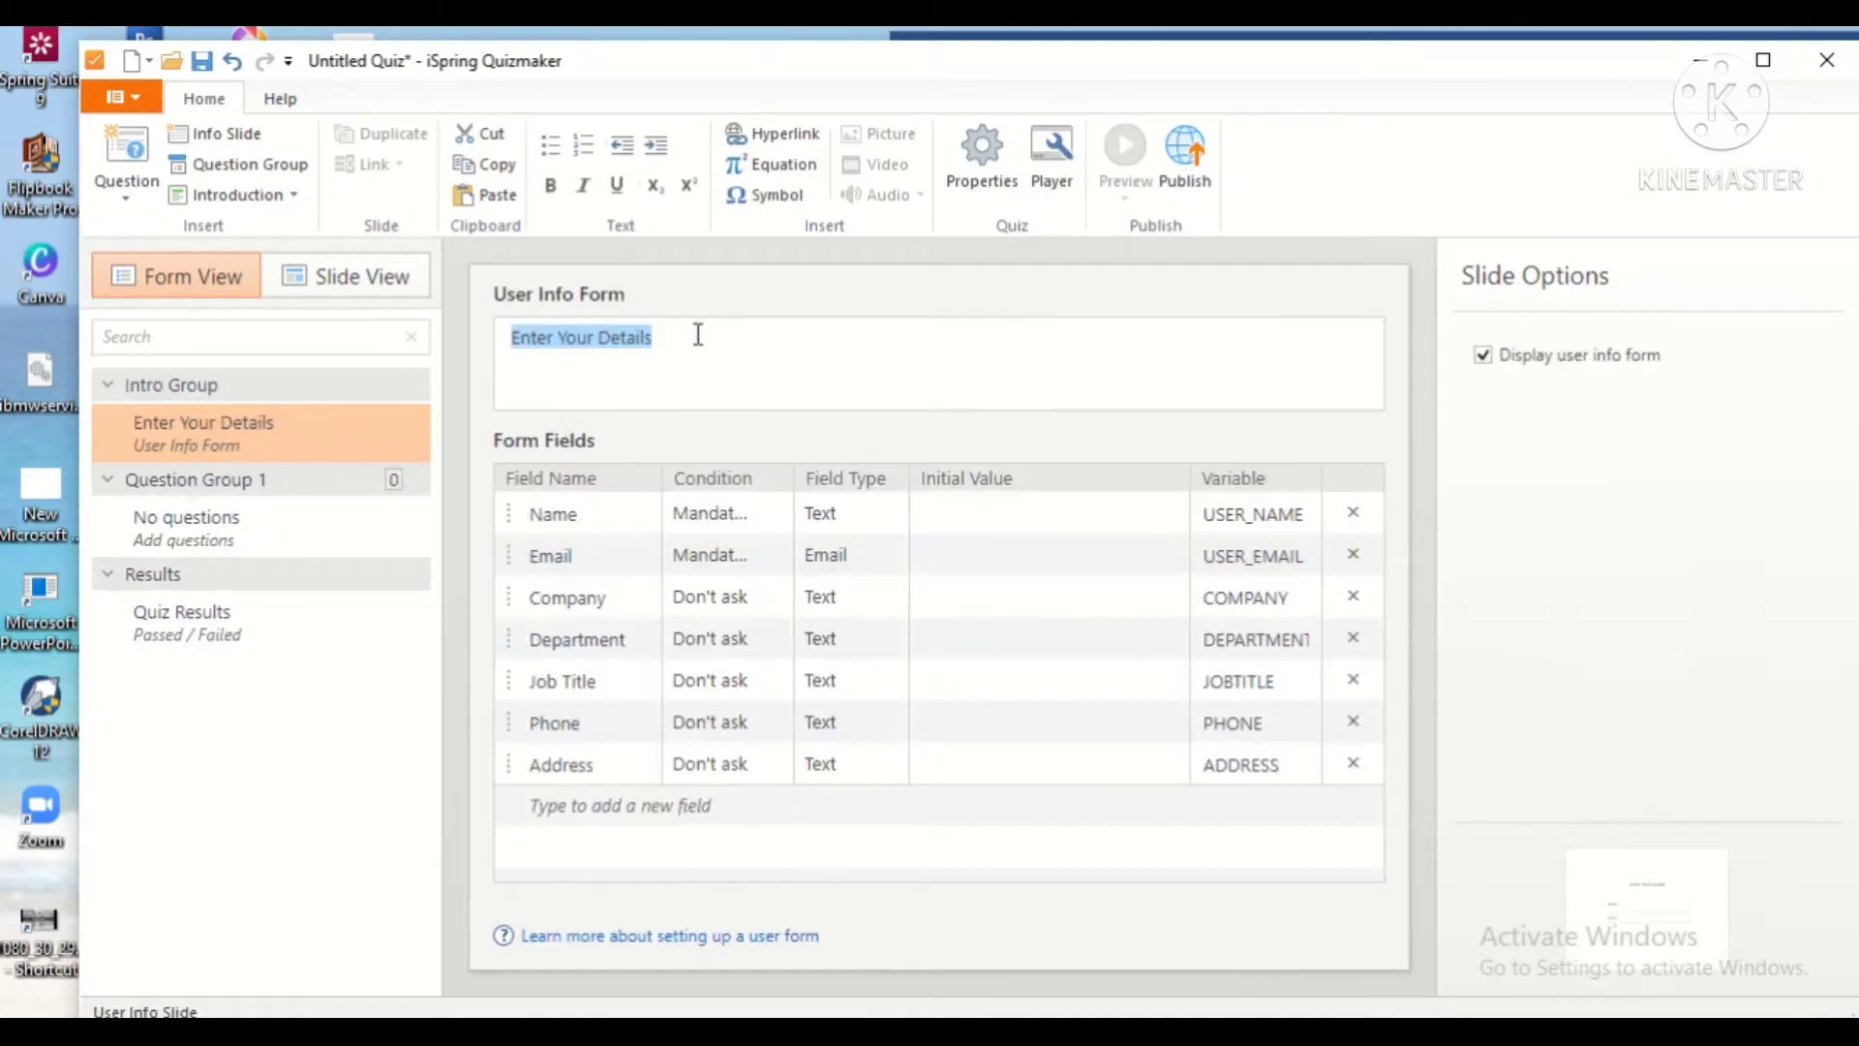
Step: Title the user info form 'ISILAH BIODATA ANDA DIBAWAH INI!!!' and delete every field except Name and Email
text(ISILAH)
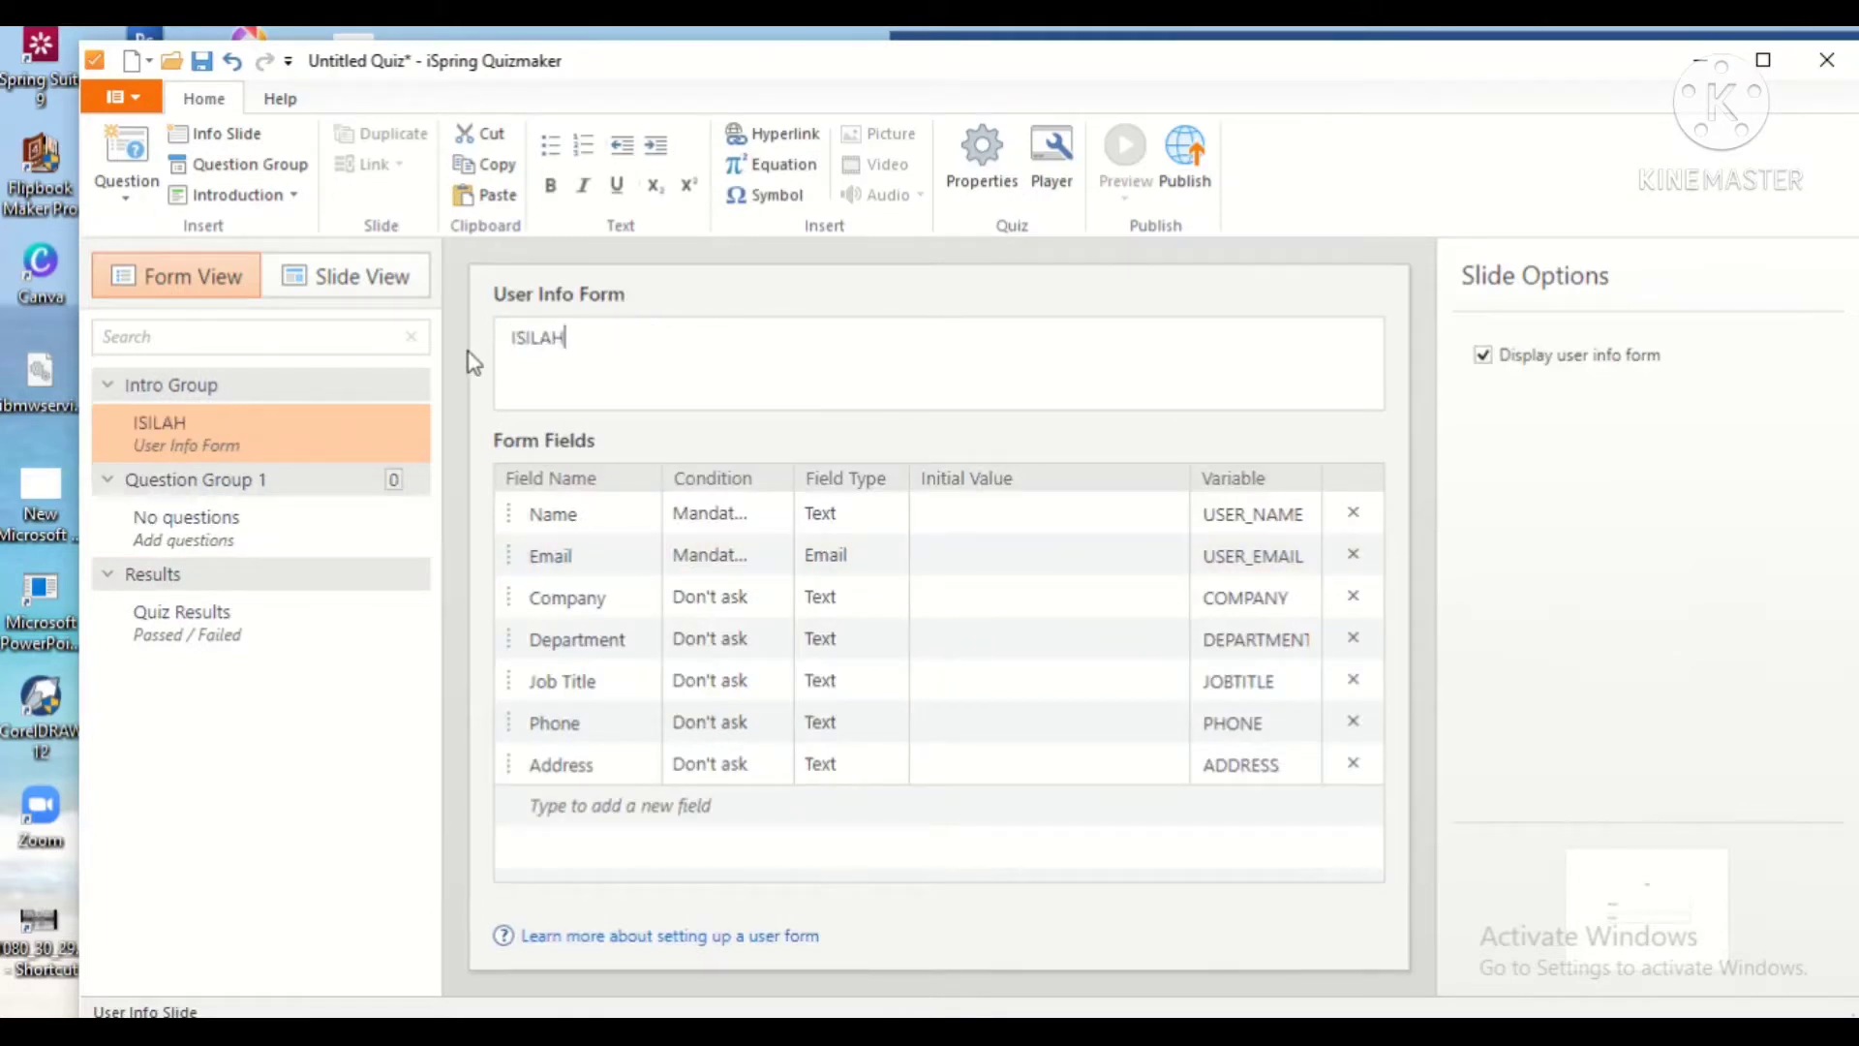
text( BIODATA ANDA DIBAWAH INI!!!)
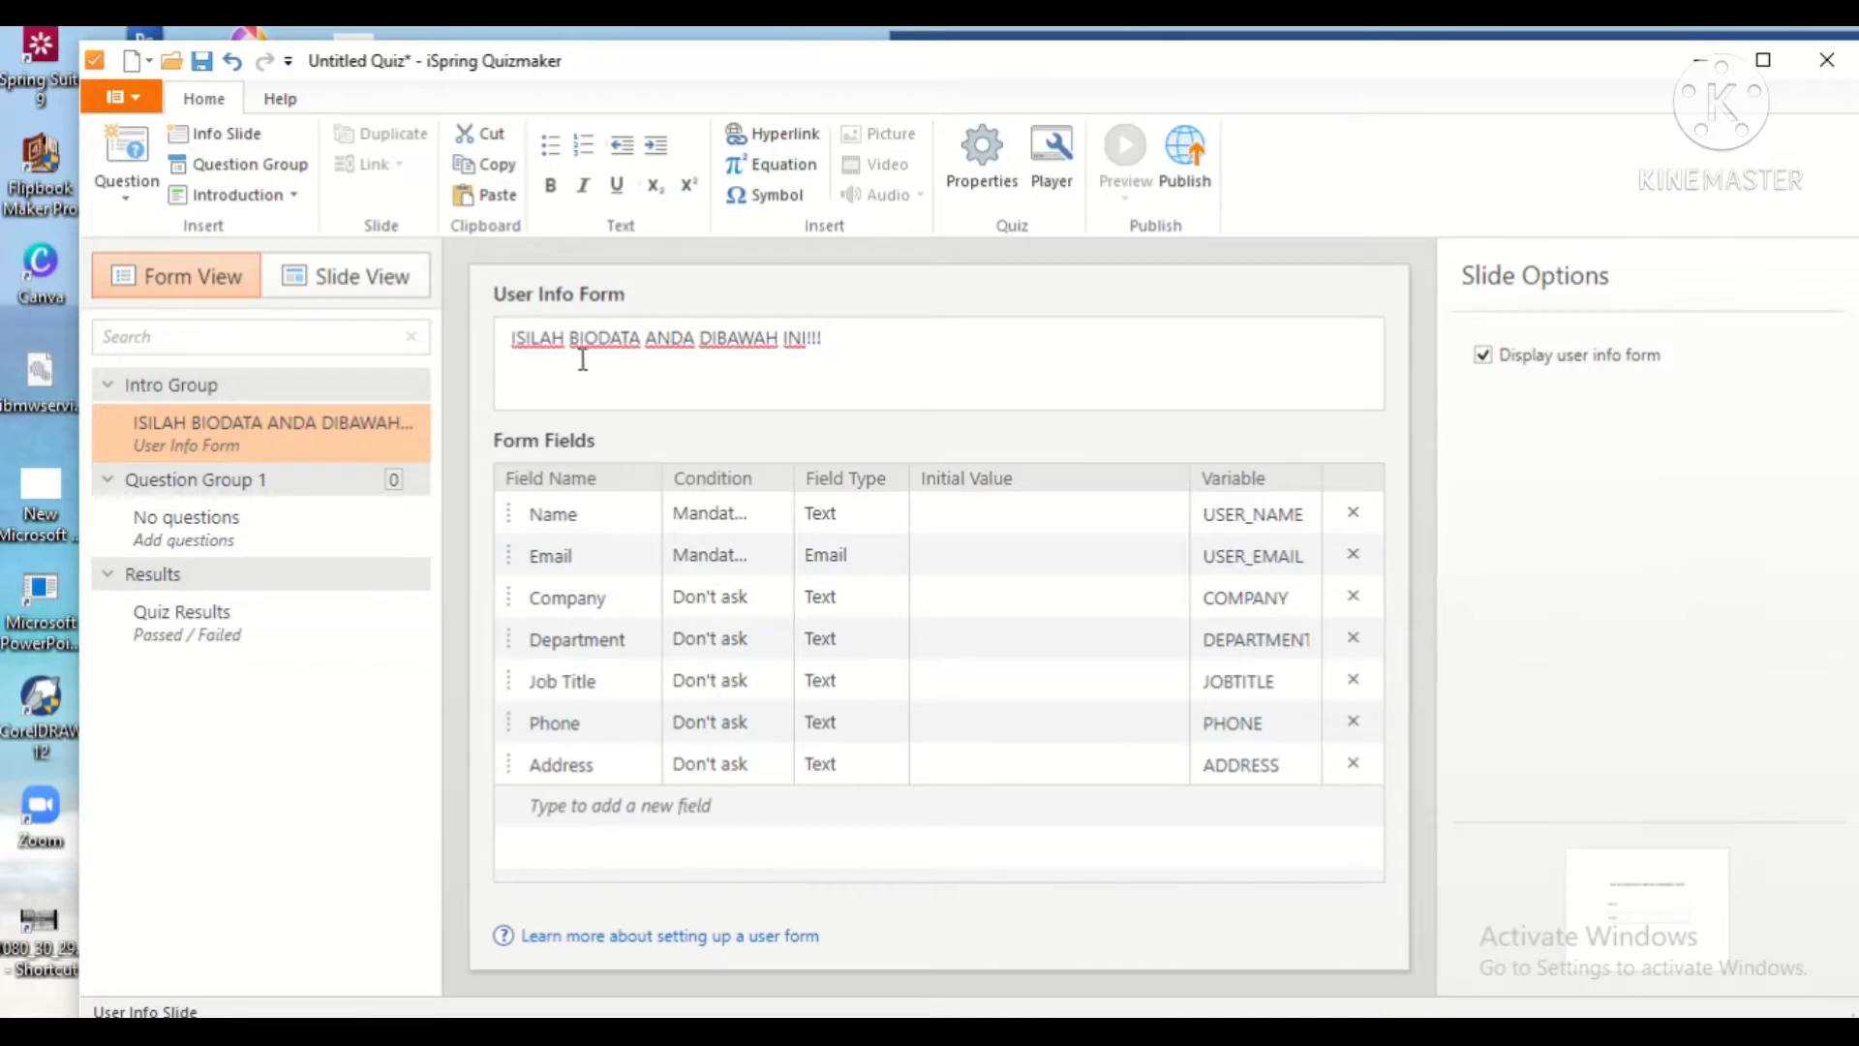
click(581, 557)
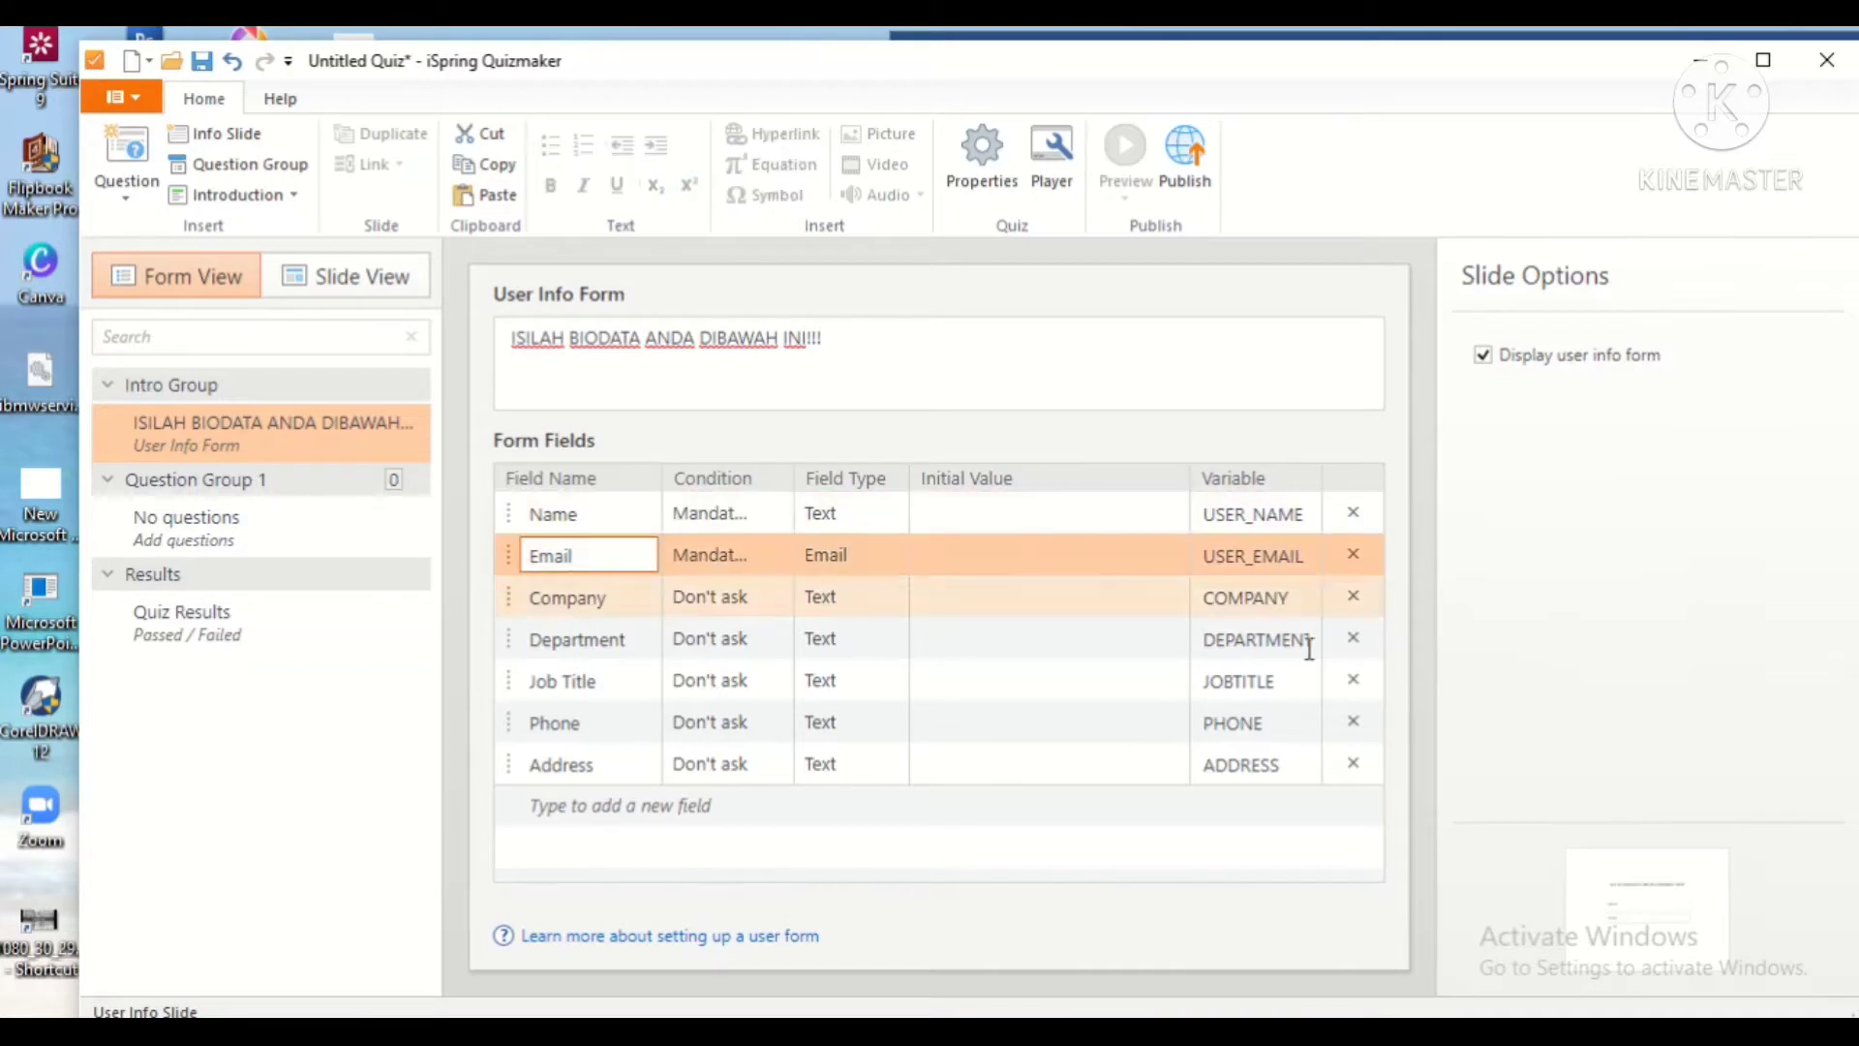
click(1354, 764)
click(1354, 722)
click(1354, 683)
click(1354, 639)
click(1354, 597)
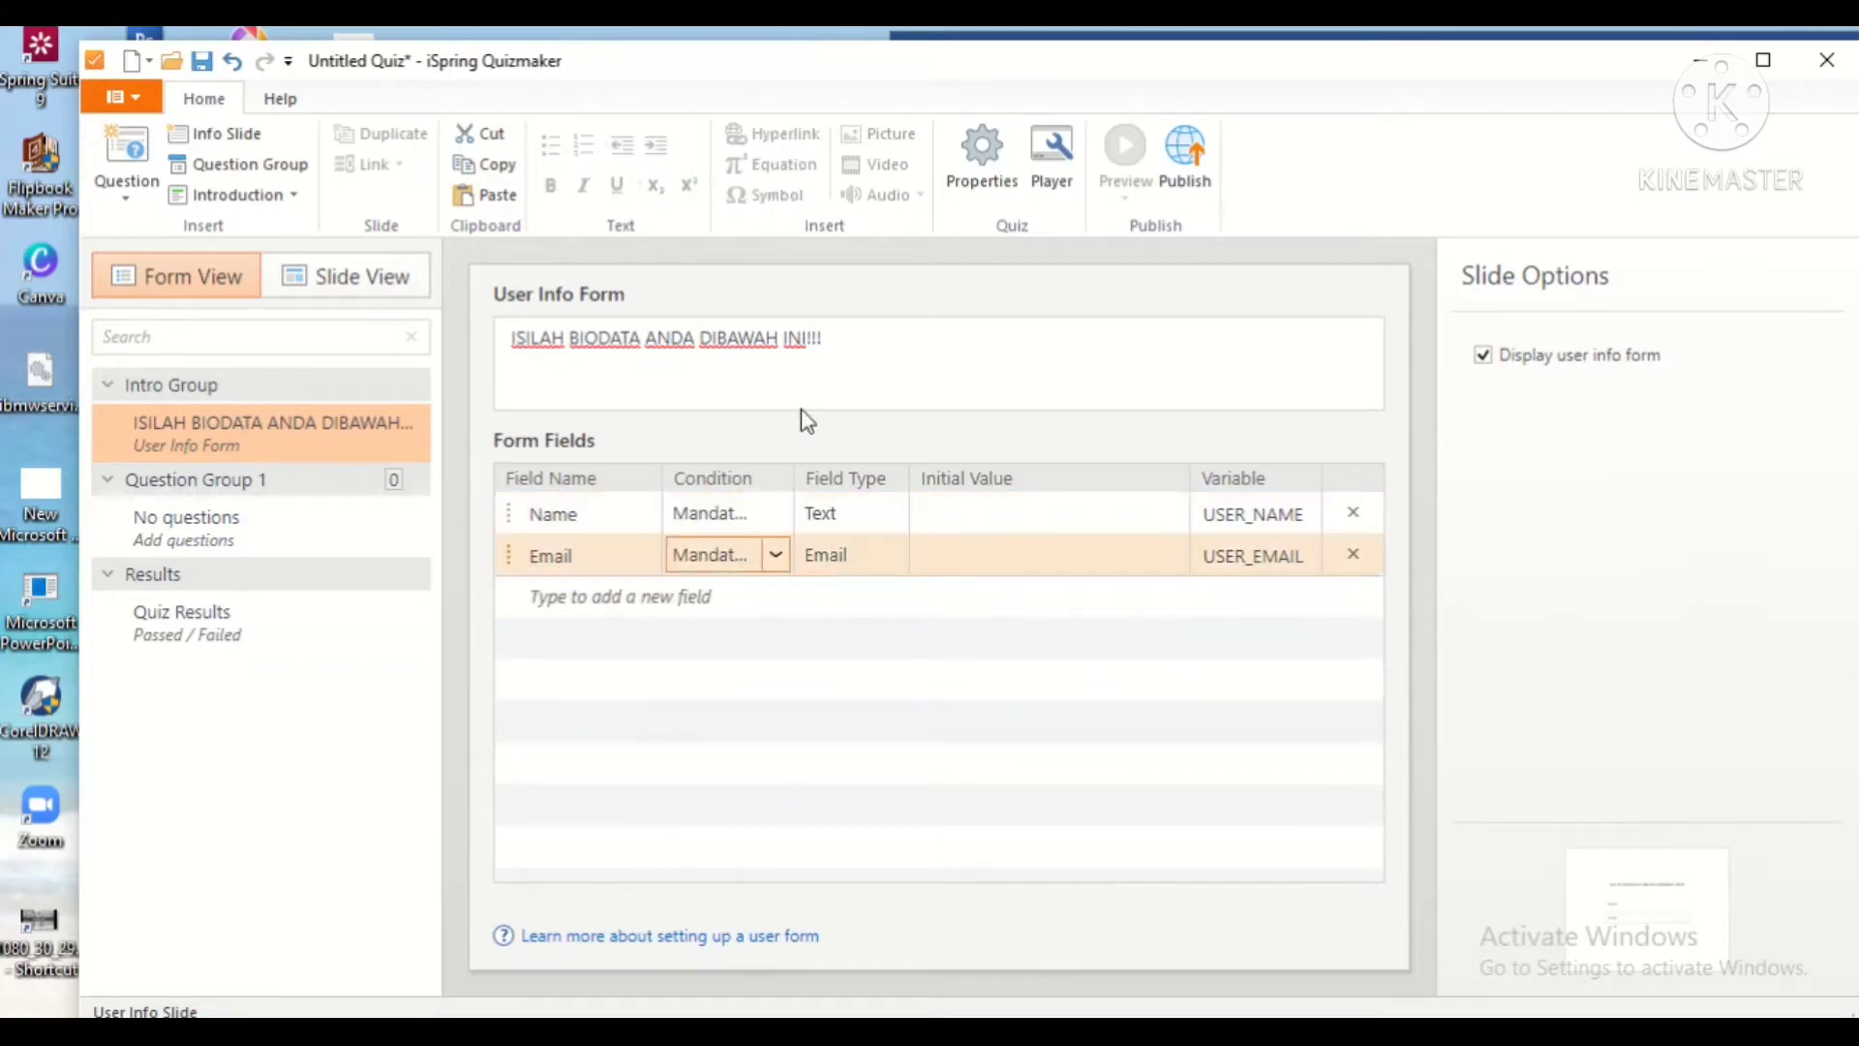
click(155, 189)
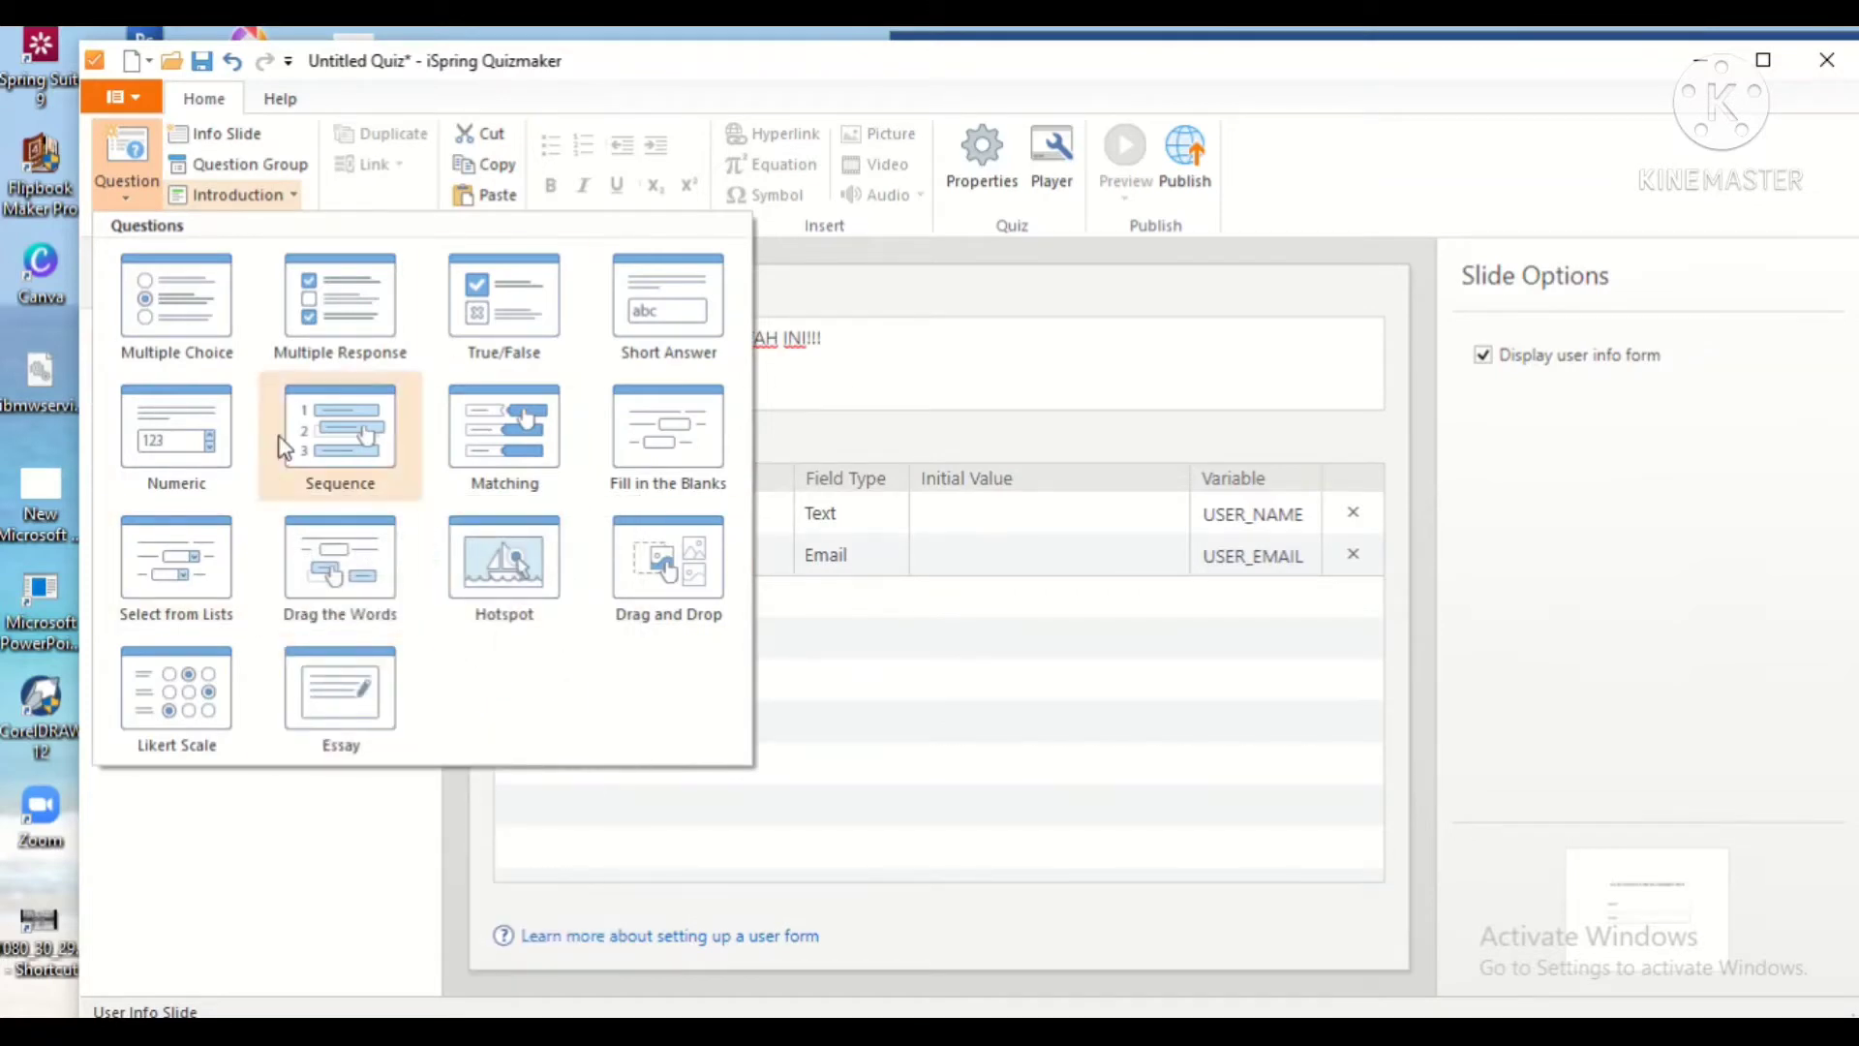
Step: Add a multiple-choice question with Word's question 1 text about reduksi, without the '1.' numbering
key(Escape)
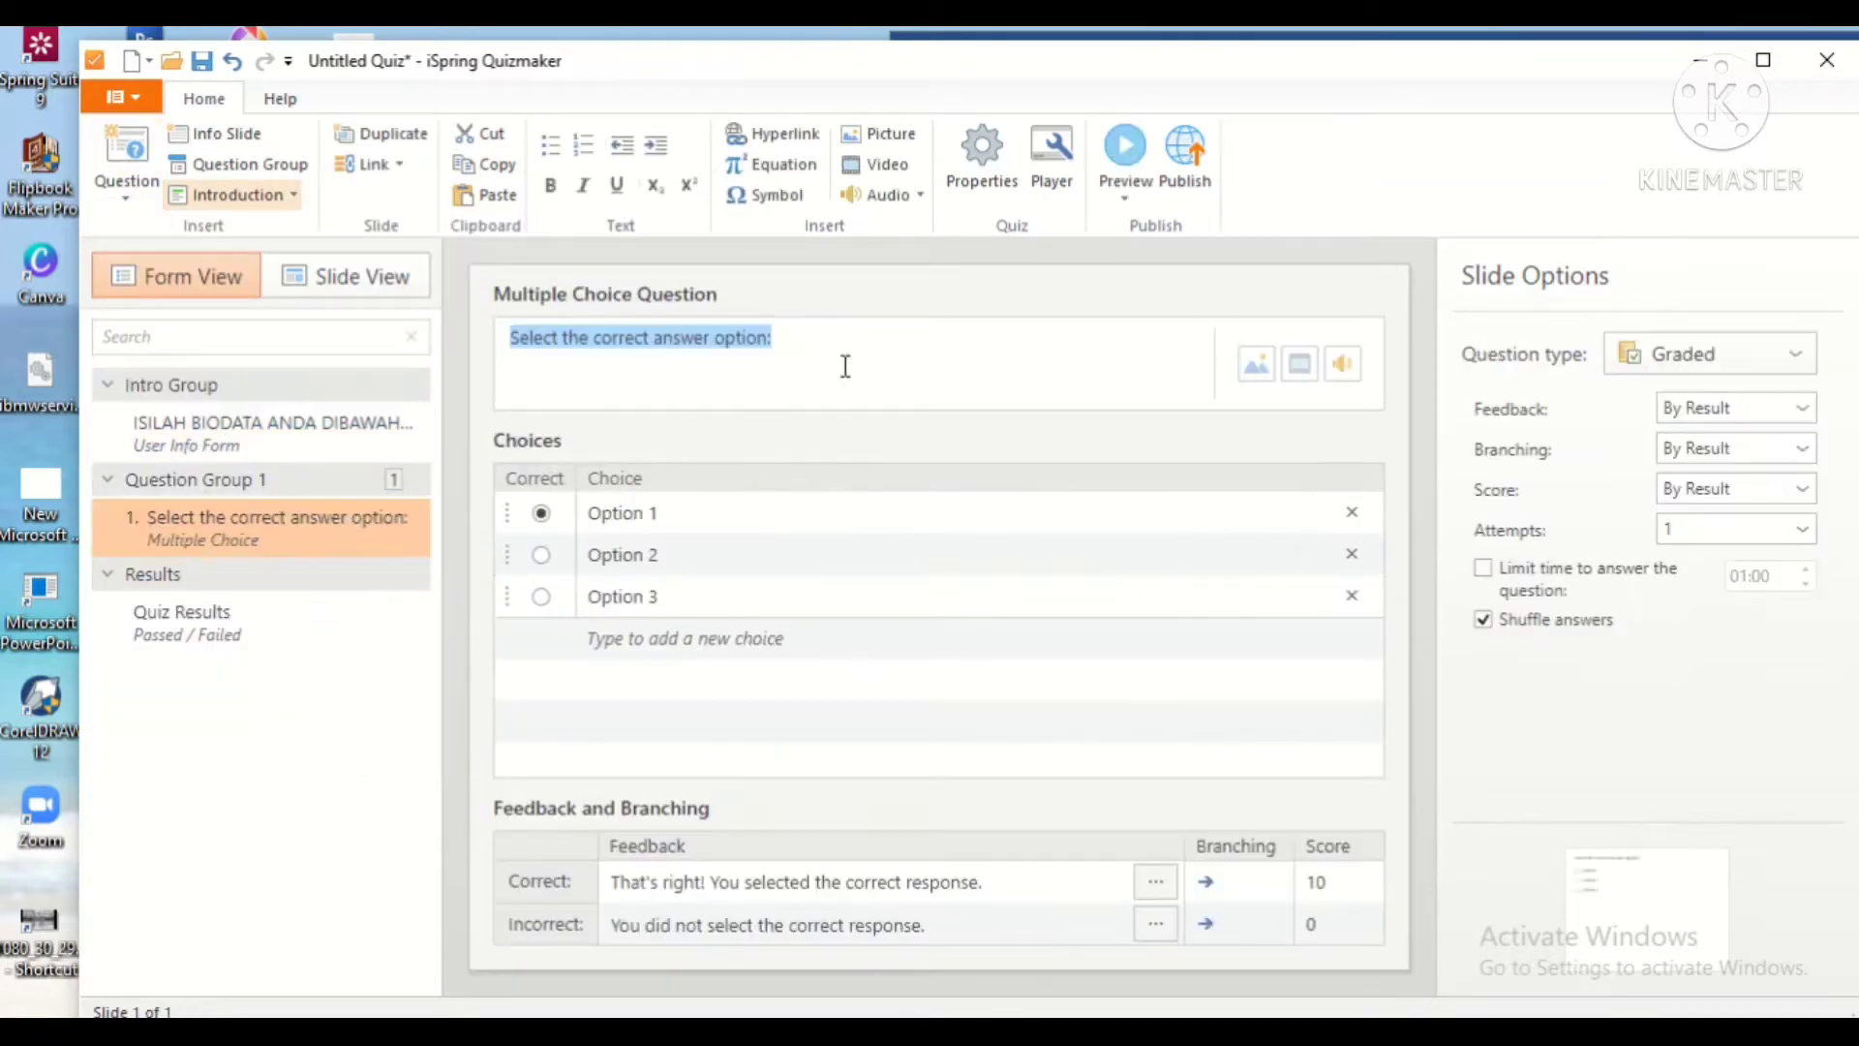
key(alt+Tab)
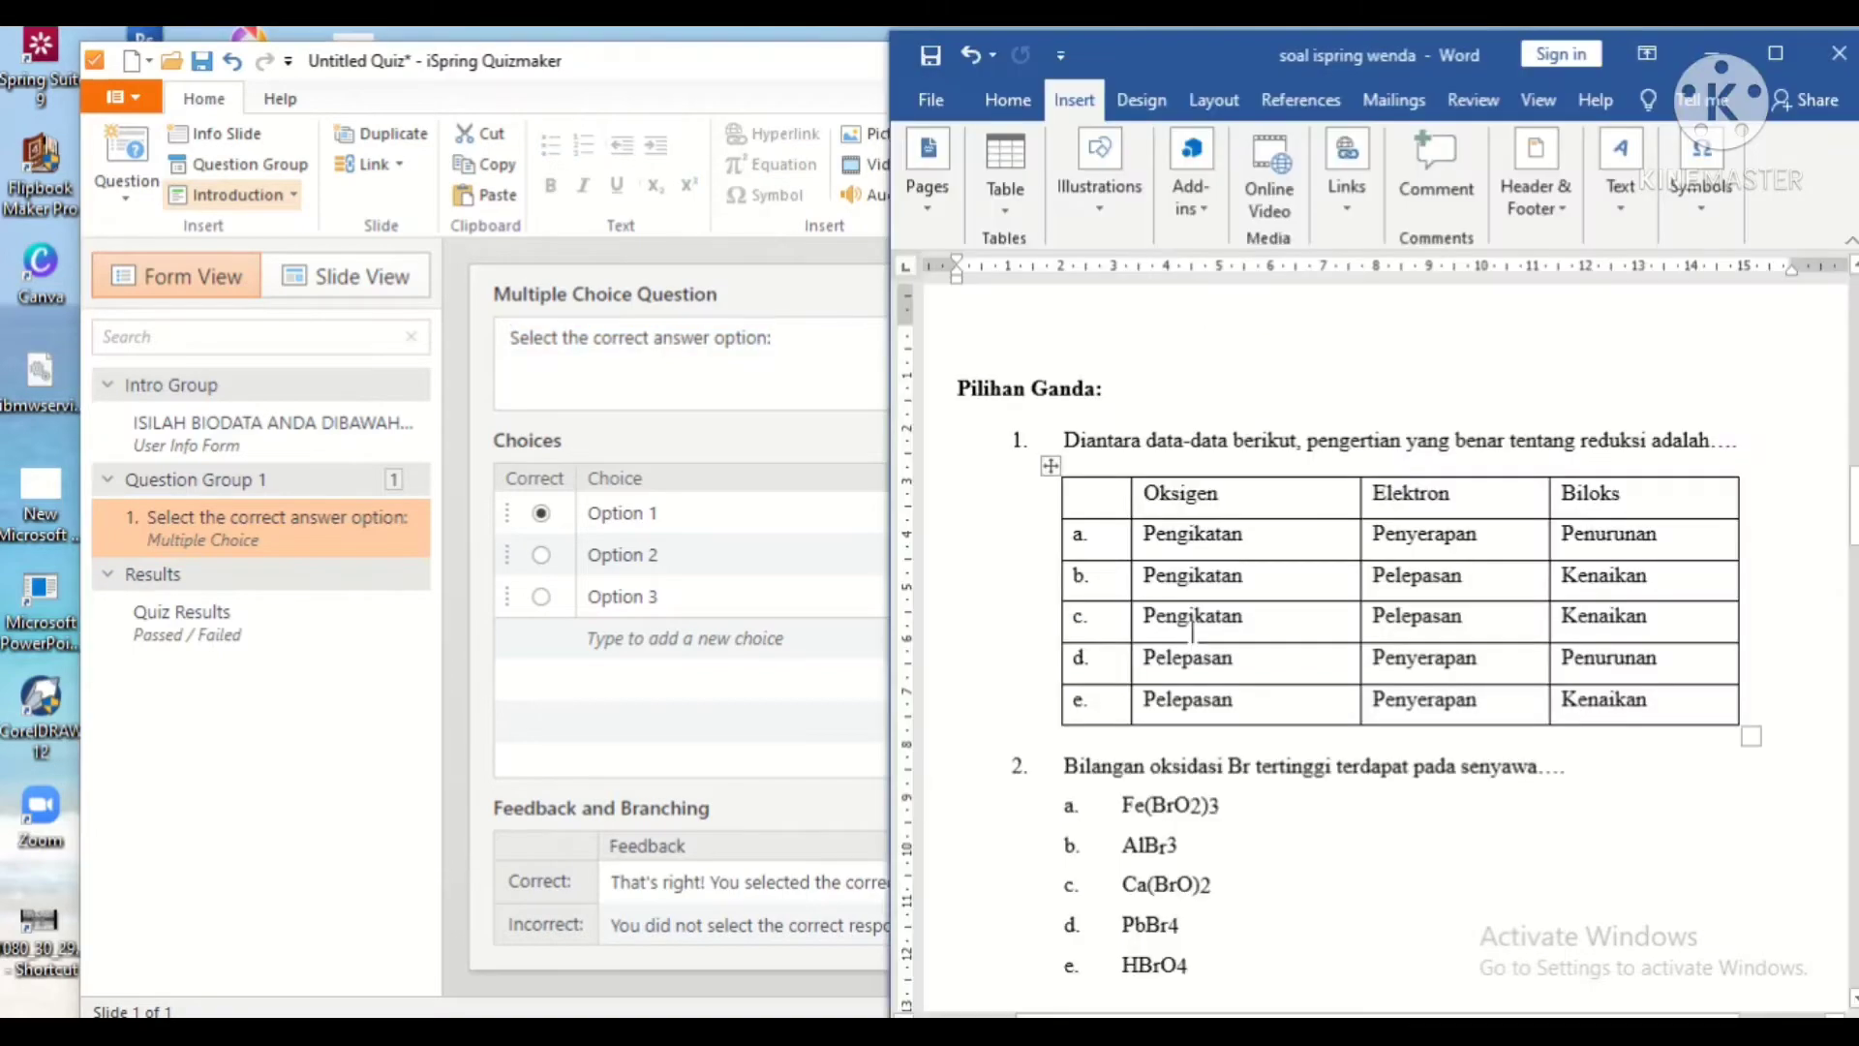
scroll(1109, 678, down, 9)
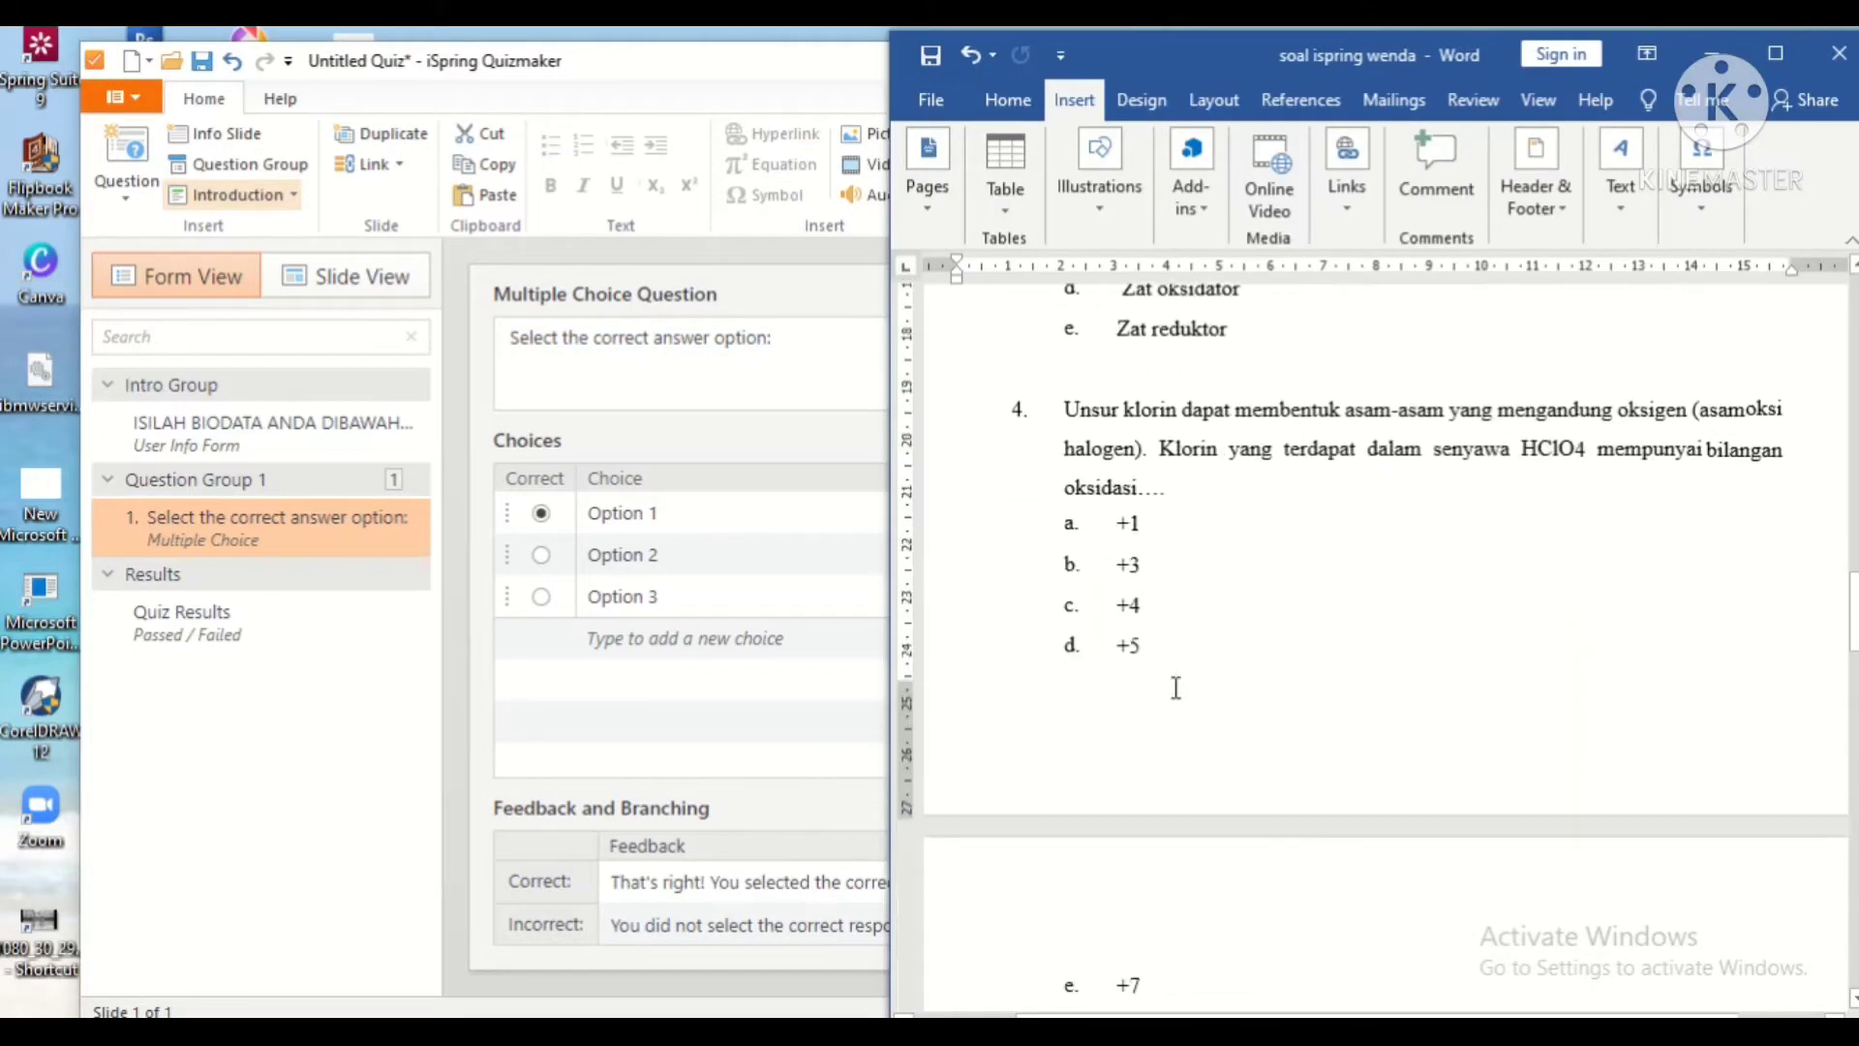
scroll(1278, 663, up, 10)
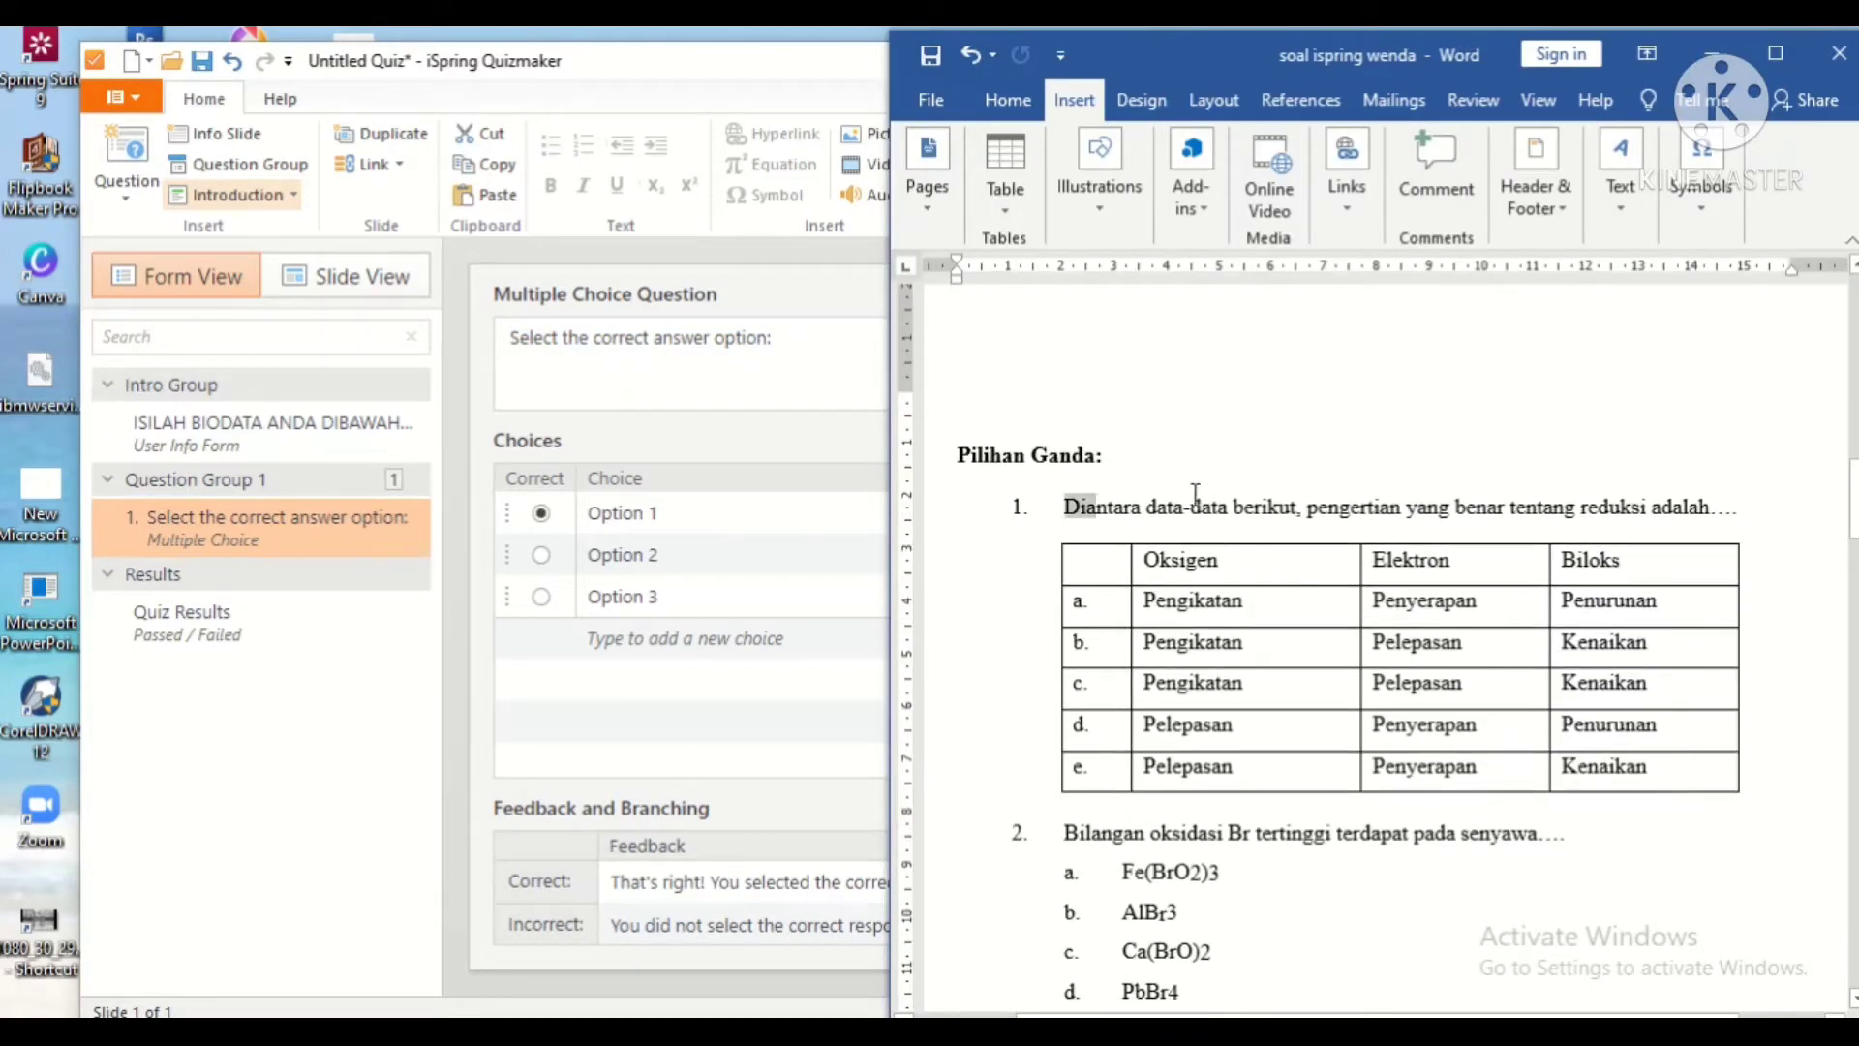
drag(1196, 494, 1734, 509)
click(514, 447)
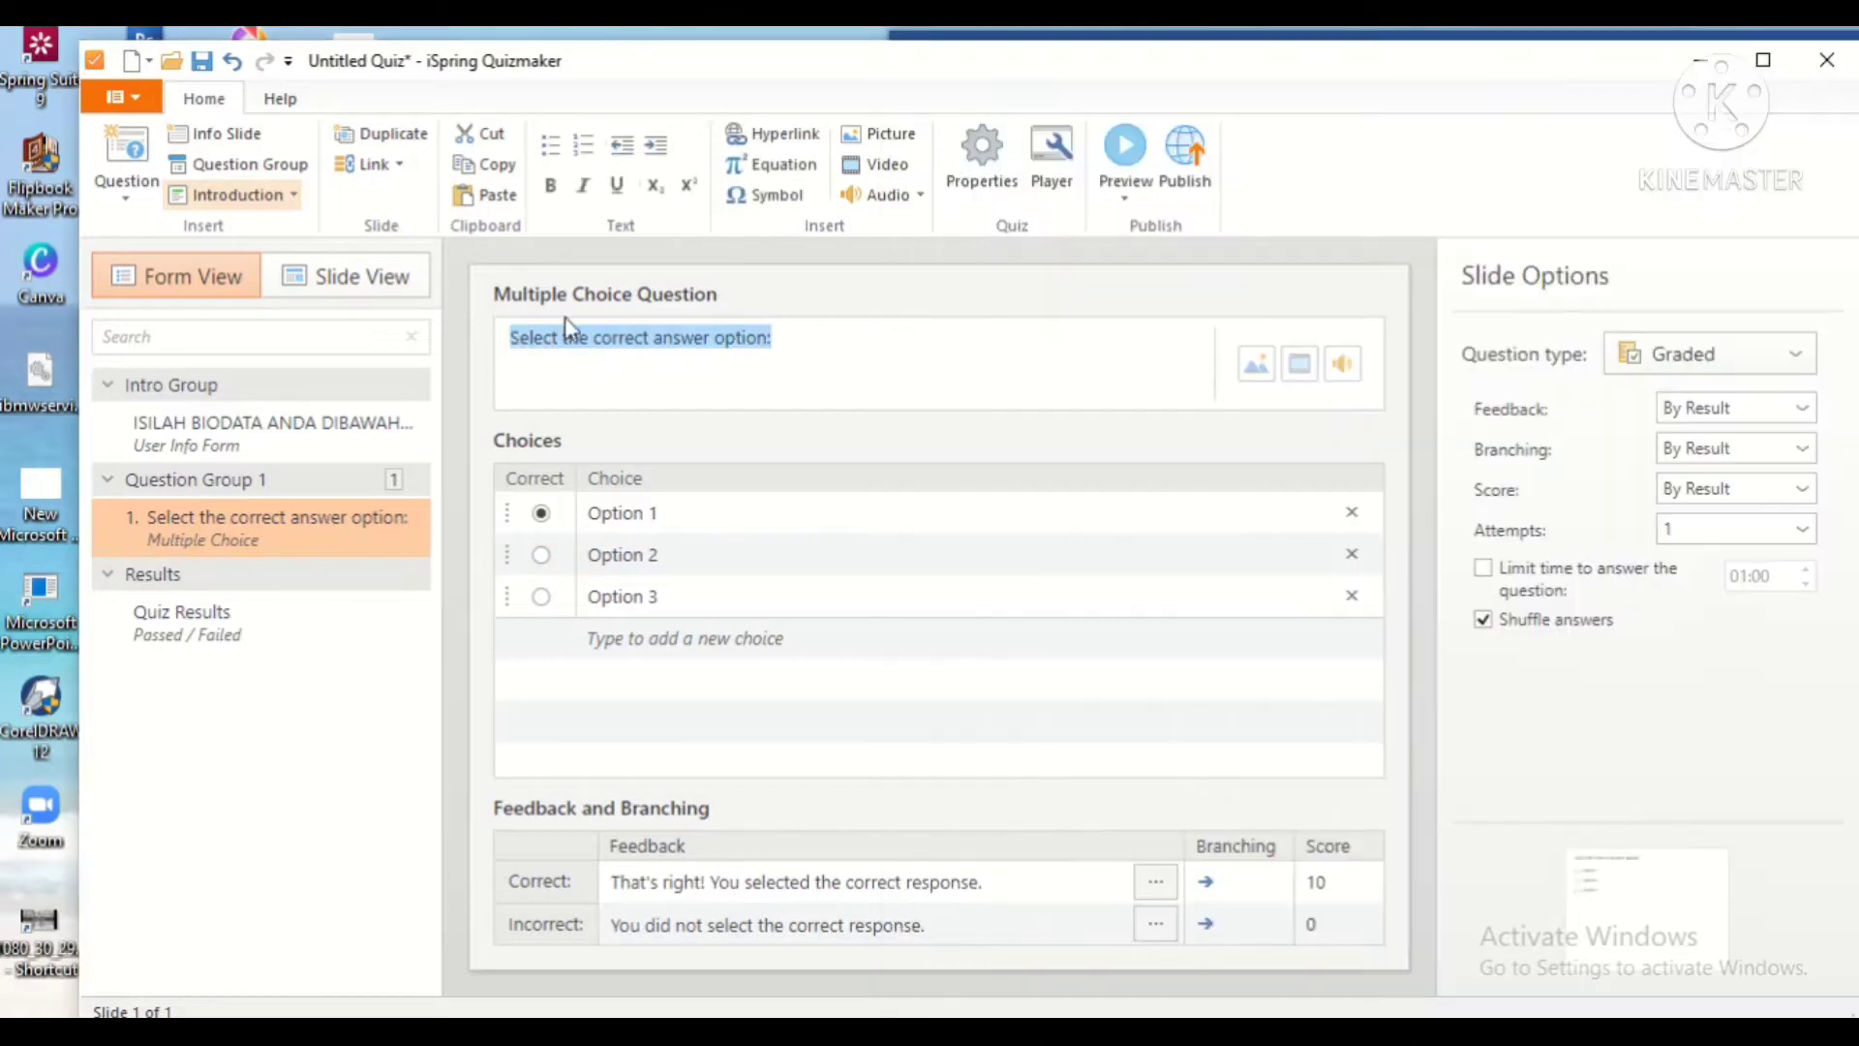
key(ctrl+v)
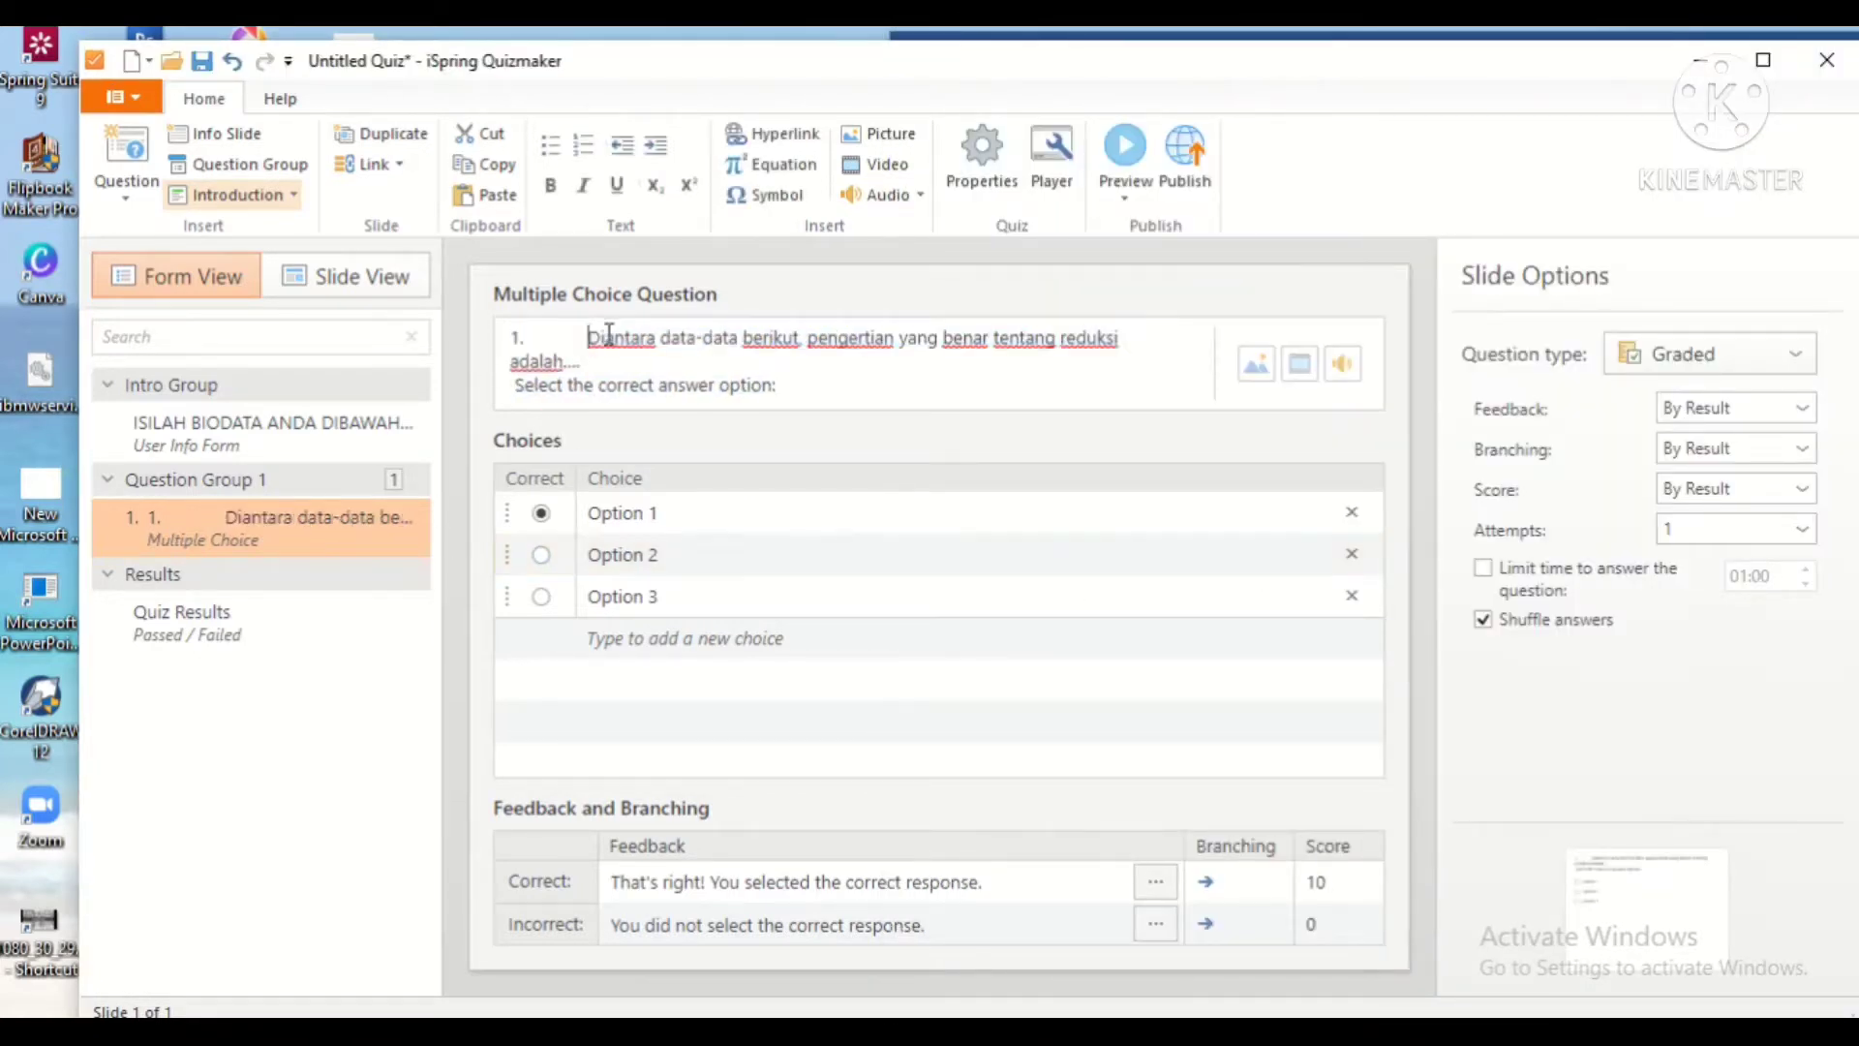
key(BackSpace)
key(BackSpace)
key(BackSpace)
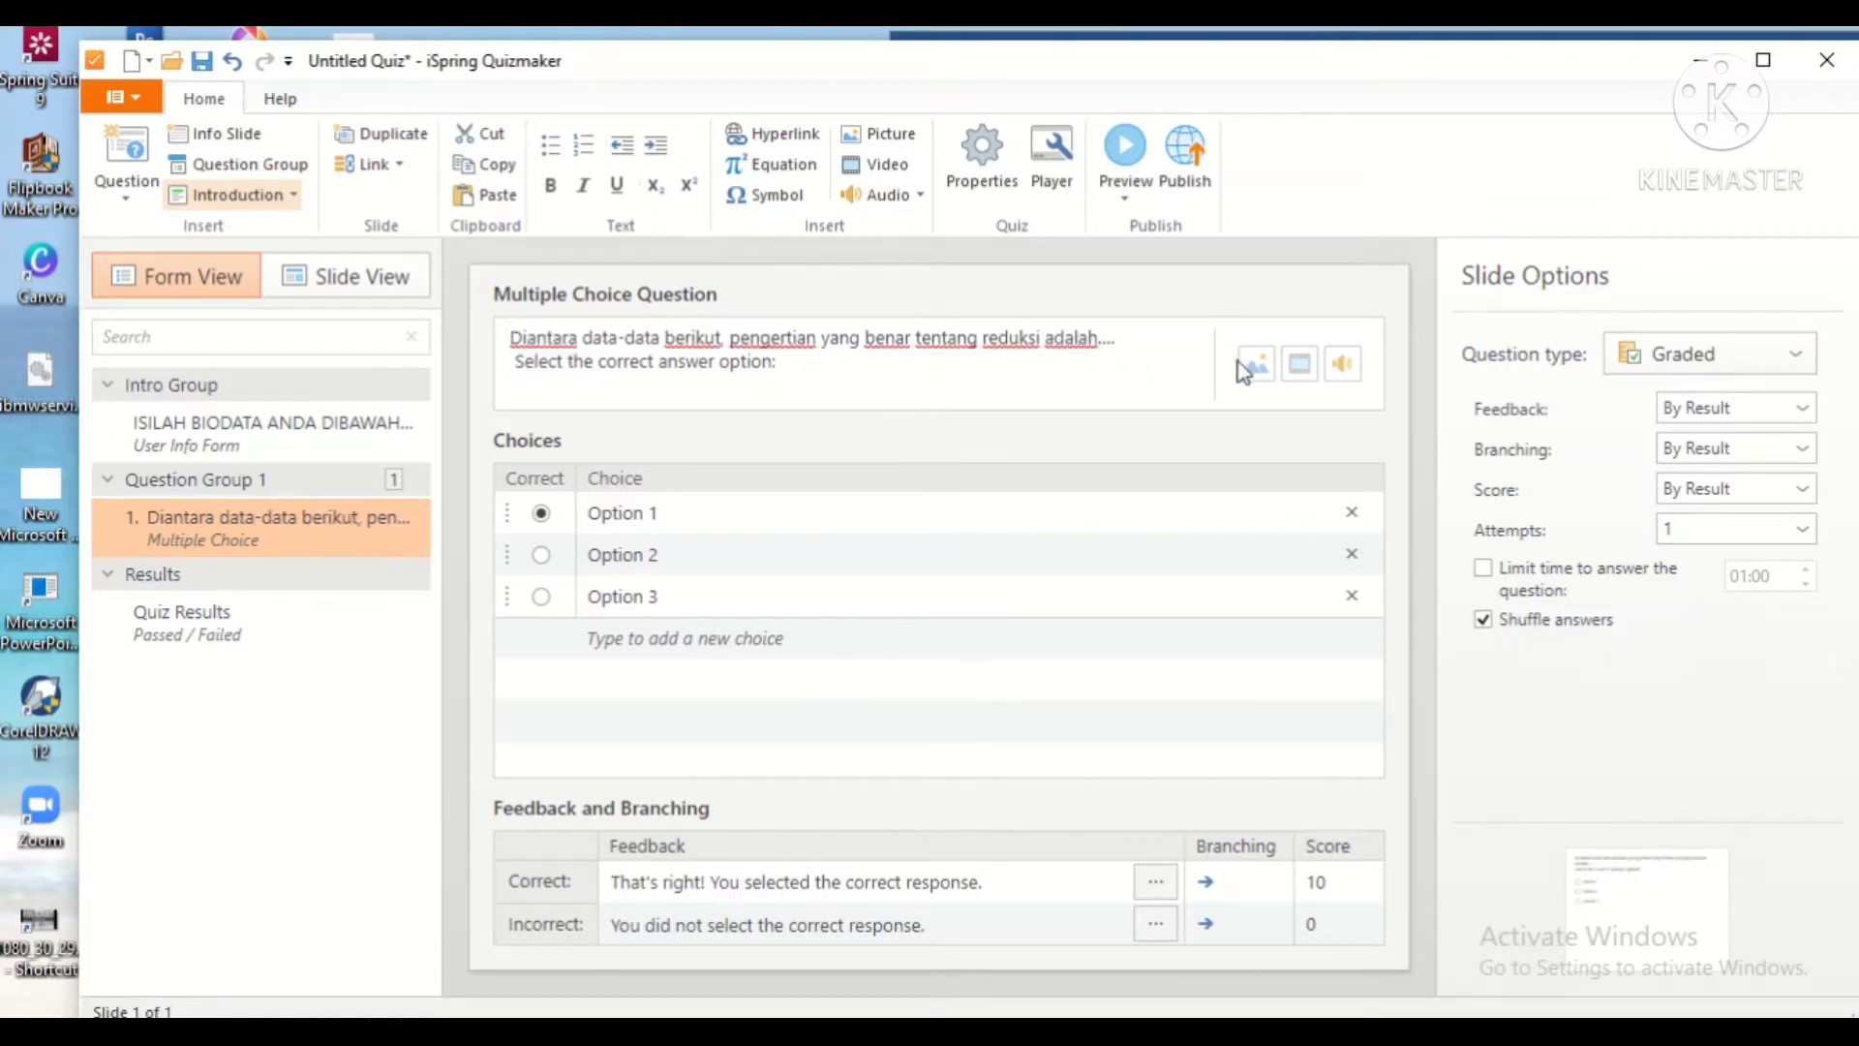
click(1249, 366)
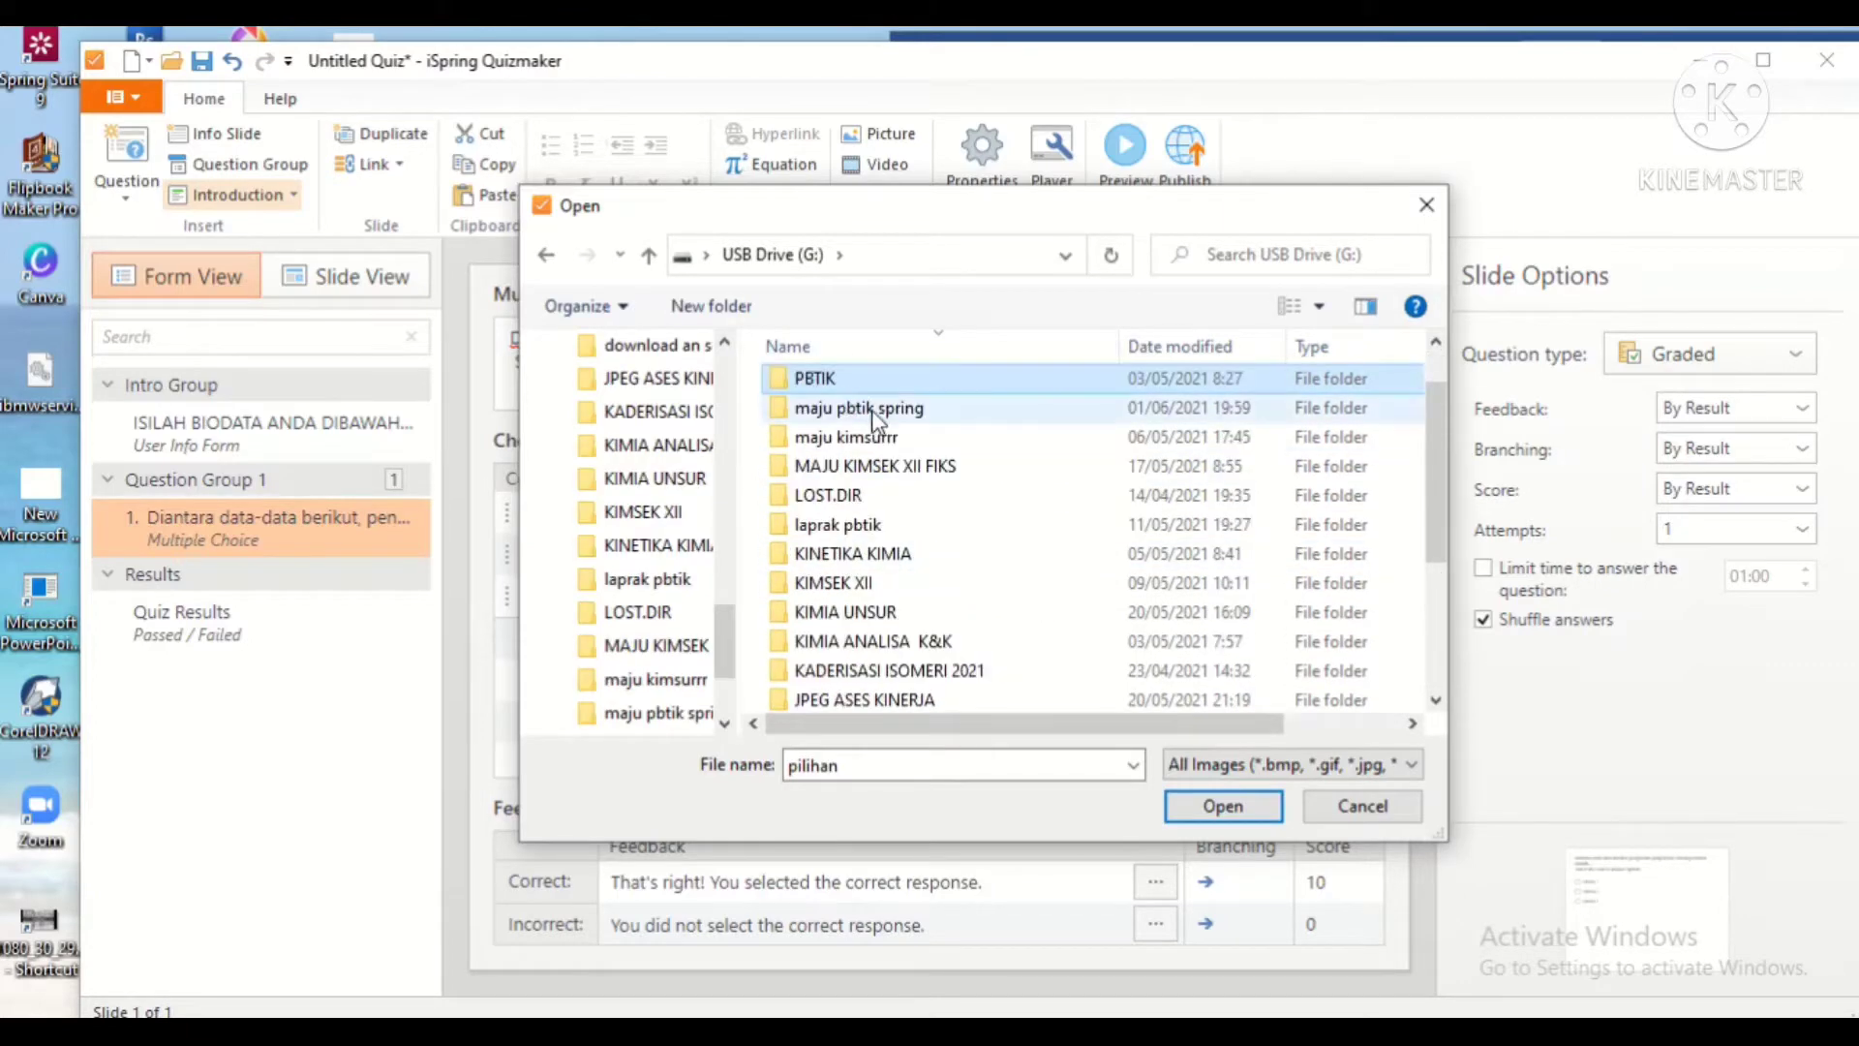
Step: Insert the 'pilihan' picture from the maju pbtik spring folder and rename the first three choices A, B, C
double_click(872, 410)
click(1223, 806)
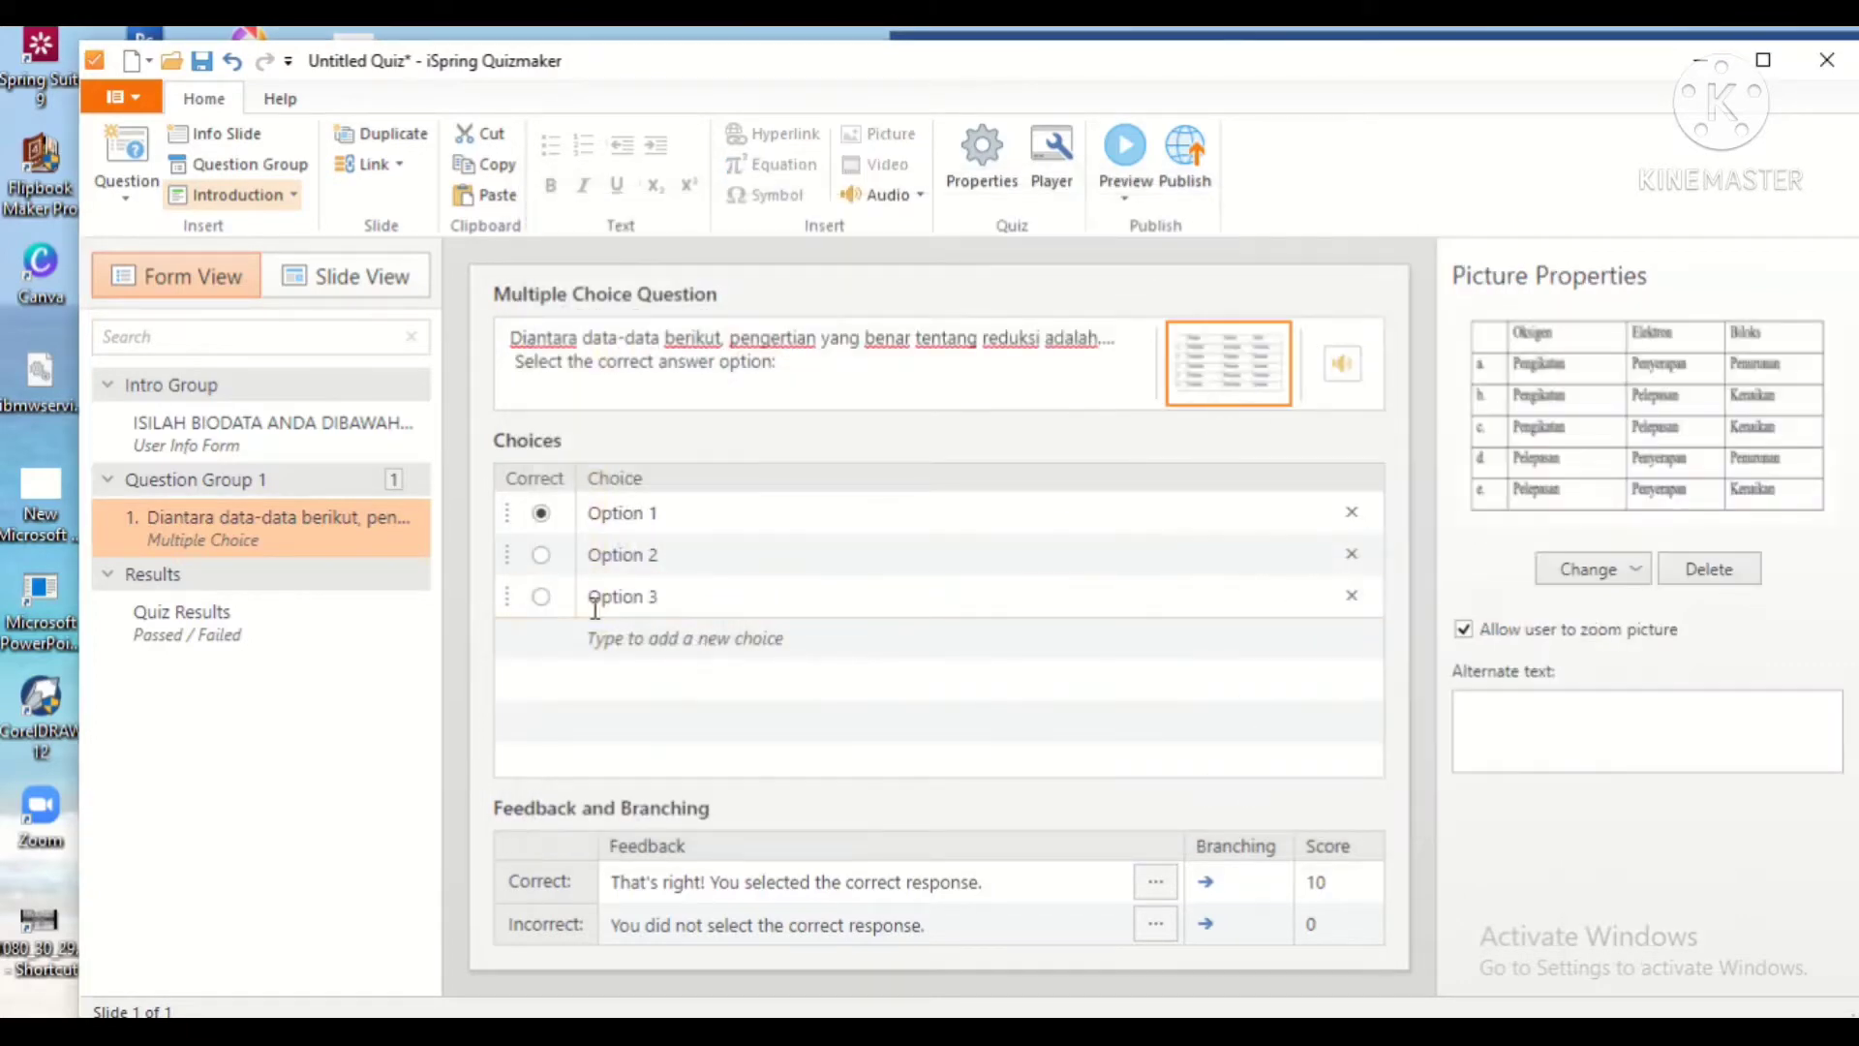
click(596, 513)
drag(570, 514, 583, 556)
text(a)
click(678, 553)
text(B)
click(671, 596)
triple_click(671, 596)
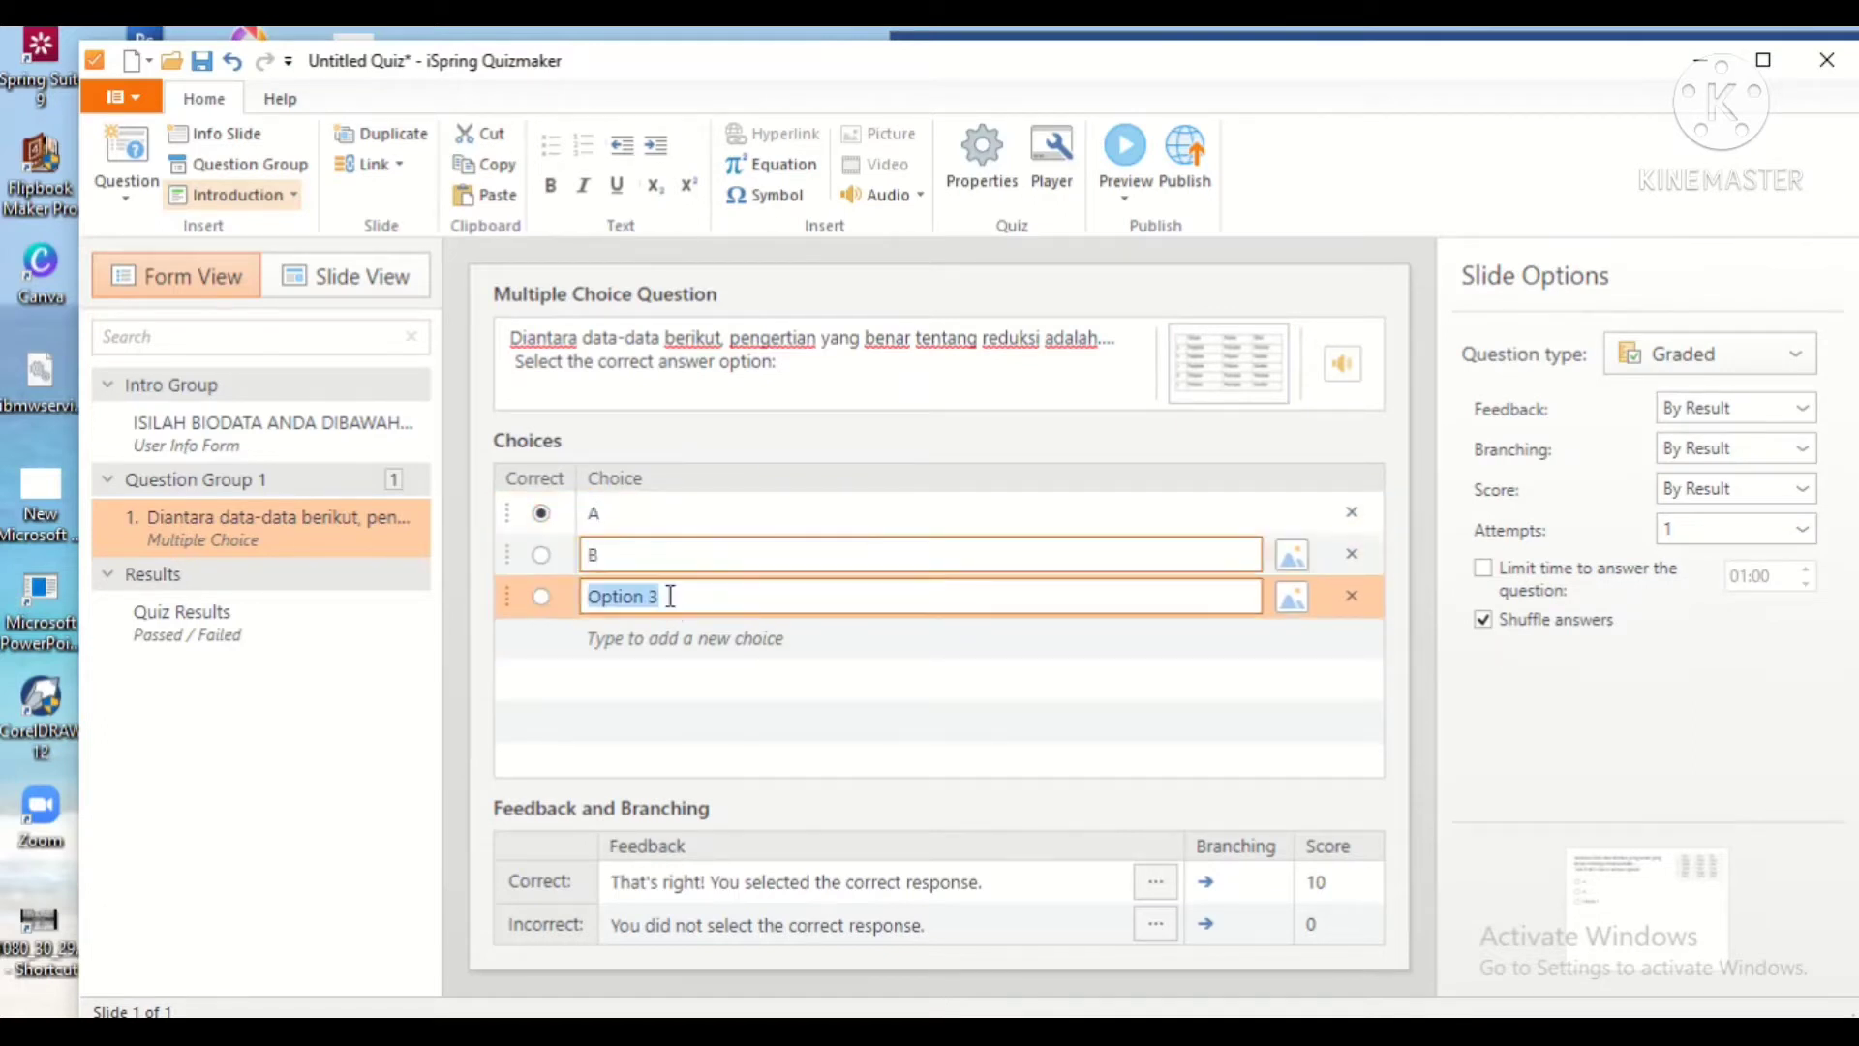
text(C)
Step: Add choices D and E, mark D correct, and delete the default instruction line
click(676, 638)
text(D)
click(664, 680)
text(E)
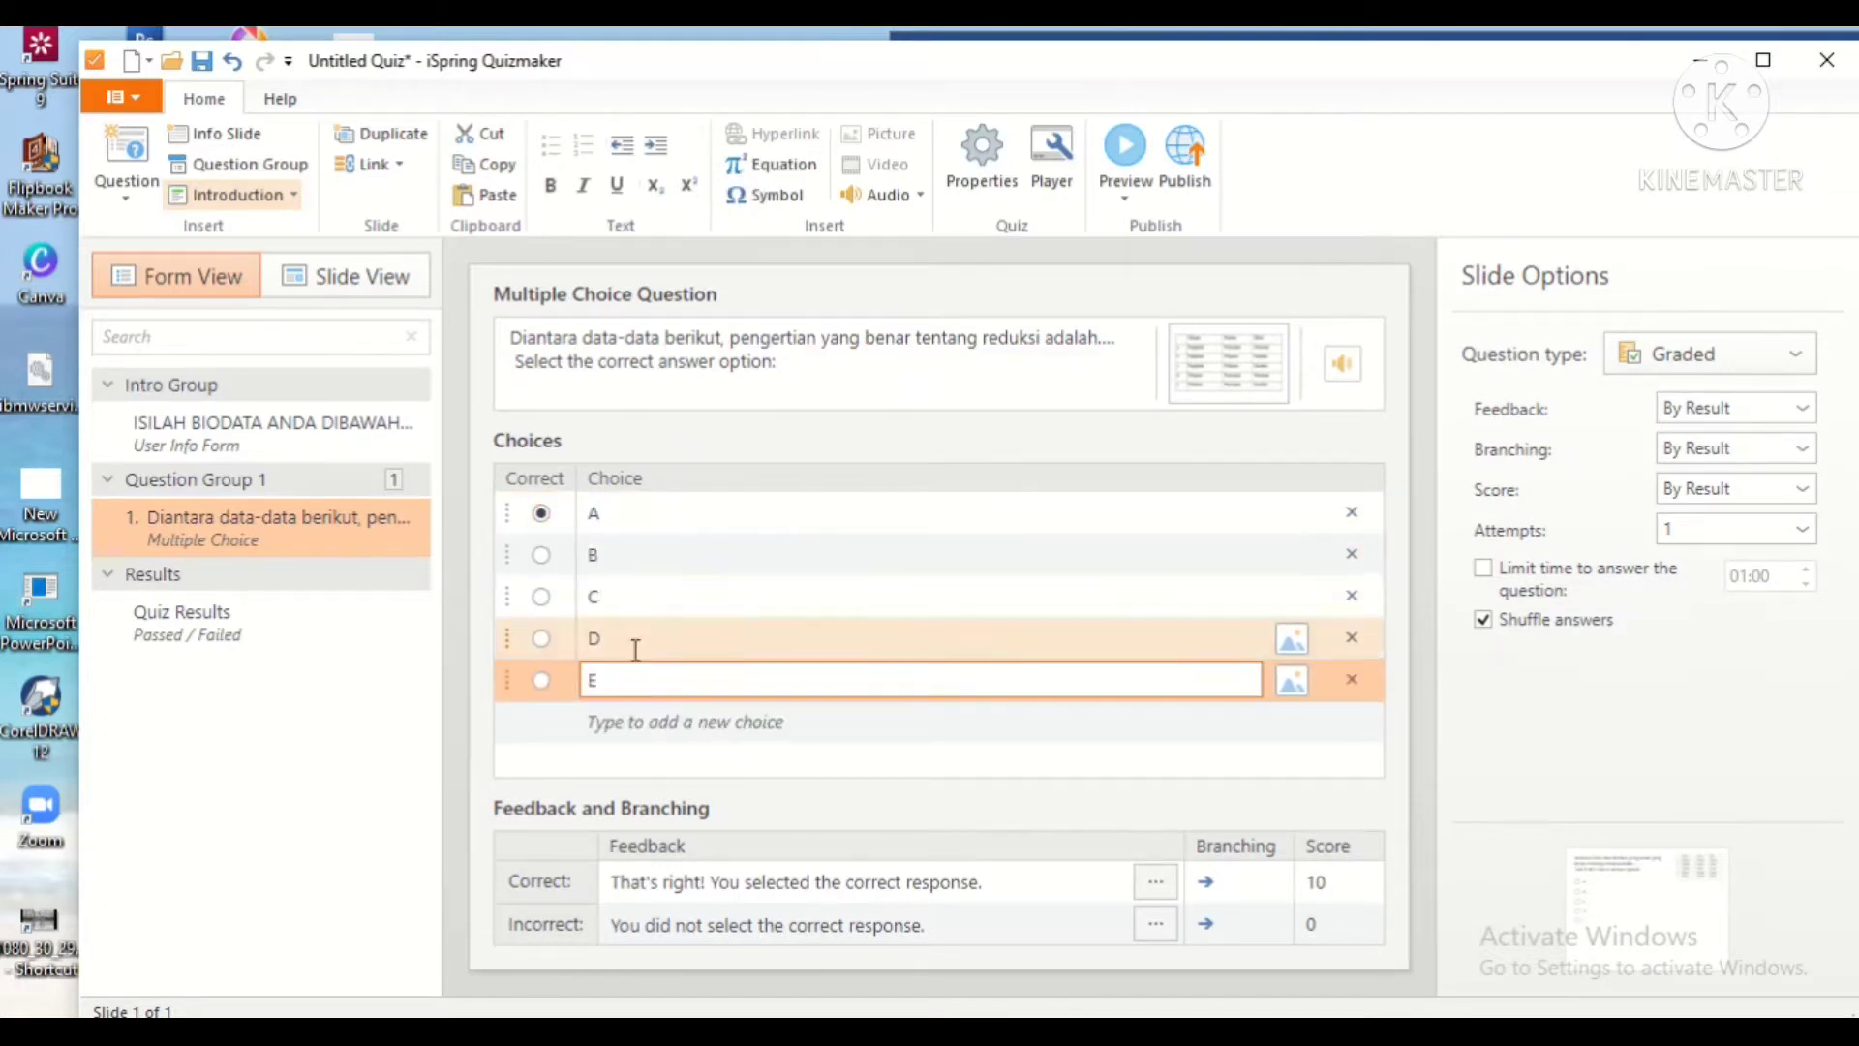
click(541, 638)
drag(788, 364, 514, 361)
key(BackSpace)
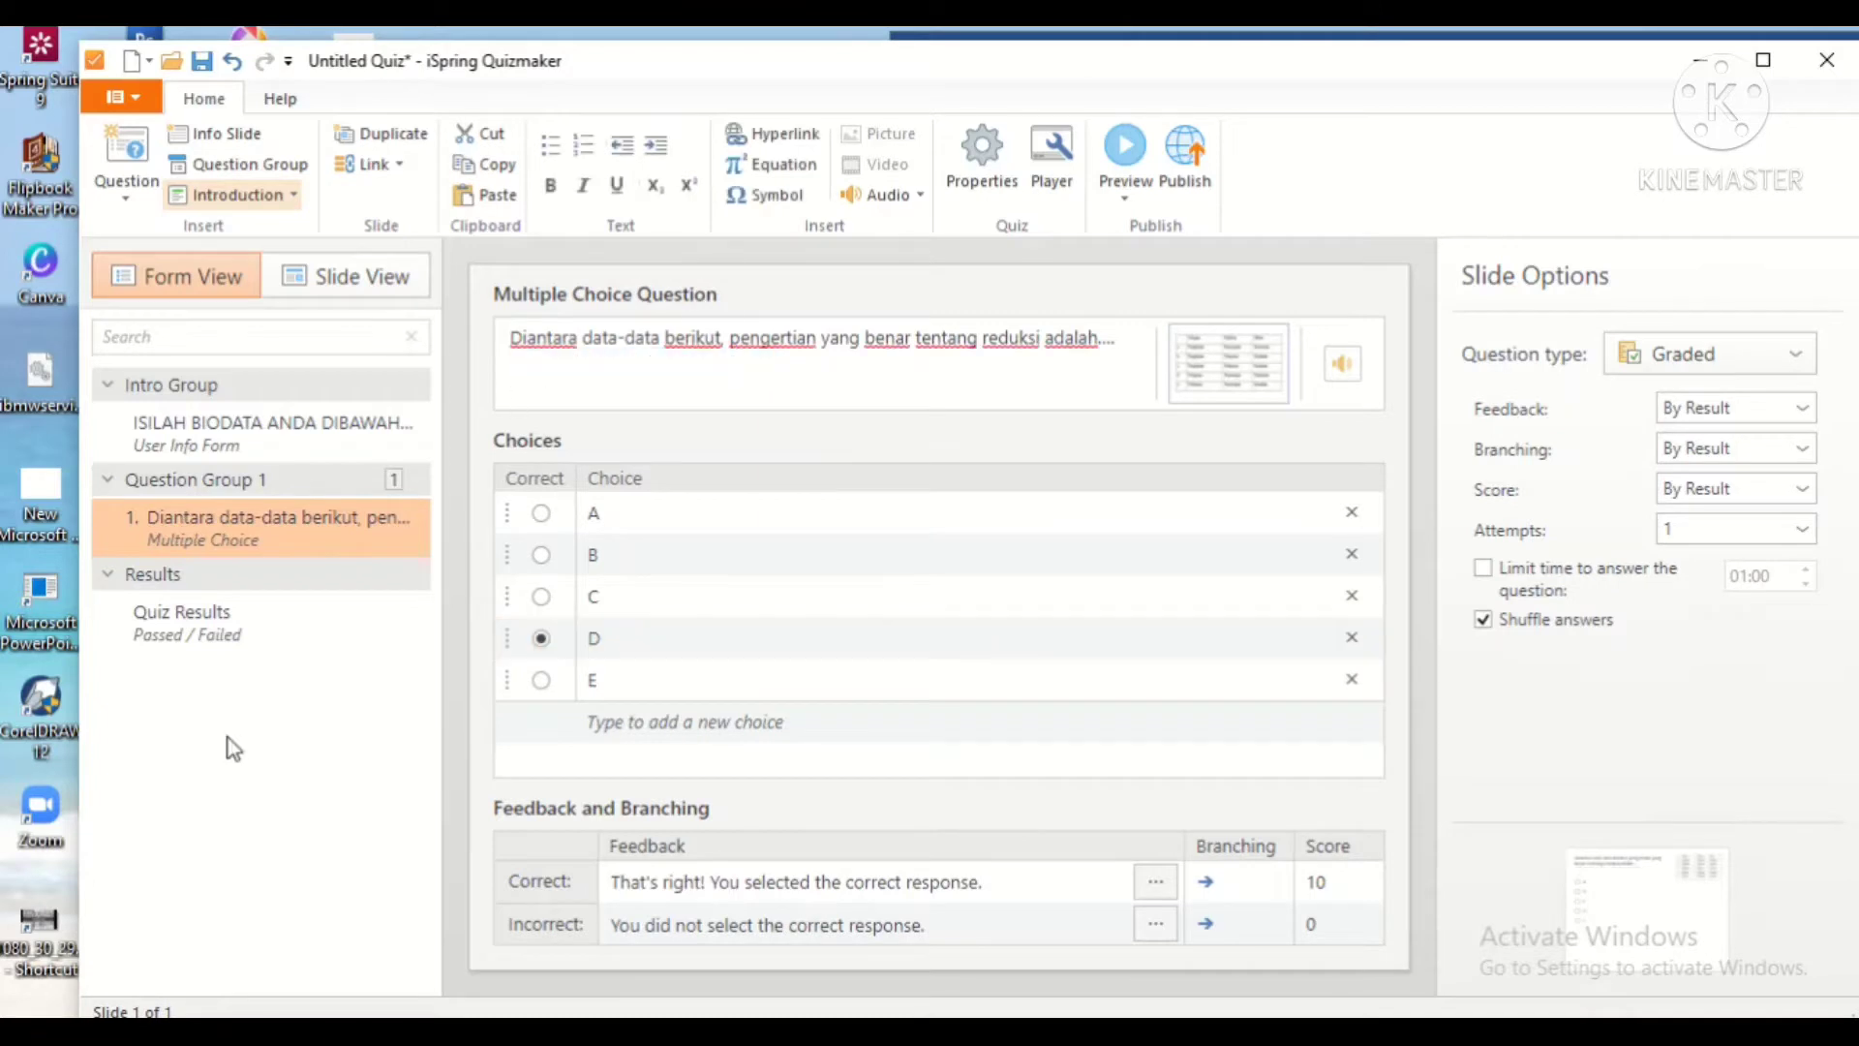
click(227, 738)
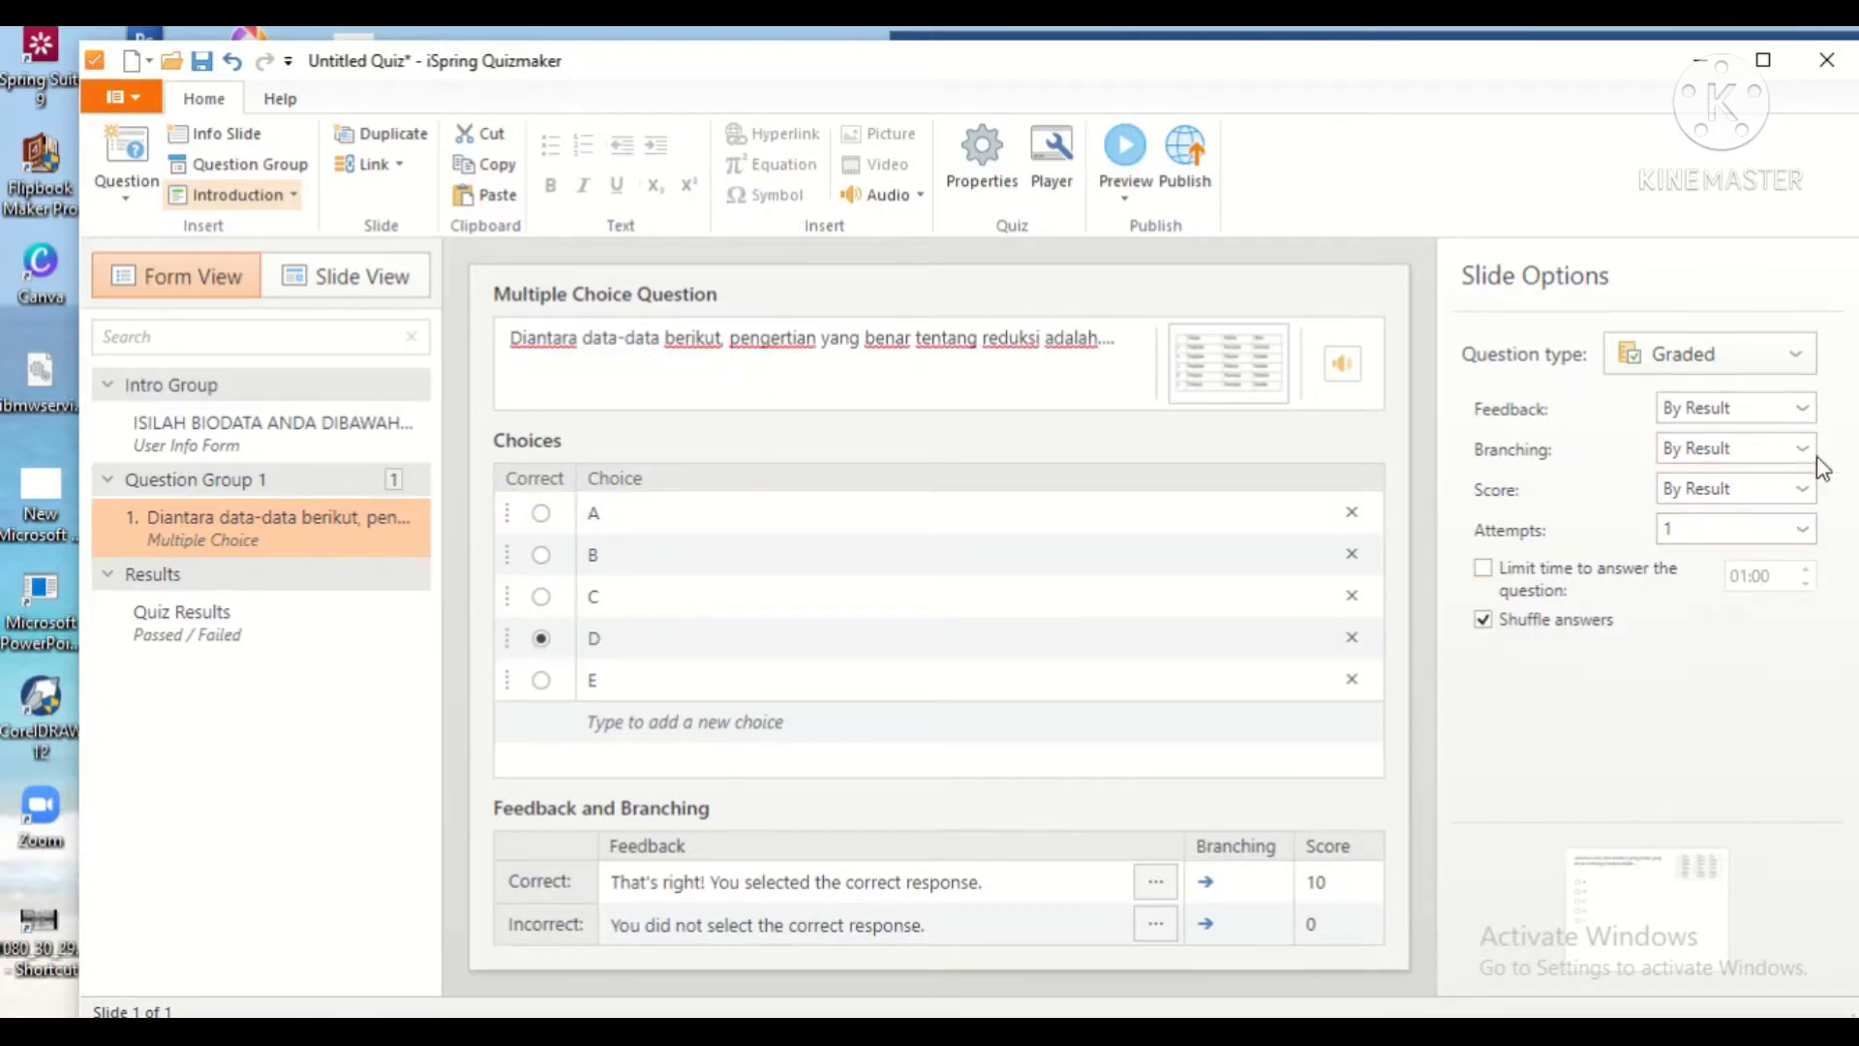
Step: Switch the question's feedback mode to By Choice
click(1797, 408)
click(1733, 497)
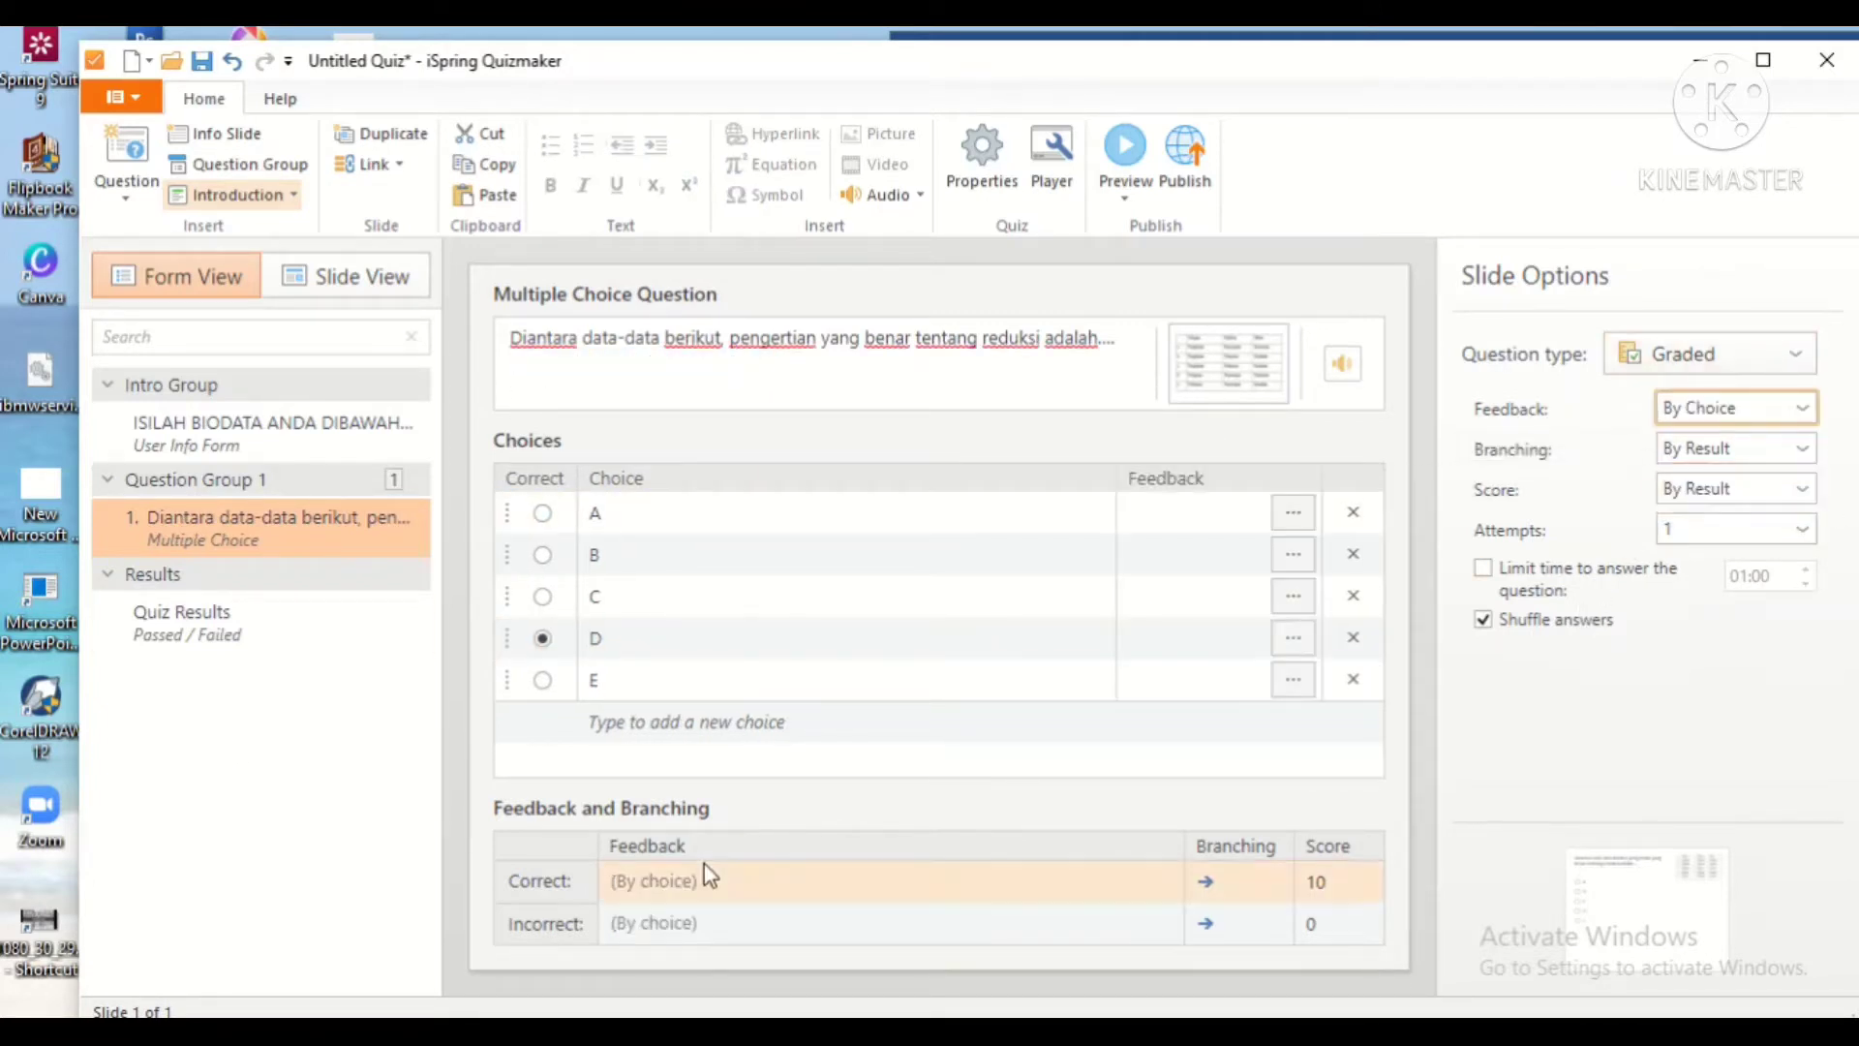
click(716, 880)
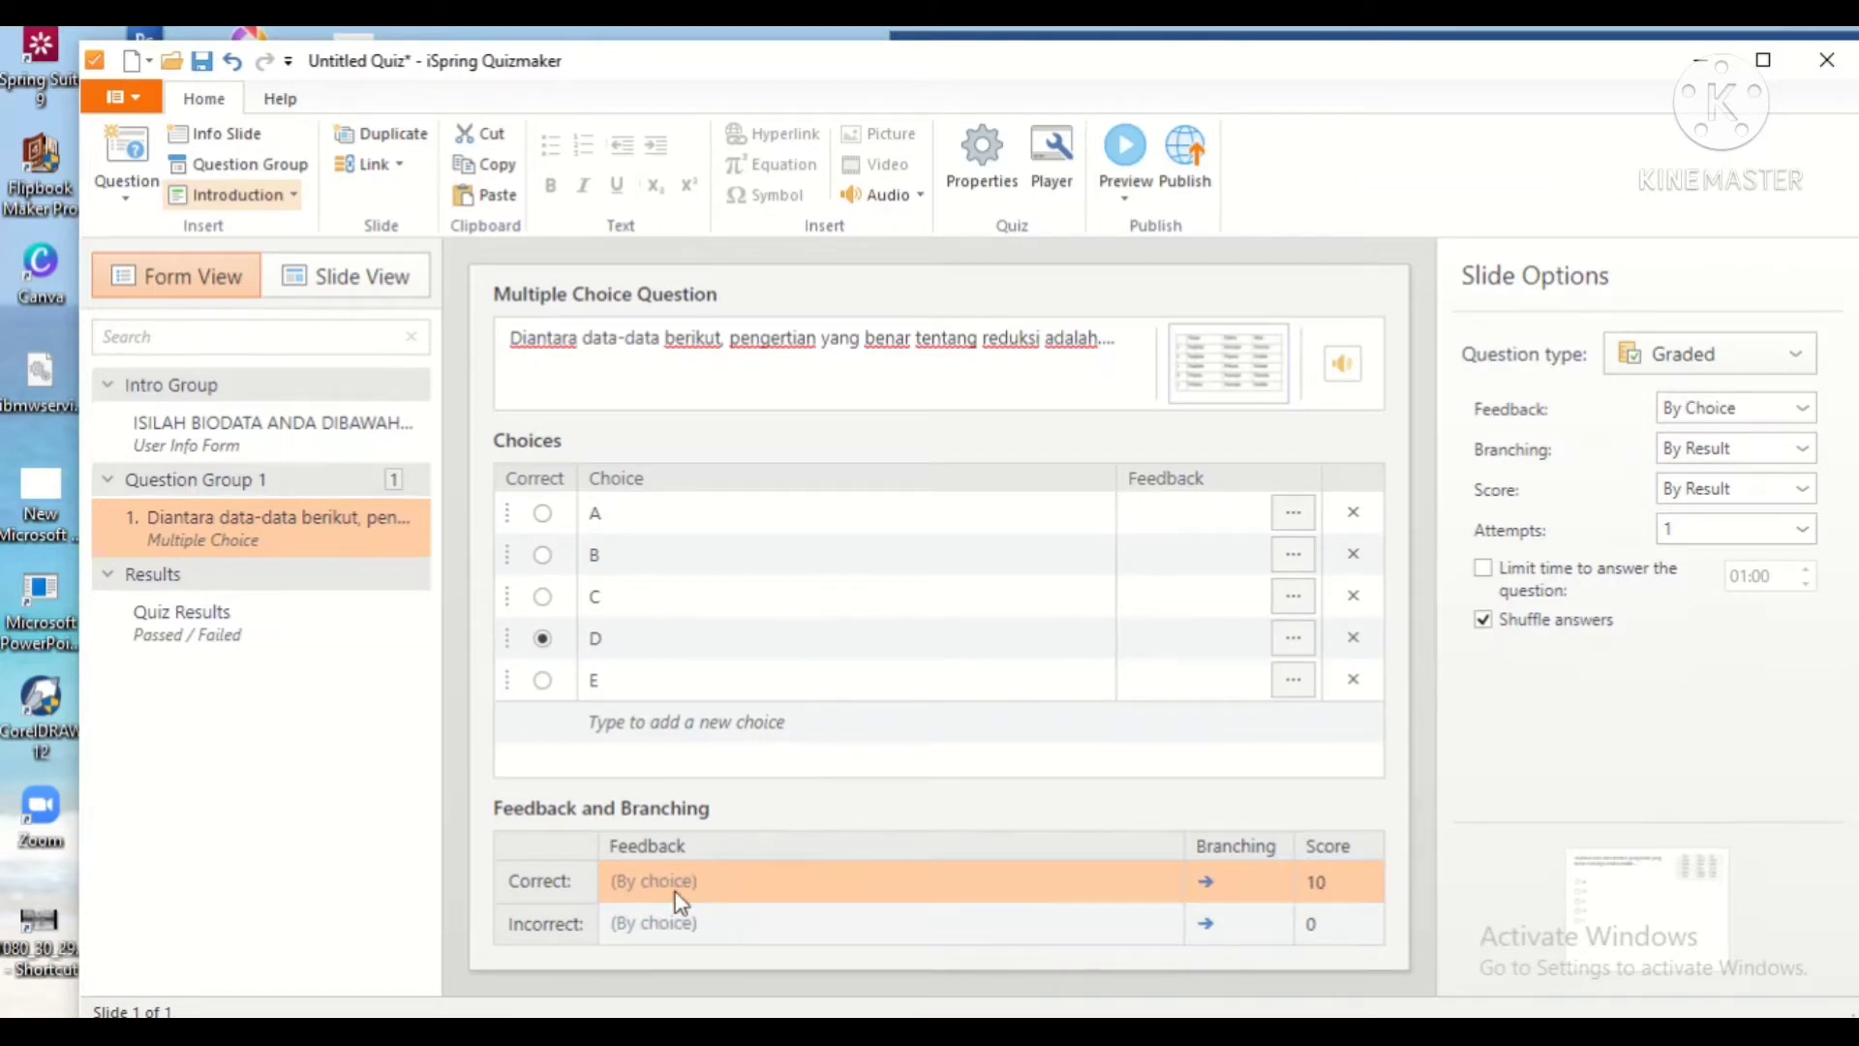
click(1206, 880)
click(1550, 770)
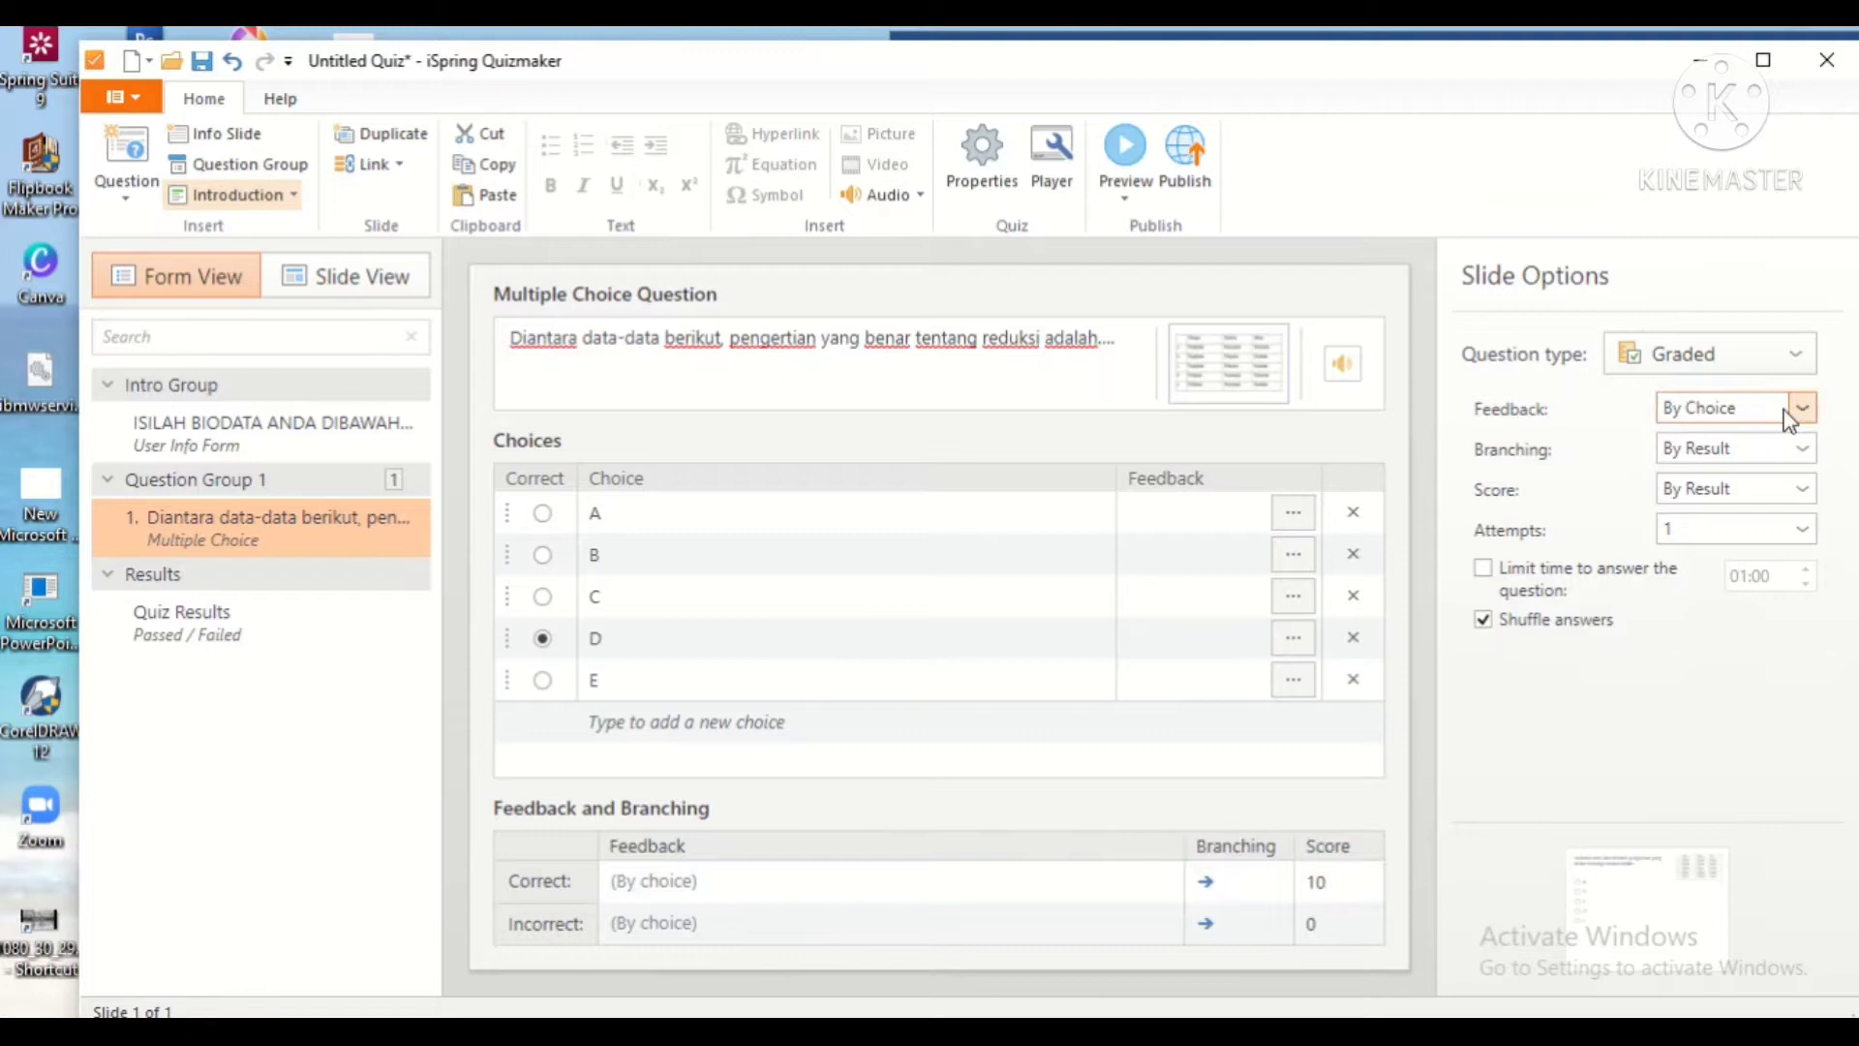
Step: Set scoring to By Choice and give choice D a score of 10
click(1791, 493)
click(1705, 548)
click(1199, 630)
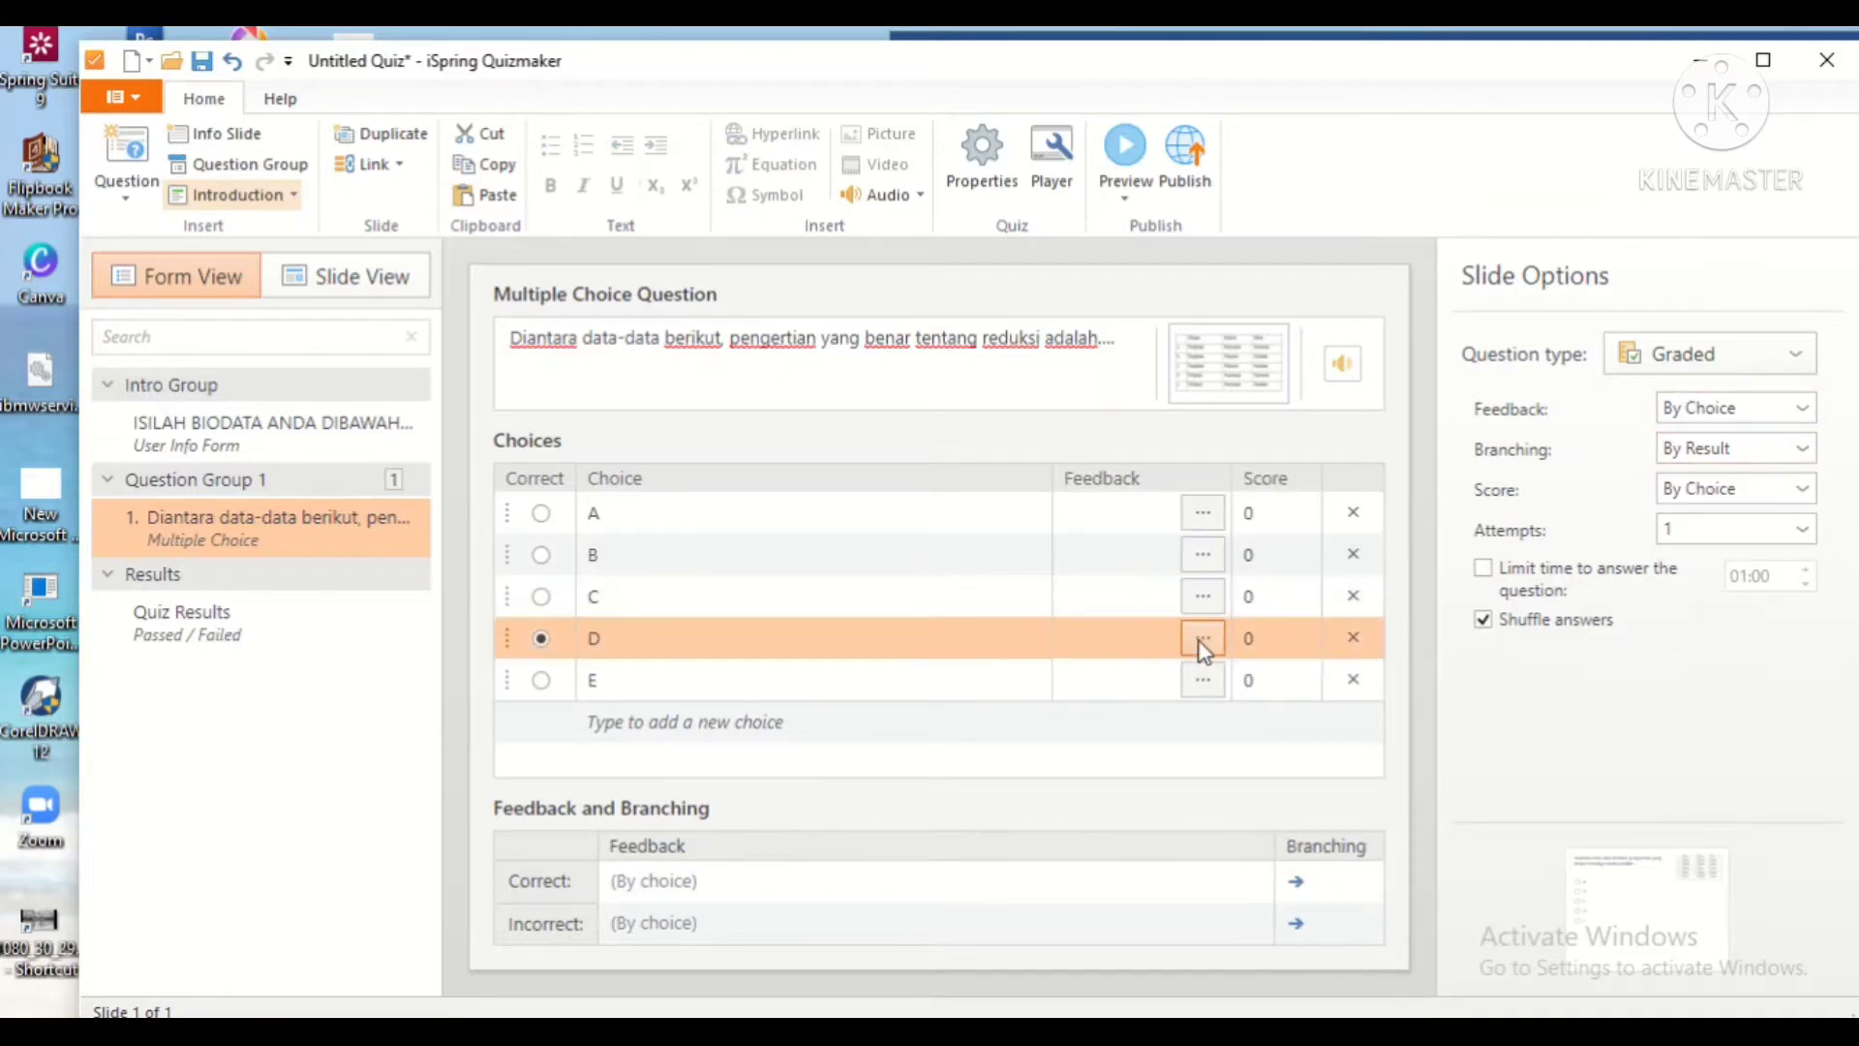
click(1201, 641)
click(1351, 280)
click(1304, 639)
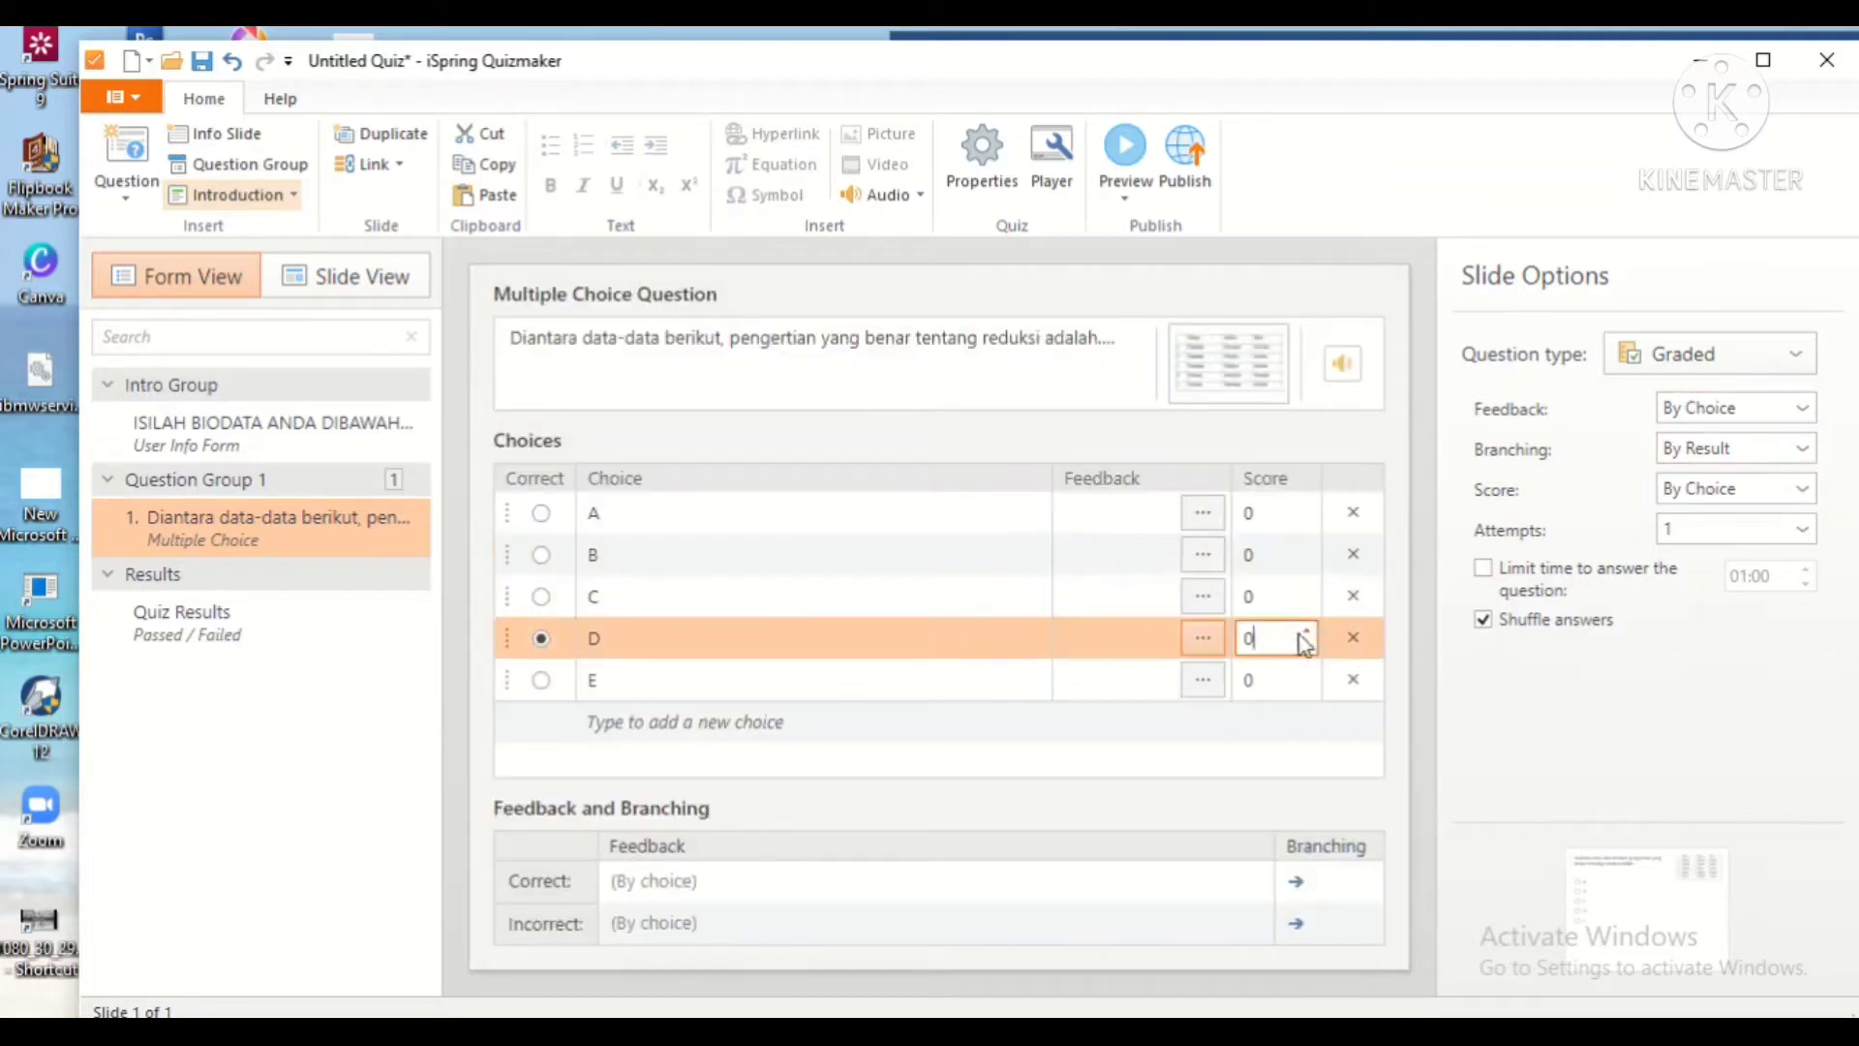
click(1306, 628)
Step: Keep branching By Result and feedback By Choice, then add a True/False question
click(1801, 448)
click(1740, 512)
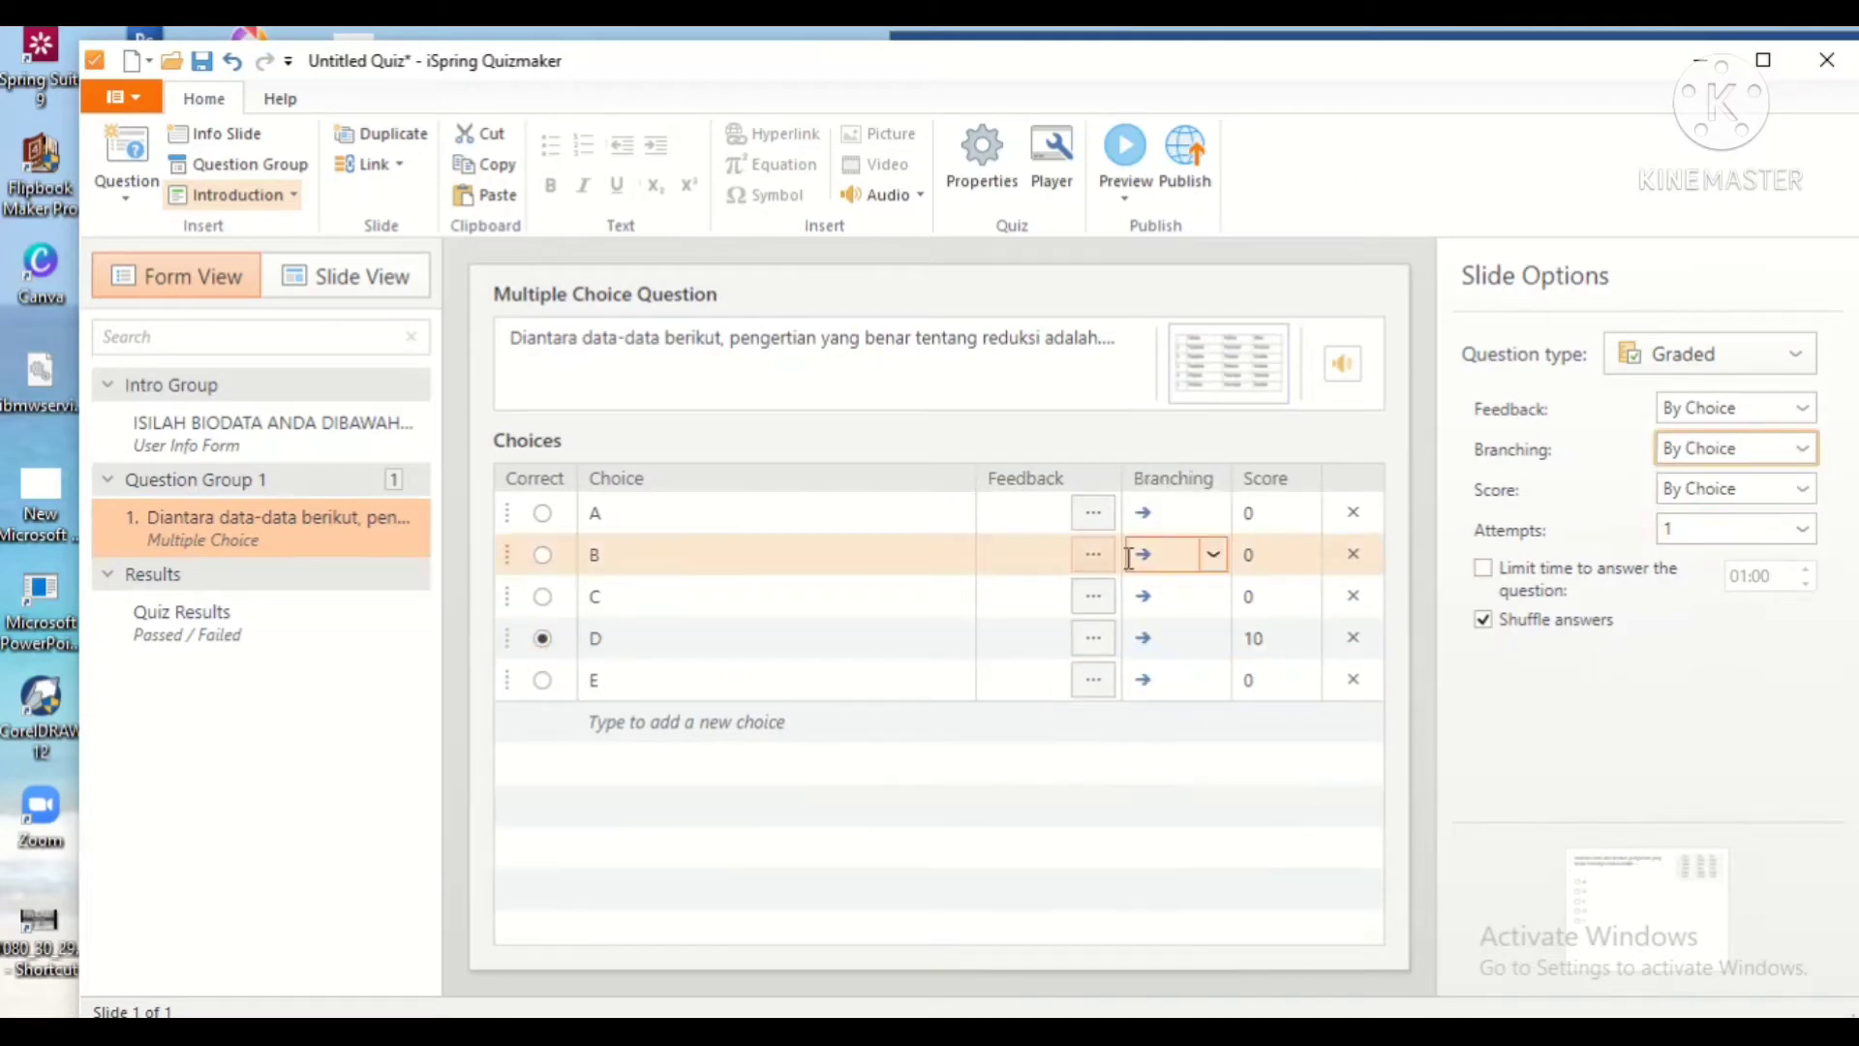
click(1801, 448)
click(1704, 514)
click(747, 888)
click(1802, 408)
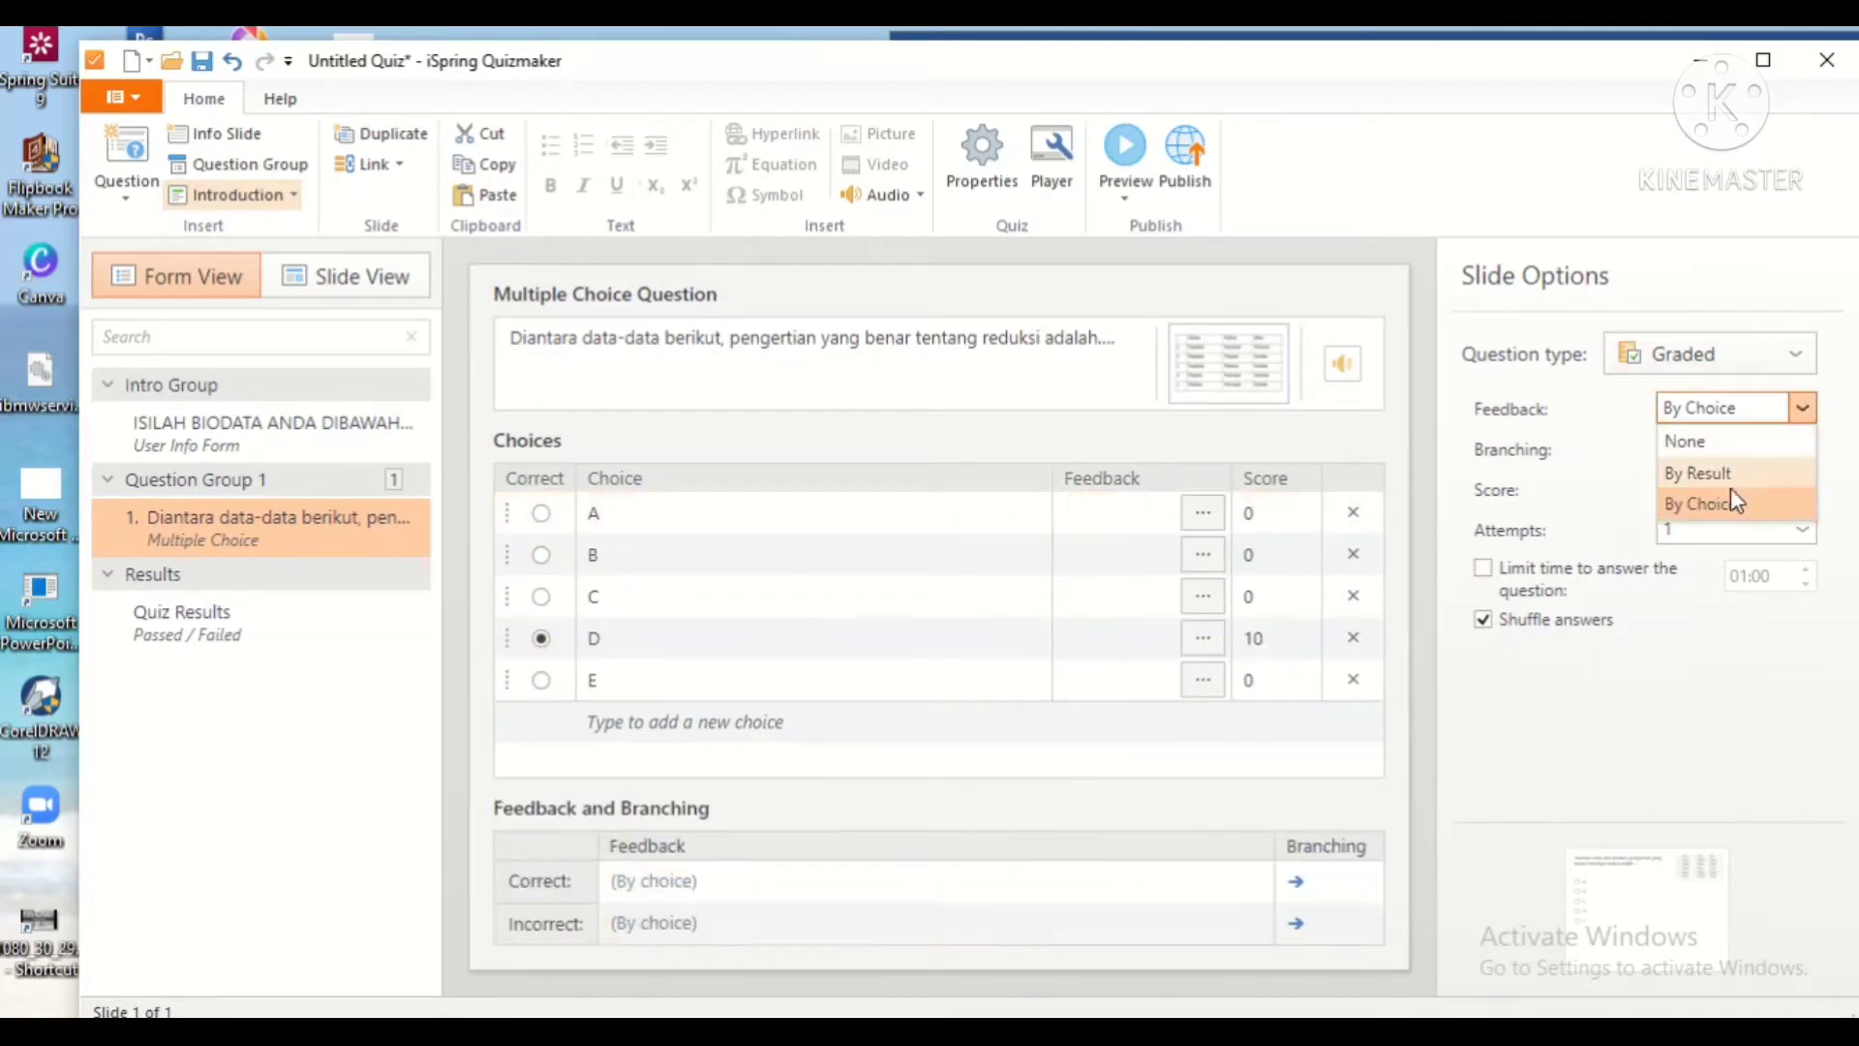
click(1737, 500)
click(689, 888)
click(697, 923)
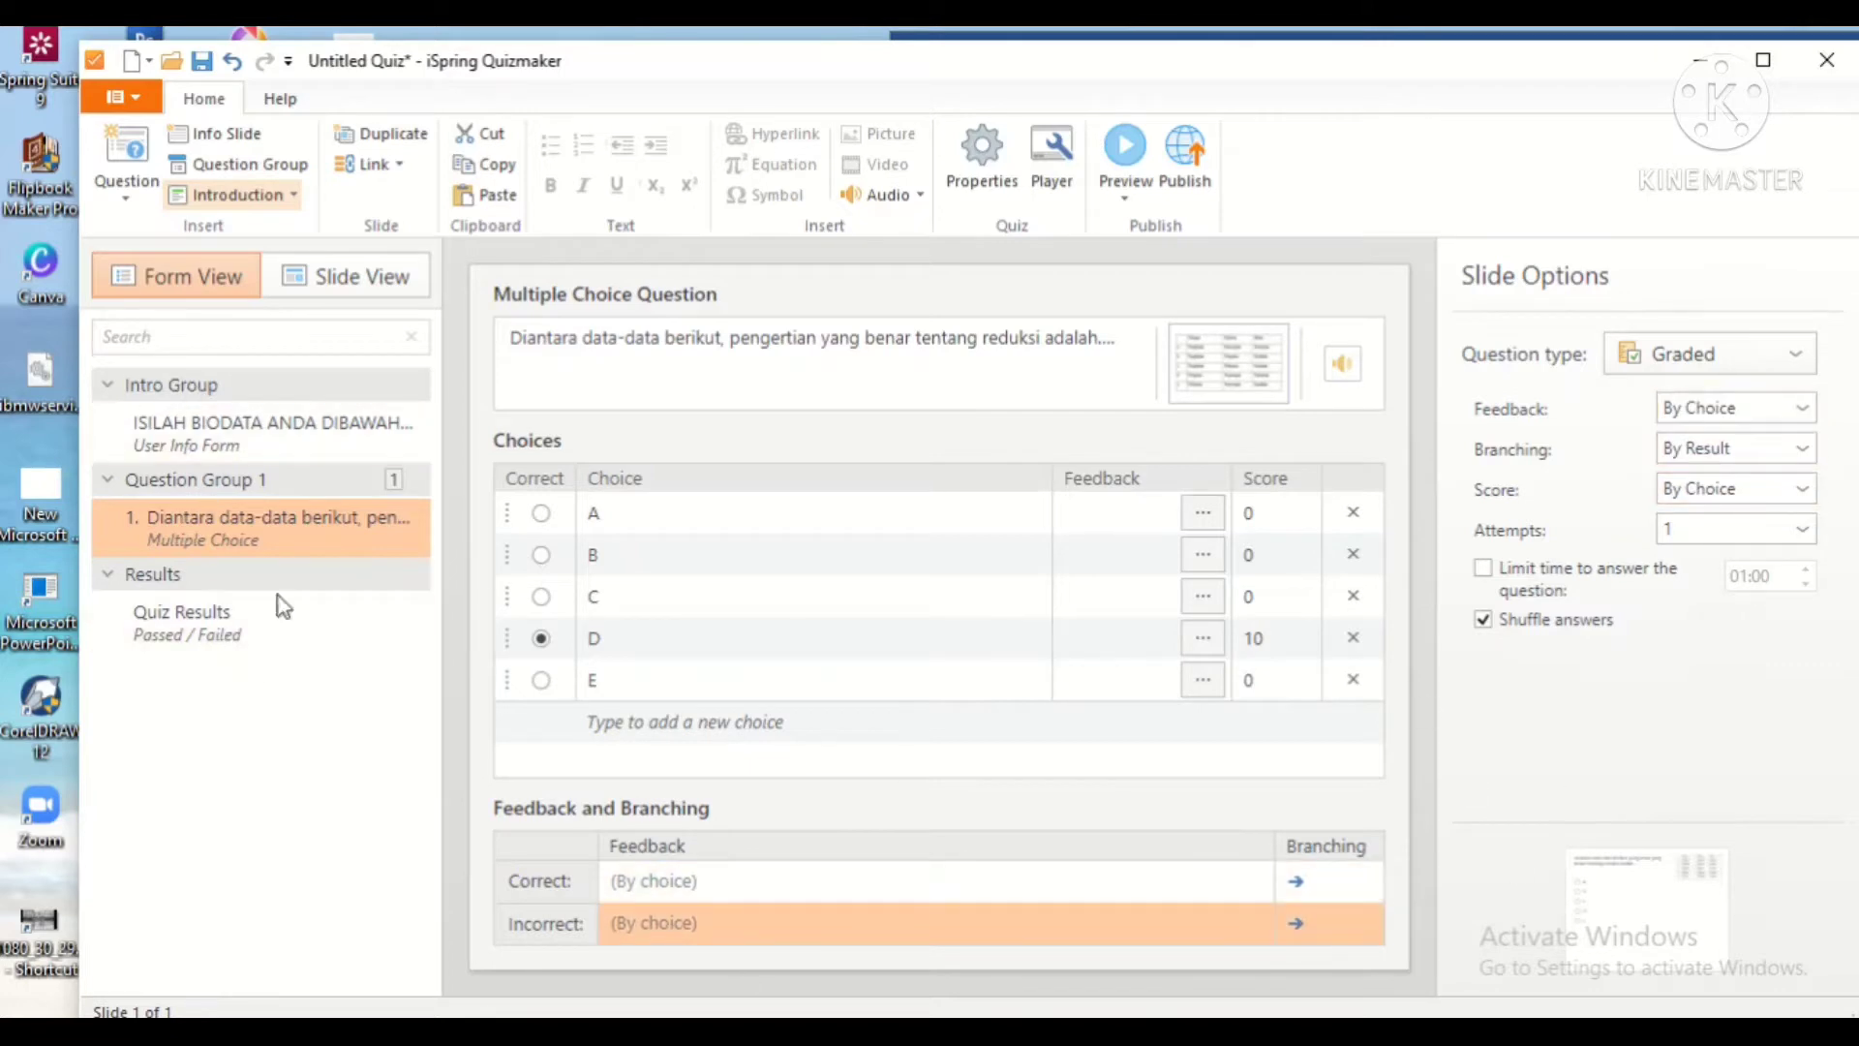
click(126, 164)
click(958, 680)
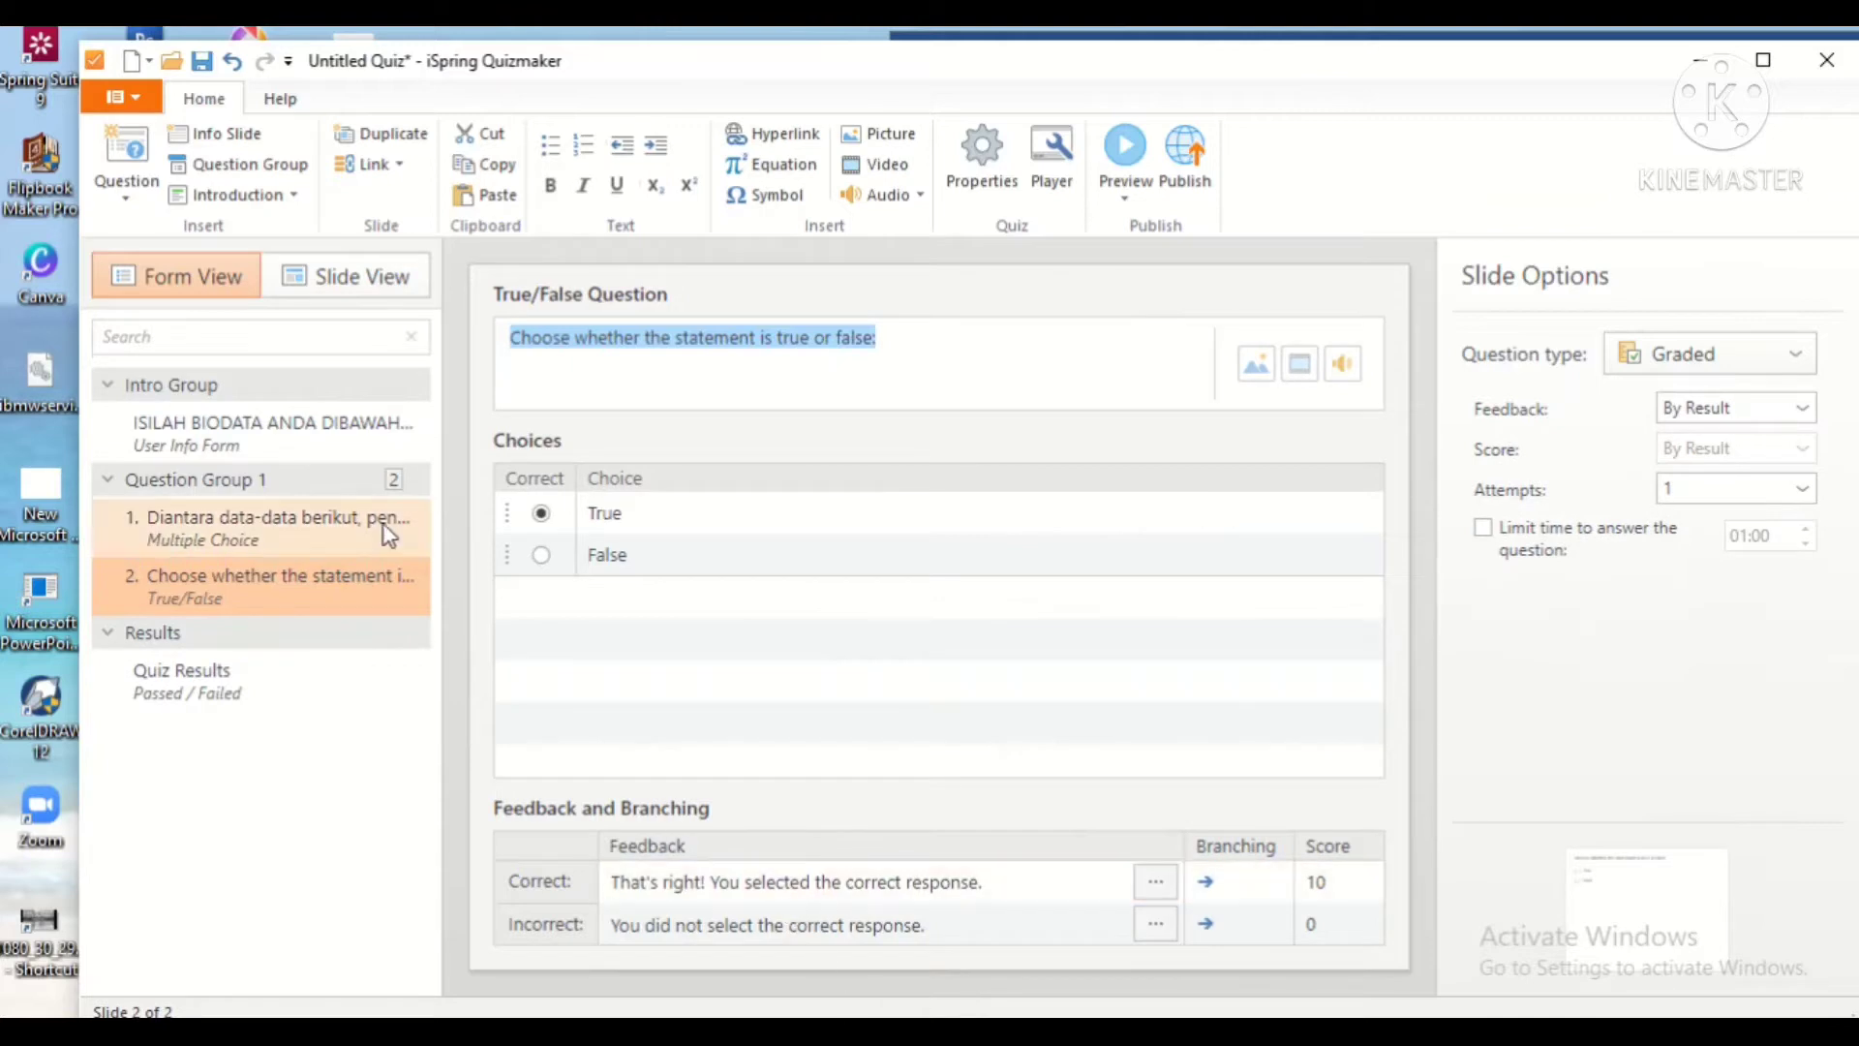
Step: Confirm the multiple-choice question's branching stays By Result
click(387, 531)
click(1740, 447)
click(1704, 481)
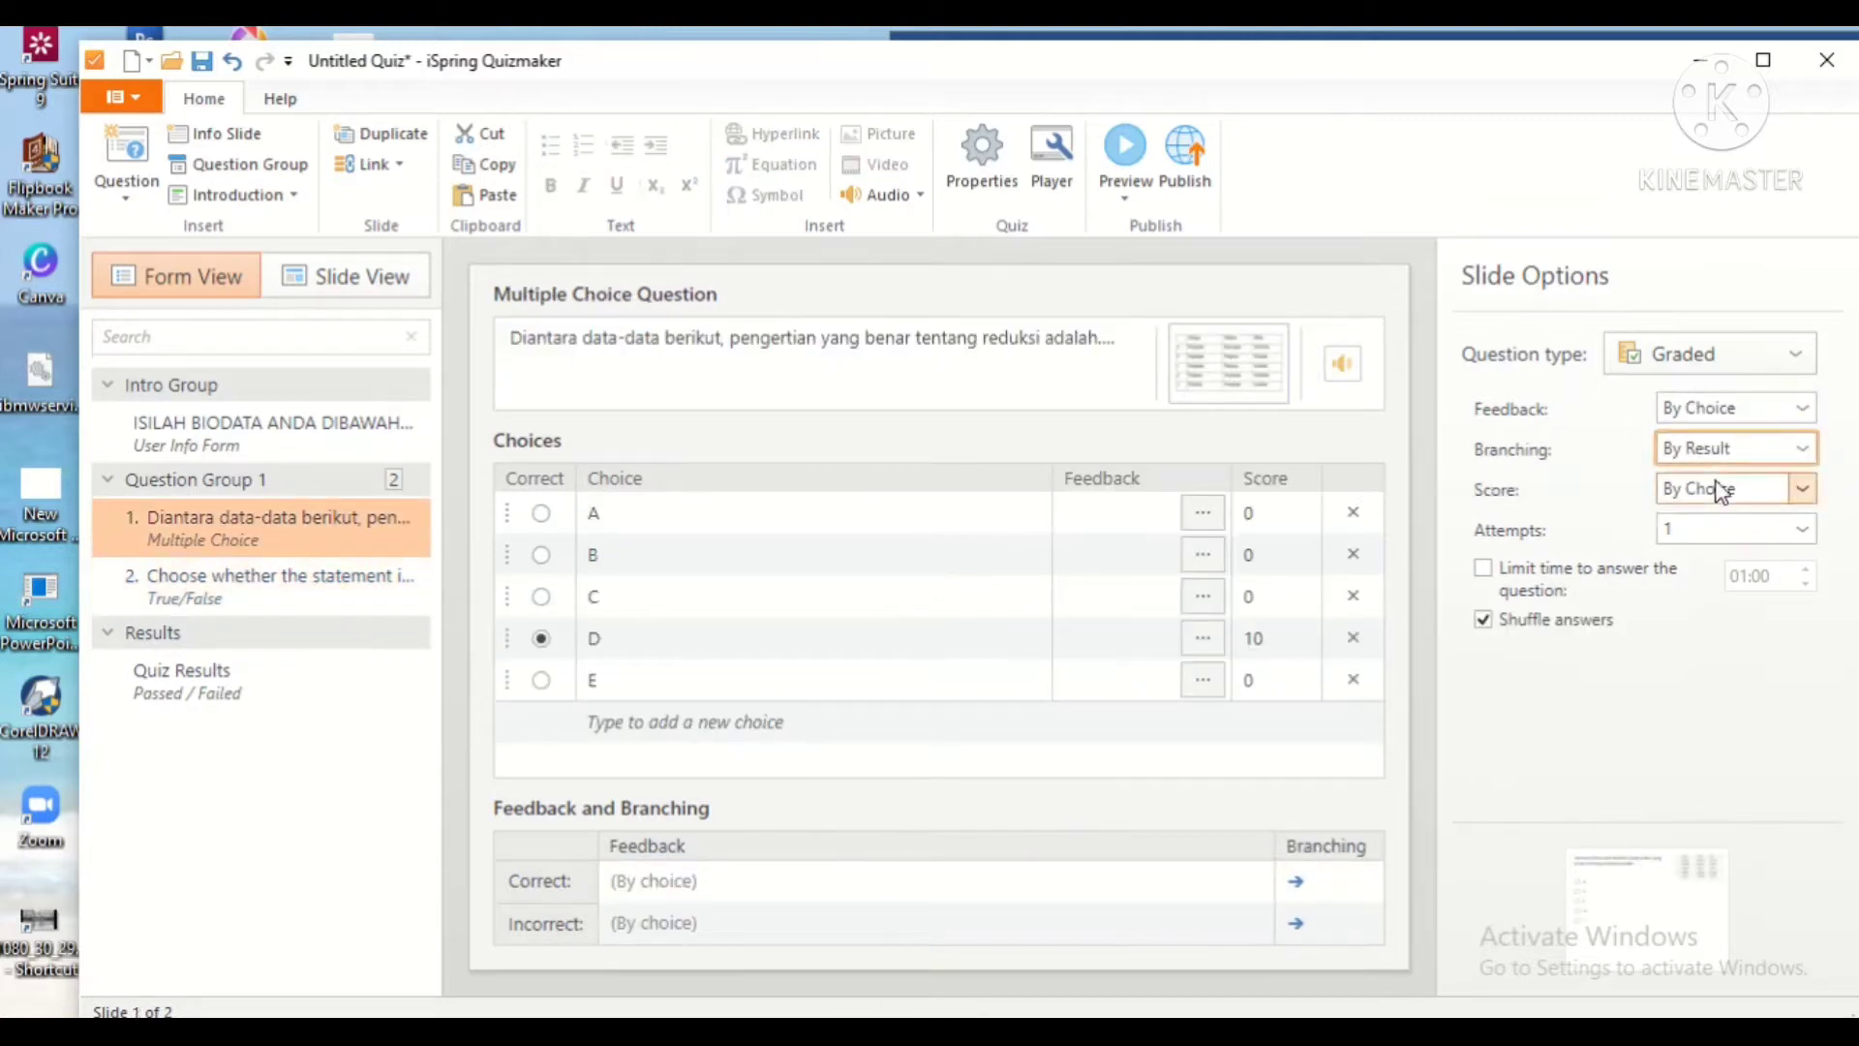
Step: Replace the True/False question text with Word's 'Apakah benar pada reaksi Fe2O3 + 3CO → 2Fe + 3CO2…' statement
click(371, 573)
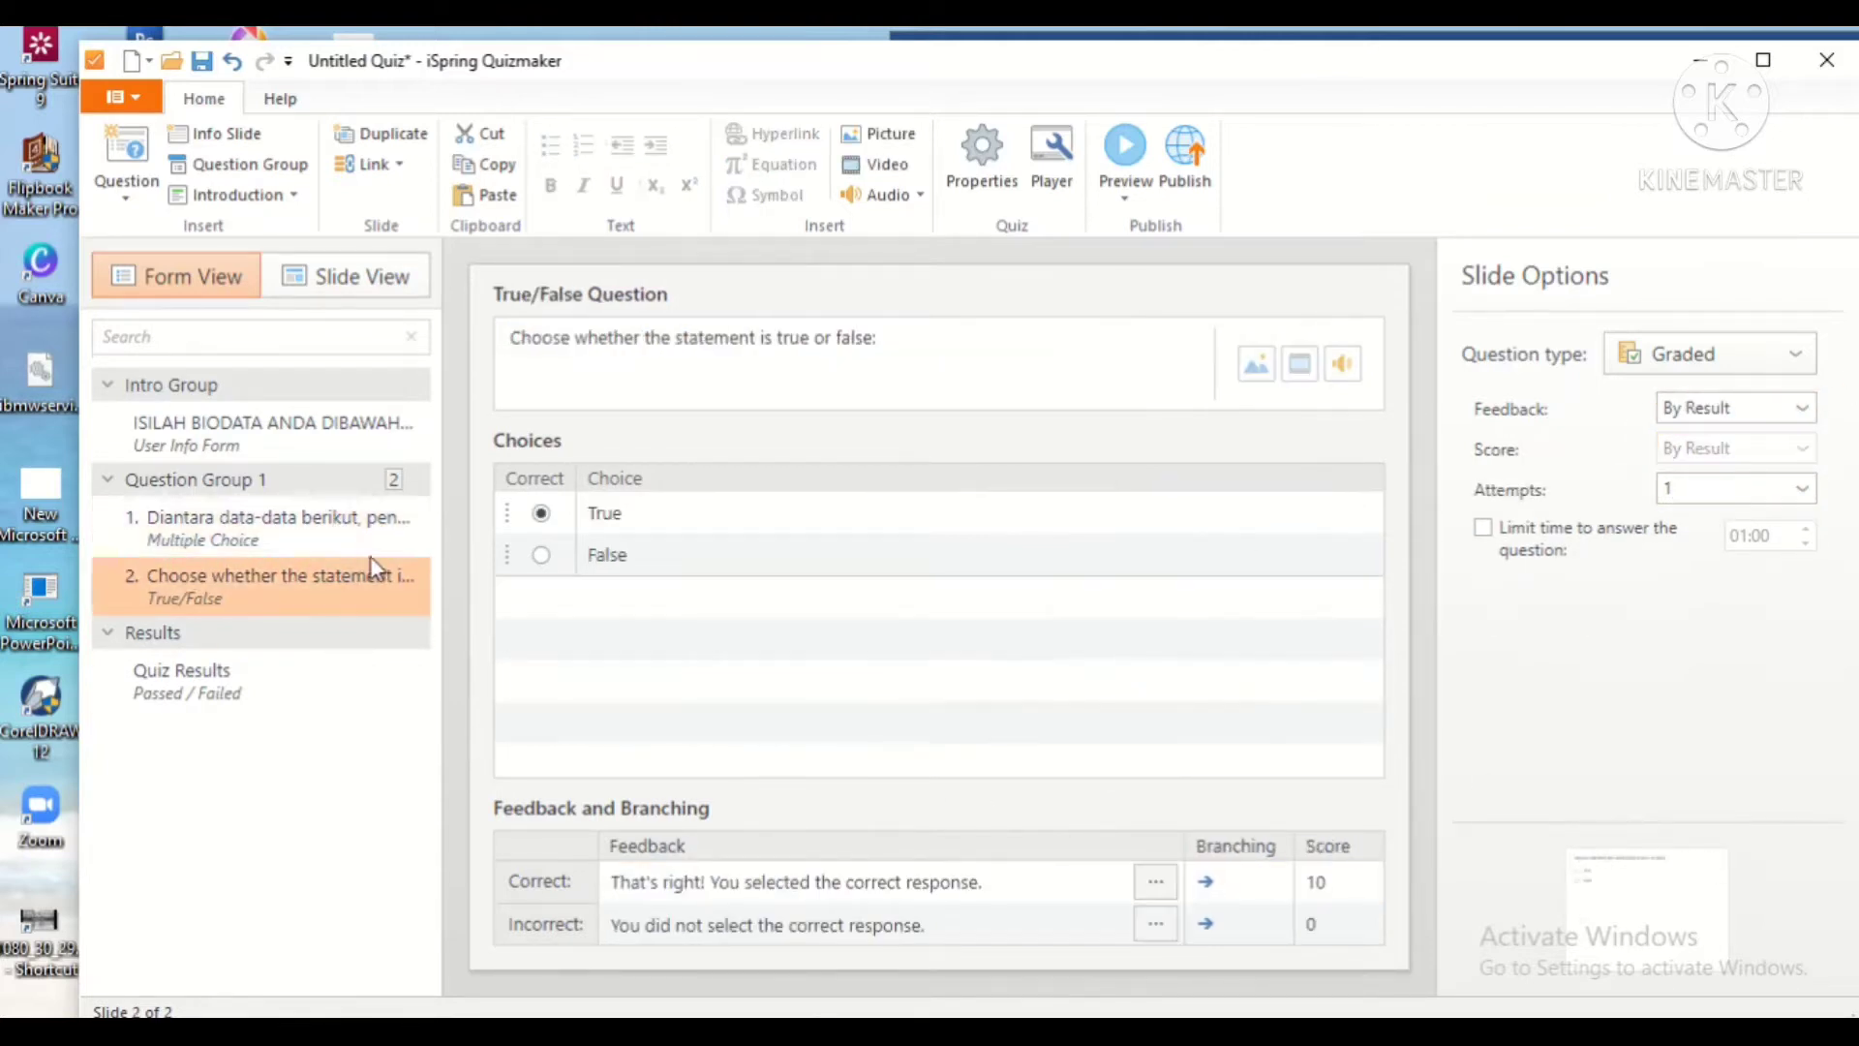
mouse_move(982, 1031)
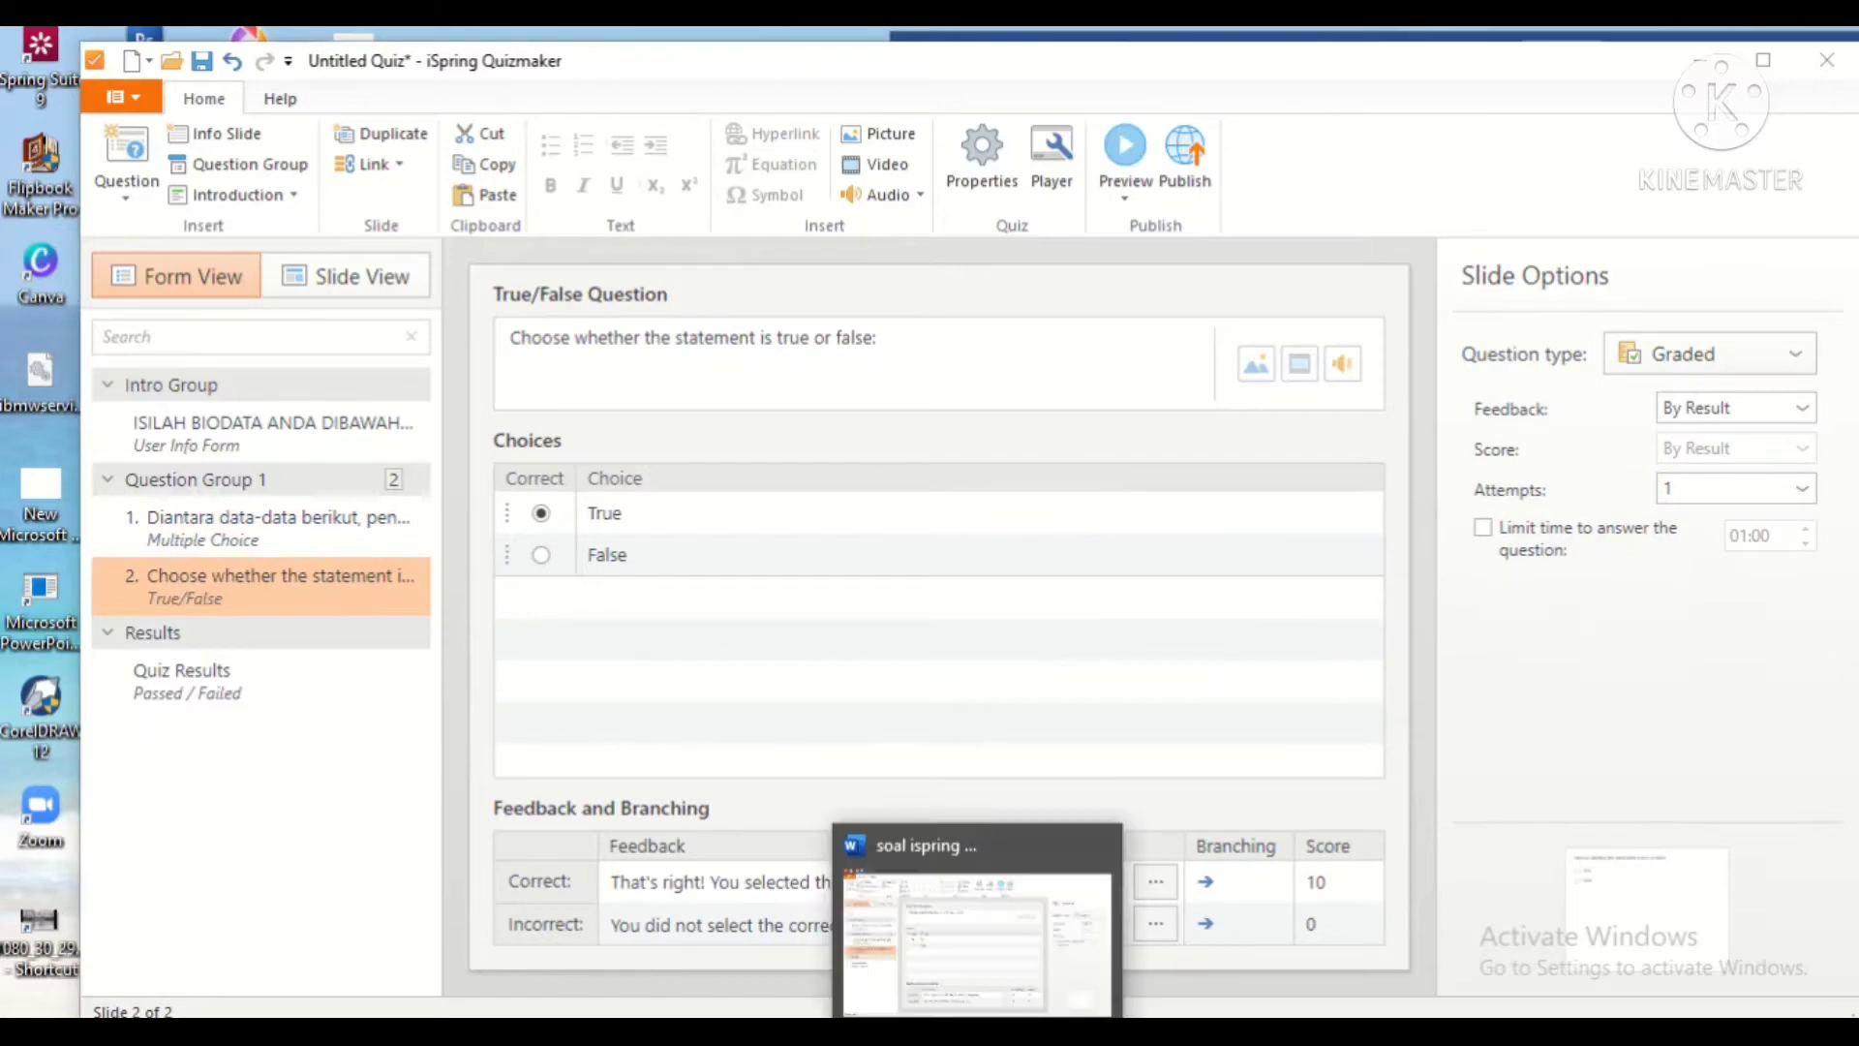
click(982, 949)
scroll(1391, 696, down, 15)
scroll(1391, 695, down, 5)
drag(1024, 450, 1226, 484)
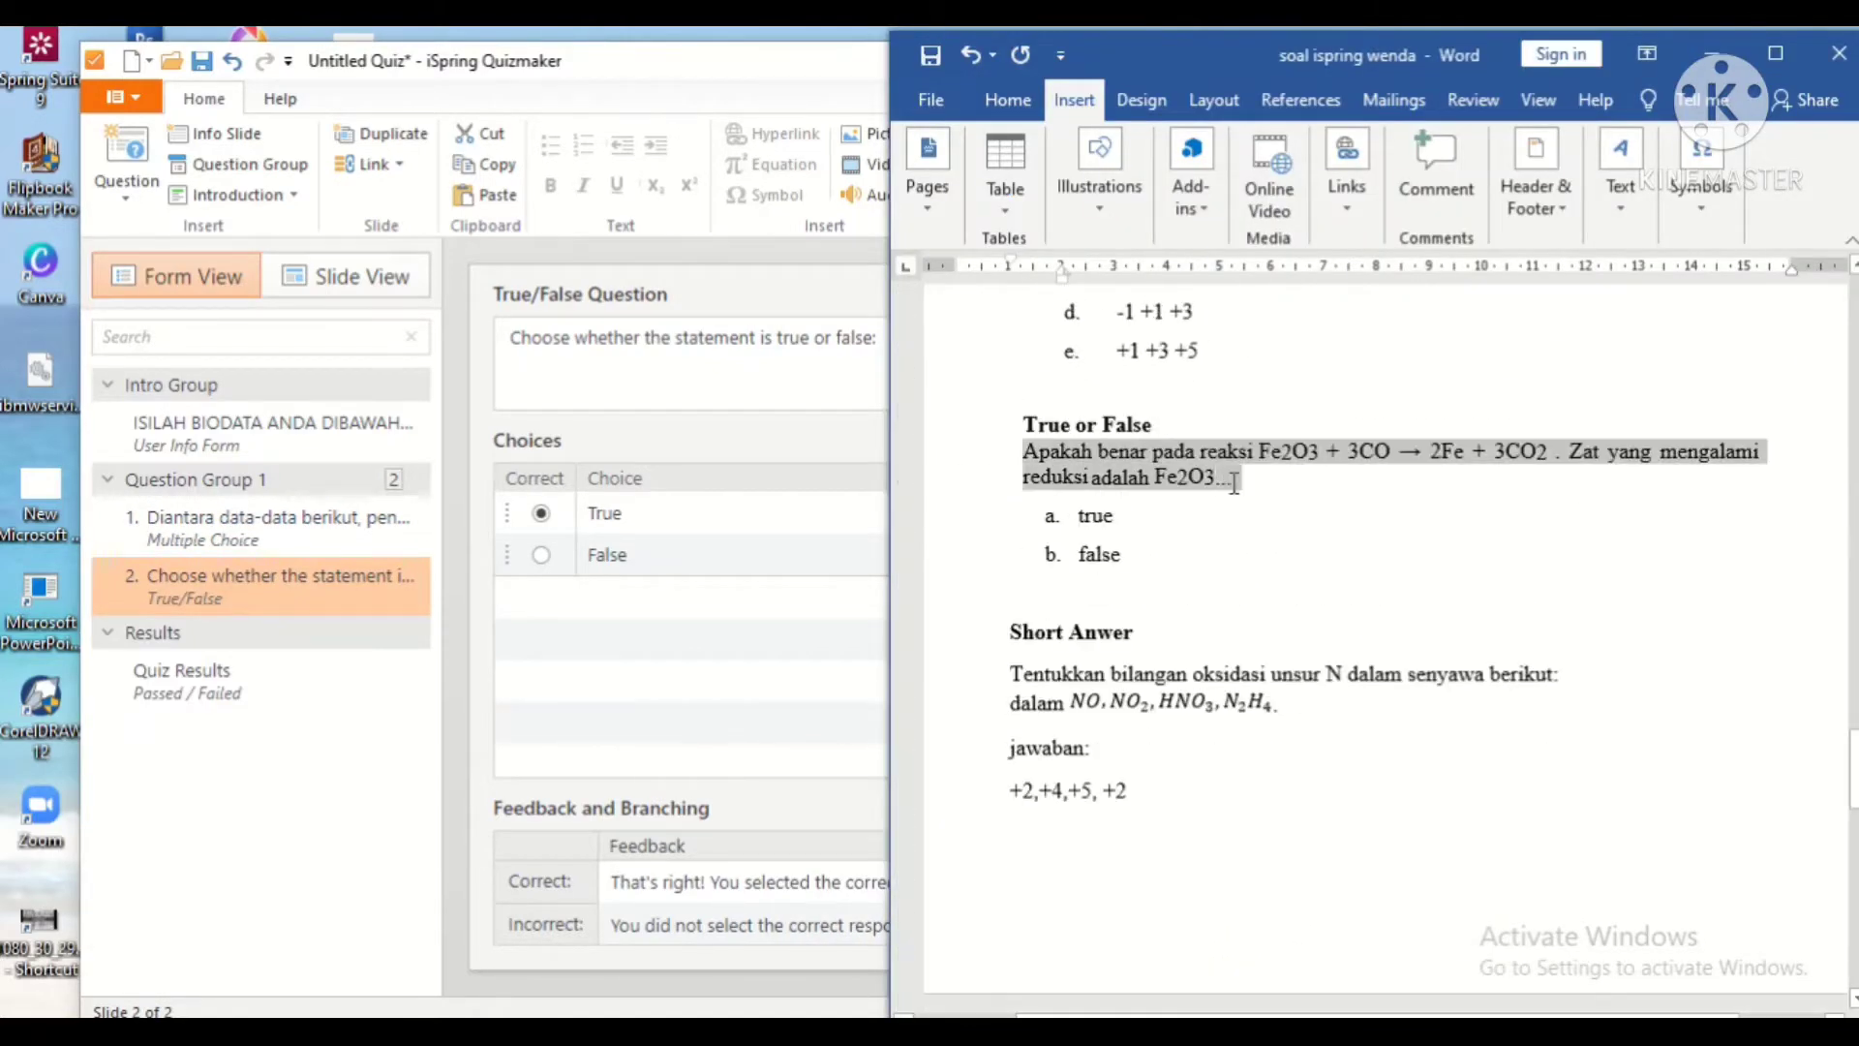
click(833, 358)
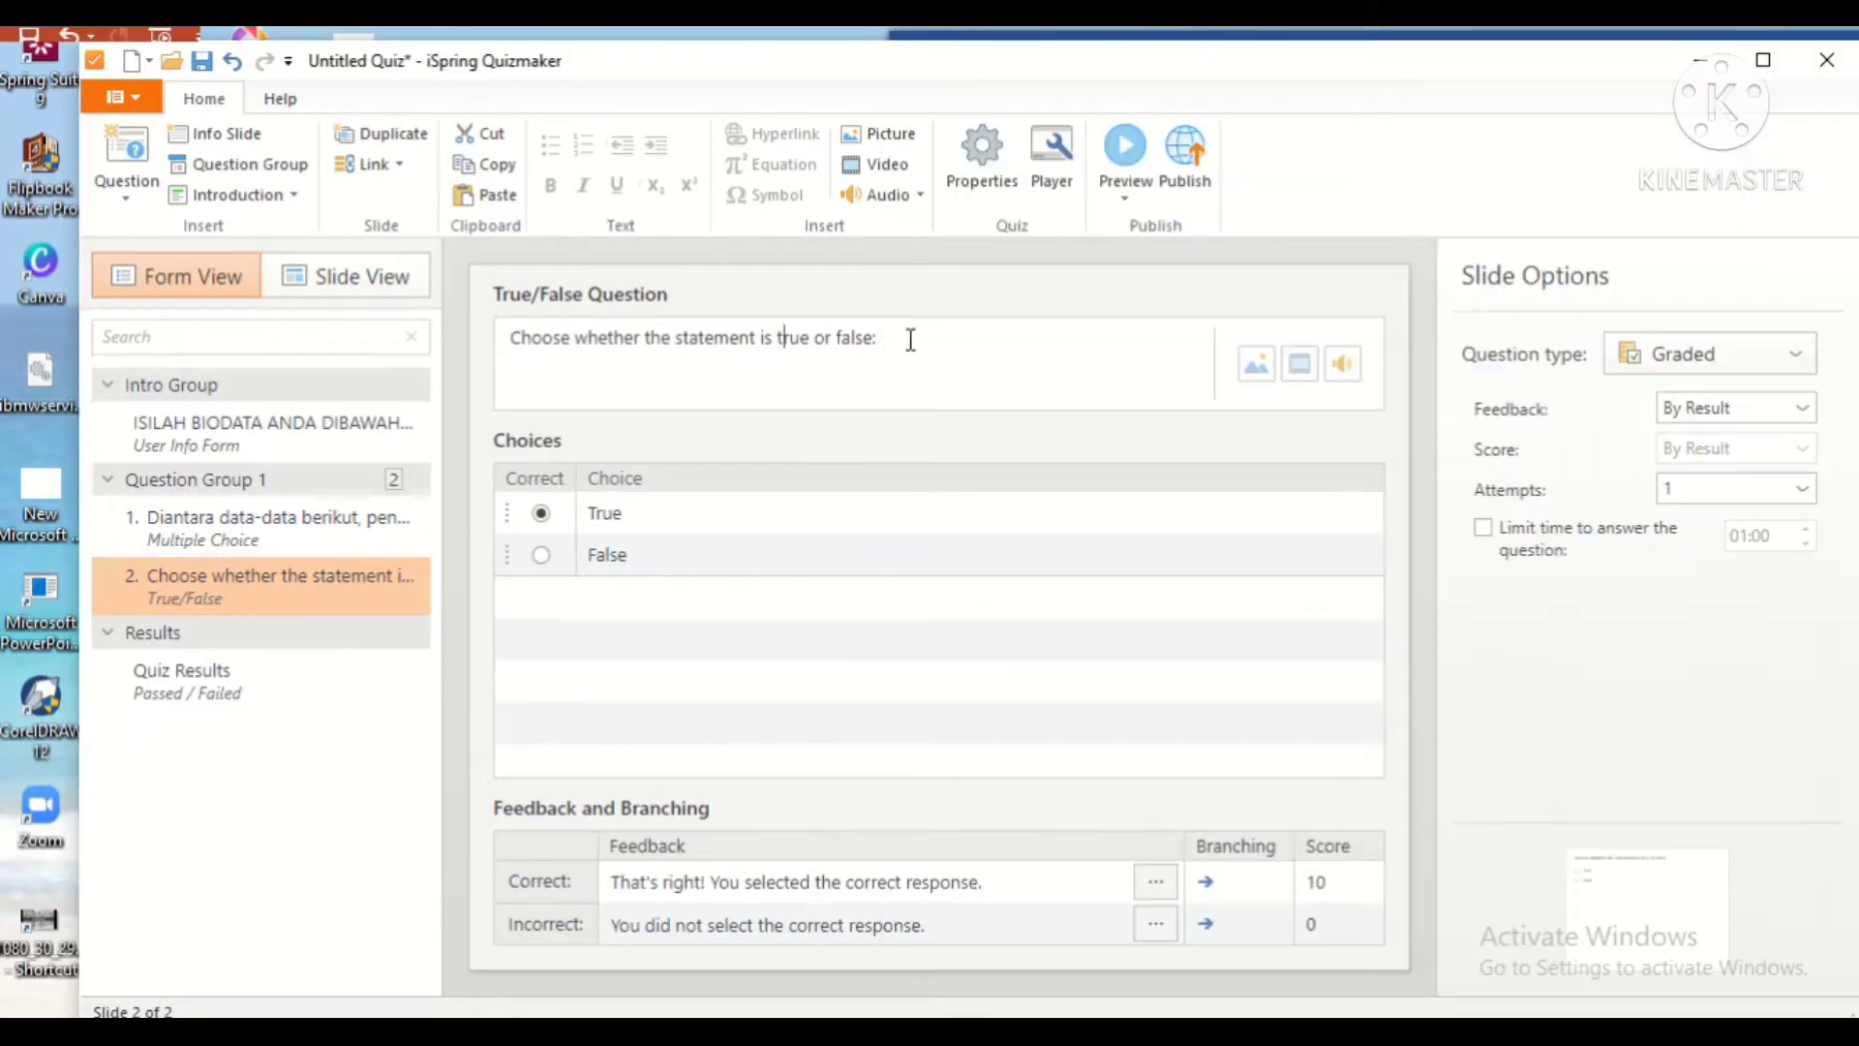
drag(897, 344, 519, 349)
text(Apakah benar pada reaksi Fe2O3 + 3CO → 2Fe + 3CO2 . Zat yang mengalami reduksi adalah Fe2O3..)
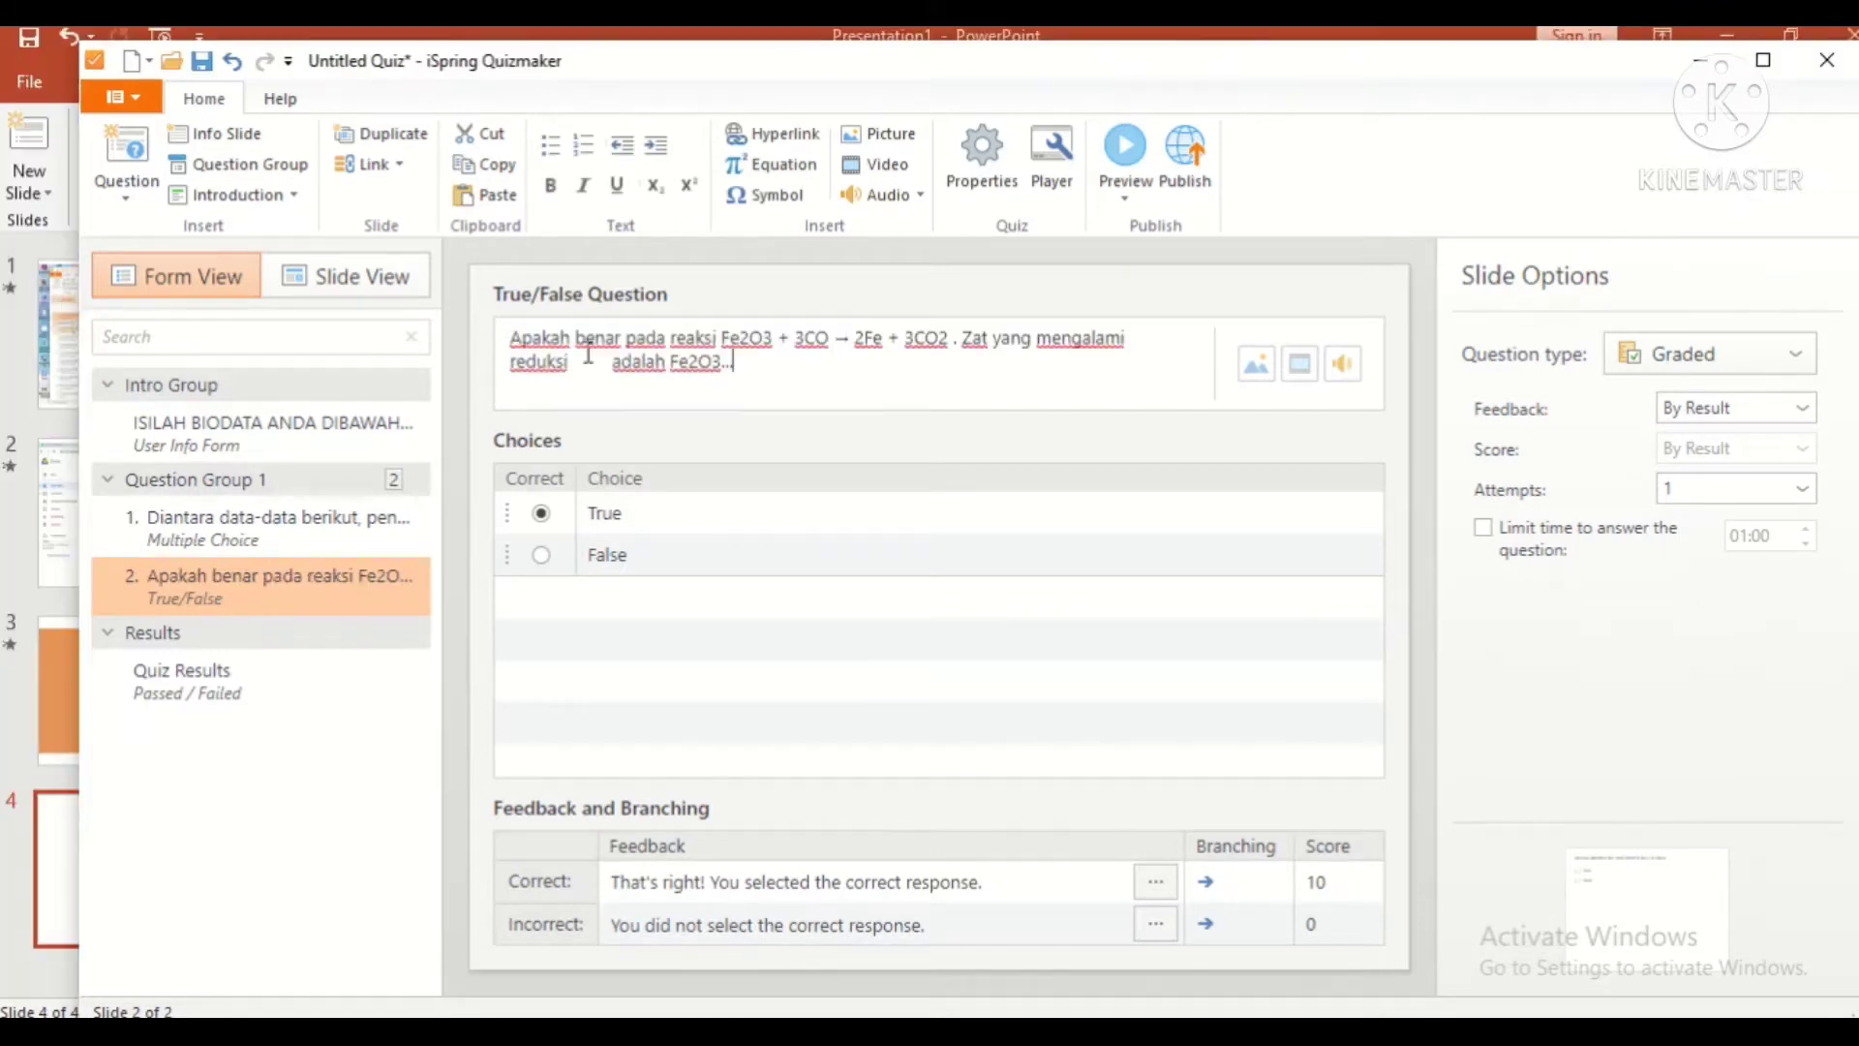
key(BackSpace)
key(BackSpace)
key(BackSpace)
key(BackSpace)
key(BackSpace)
key(BackSpace)
key(BackSpace)
key(BackSpace)
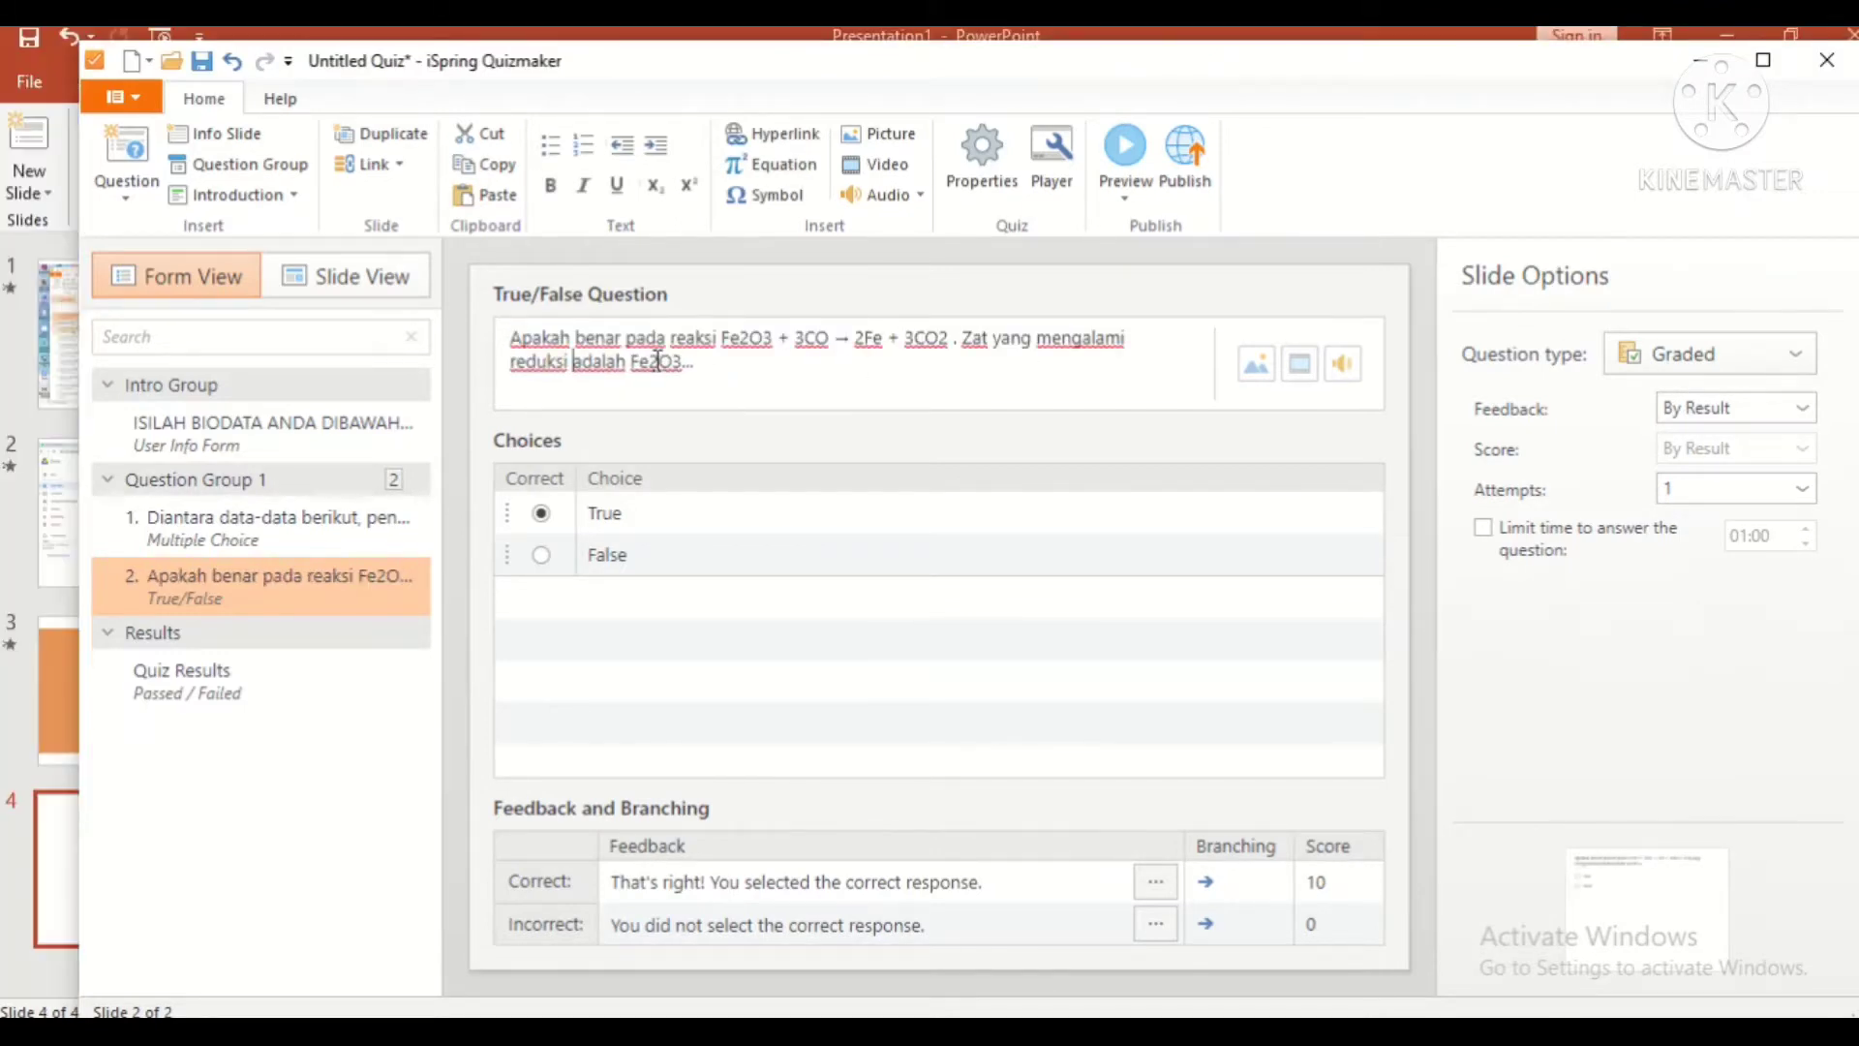
click(1797, 364)
click(1796, 364)
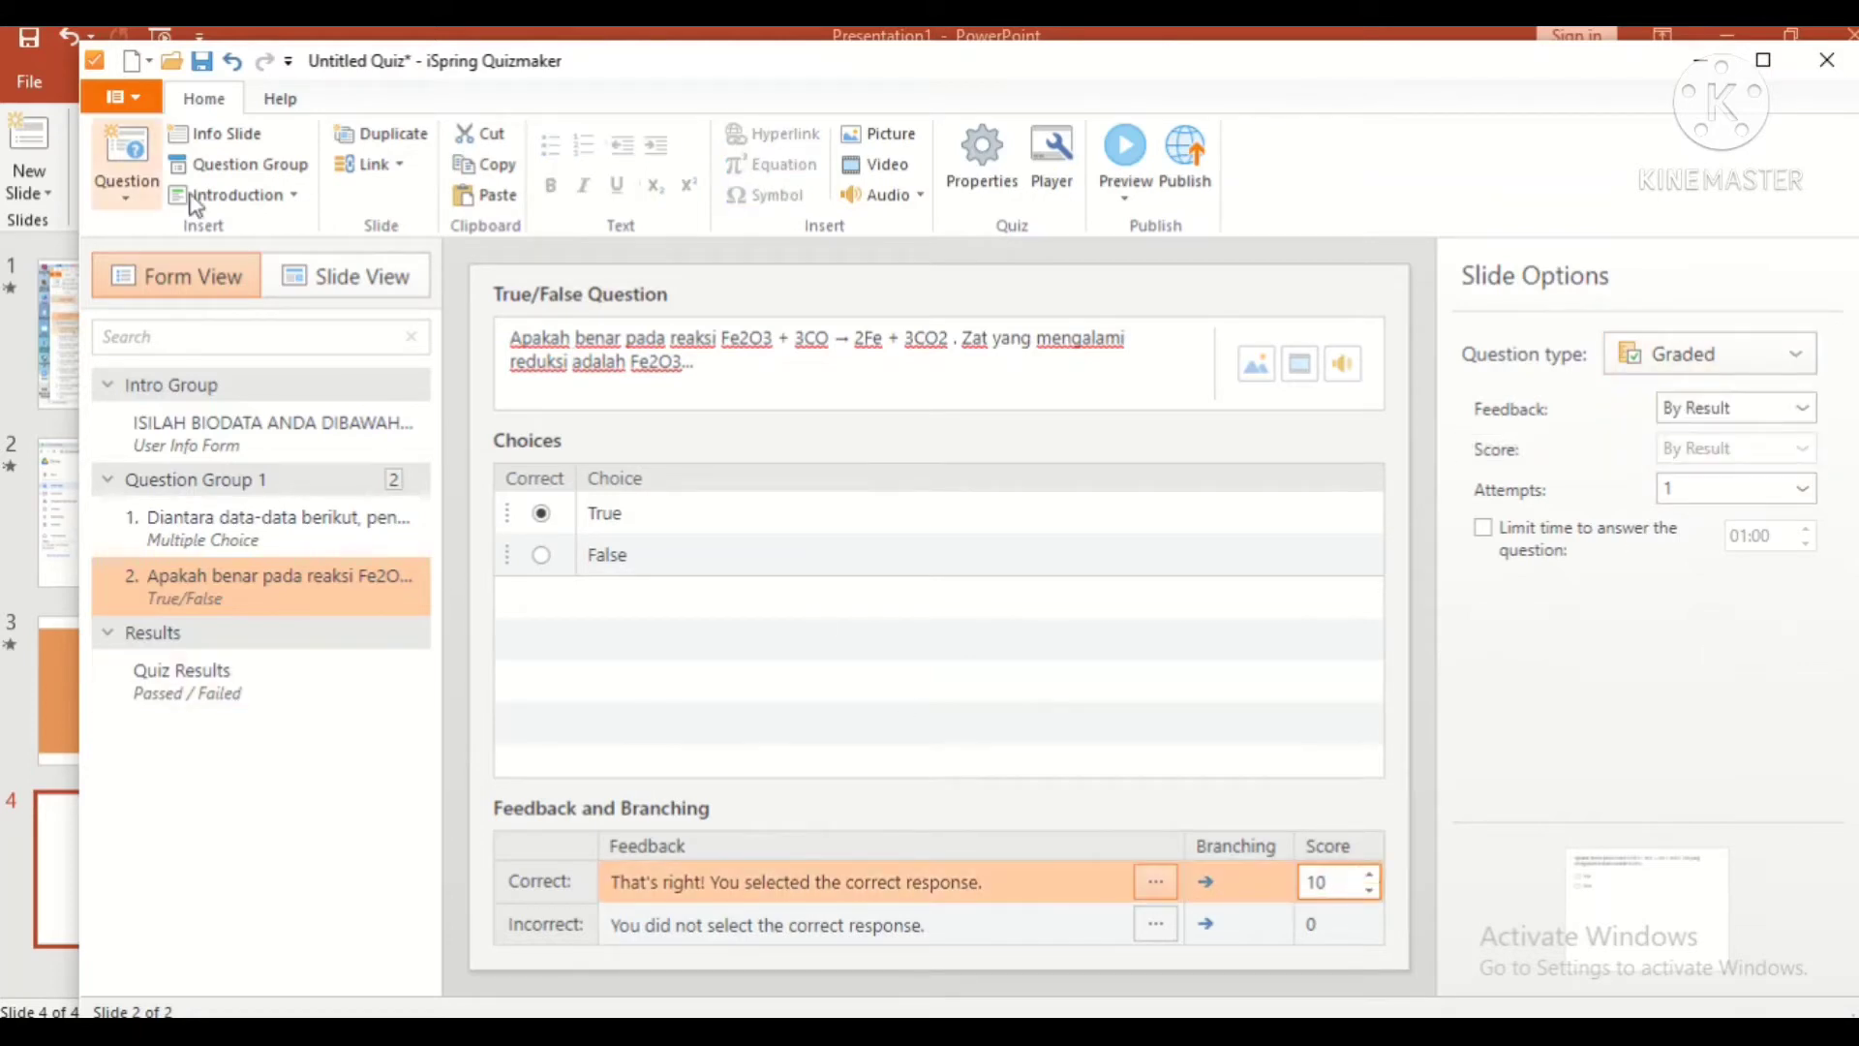
Step: Add a Short Answer question reading 'Tentukkan bilangan oksidasi unsur N dalam senyawa berikut: dalam' from Word
click(128, 175)
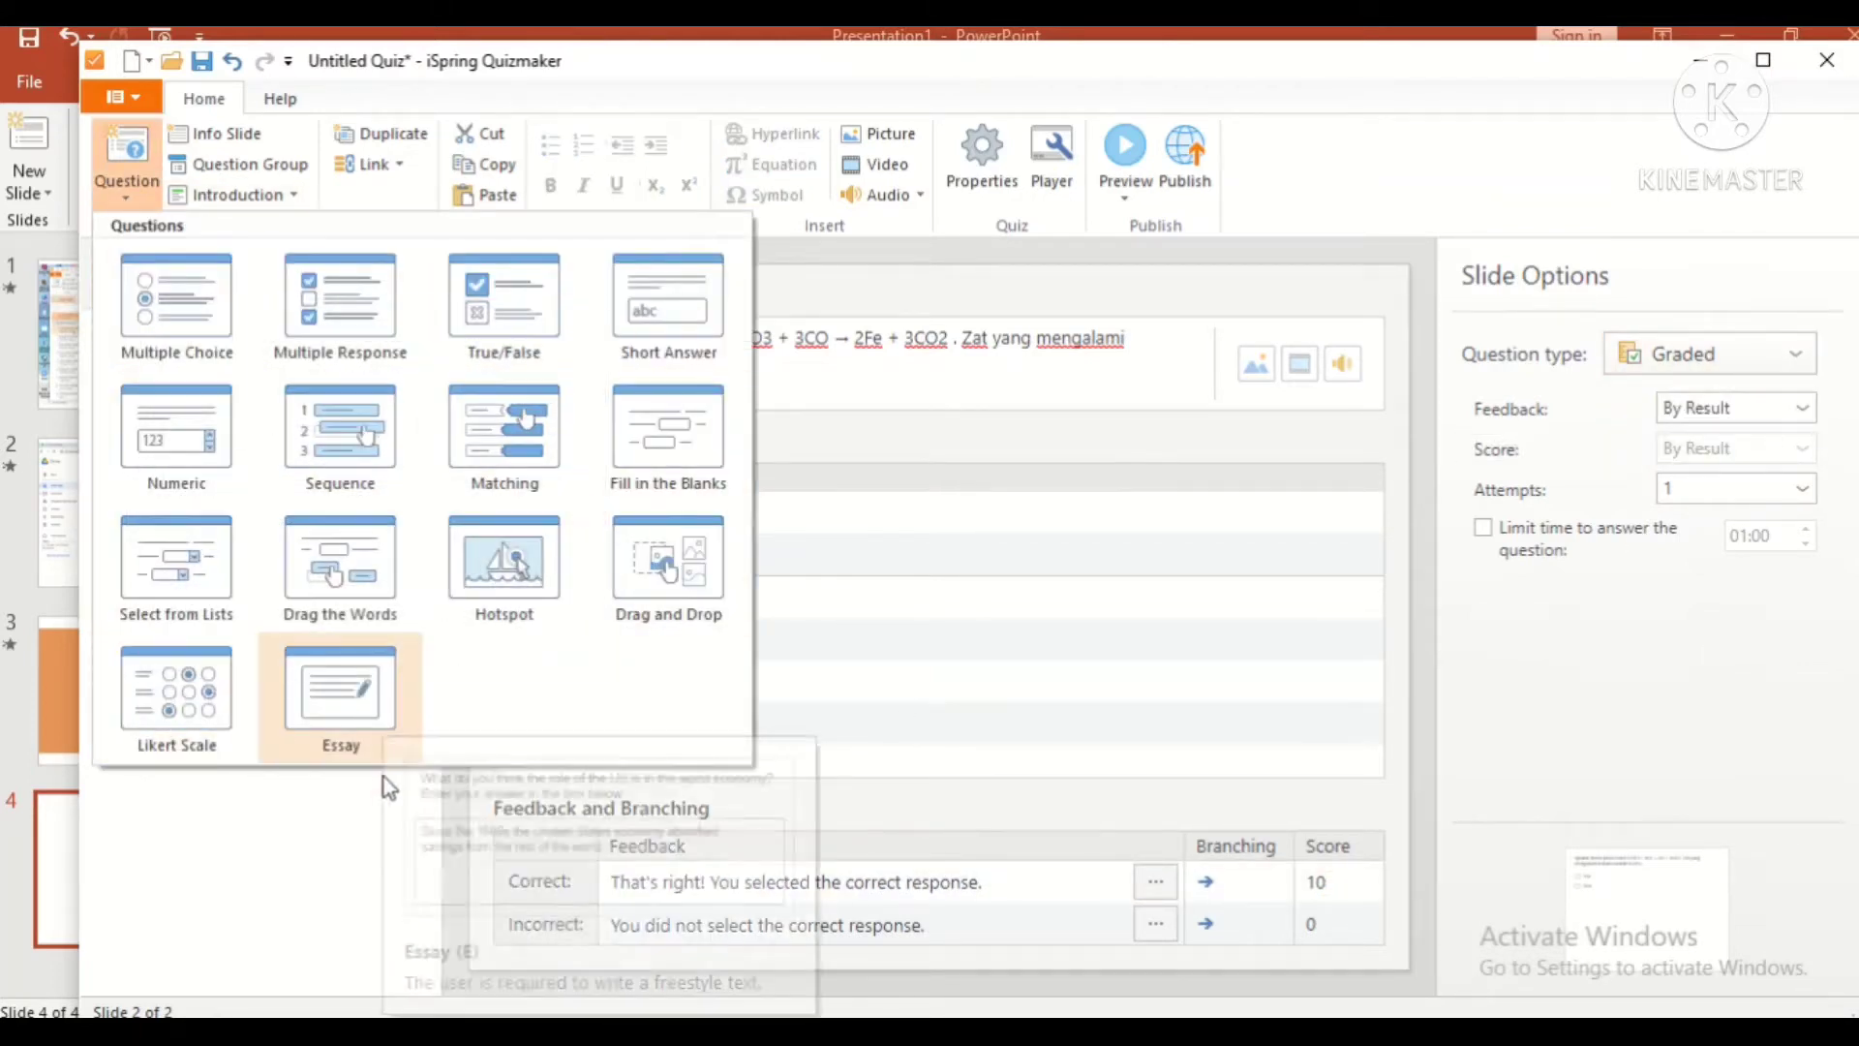
click(1257, 819)
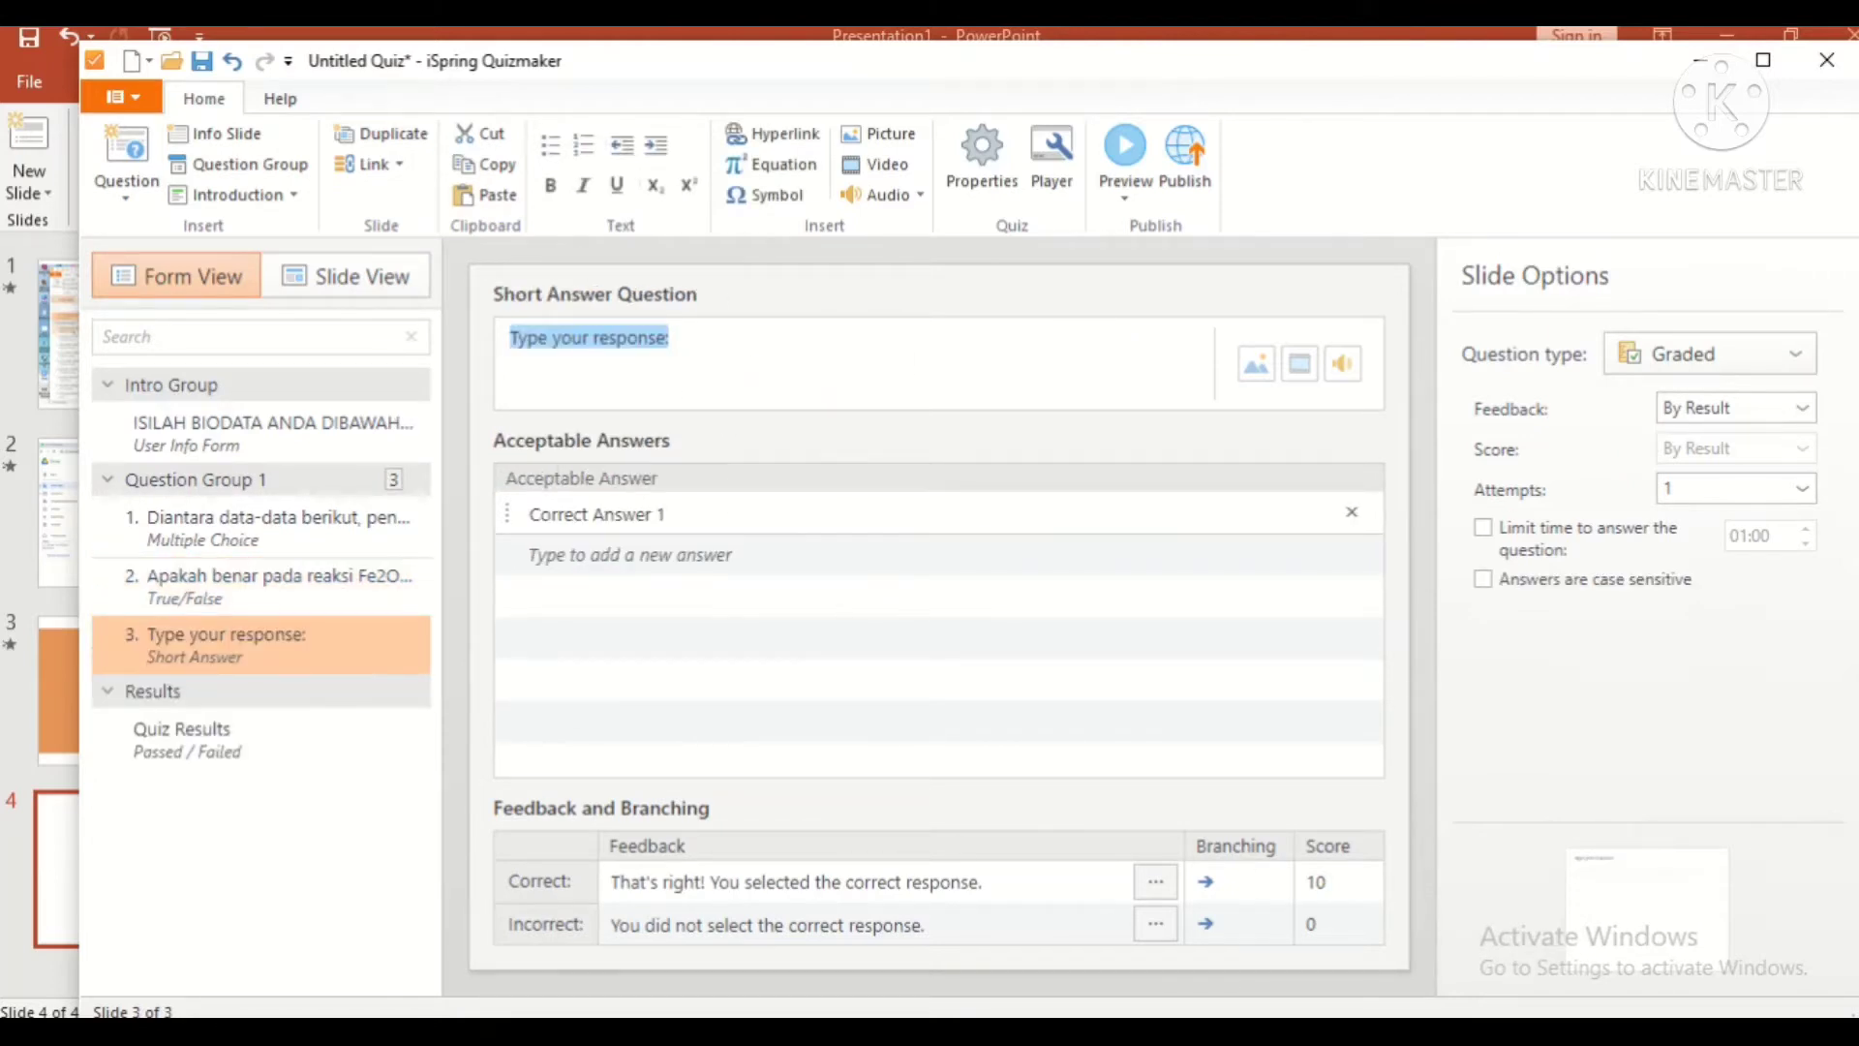
key(alt+Tab)
double_click(984, 660)
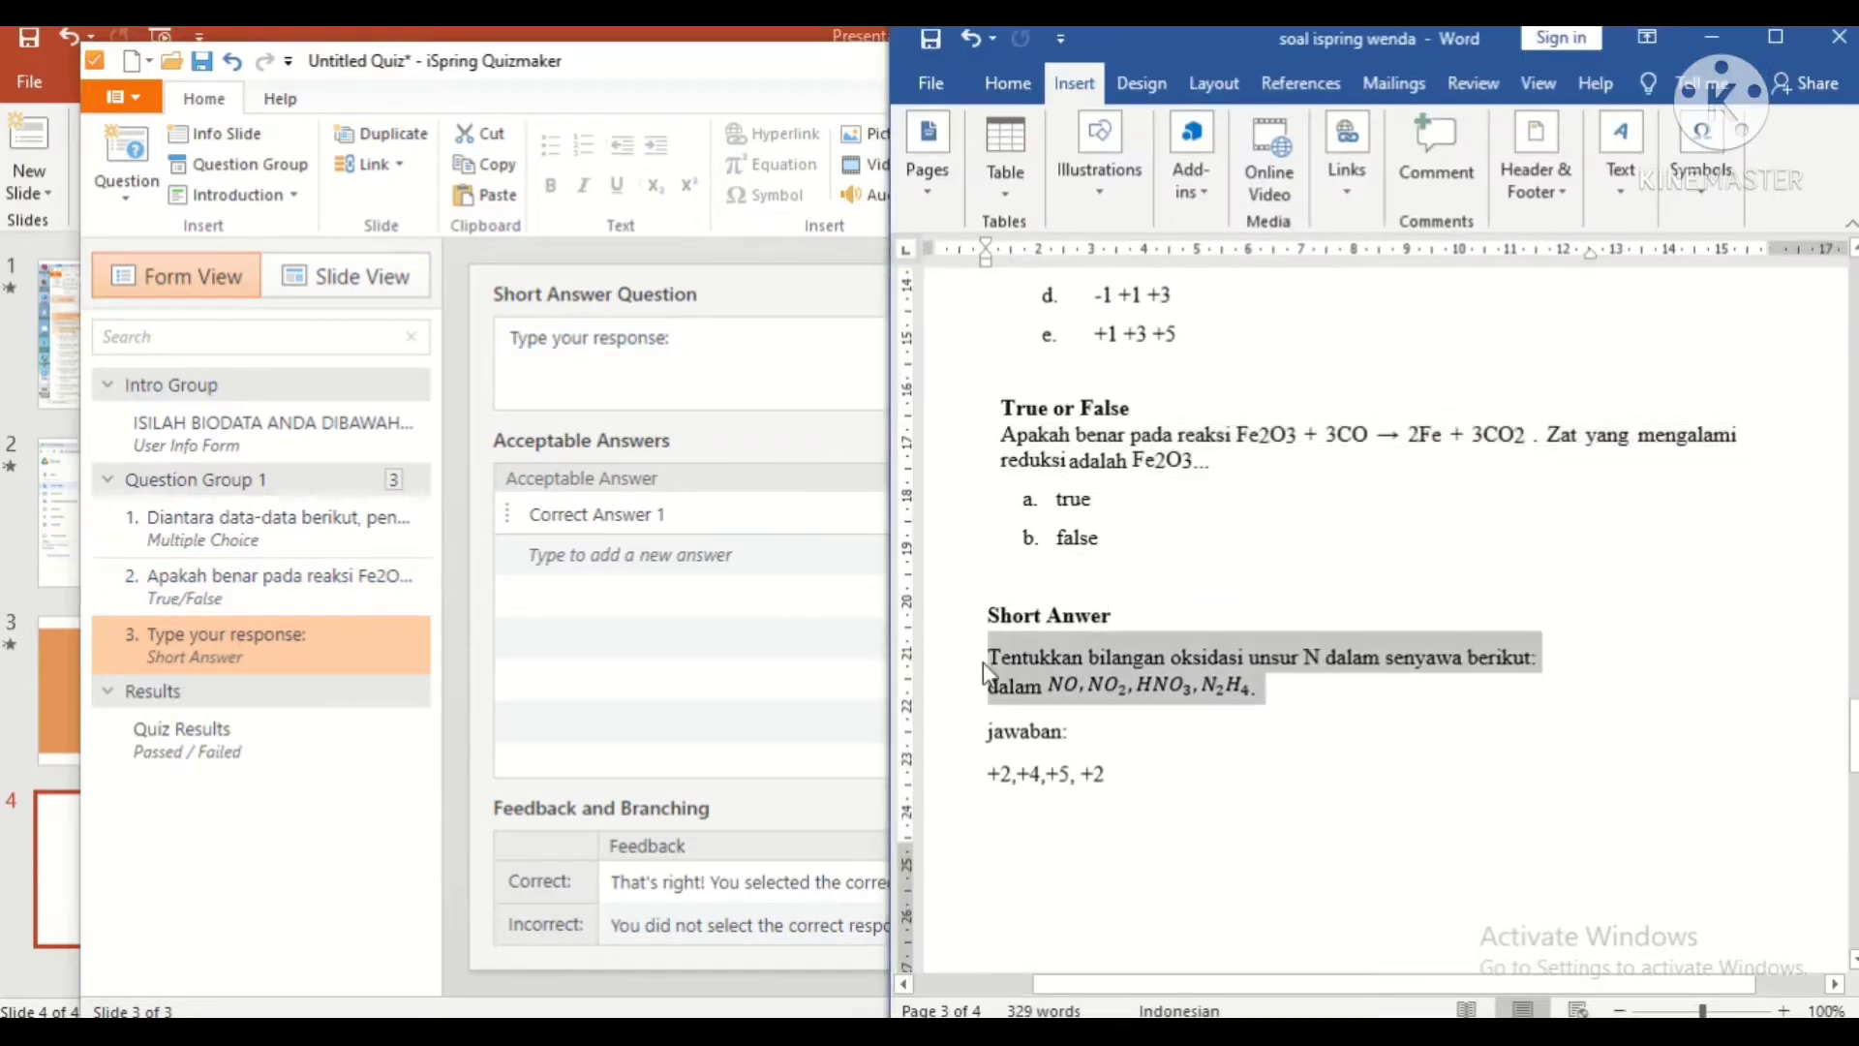
click(725, 354)
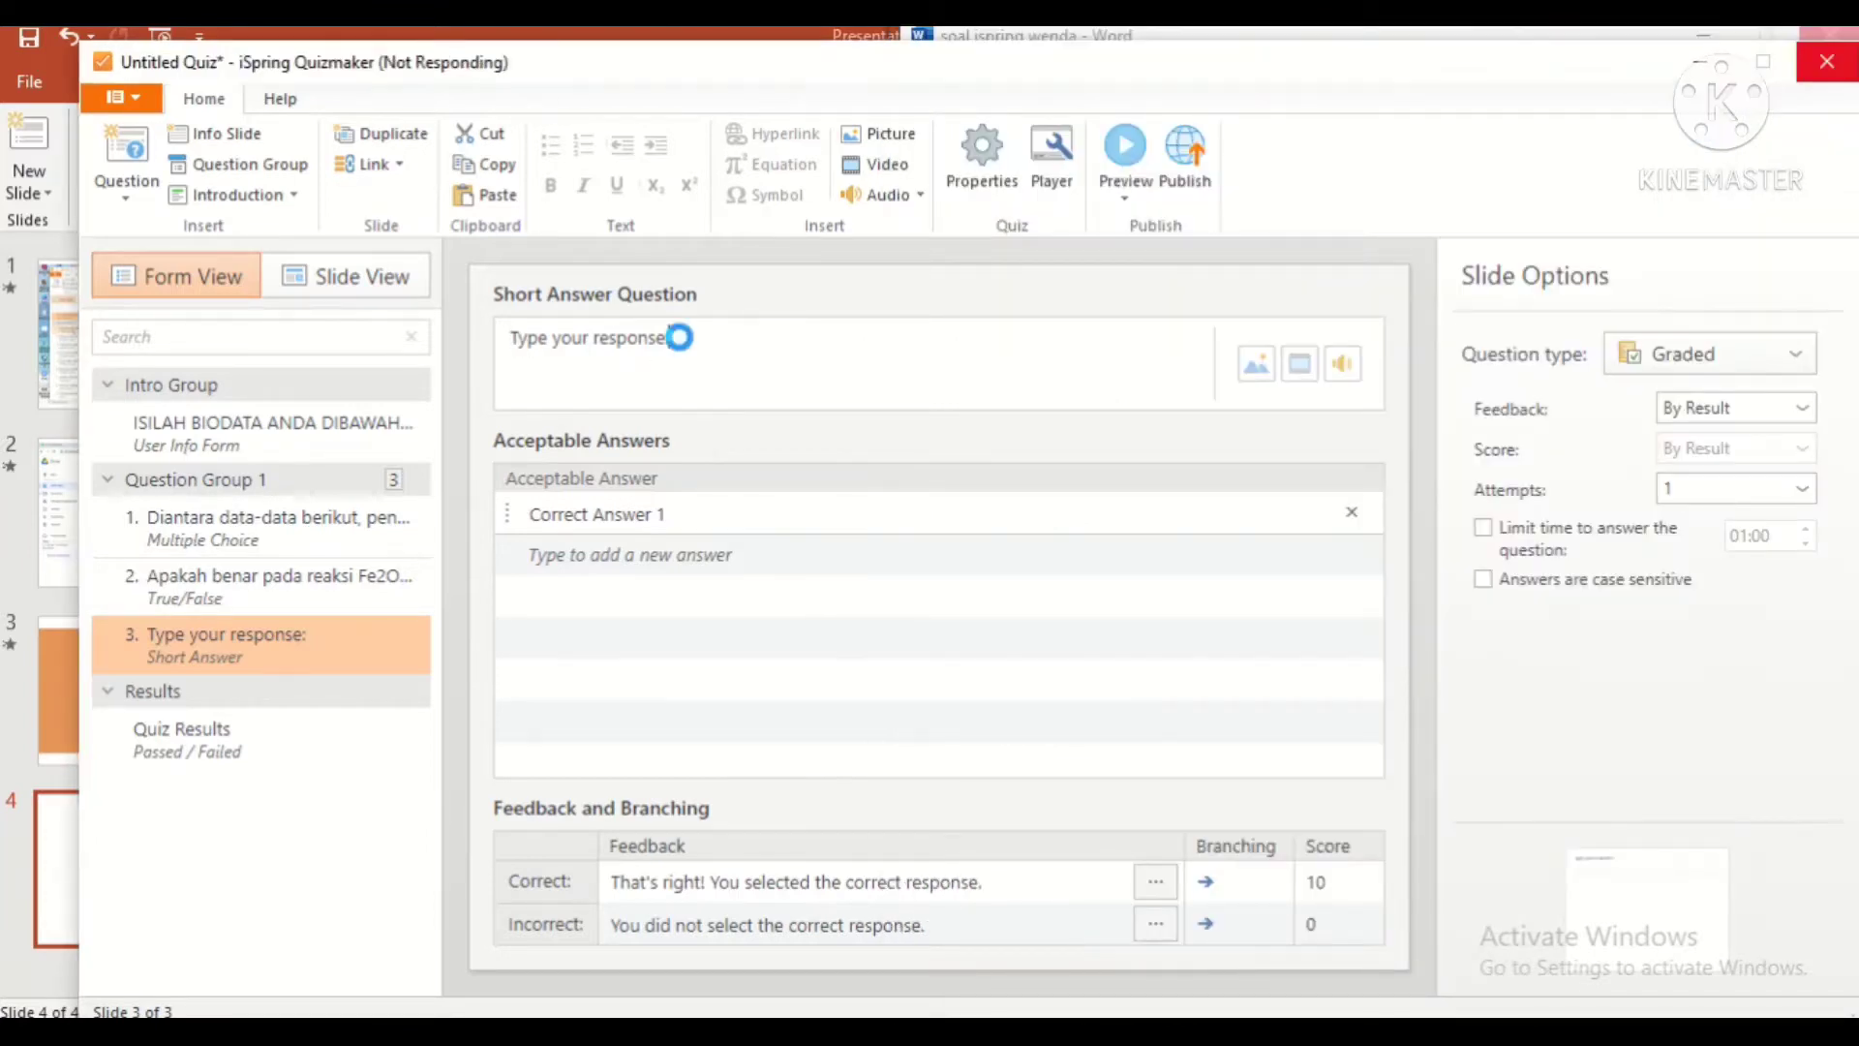
key(ctrl+a)
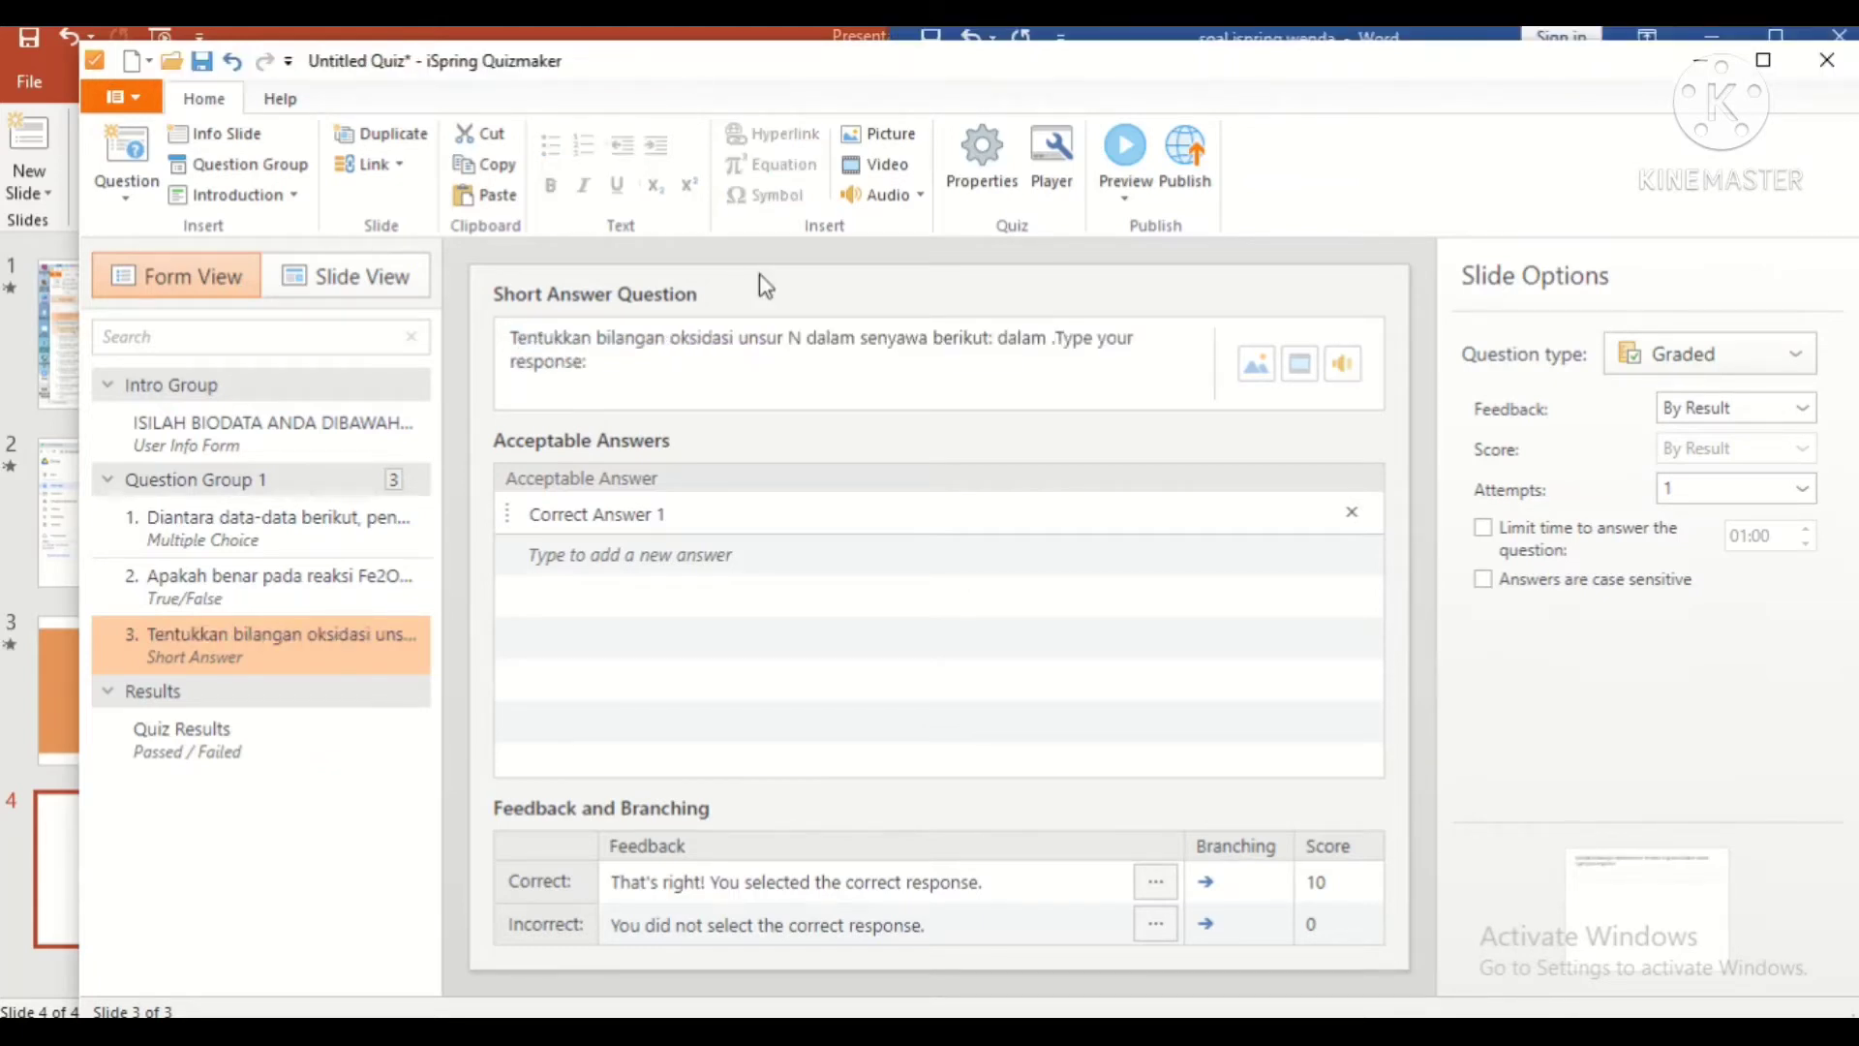
drag(1050, 338, 1070, 365)
key(BackSpace)
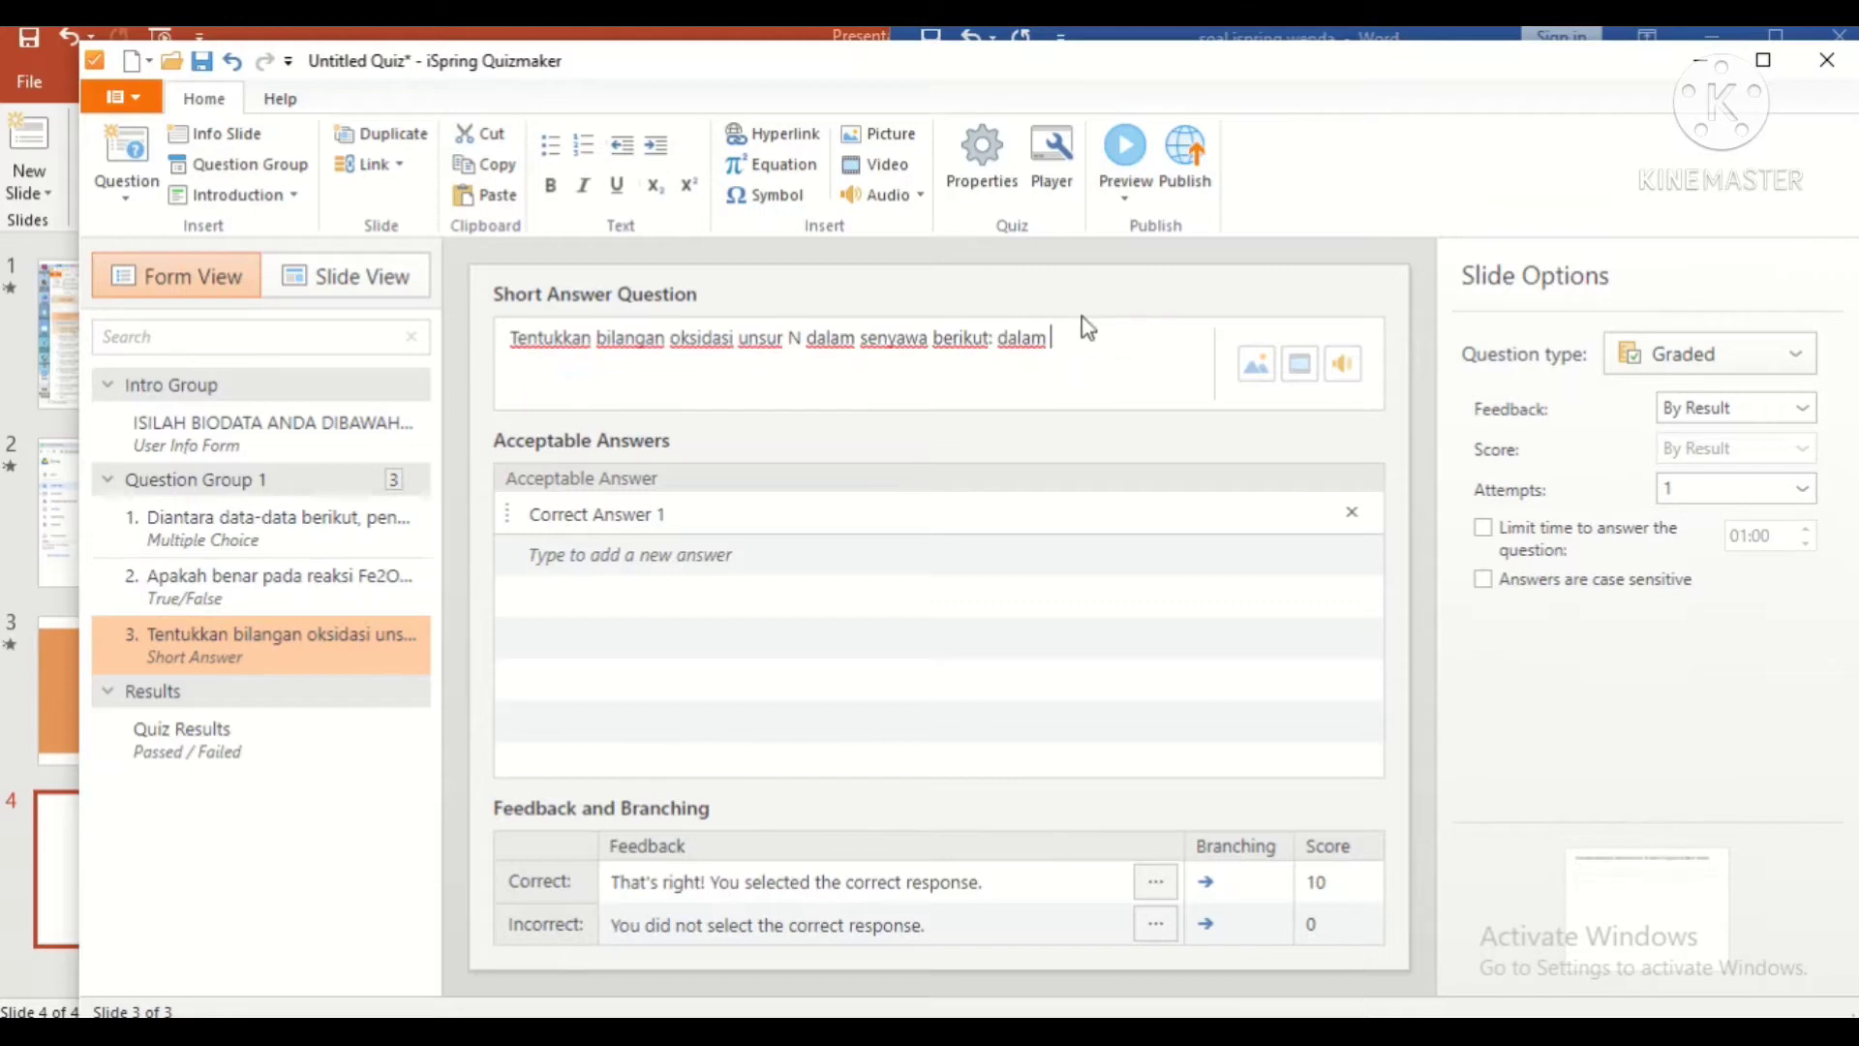
Step: Paste the compound formulas NO, NO2, HNO3, N2H4 into an equation after 'dalam'
key(alt+Tab)
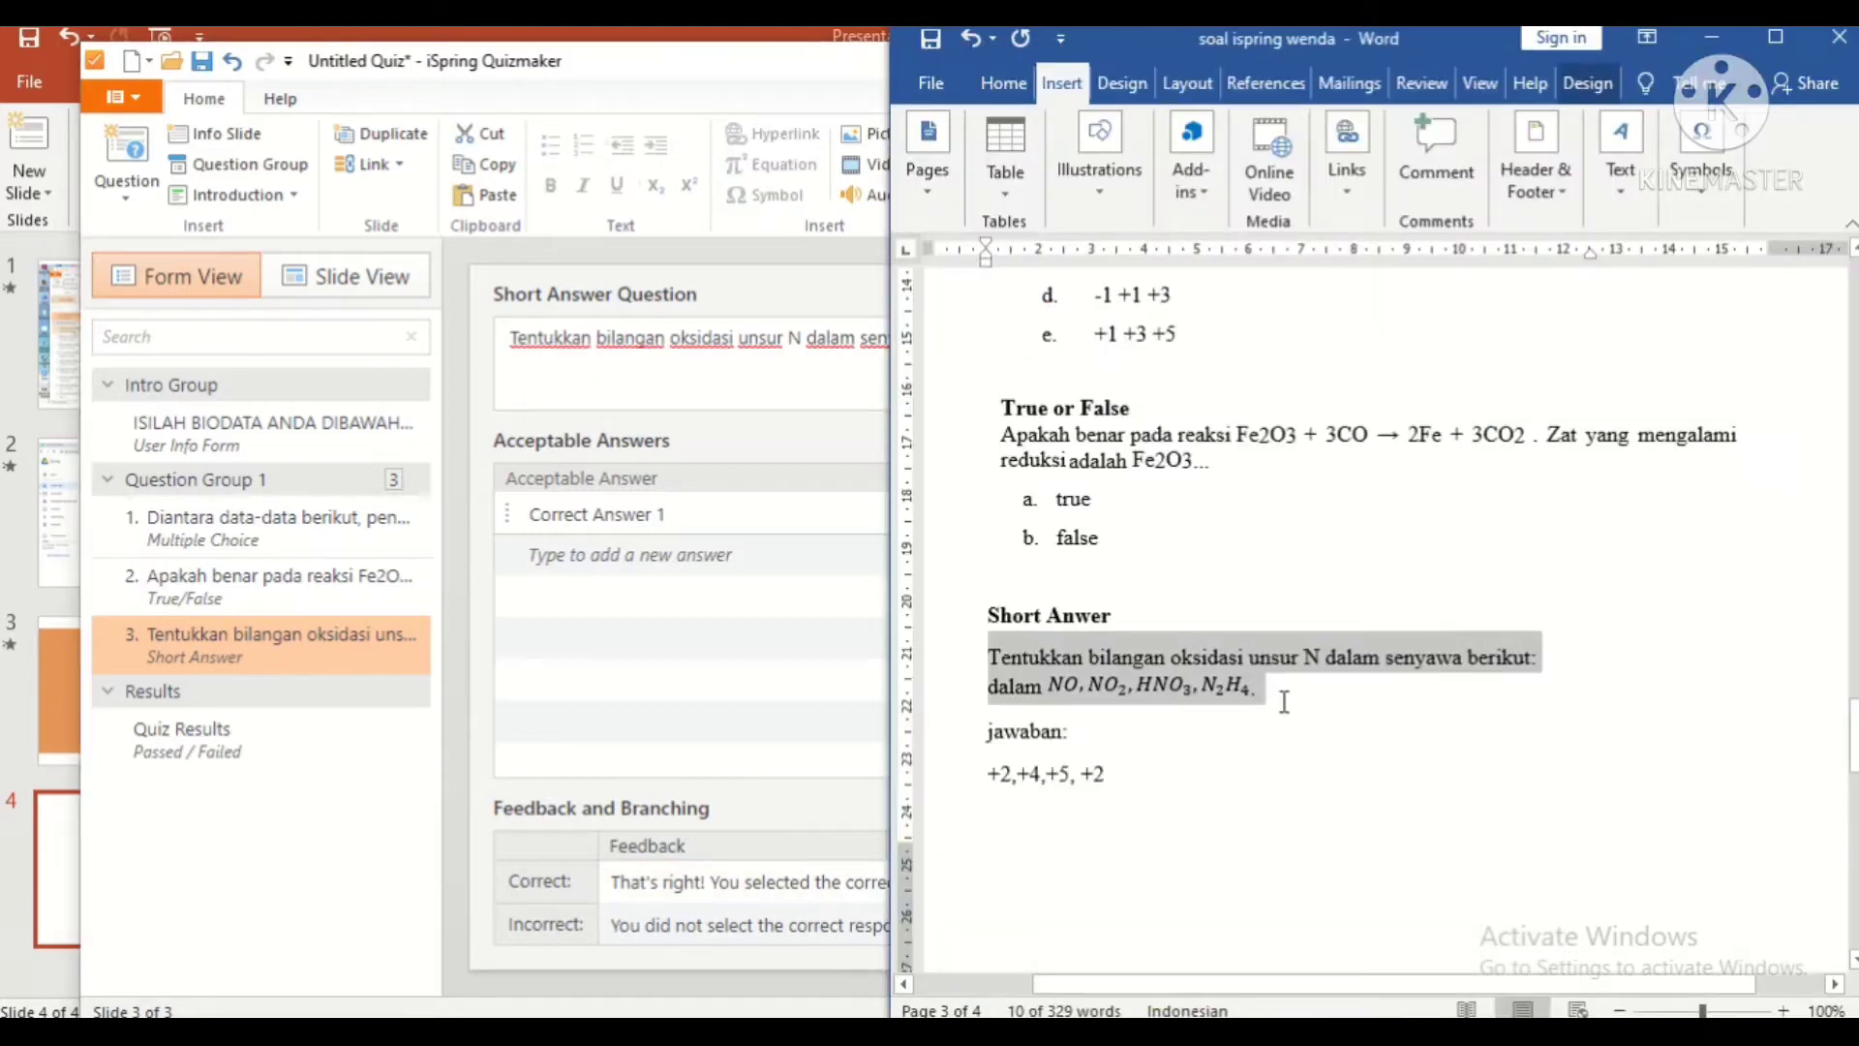
click(1289, 704)
drag(1054, 687, 1243, 668)
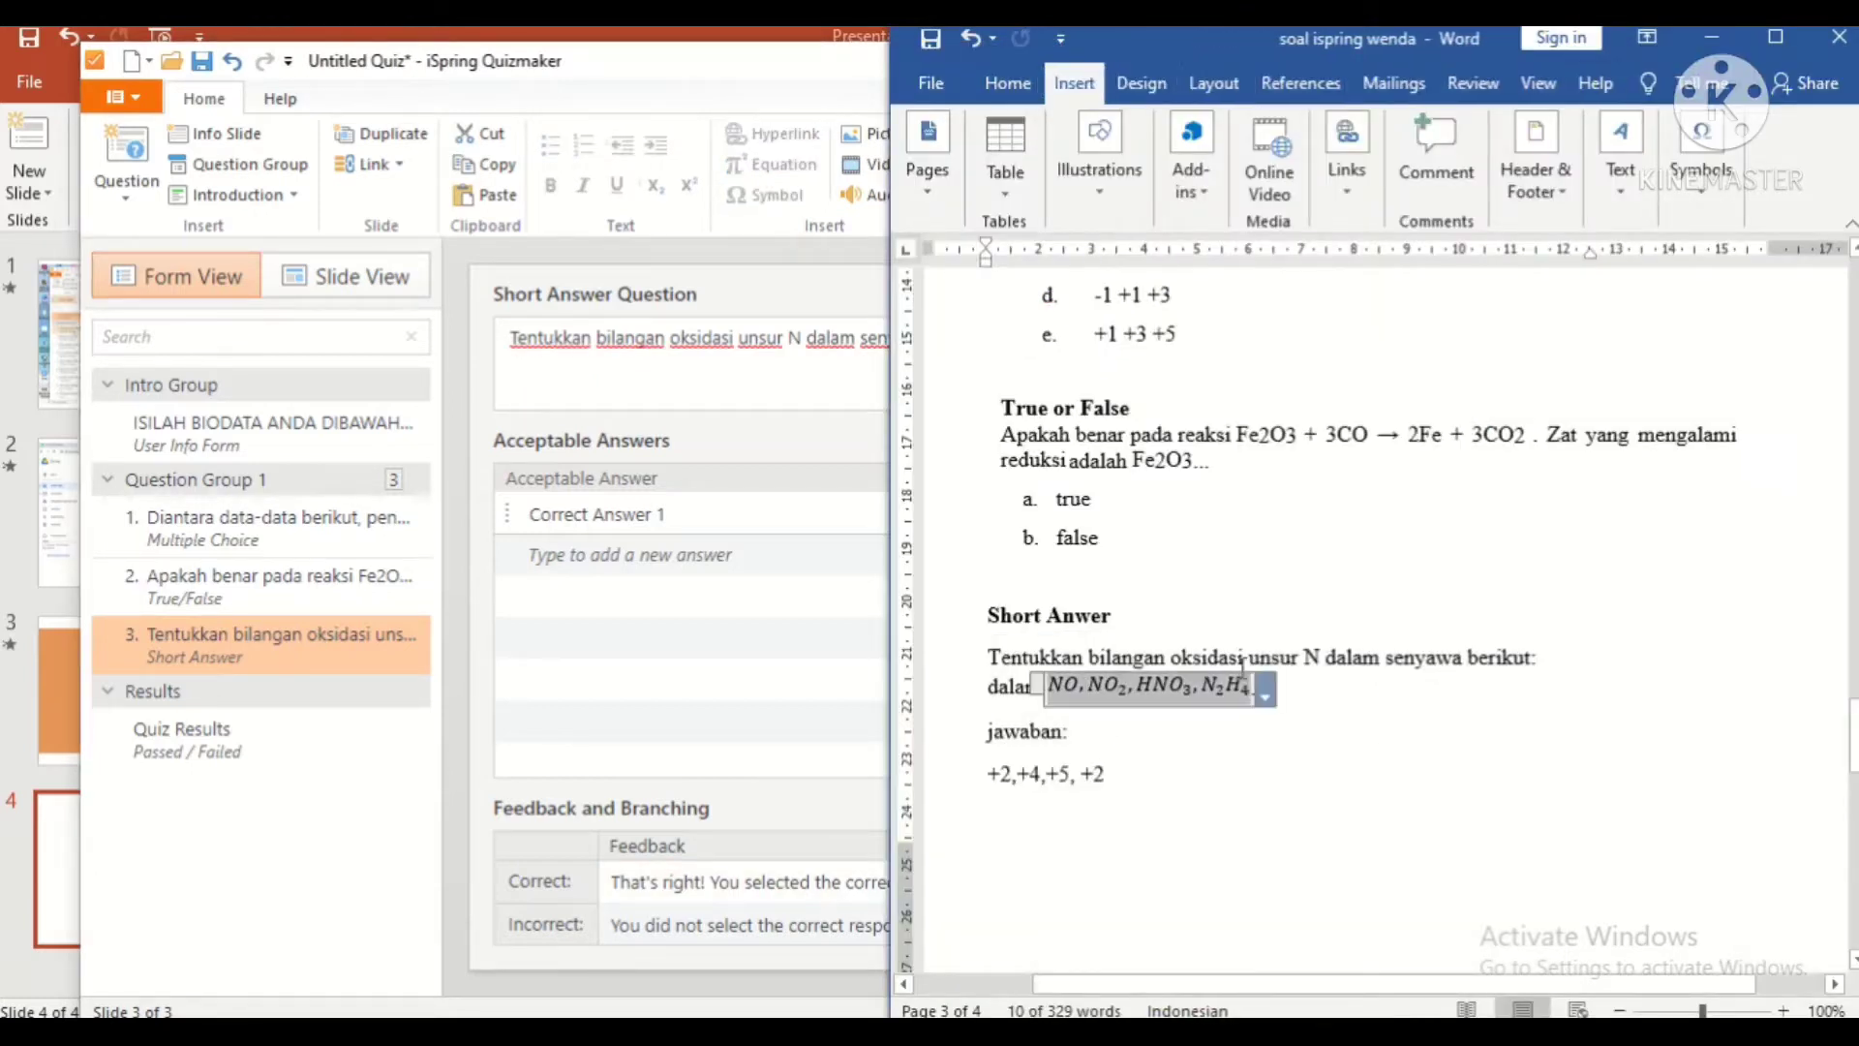
click(868, 523)
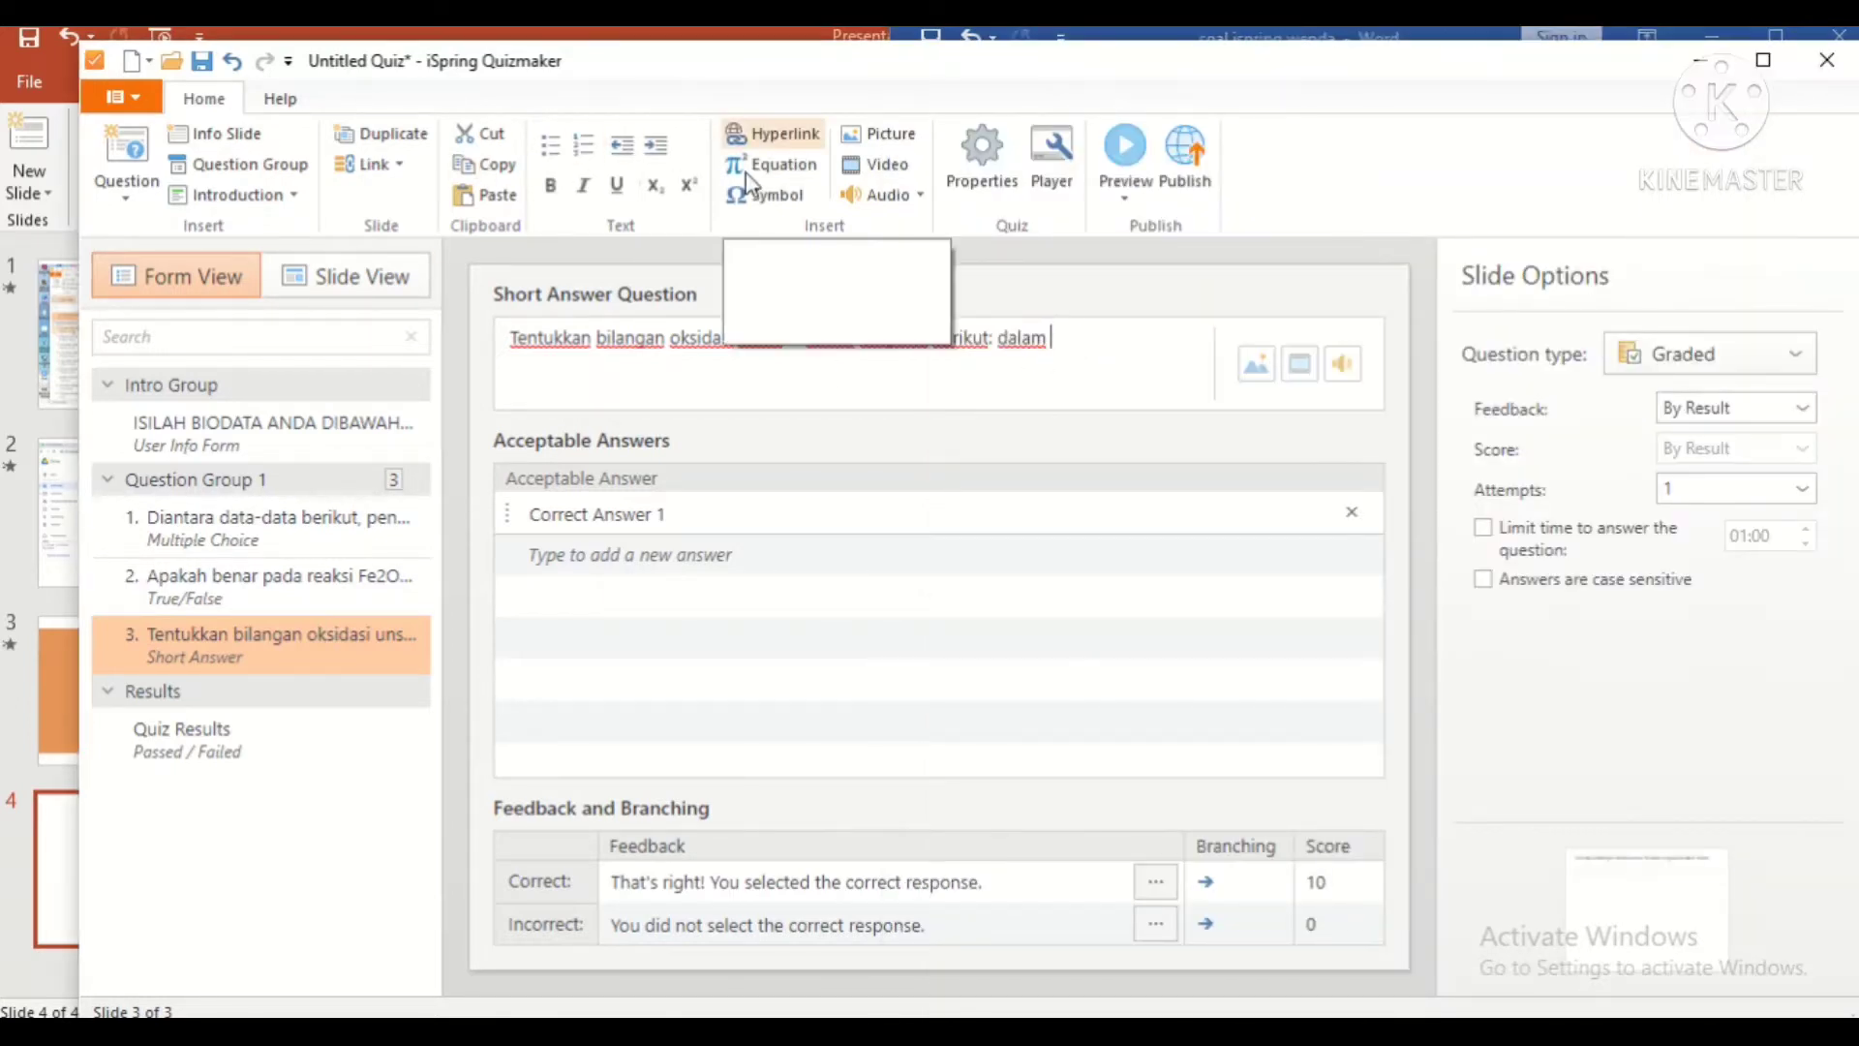
key(alt+equal)
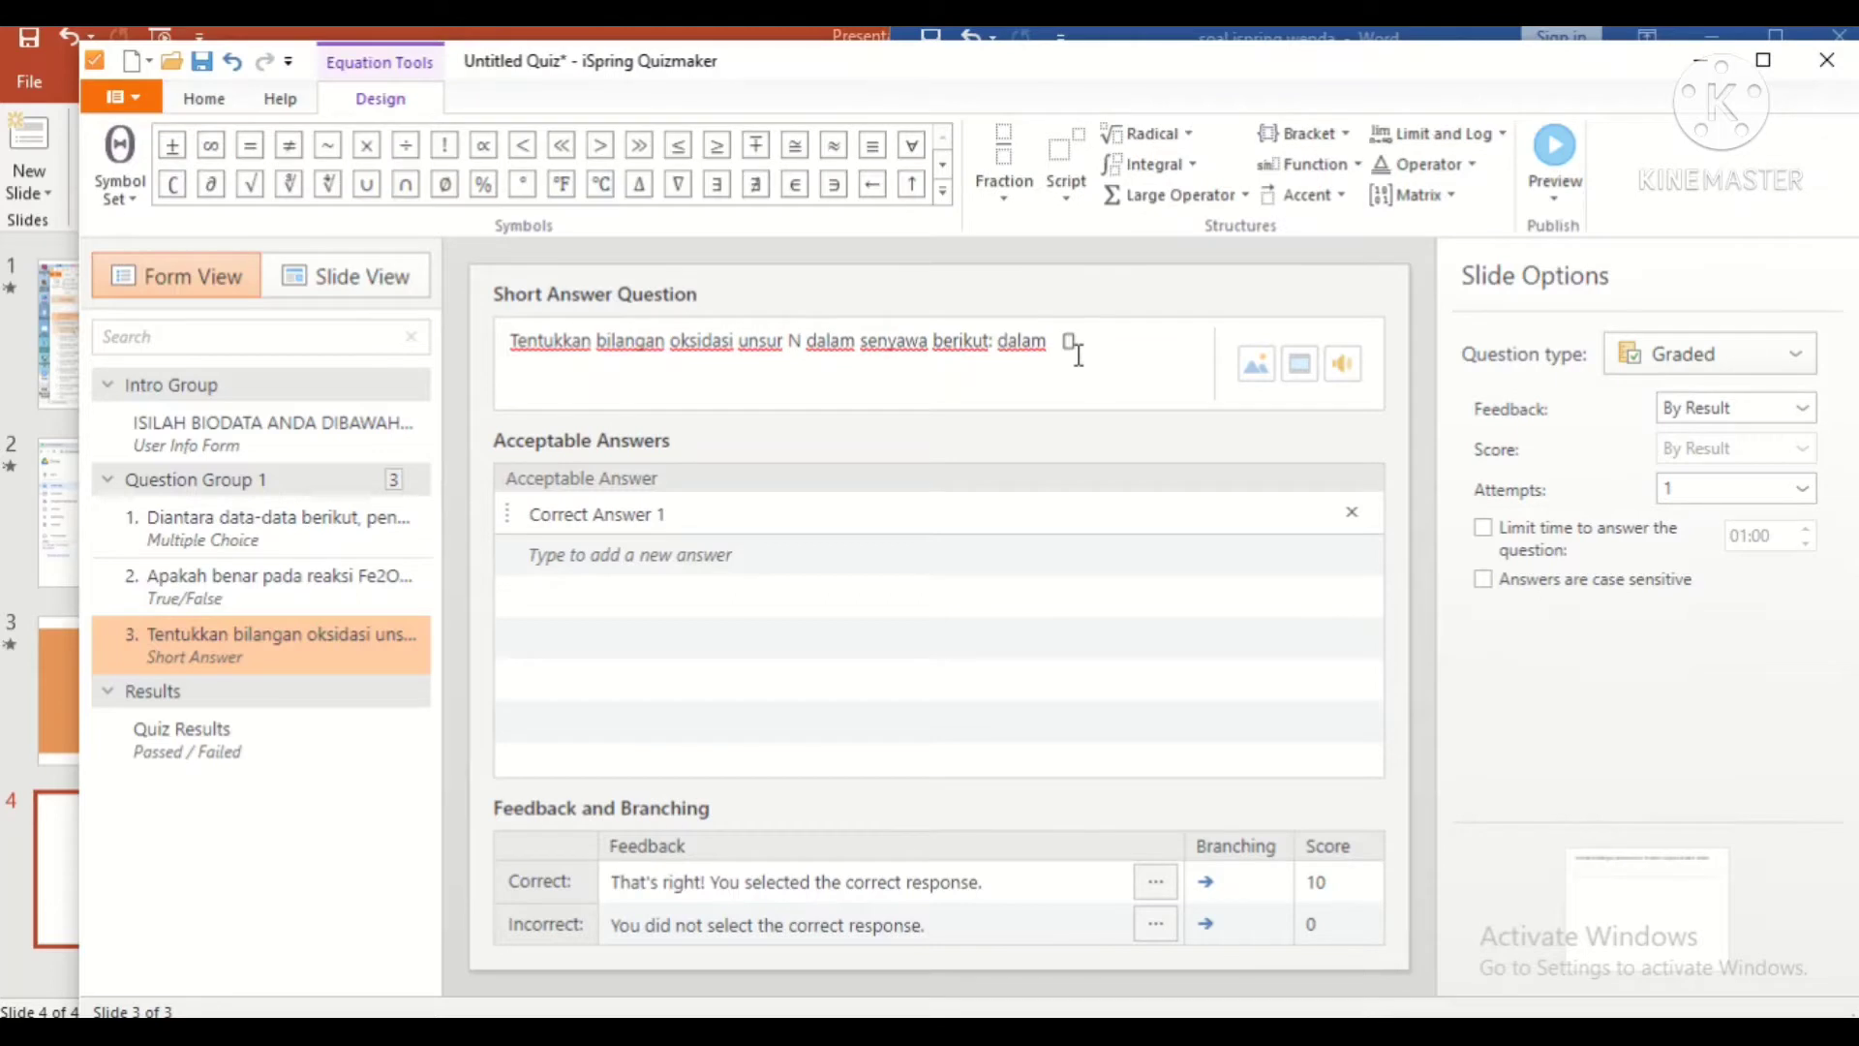
text([NO,NO]_2, [HNO]_3, N_2 H_4)
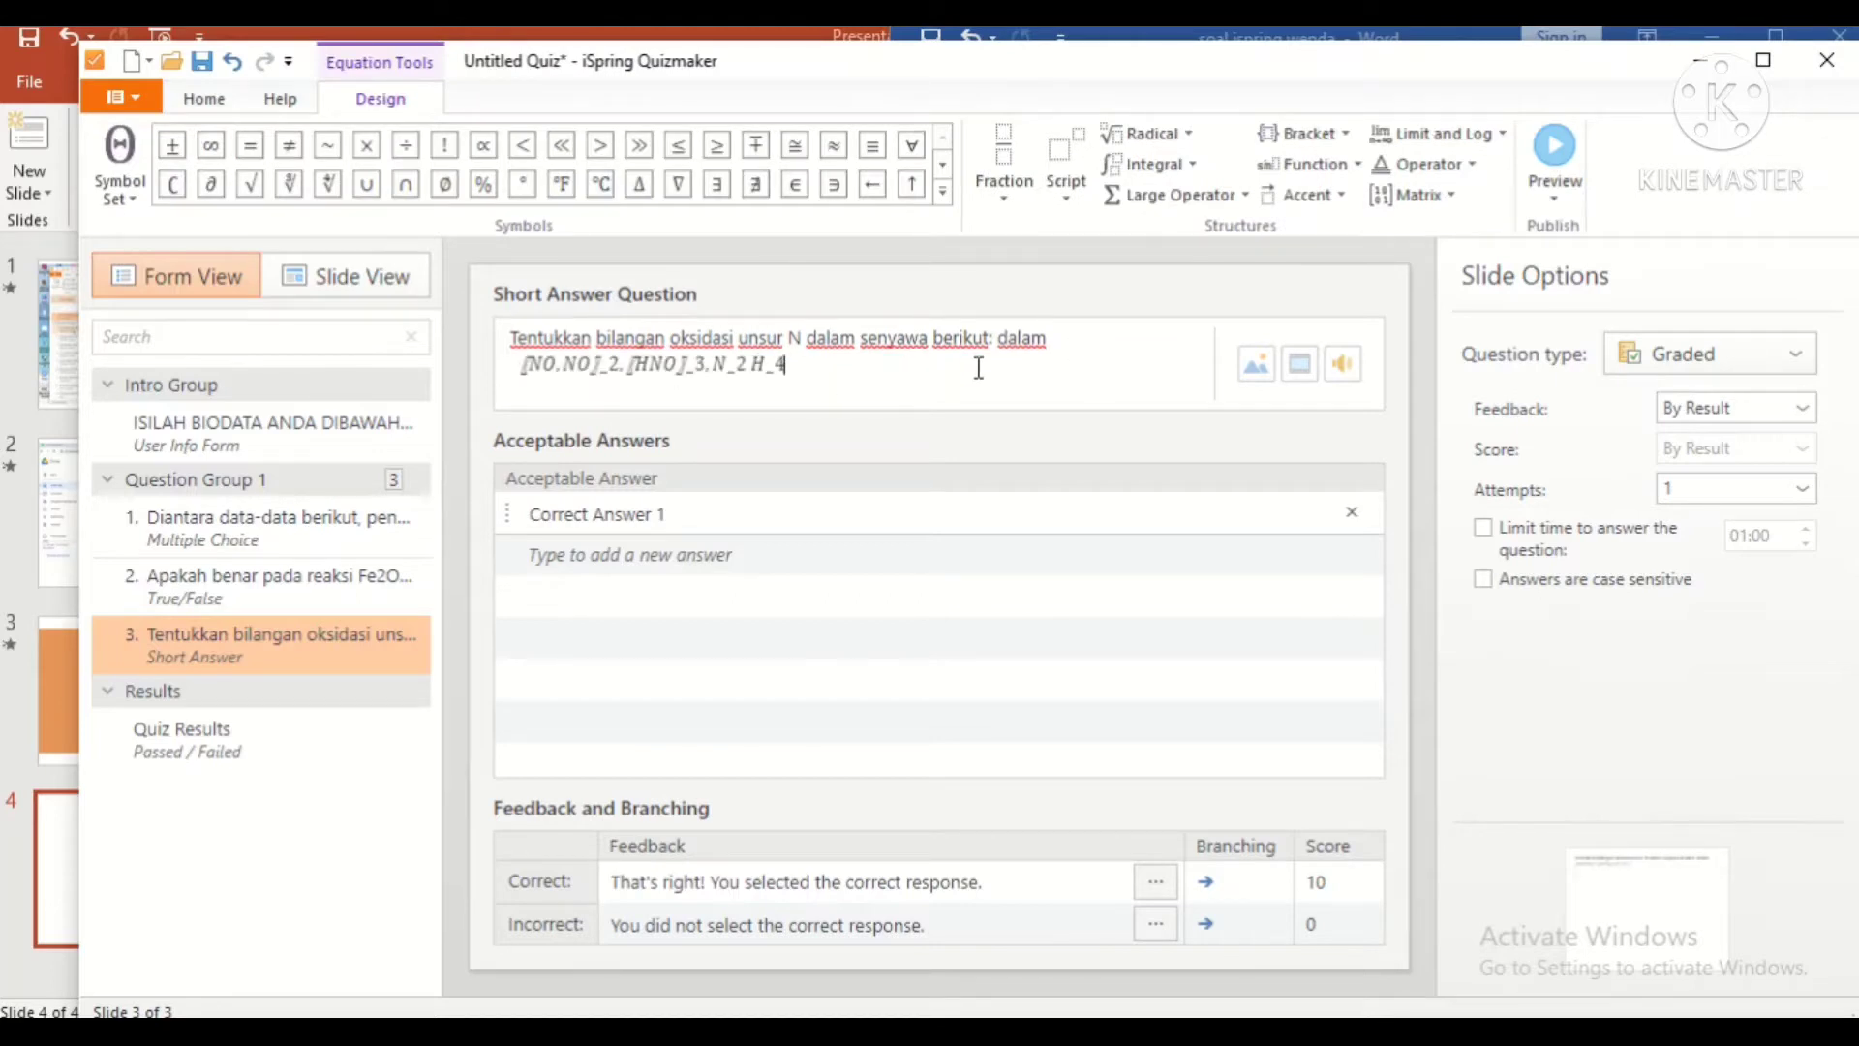
click(1104, 348)
Step: Paste the formulas as plain upright text after 'dalam' and copy the answer numbers from Word
key(alt+Tab)
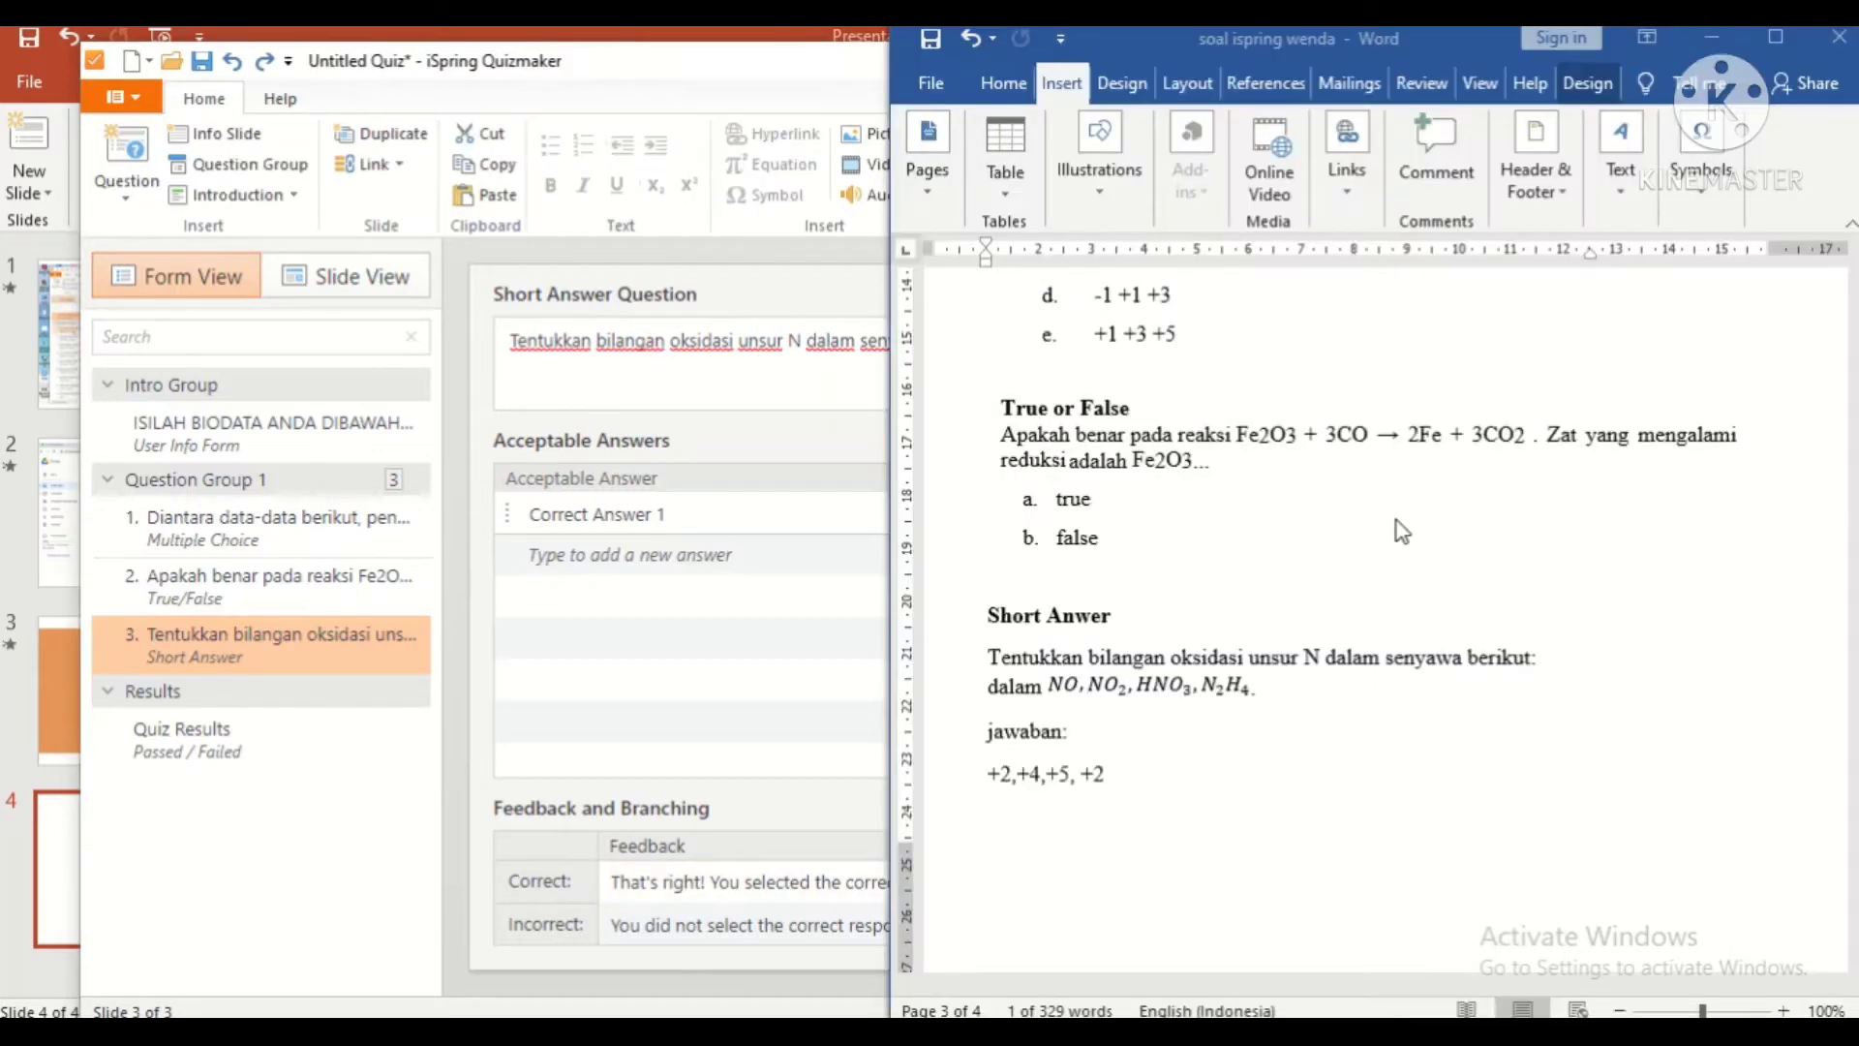
drag(1027, 684, 1255, 685)
click(1003, 83)
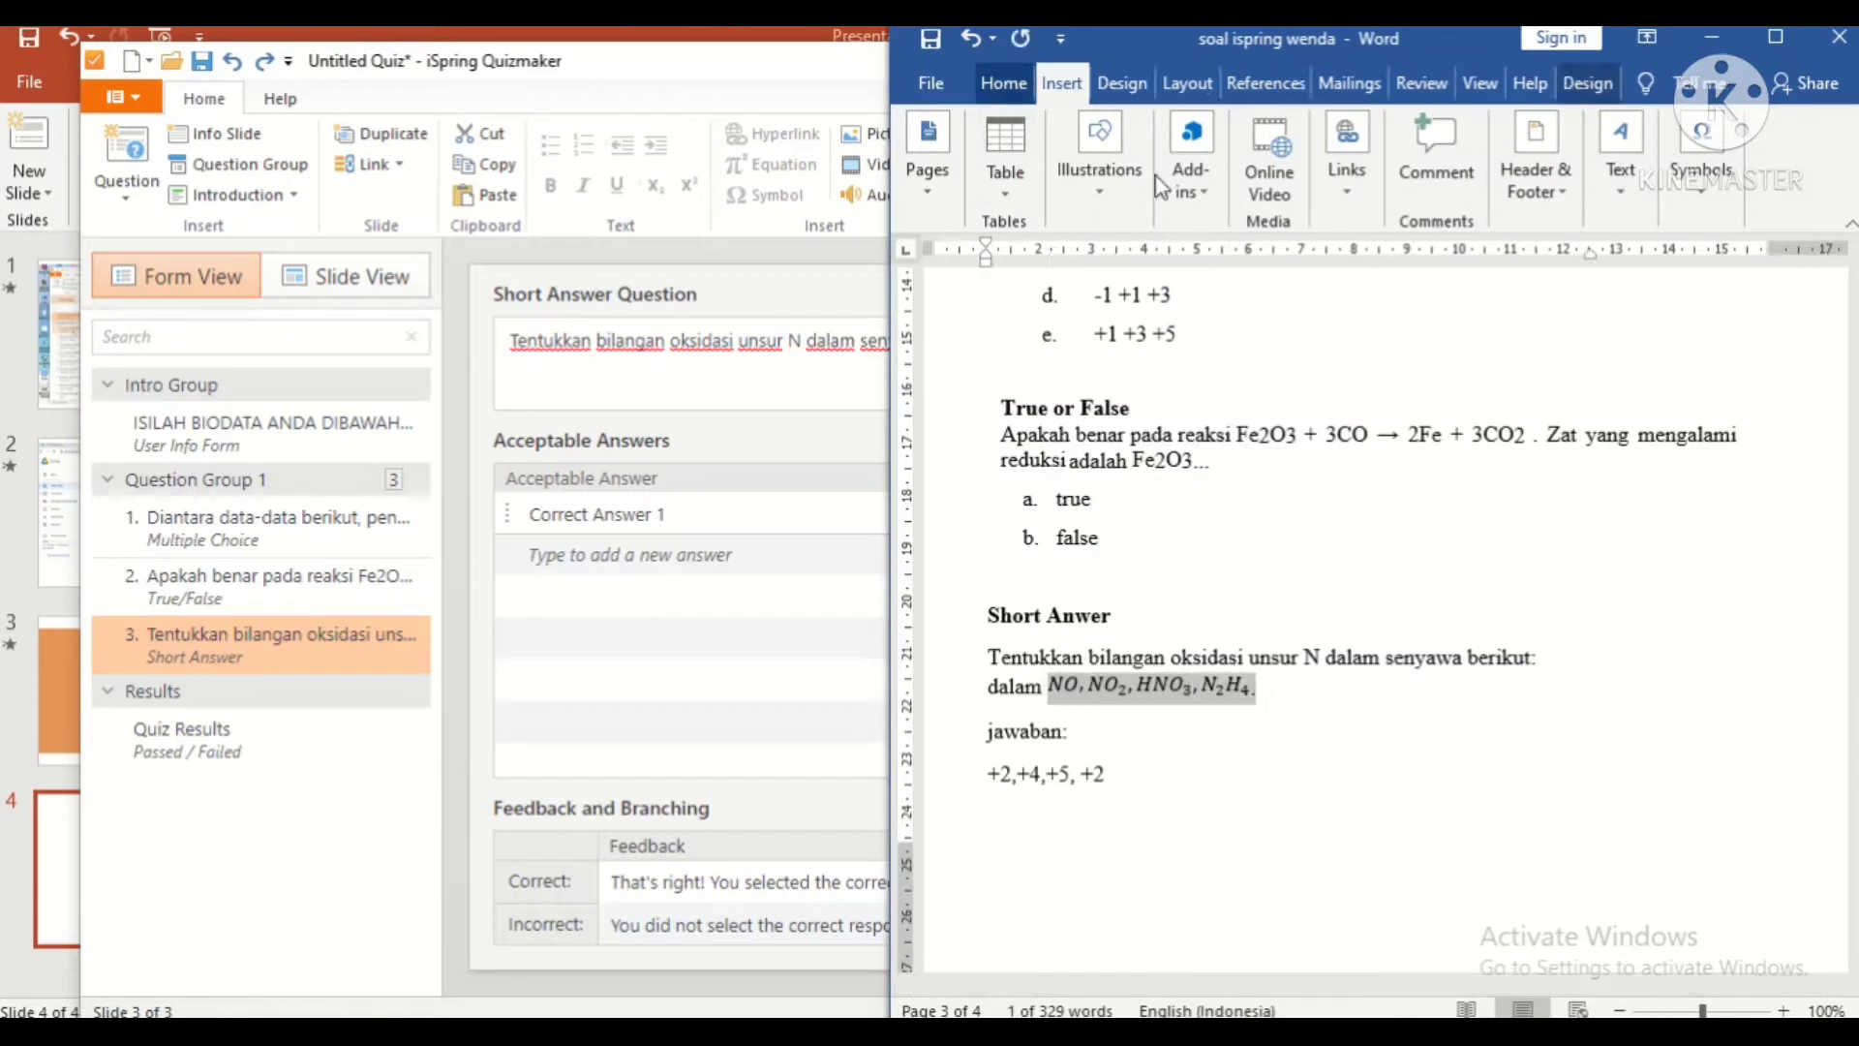
click(1057, 156)
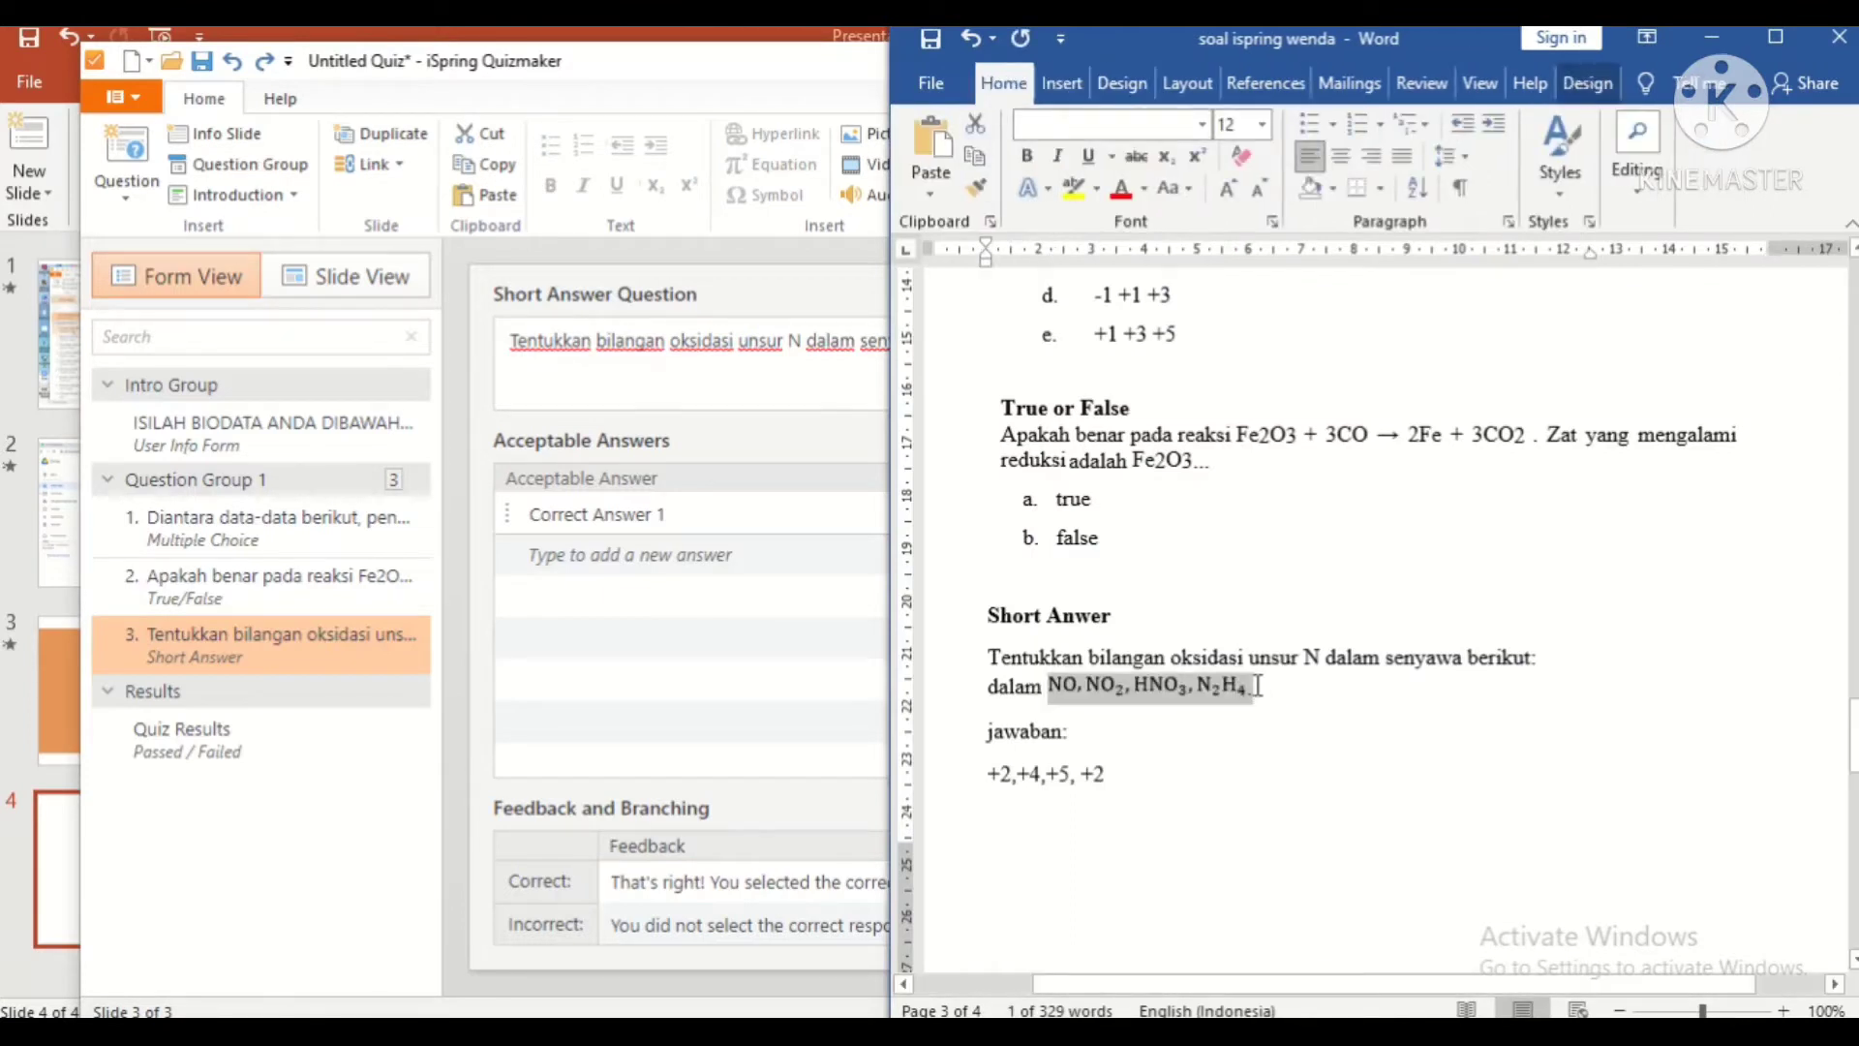
key(alt+Tab)
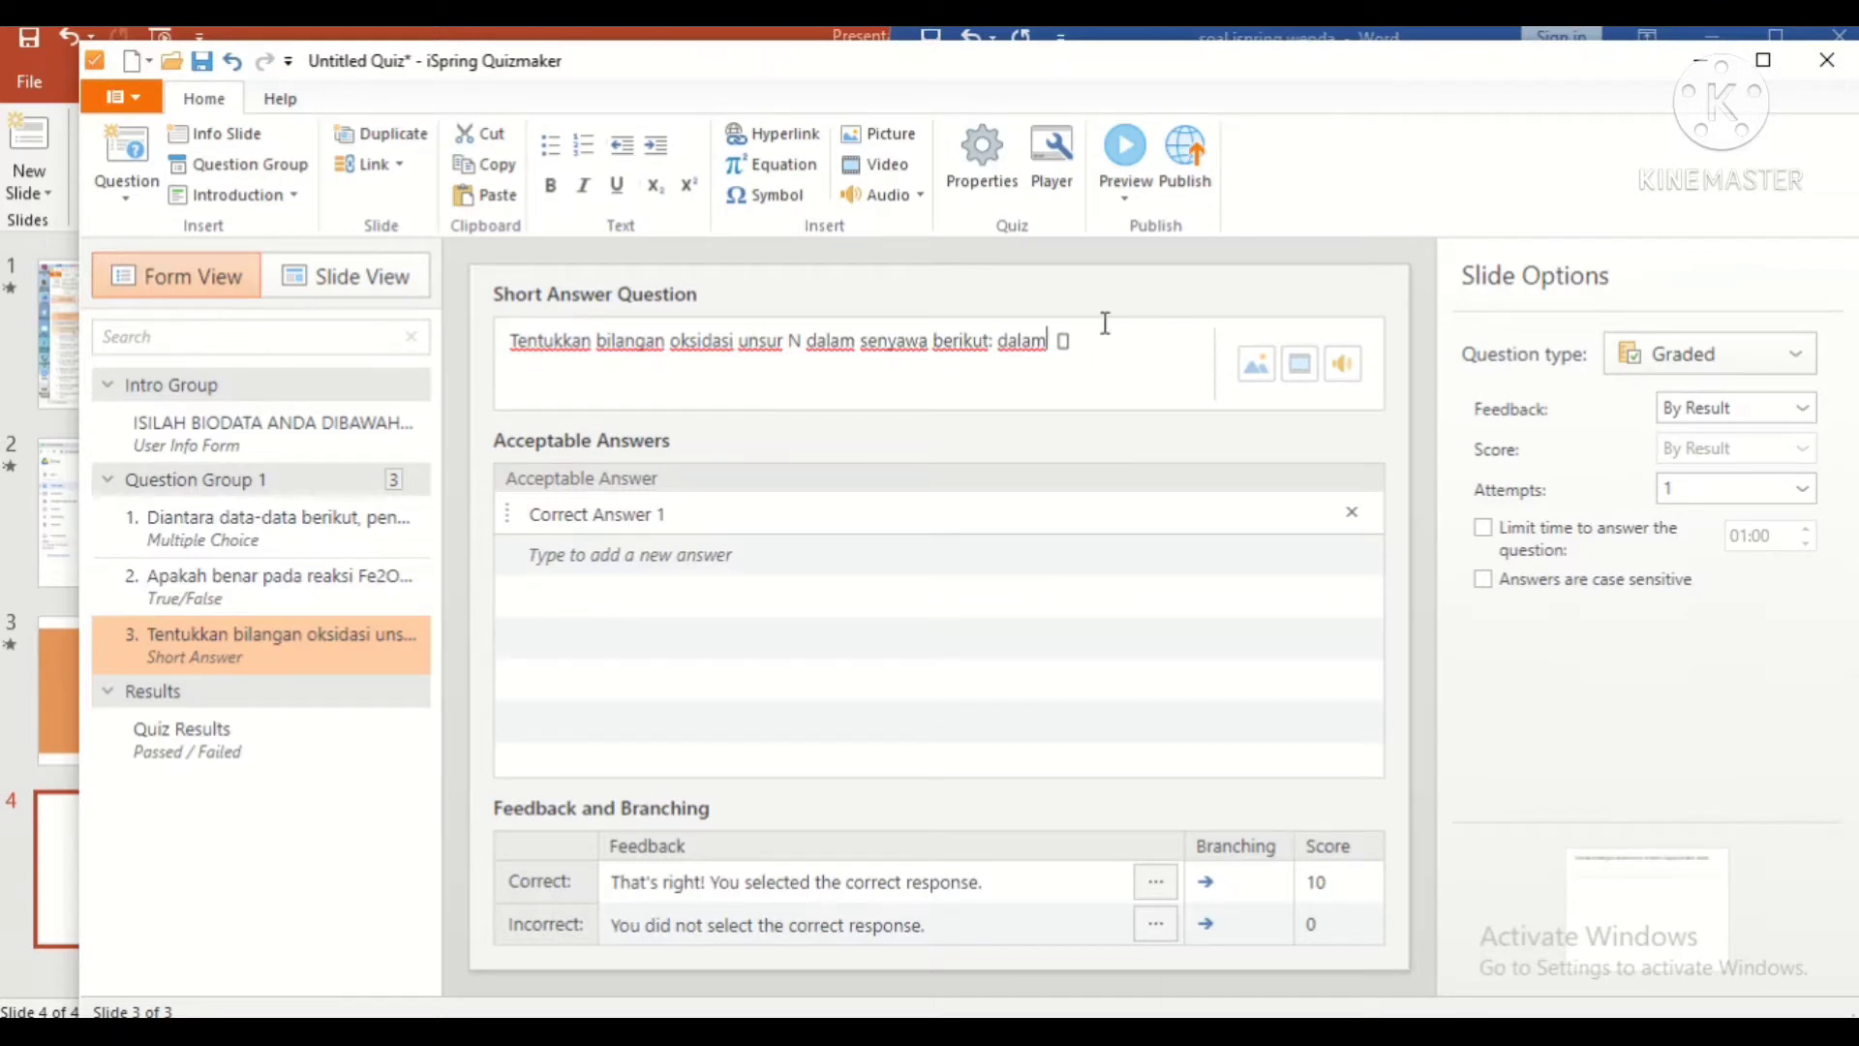
text([NO,NO]_2,HNO_3,N_2 H_4)
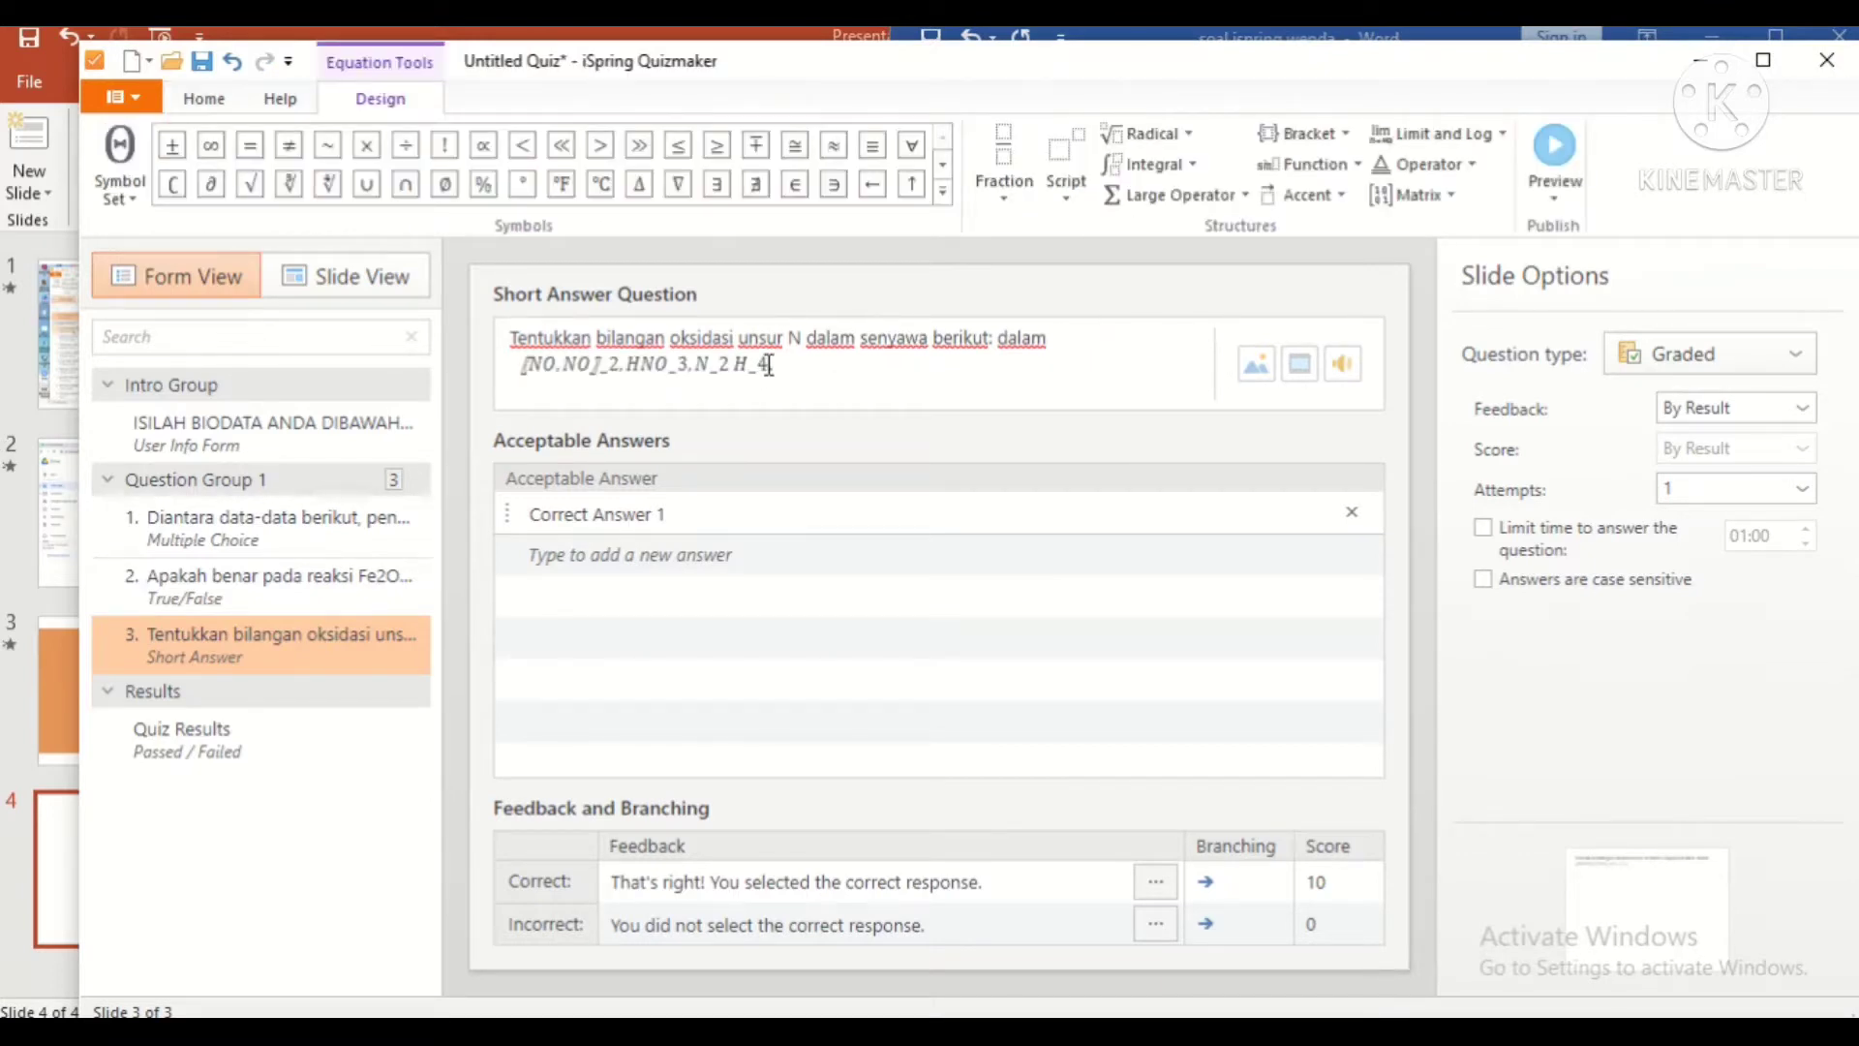
key(alt+Tab)
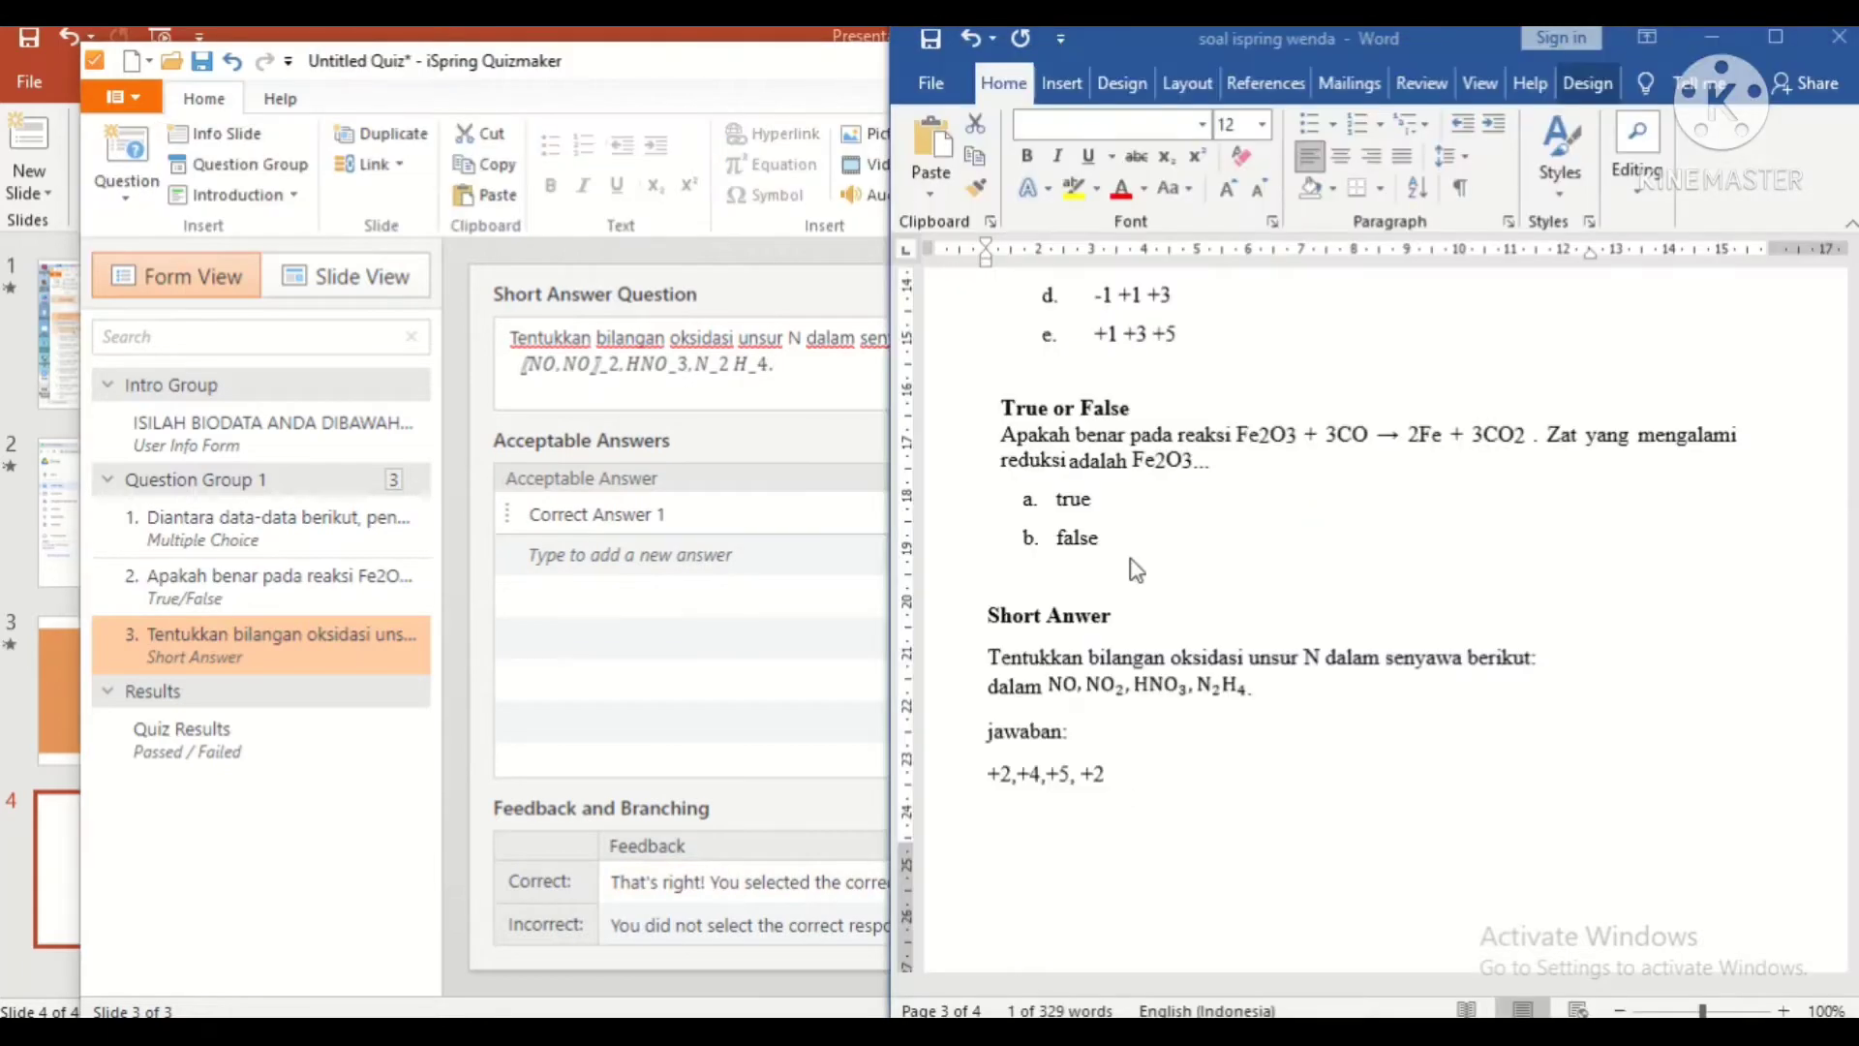
drag(1105, 771, 986, 772)
key(ctrl+c)
Step: Set the accepted answer to '+2,+4,+5, +2' with a 05:00 time limit
click(732, 514)
key(ctrl+a)
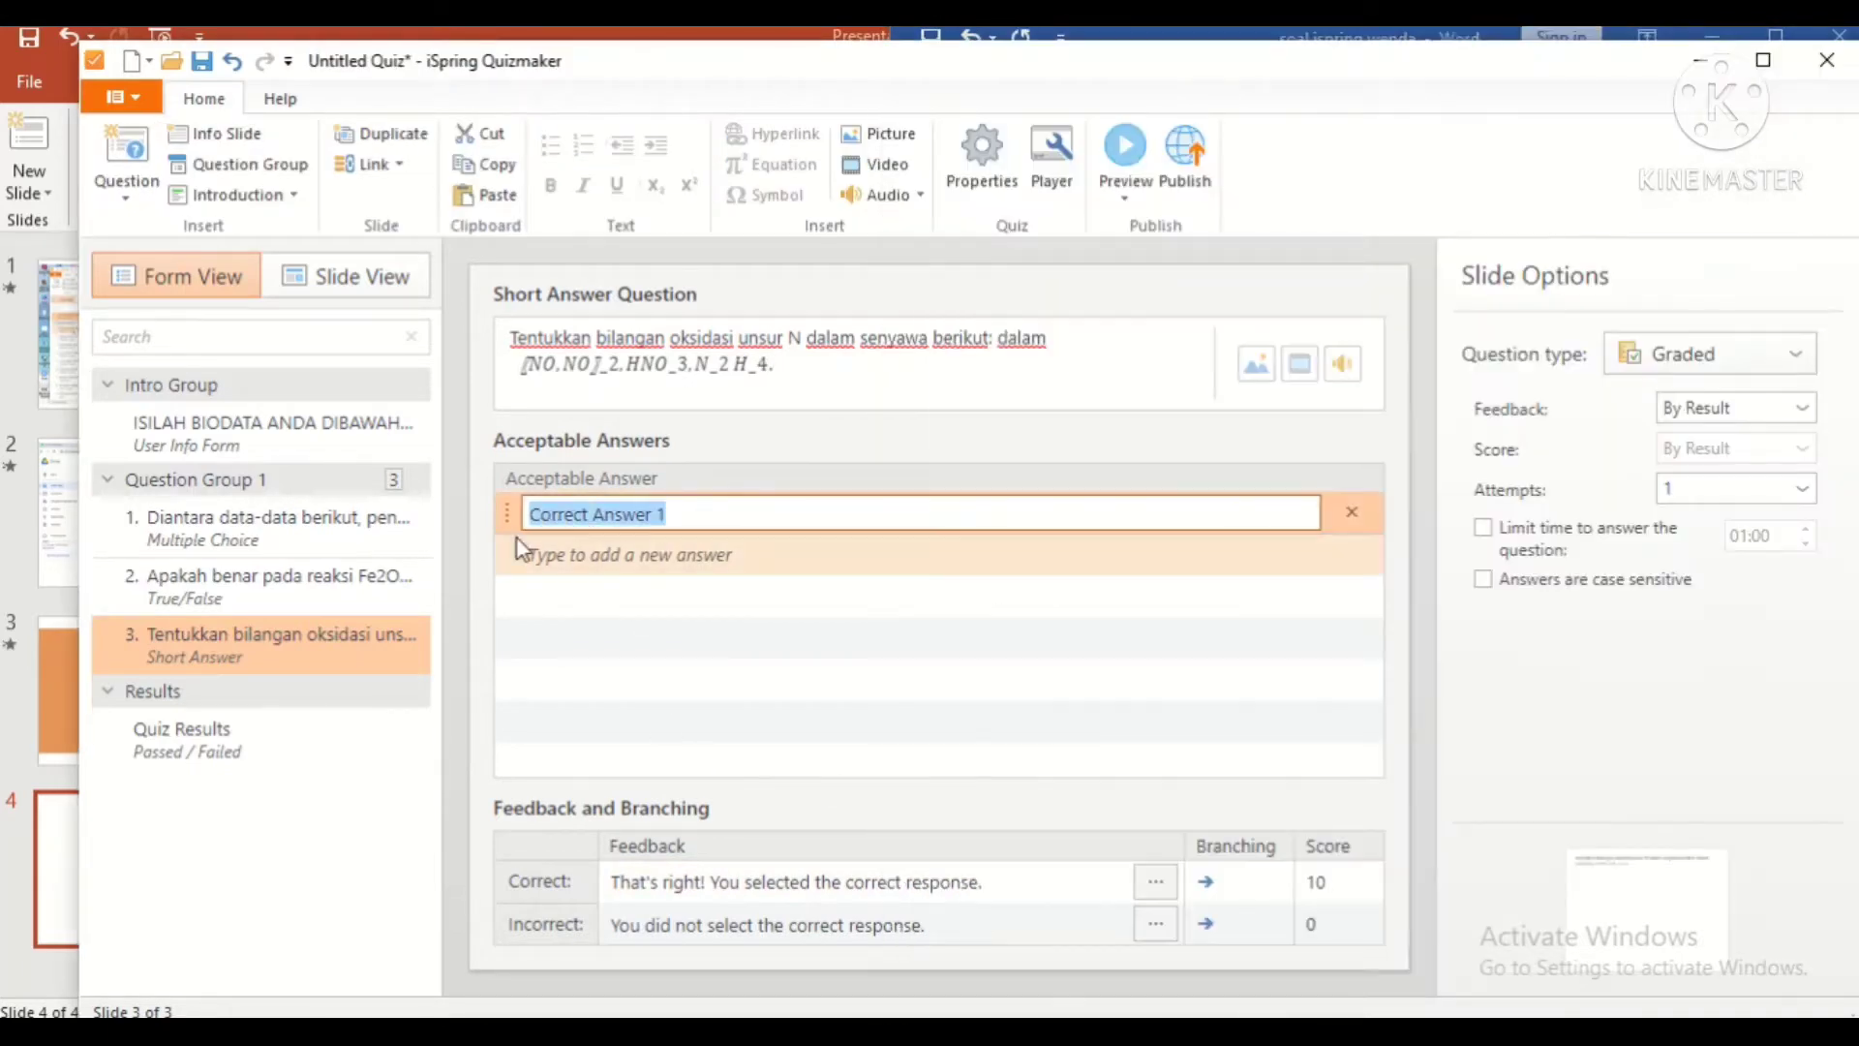
key(ctrl+v)
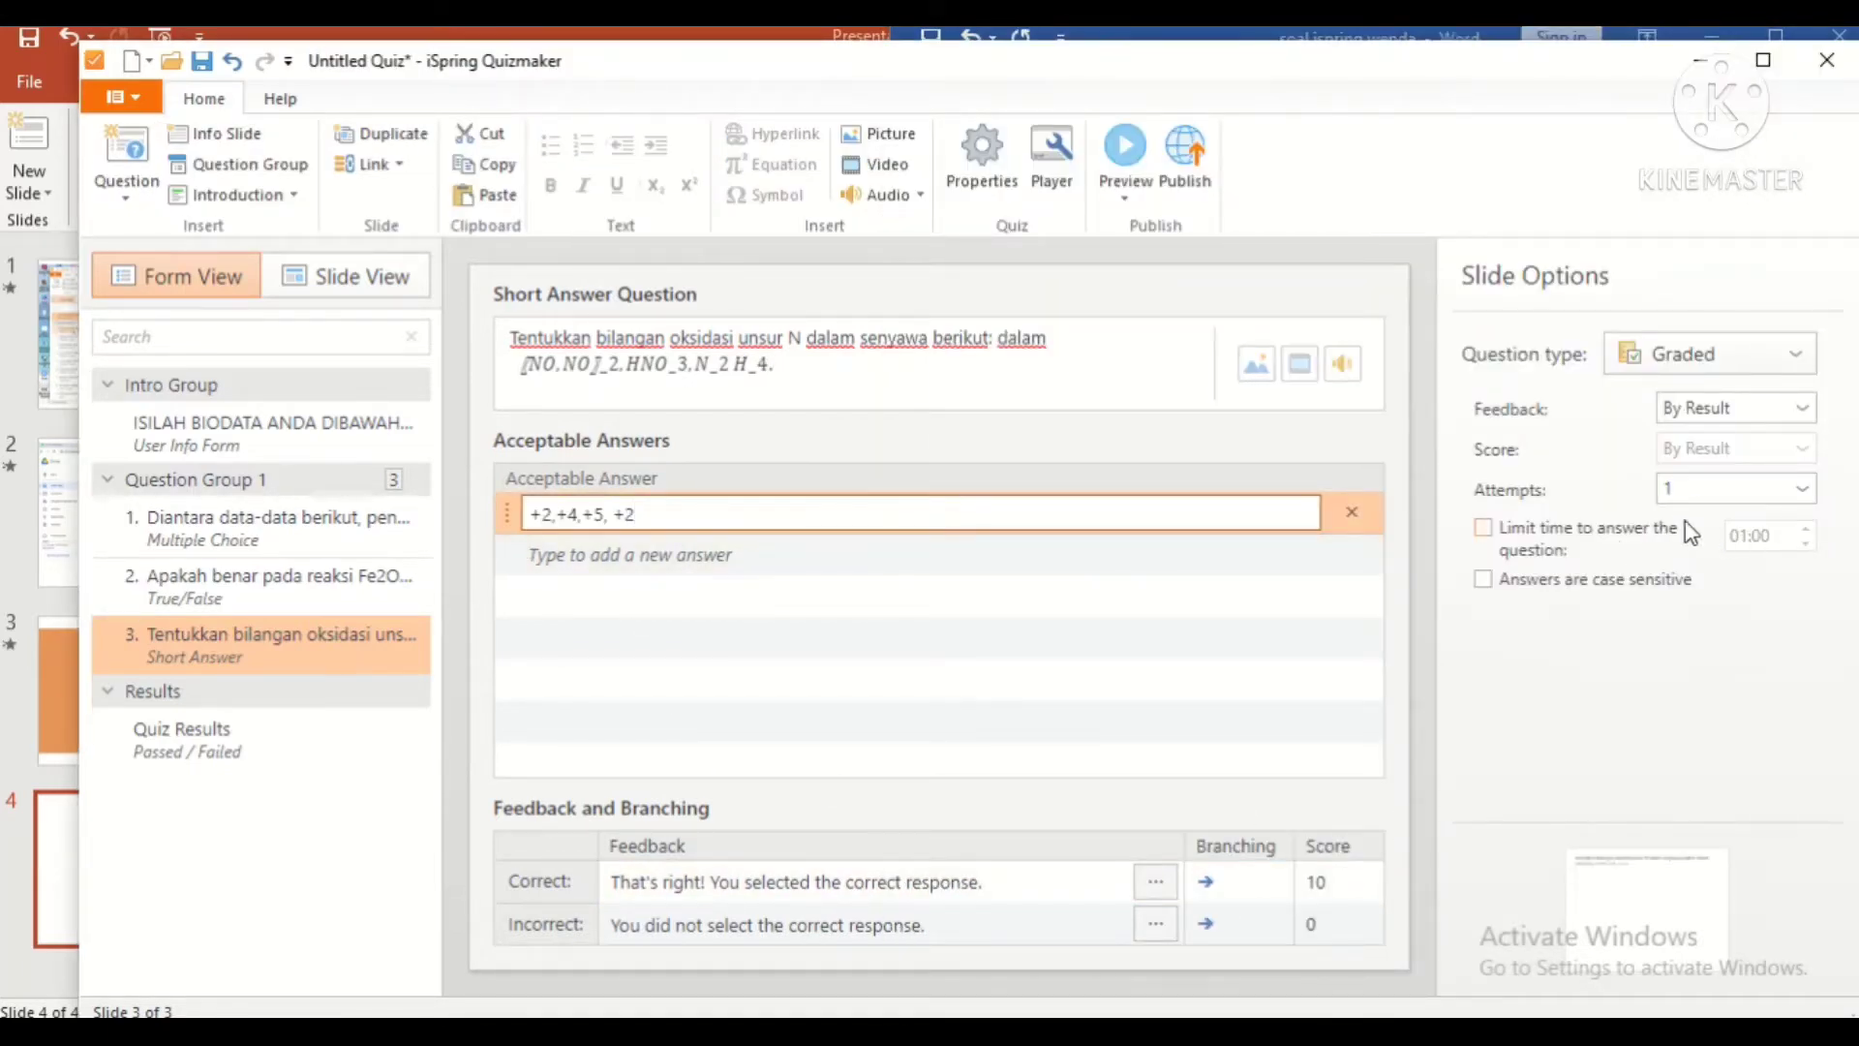
click(1596, 529)
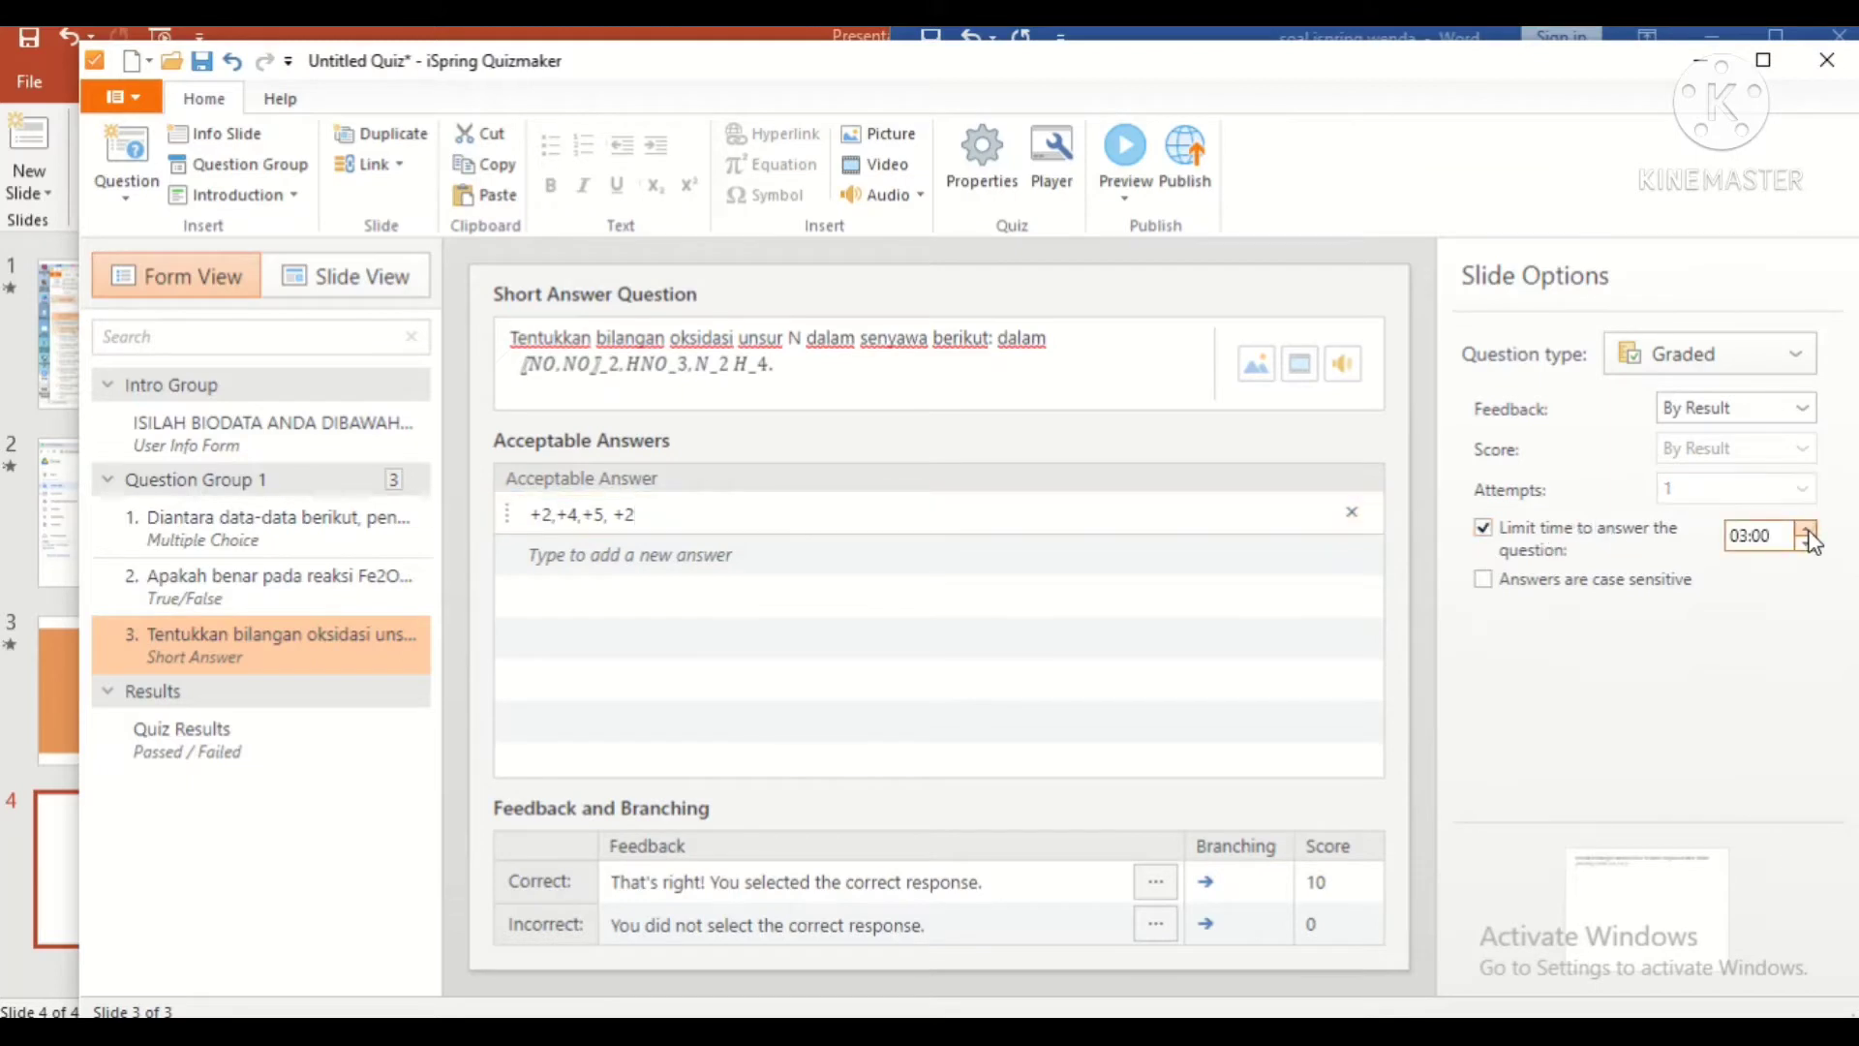
click(1807, 532)
click(1808, 532)
Step: Set feedback to 'Selamat kamu benar!!!' for correct and 'Tetap semangat da terus berusaha!!1' for incorrect
click(906, 881)
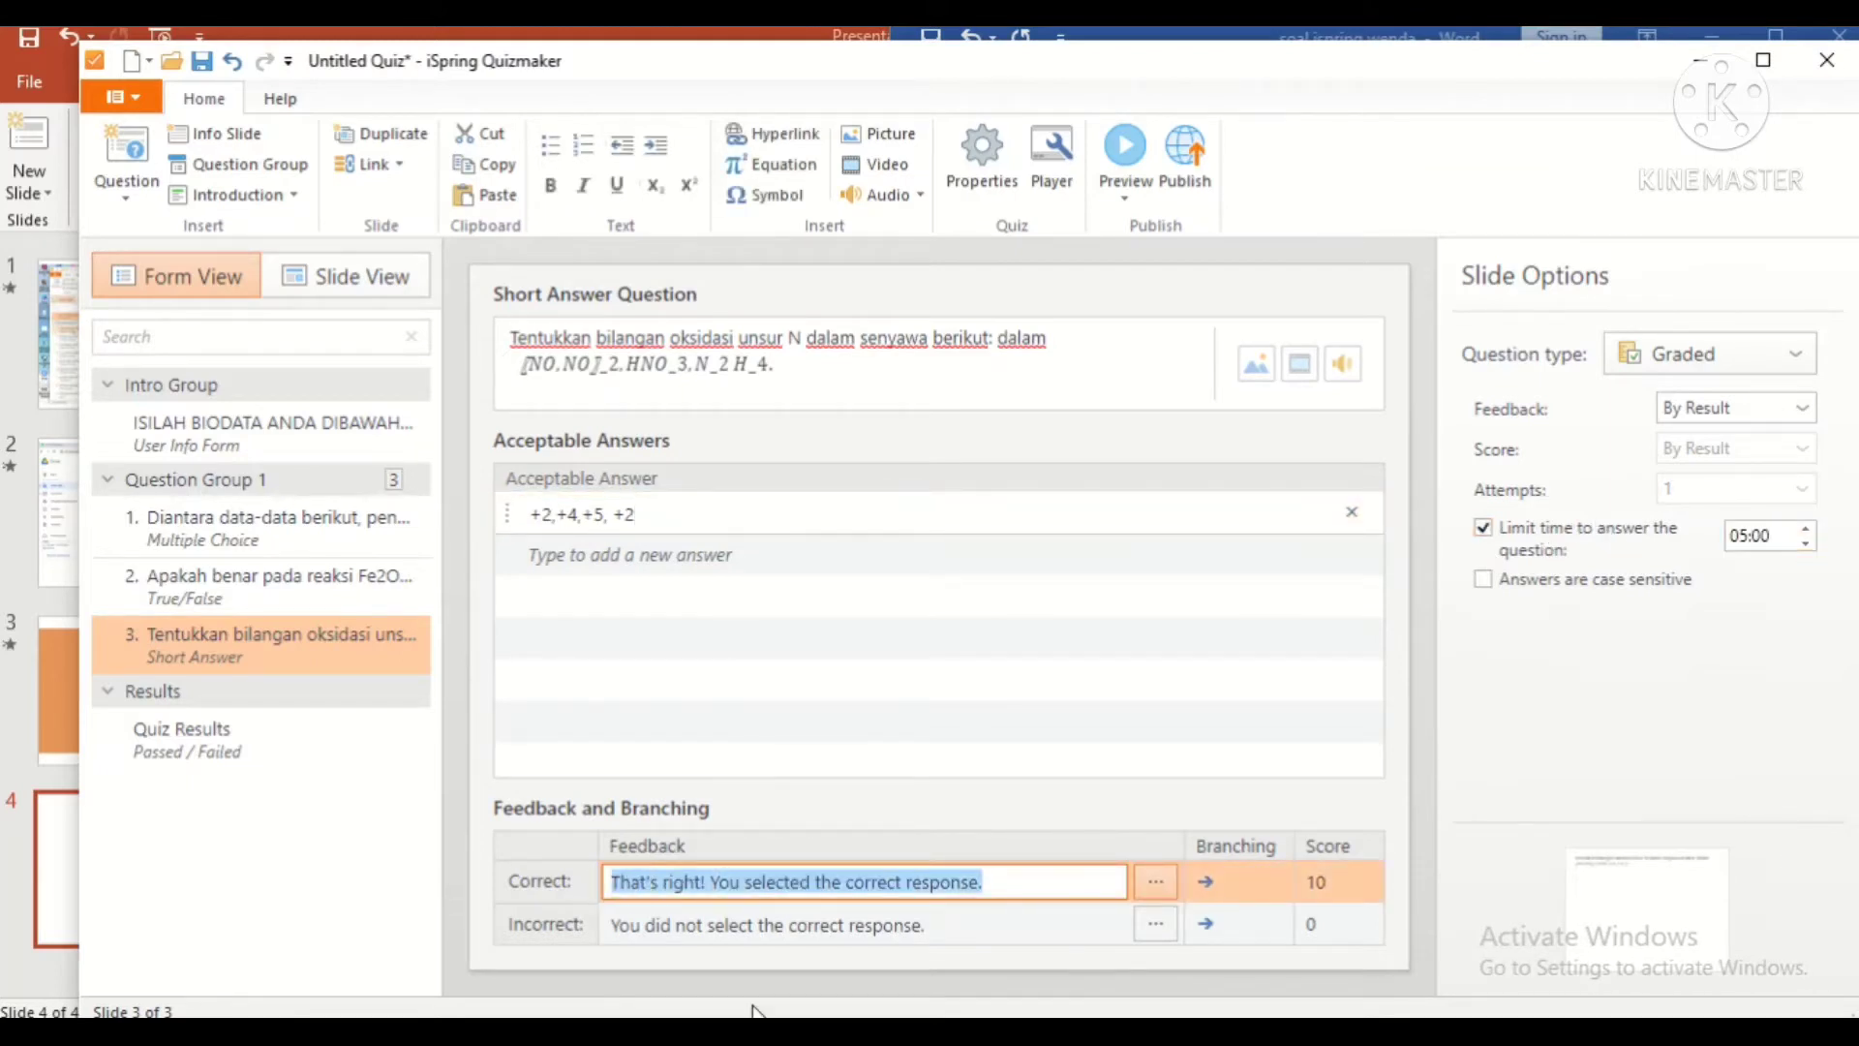
text(sE)
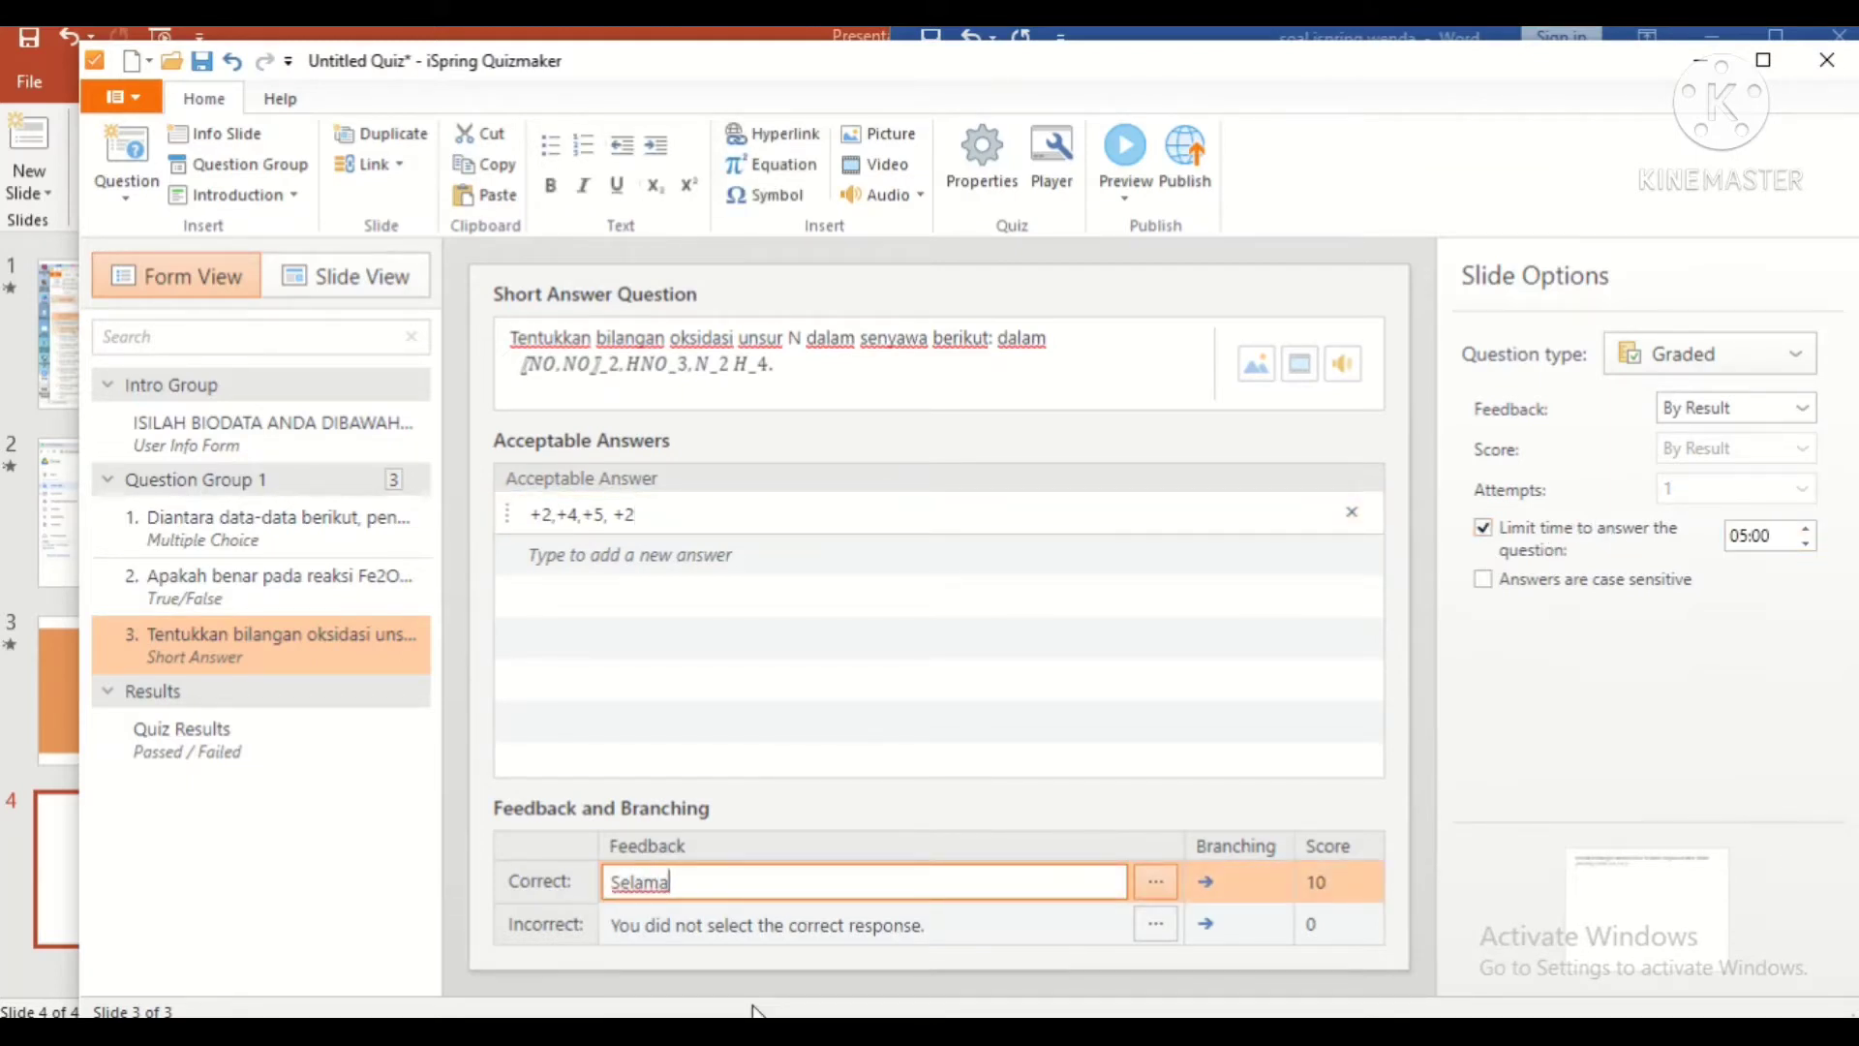
text(lamat kamu benar!!!)
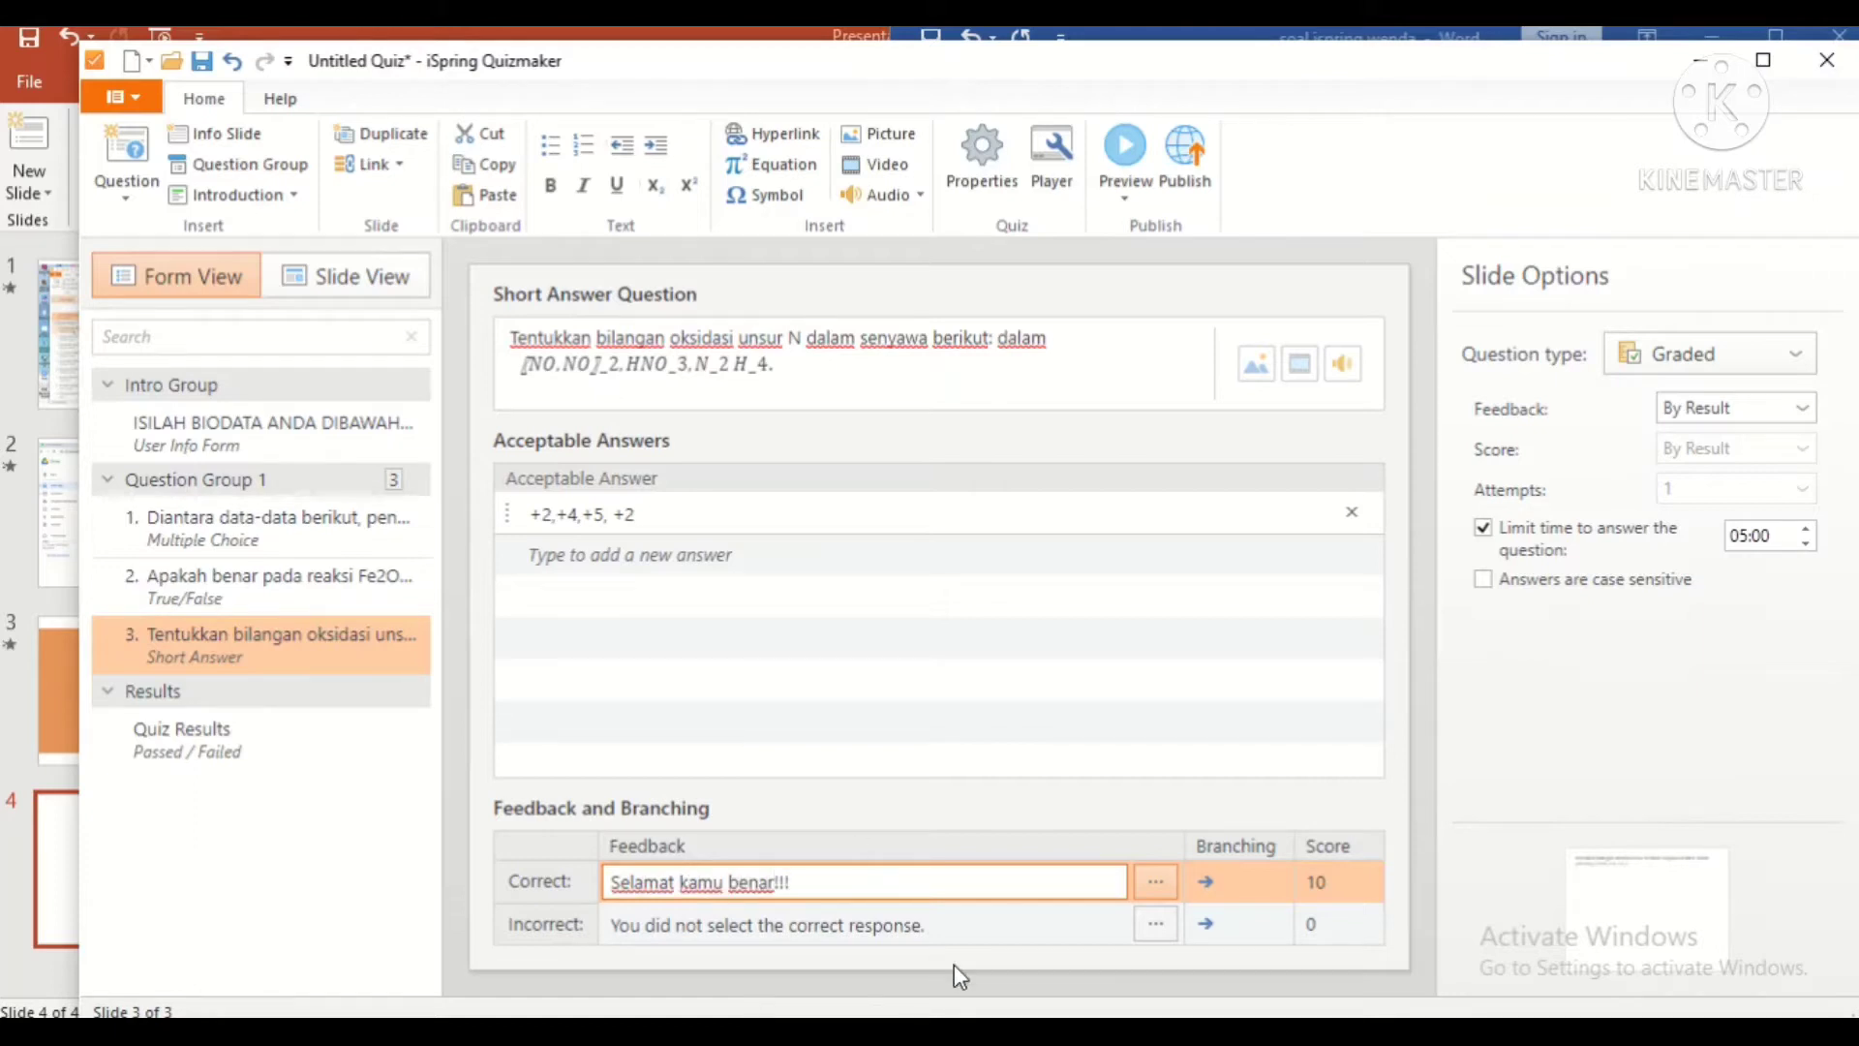
drag(875, 924, 613, 923)
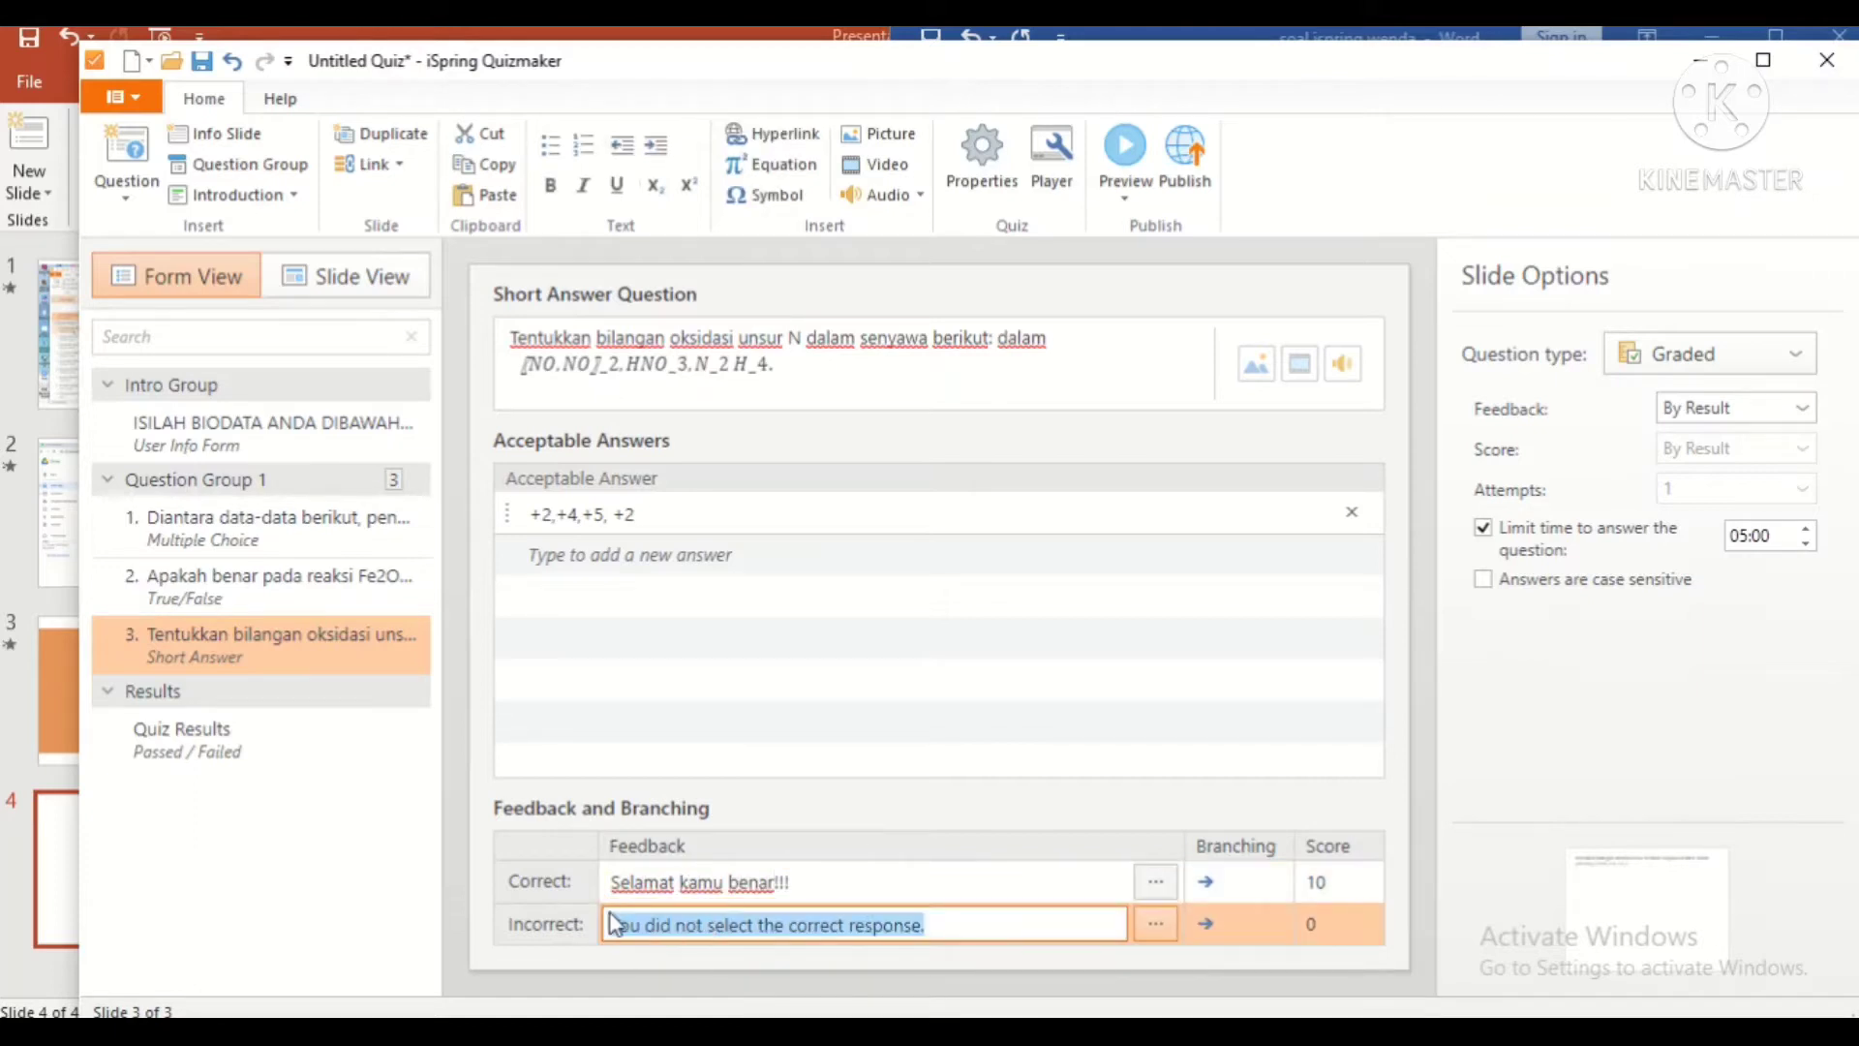
key(BackSpace)
text(Trtap semangat)
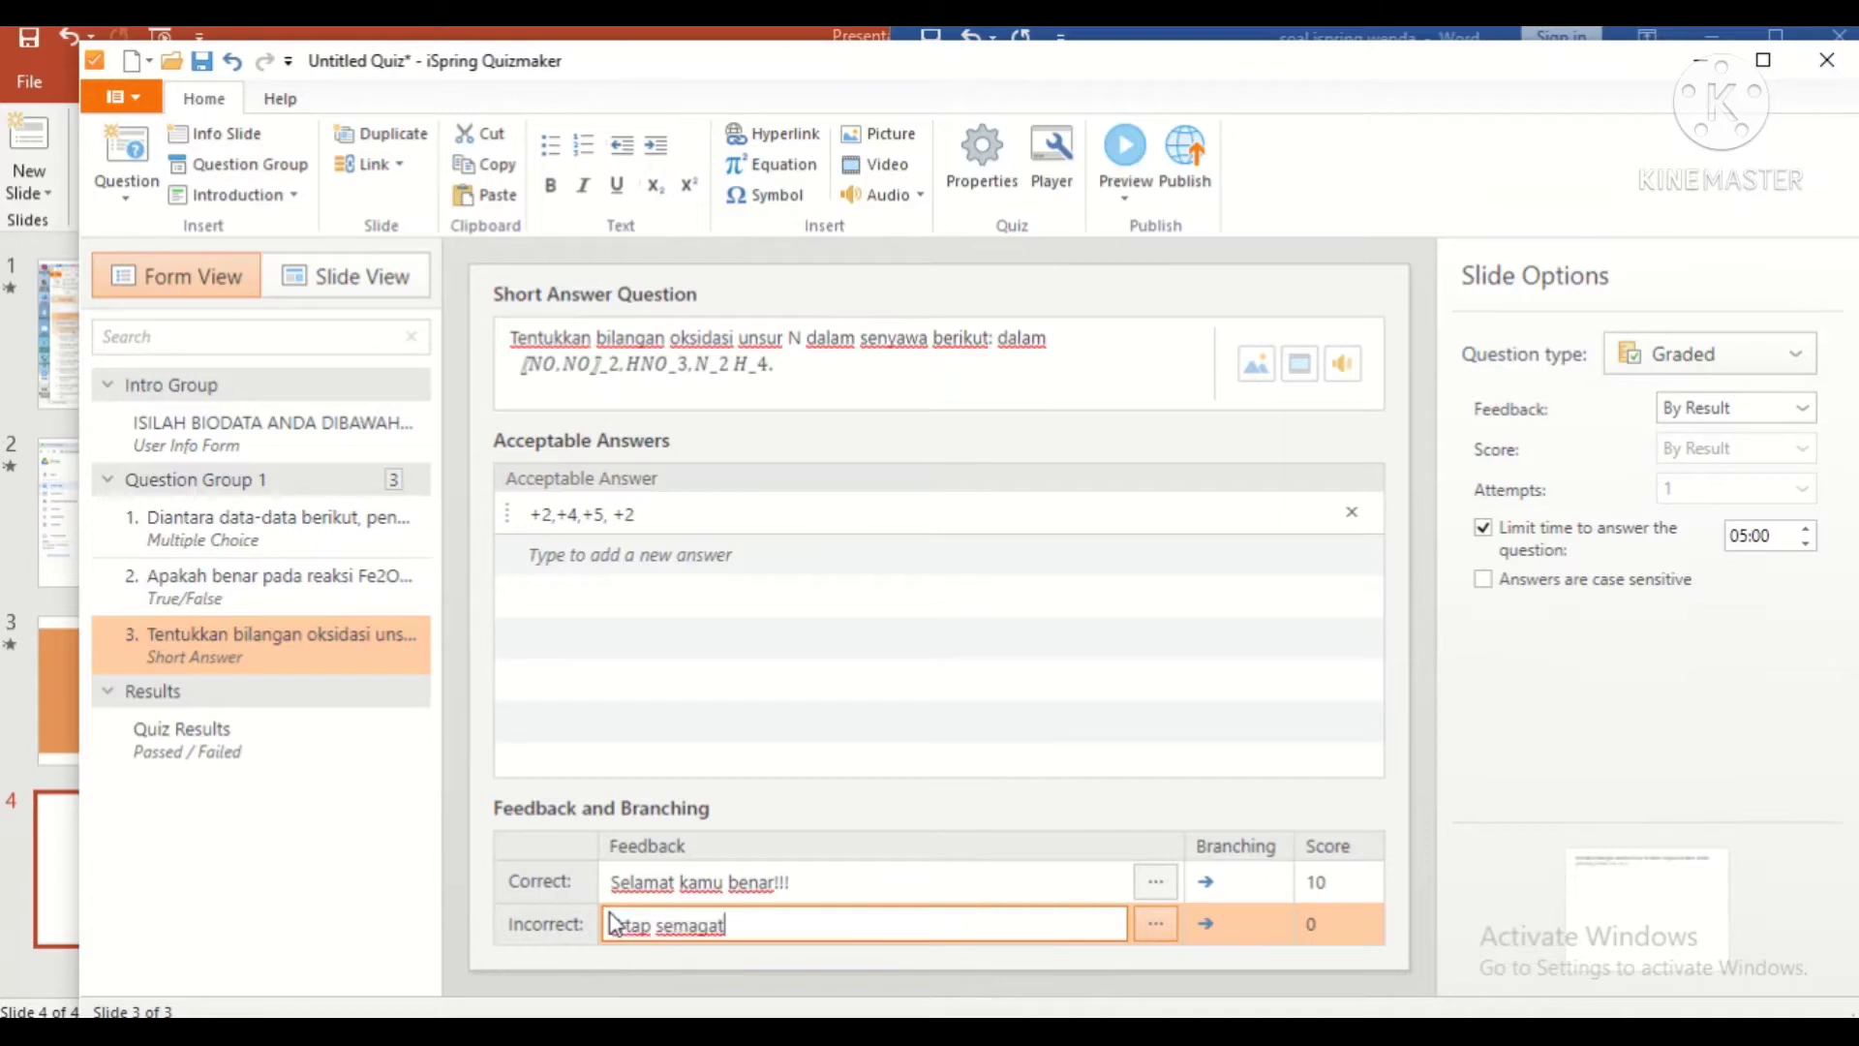
key(BackSpace)
key(BackSpace)
key(BackSpace)
key(BackSpace)
key(BackSpace)
key(BackSpace)
key(BackSpace)
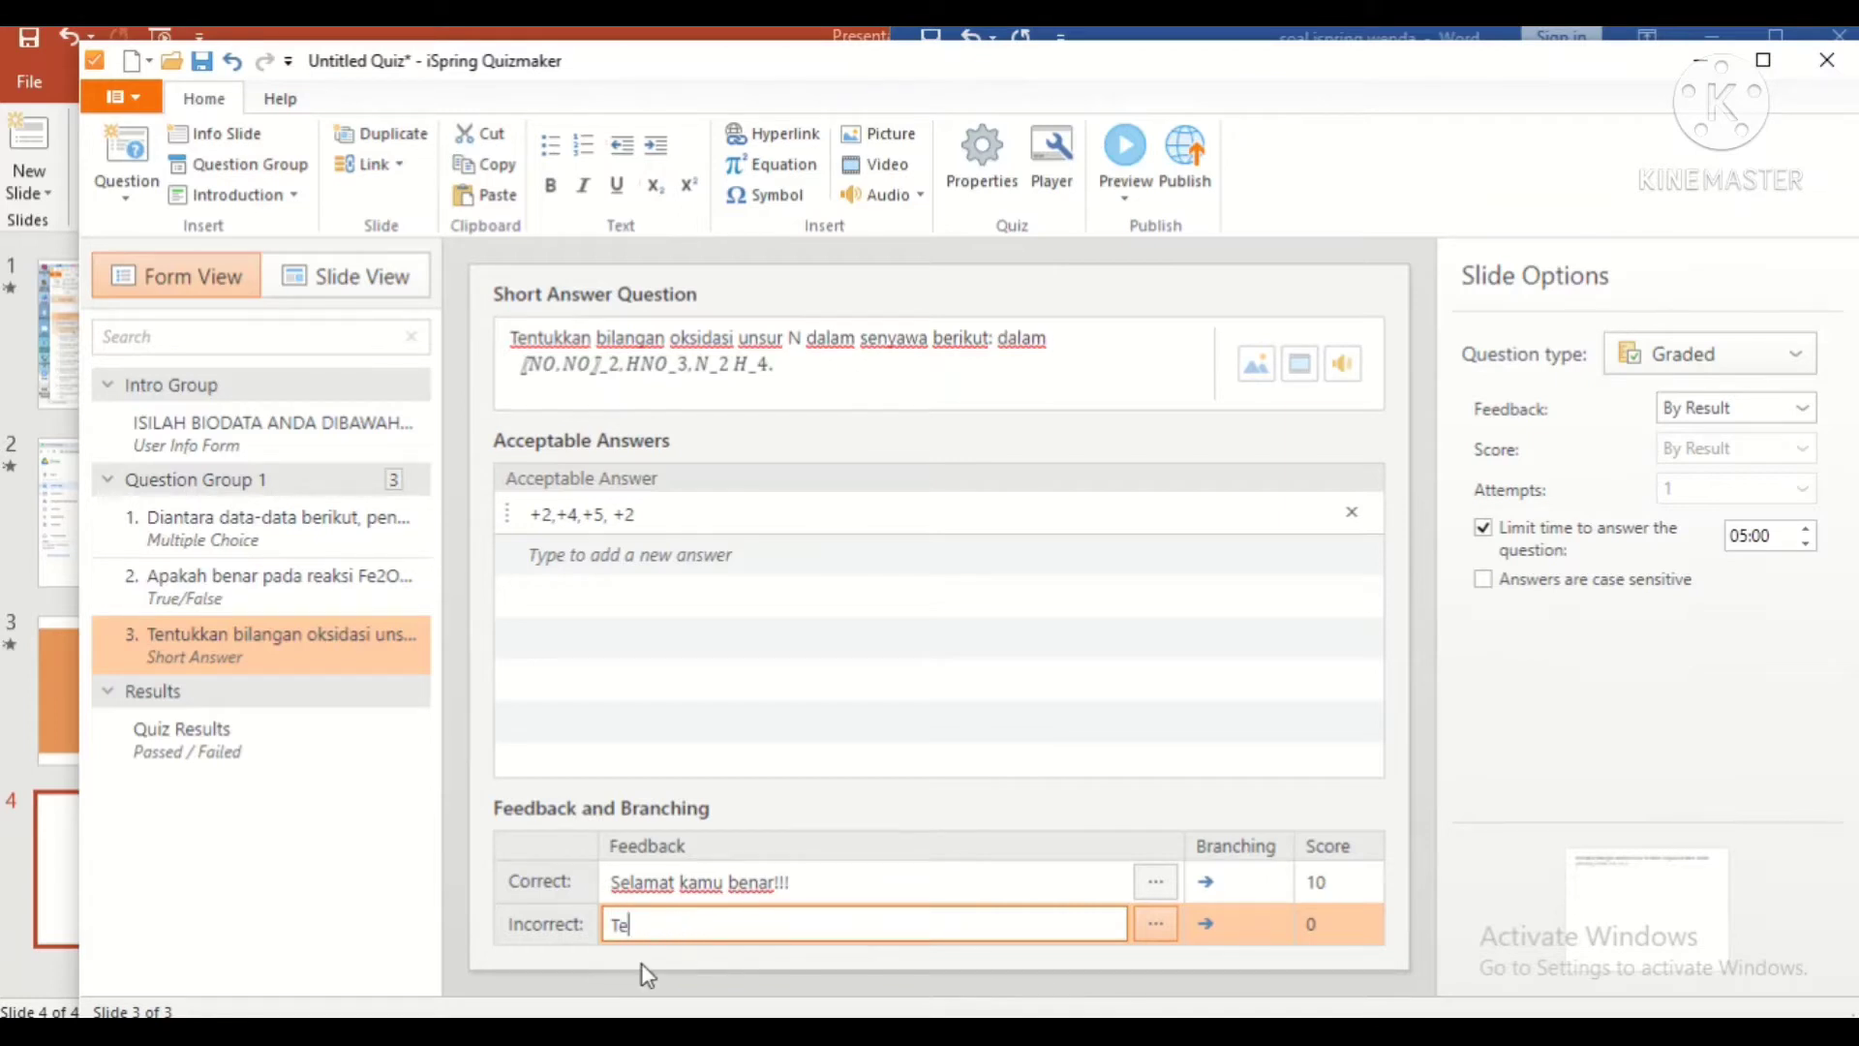
text(semangat )
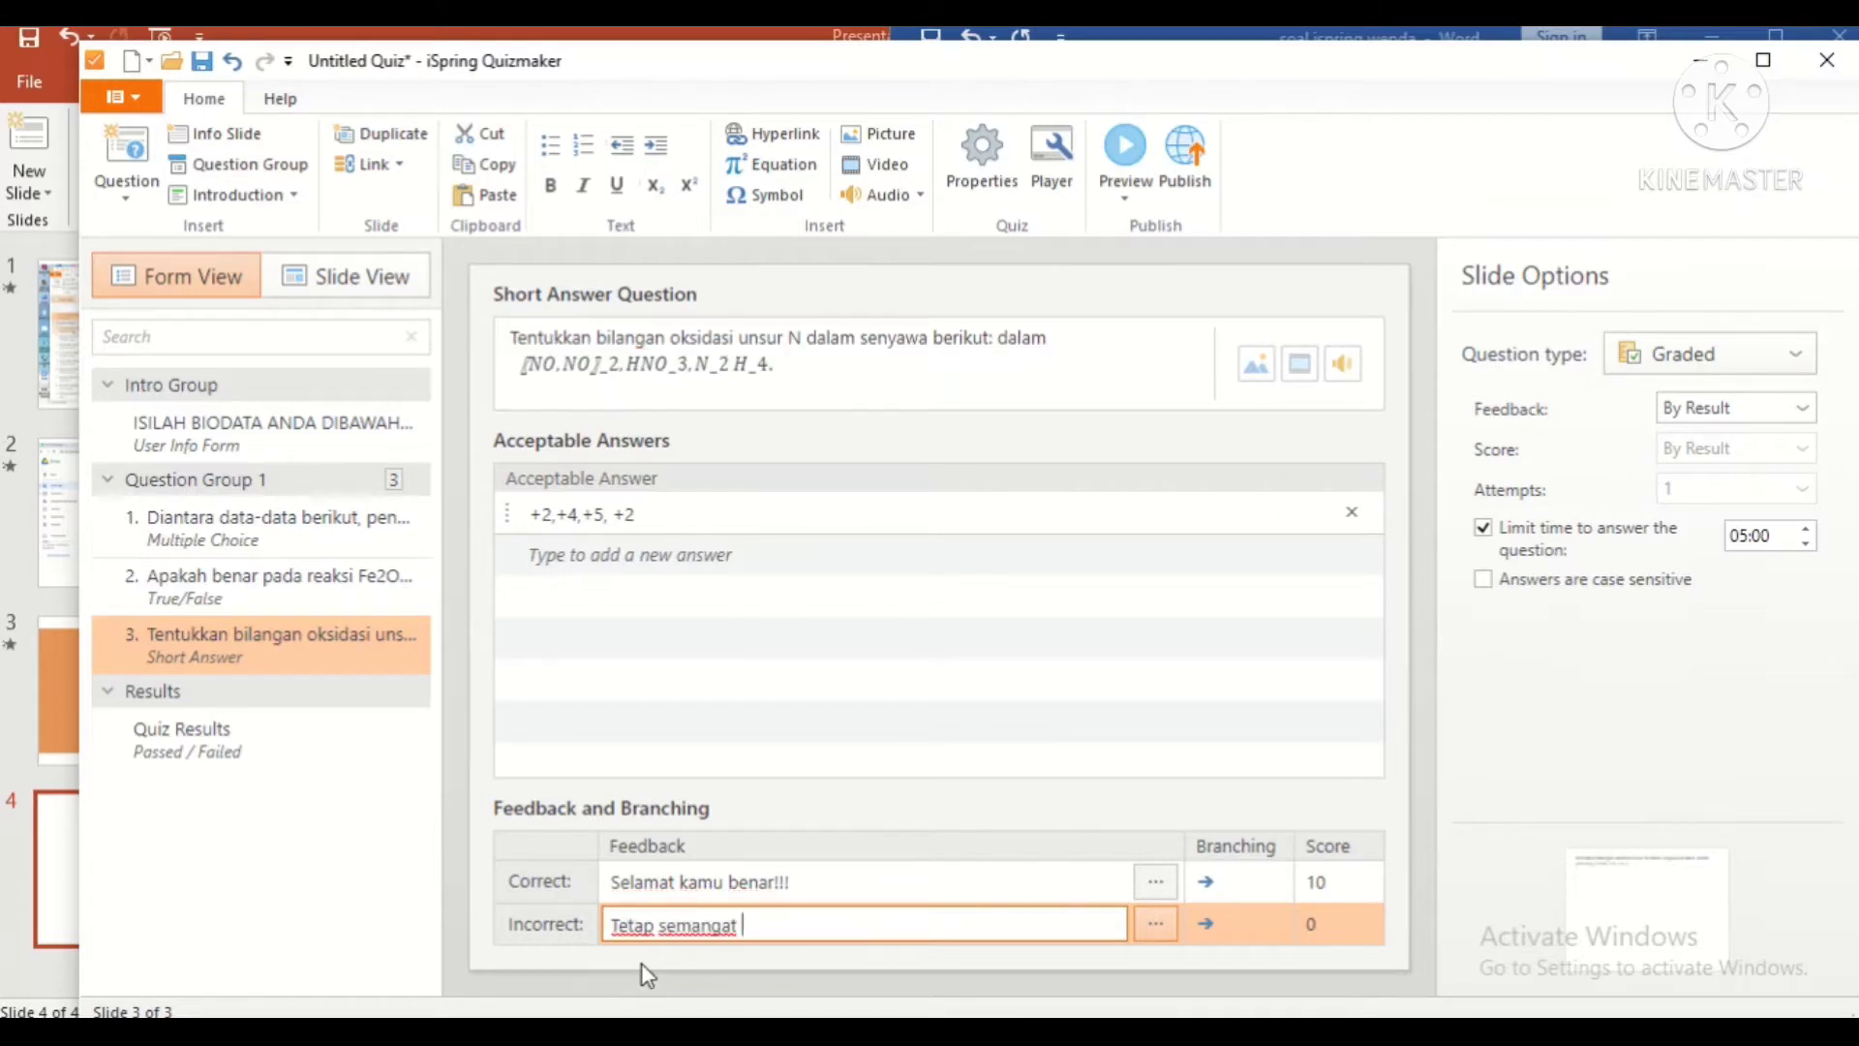
text(da terus berusaha!!1)
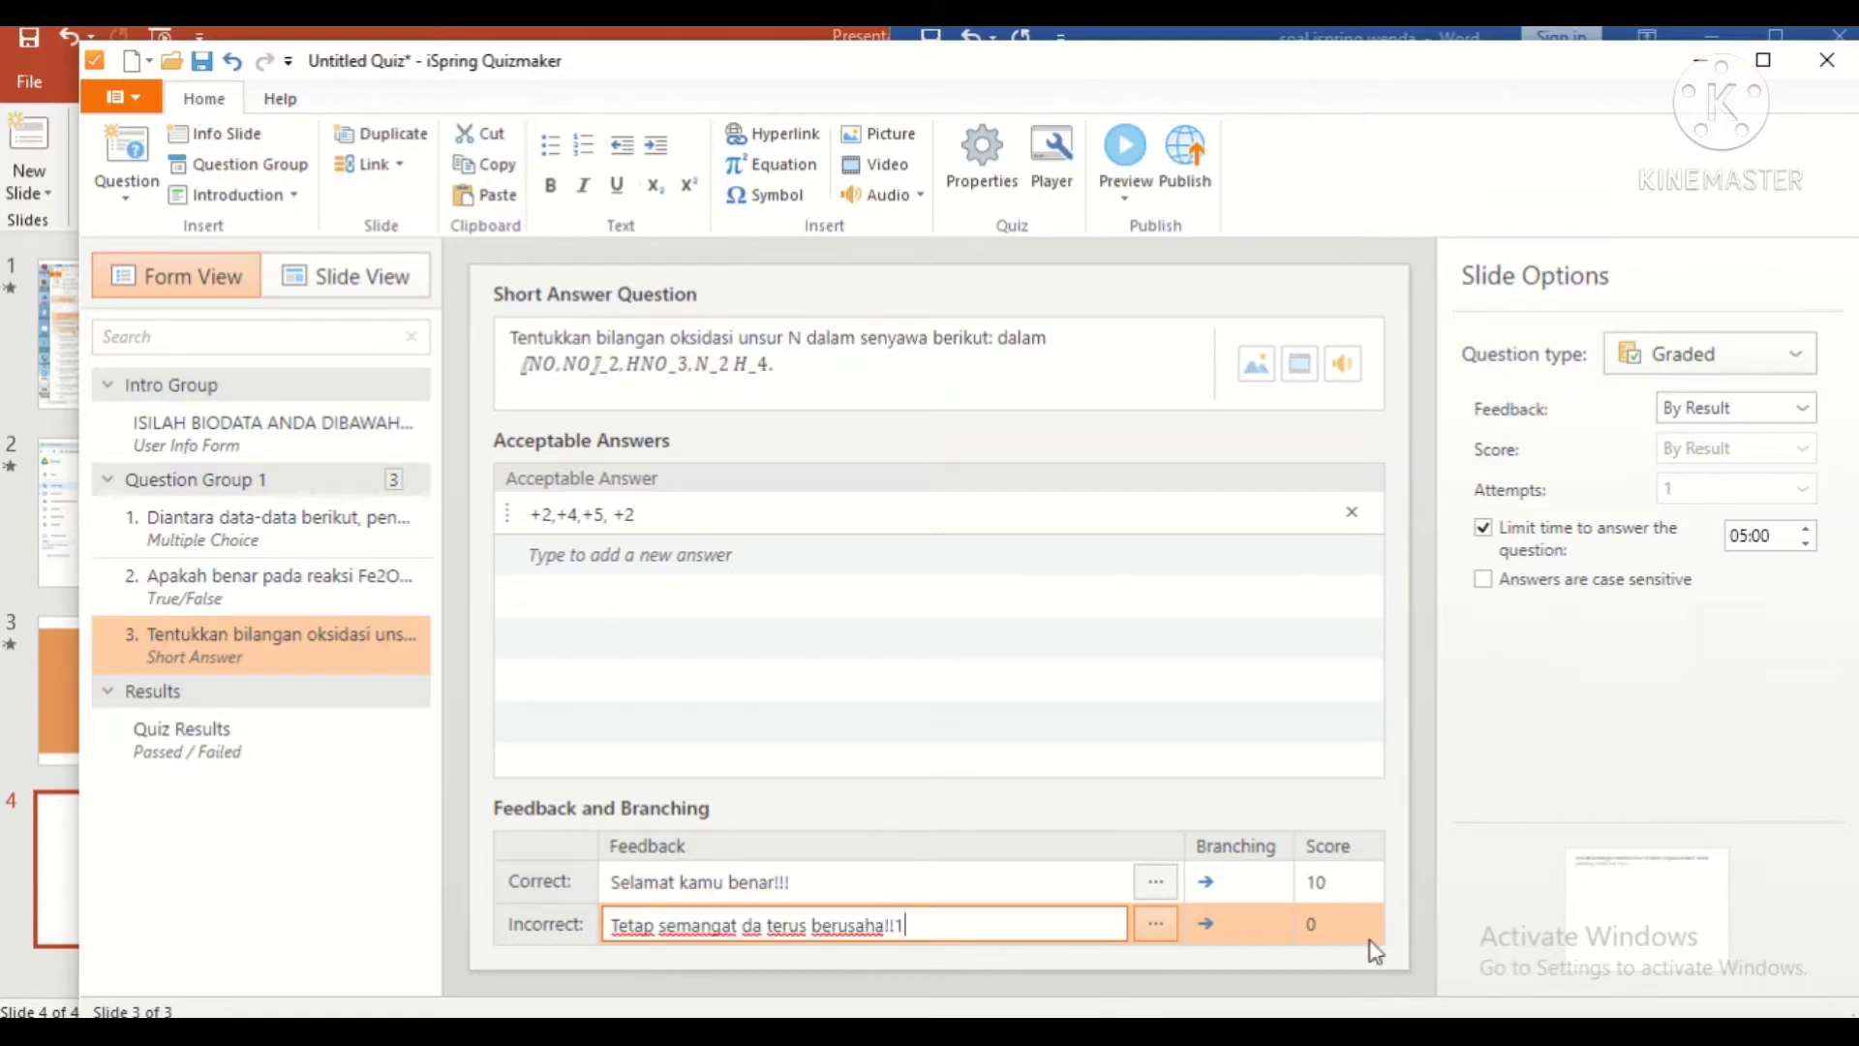
click(1336, 882)
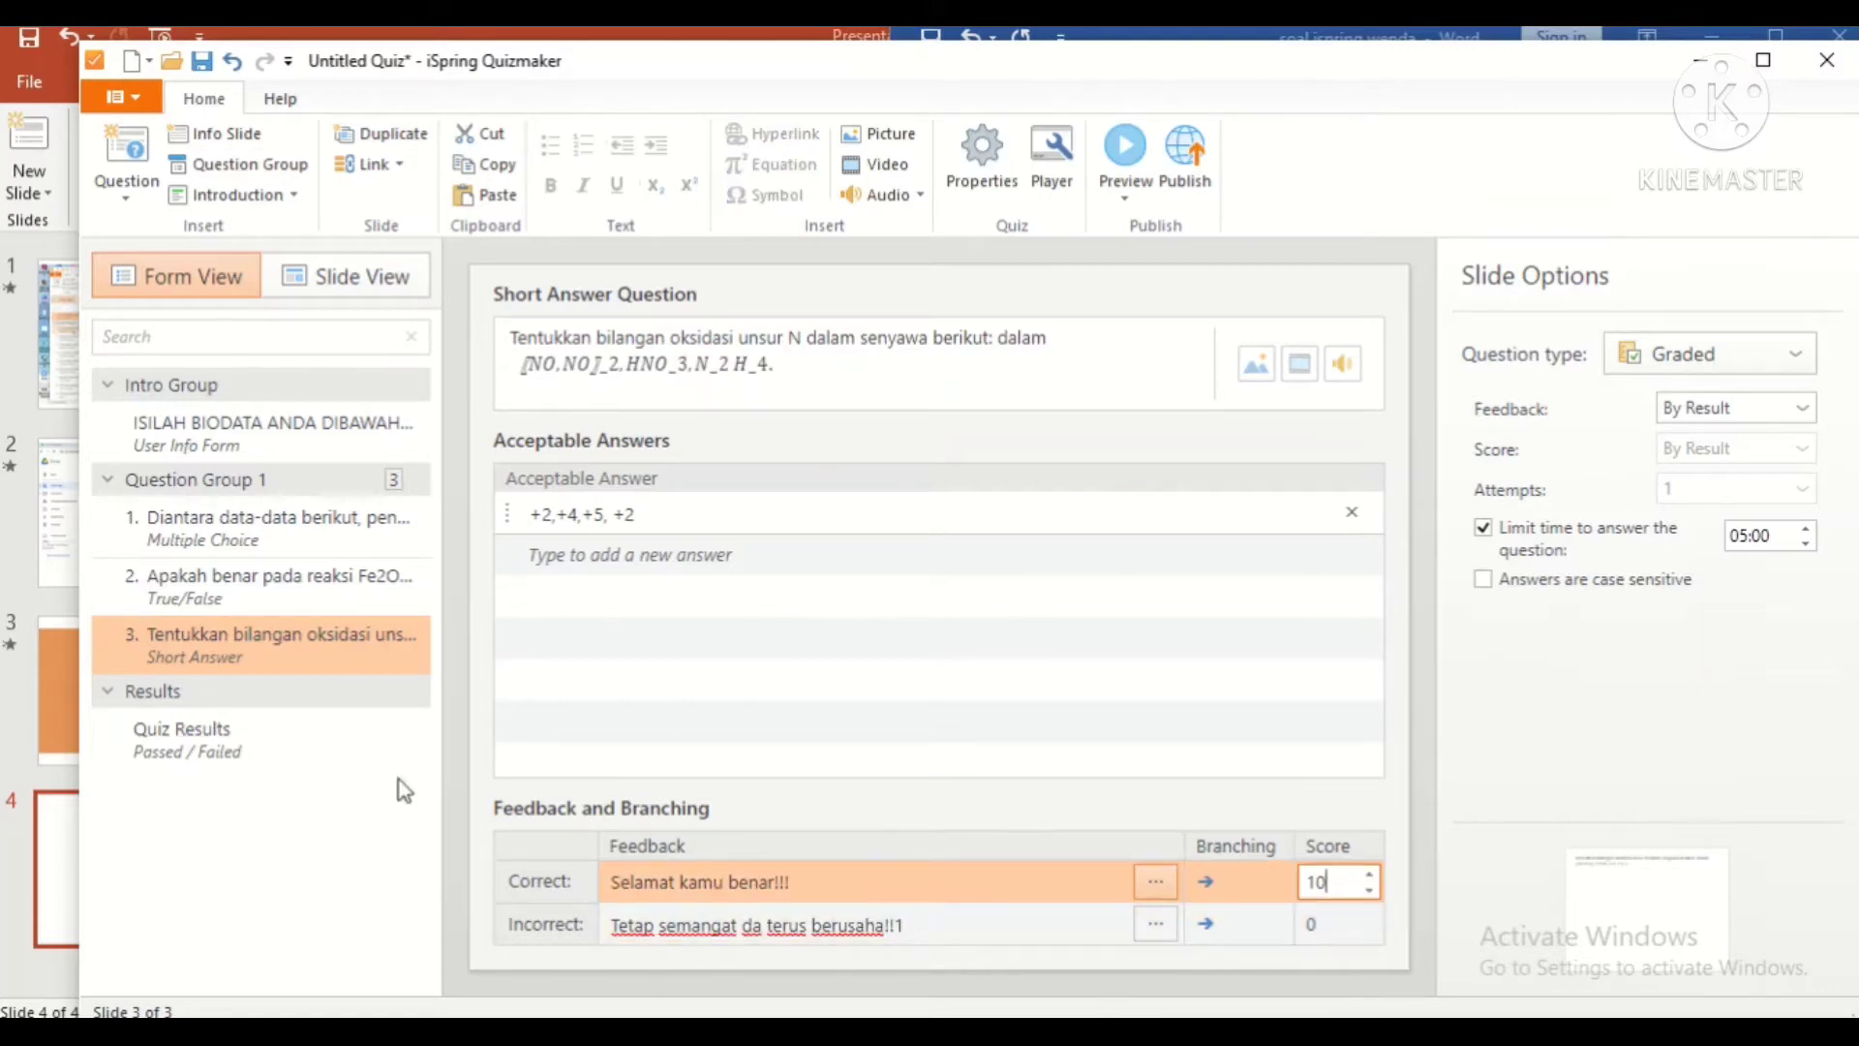
click(130, 188)
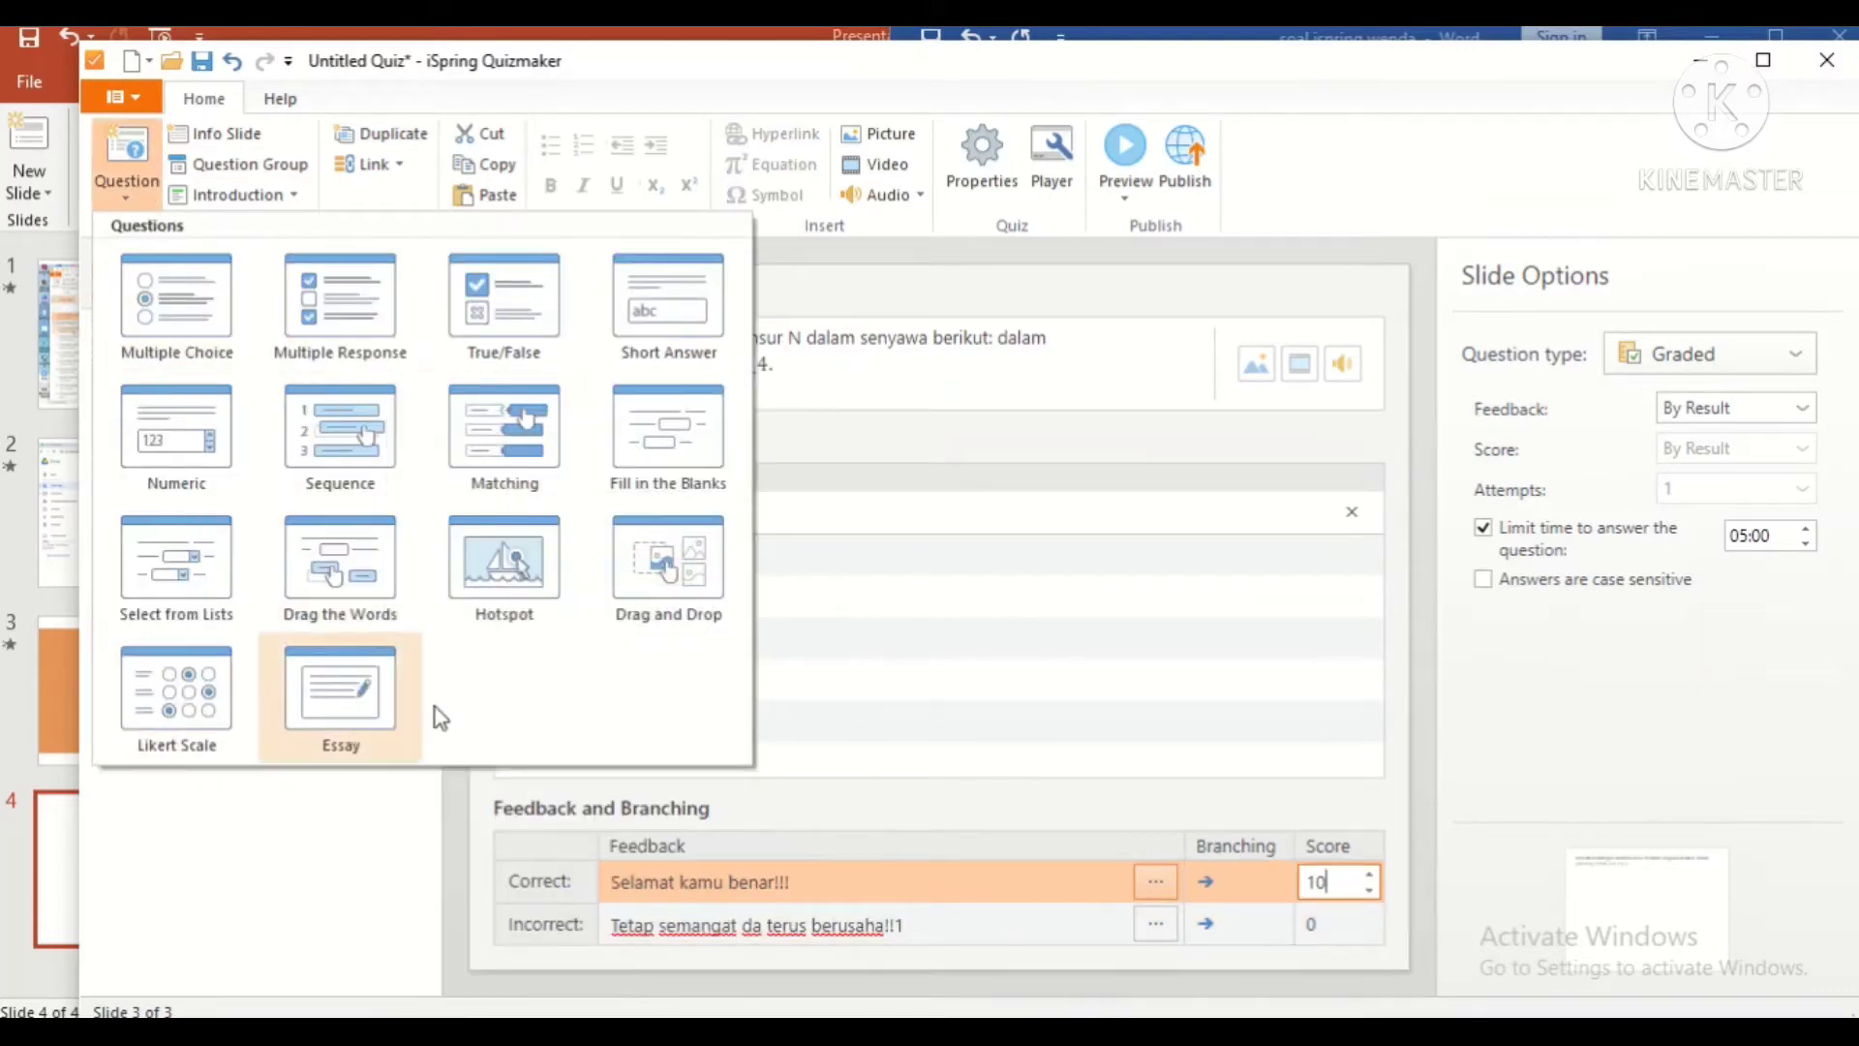
Step: Add an Essay question with the hydrogen peroxide decomposition question pasted from Word
click(407, 721)
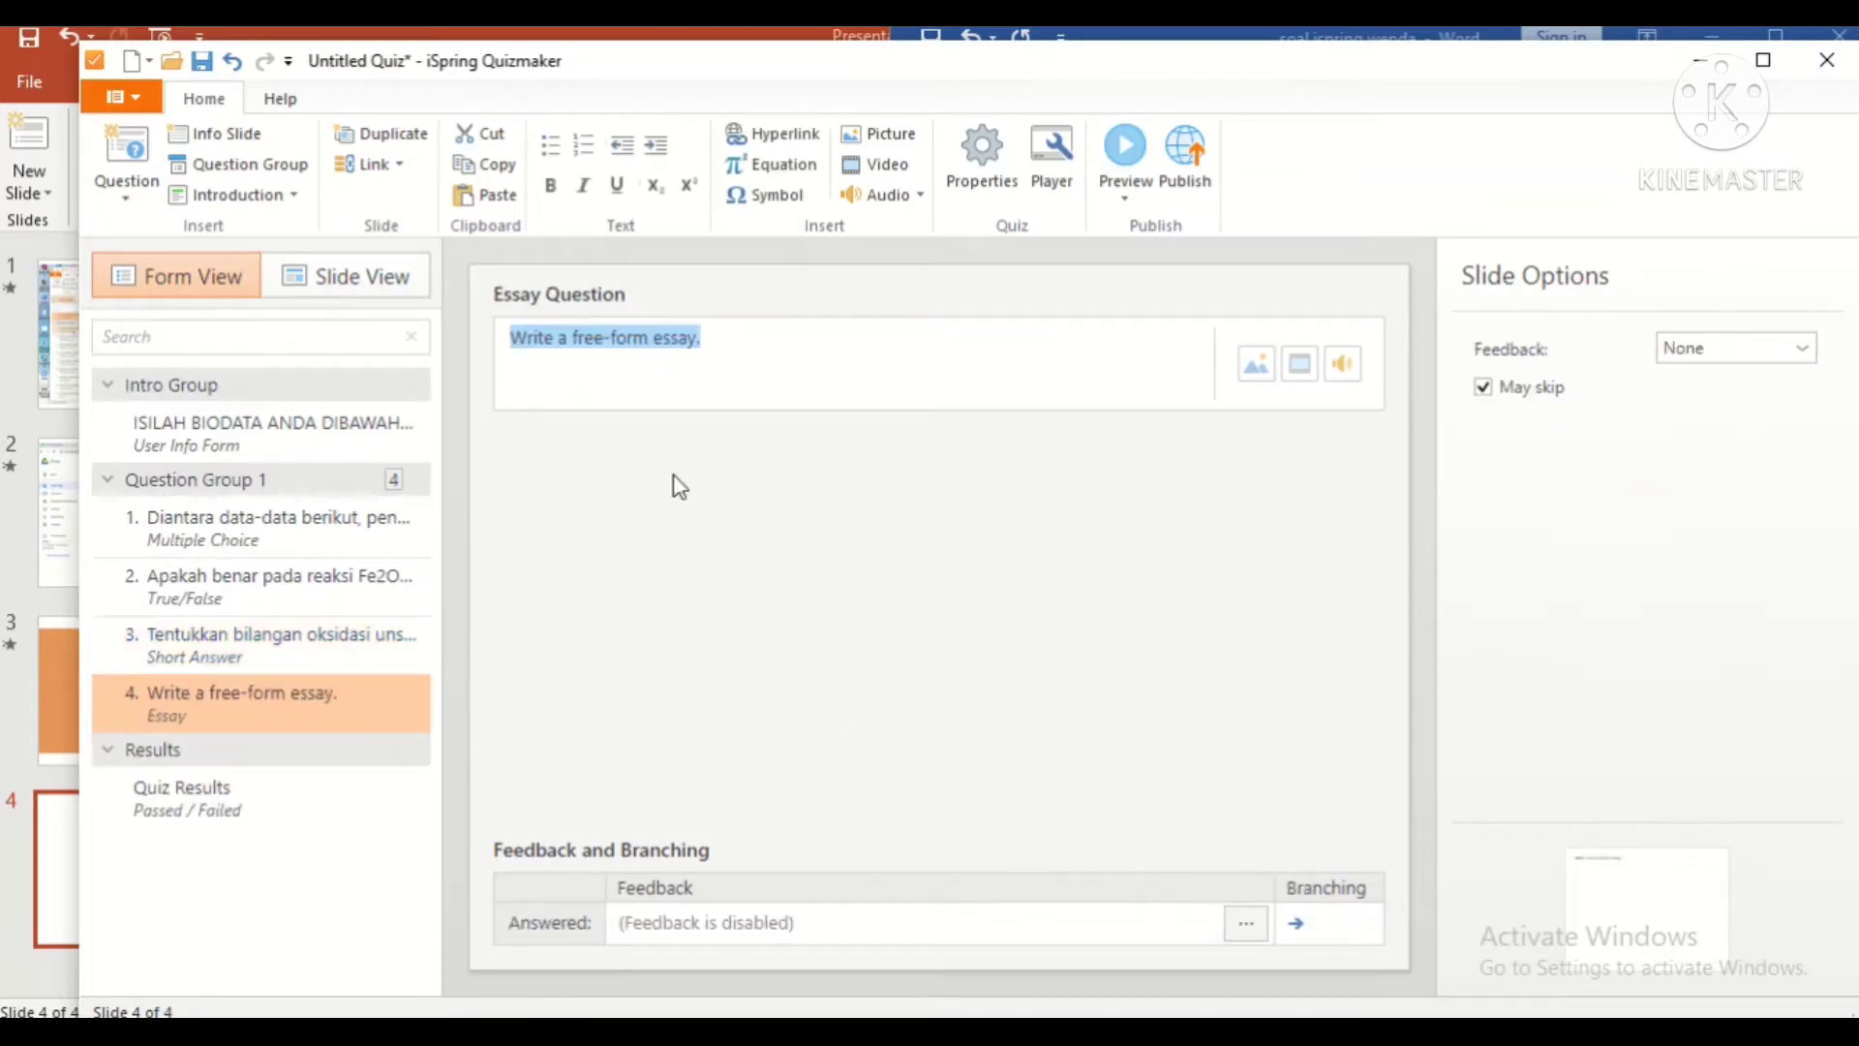
key(alt+Tab)
scroll(1273, 602, down, 6)
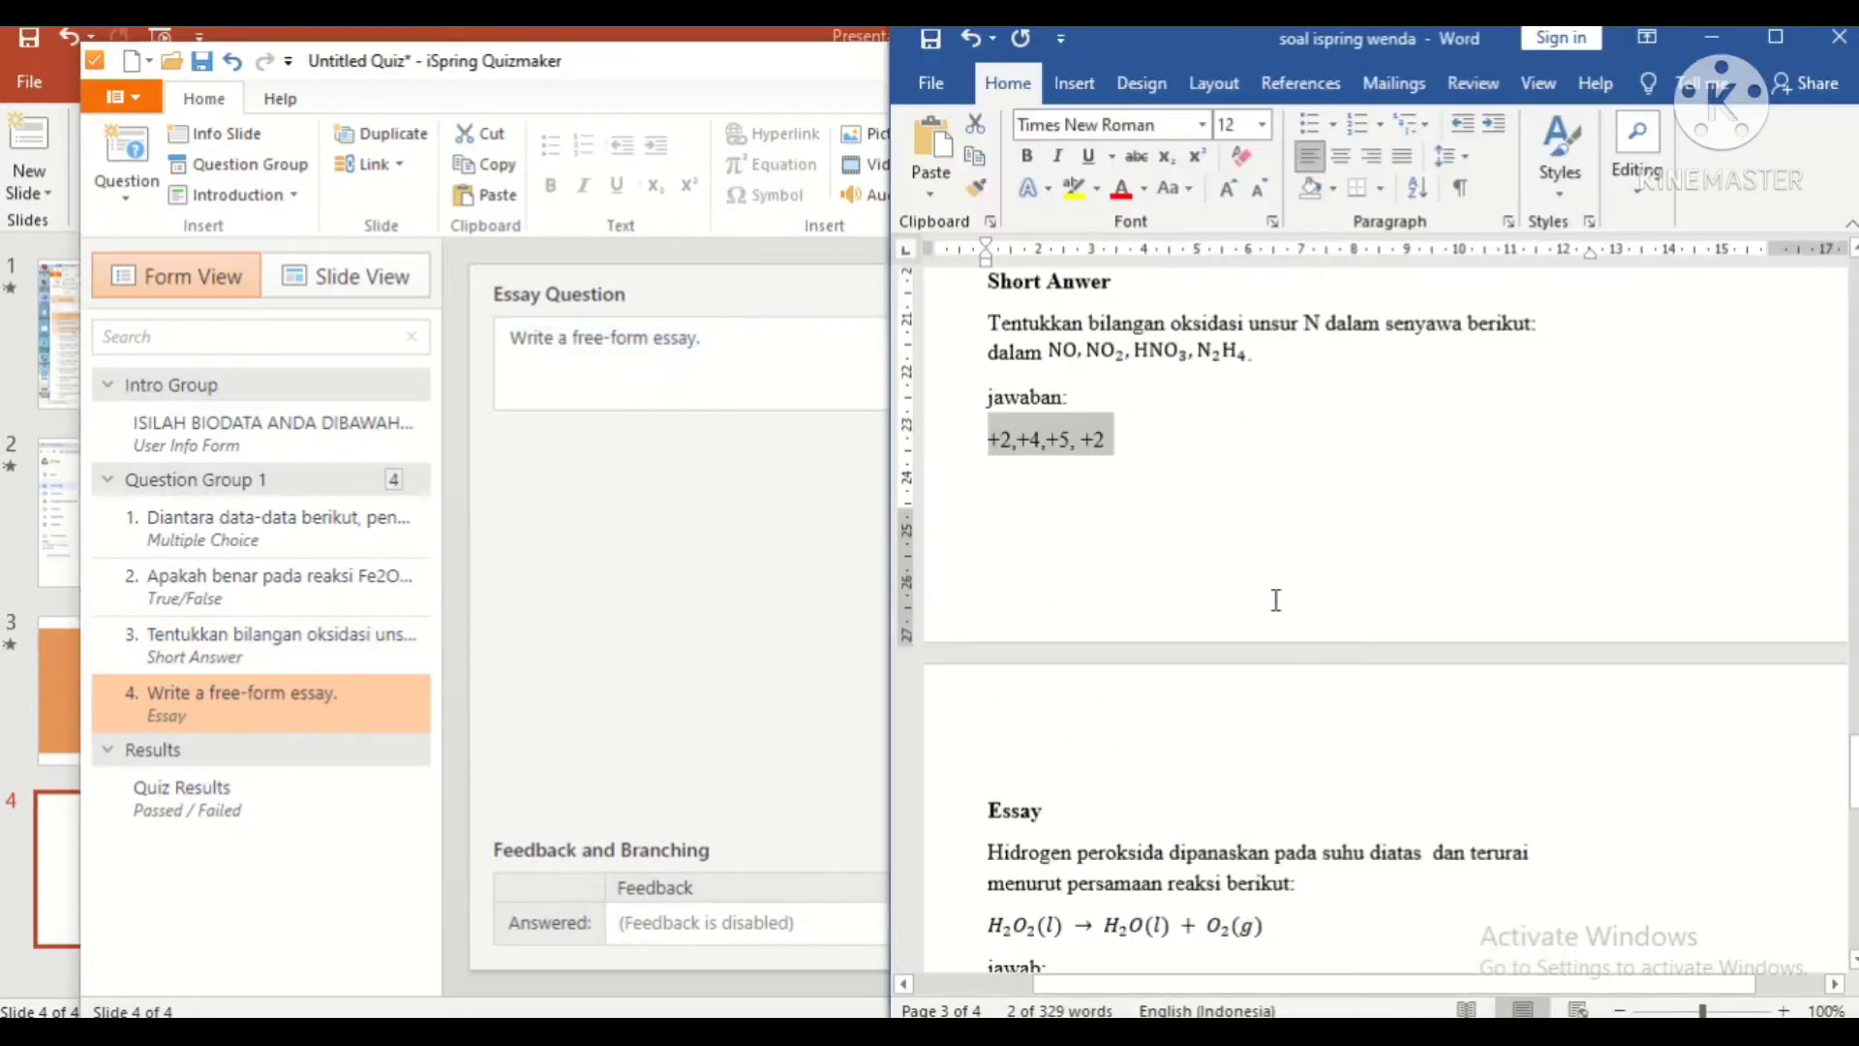
drag(1292, 596, 984, 527)
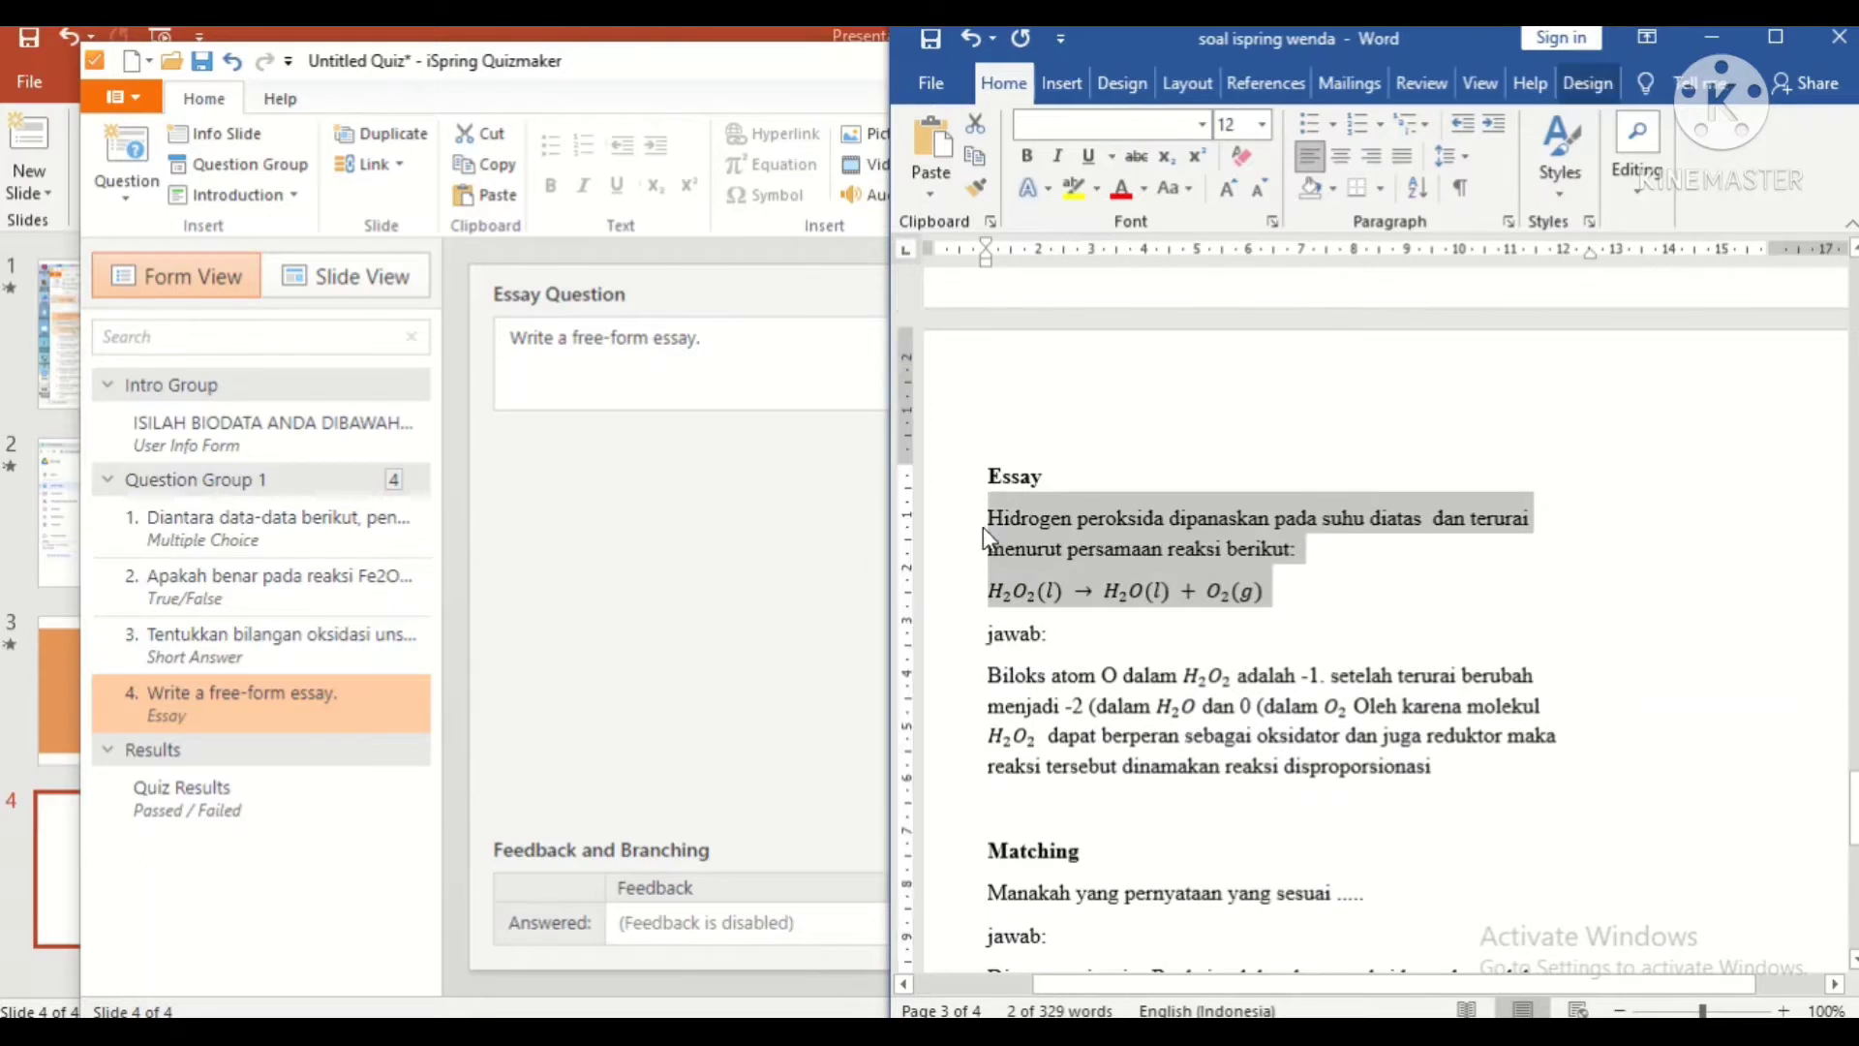
click(759, 365)
key(ctrl+a)
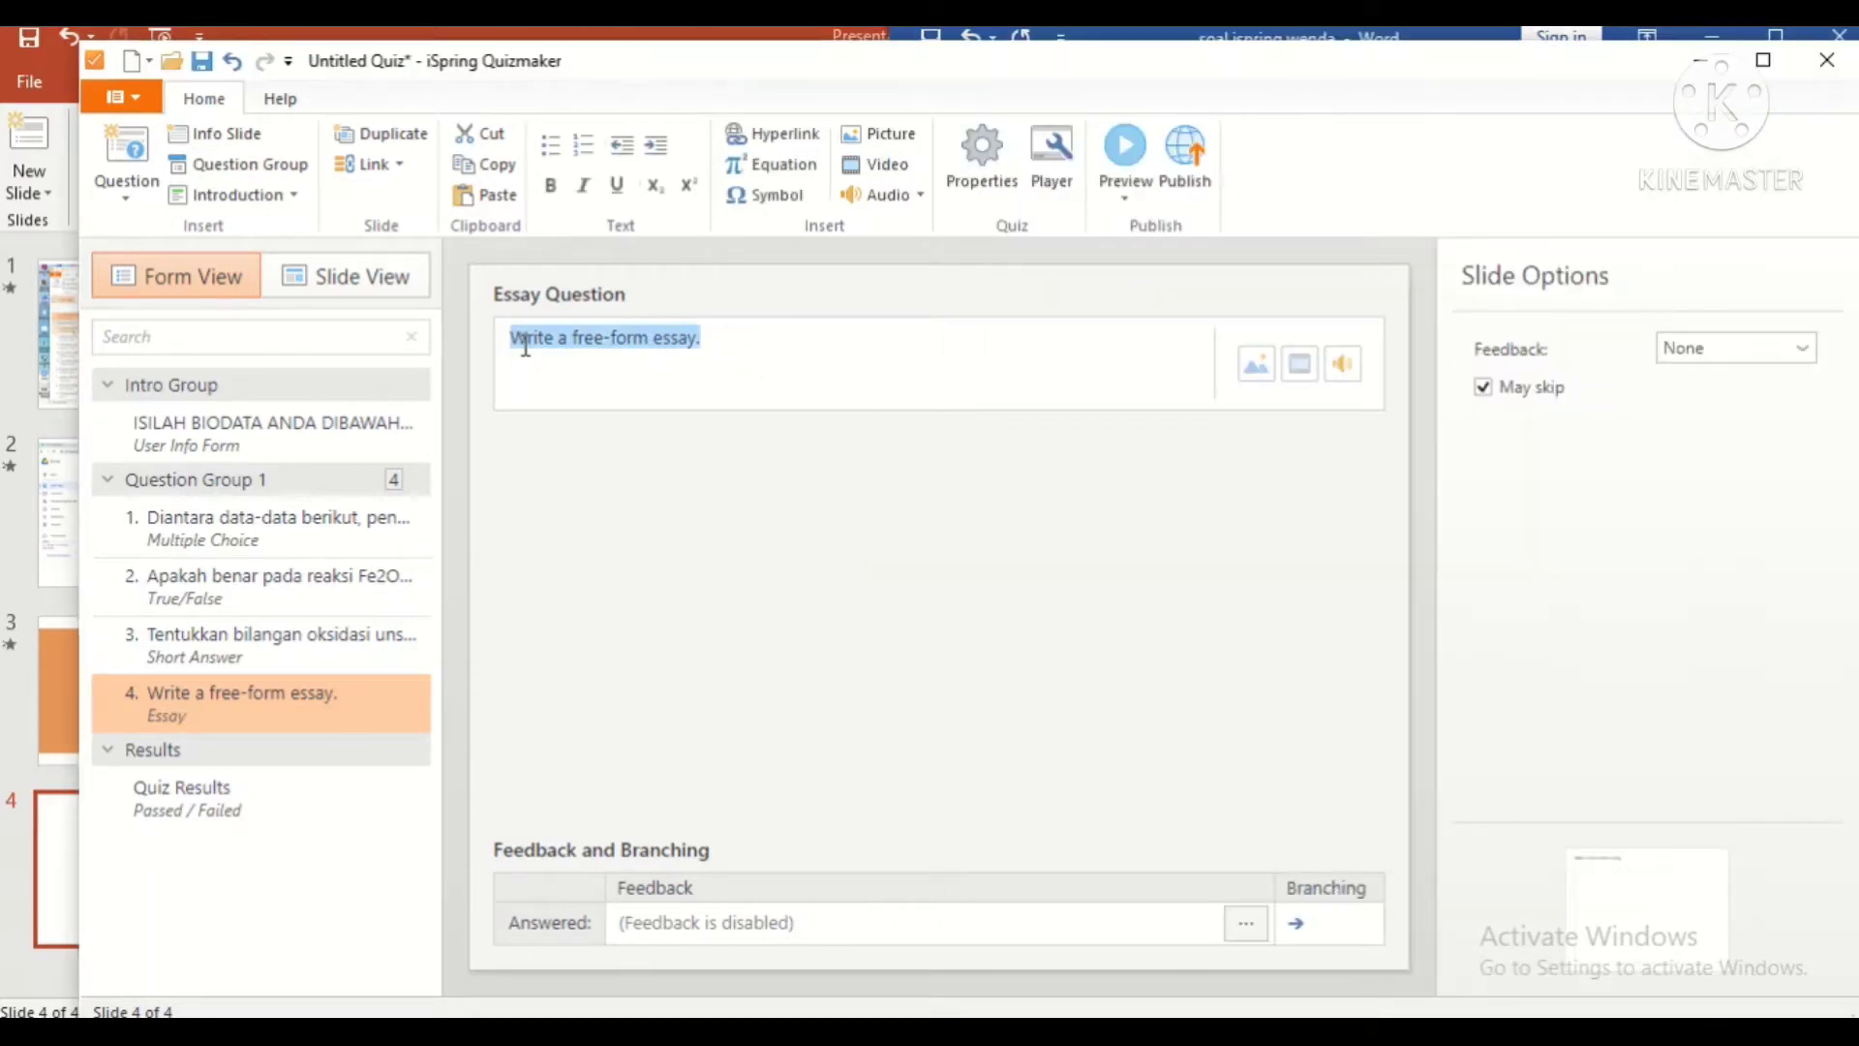
text(Hidrogen peroksida dipanaskan pada suhu diatas  dan terurai menurut persamaan reaksi berikut:)
Step: Paste the equation H_2 O_2 (l) → H_2 O(l) + O_2 (g) on a new line
key(Return)
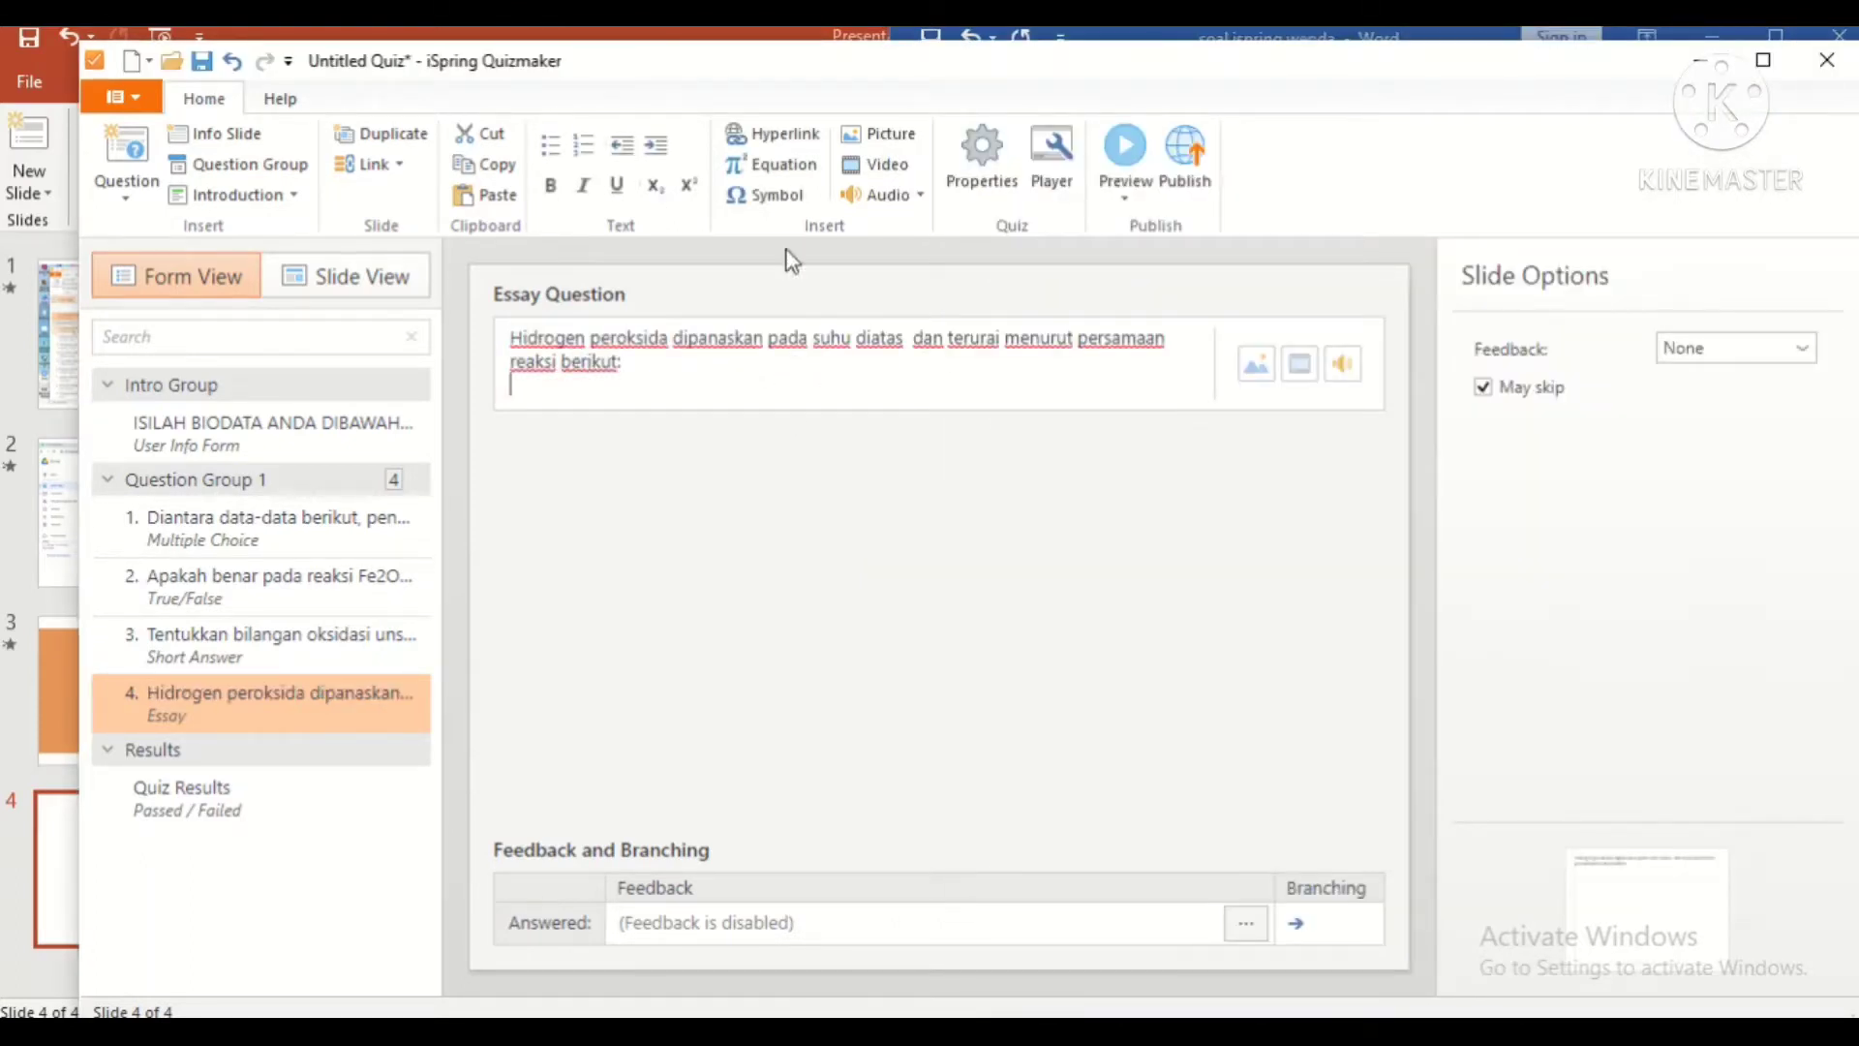
key(alt+Tab)
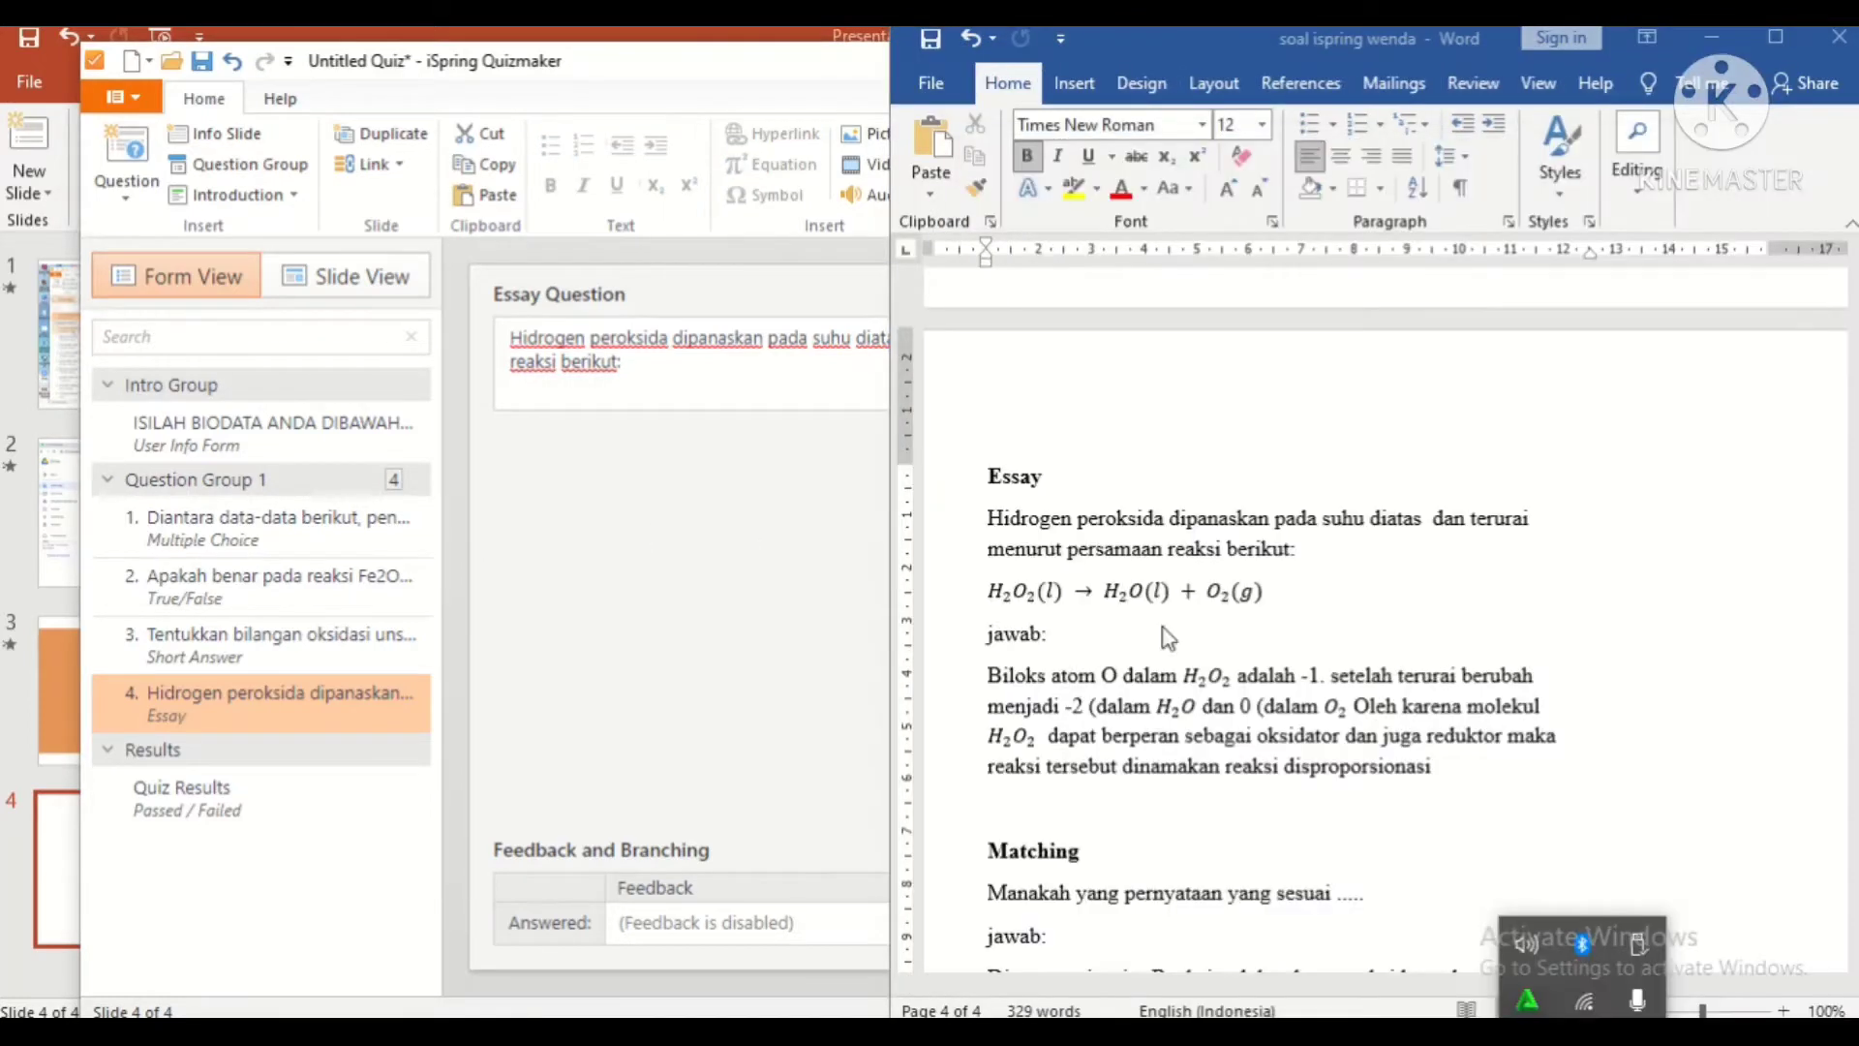
scroll(1090, 700, down, 3)
drag(968, 398, 1272, 387)
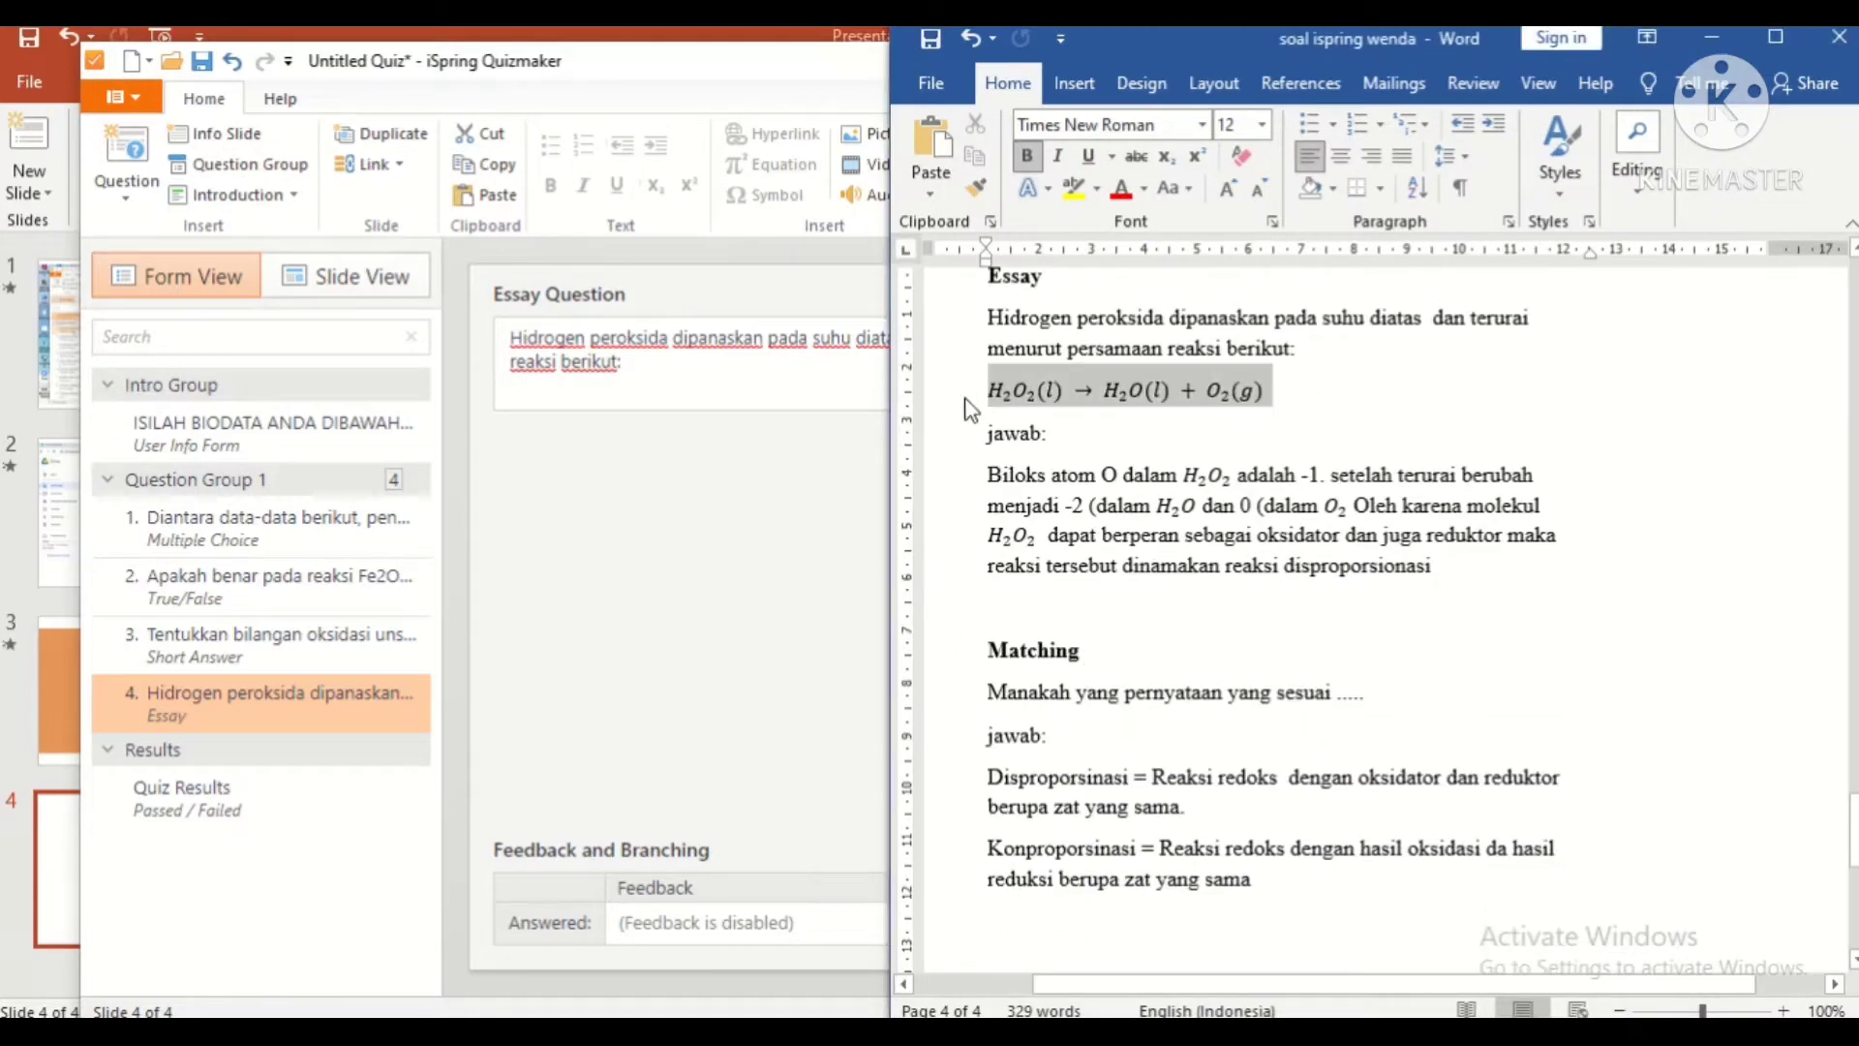
click(765, 392)
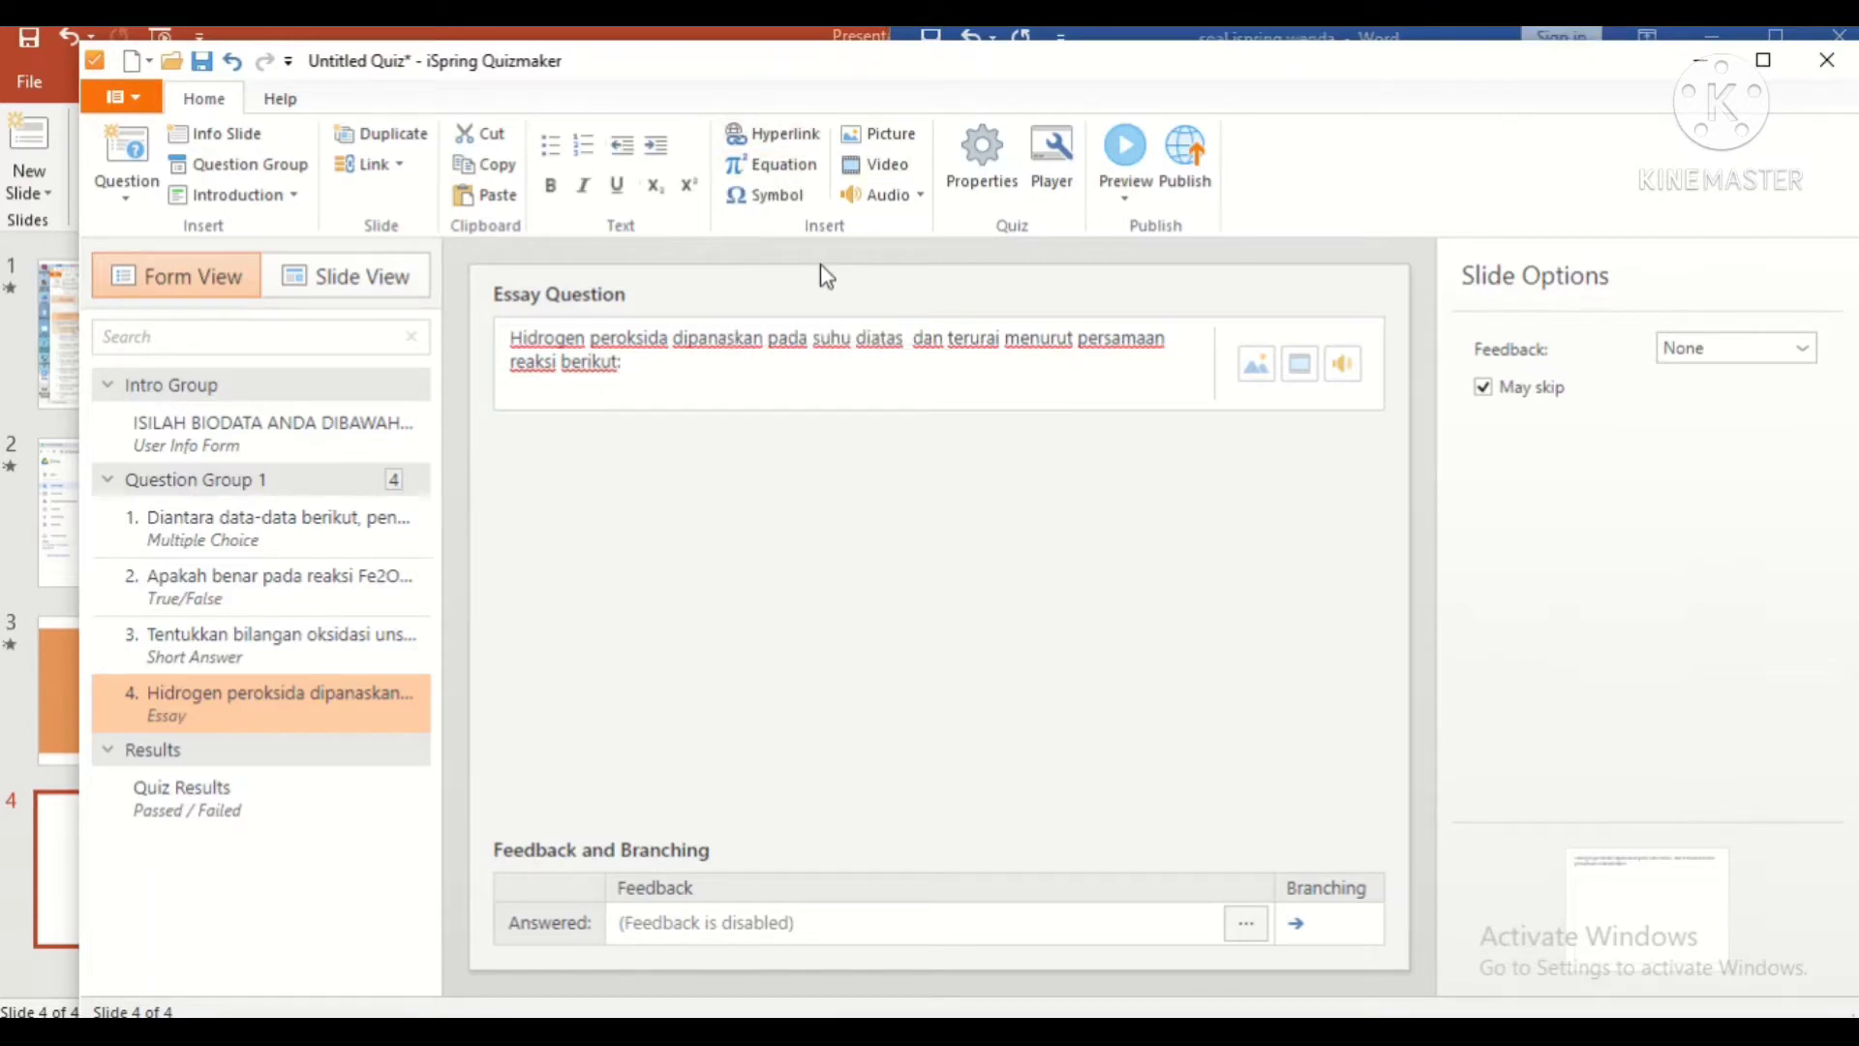
text(H_2 O_2 (l) → H_2 O(l) + O_2 (g))
click(810, 925)
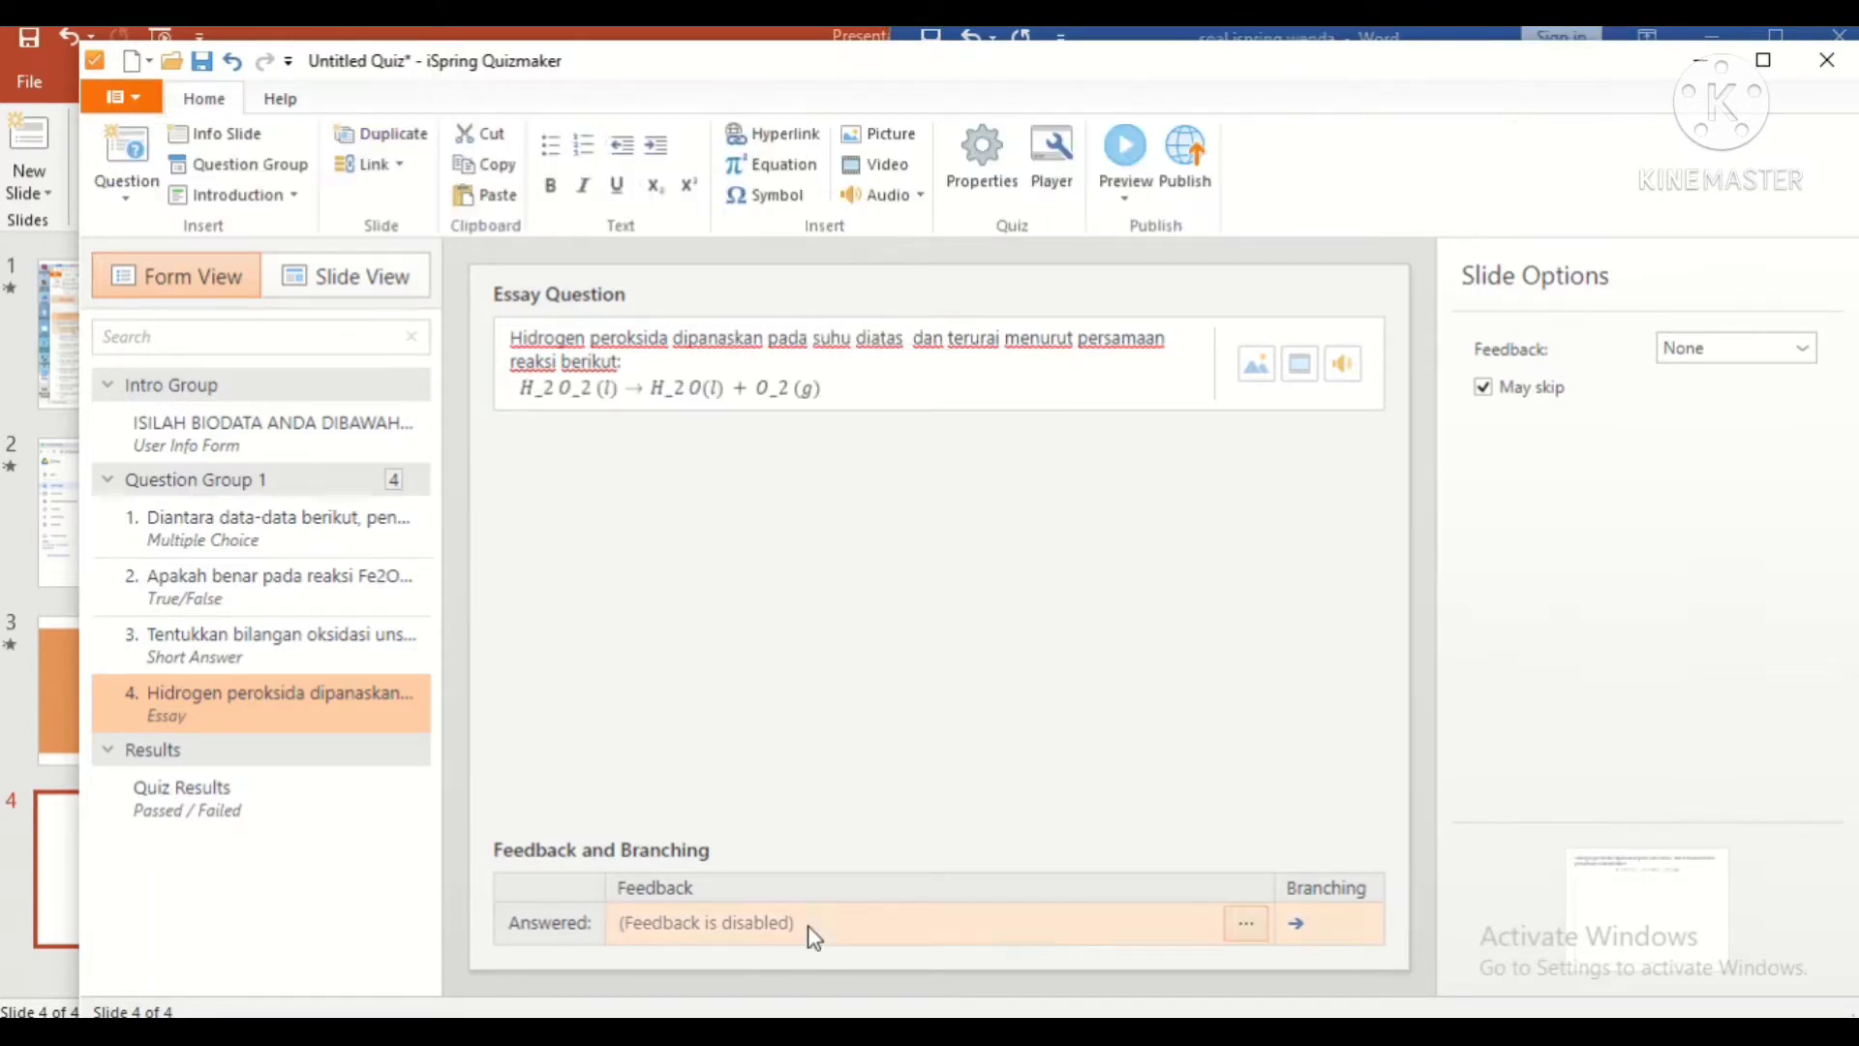
Step: Set essay feedback By Result and paste the Biloks disproporsionasi explanation as the answered feedback
click(1797, 349)
click(1704, 399)
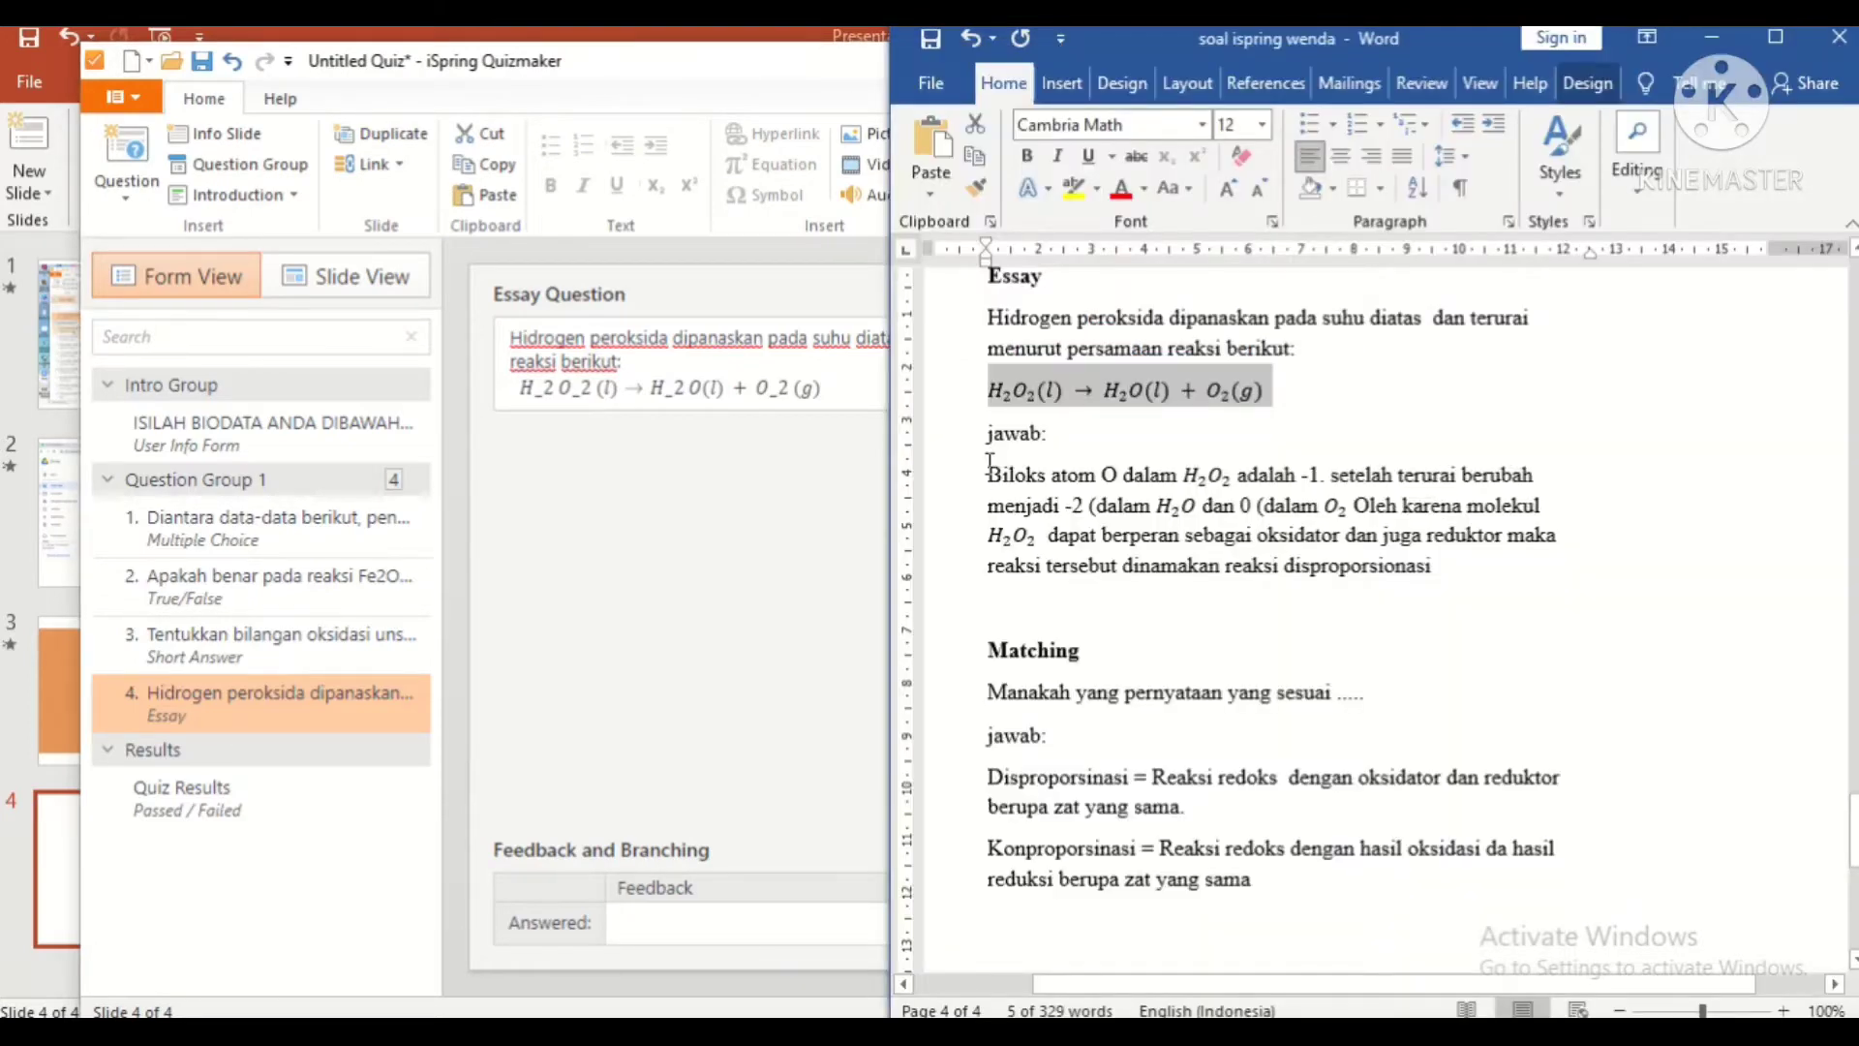
drag(989, 464, 1469, 575)
key(ctrl+c)
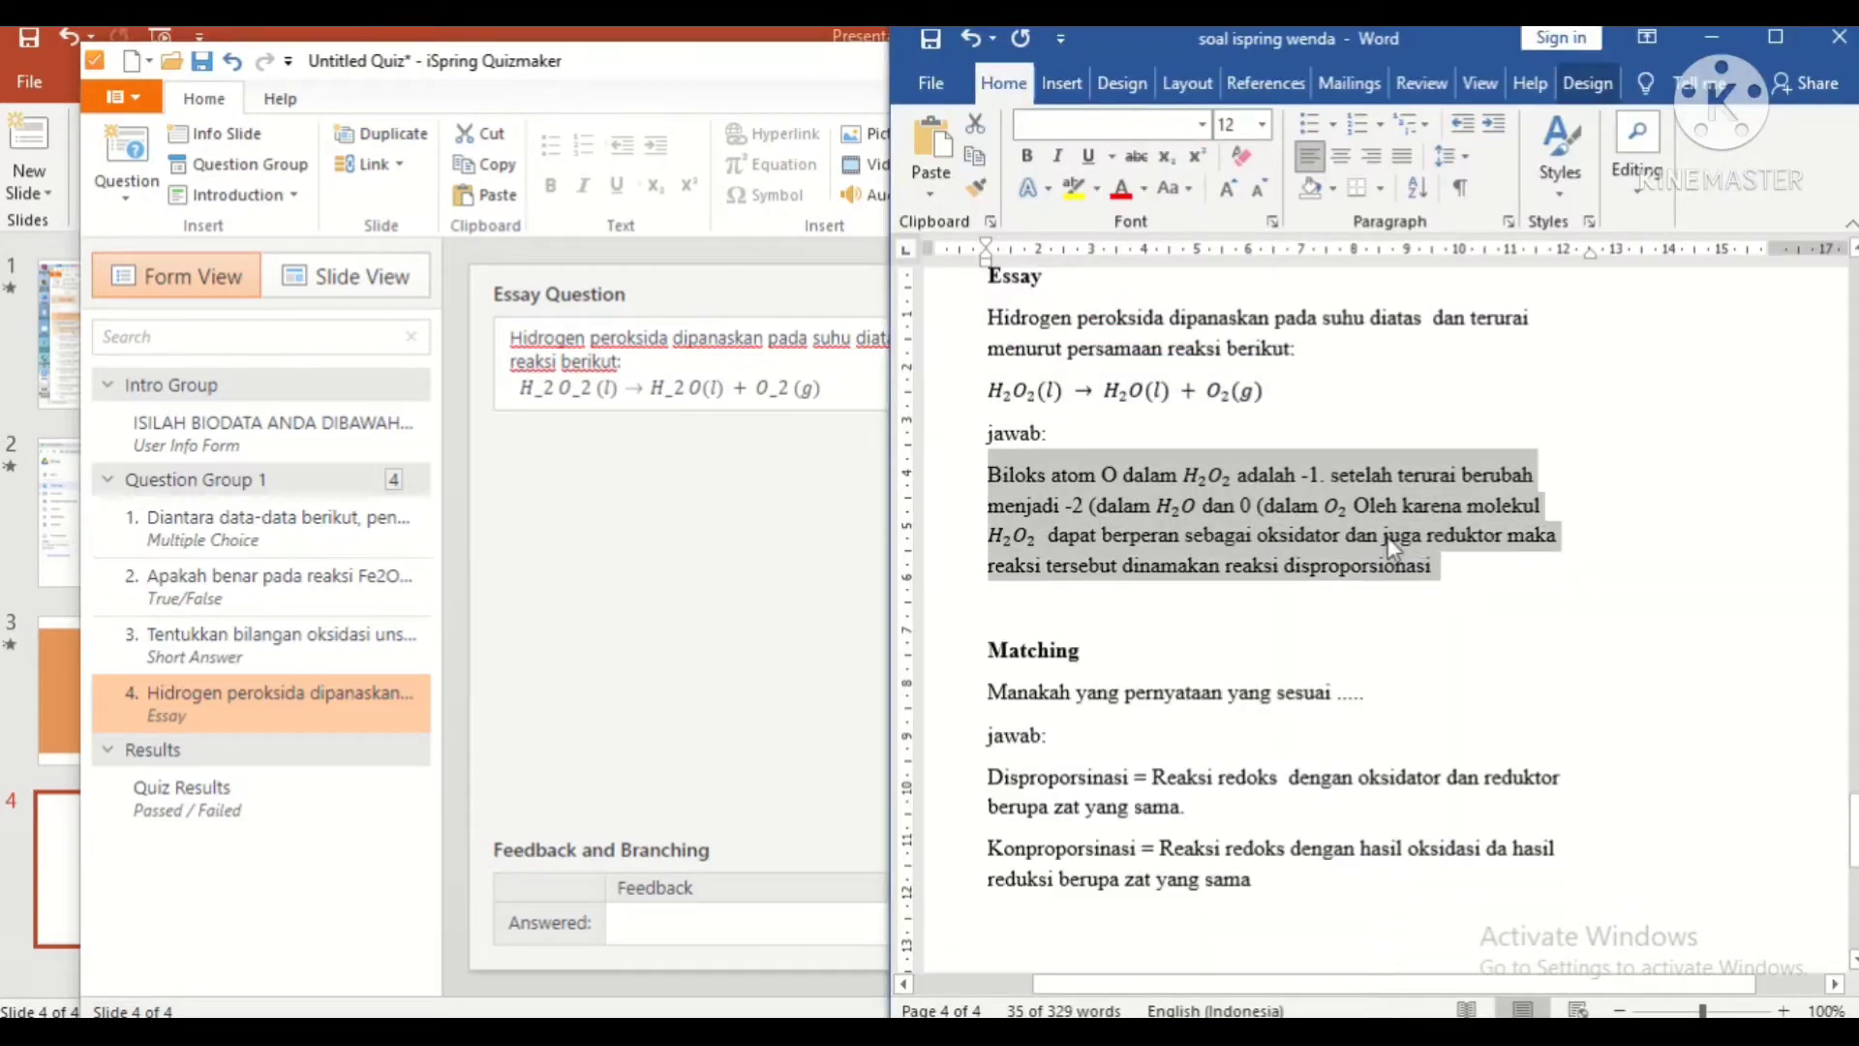
click(753, 885)
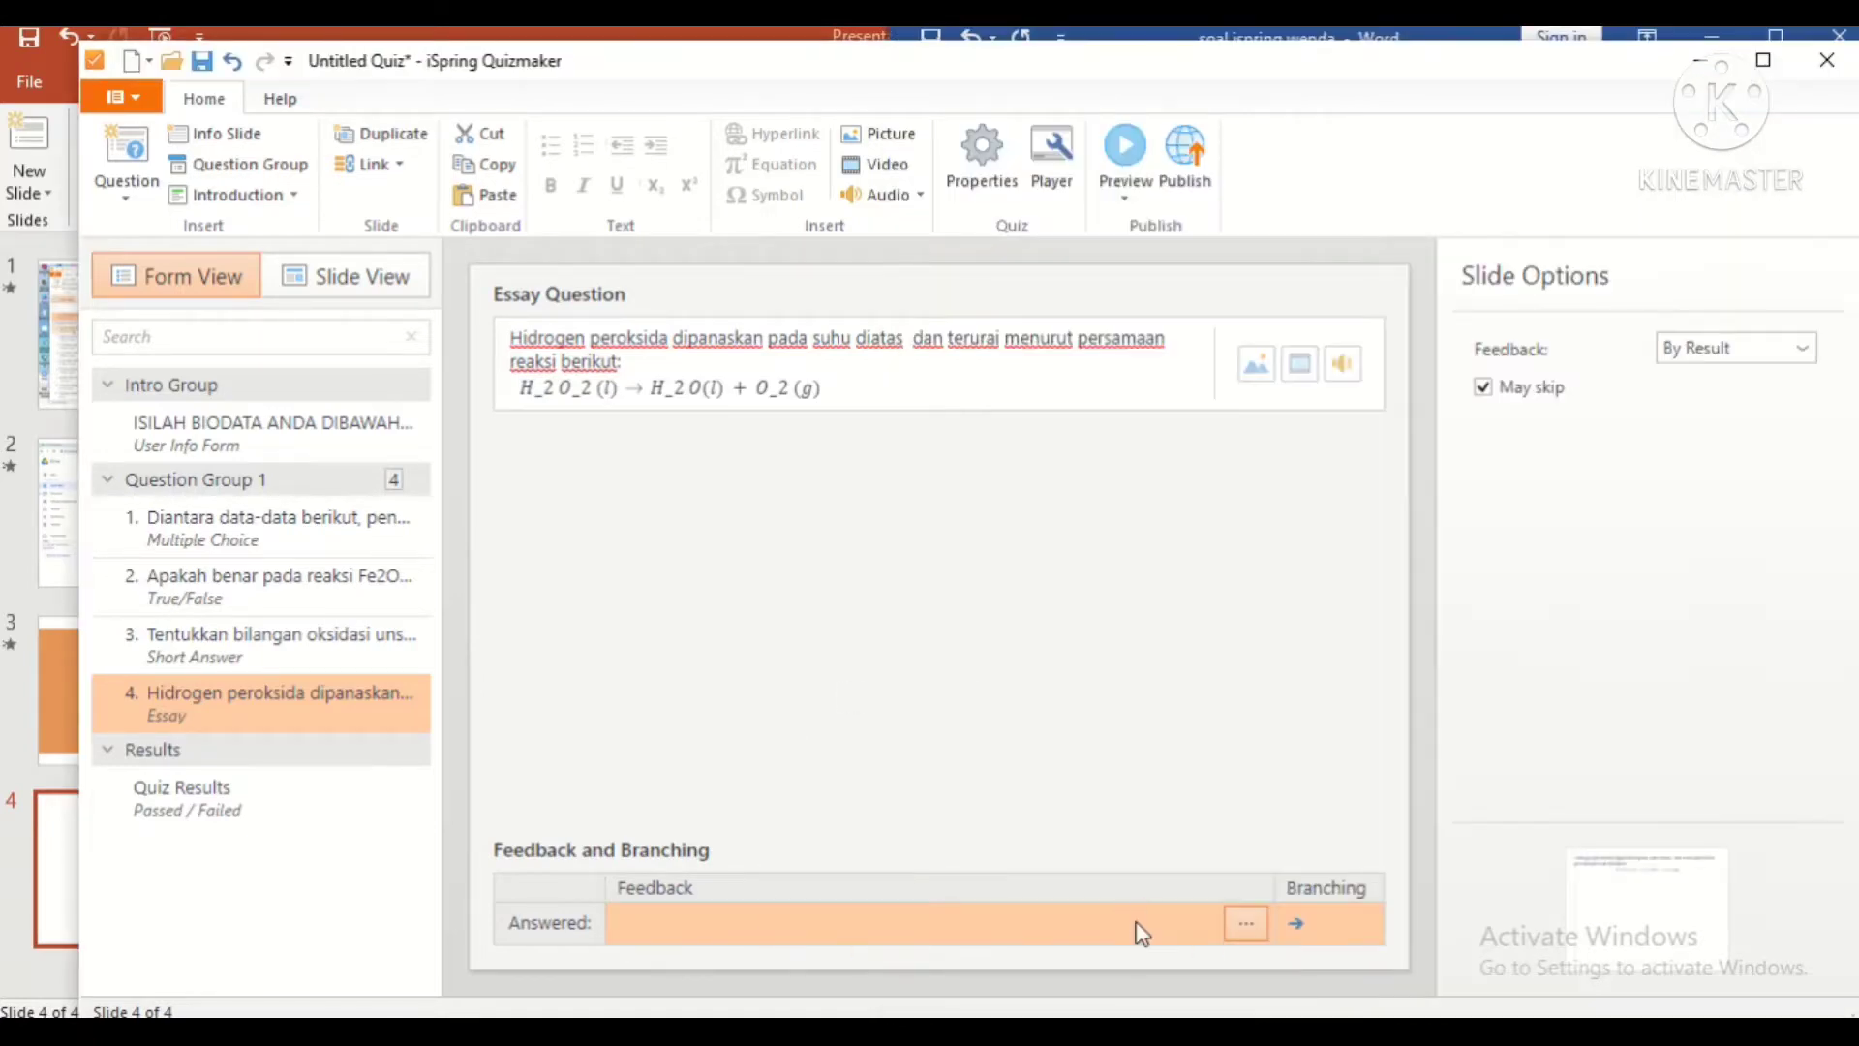
click(1249, 924)
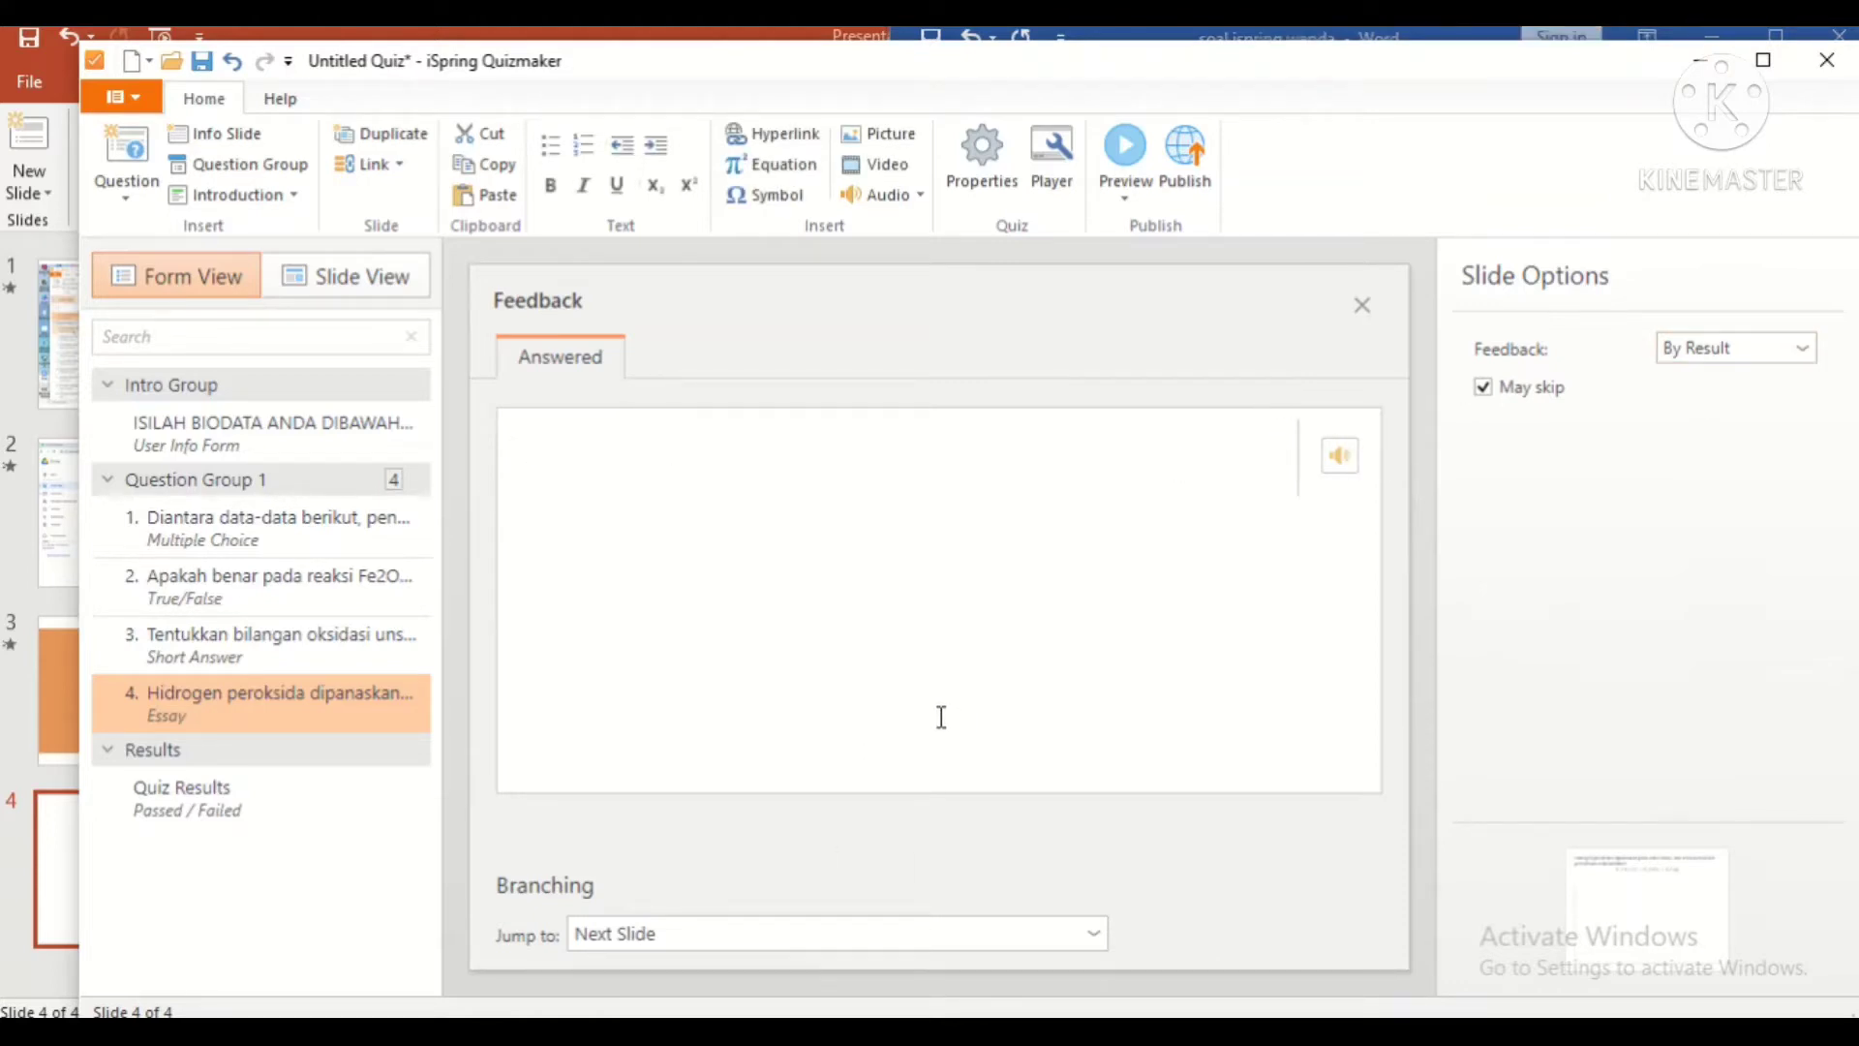
key(ctrl+v)
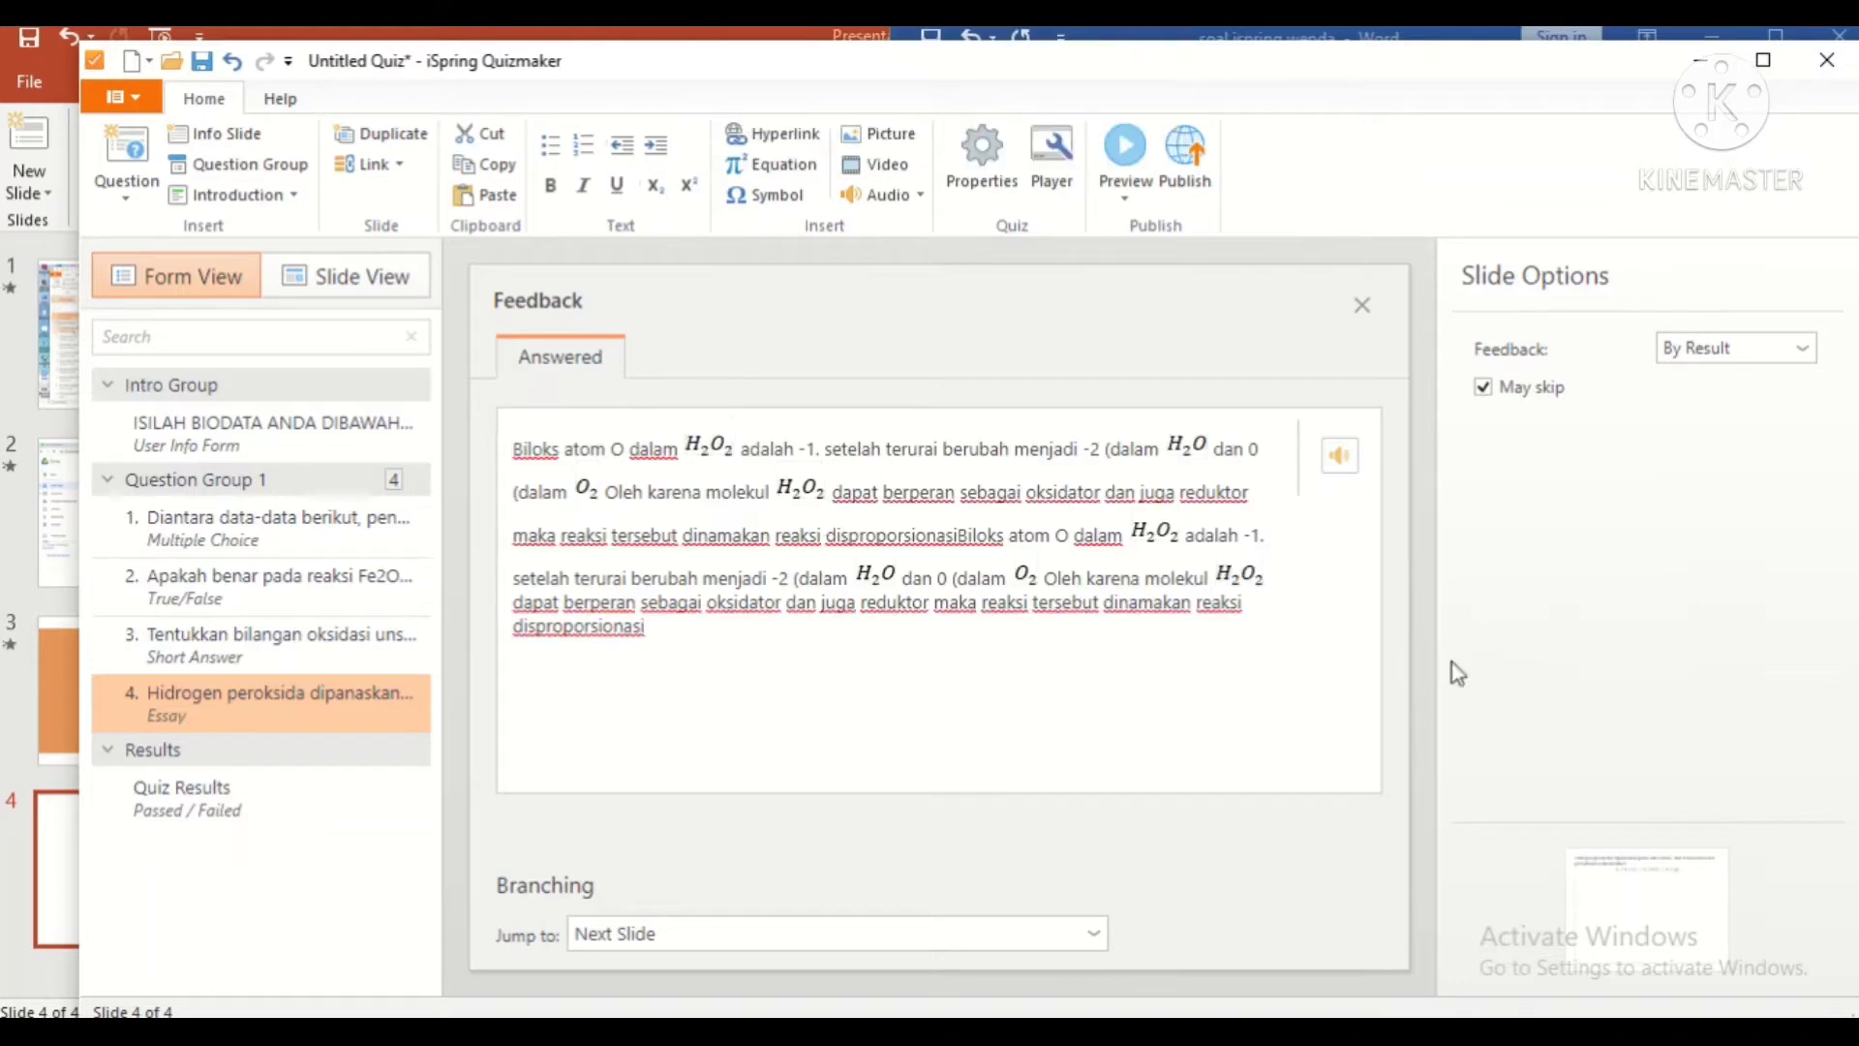
click(1363, 305)
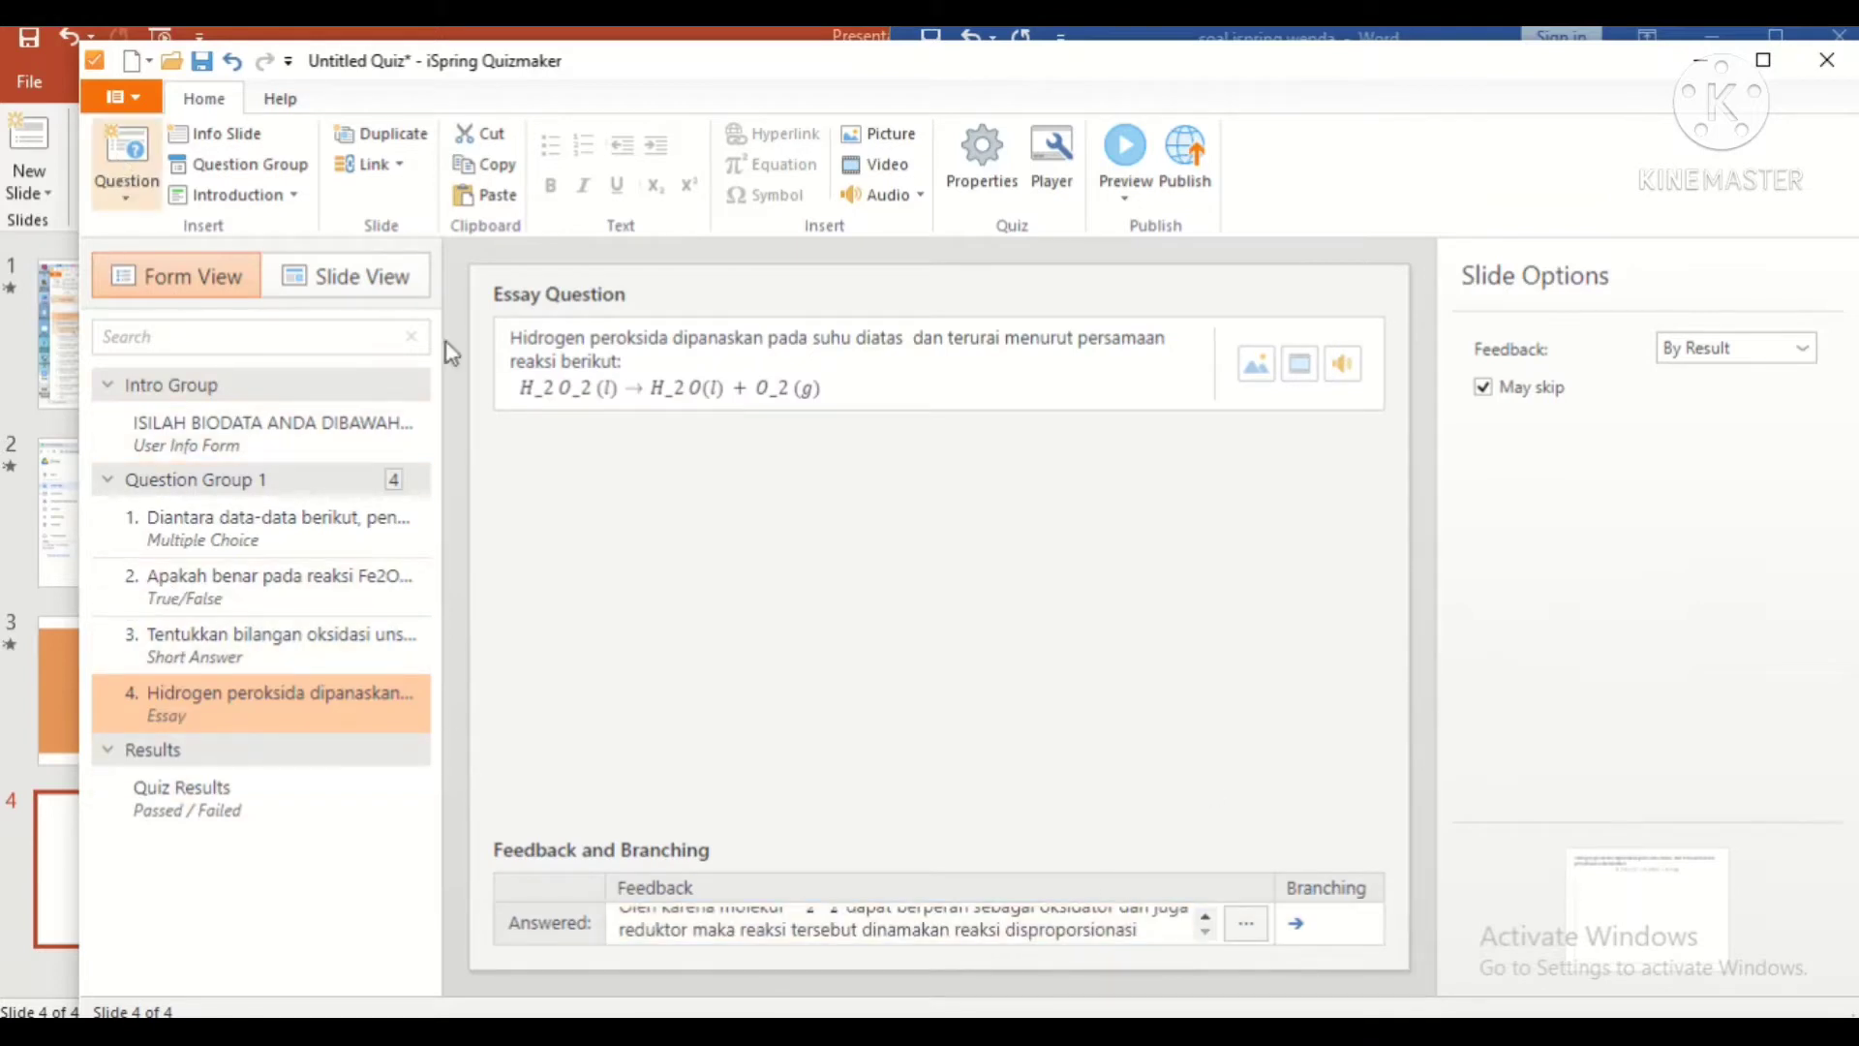
click(126, 160)
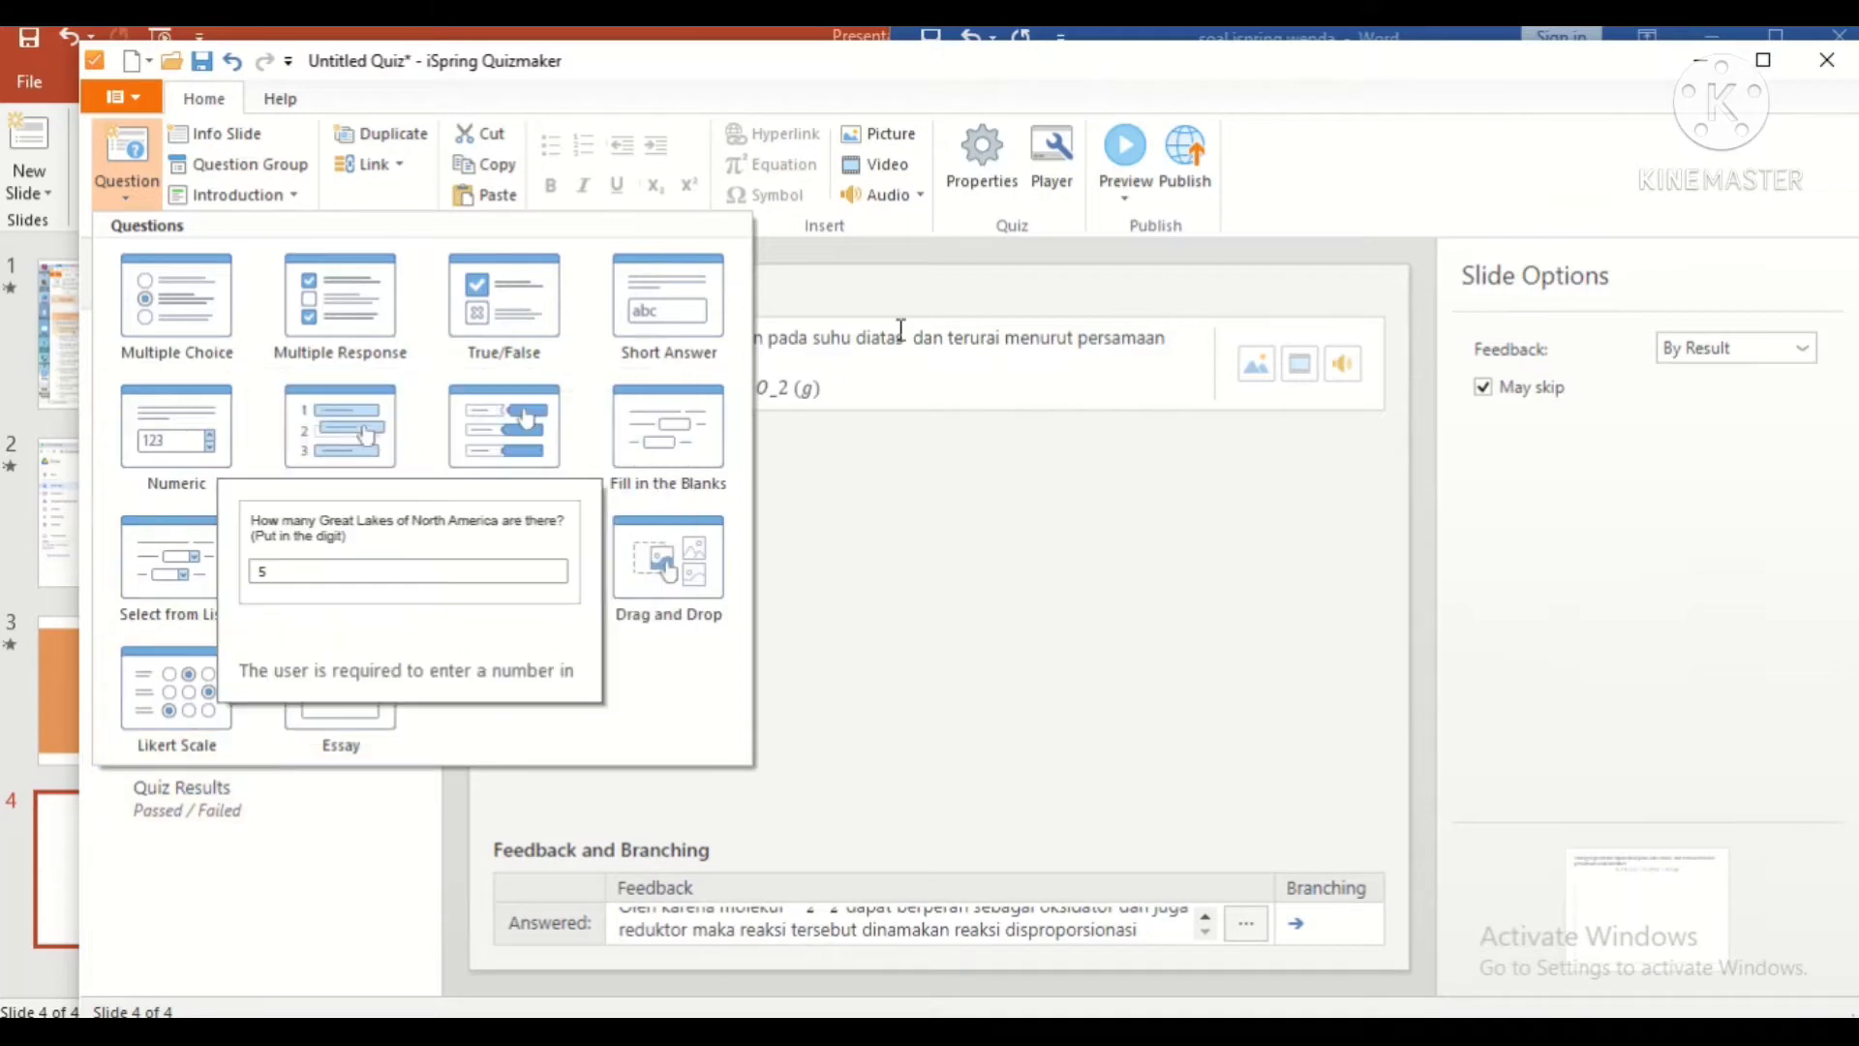
Step: Paste the matching prompt from Word as the question text
key(Escape)
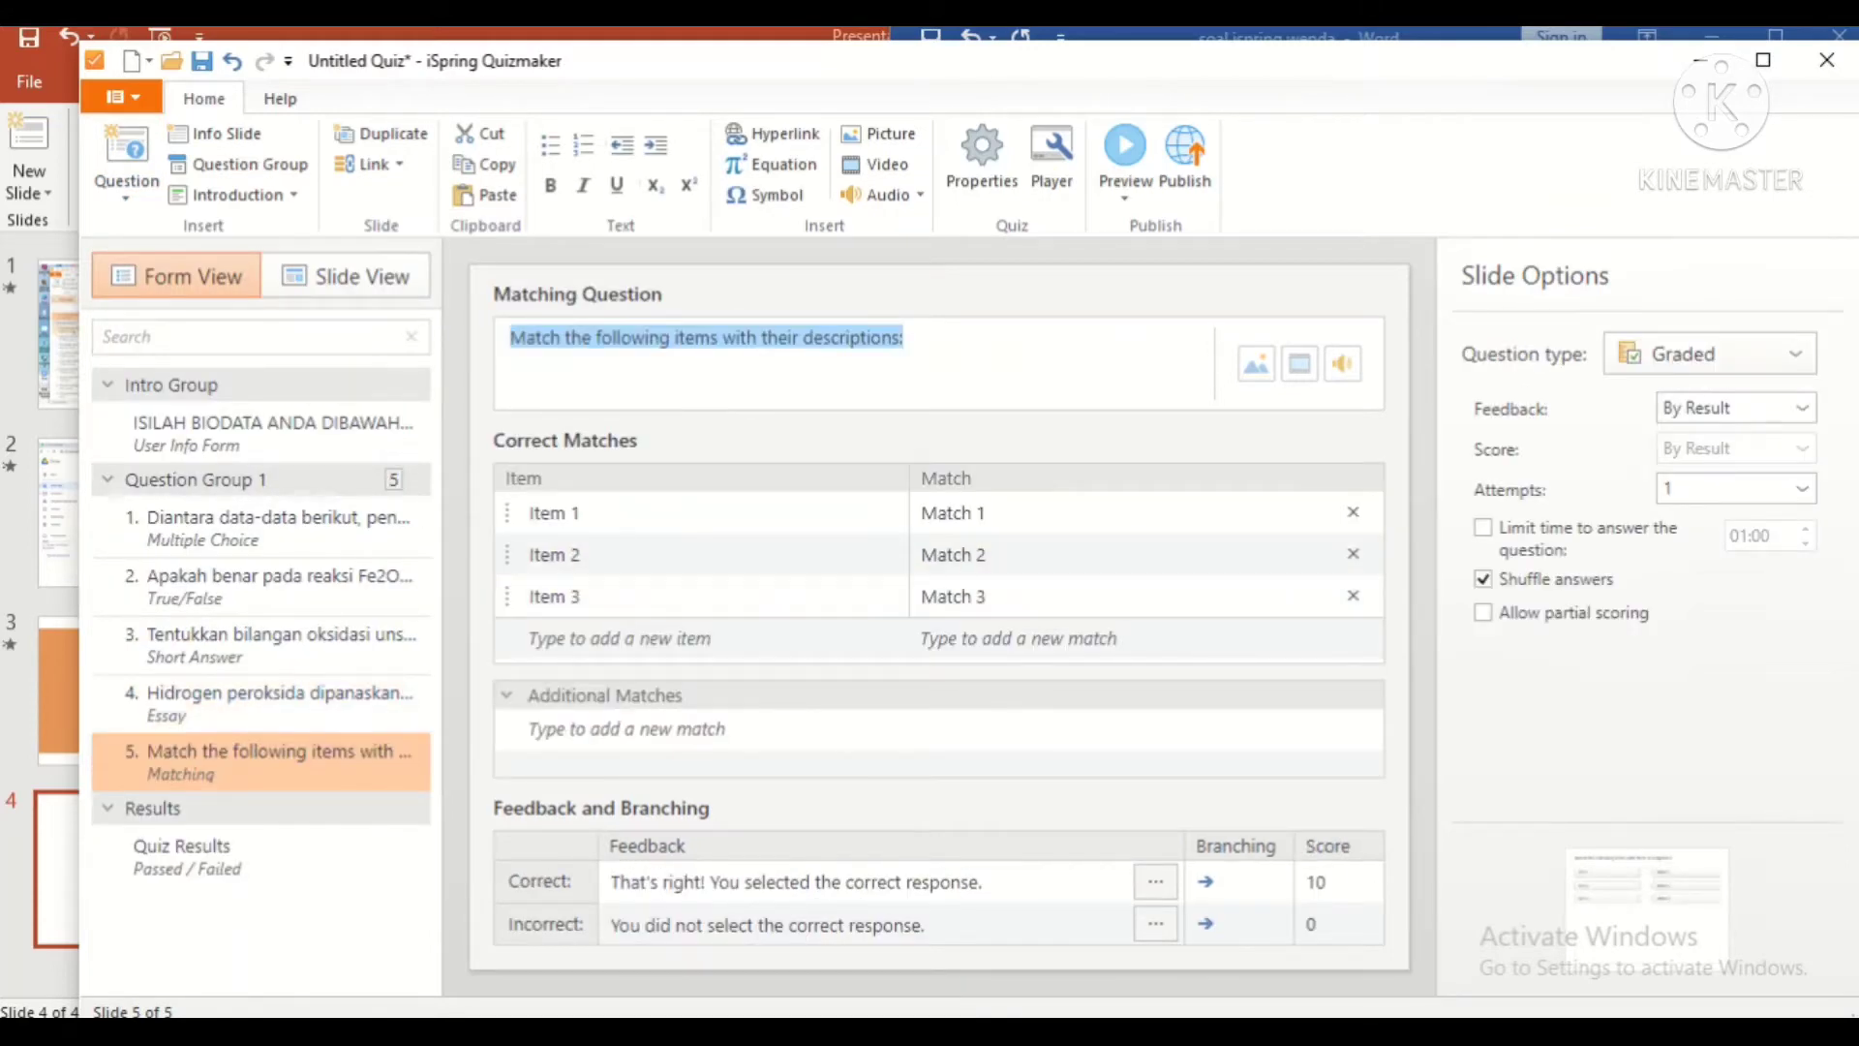
key(alt+Tab)
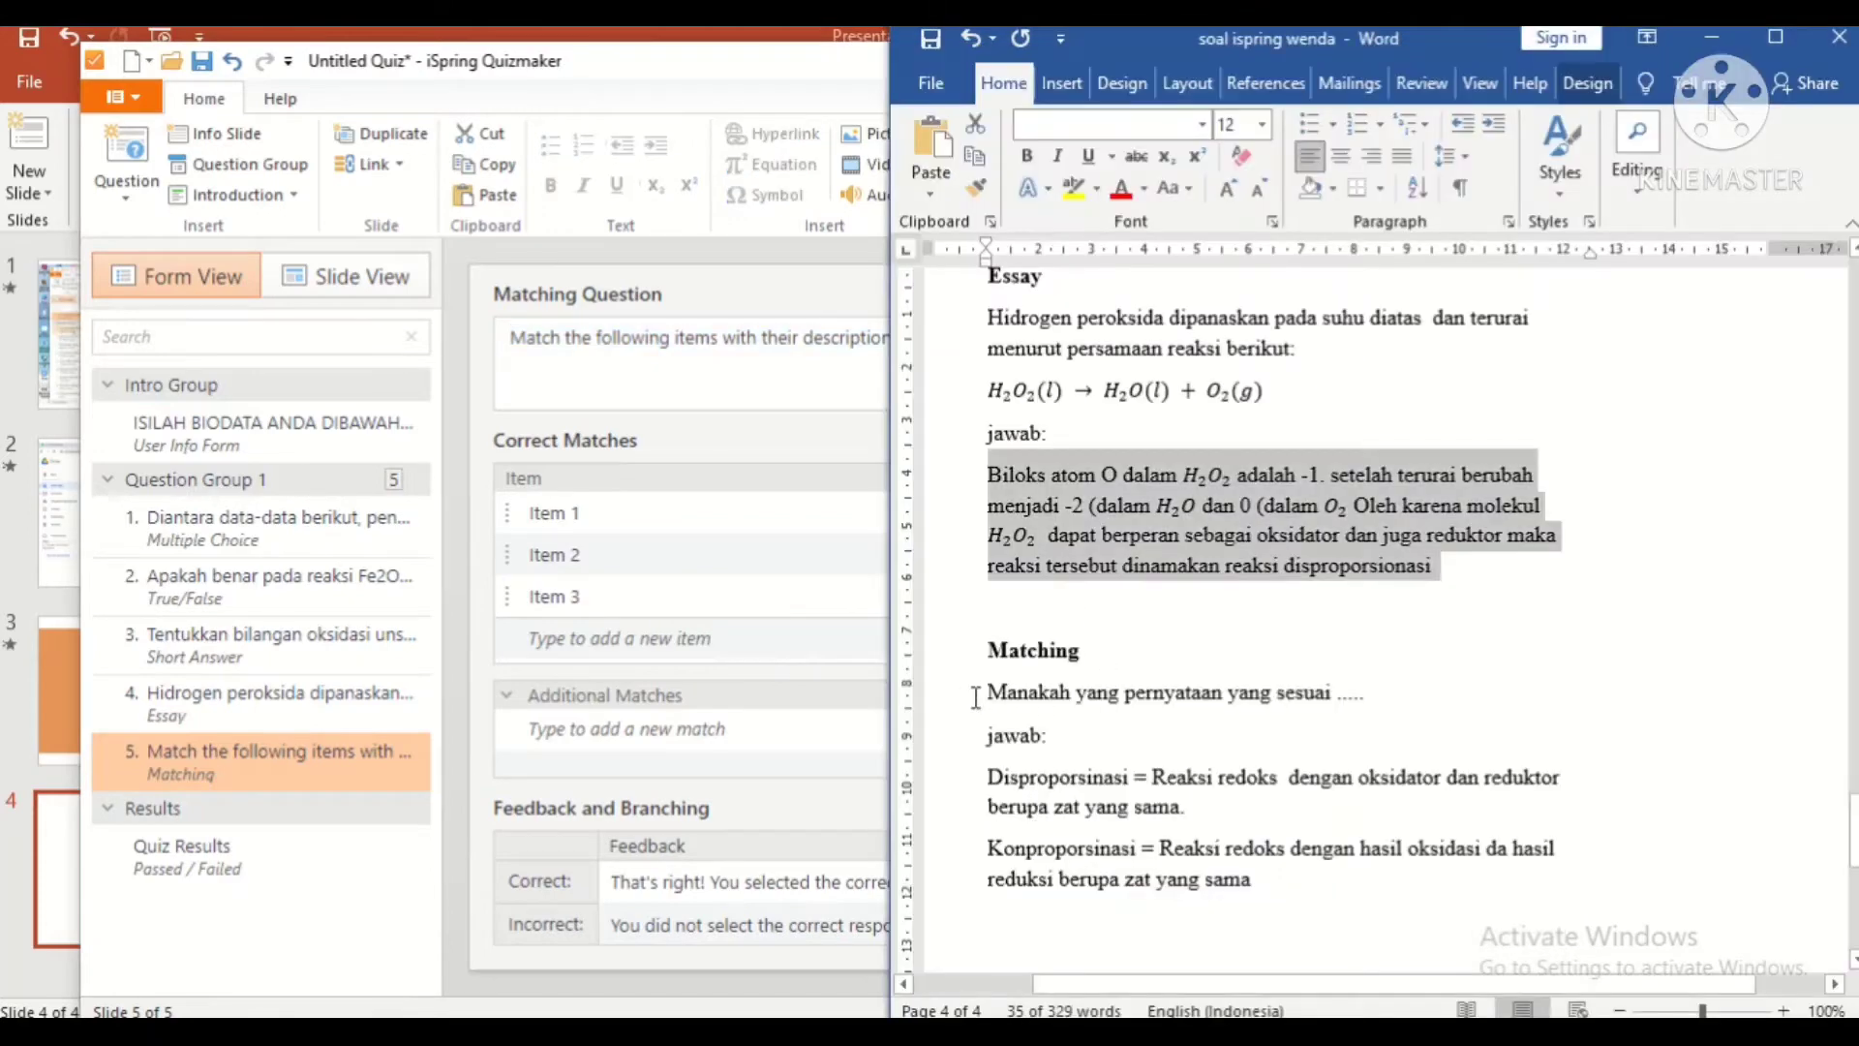
drag(982, 697, 1401, 689)
key(ctrl+c)
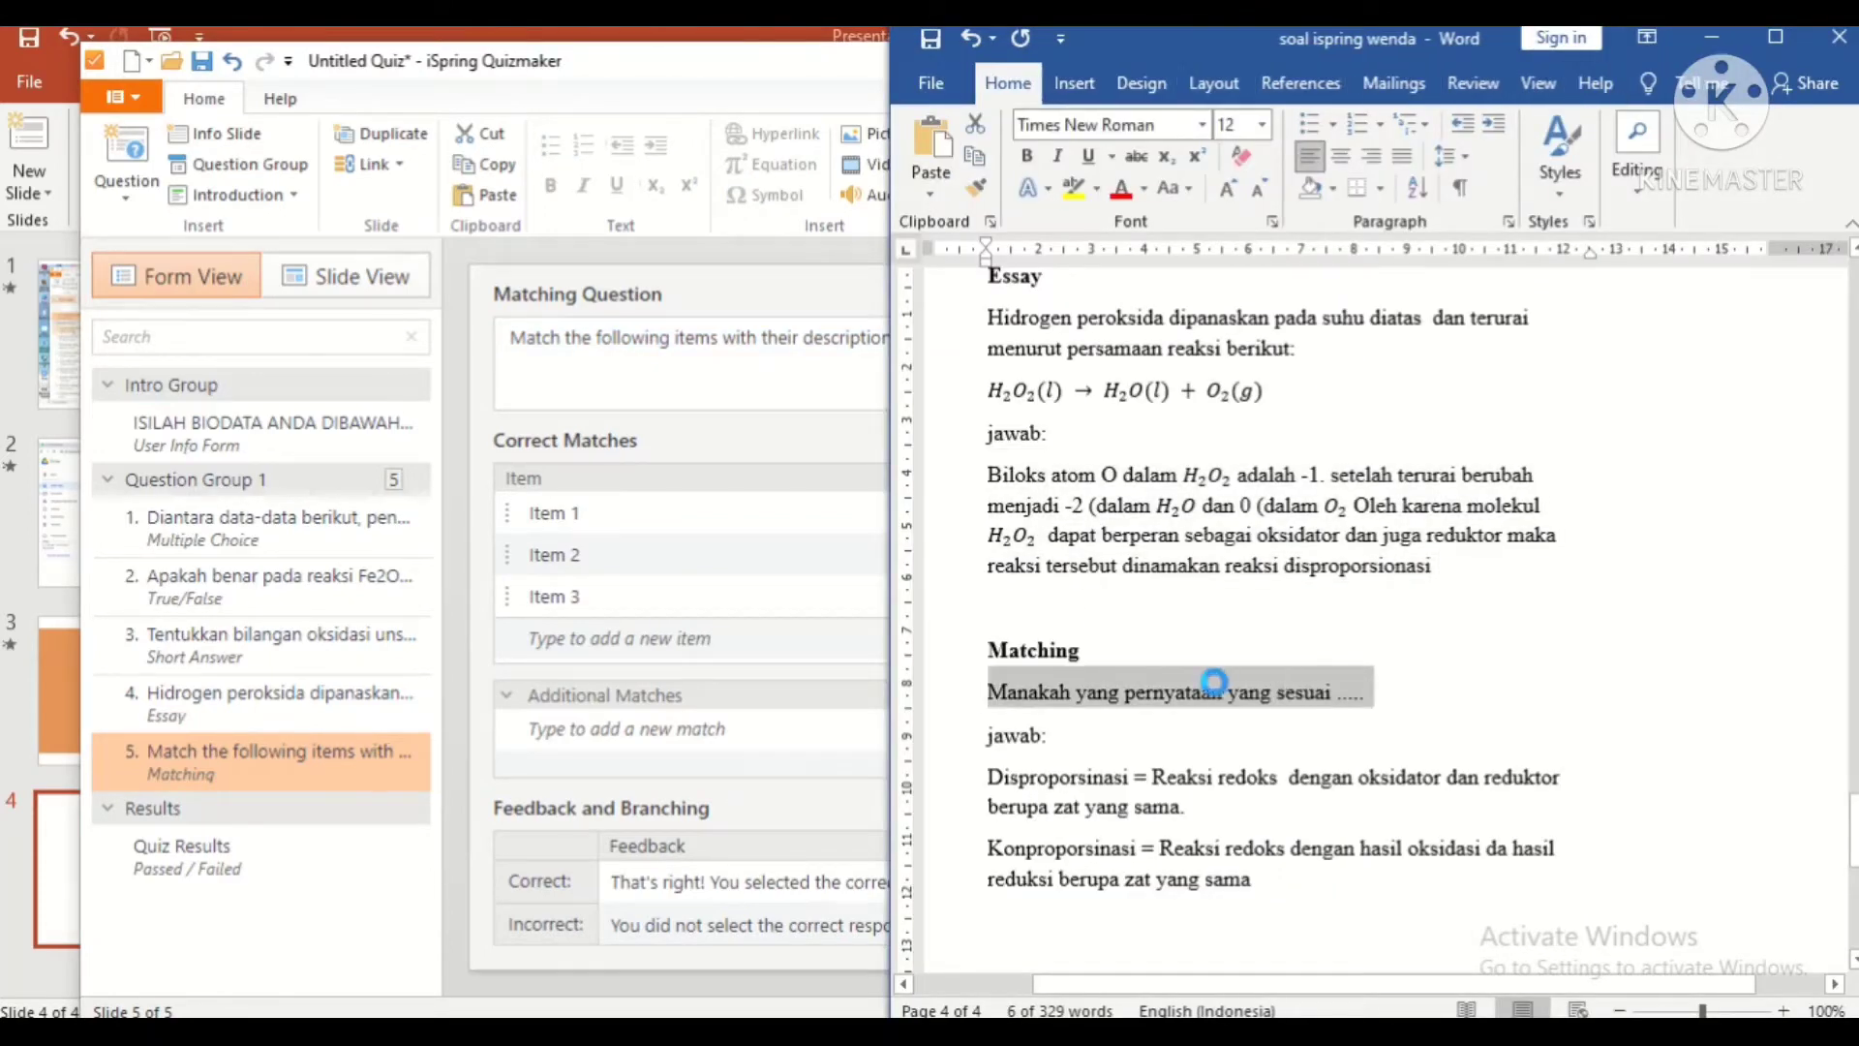
key(alt+Tab)
triple_click(911, 349)
key(ctrl+v)
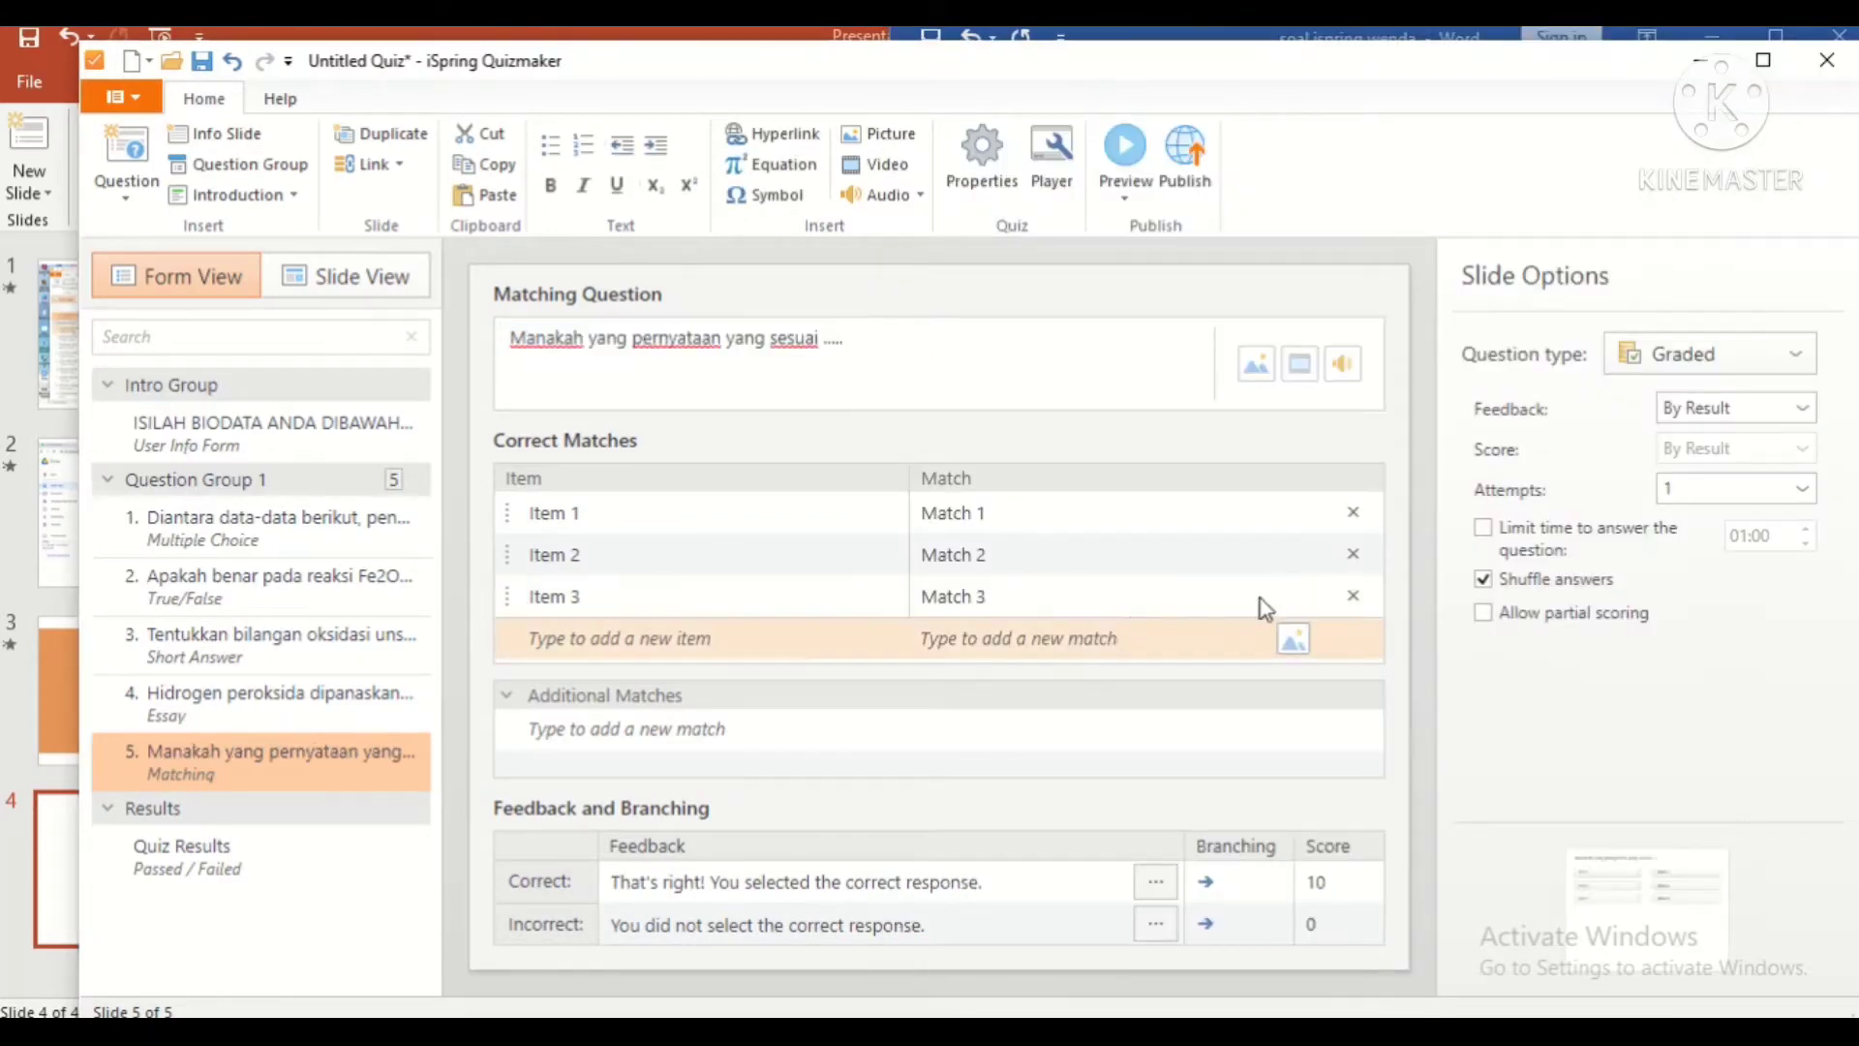
Step: Delete the third pair and paste Disproporsinasi from Word as the first item
click(1353, 594)
key(alt+Tab)
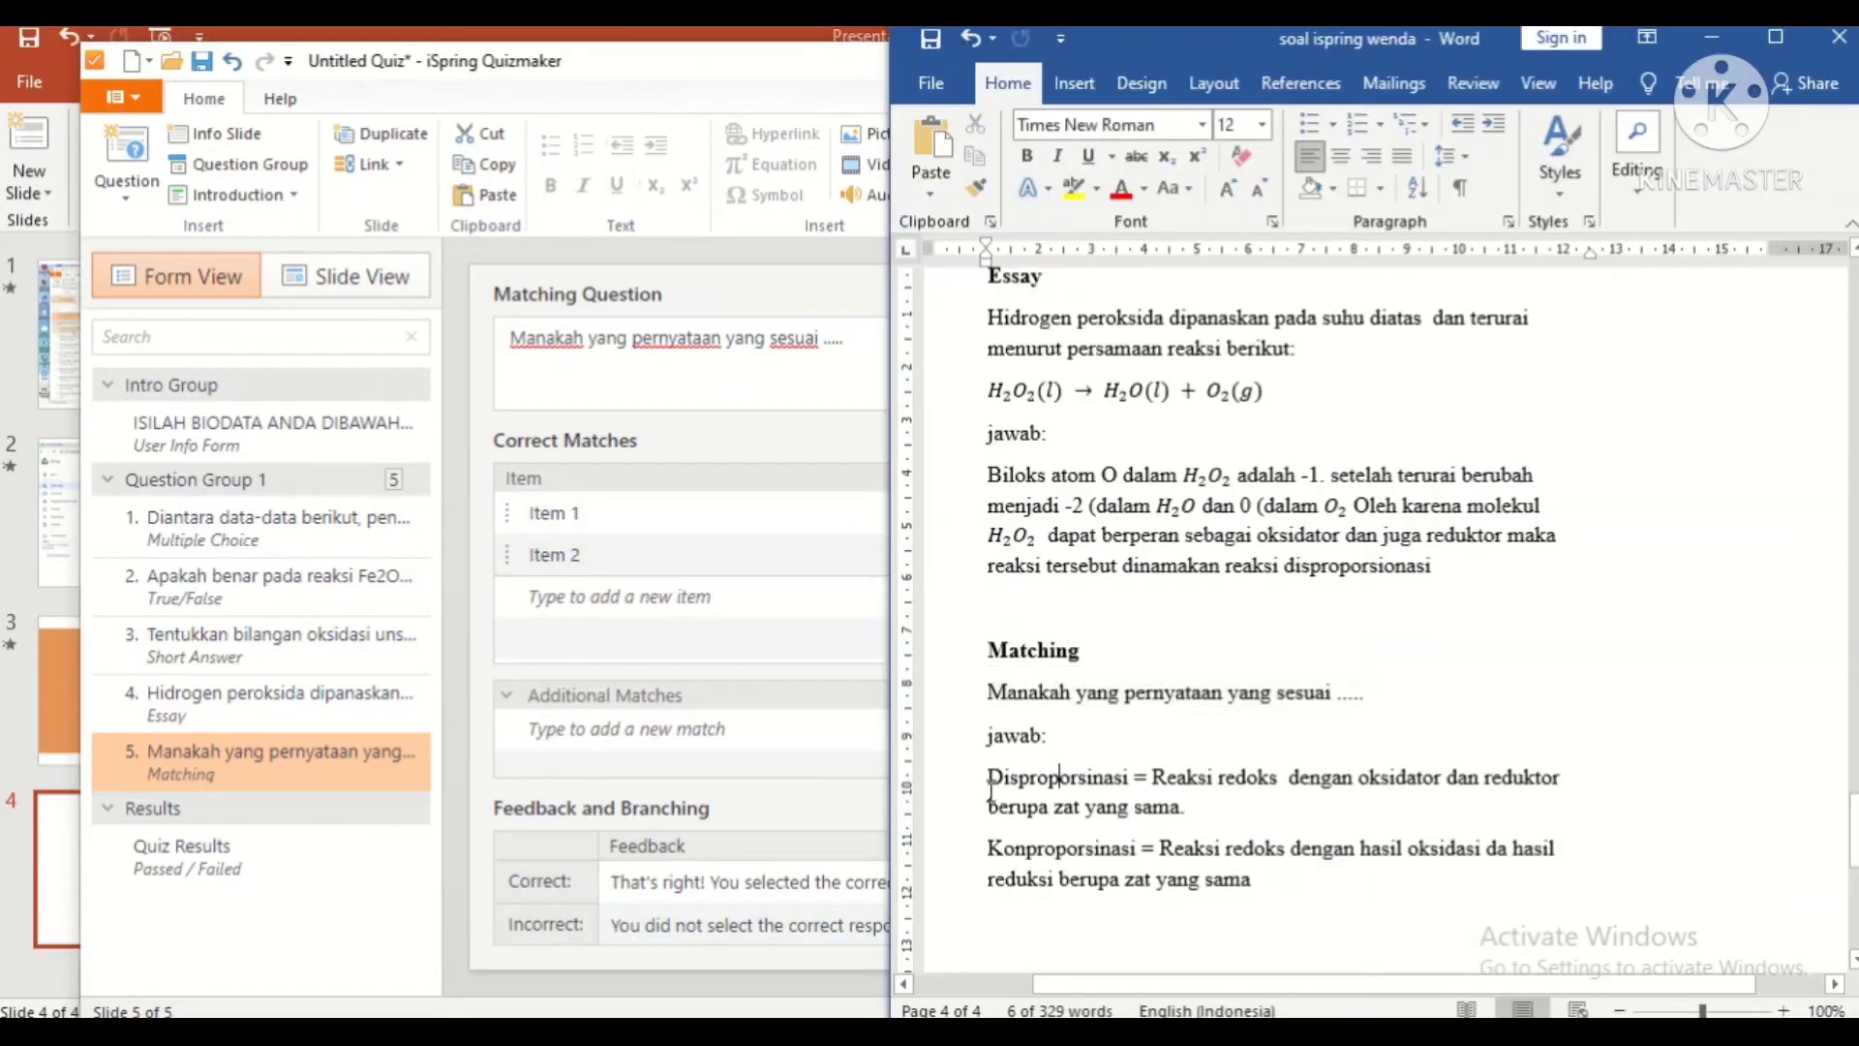
double_click(1139, 777)
key(alt+Tab)
click(628, 519)
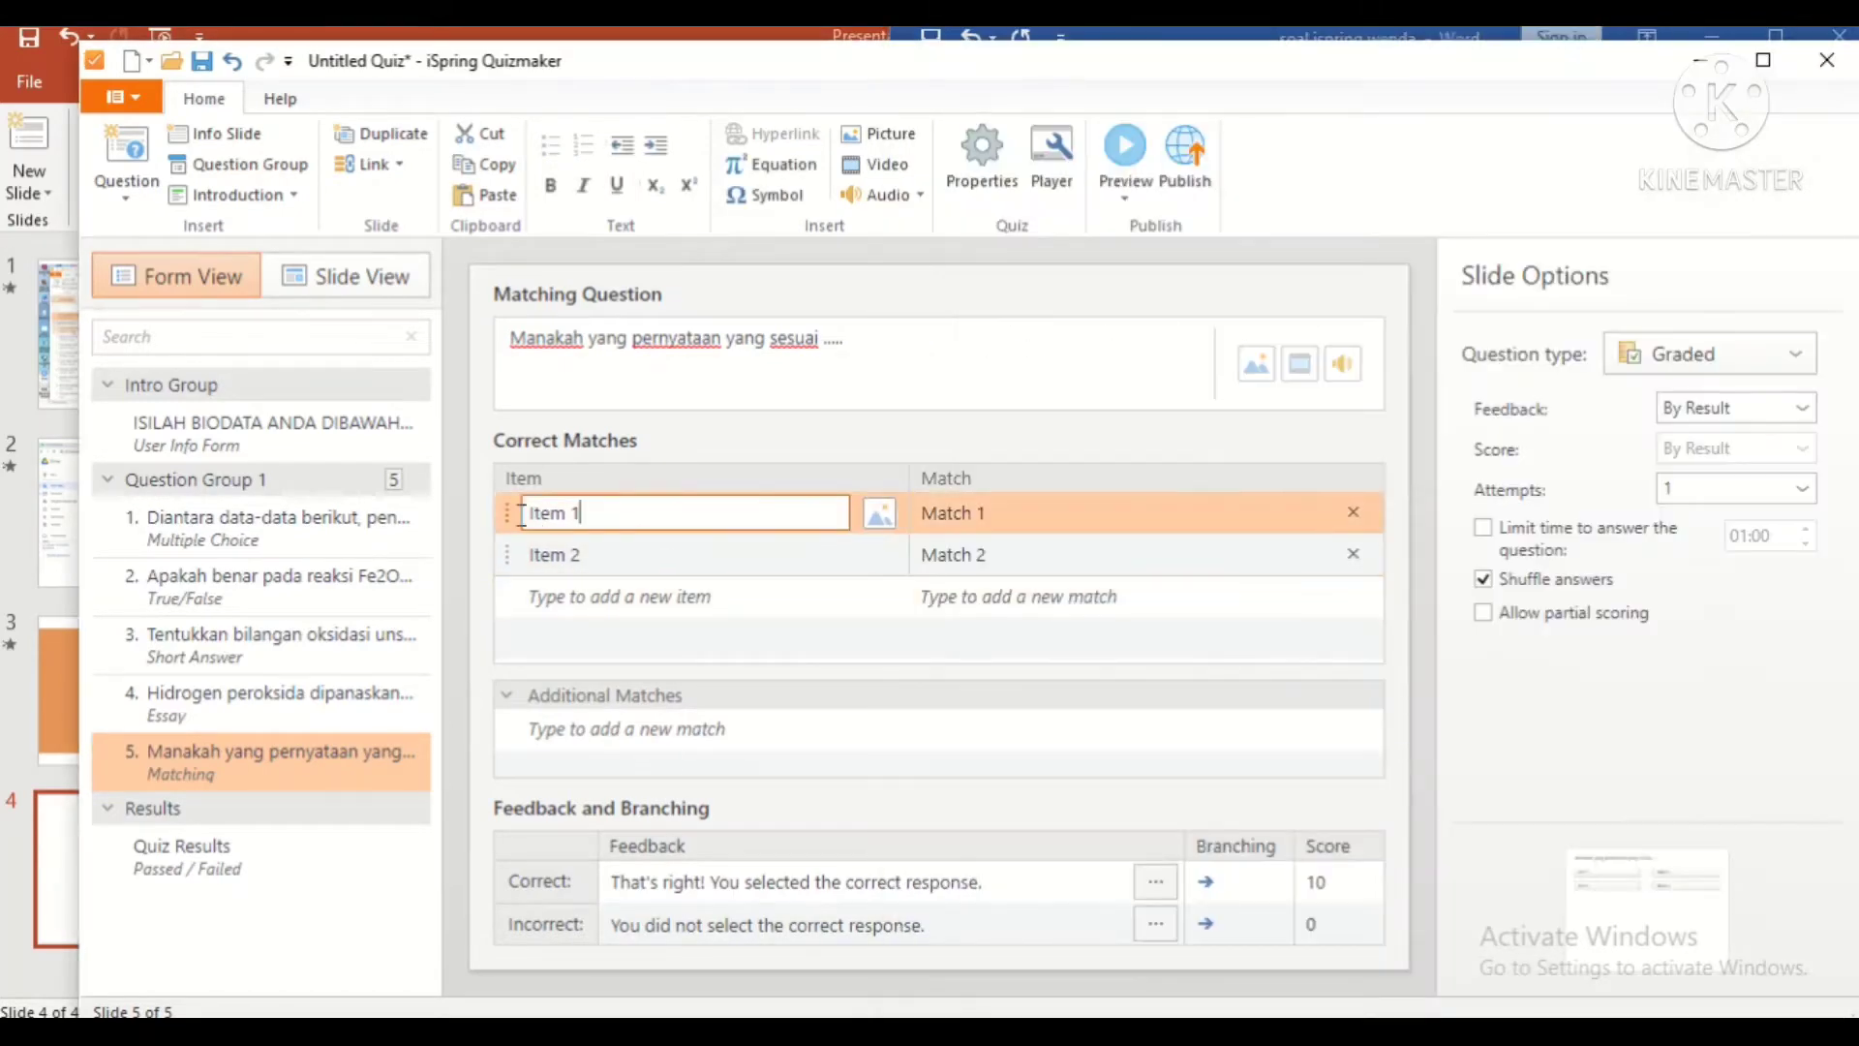
key(ctrl+a)
key(ctrl+v)
Step: Paste Konproporsinasi from Word as the second item
key(alt+Tab)
double_click(997, 839)
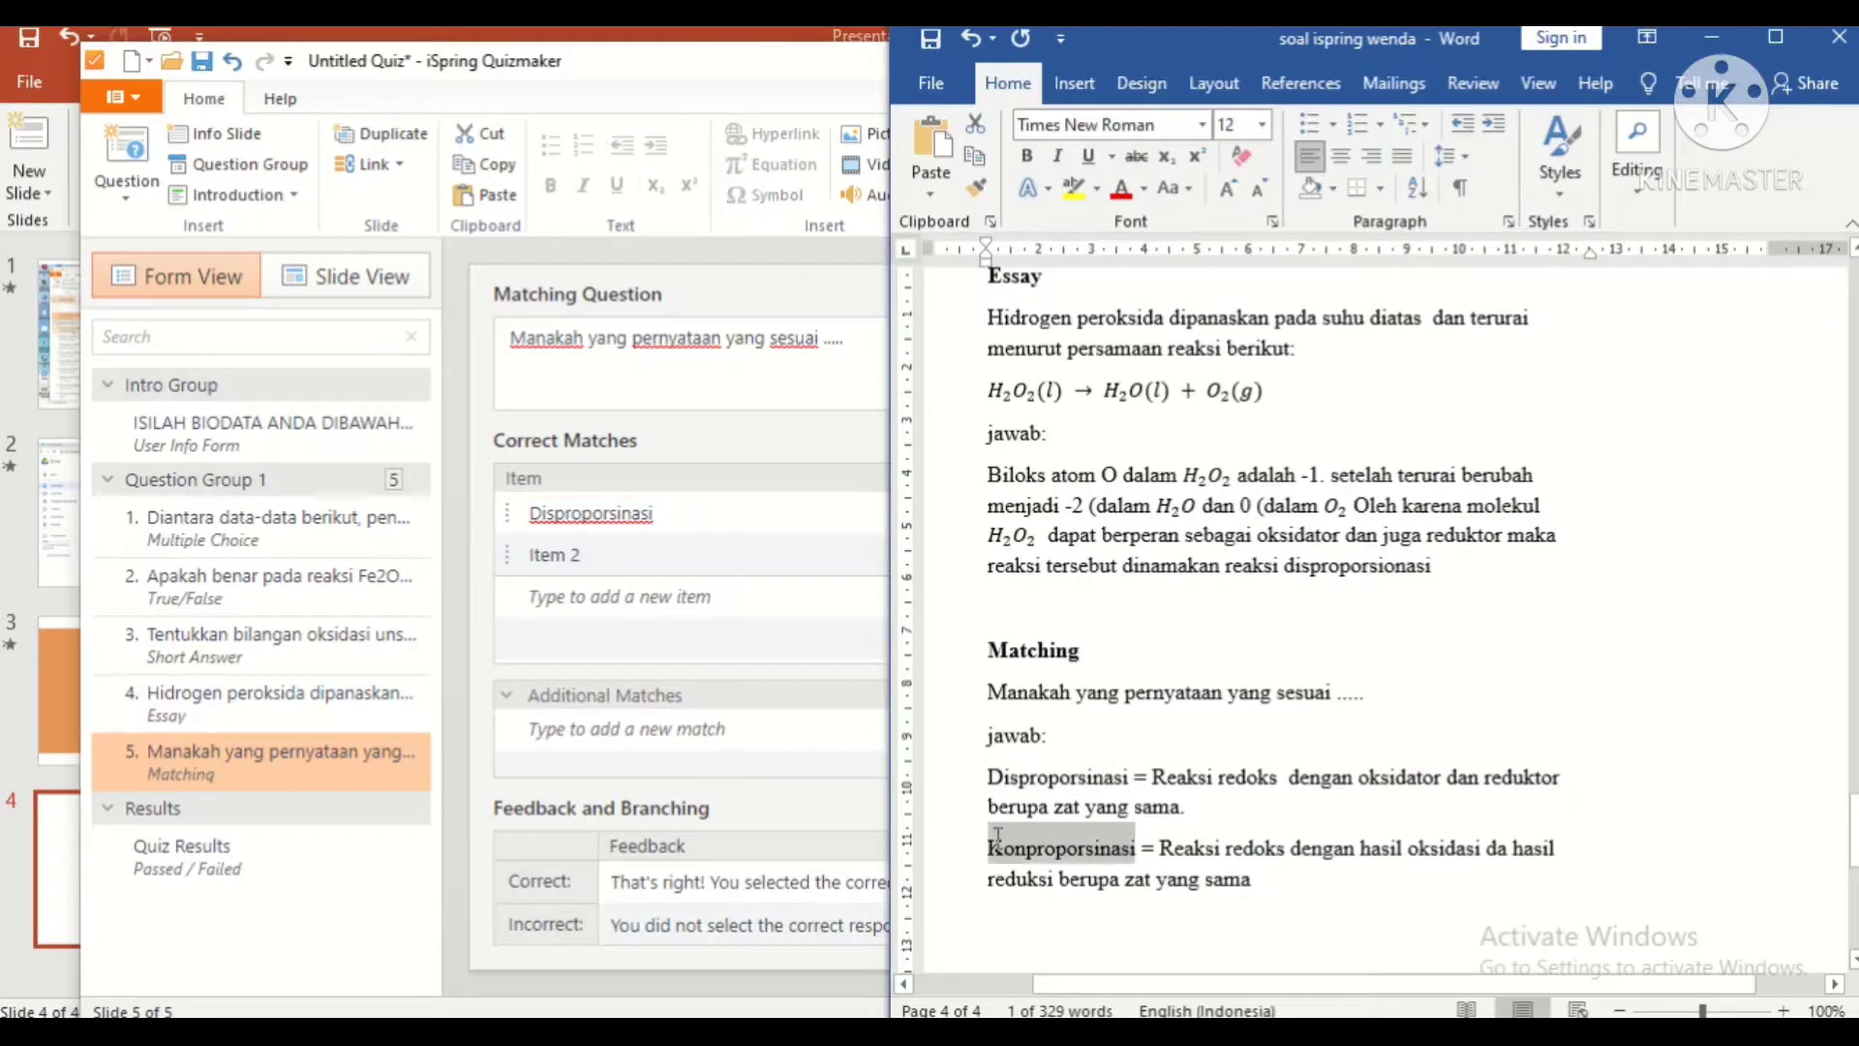
key(alt+Tab)
click(697, 560)
key(ctrl+a)
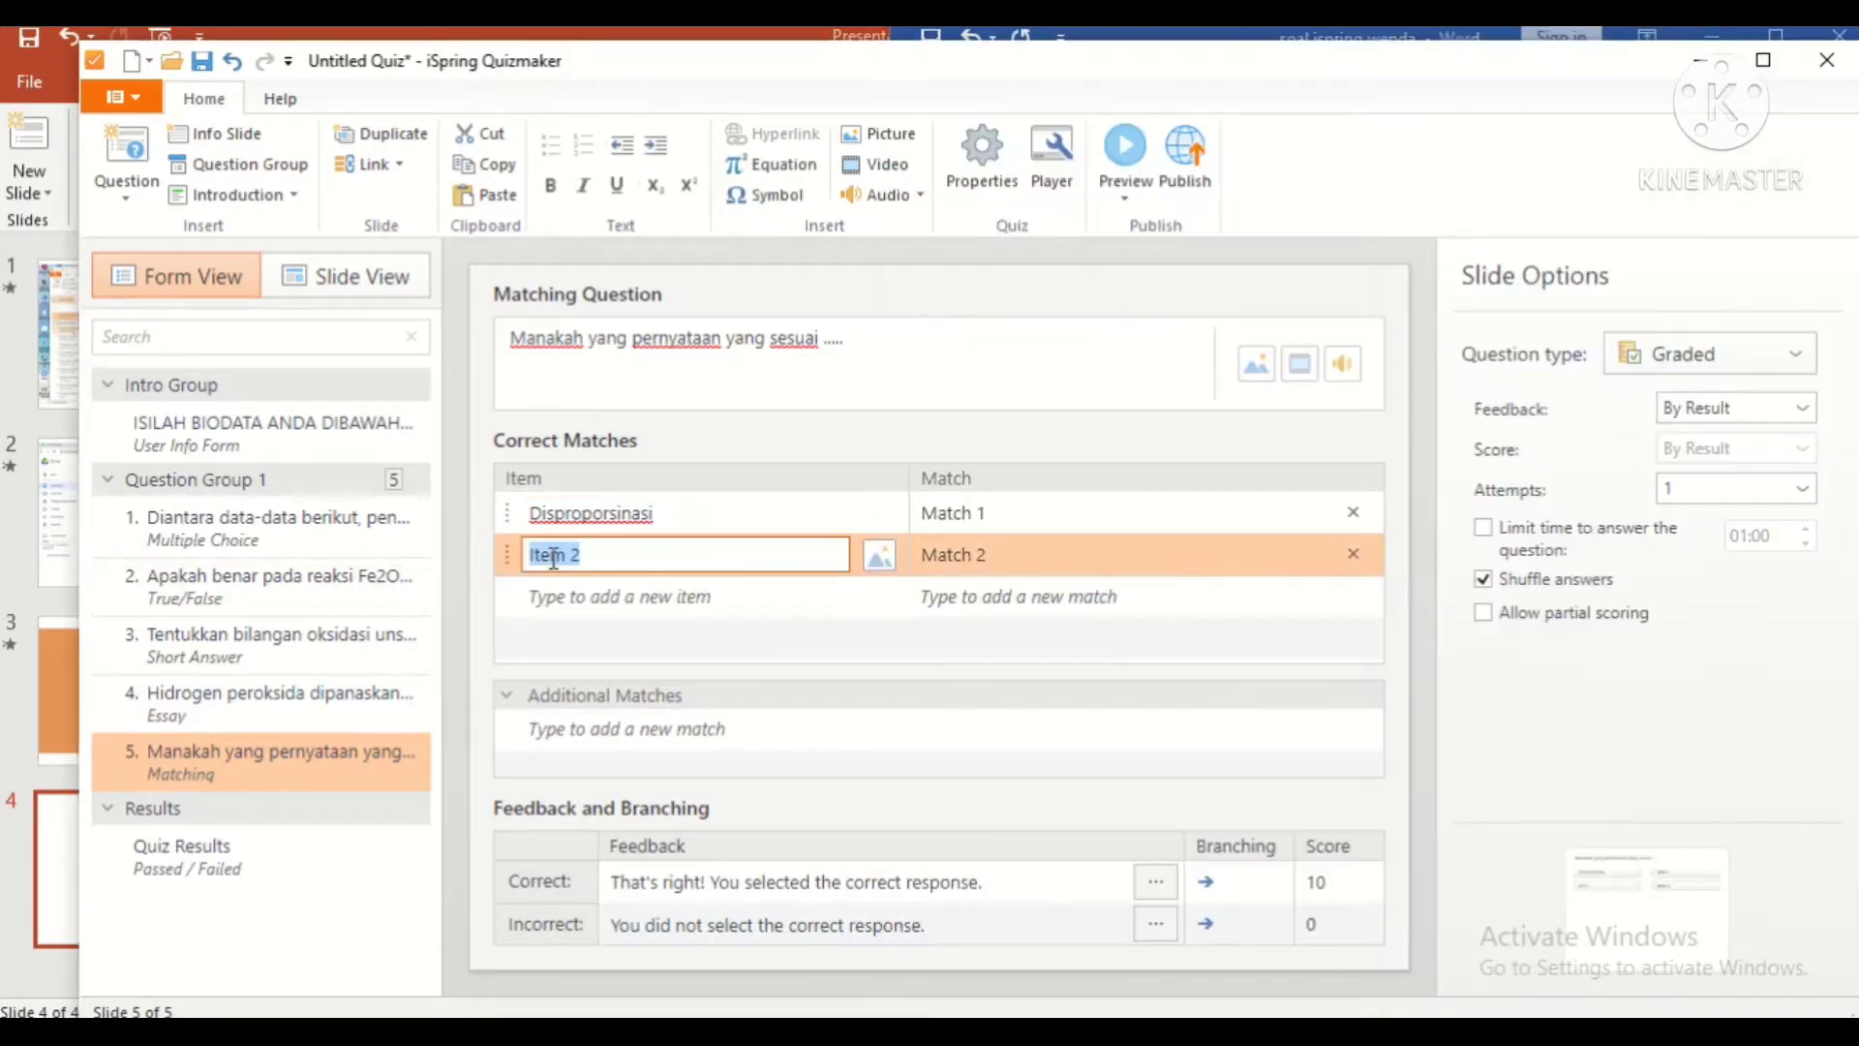
key(ctrl+v)
Step: Paste the Disproporsinasi redox definition from Word as its match
key(alt+Tab)
drag(1152, 777, 1200, 825)
key(ctrl+c)
key(alt+Tab)
click(918, 524)
key(ctrl+a)
key(ctrl+v)
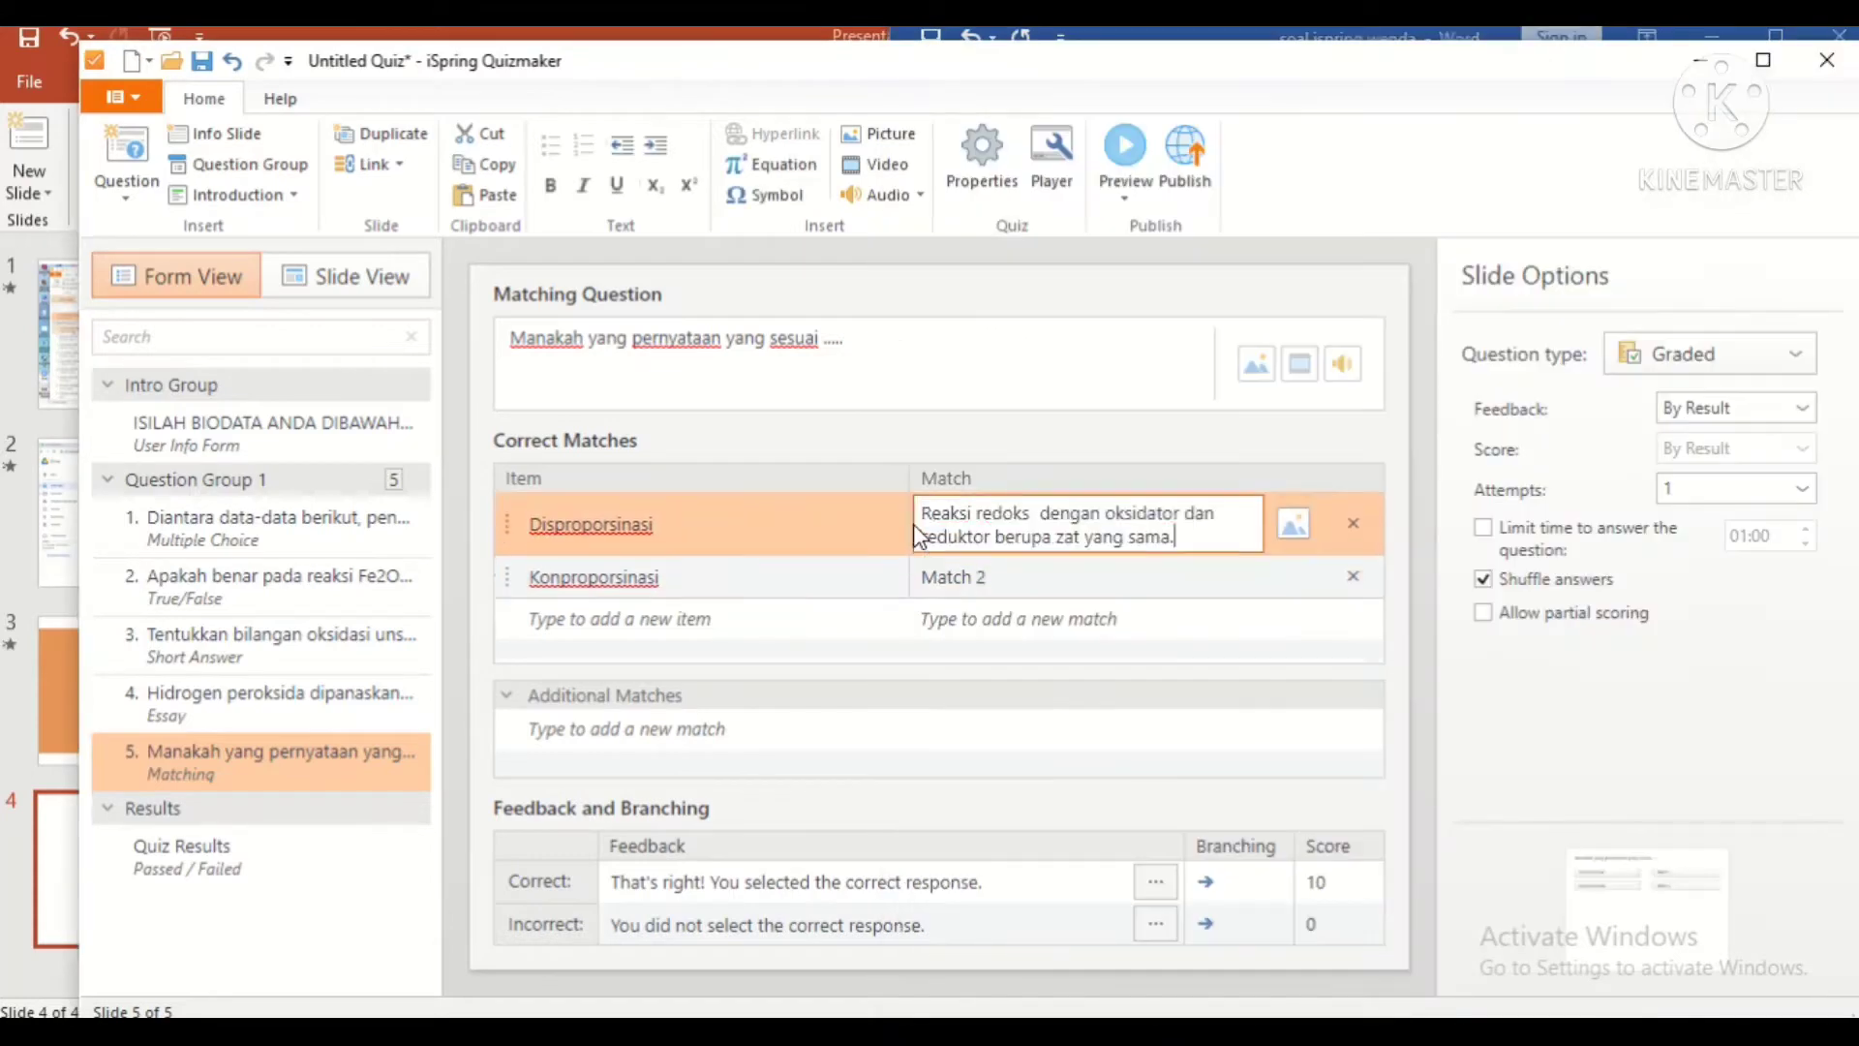
Step: Paste the Konproporsinasi redox definition from Word as its match
key(alt+Tab)
drag(1160, 848, 1229, 905)
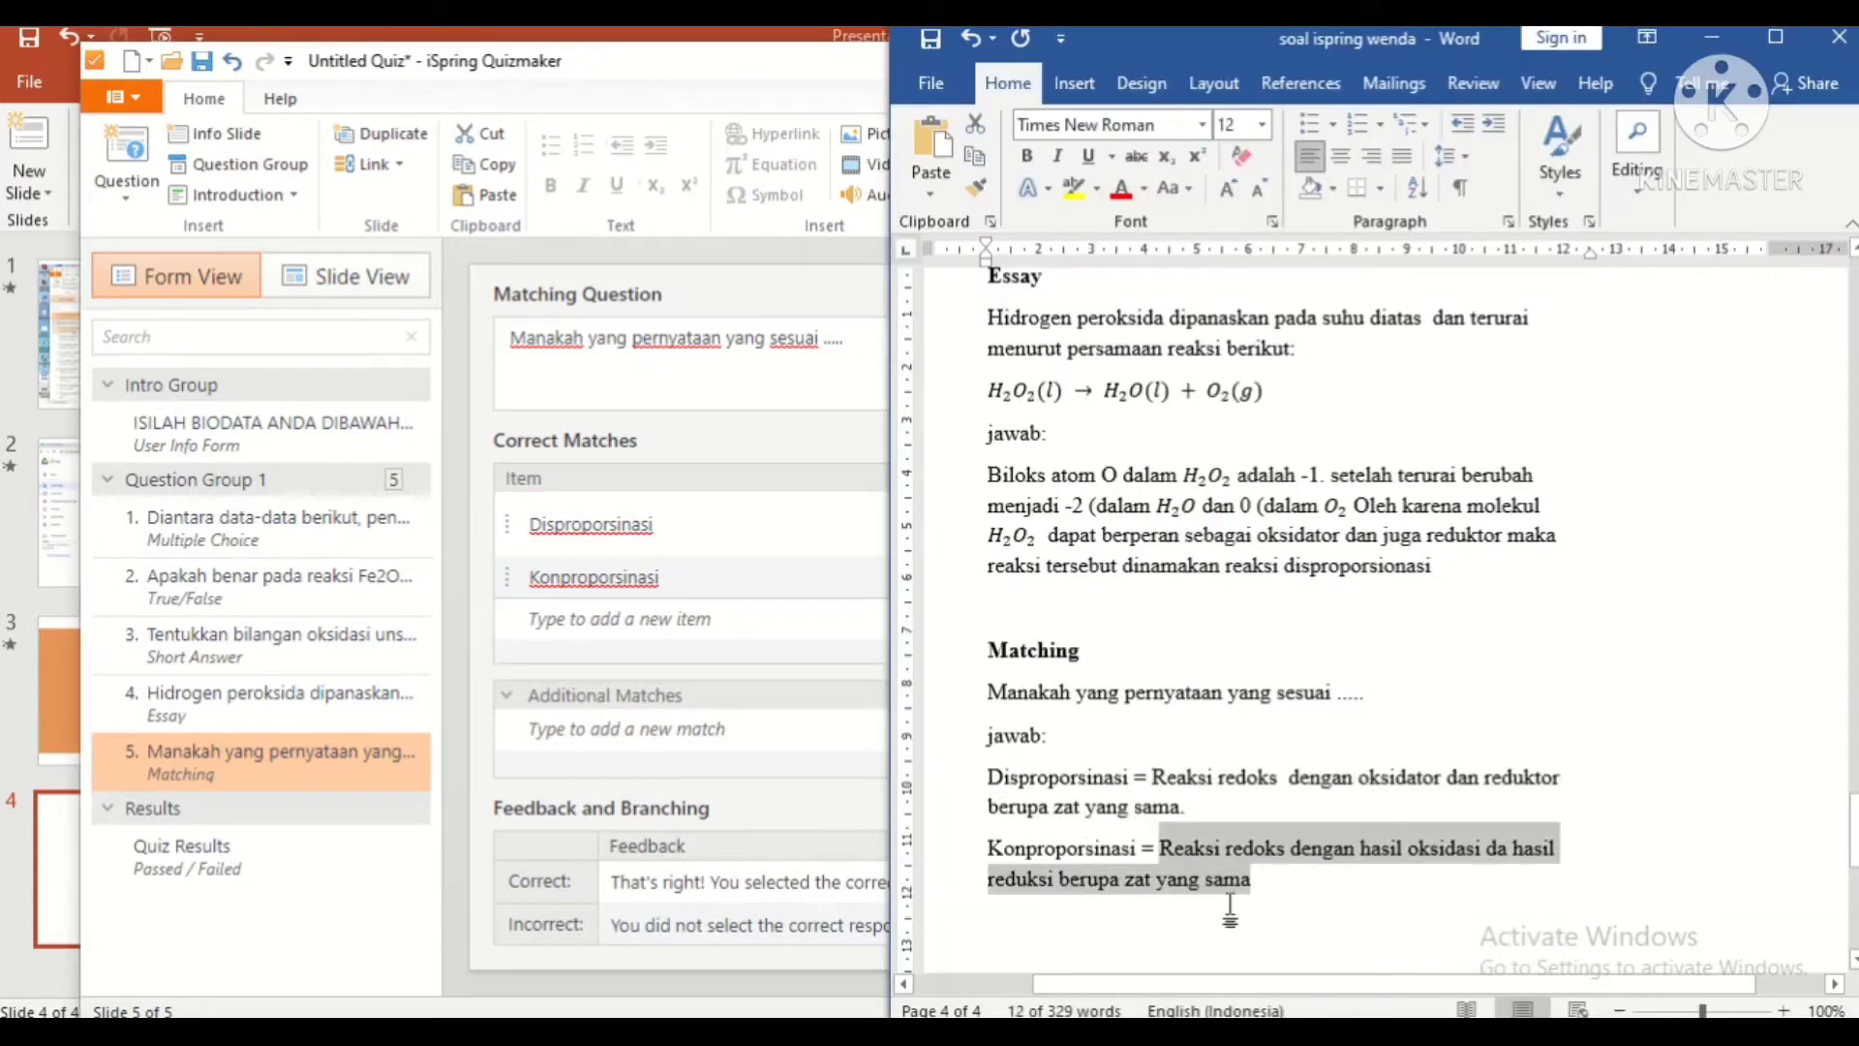
click(760, 772)
click(922, 577)
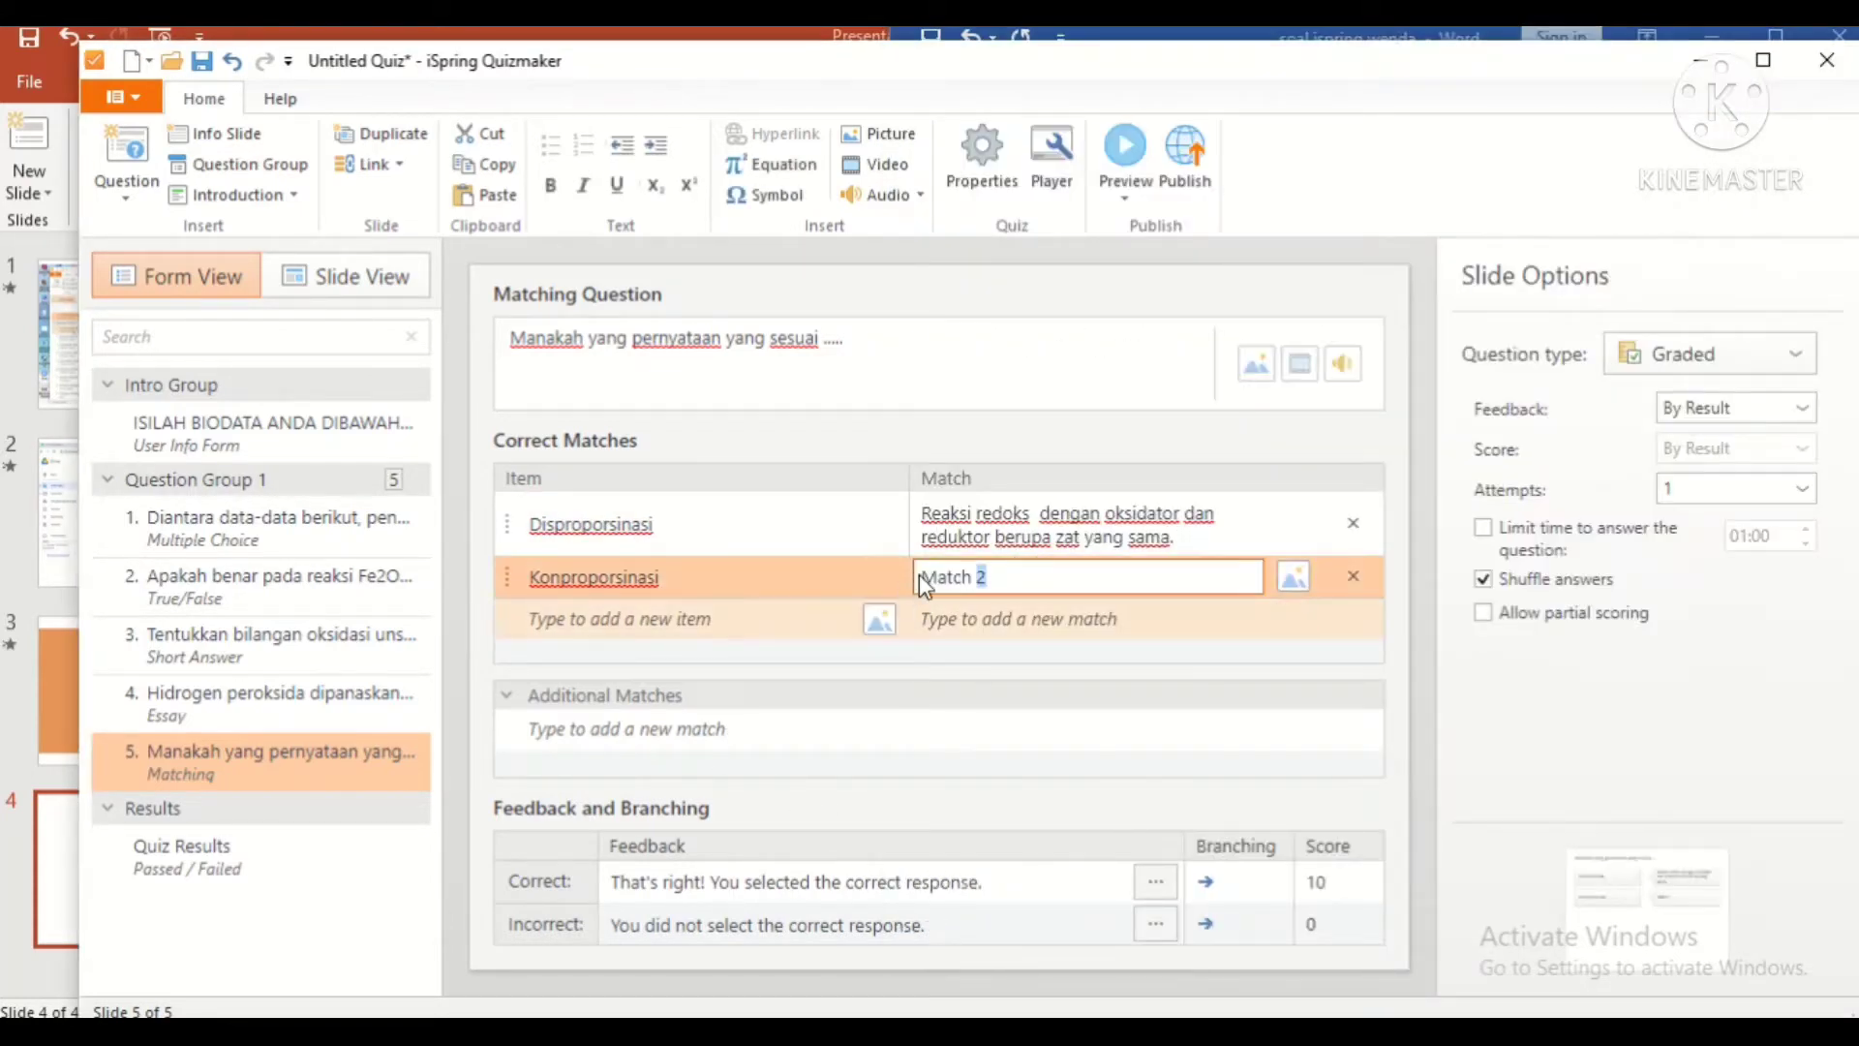
key(ctrl+a)
key(ctrl+v)
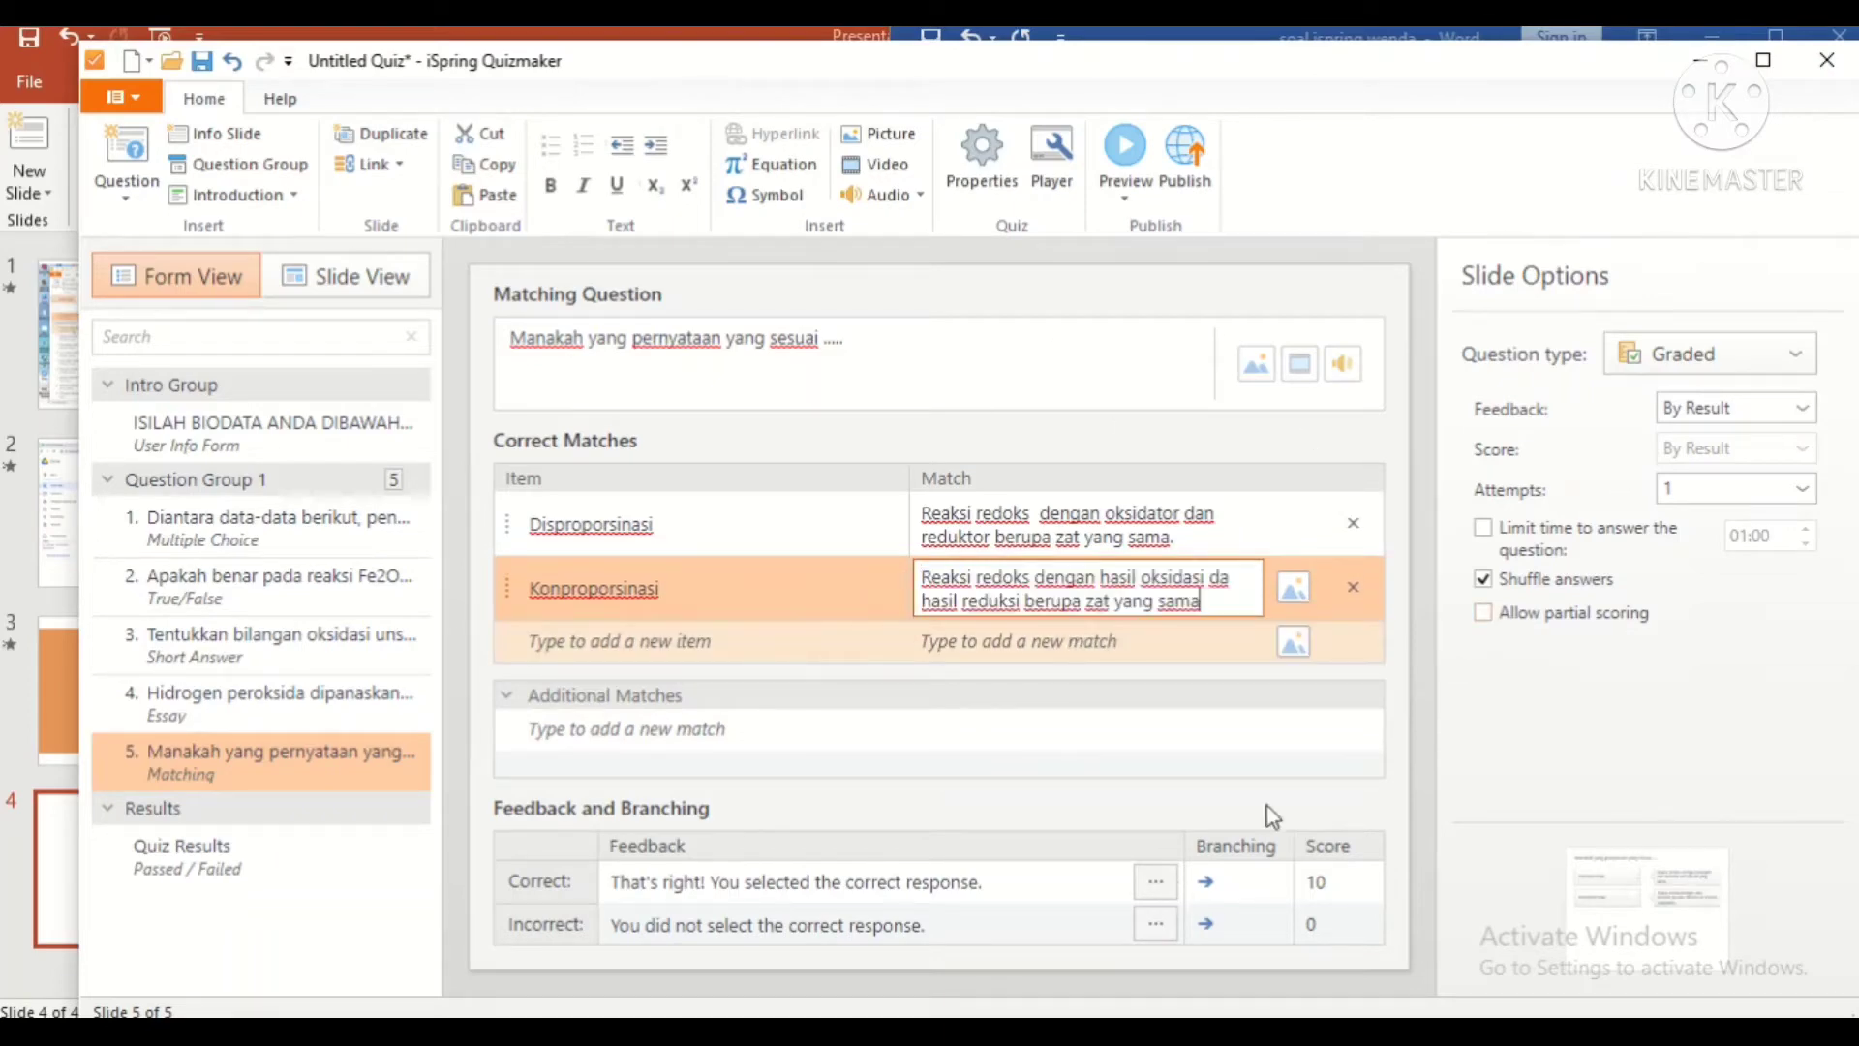
Step: Review the correct-answer feedback message and the incorrect-answer score
drag(923, 881, 883, 696)
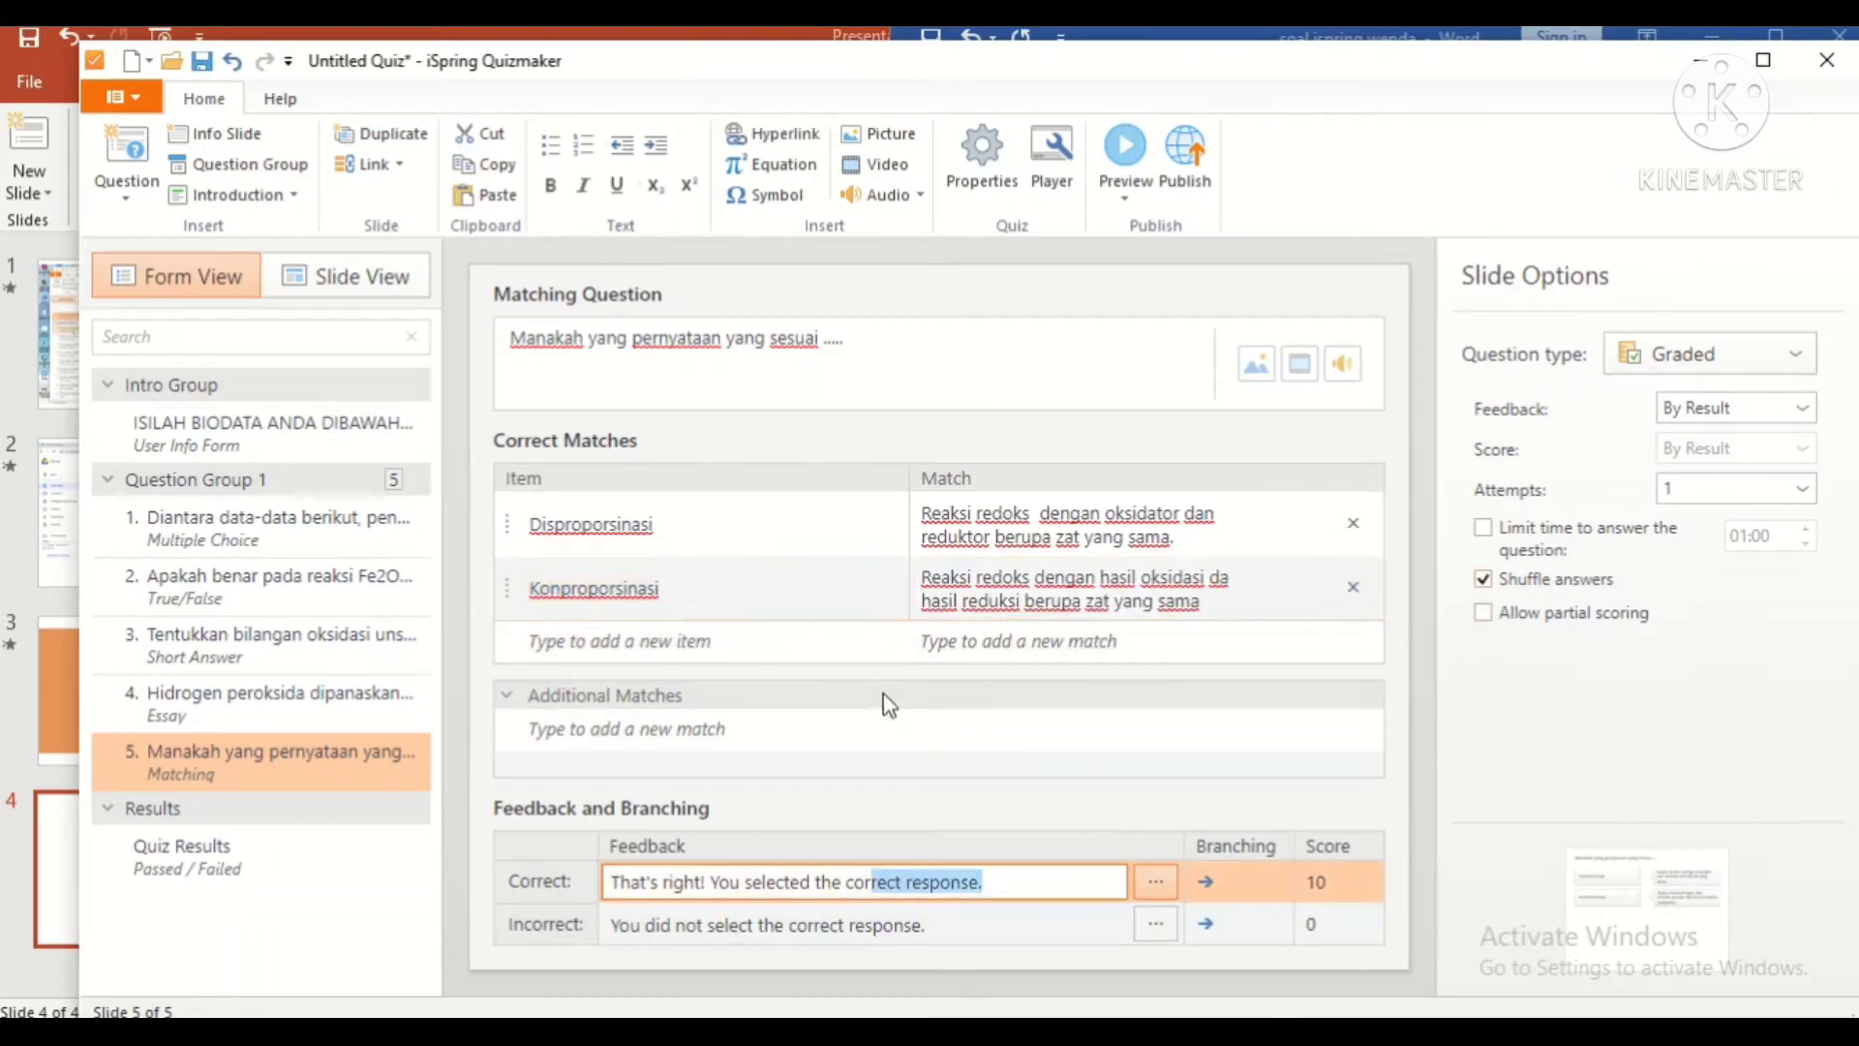
drag(1078, 884, 623, 872)
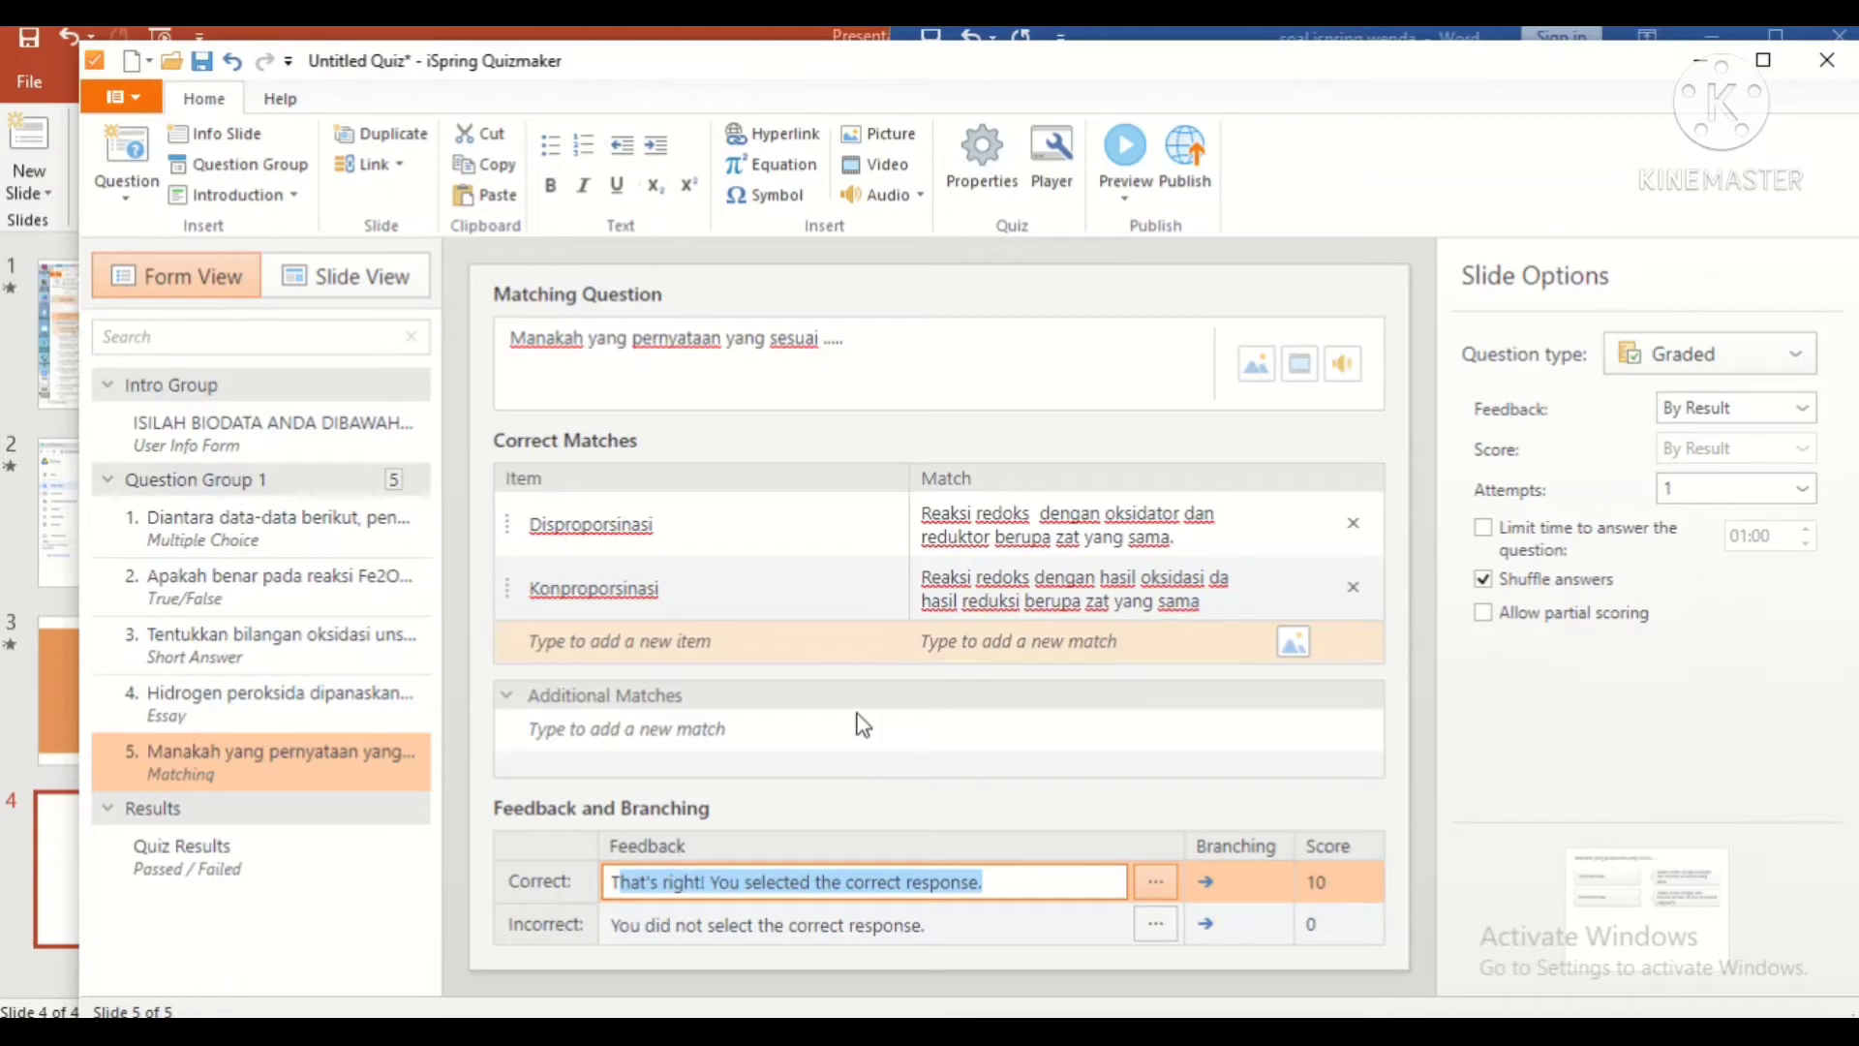
click(1341, 925)
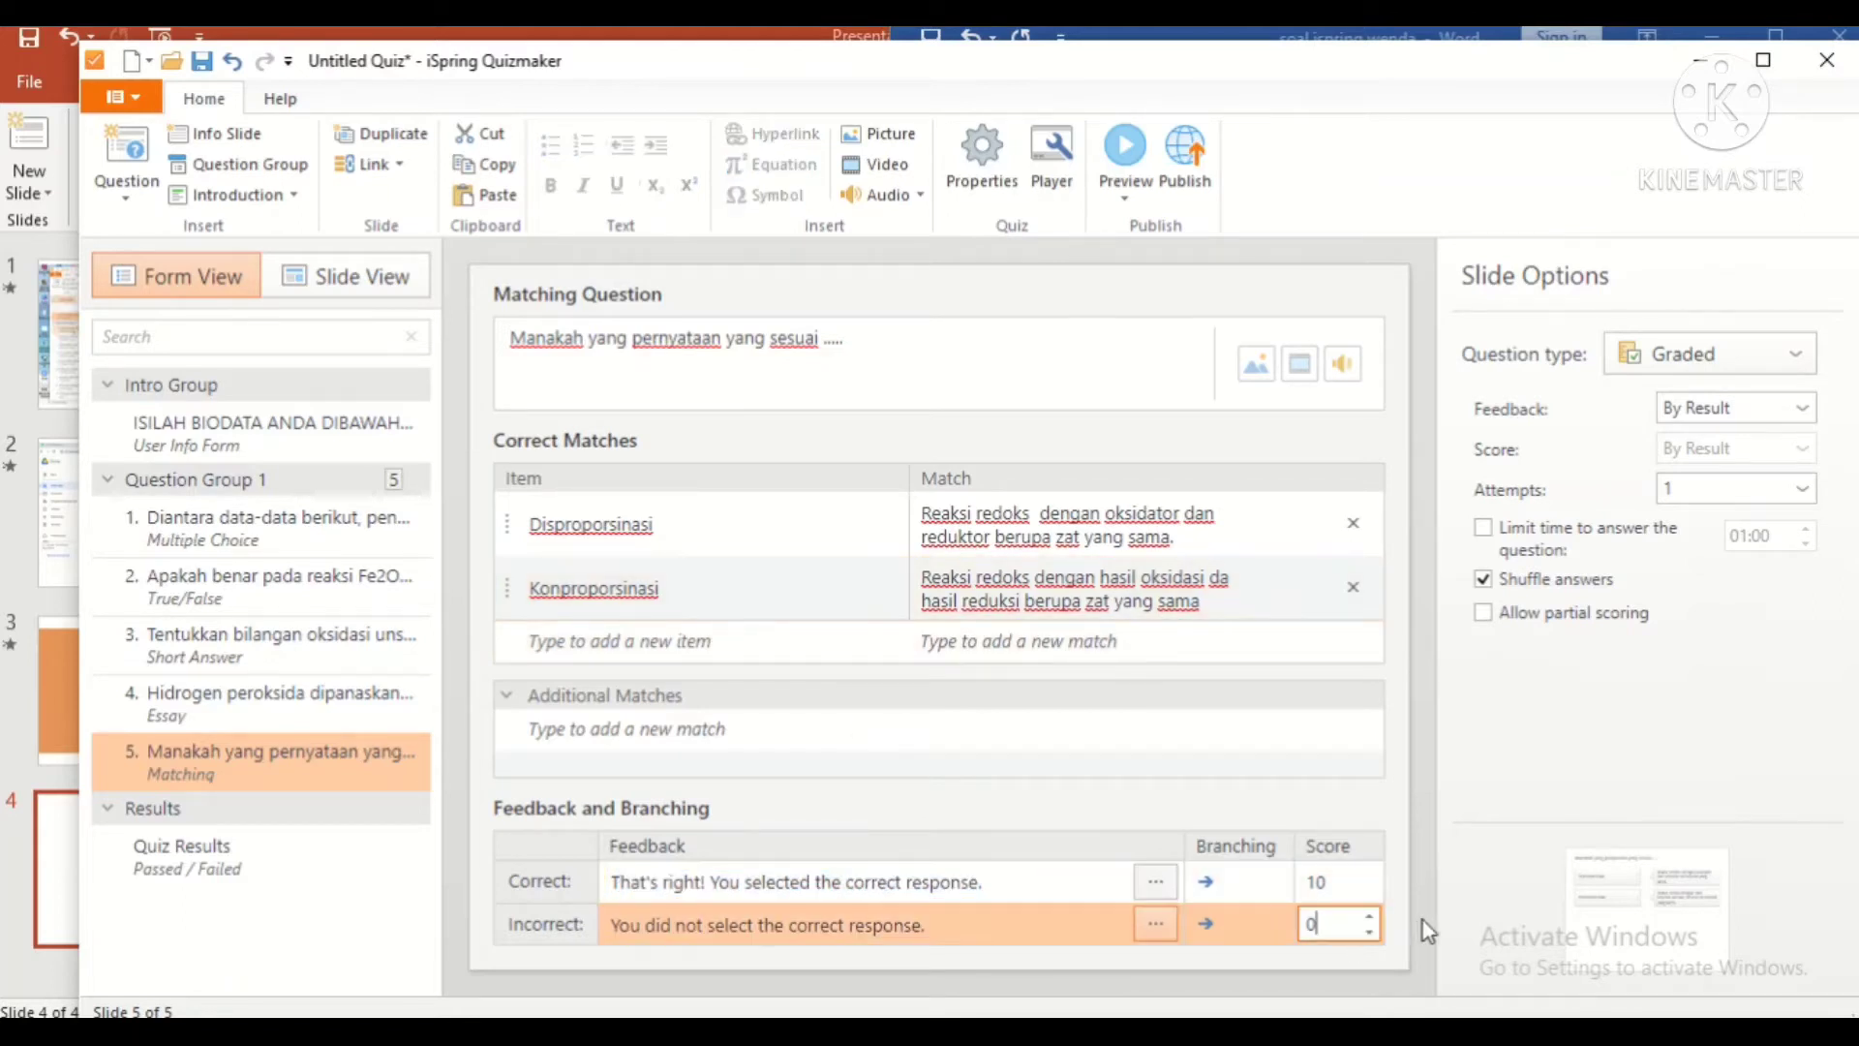
double_click(1372, 915)
Step: Show the ISILAH BIODATA ANDA DIBAWAH INI!!! user info form in Slide View with Design options
click(359, 431)
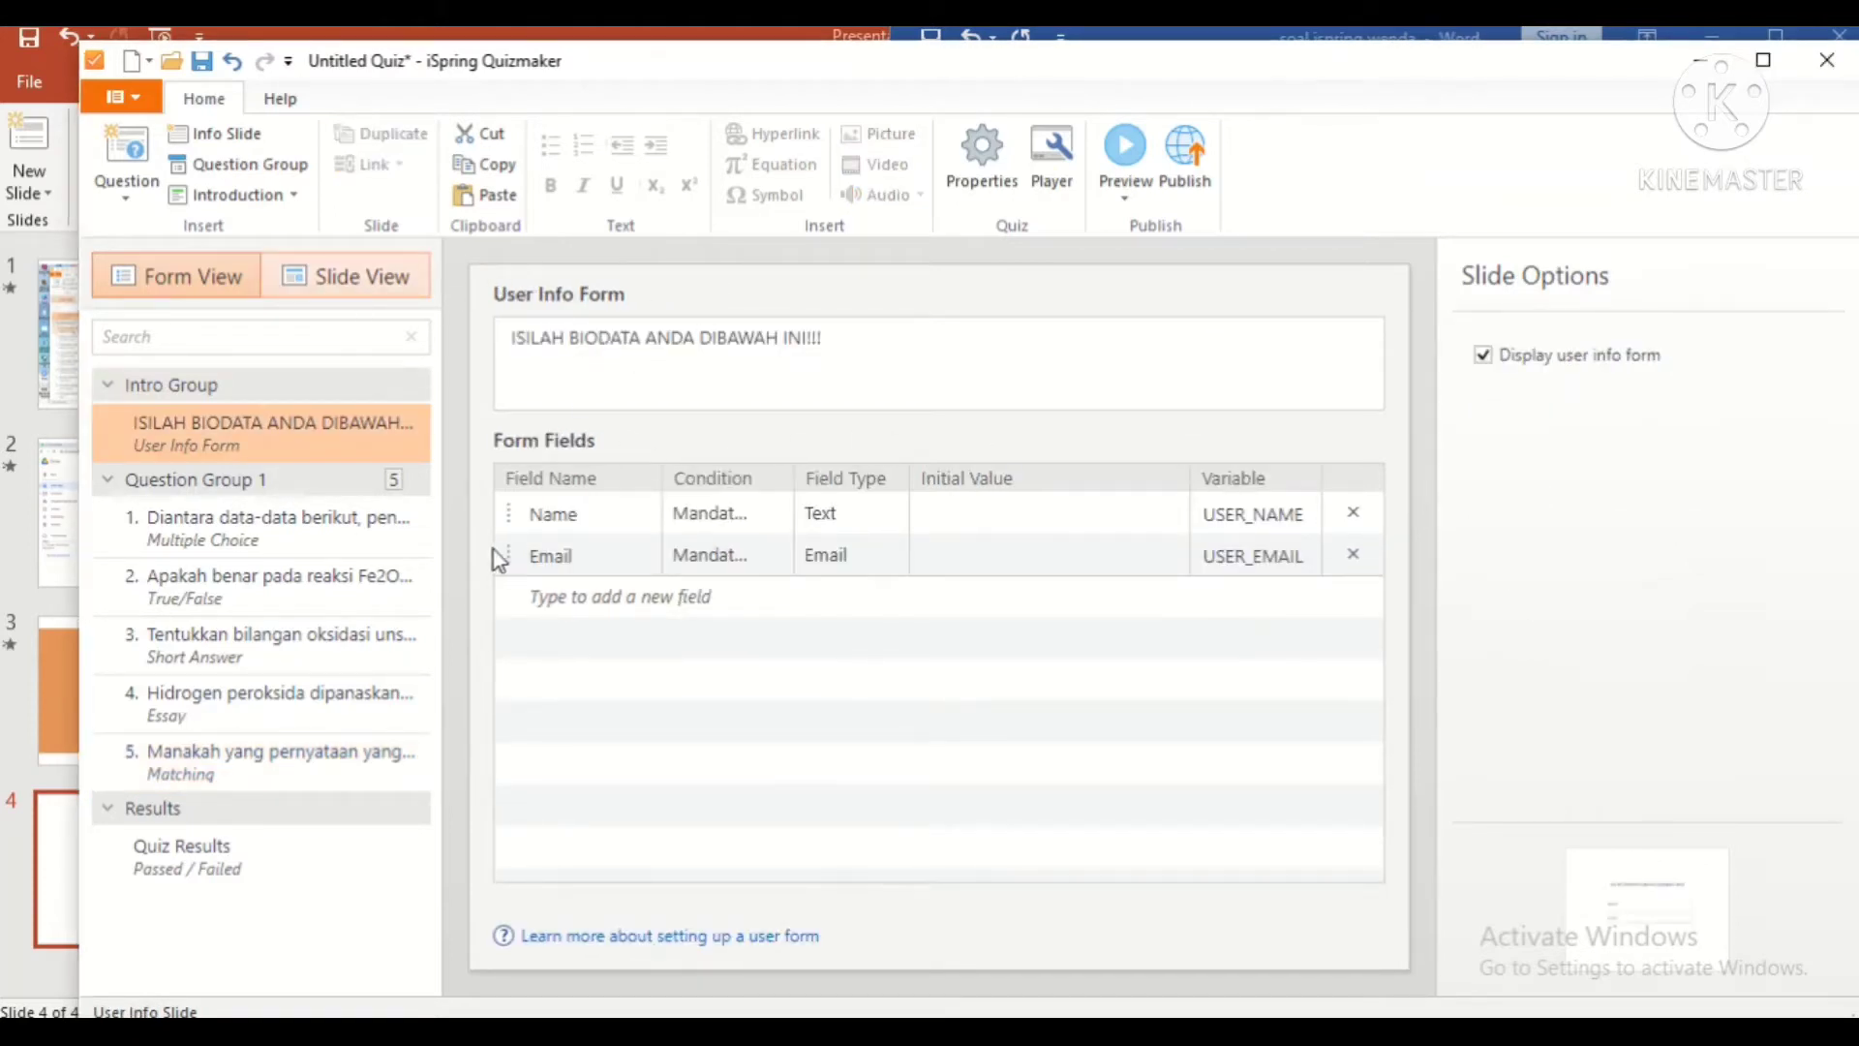
click(346, 276)
scroll(310, 775, down, 1)
scroll(320, 717, up, 1)
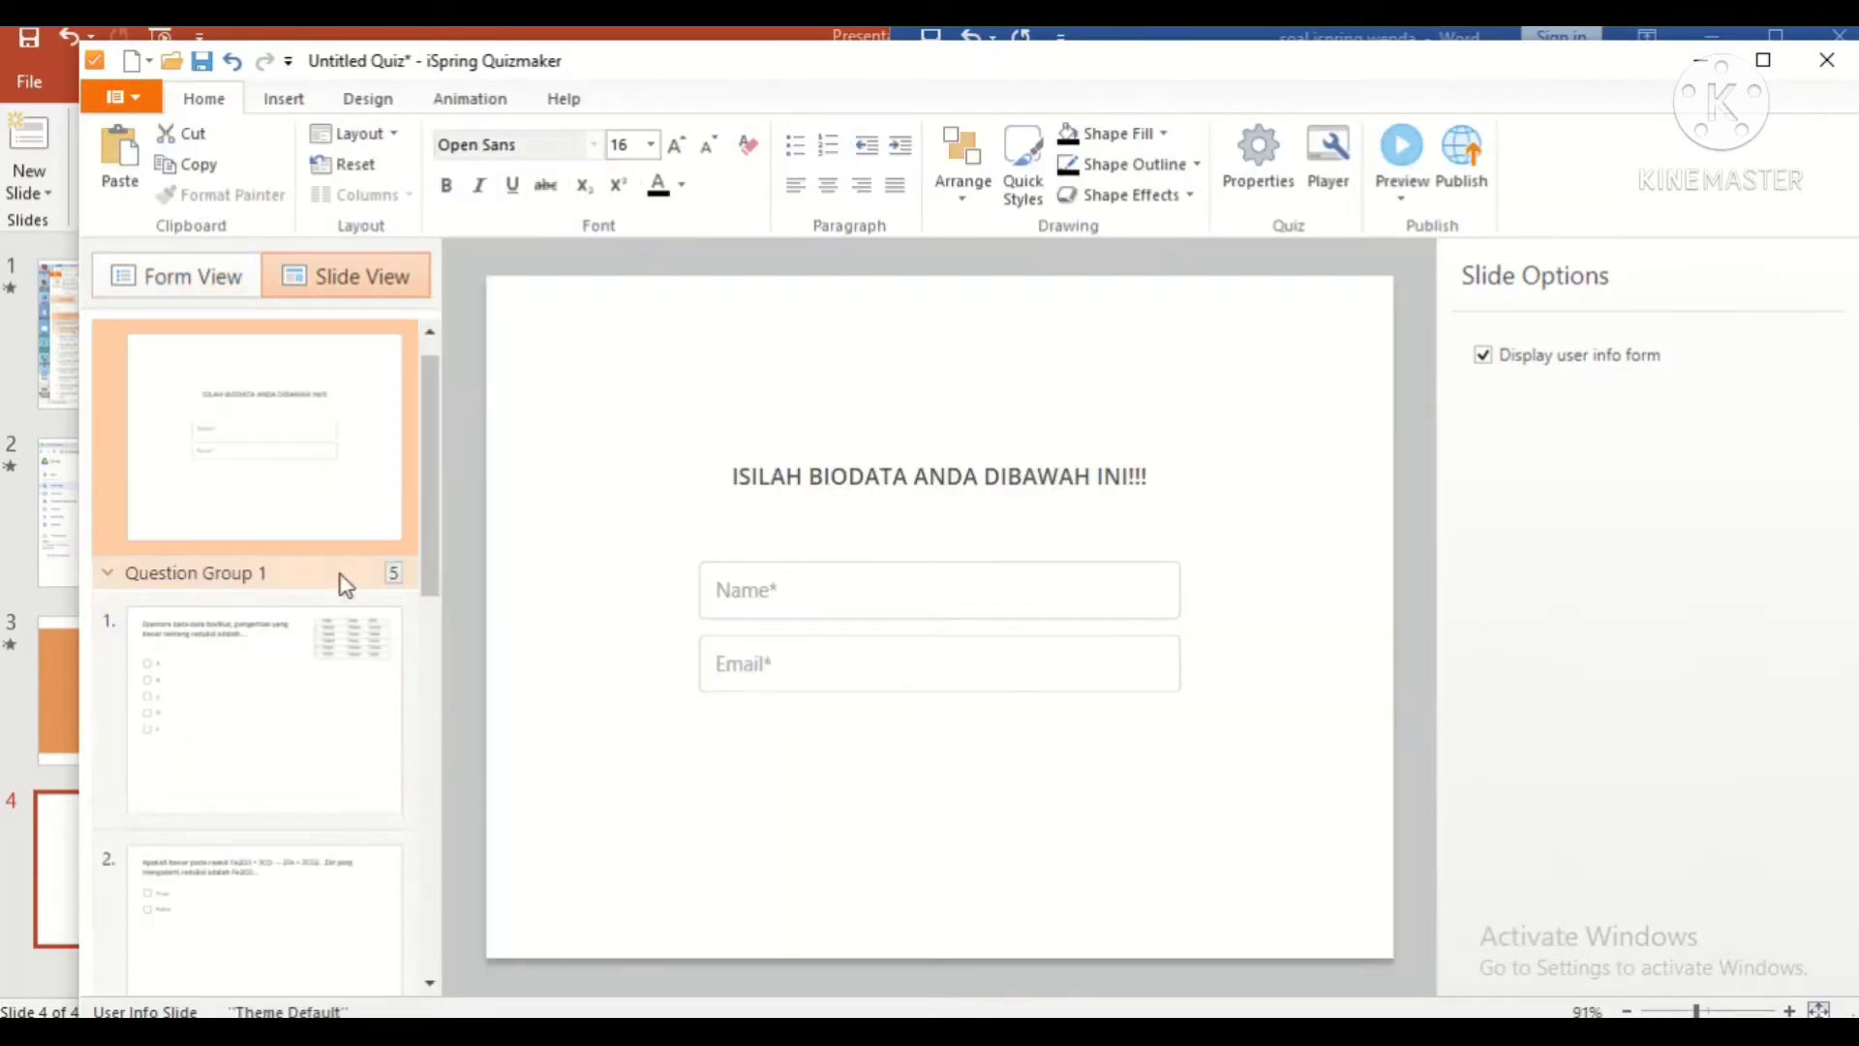
click(284, 101)
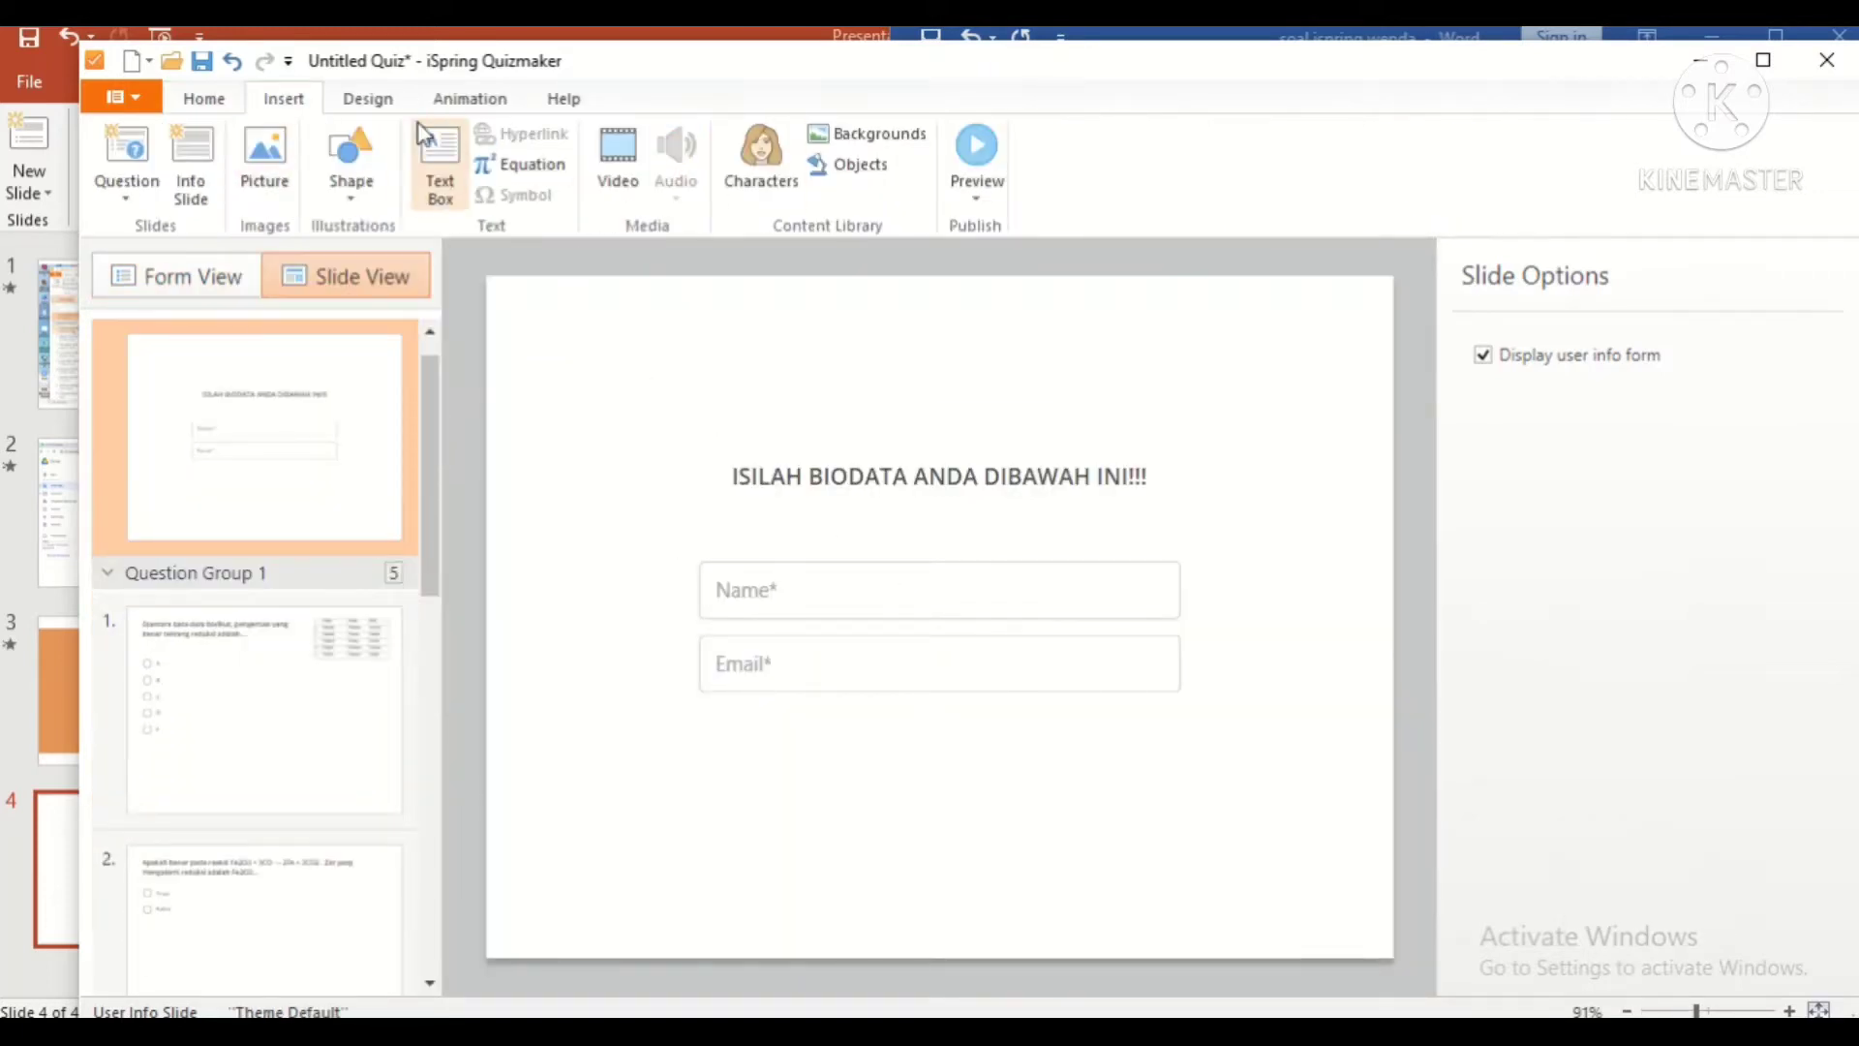
click(372, 104)
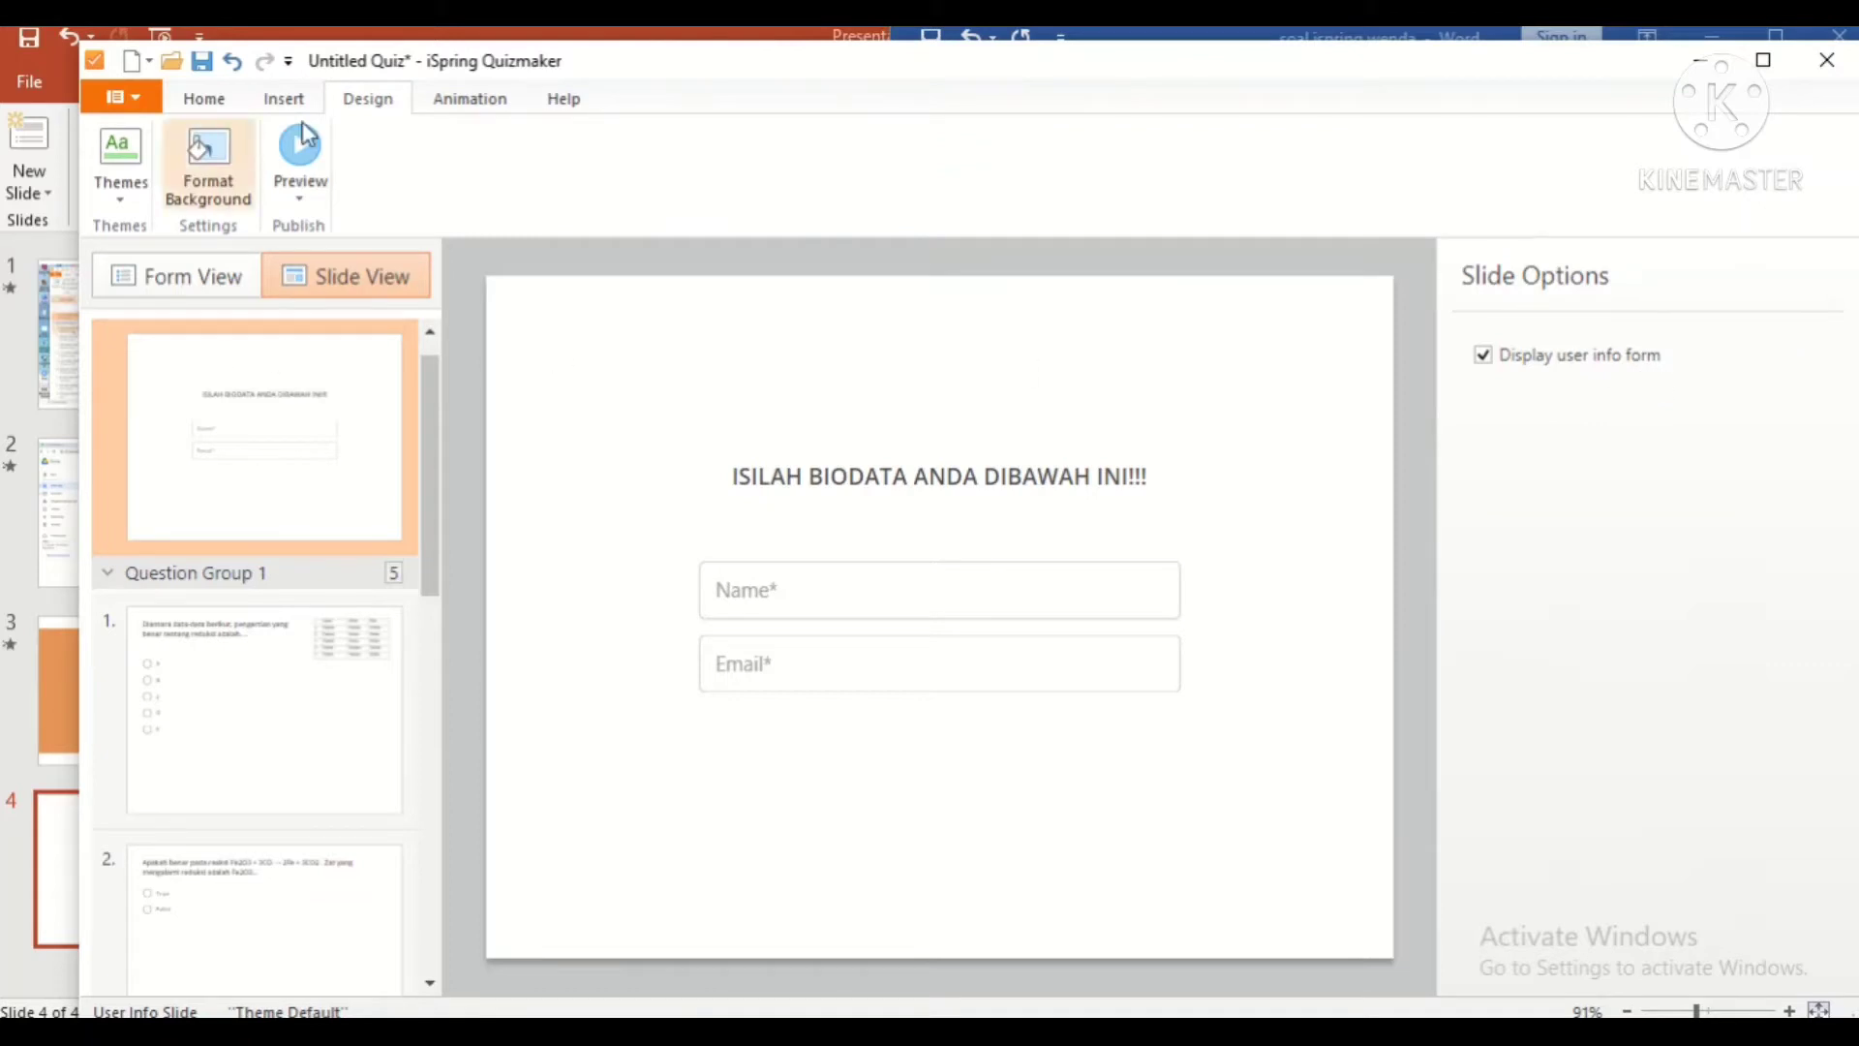
click(207, 160)
Step: Fill the slide background with a picture chosen from the Downloads folder
click(1535, 405)
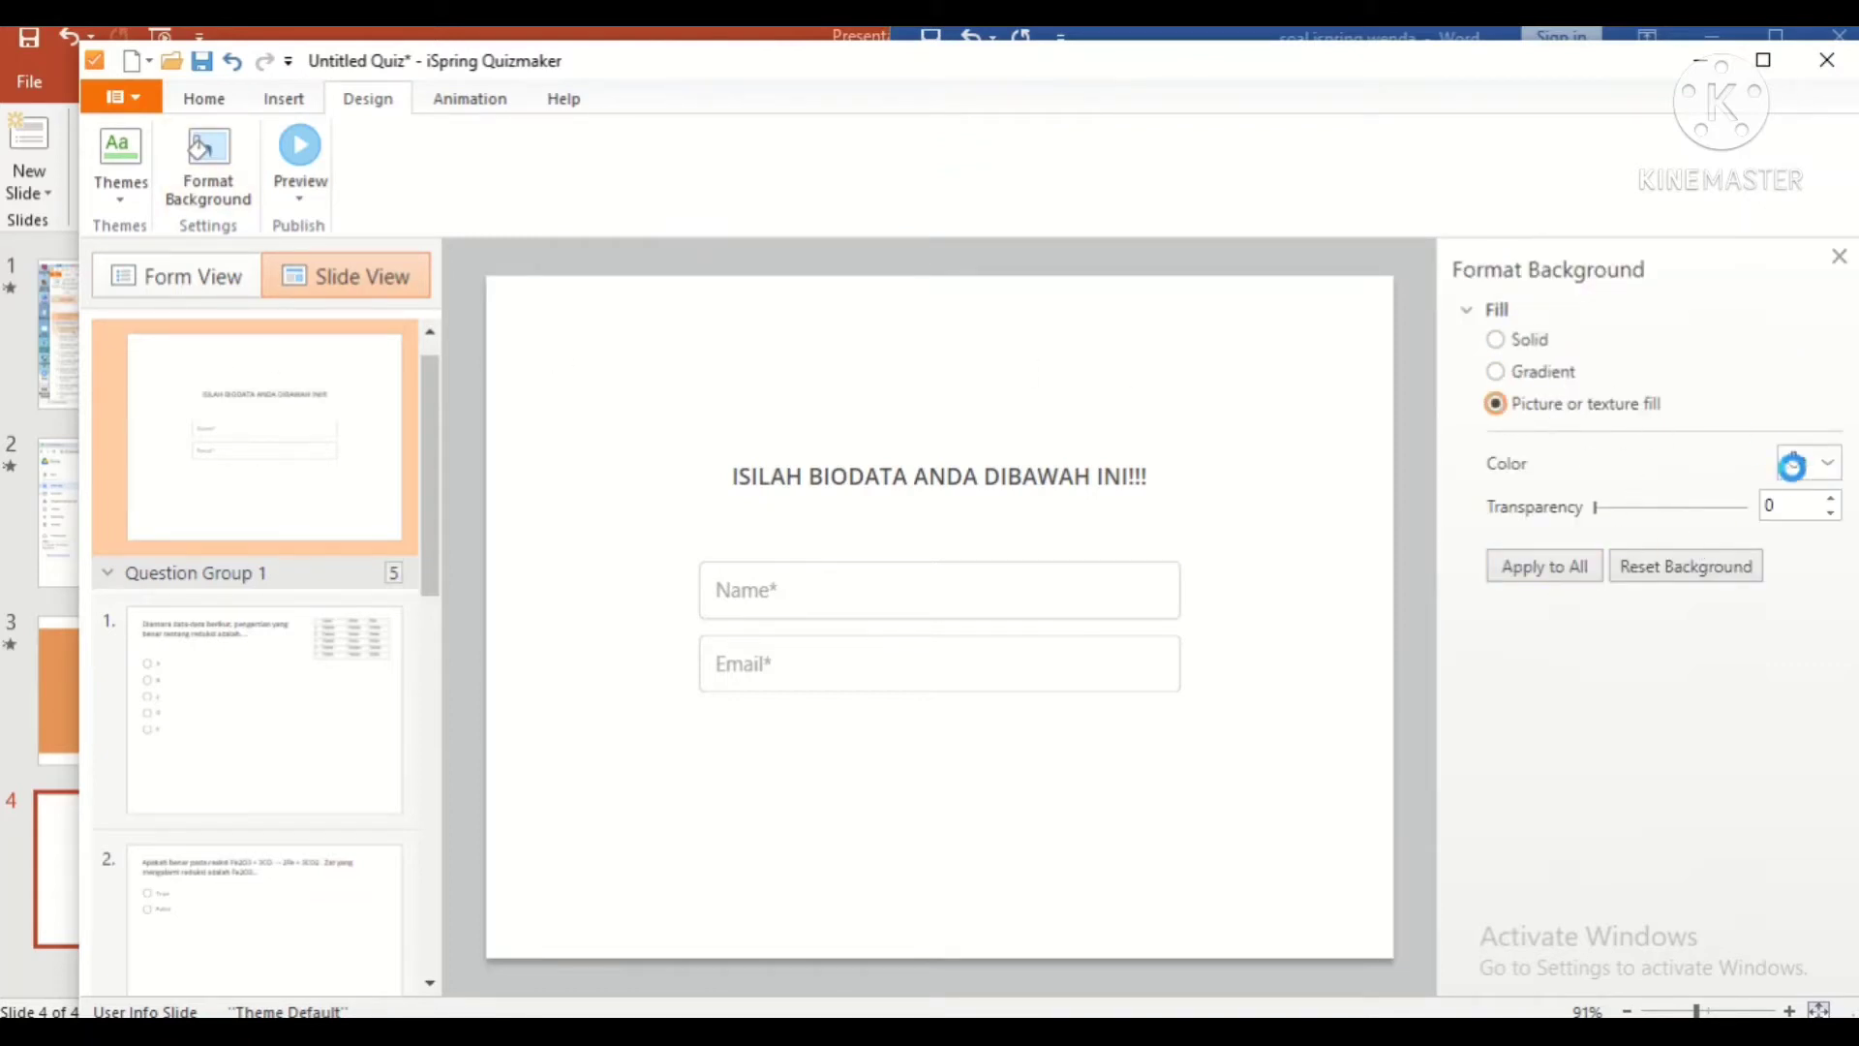
click(1529, 496)
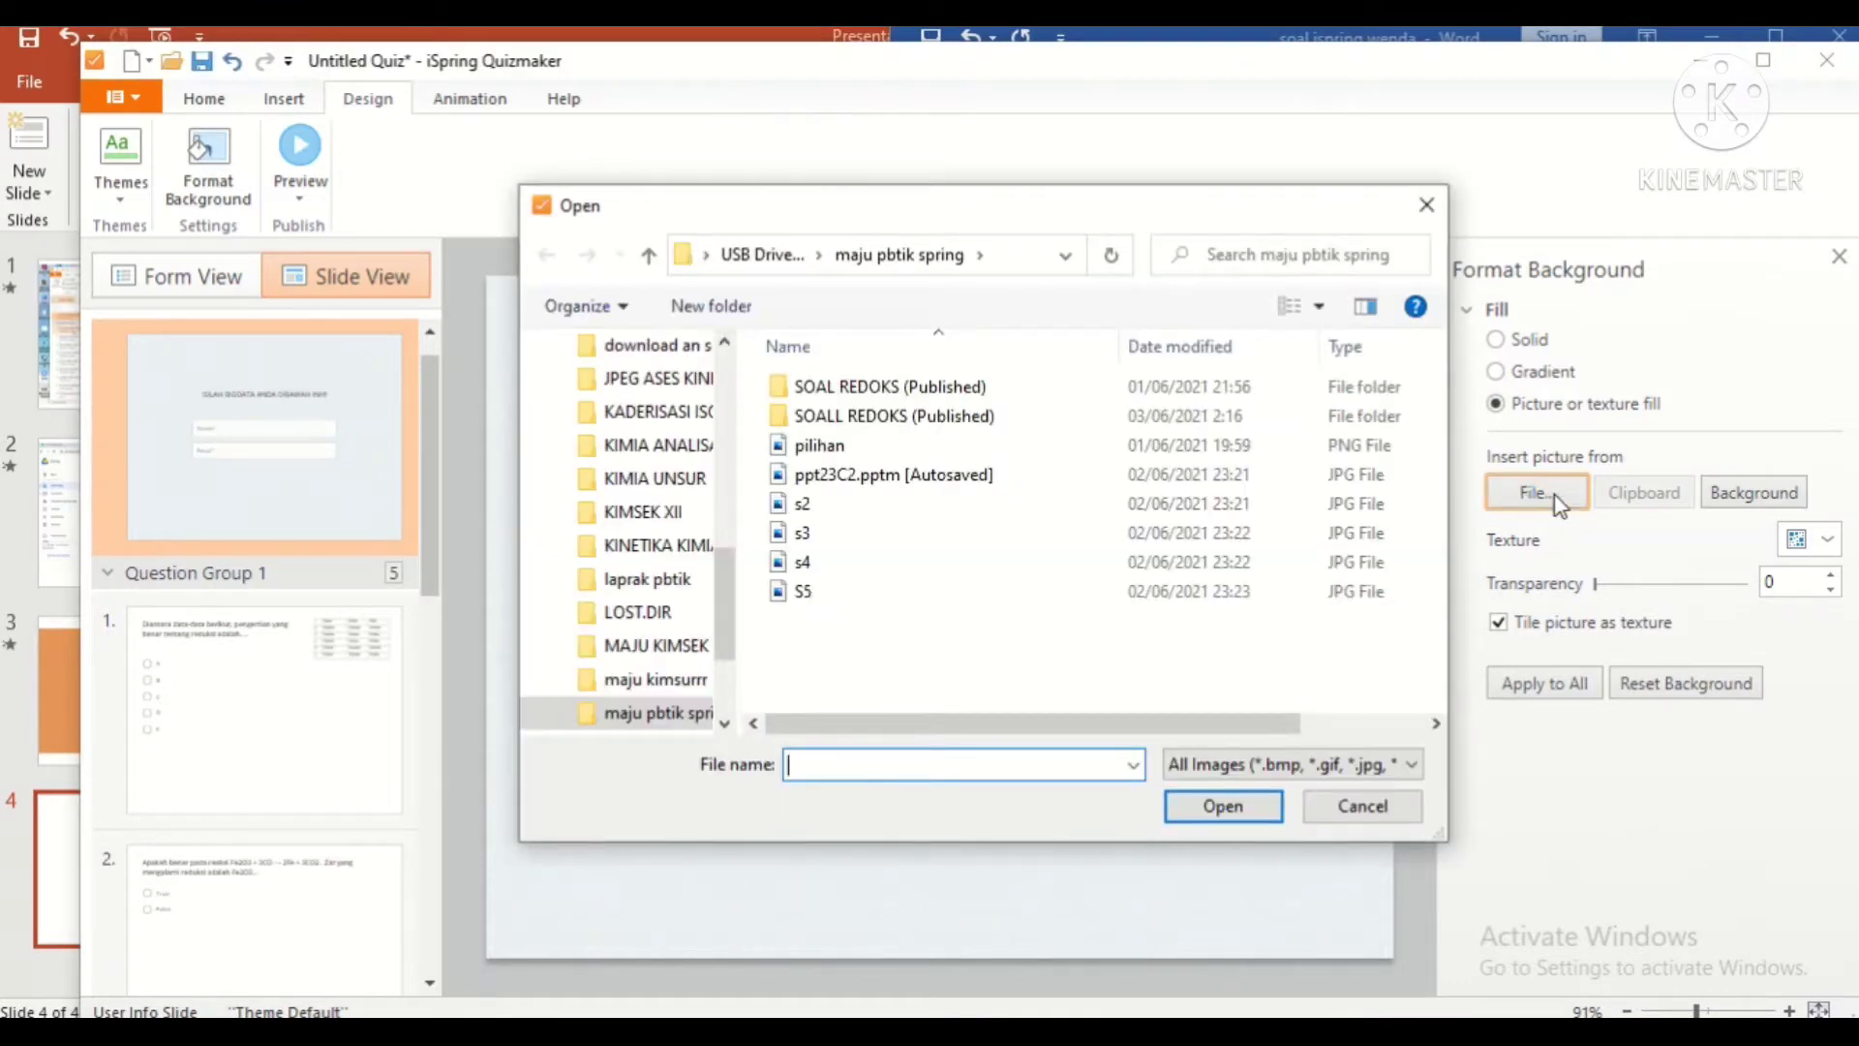
scroll(634, 414, up, 10)
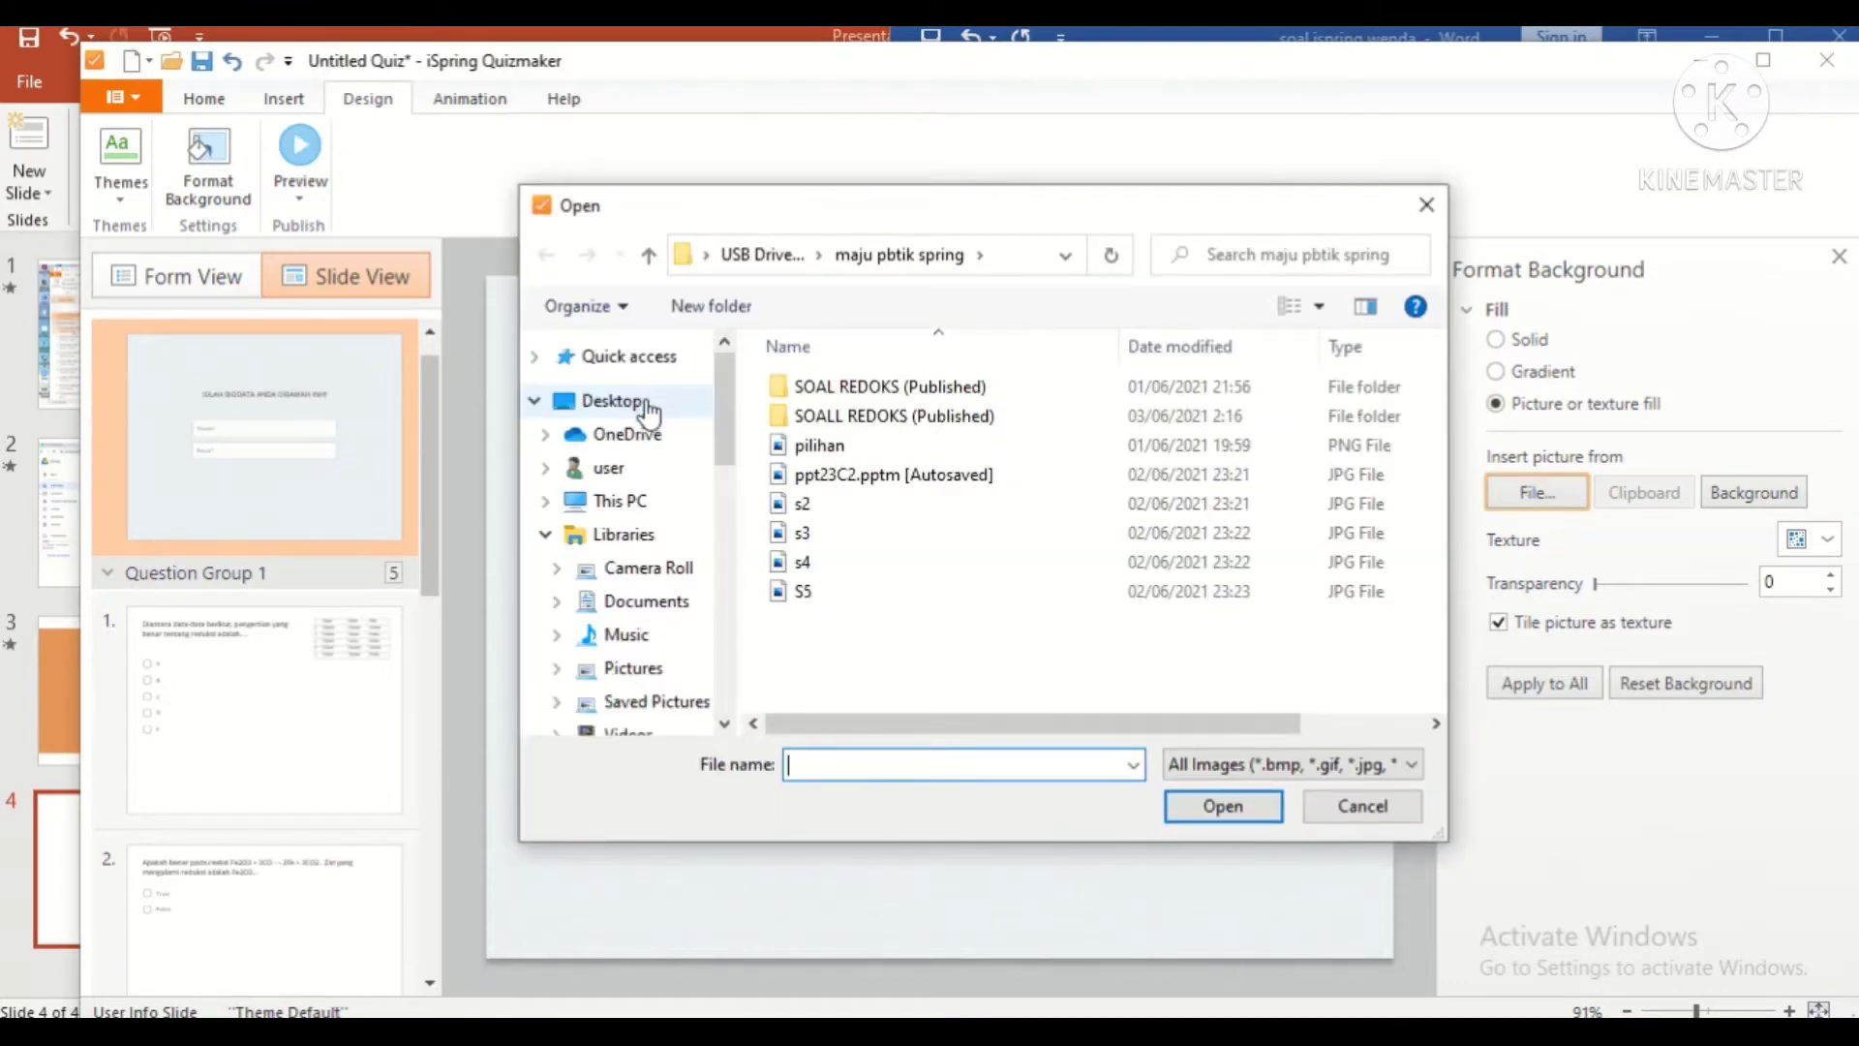
scroll(655, 469, down, 2)
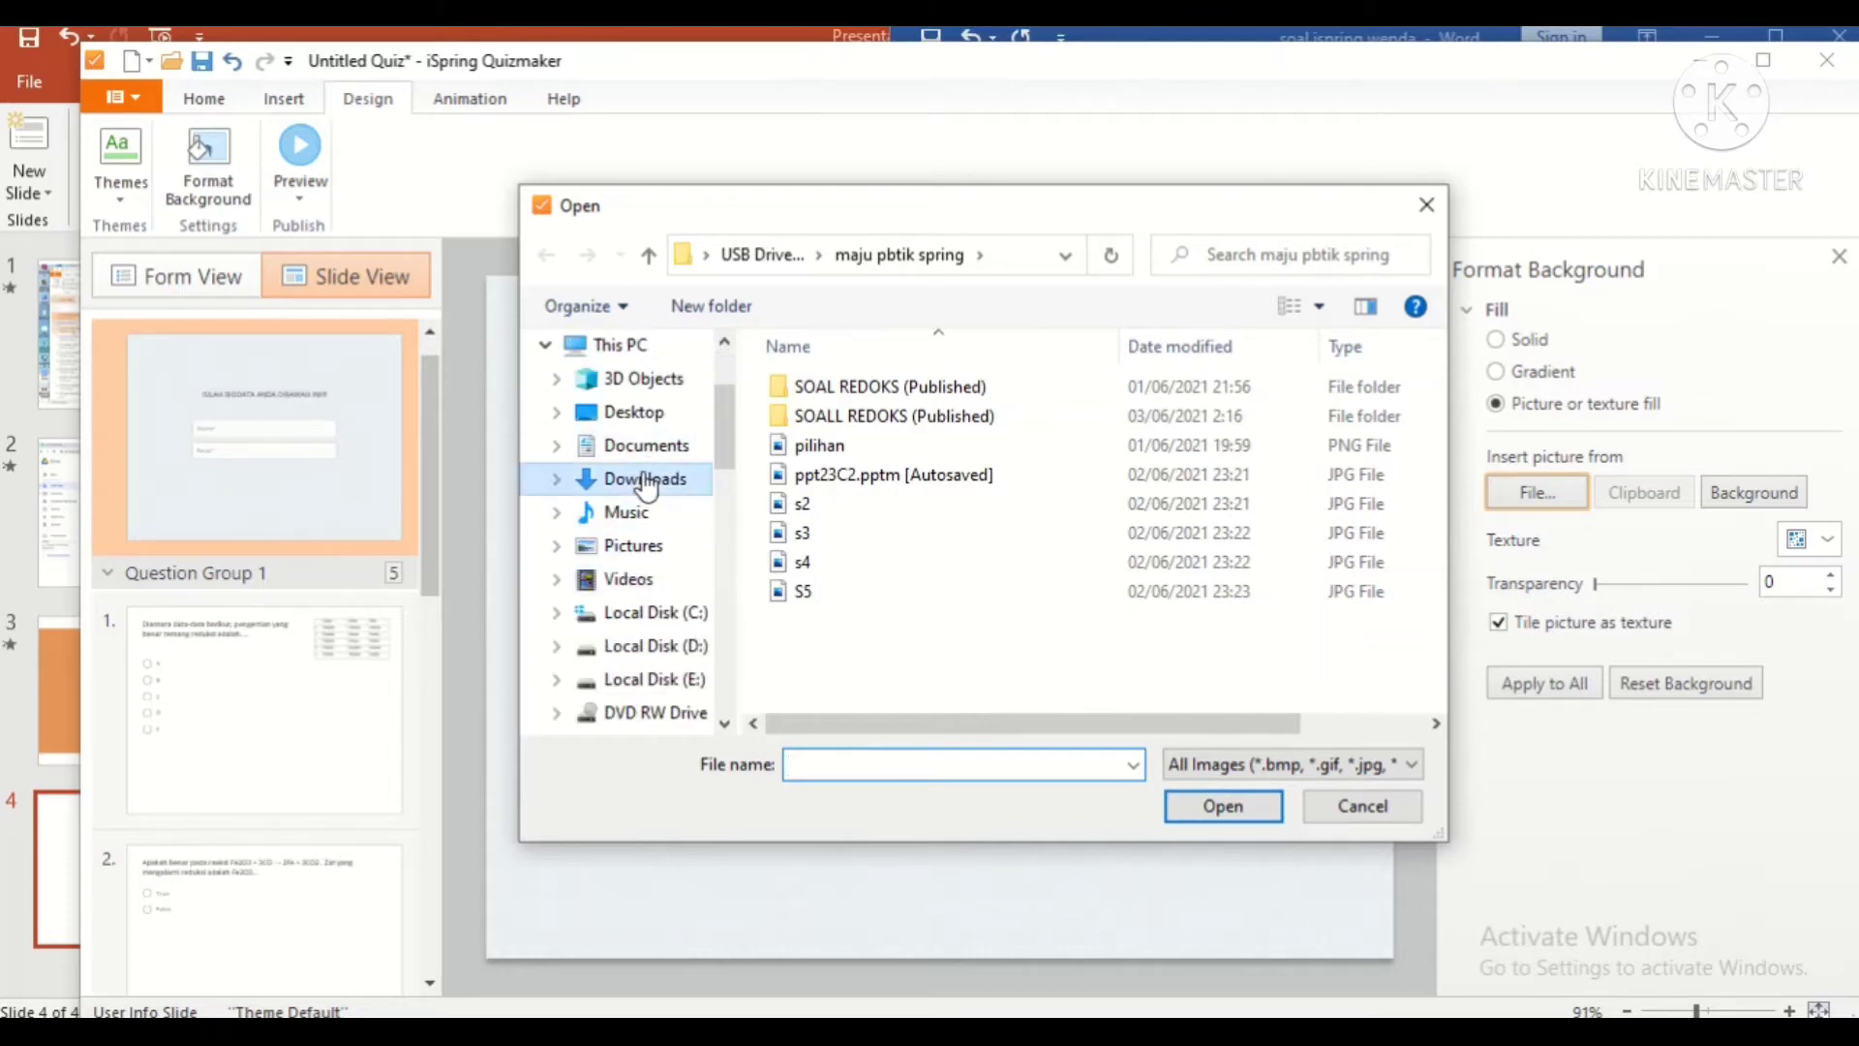
click(647, 479)
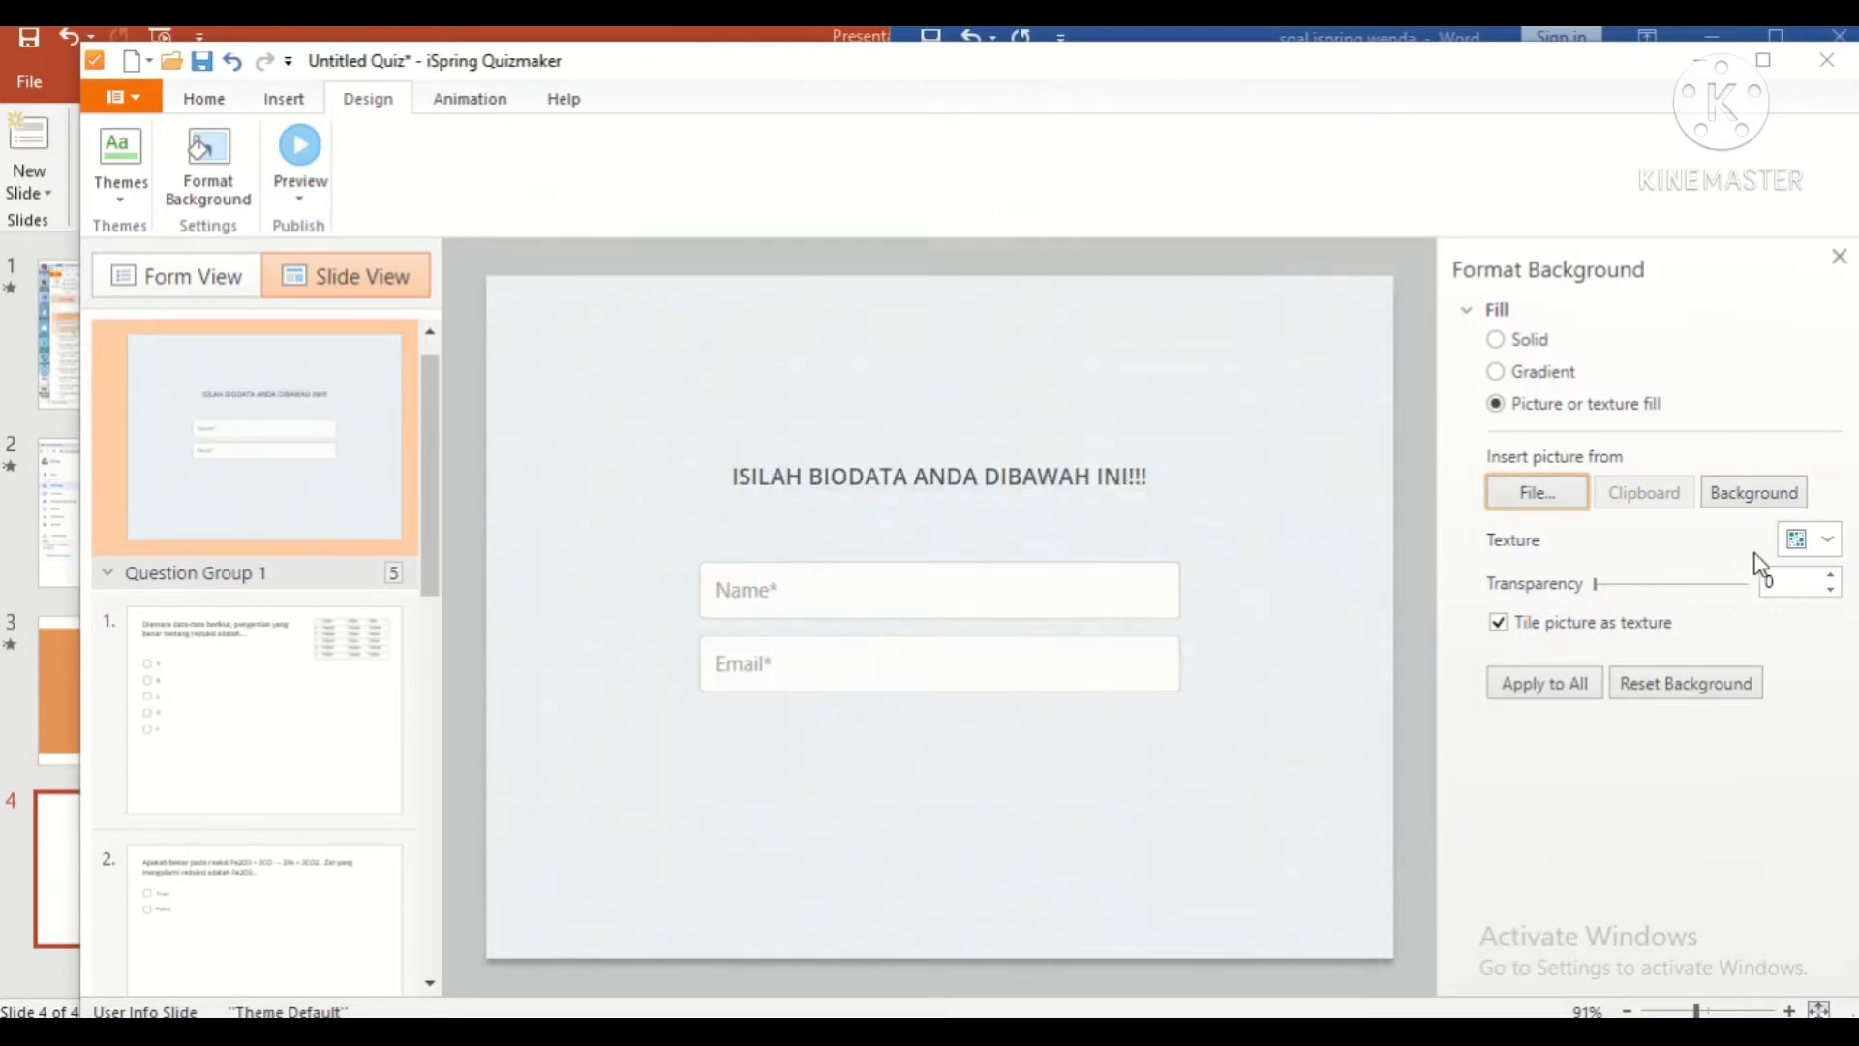
click(1563, 493)
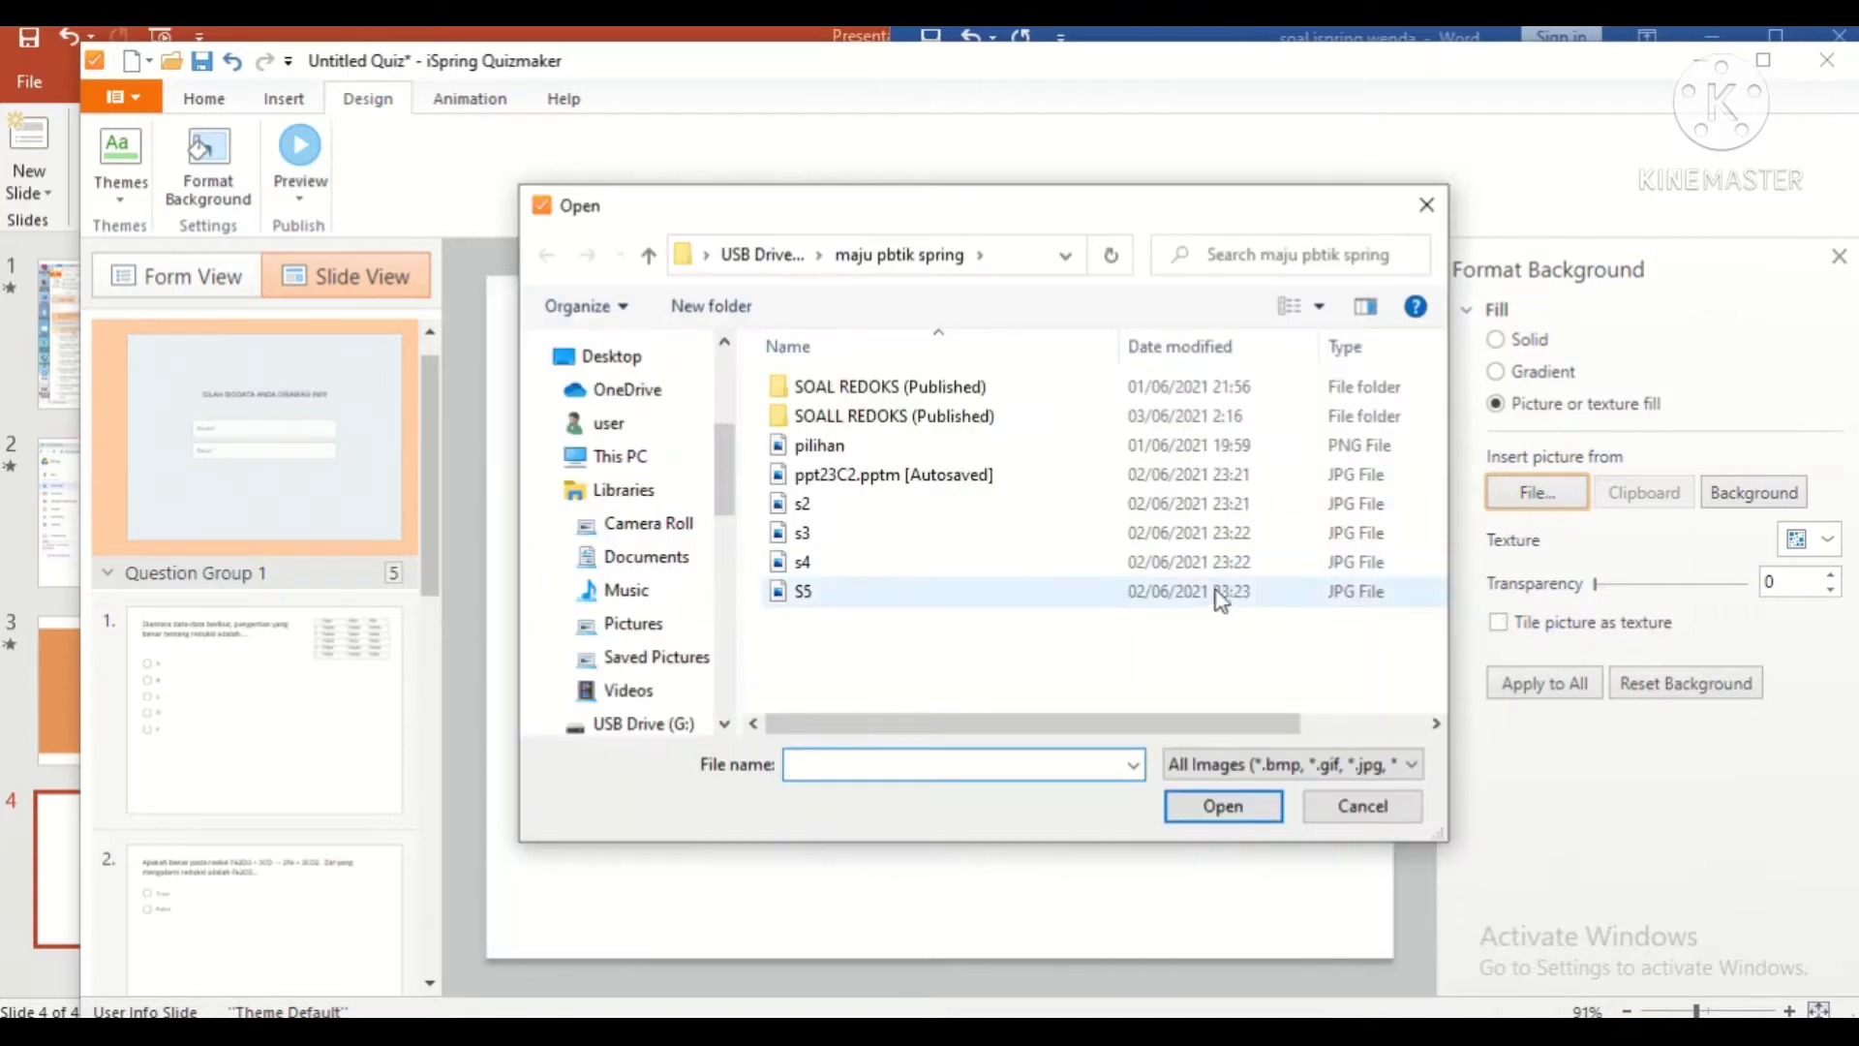
scroll(656, 485, up, 3)
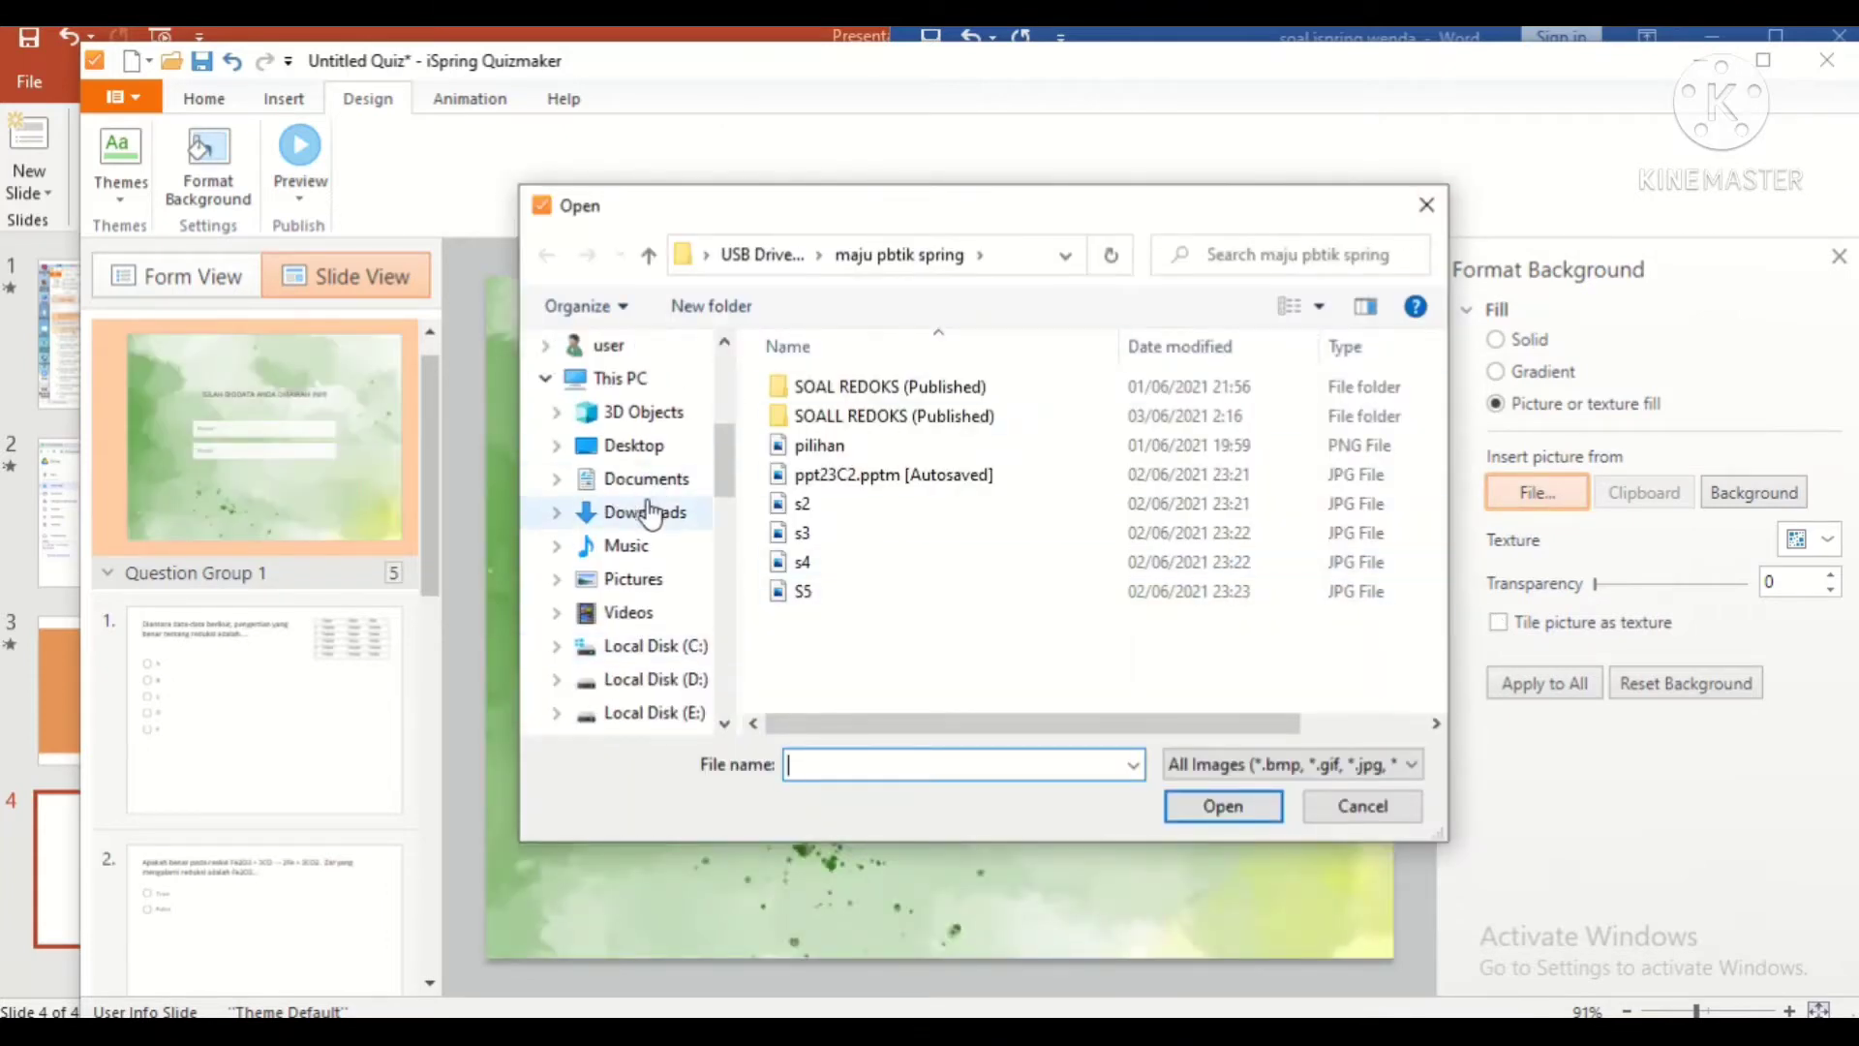
click(623, 514)
click(1029, 630)
click(1223, 806)
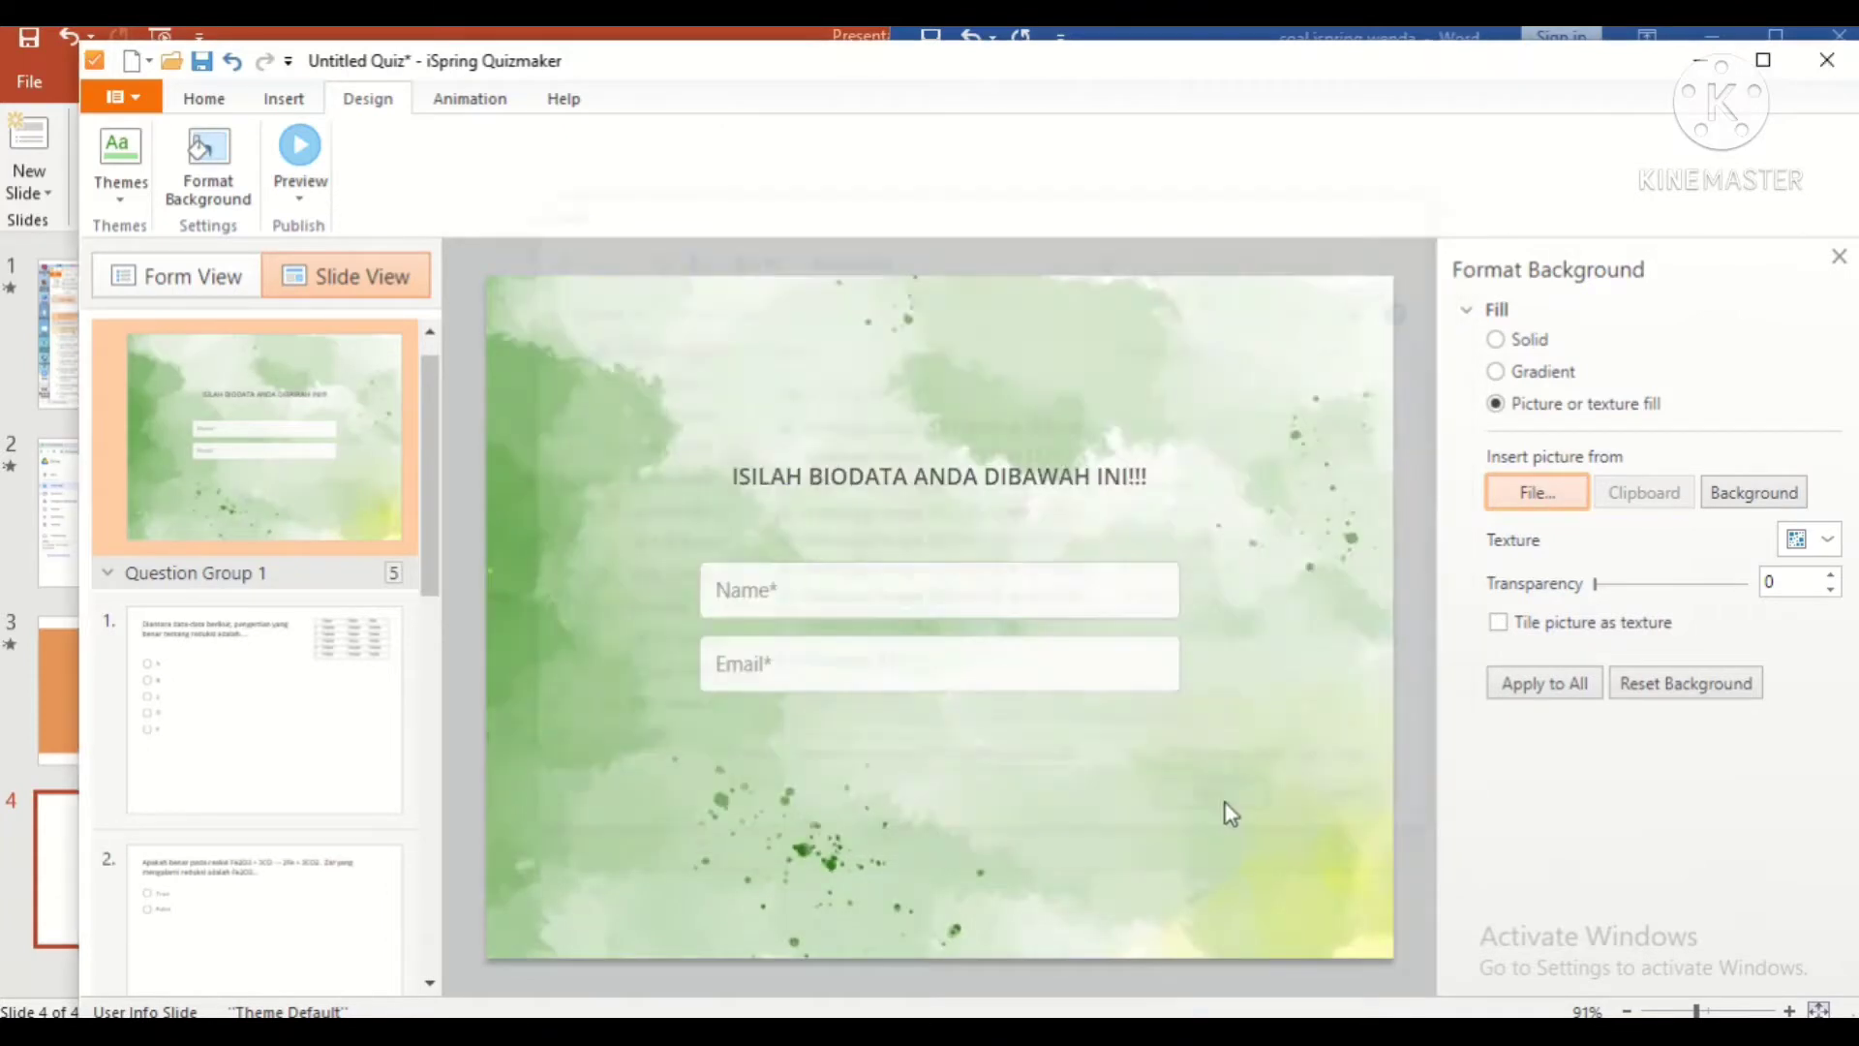
Step: Swap in the white wood-plank image with green leaves and apply it to all slides
click(1547, 504)
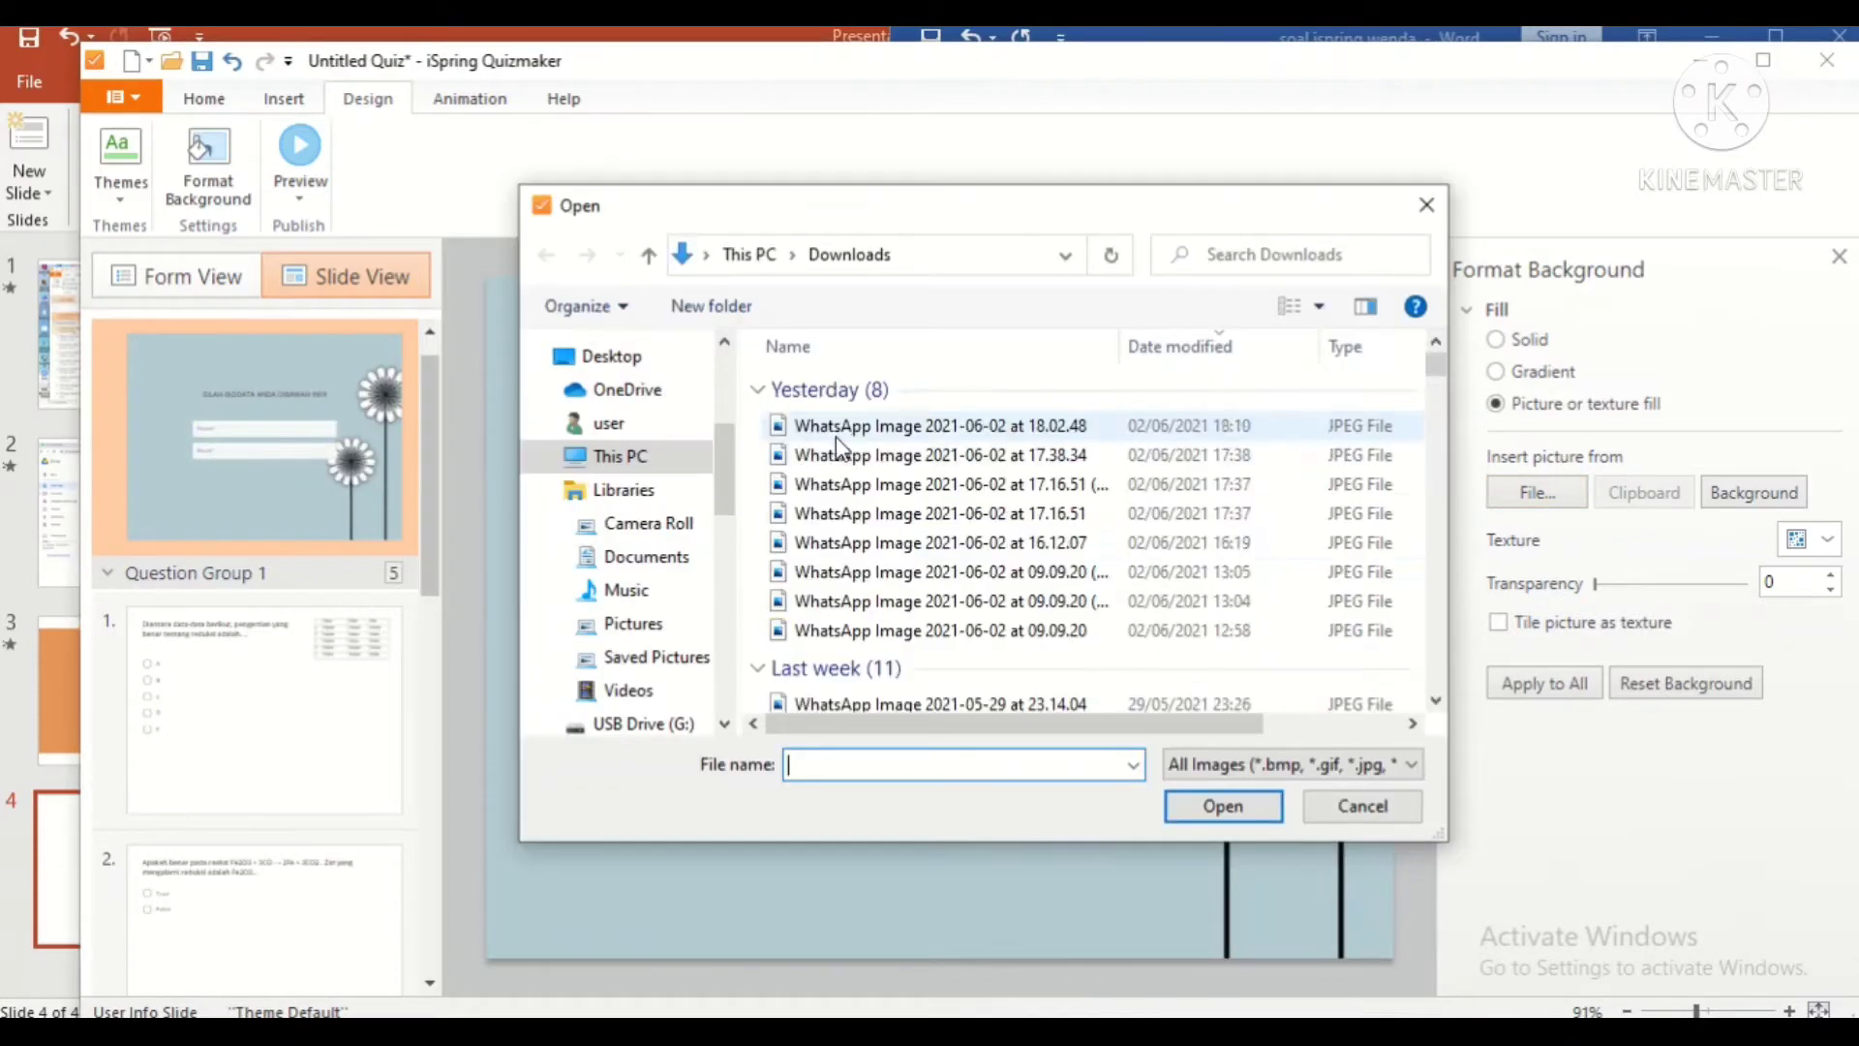
click(877, 602)
click(1248, 814)
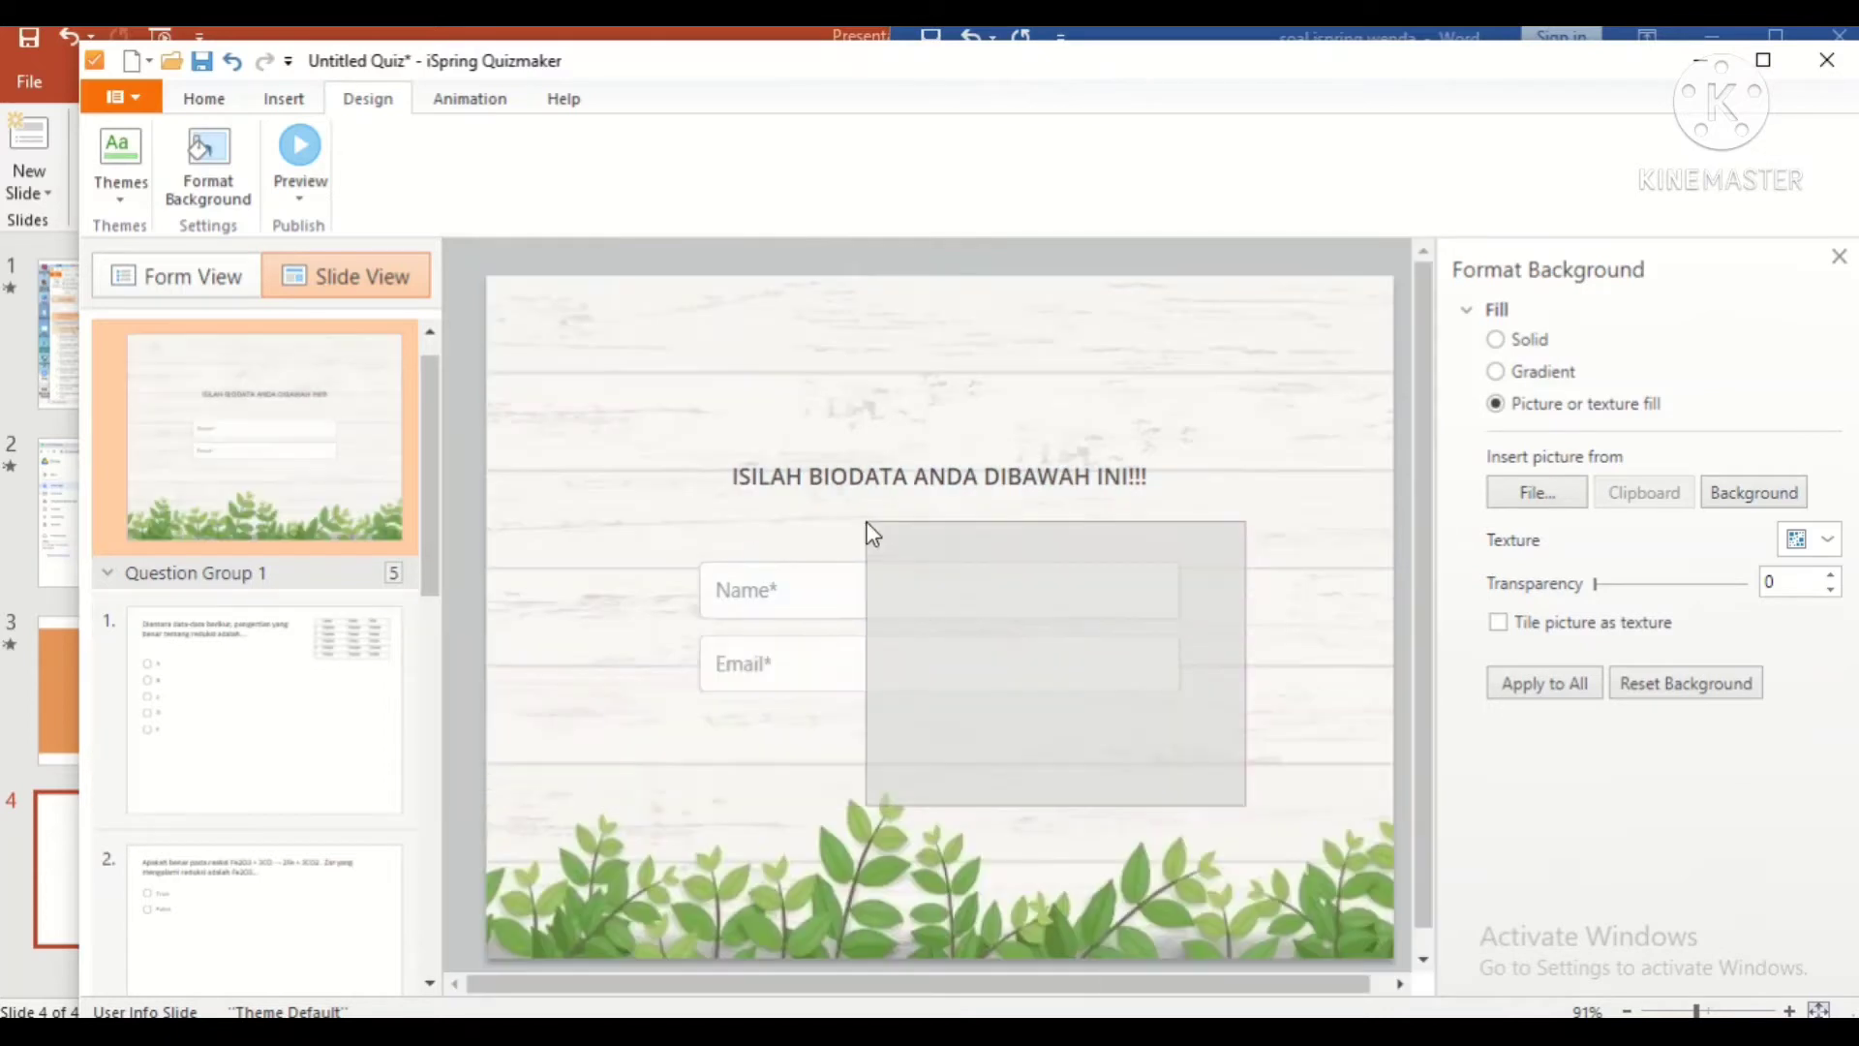
click(1544, 683)
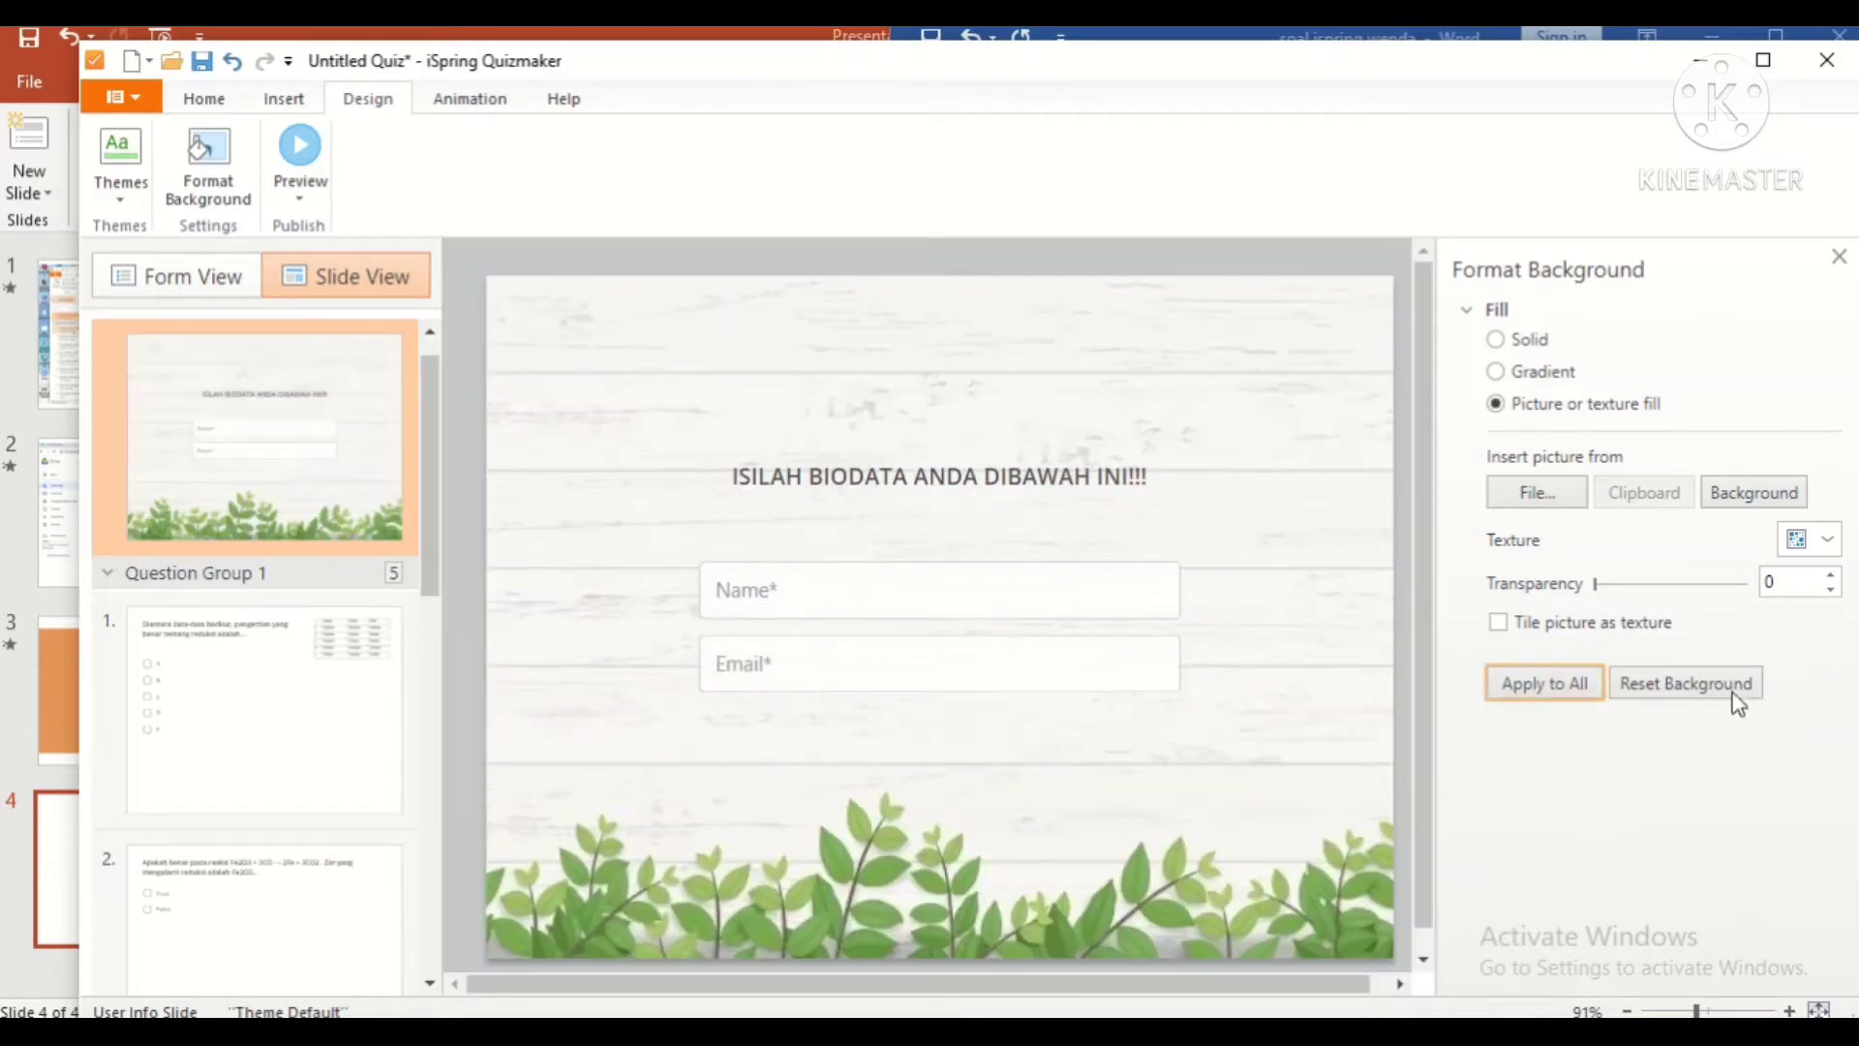
scroll(290, 664, down, 3)
scroll(294, 561, up, 3)
click(470, 98)
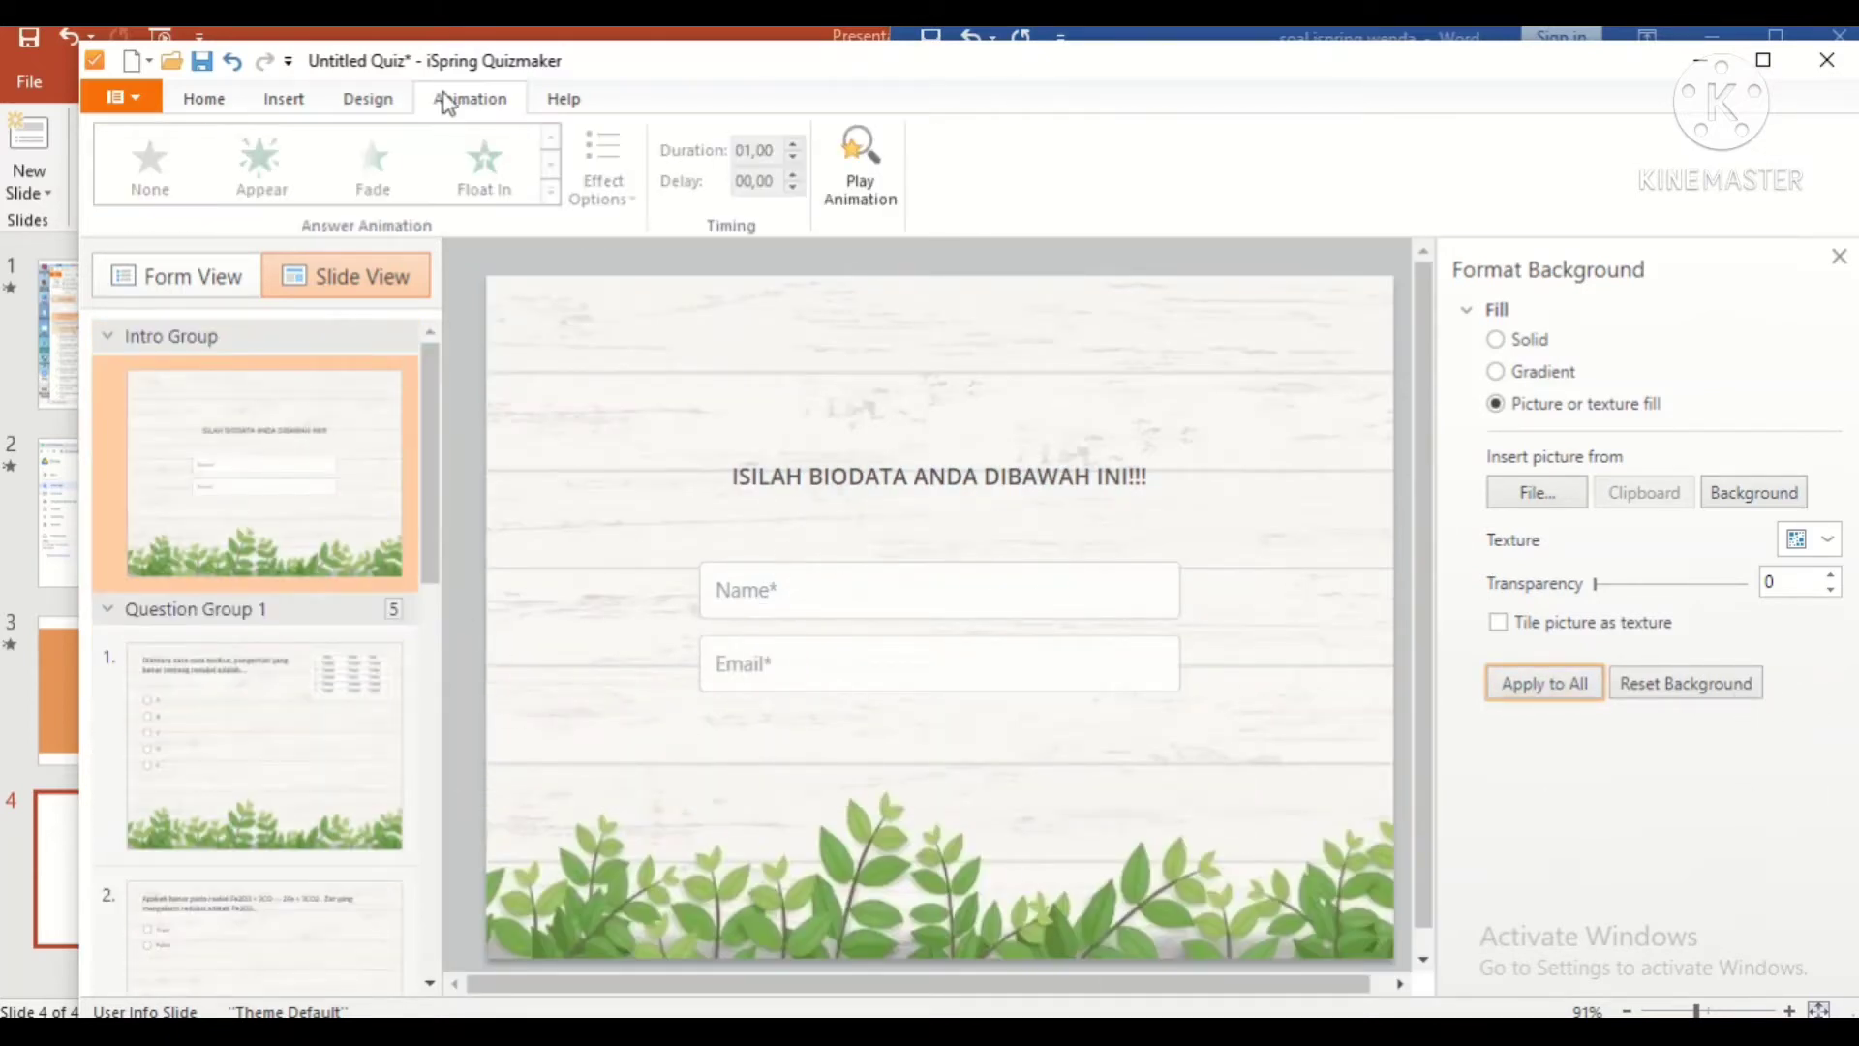
Step: Give question 1's answer choices the Float In animation and replay it
click(338, 741)
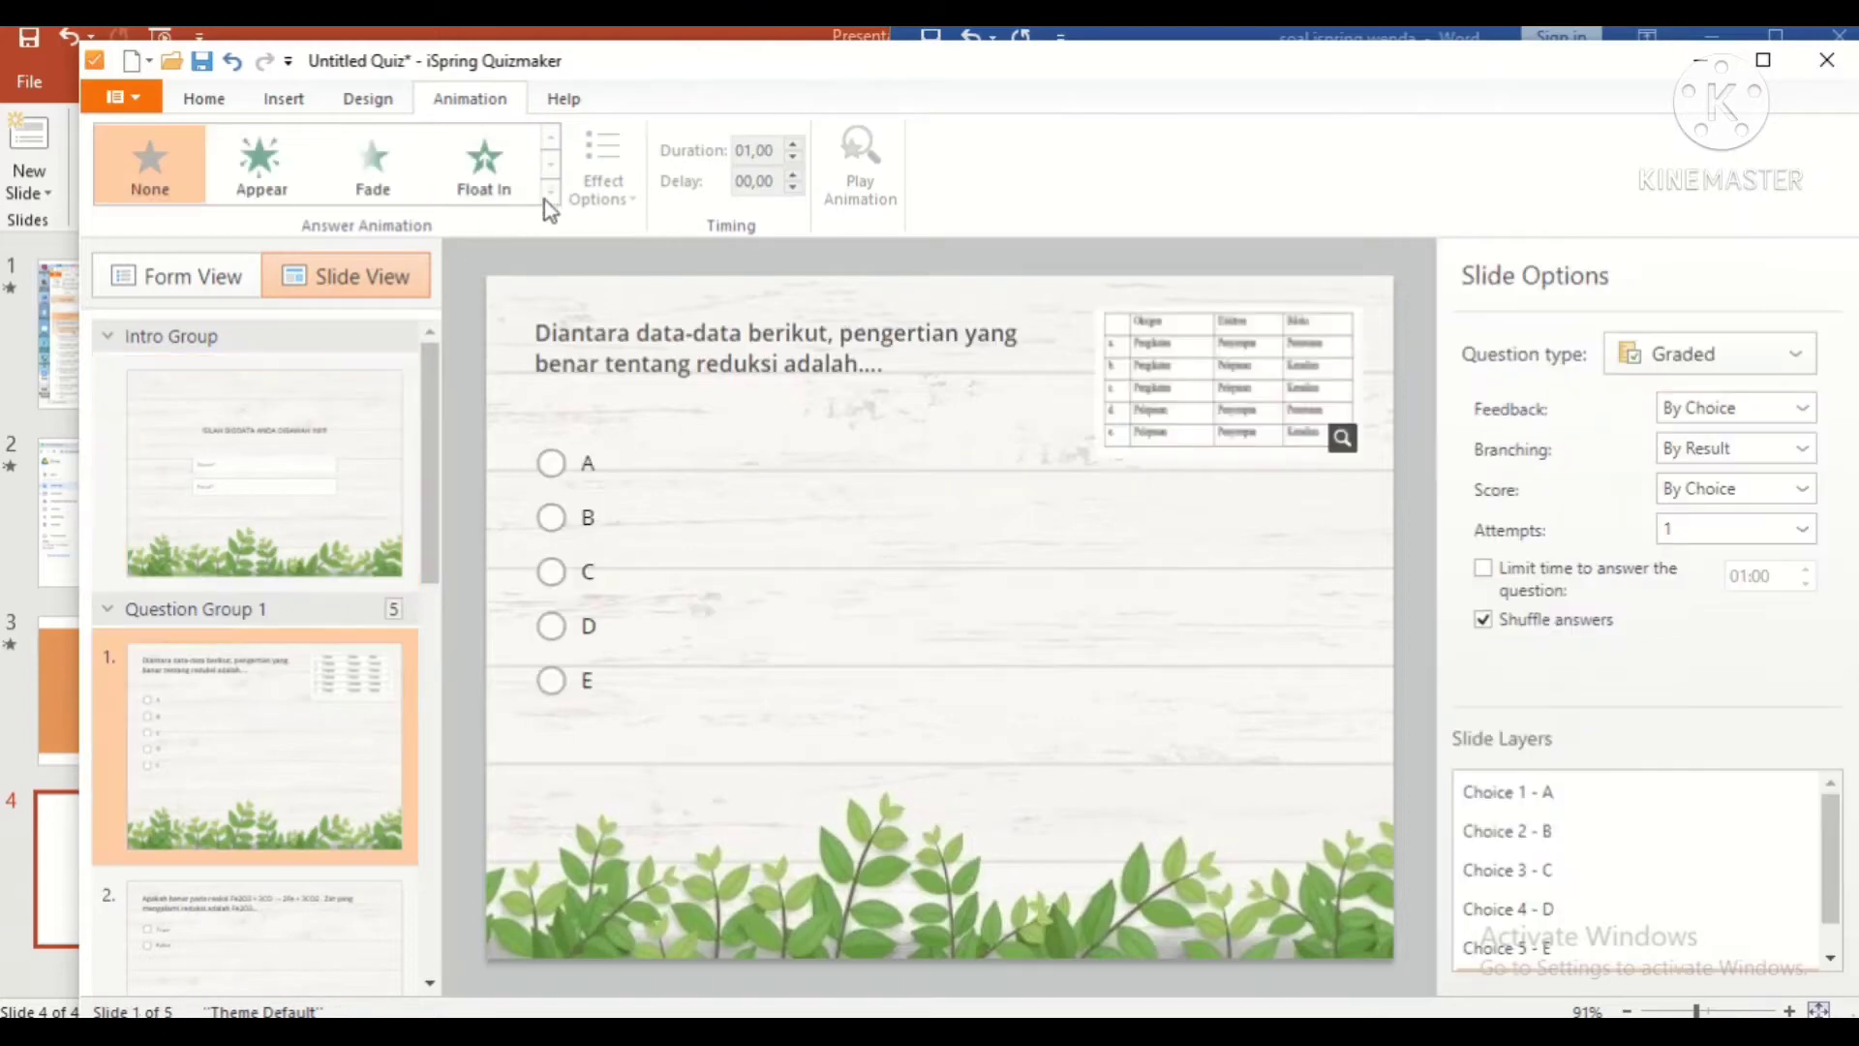
click(484, 165)
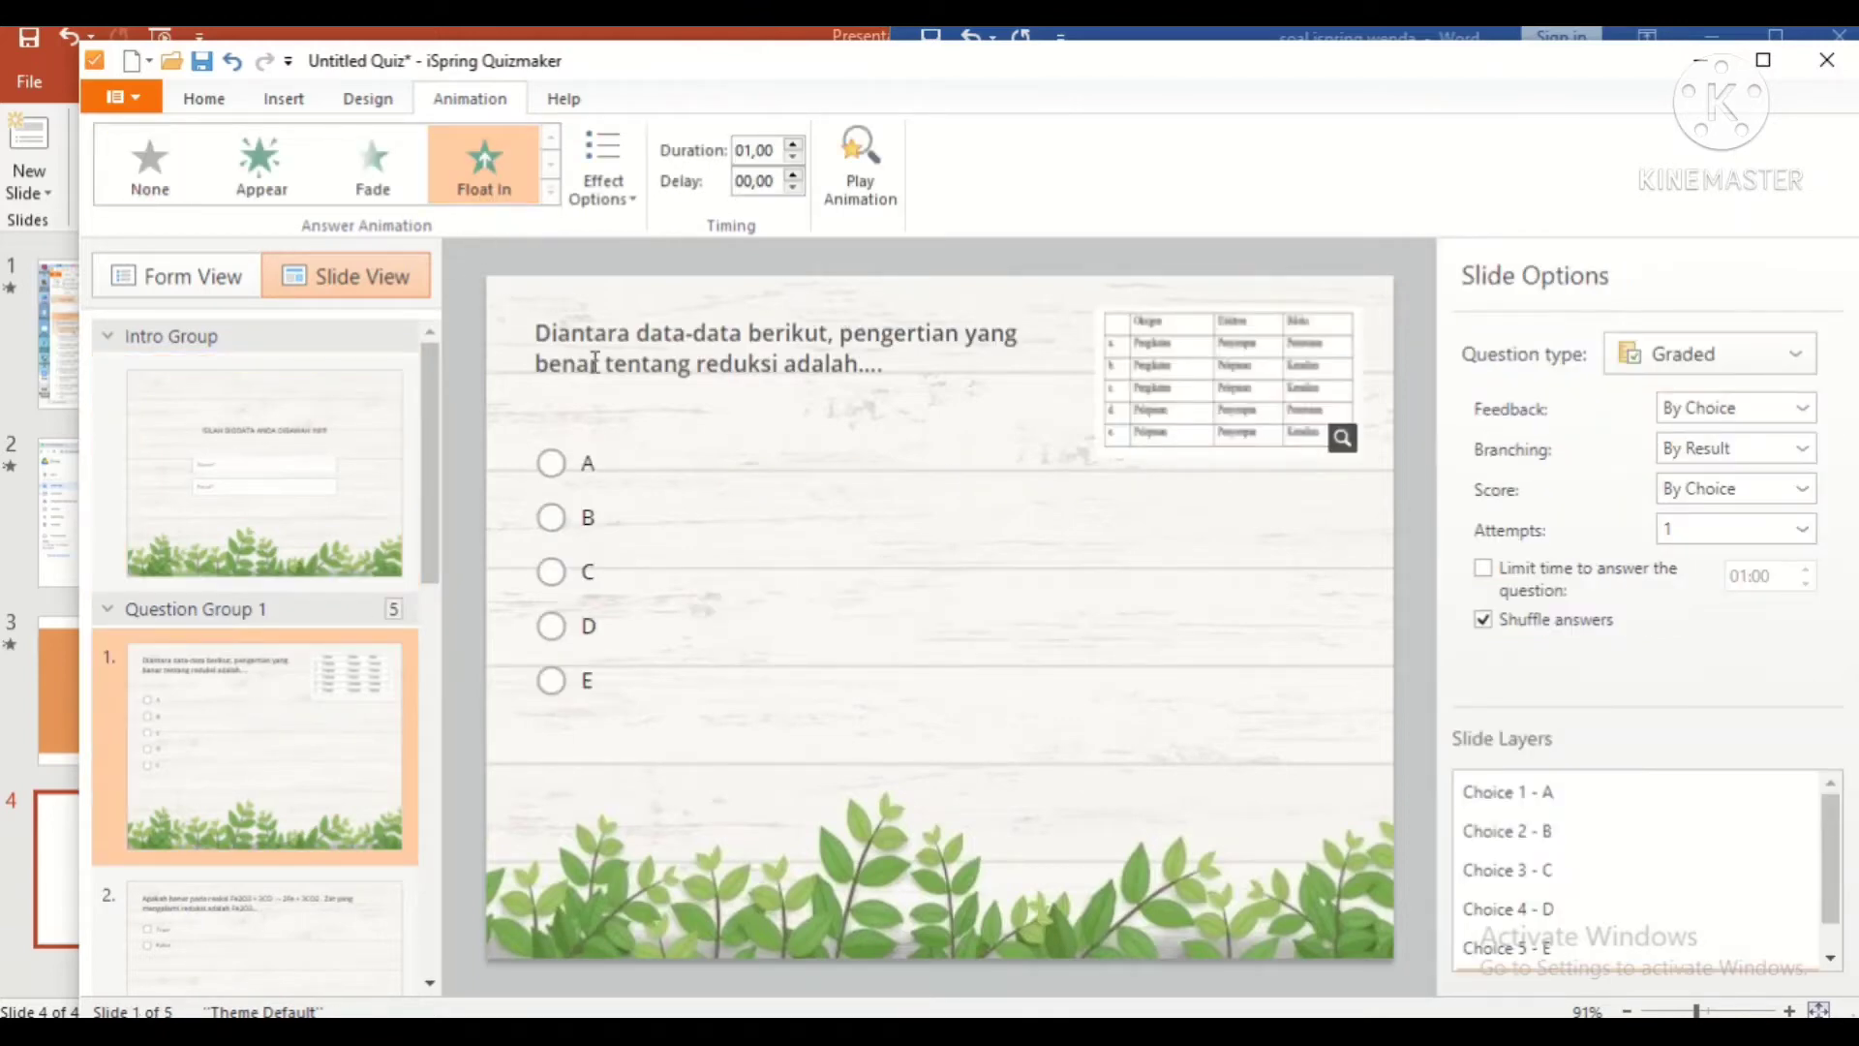
click(496, 176)
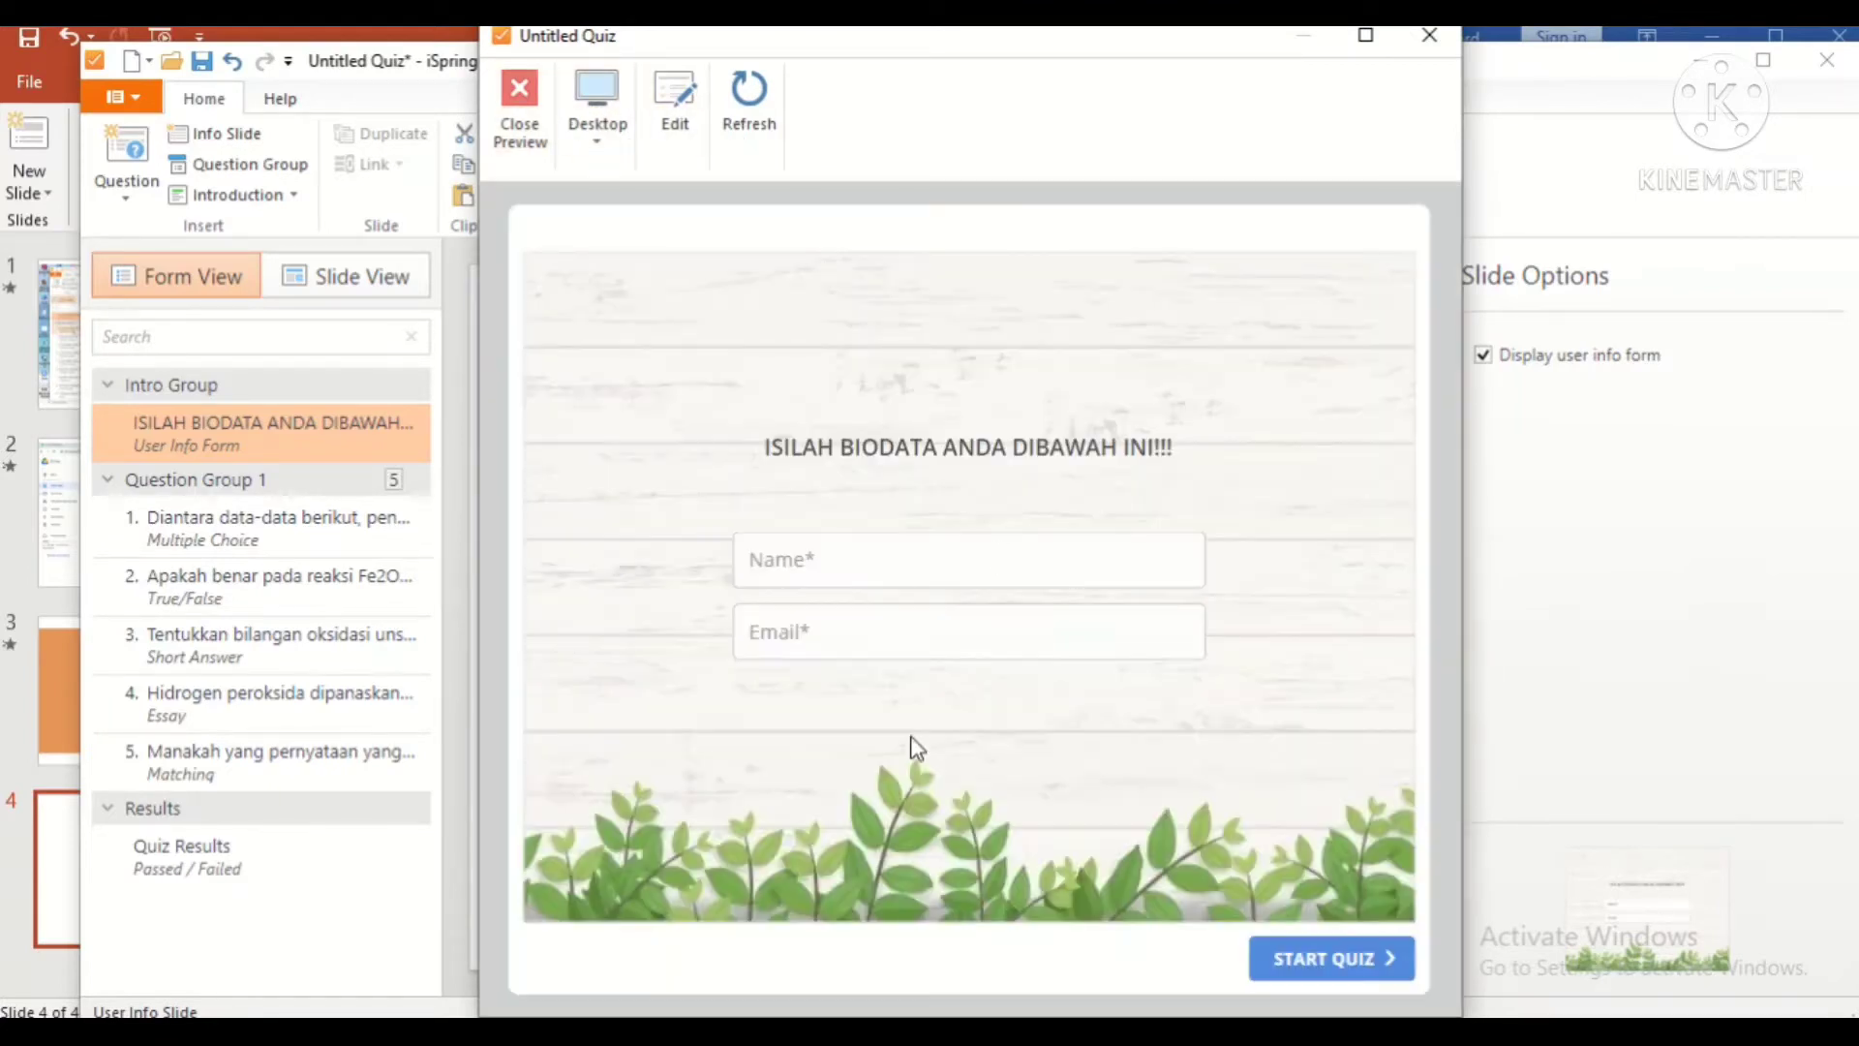
Step: Preview the quiz on Smartphone, Tablet, then Desktop, and close the preview
click(598, 112)
click(658, 307)
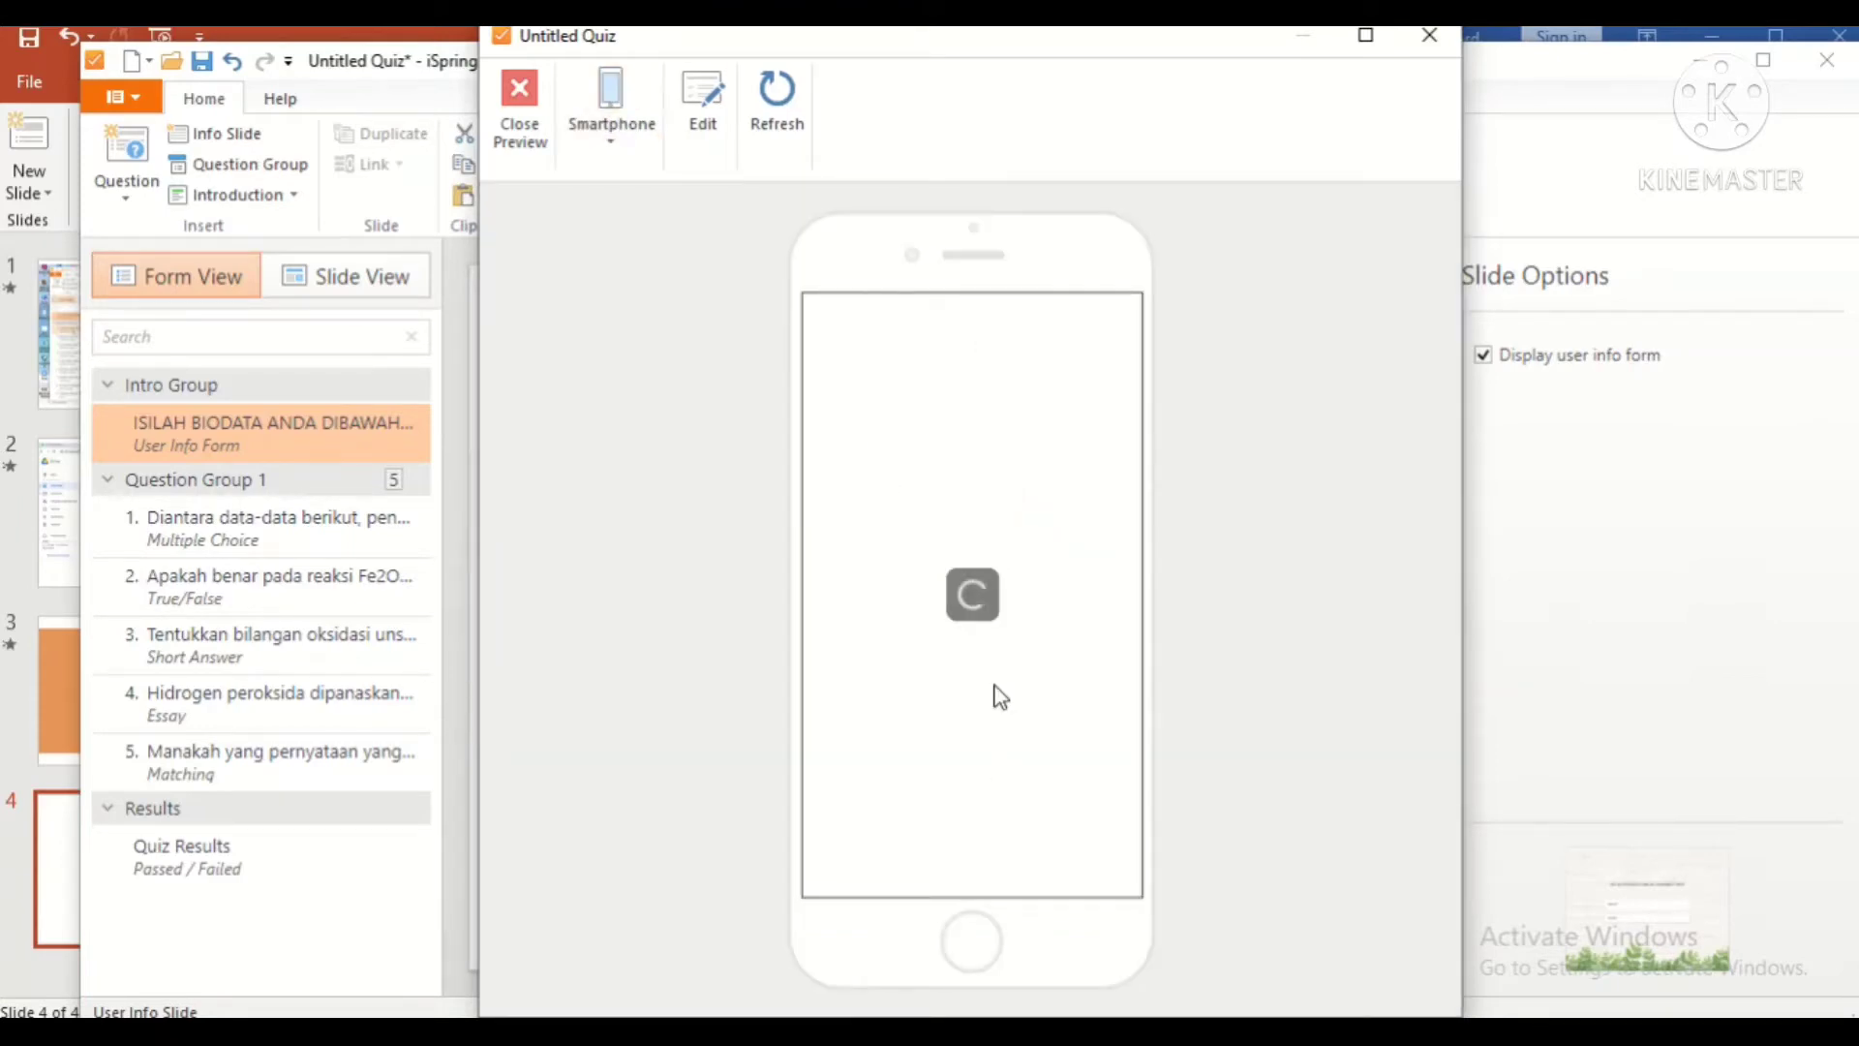
click(608, 112)
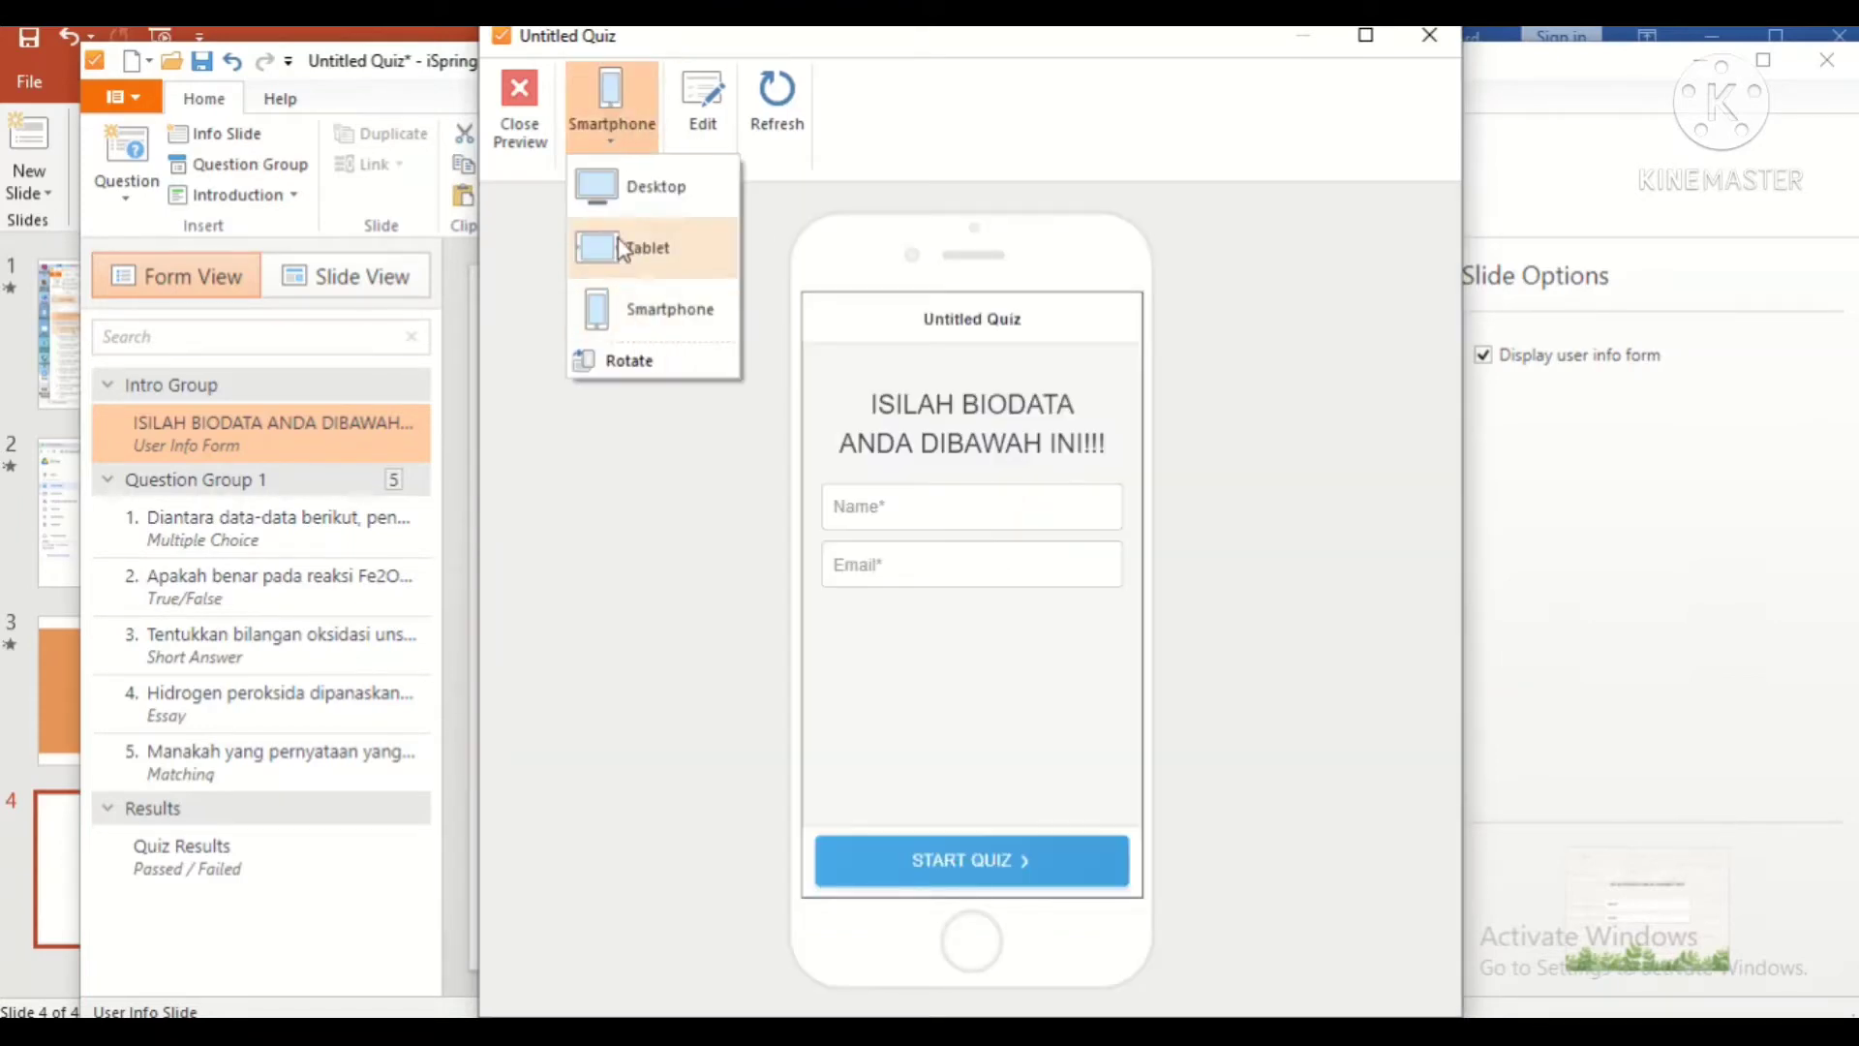
click(622, 248)
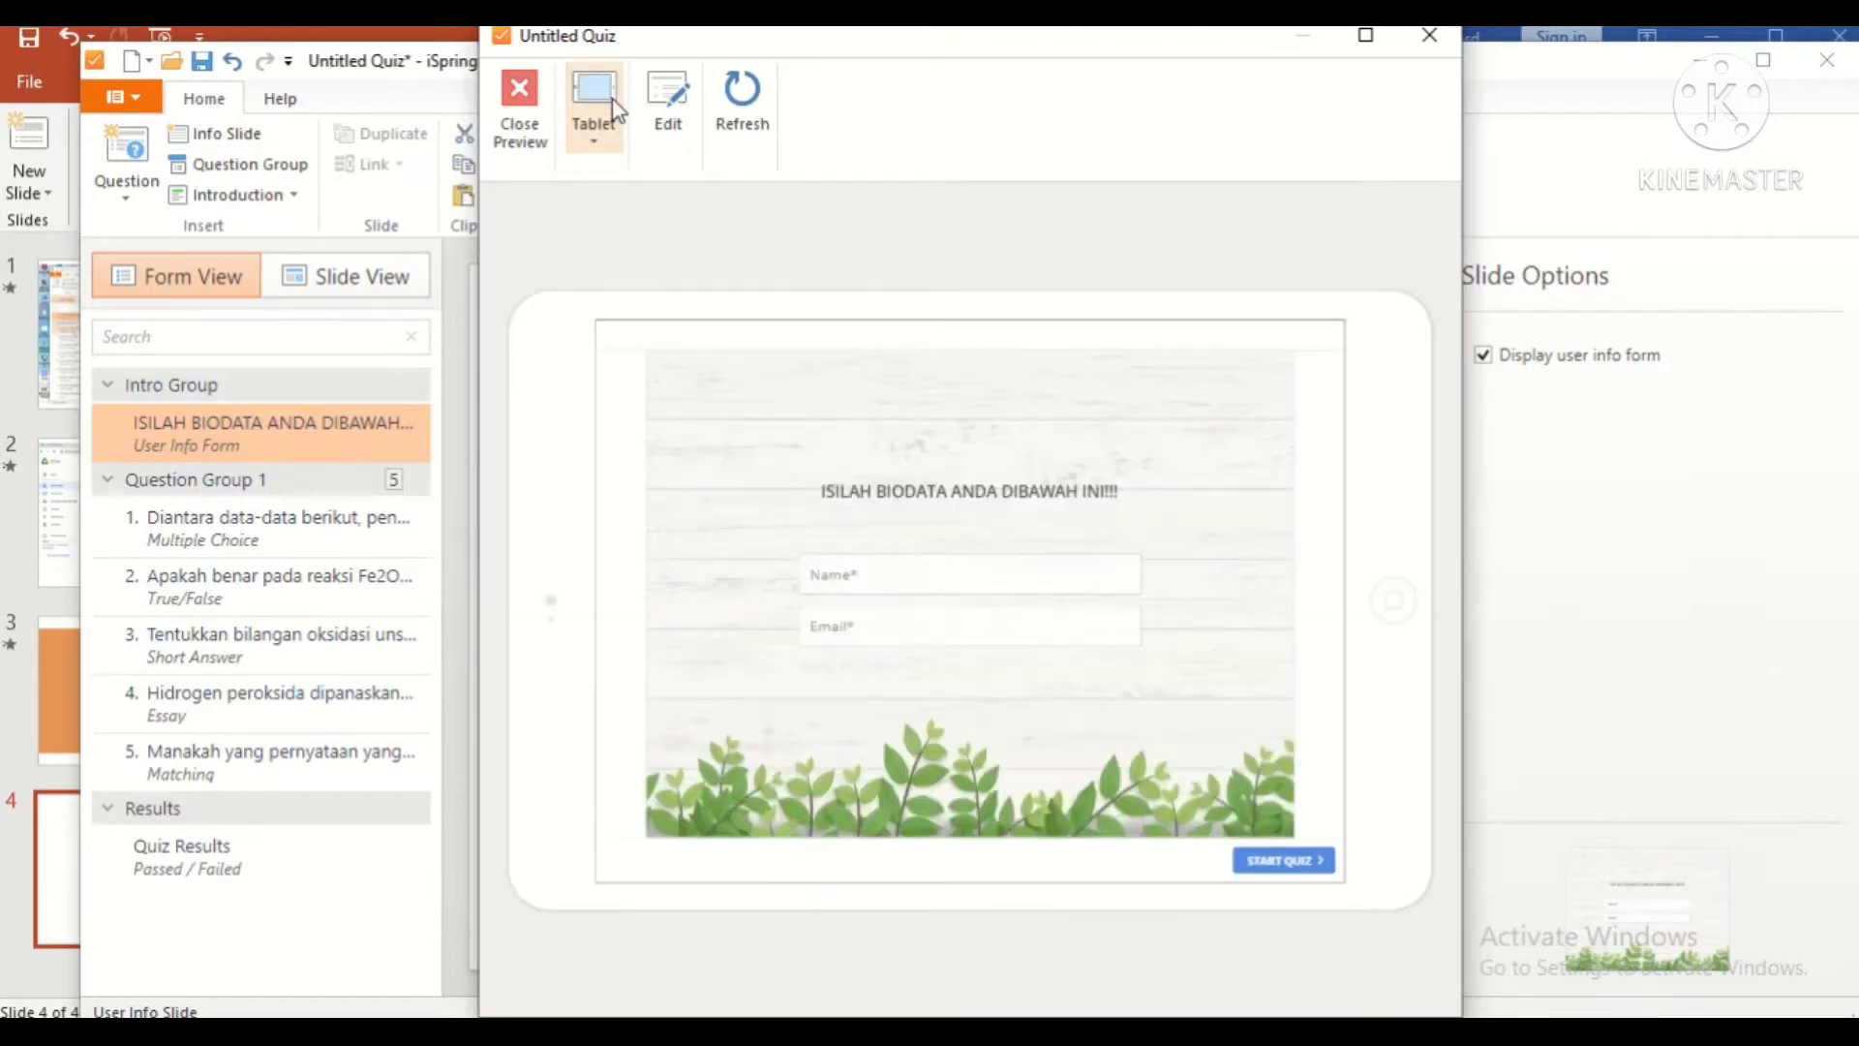
click(612, 108)
click(650, 237)
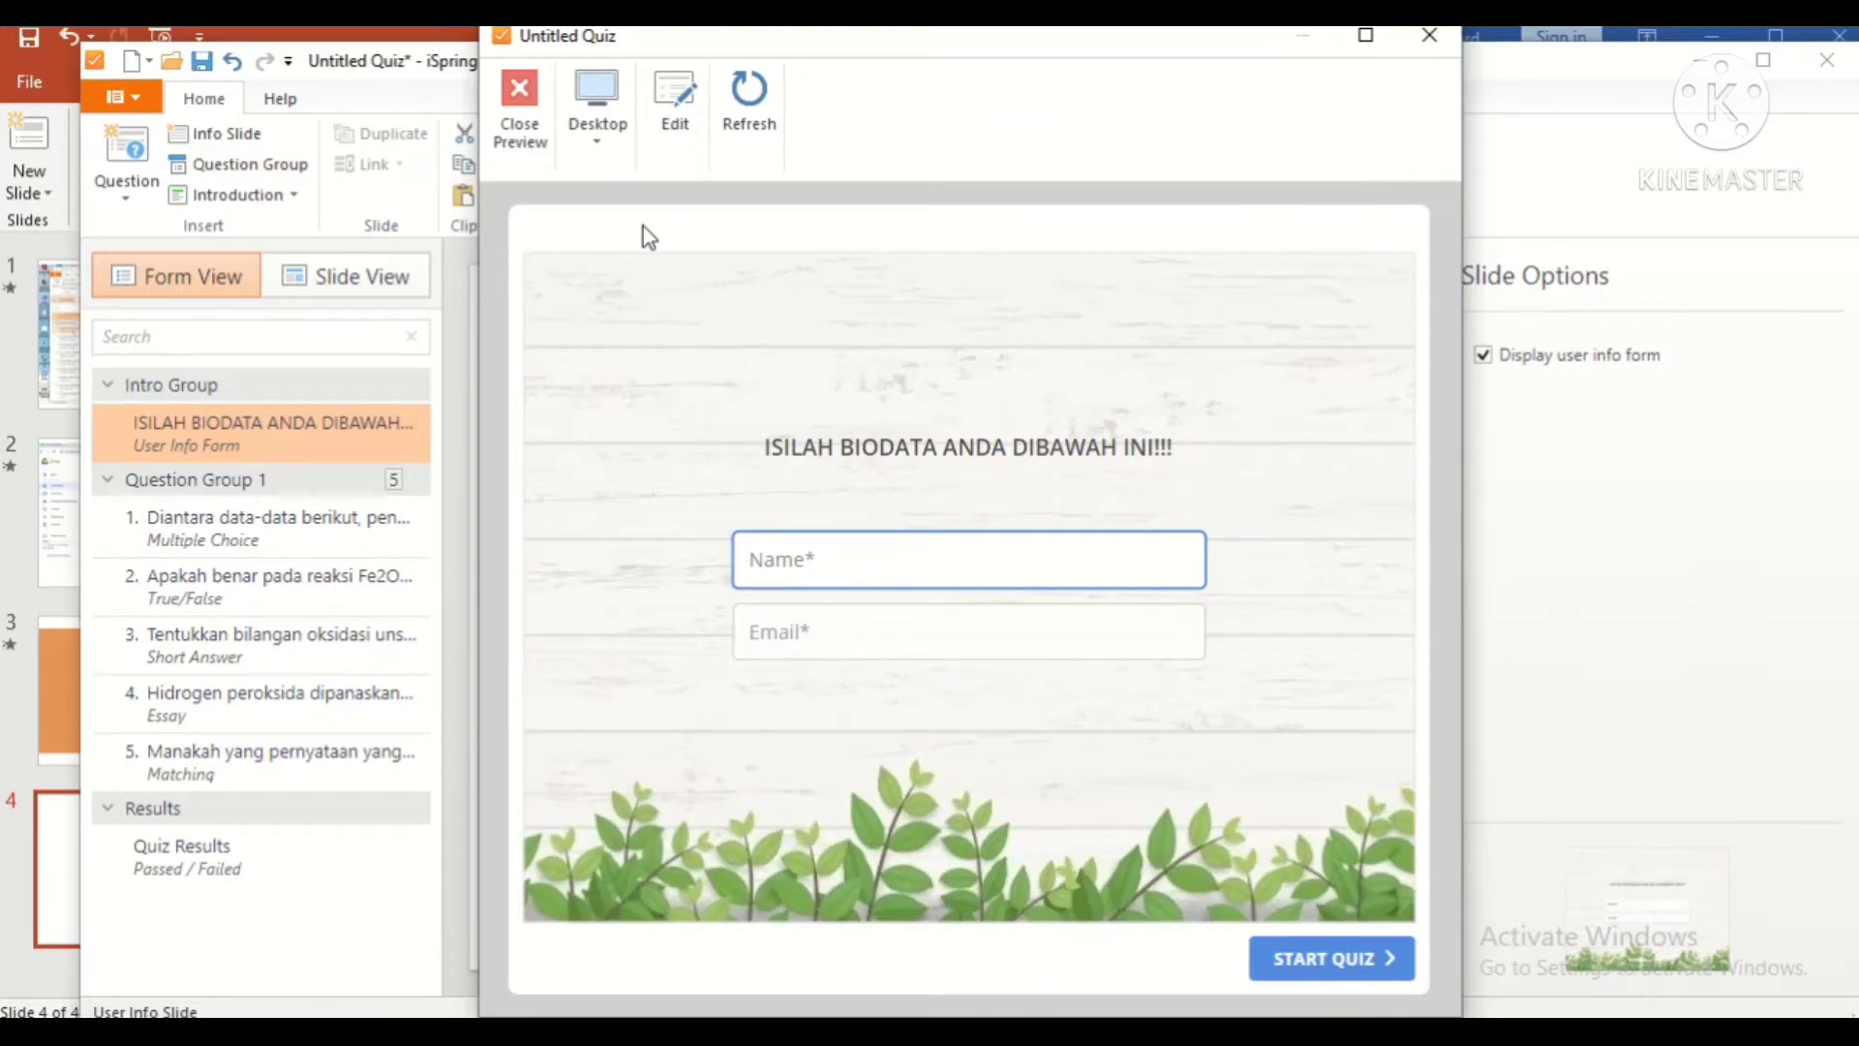
click(1430, 36)
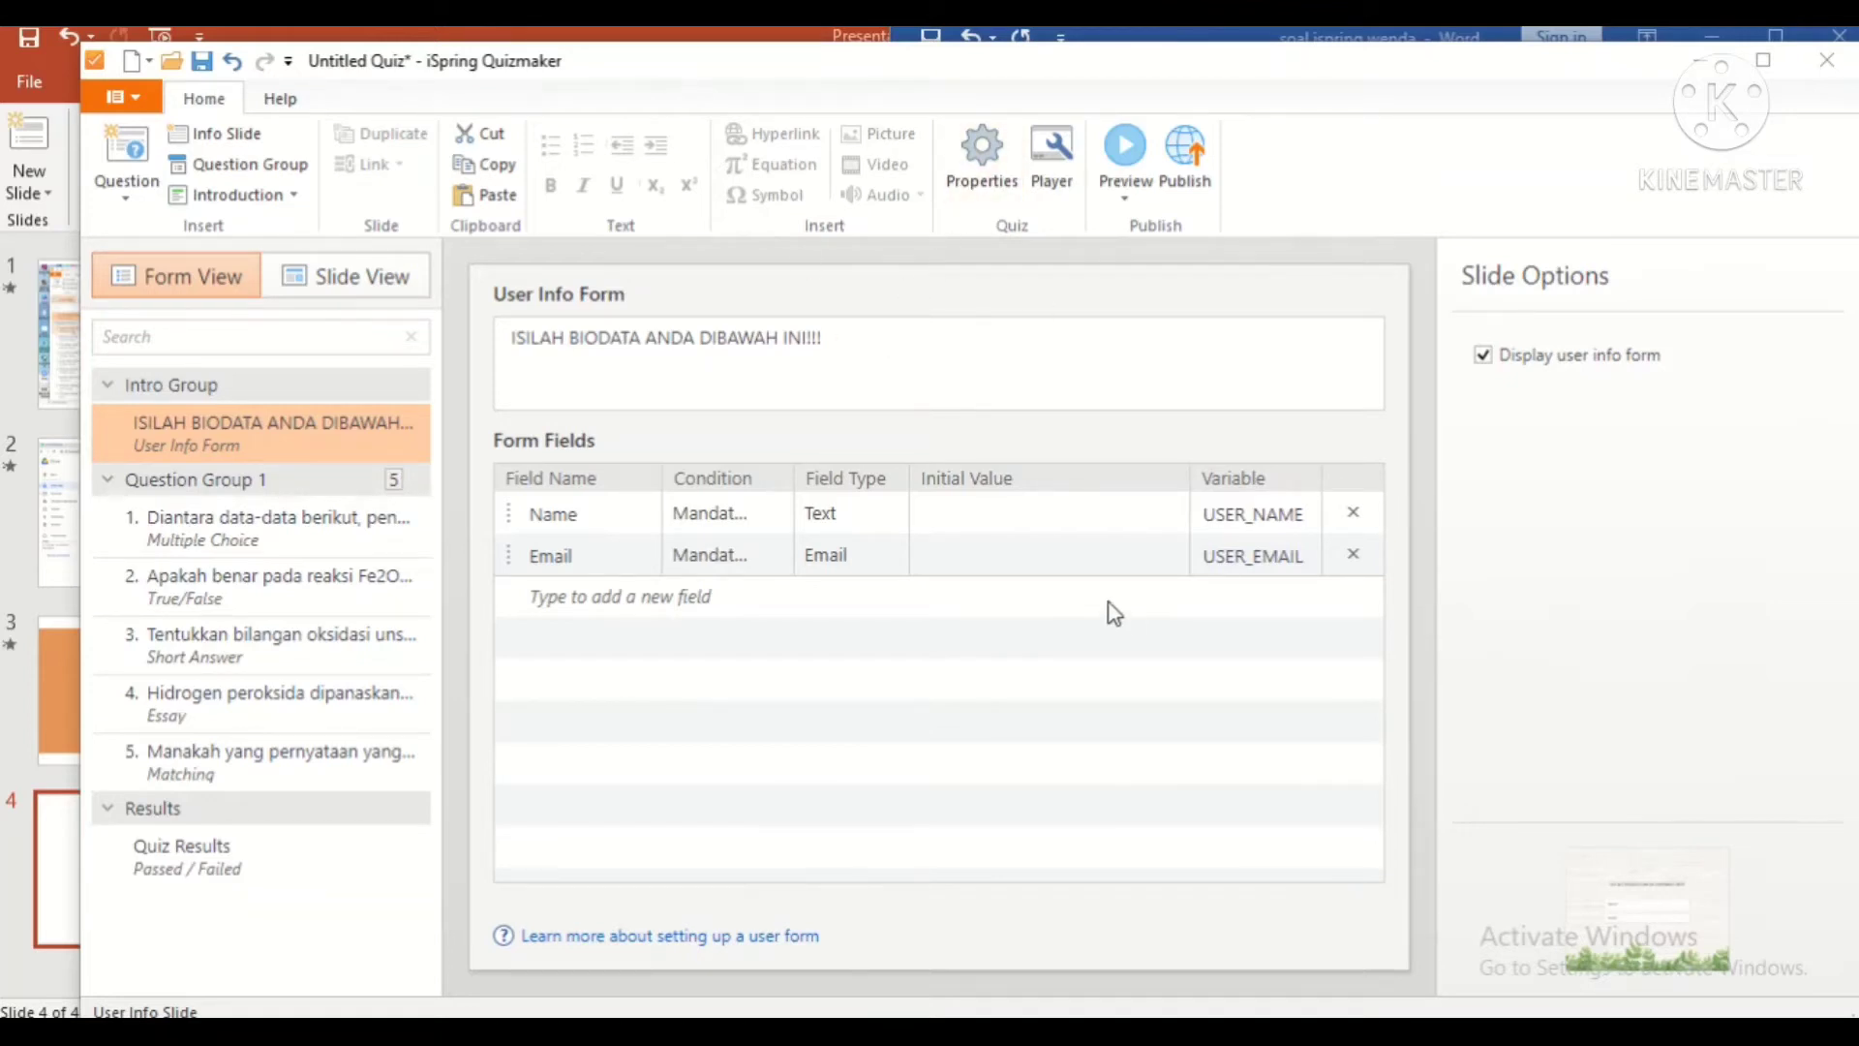
Step: Rename the quiz to SOAL REDOKSS and enable a 60:00 quiz time limit
click(997, 172)
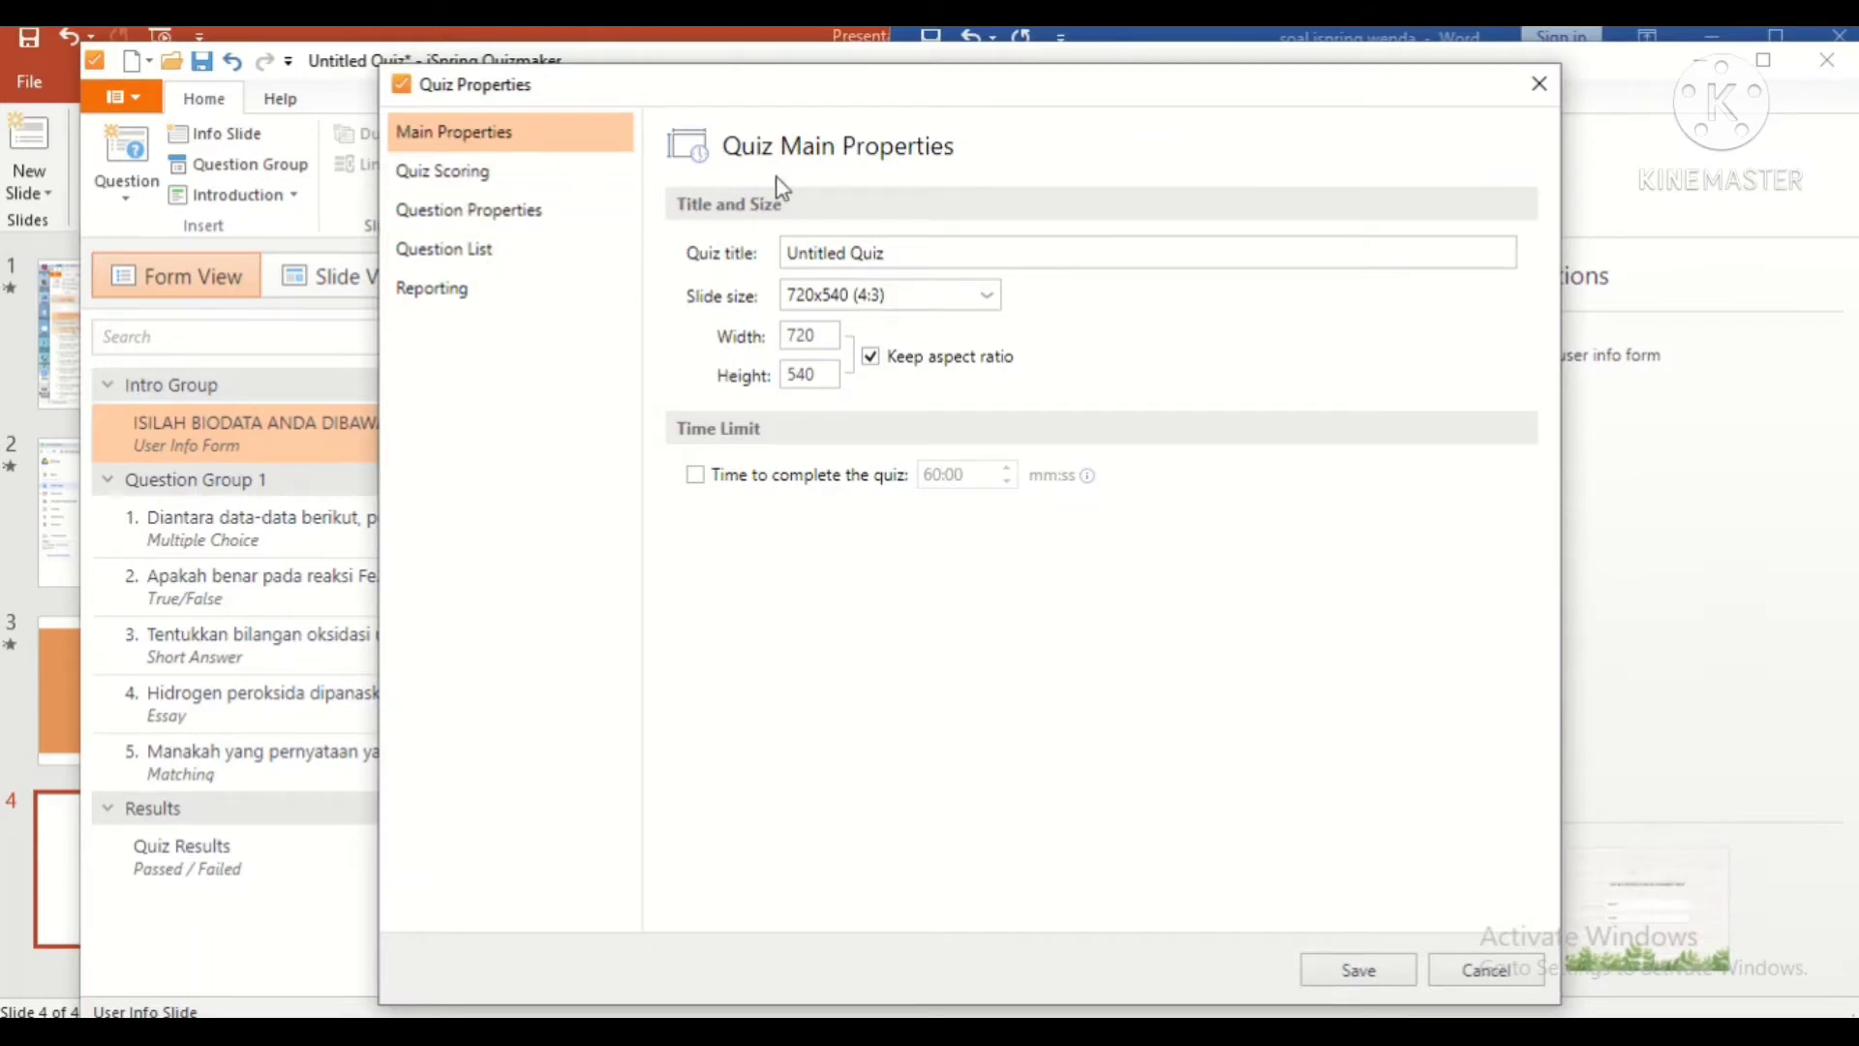
drag(900, 252, 767, 250)
text(SOAL REDOKSS)
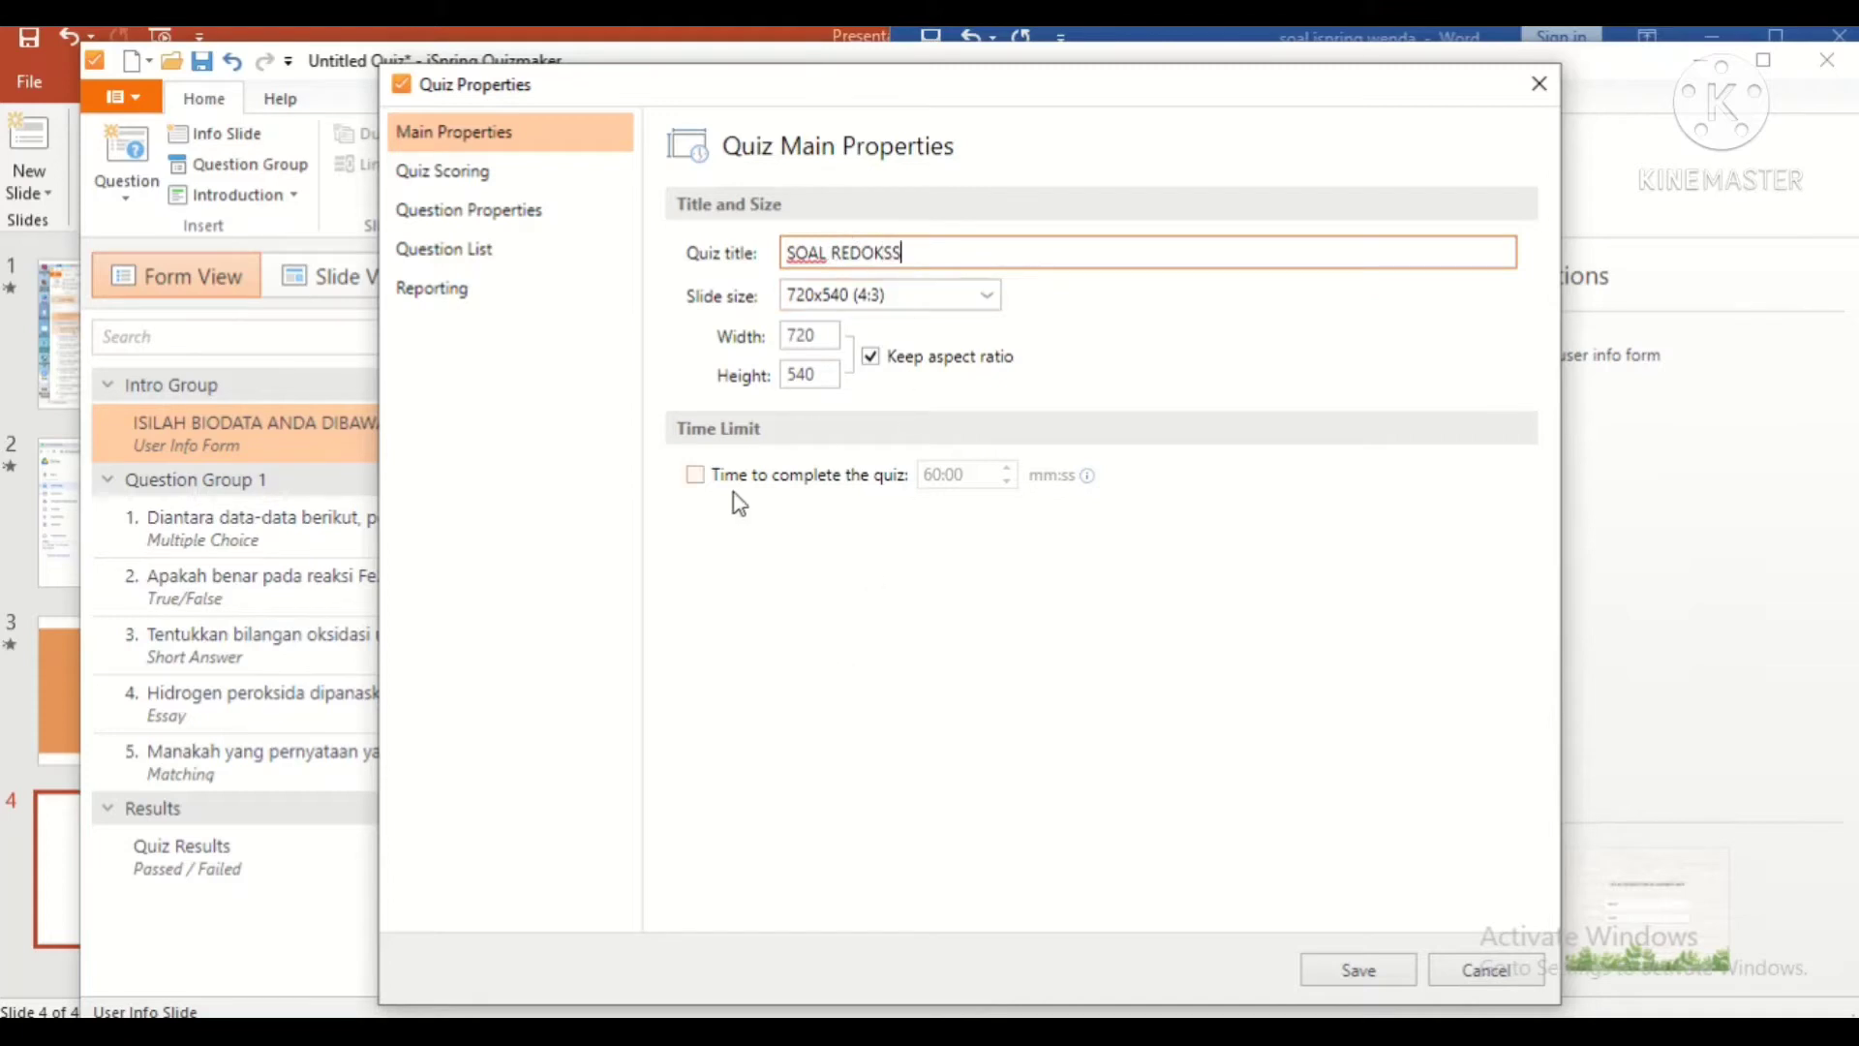
click(696, 475)
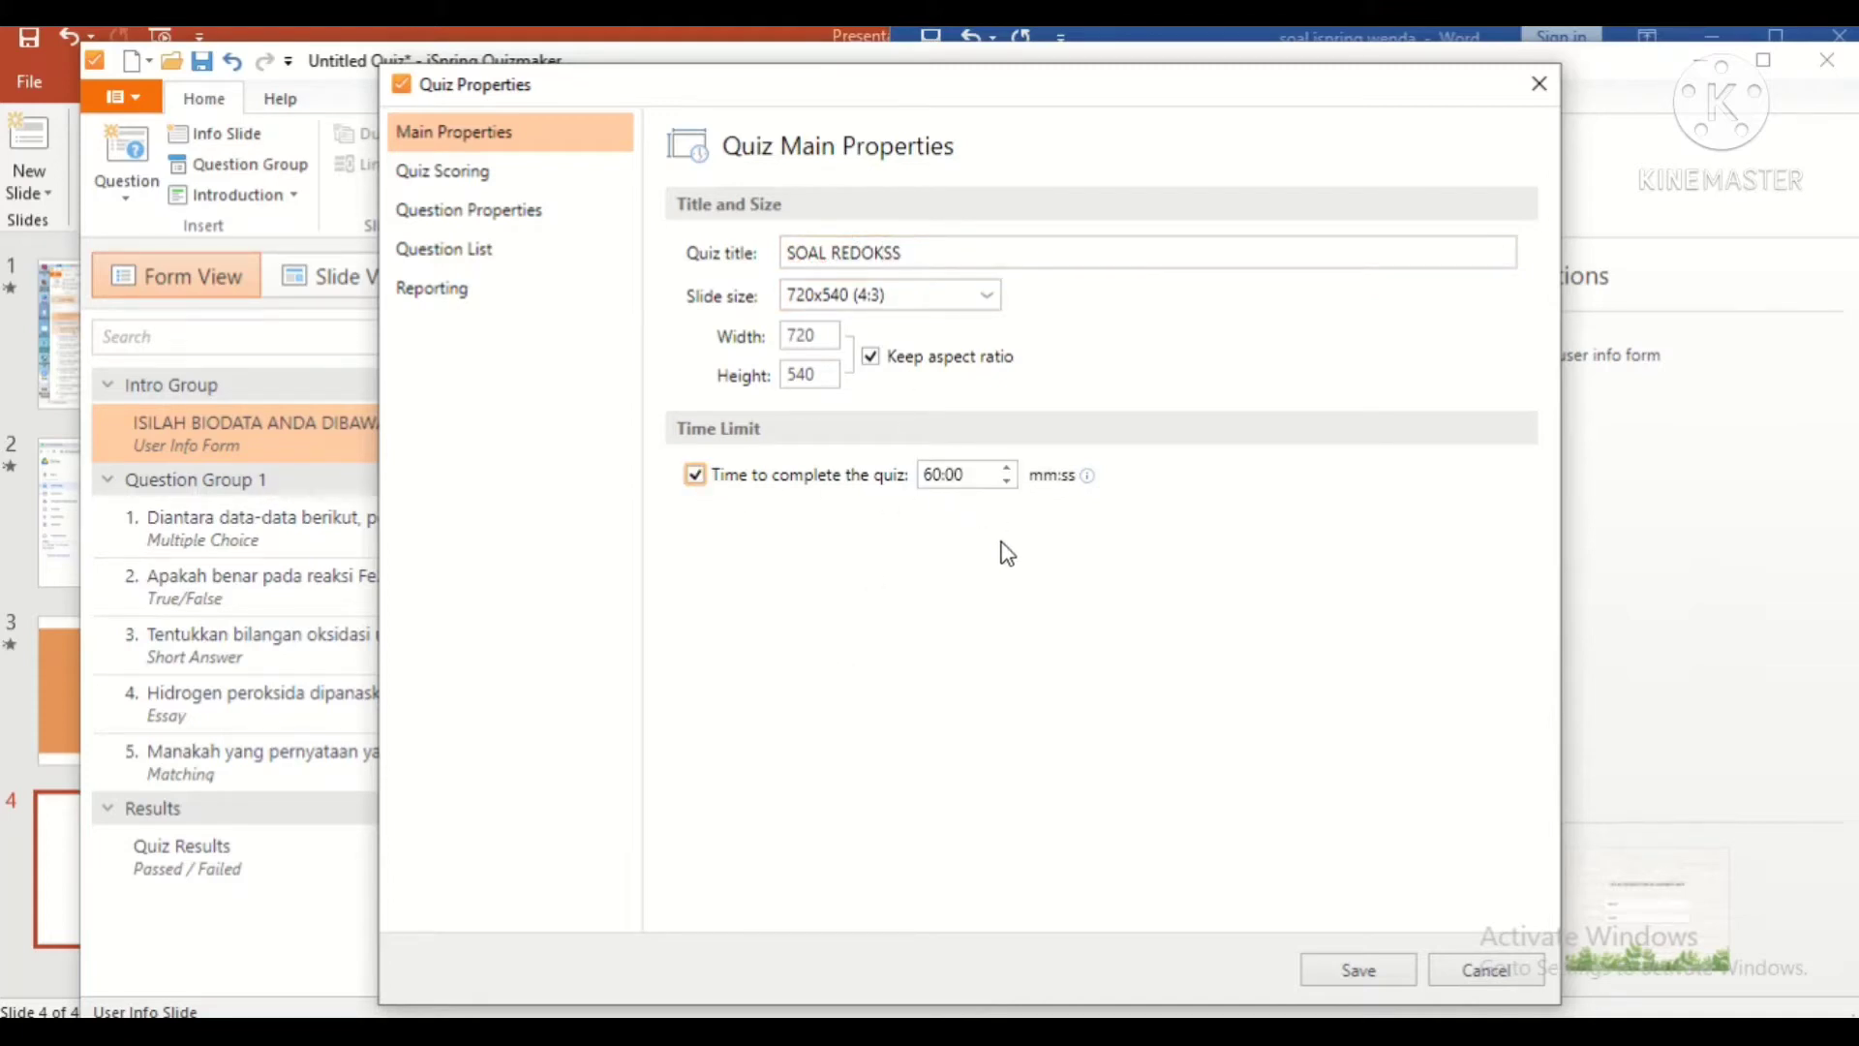
click(937, 477)
Step: Lower the passing score and switch scoring to Points
click(484, 173)
click(855, 423)
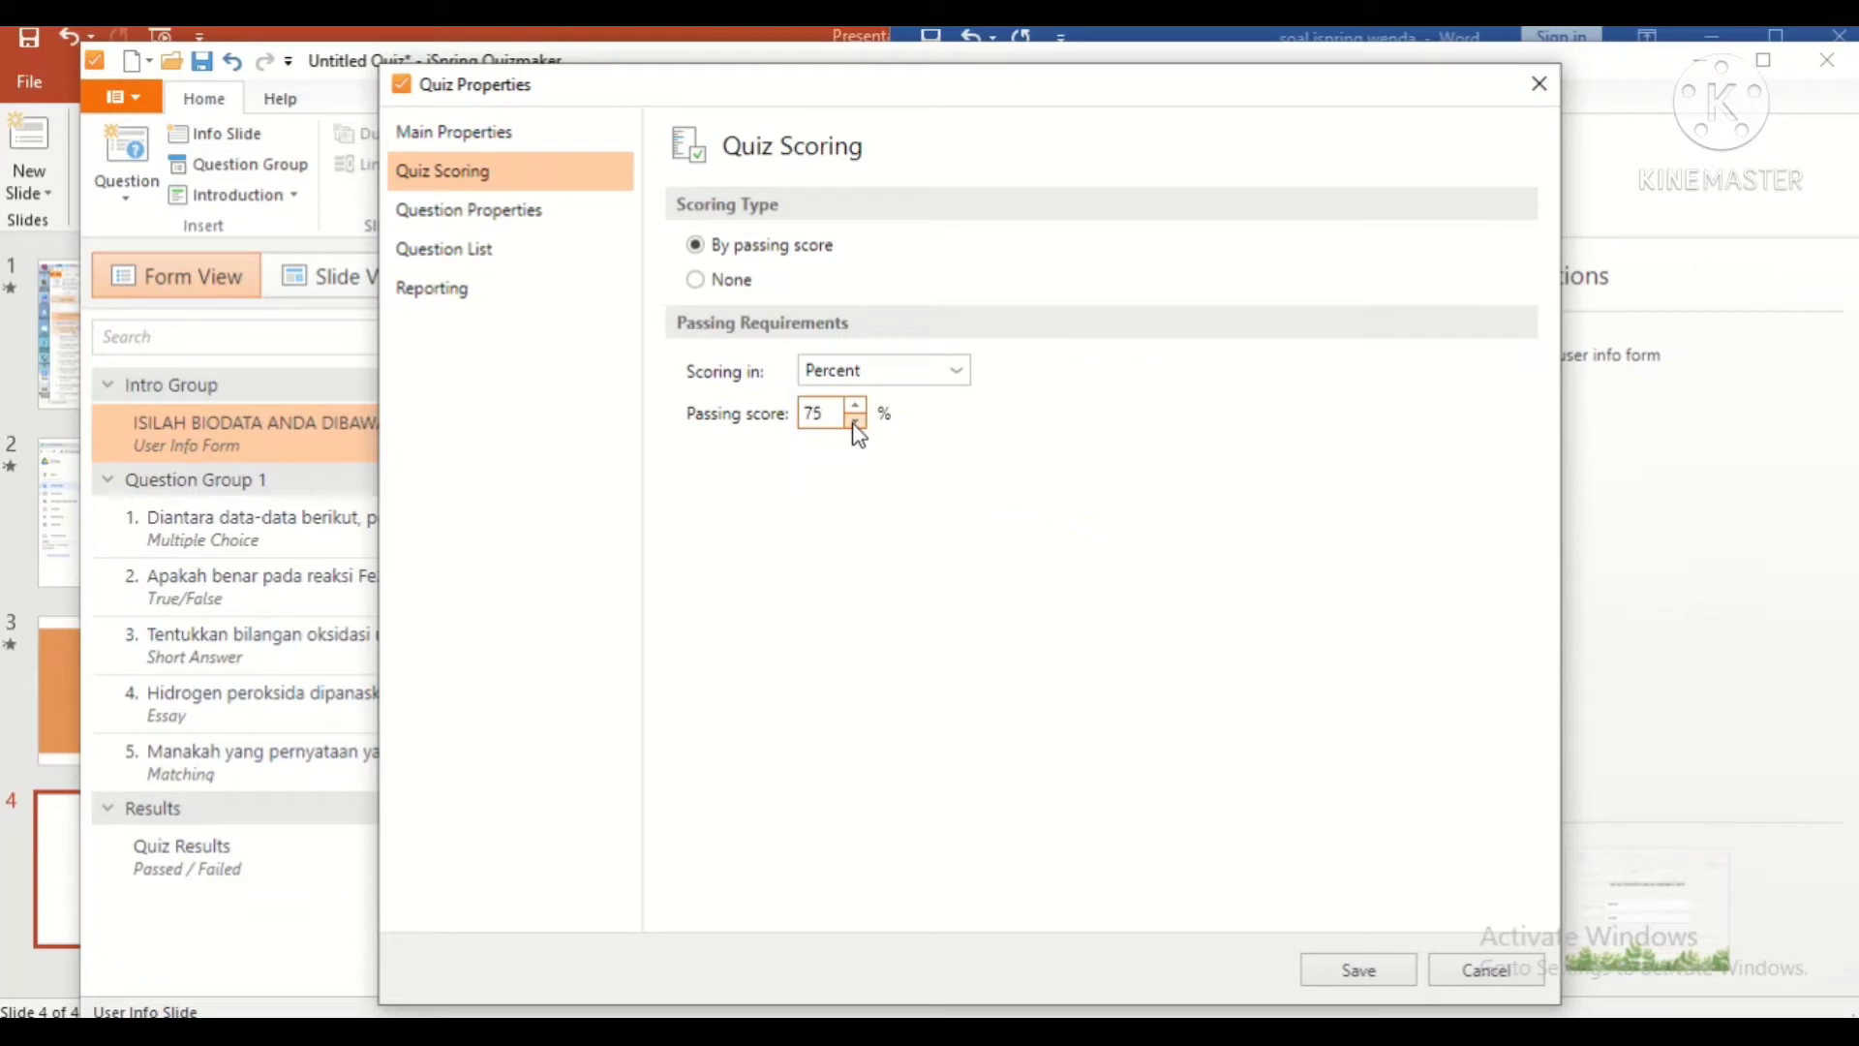
click(915, 376)
click(891, 432)
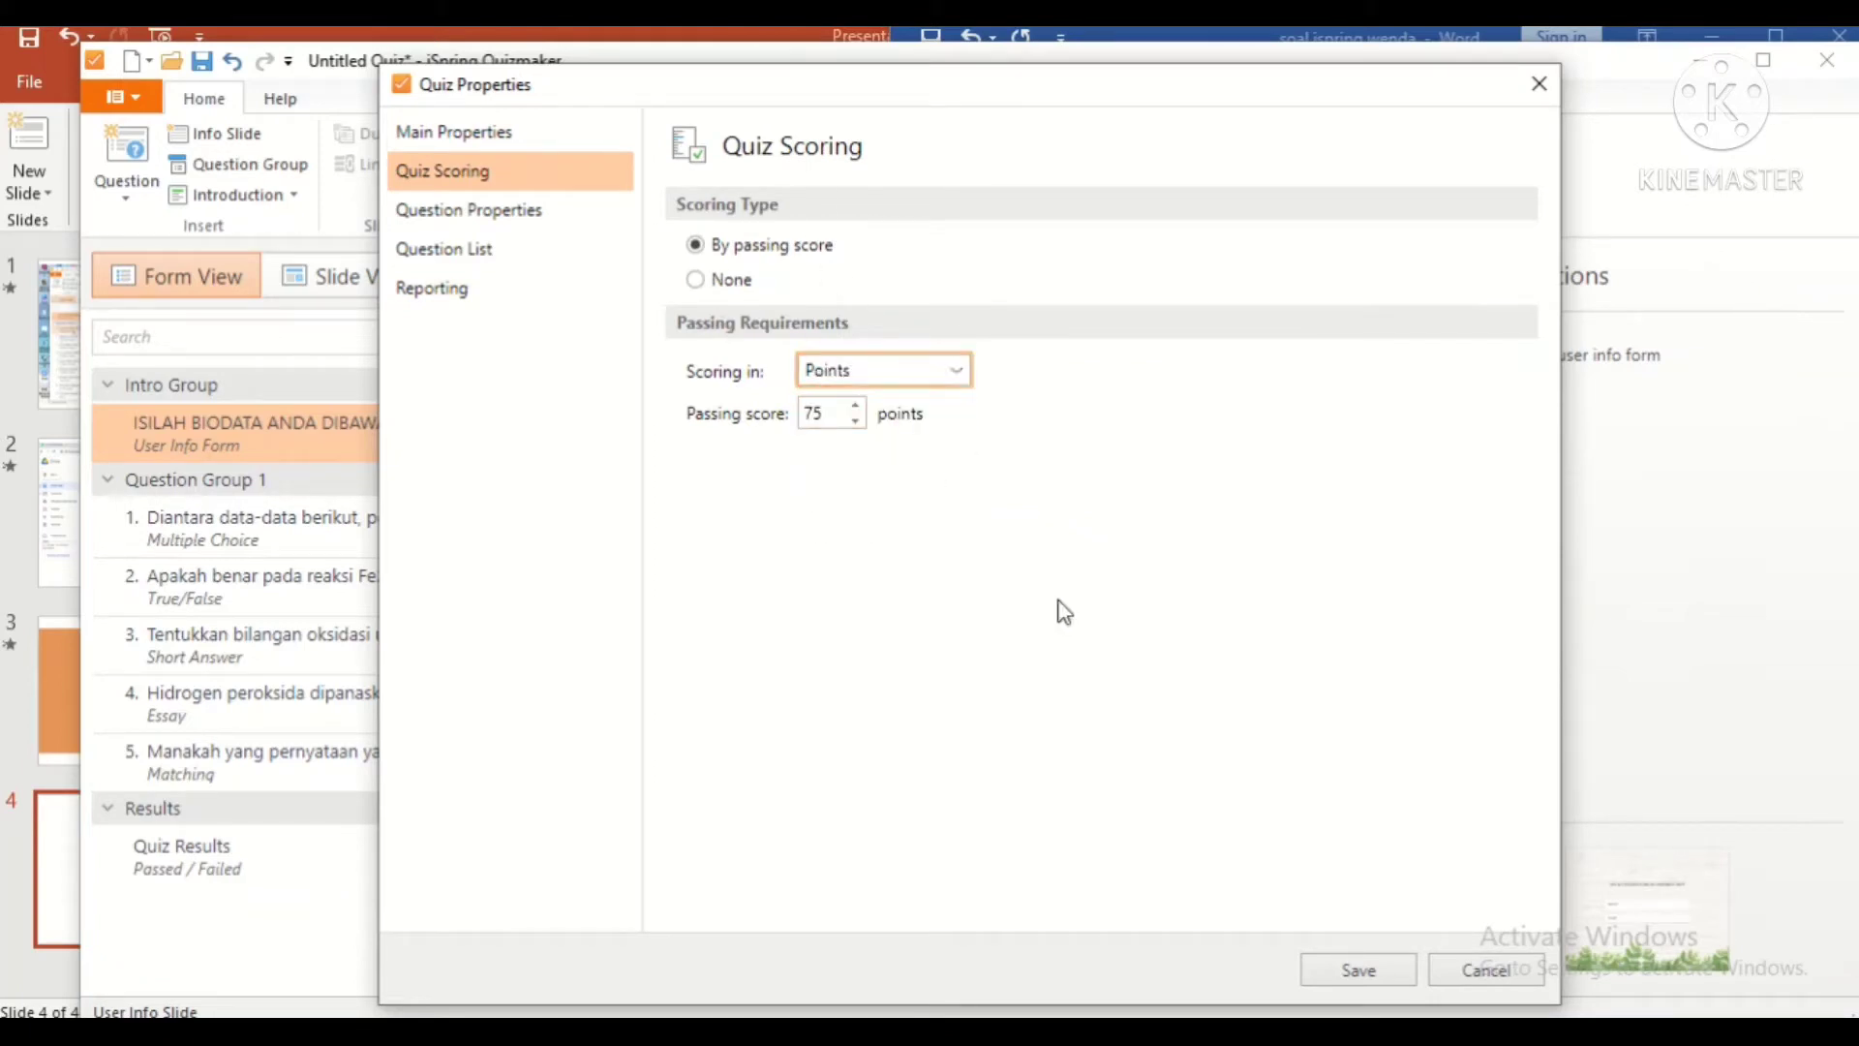
Step: Allow partial answers in question properties, keeping graded-question feedback enabled
click(540, 213)
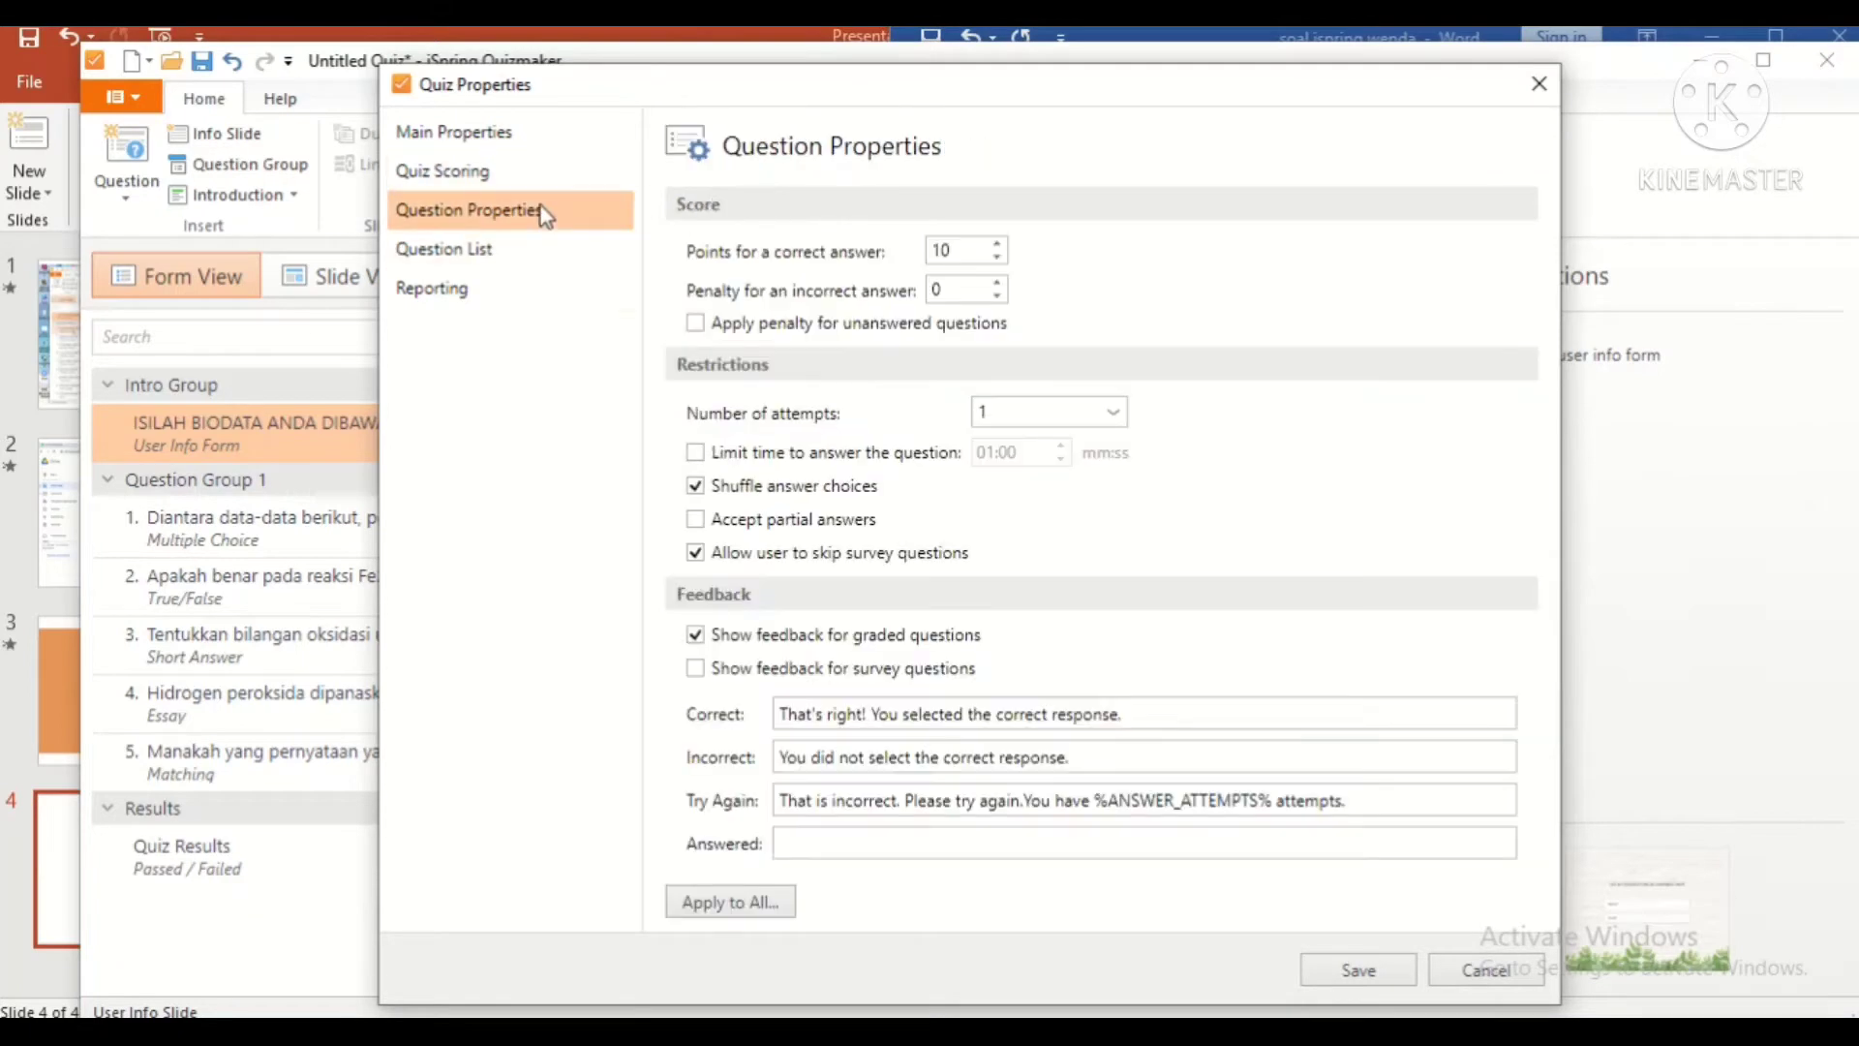
click(933, 802)
click(695, 519)
click(696, 635)
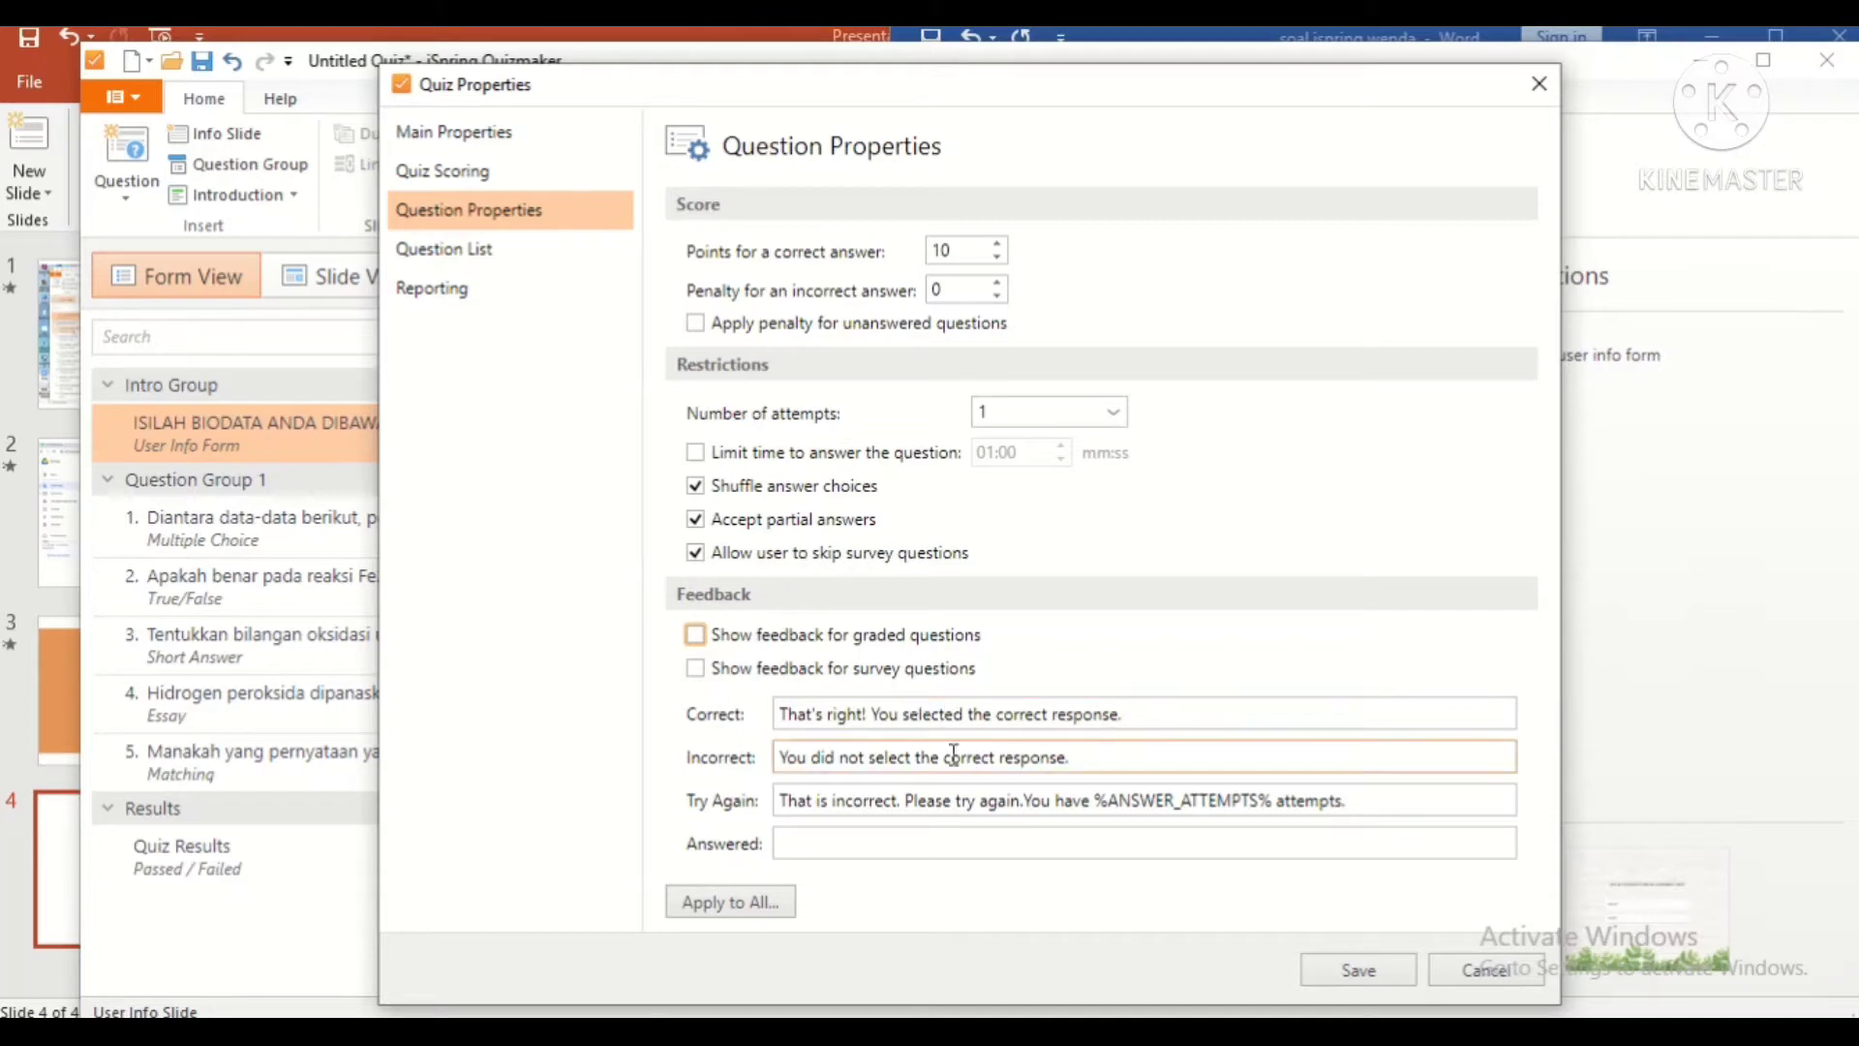
click(695, 634)
Step: Set feedback messages to 'selamat kamu benar!!!' and 'Tetap semangat da coba lagi'
drag(1124, 714, 740, 721)
text(s)
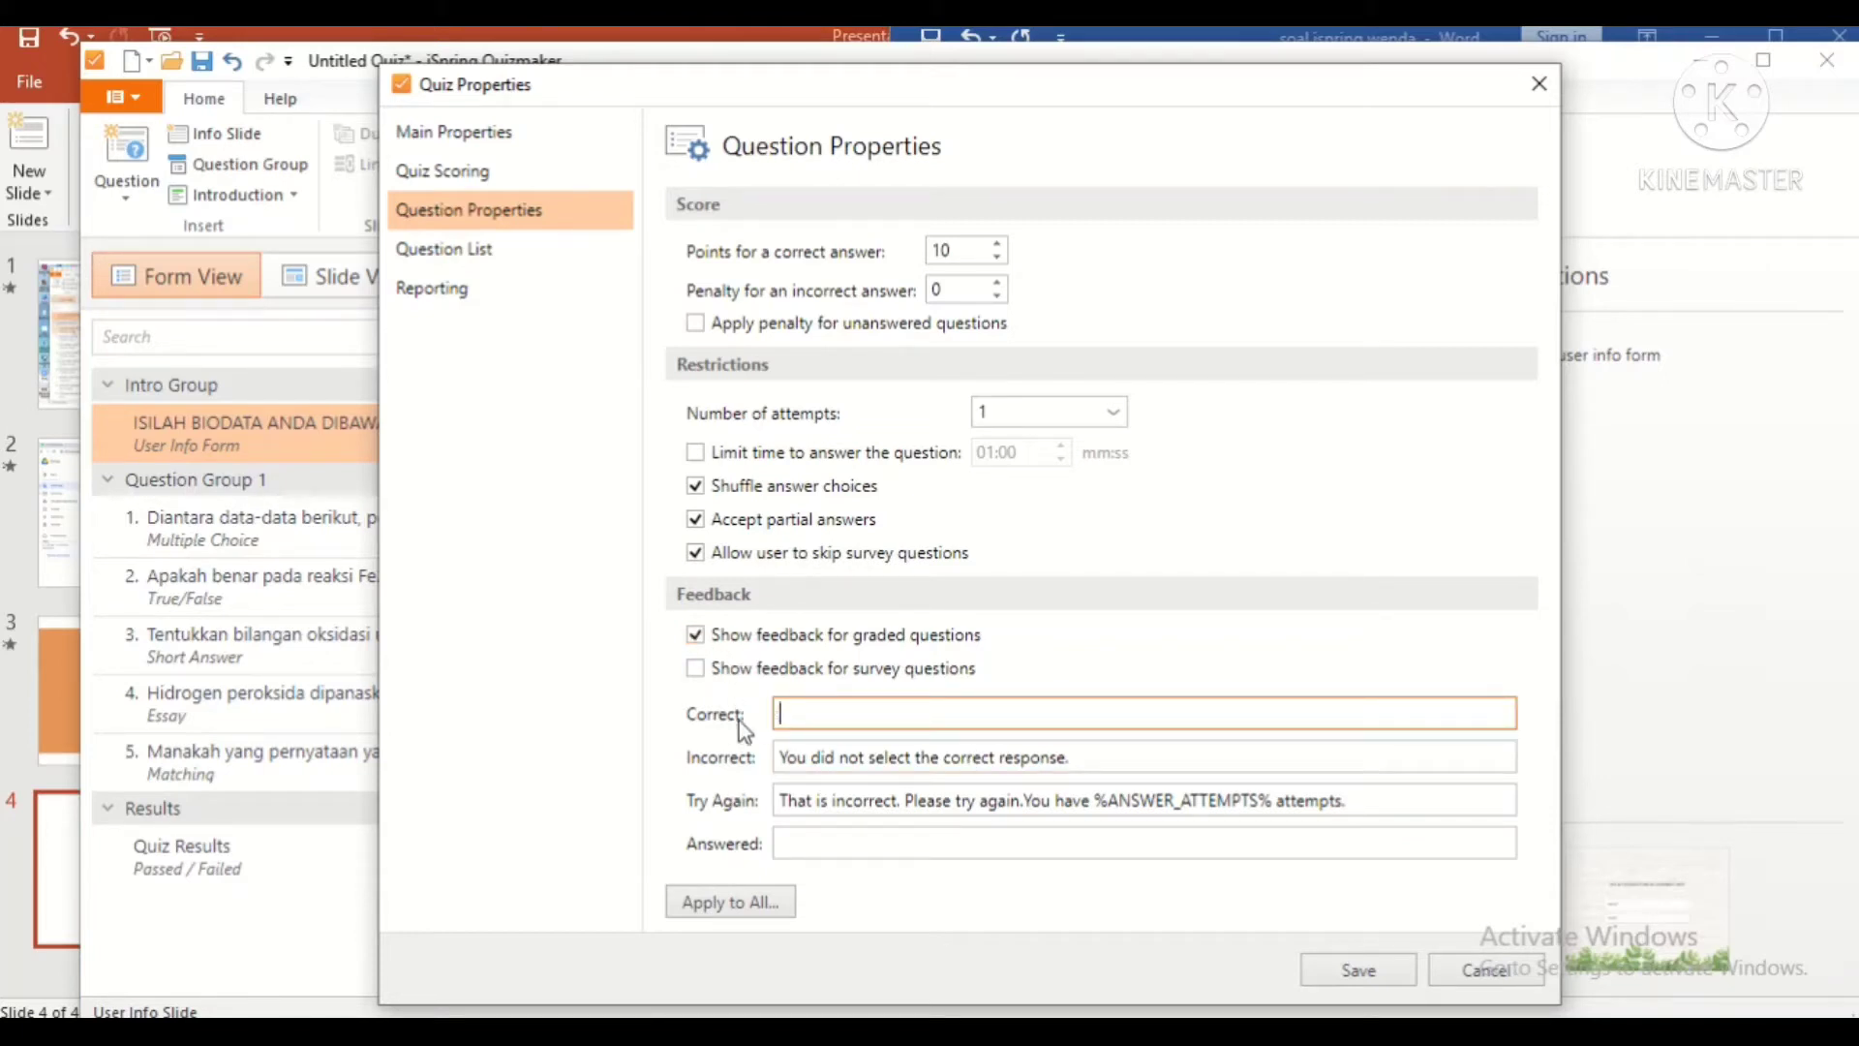
text(elamat kamu benar!!!)
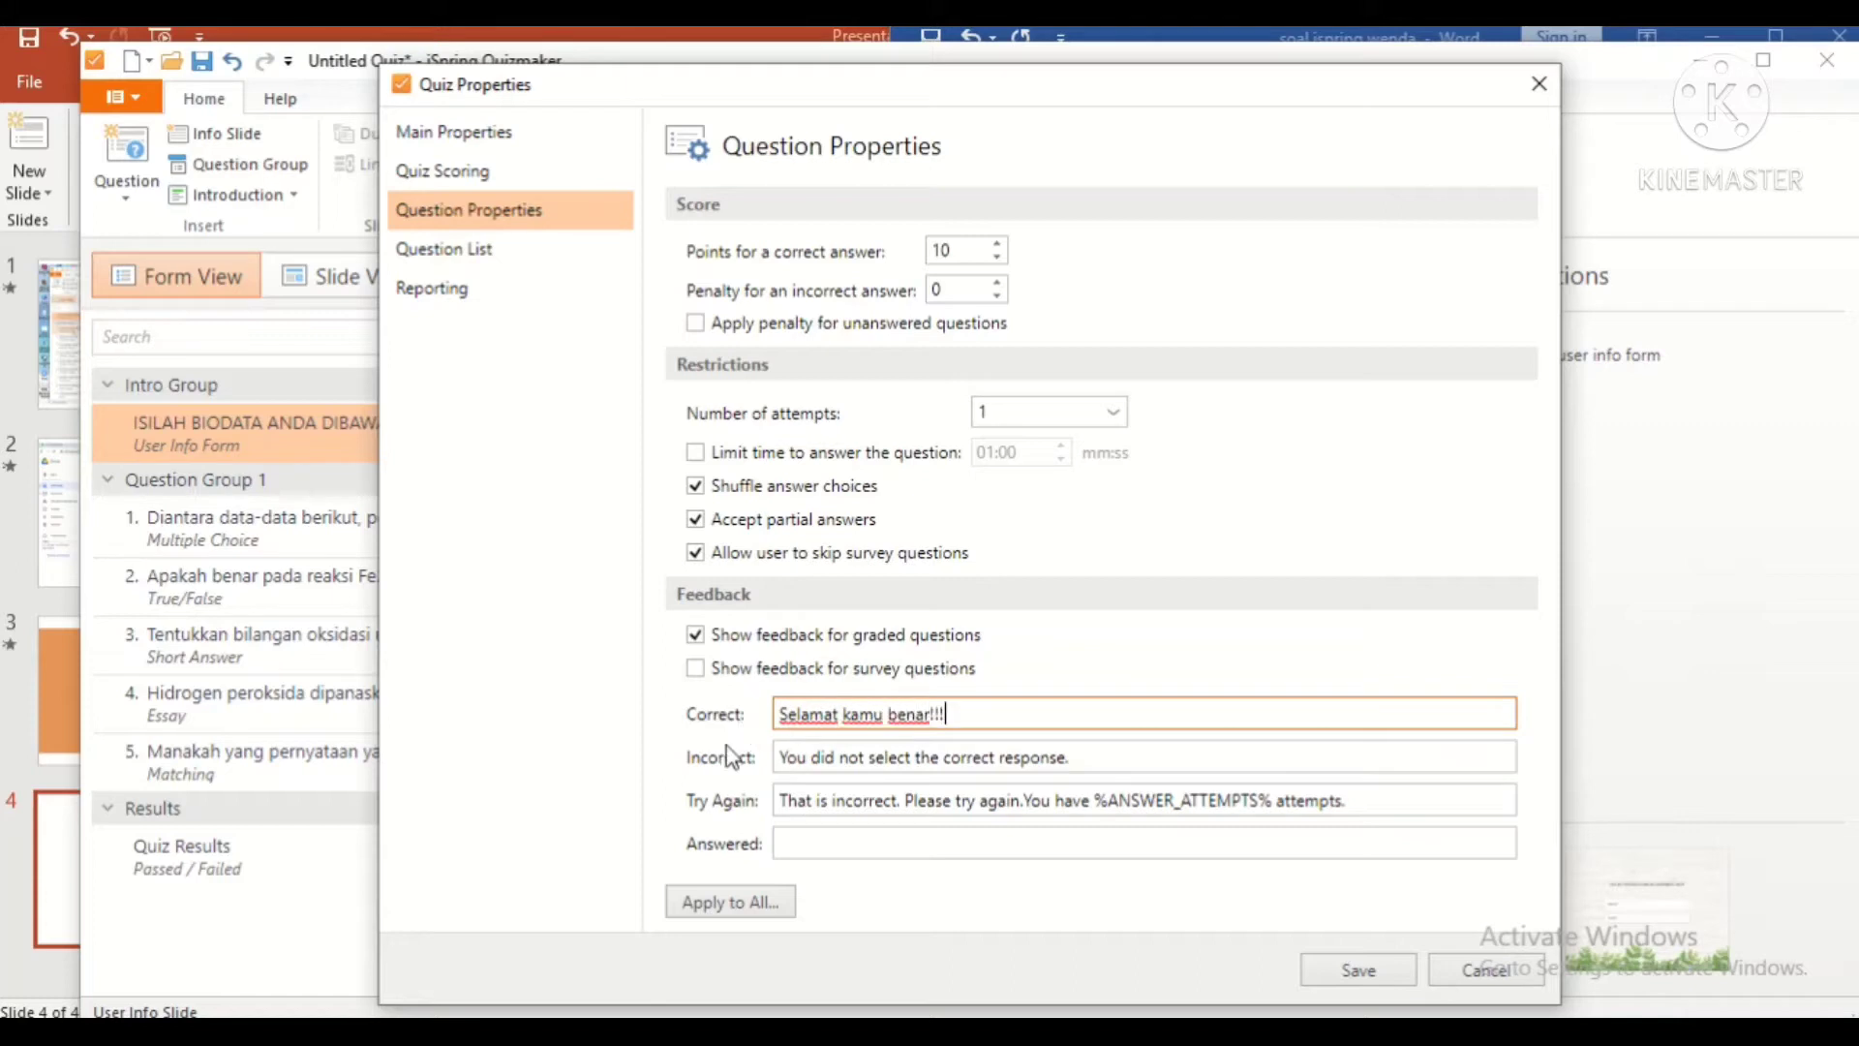
key(Tab)
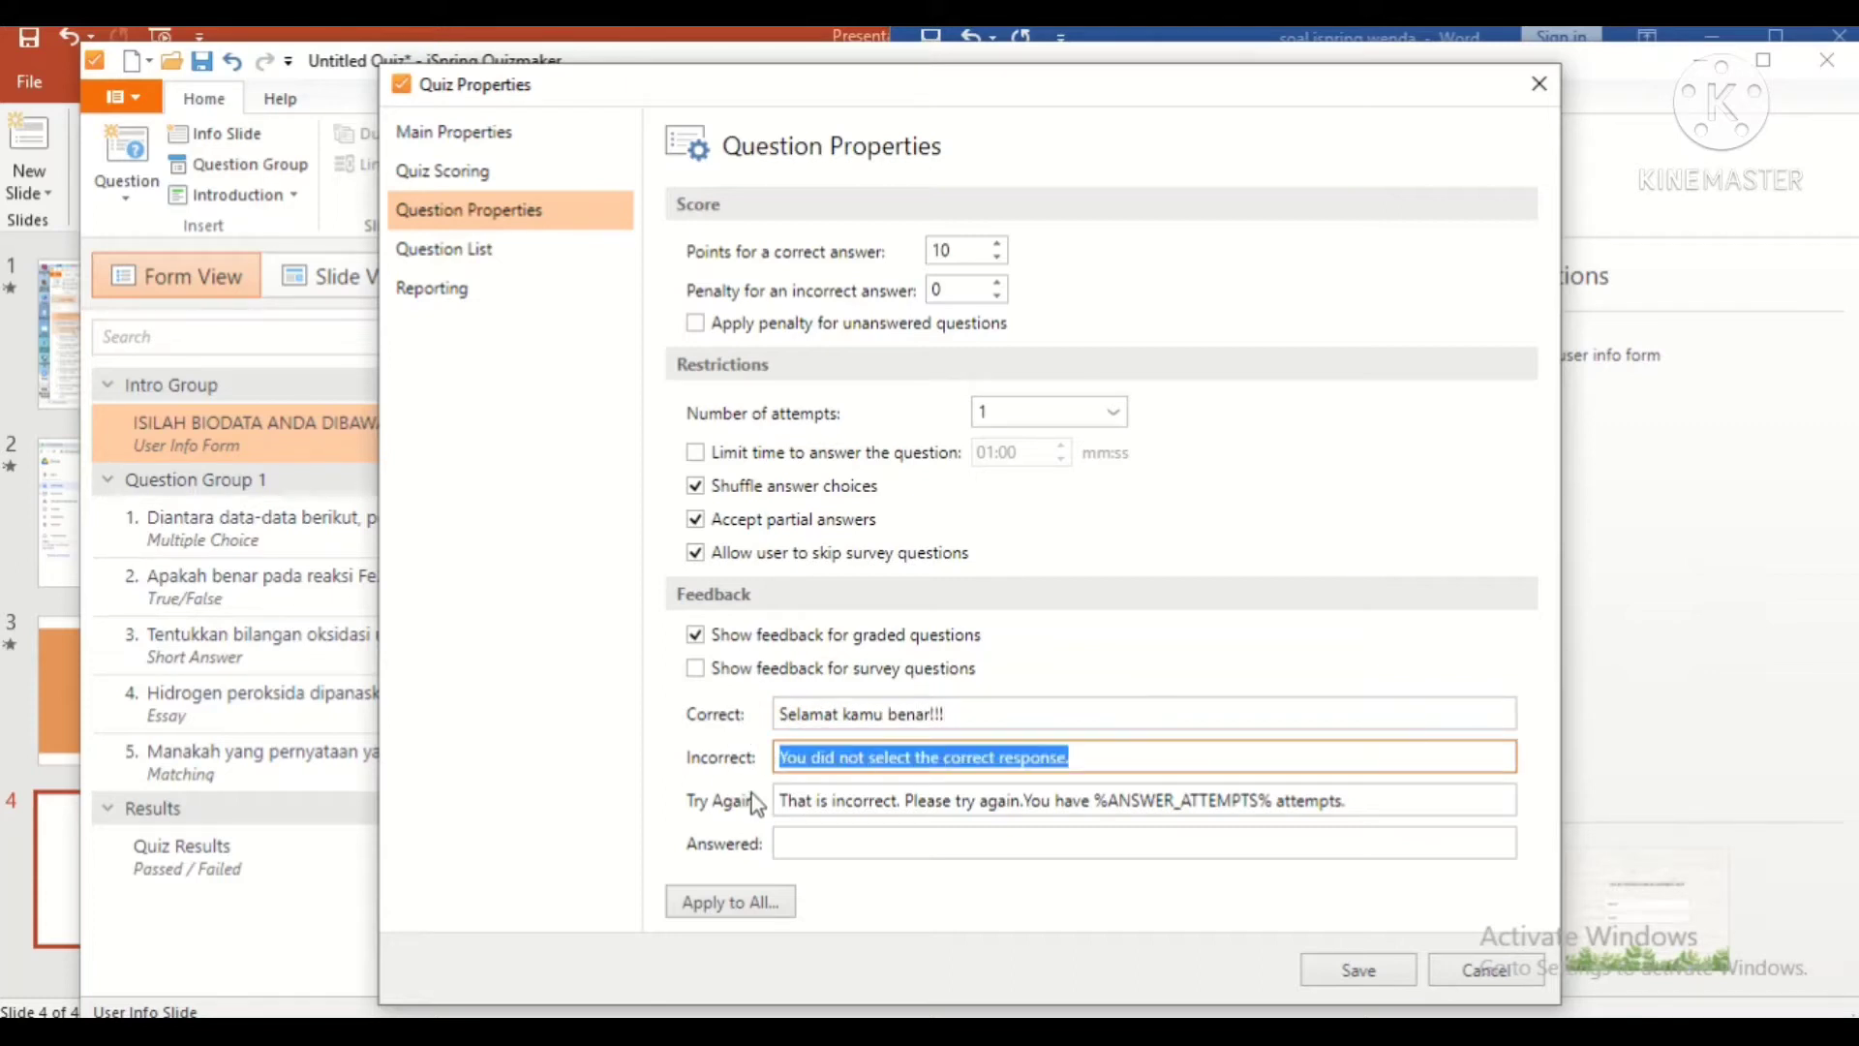
key(BackSpace)
text(Tetap semn)
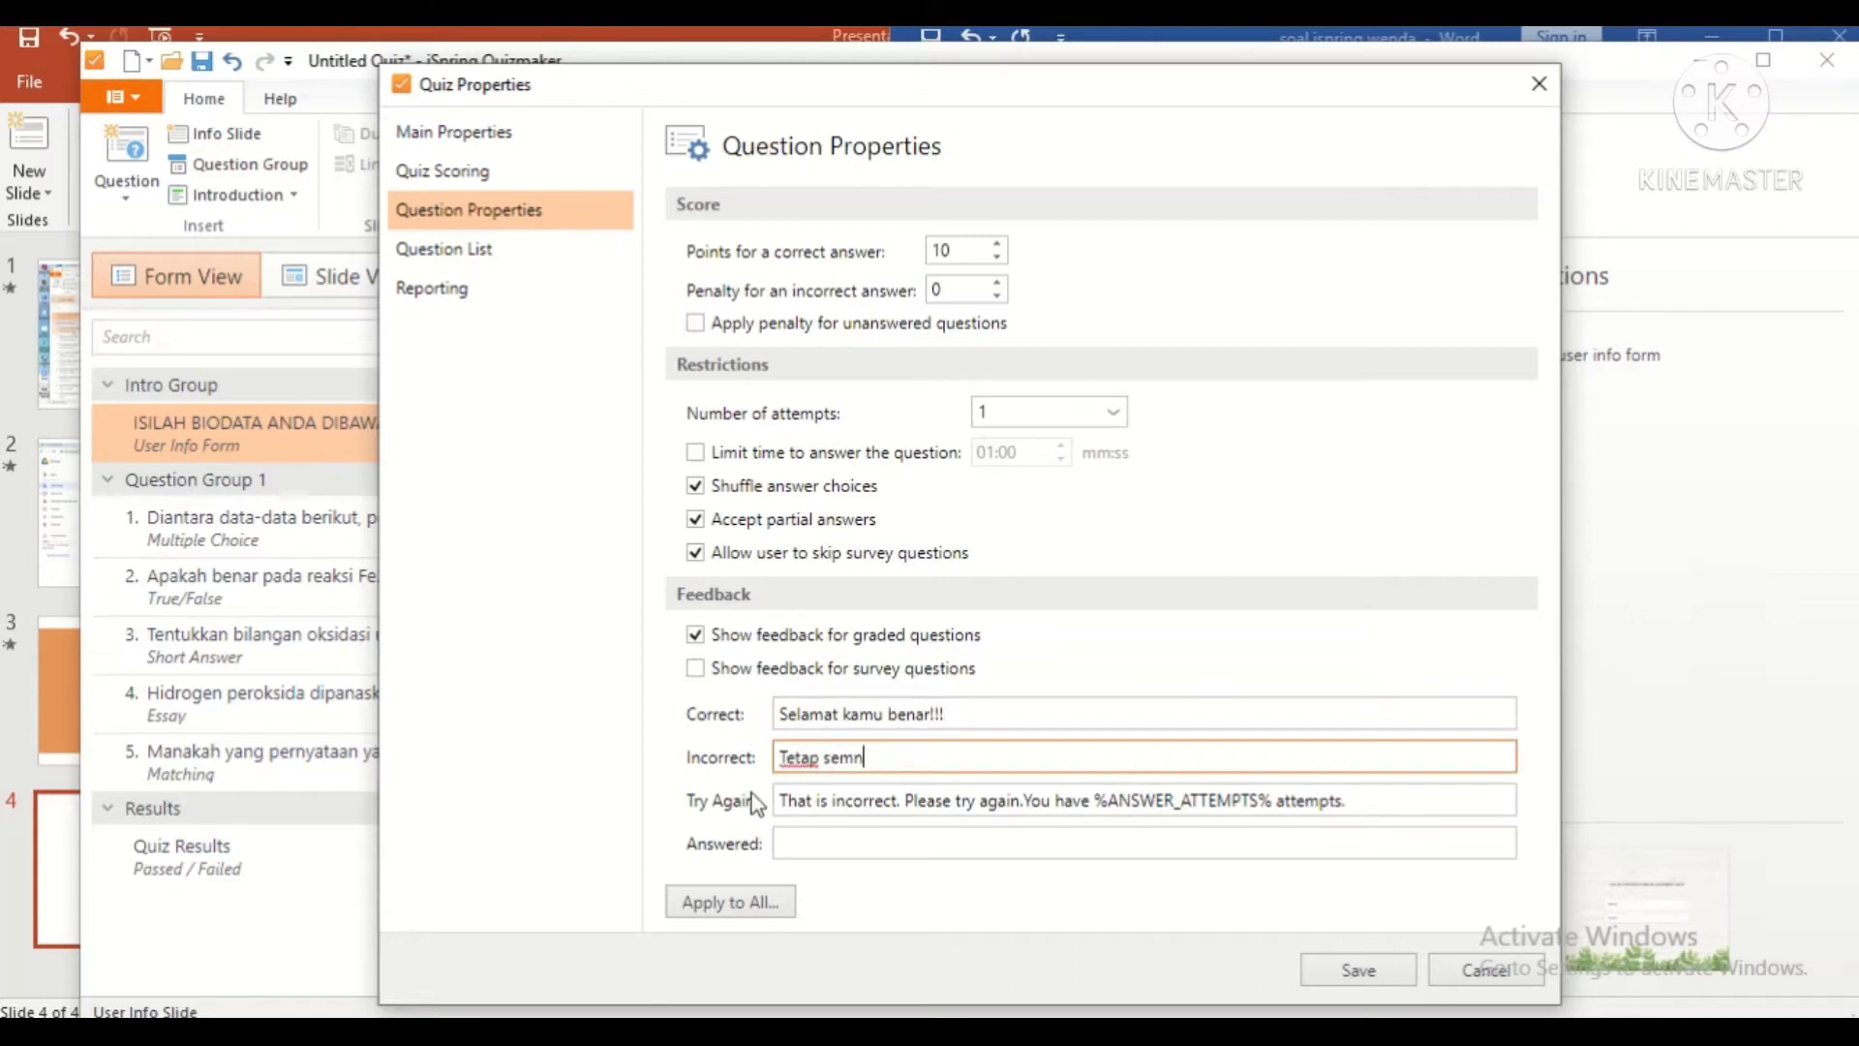
key(BackSpace)
text(angat da coba lagi!!!)
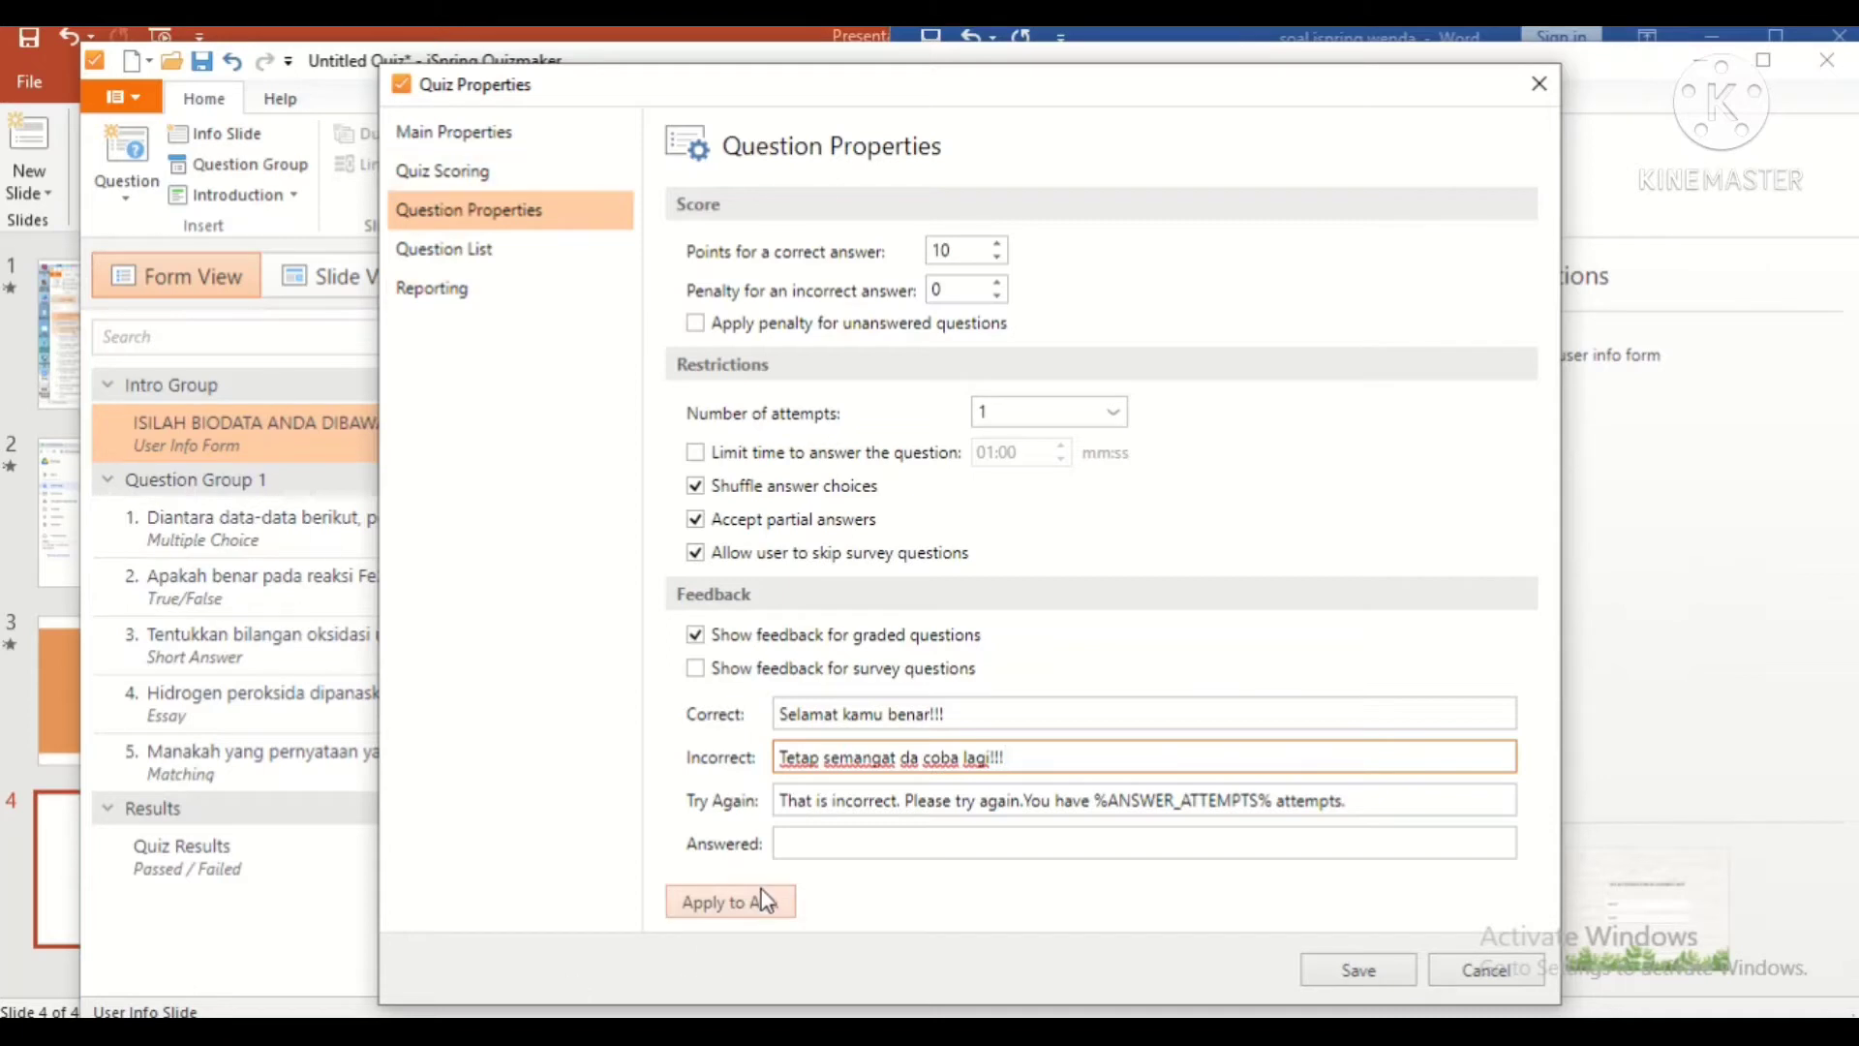
click(523, 256)
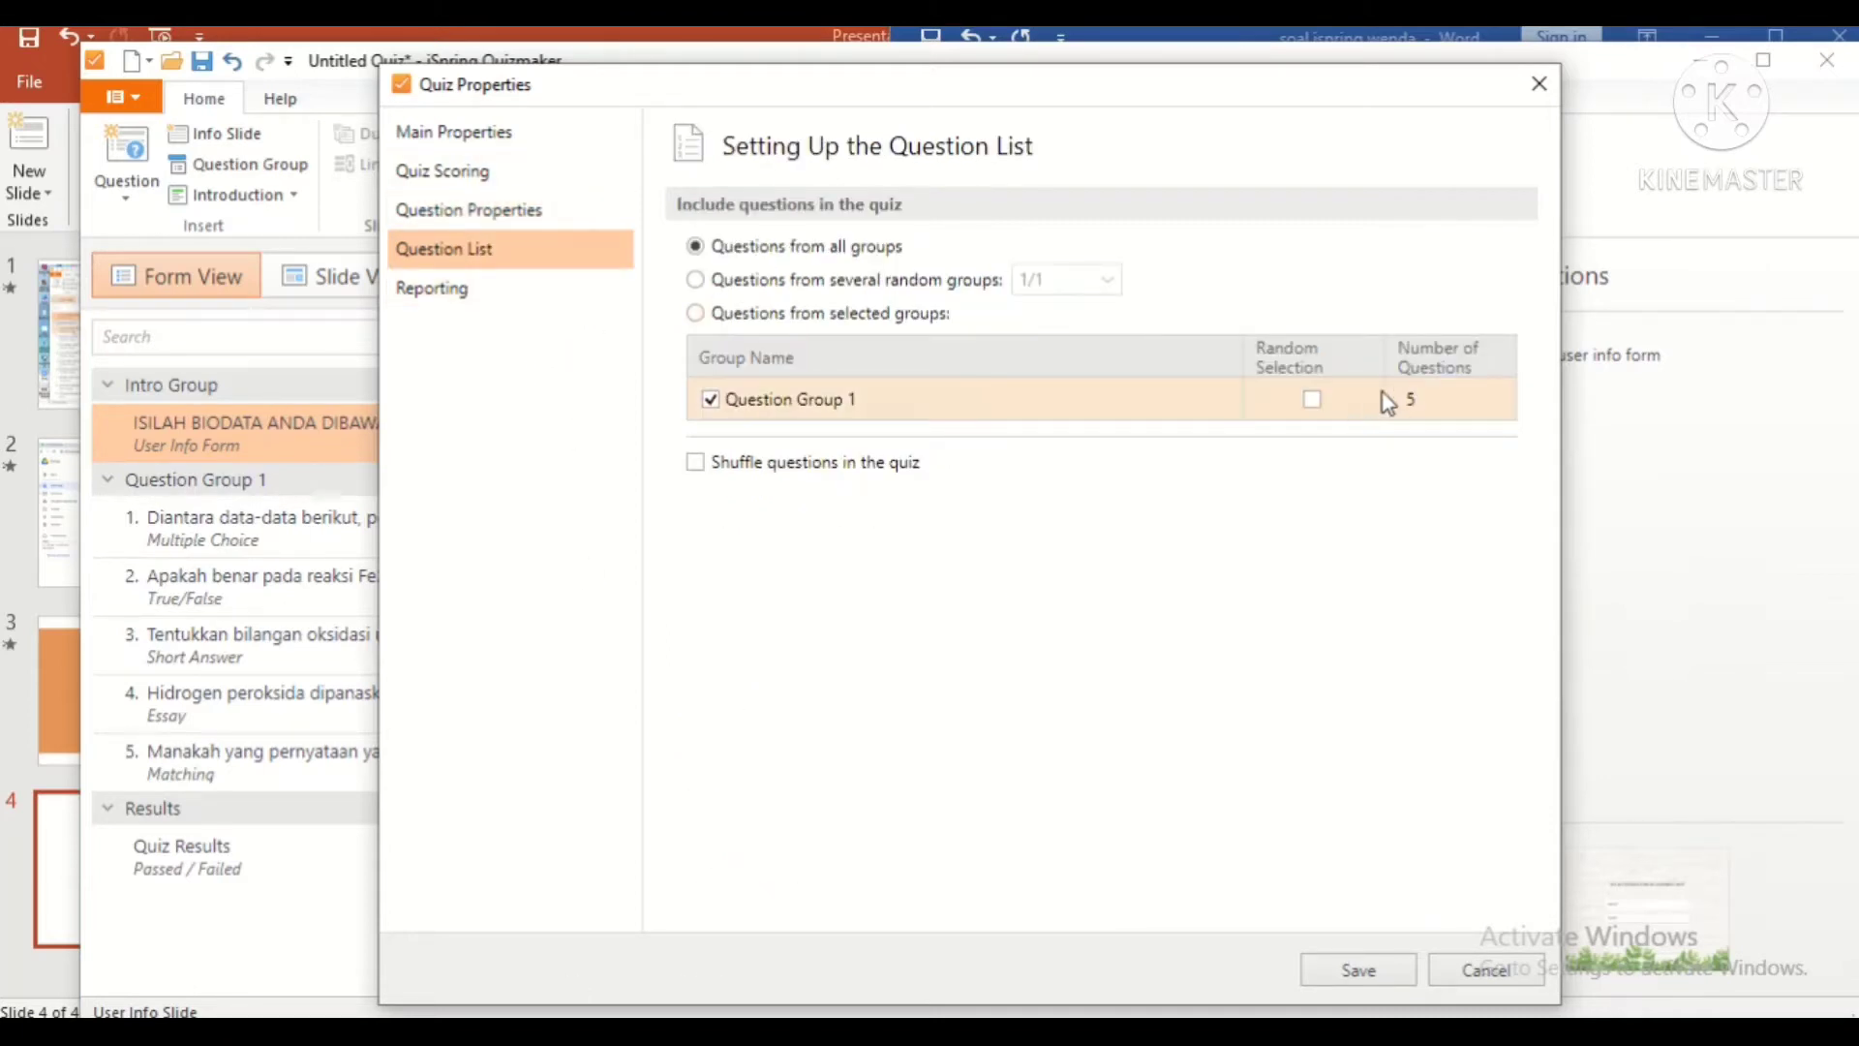
Step: Enable random question selection and e-mail results with answers to the instructor's address
click(1313, 400)
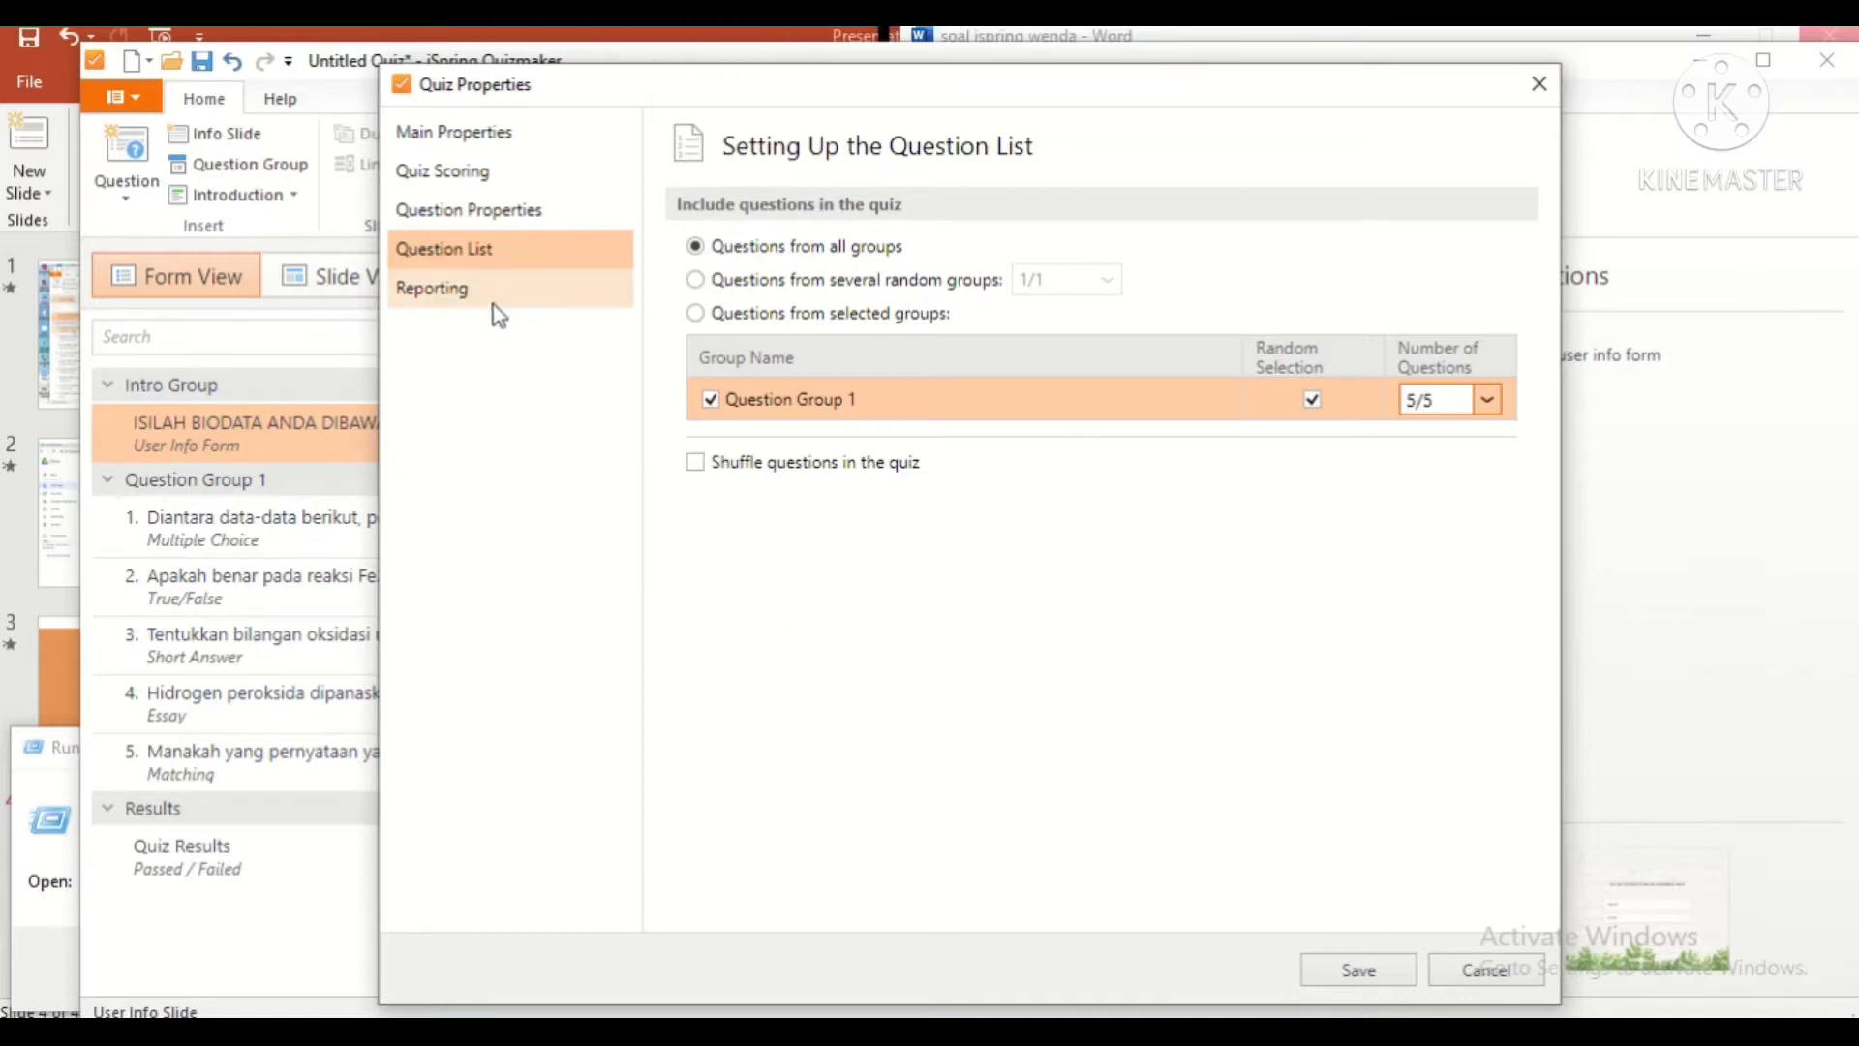
click(562, 293)
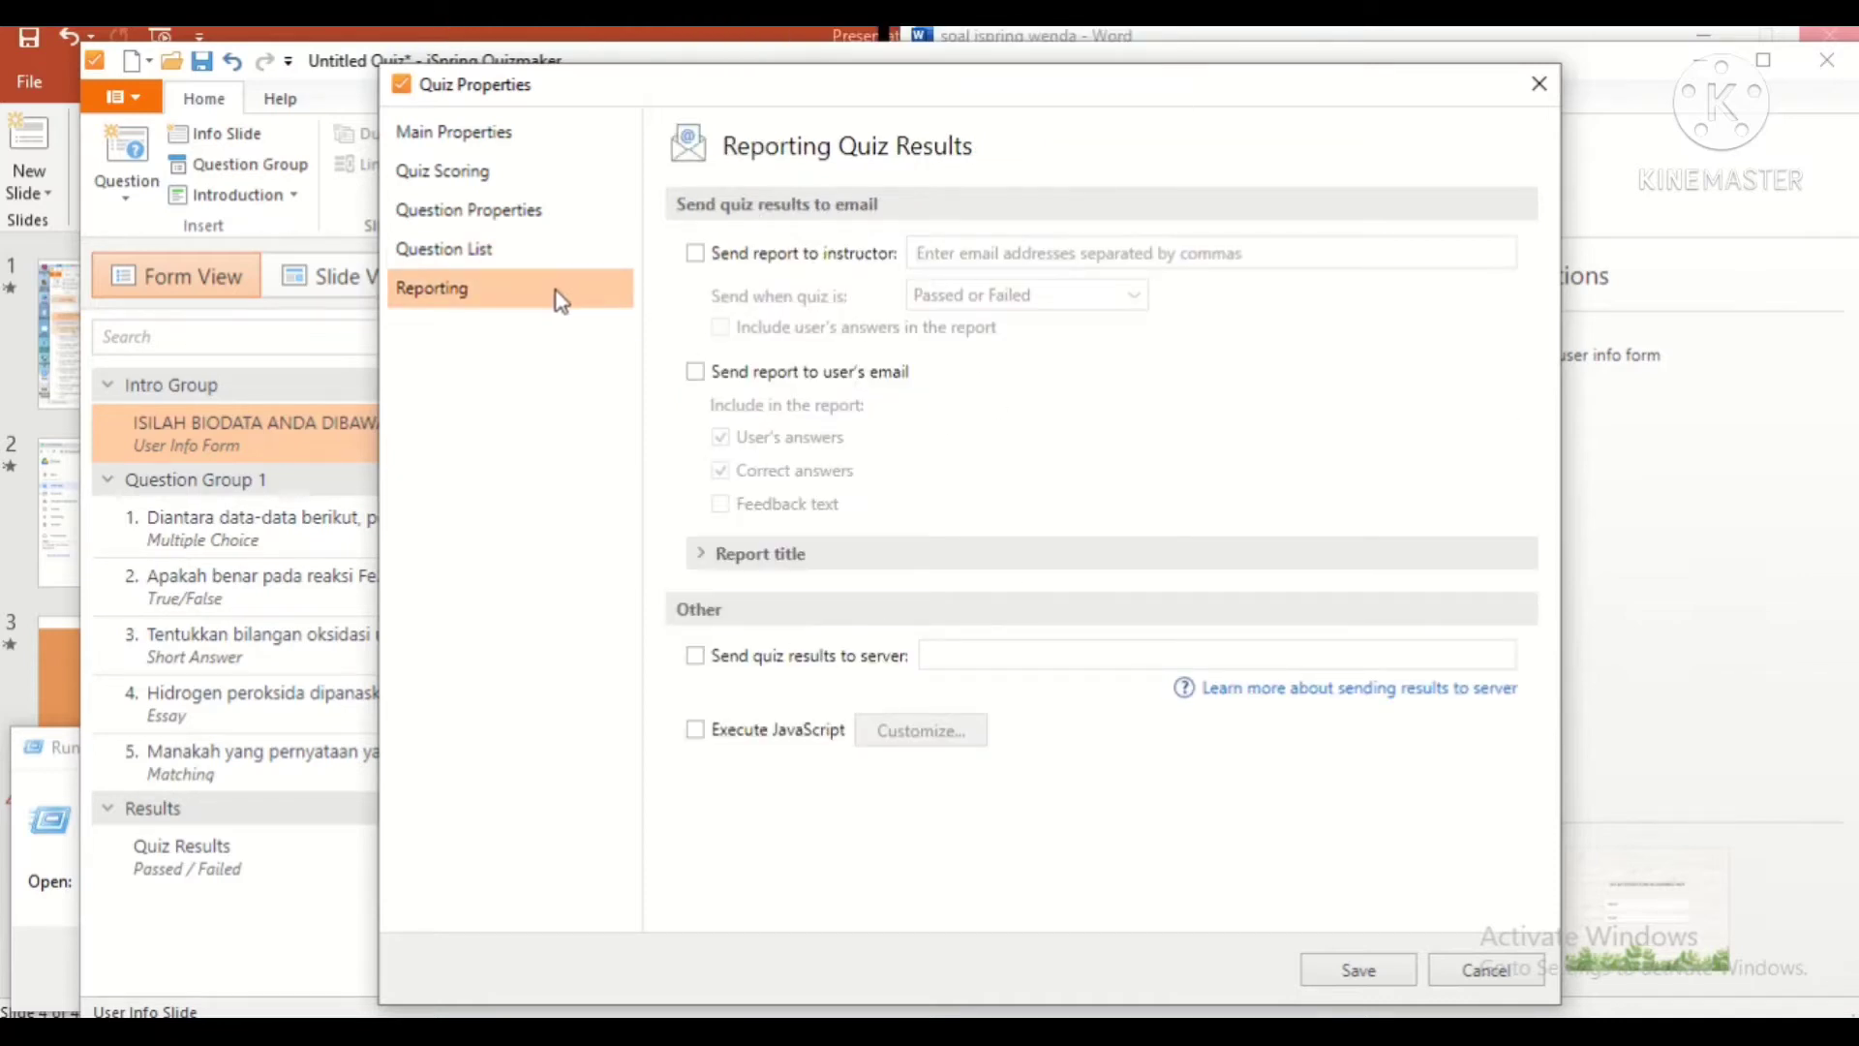
click(696, 253)
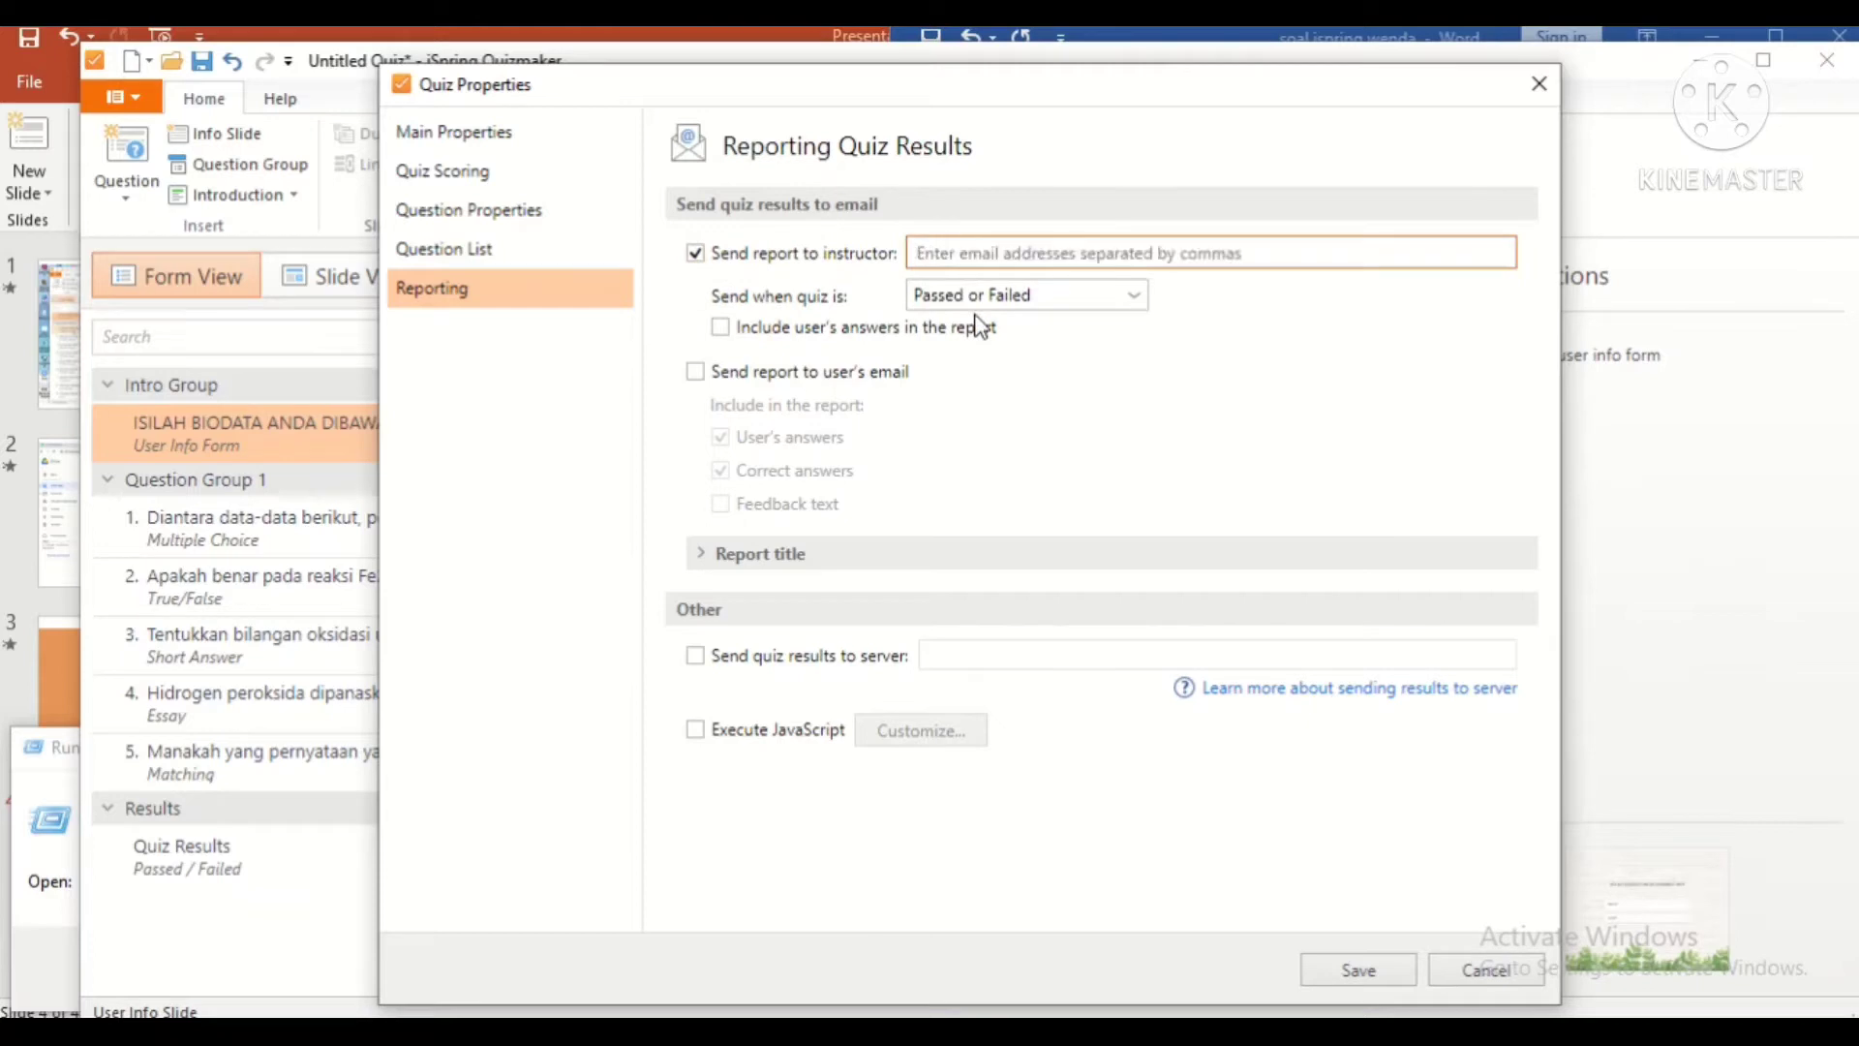
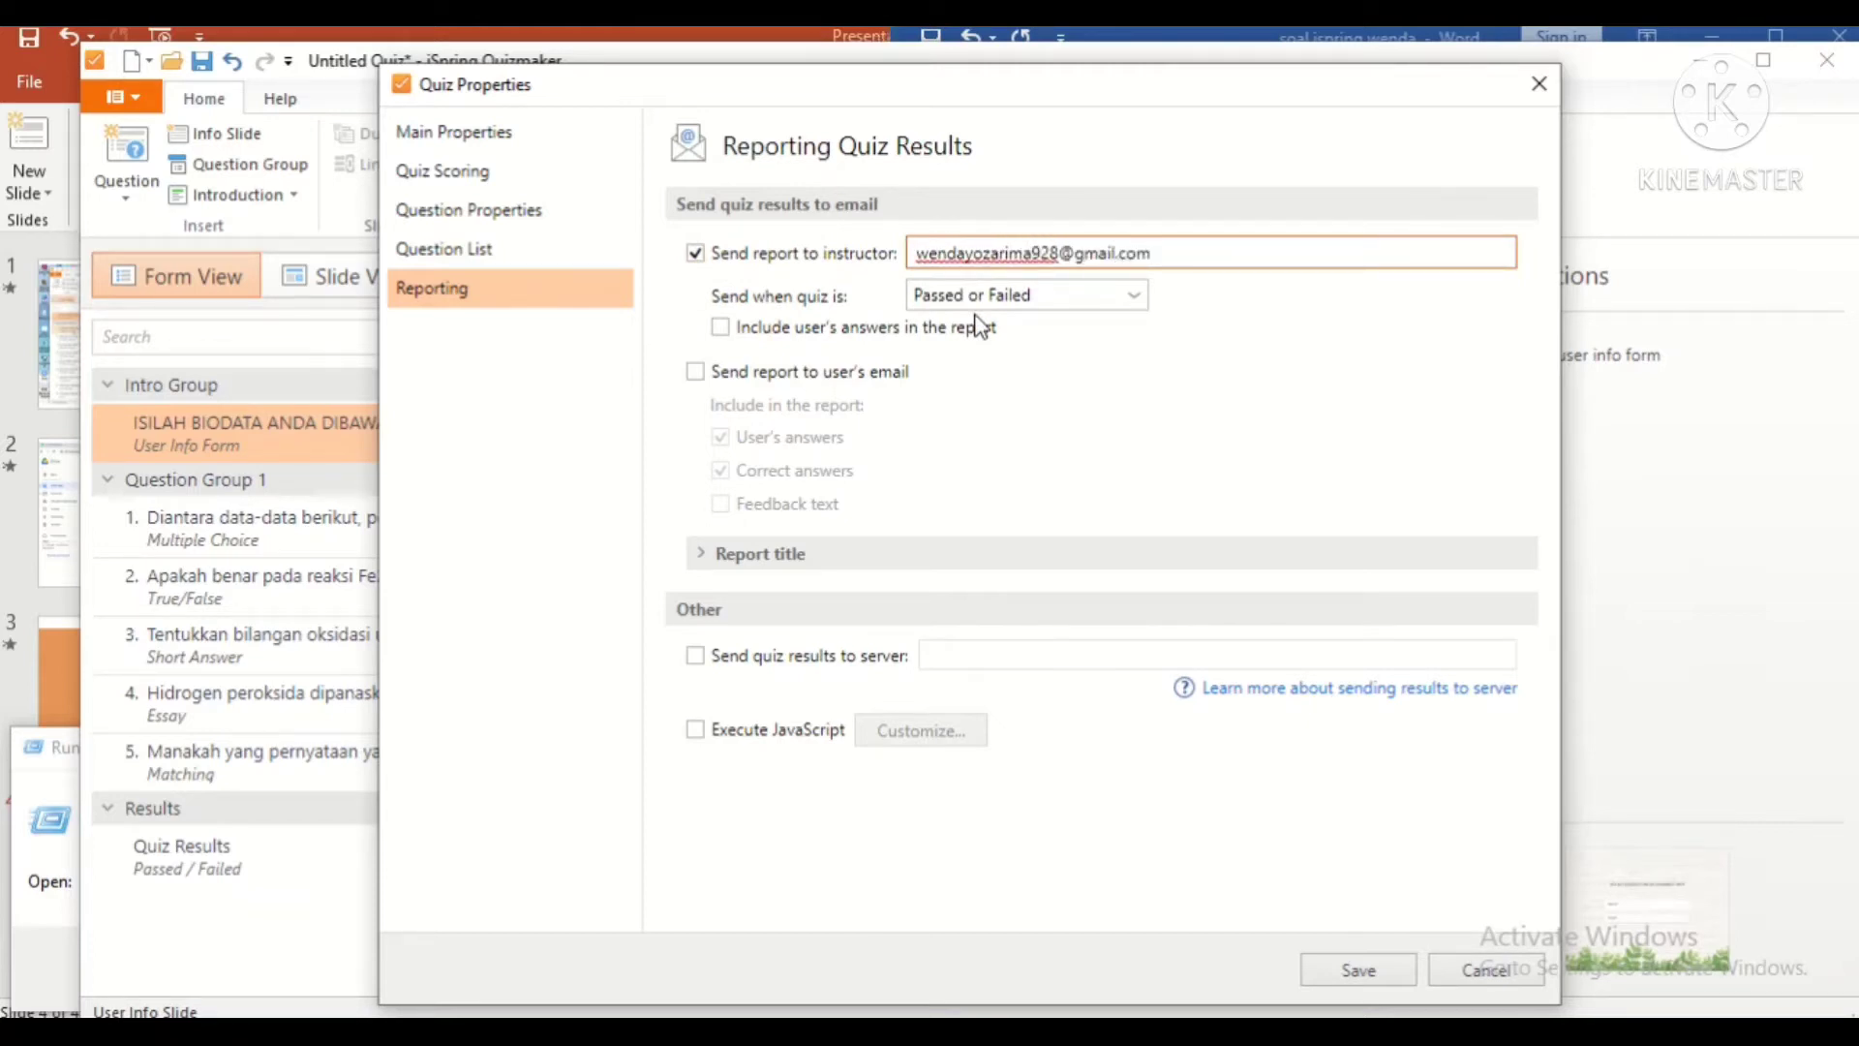
click(1133, 294)
click(720, 326)
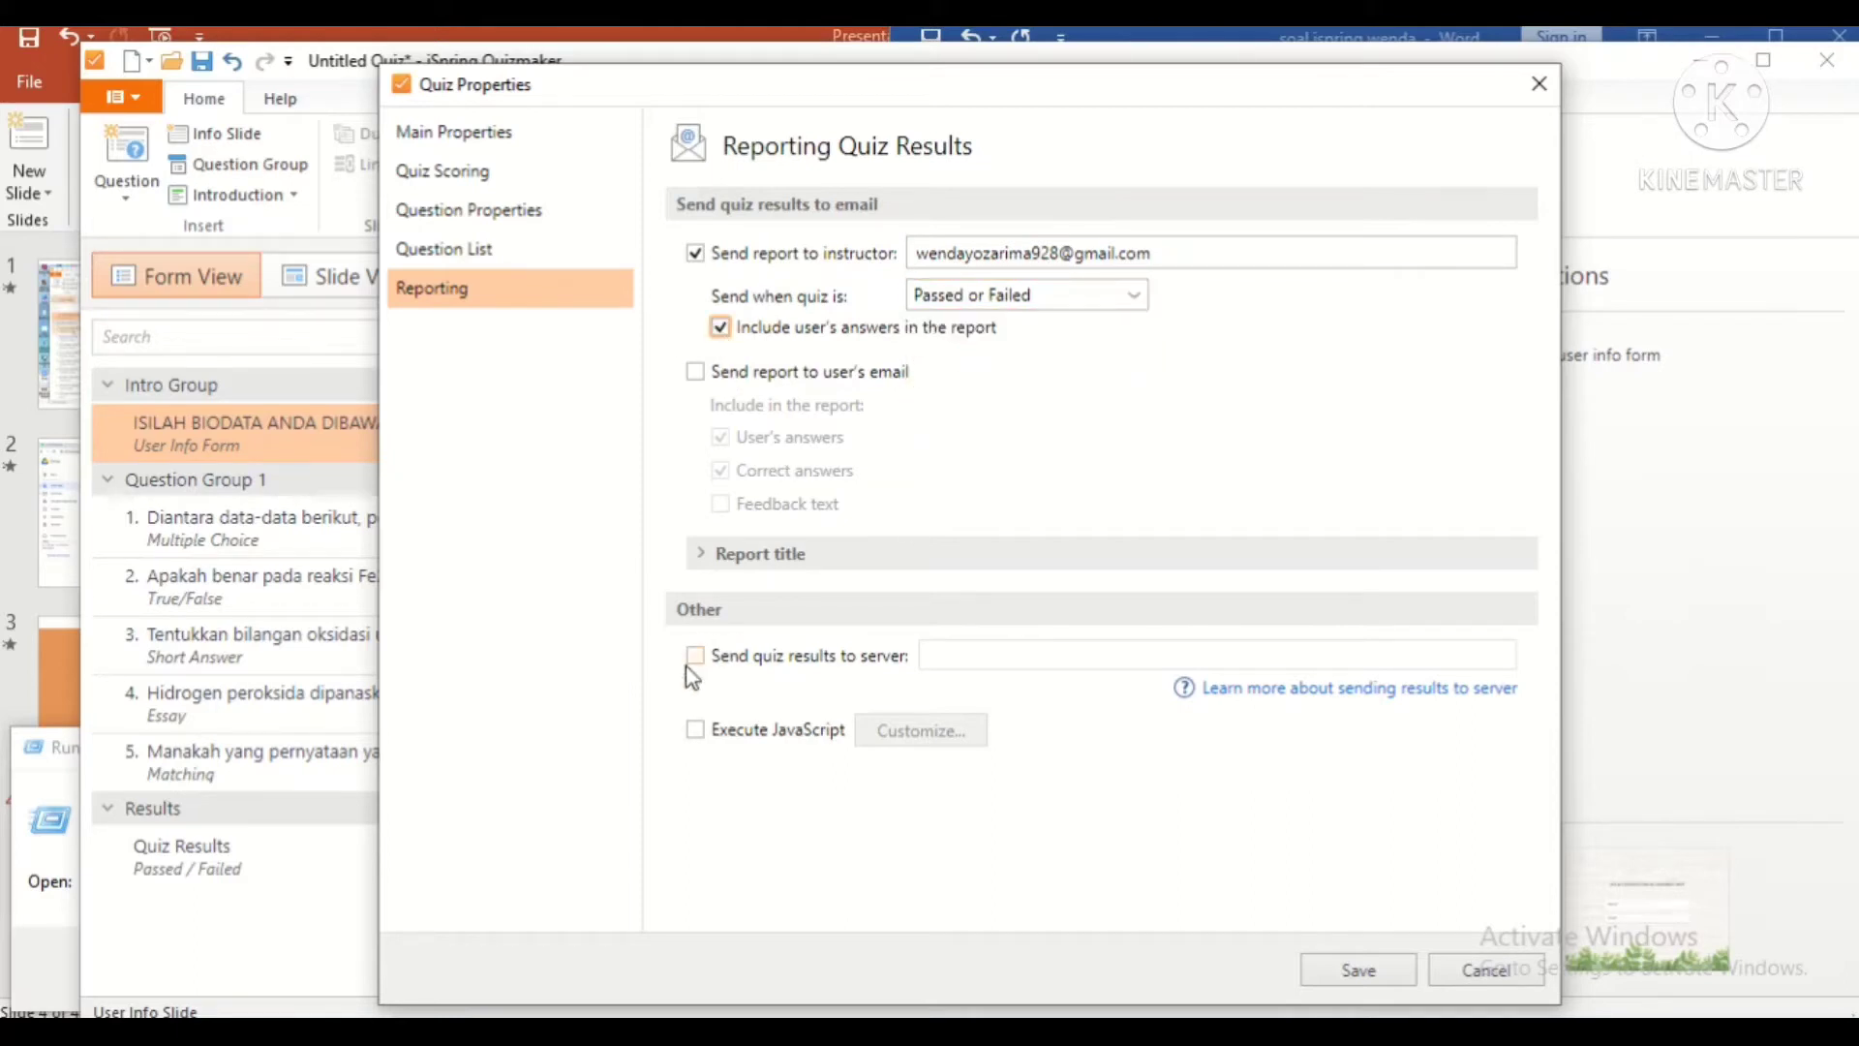
Step: Replace the report's default sender name with the instructor's name and select the comment text
click(699, 551)
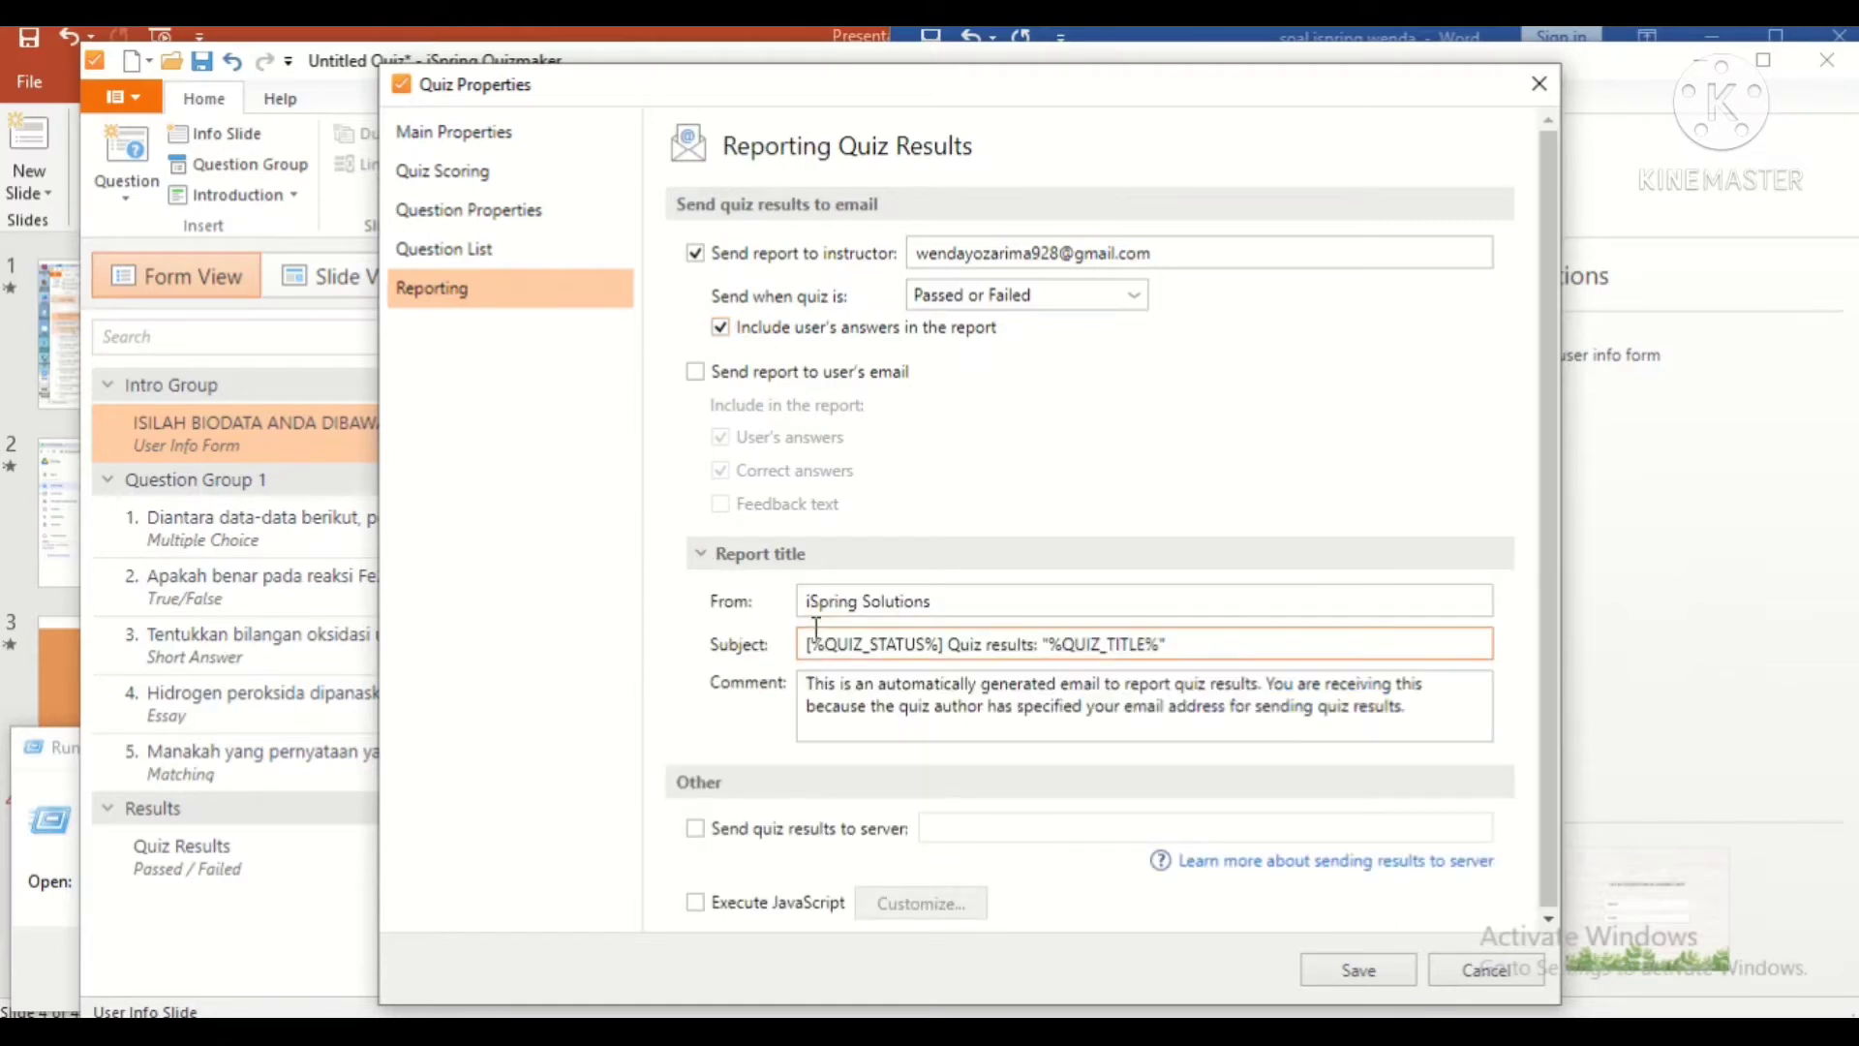
click(817, 609)
key(ctrl+a)
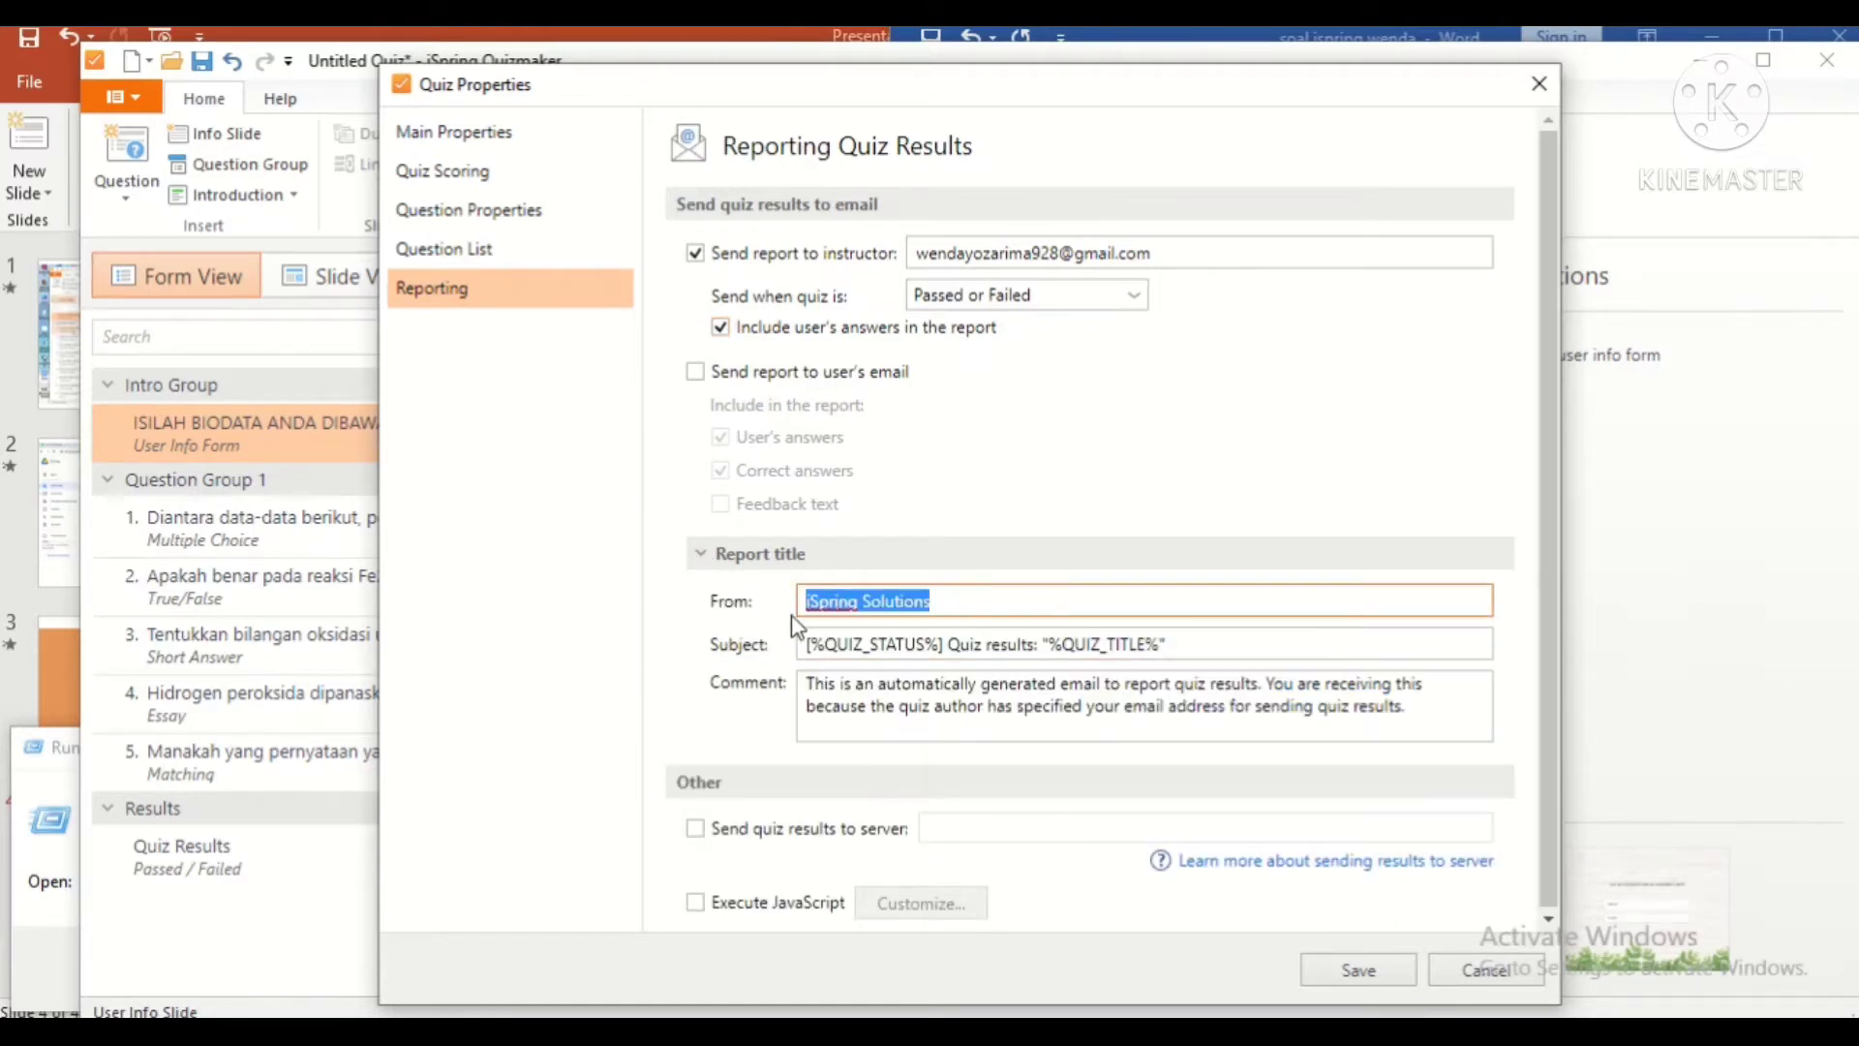
text(Wenda)
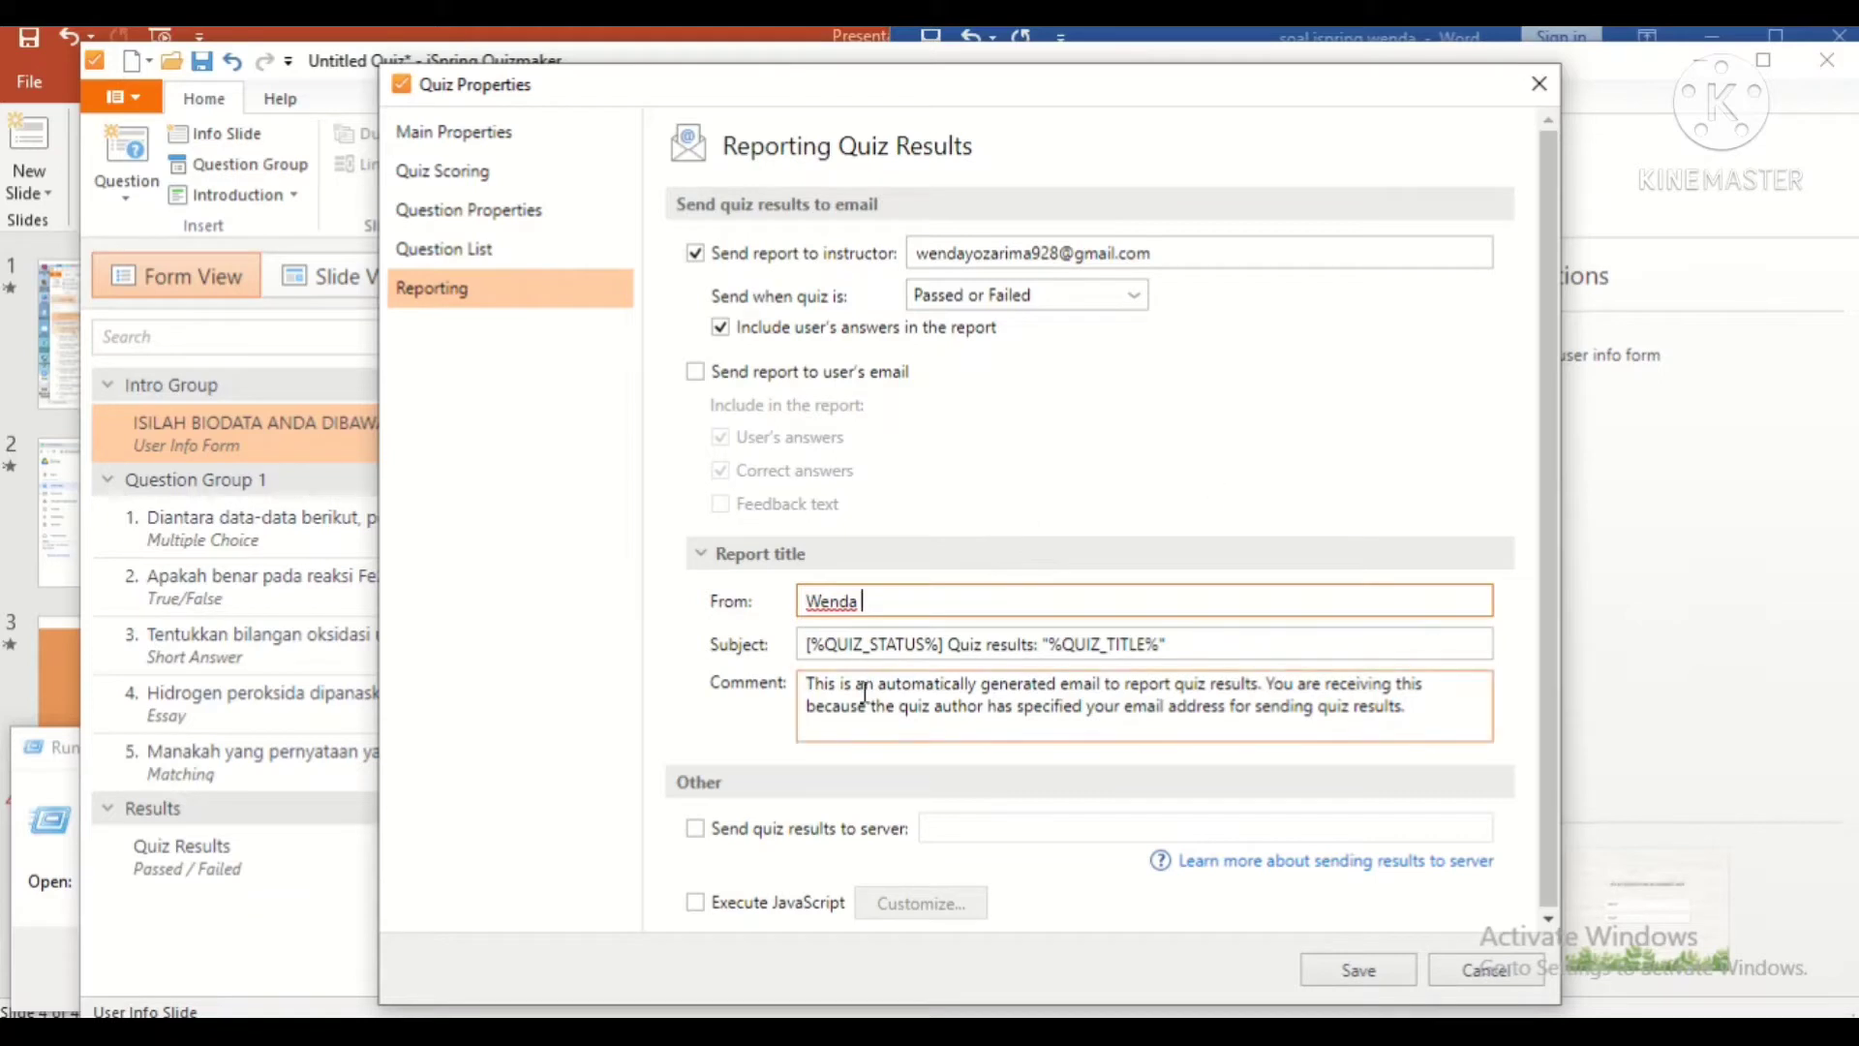
drag(809, 684, 1440, 726)
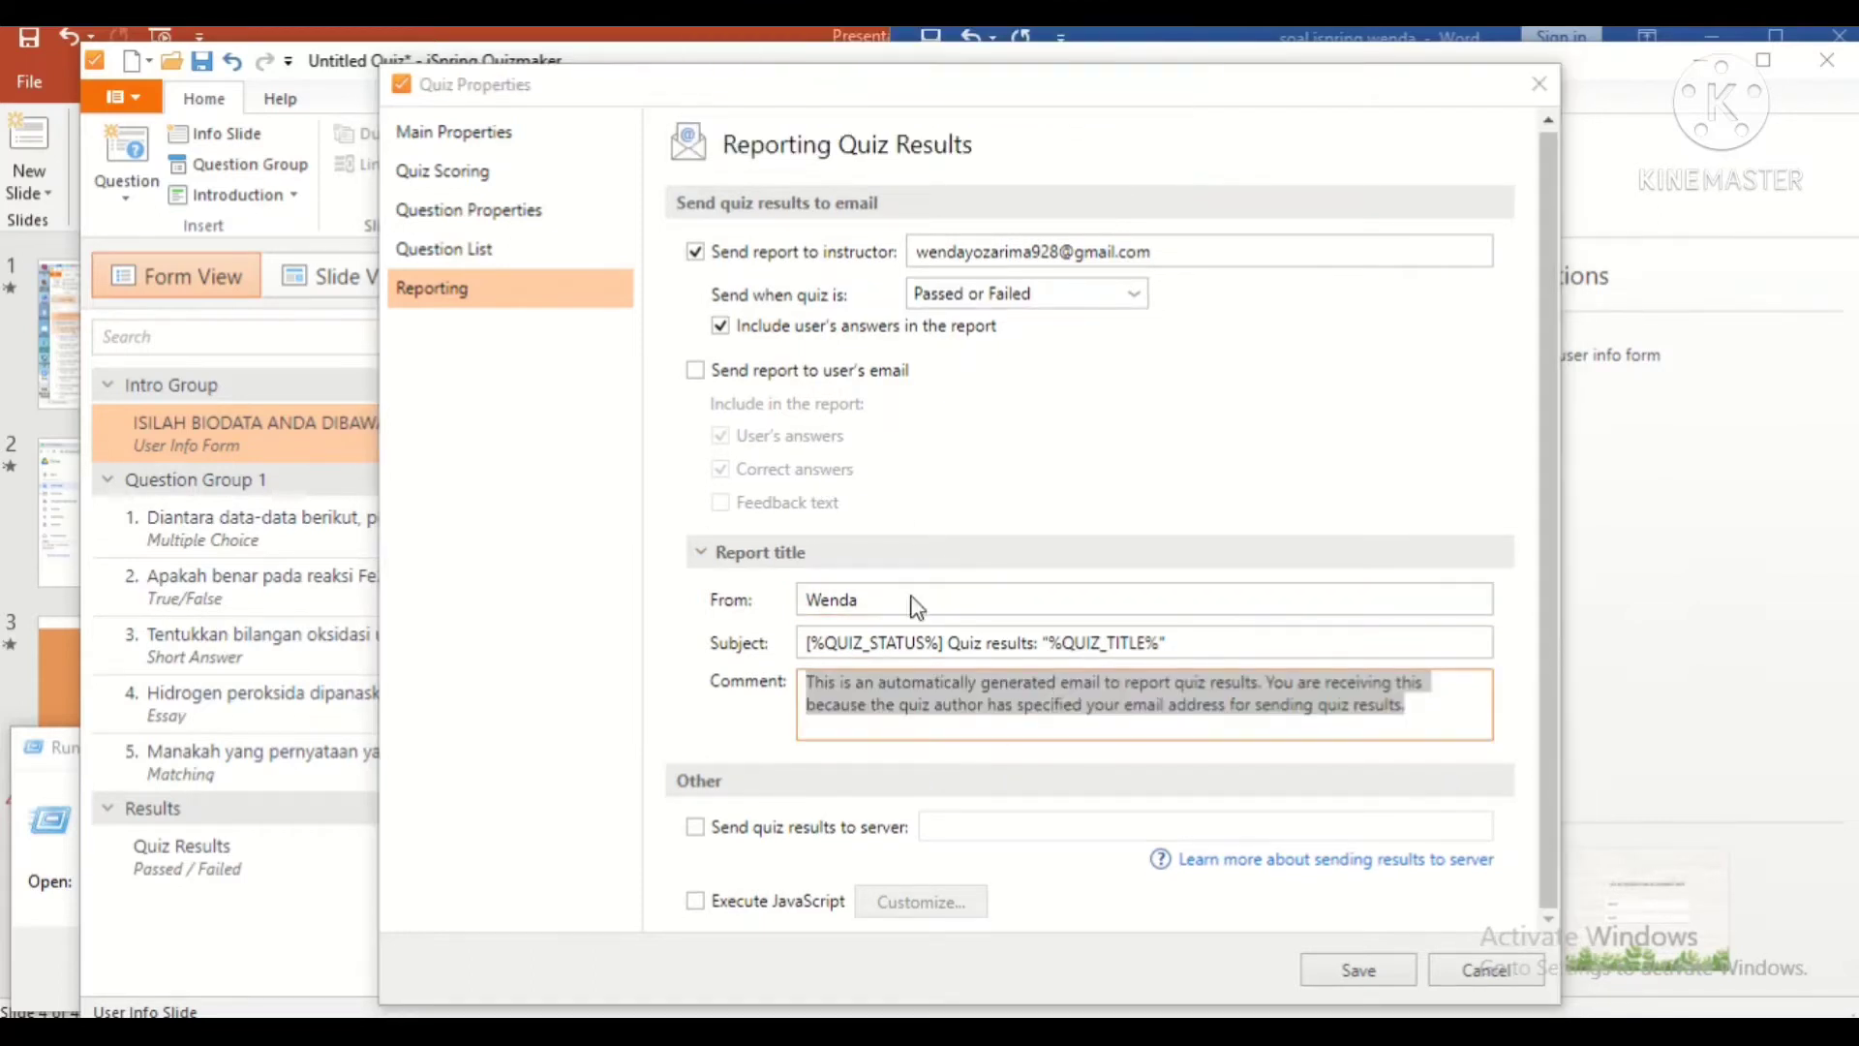
Step: Limit each question to 05:00 and save the quiz properties
click(455, 249)
click(583, 208)
click(951, 456)
click(1061, 446)
click(1061, 447)
click(1060, 447)
click(1060, 446)
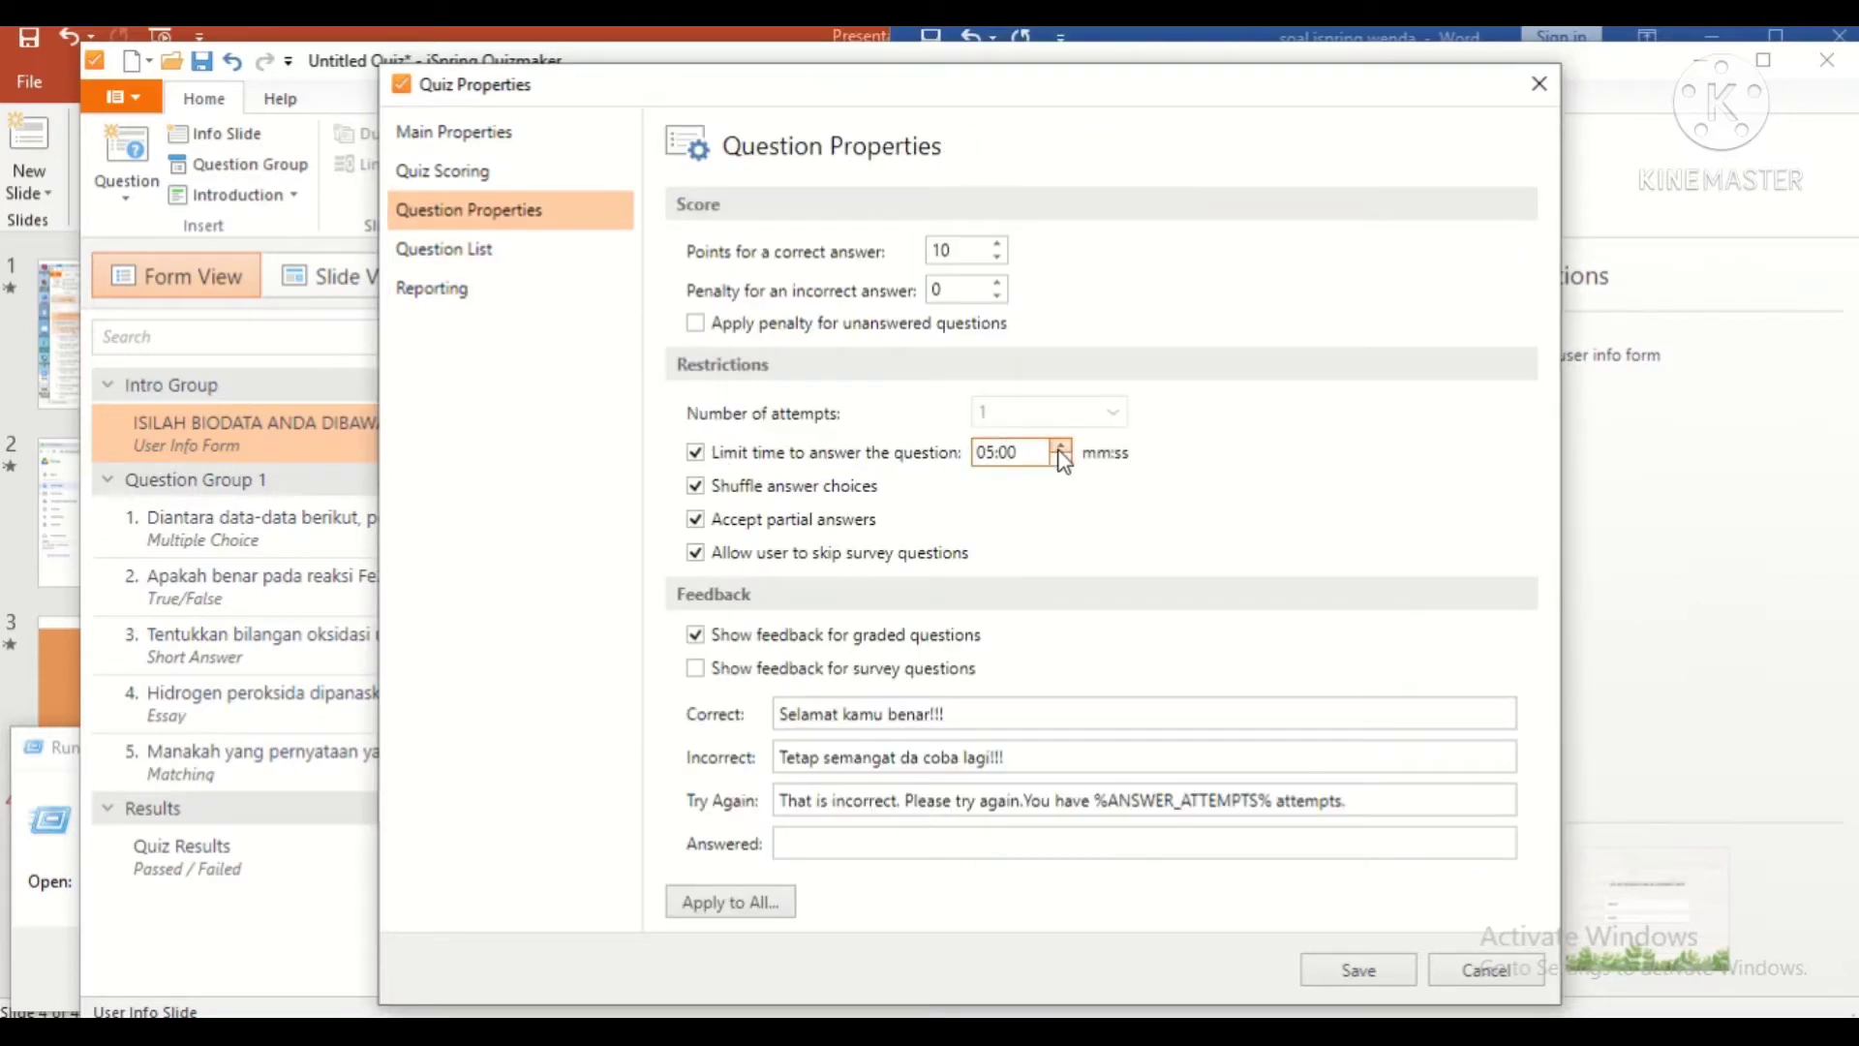
click(432, 287)
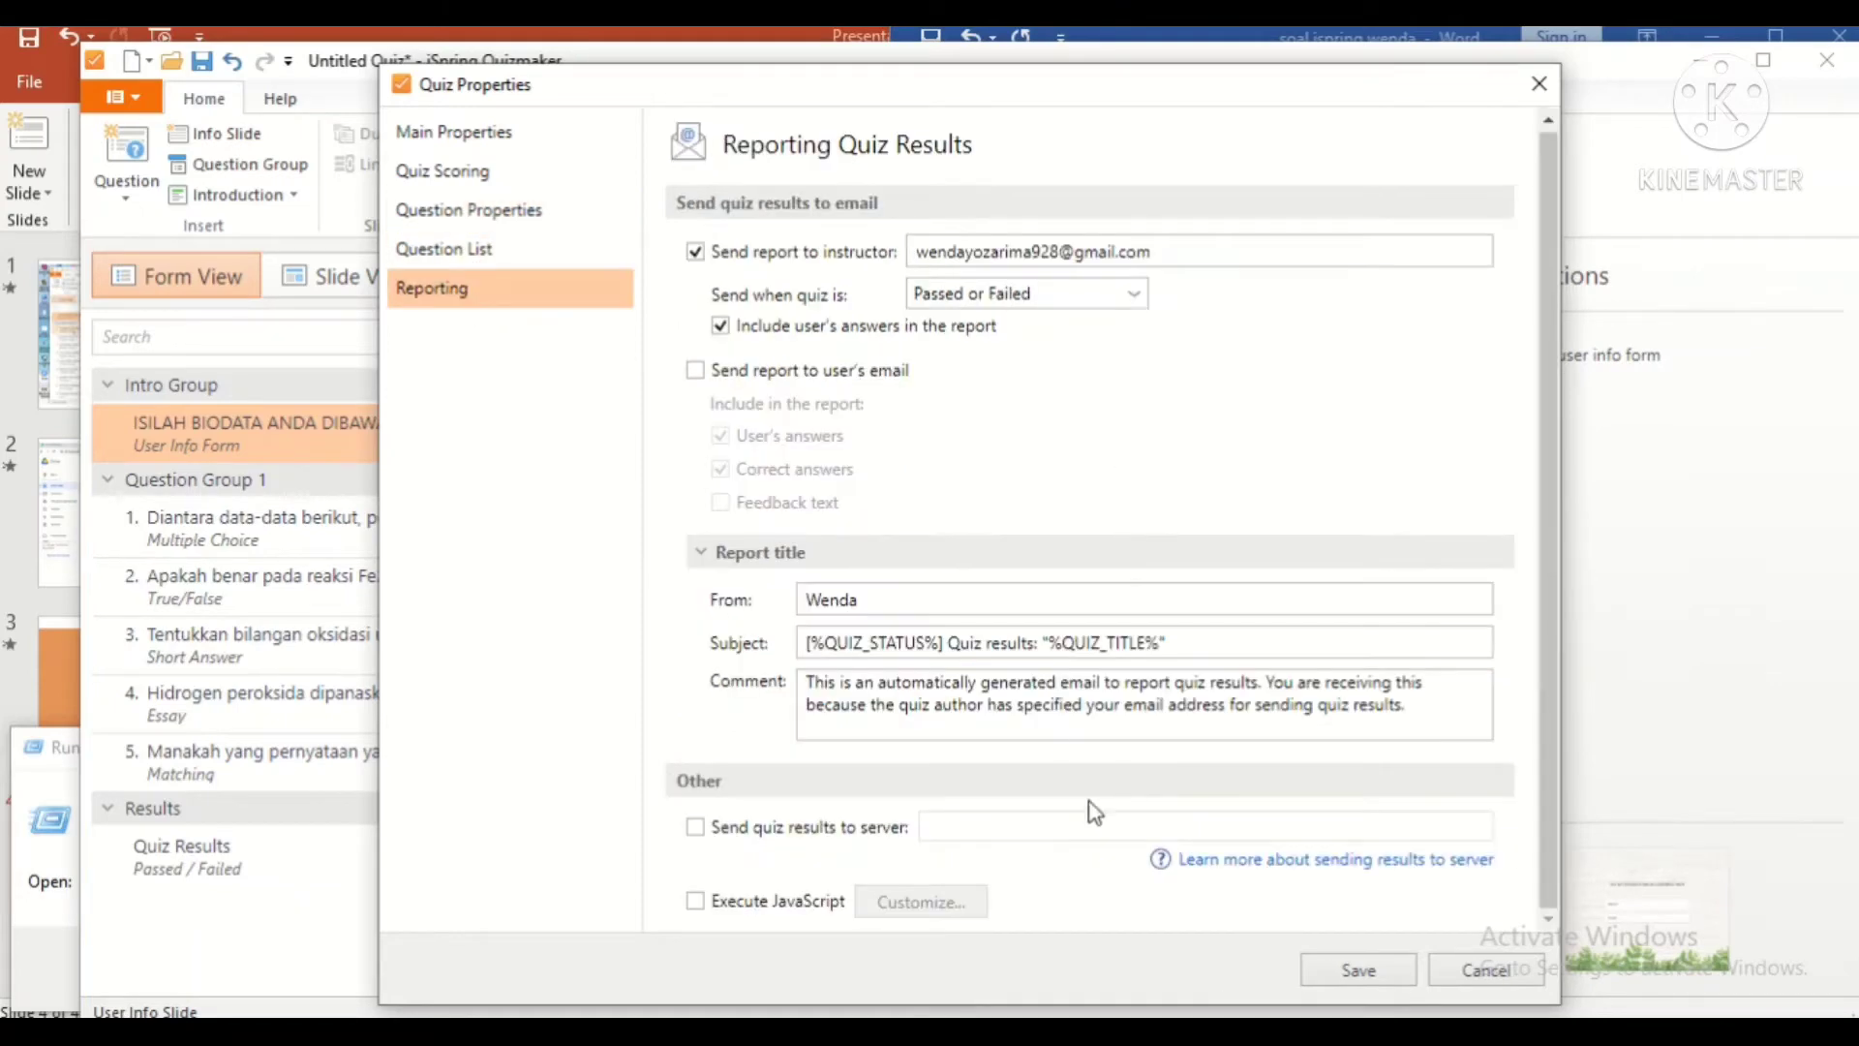
click(1353, 969)
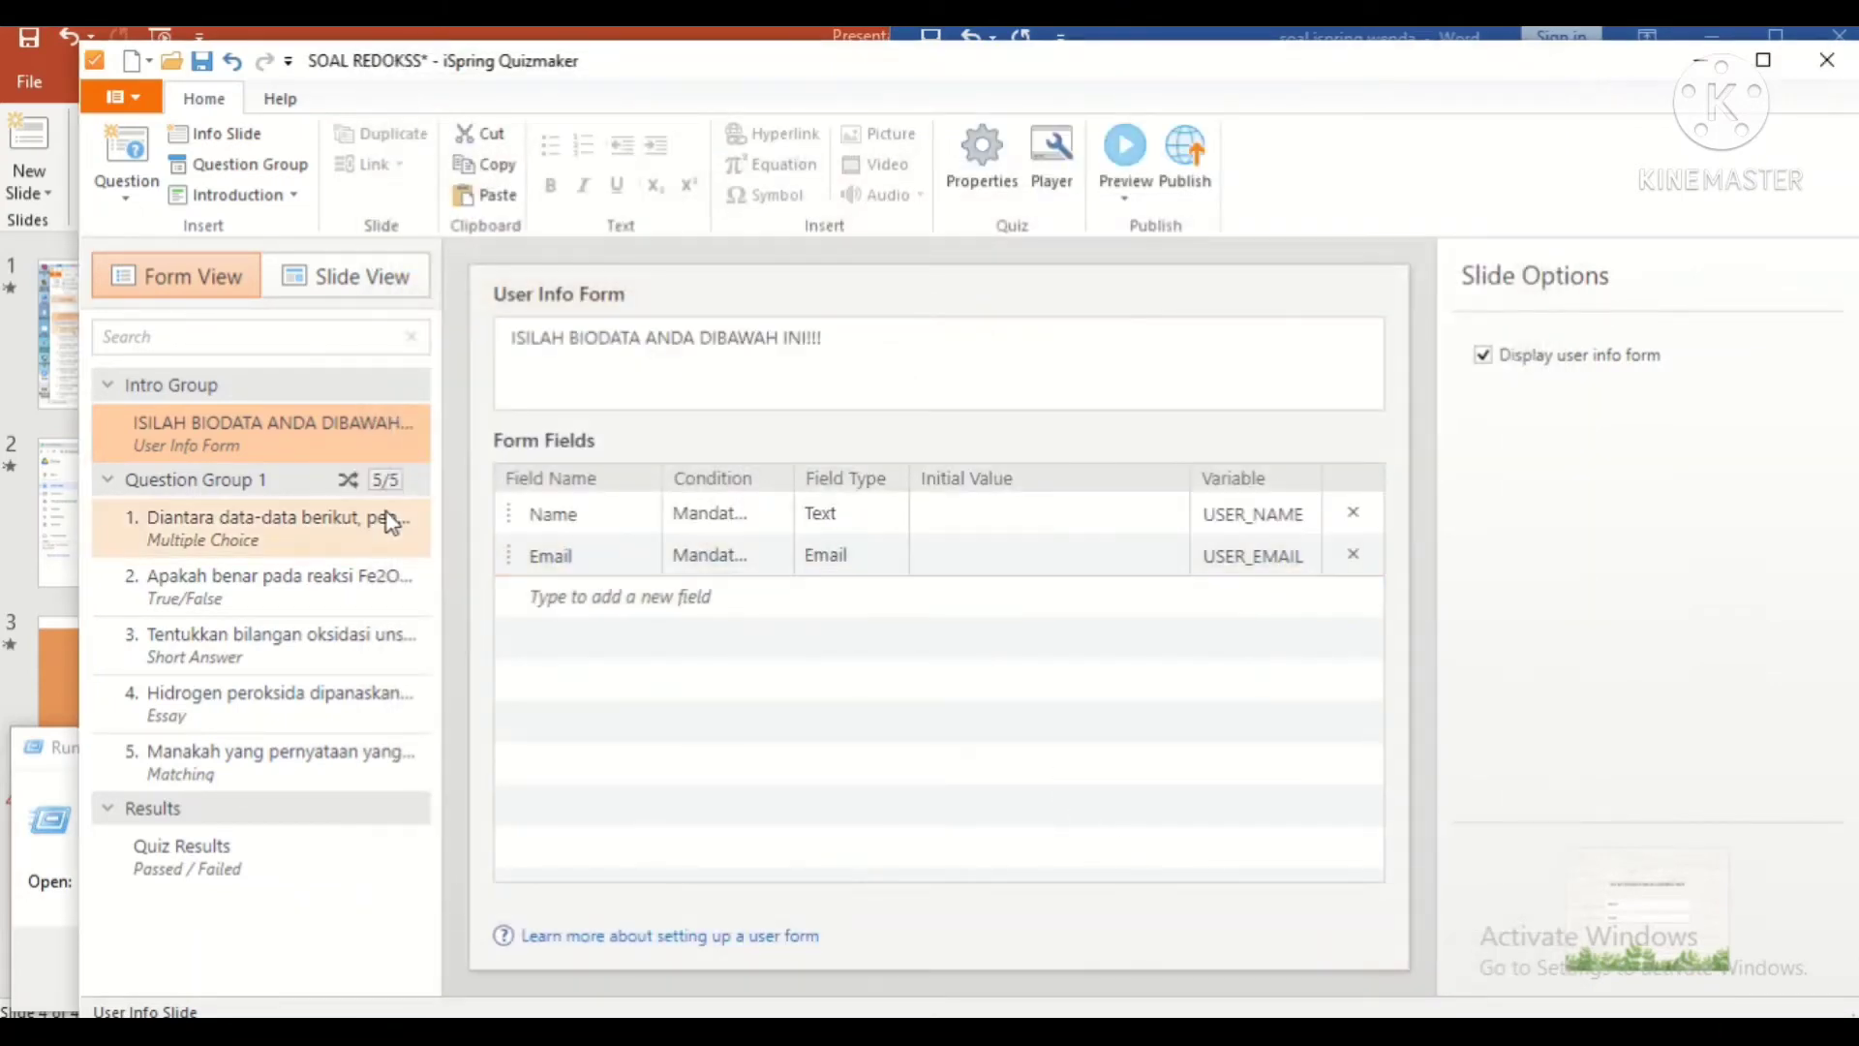
Step: Open player customization and start the preview quiz with a participant's name and e-mail
key(super+r)
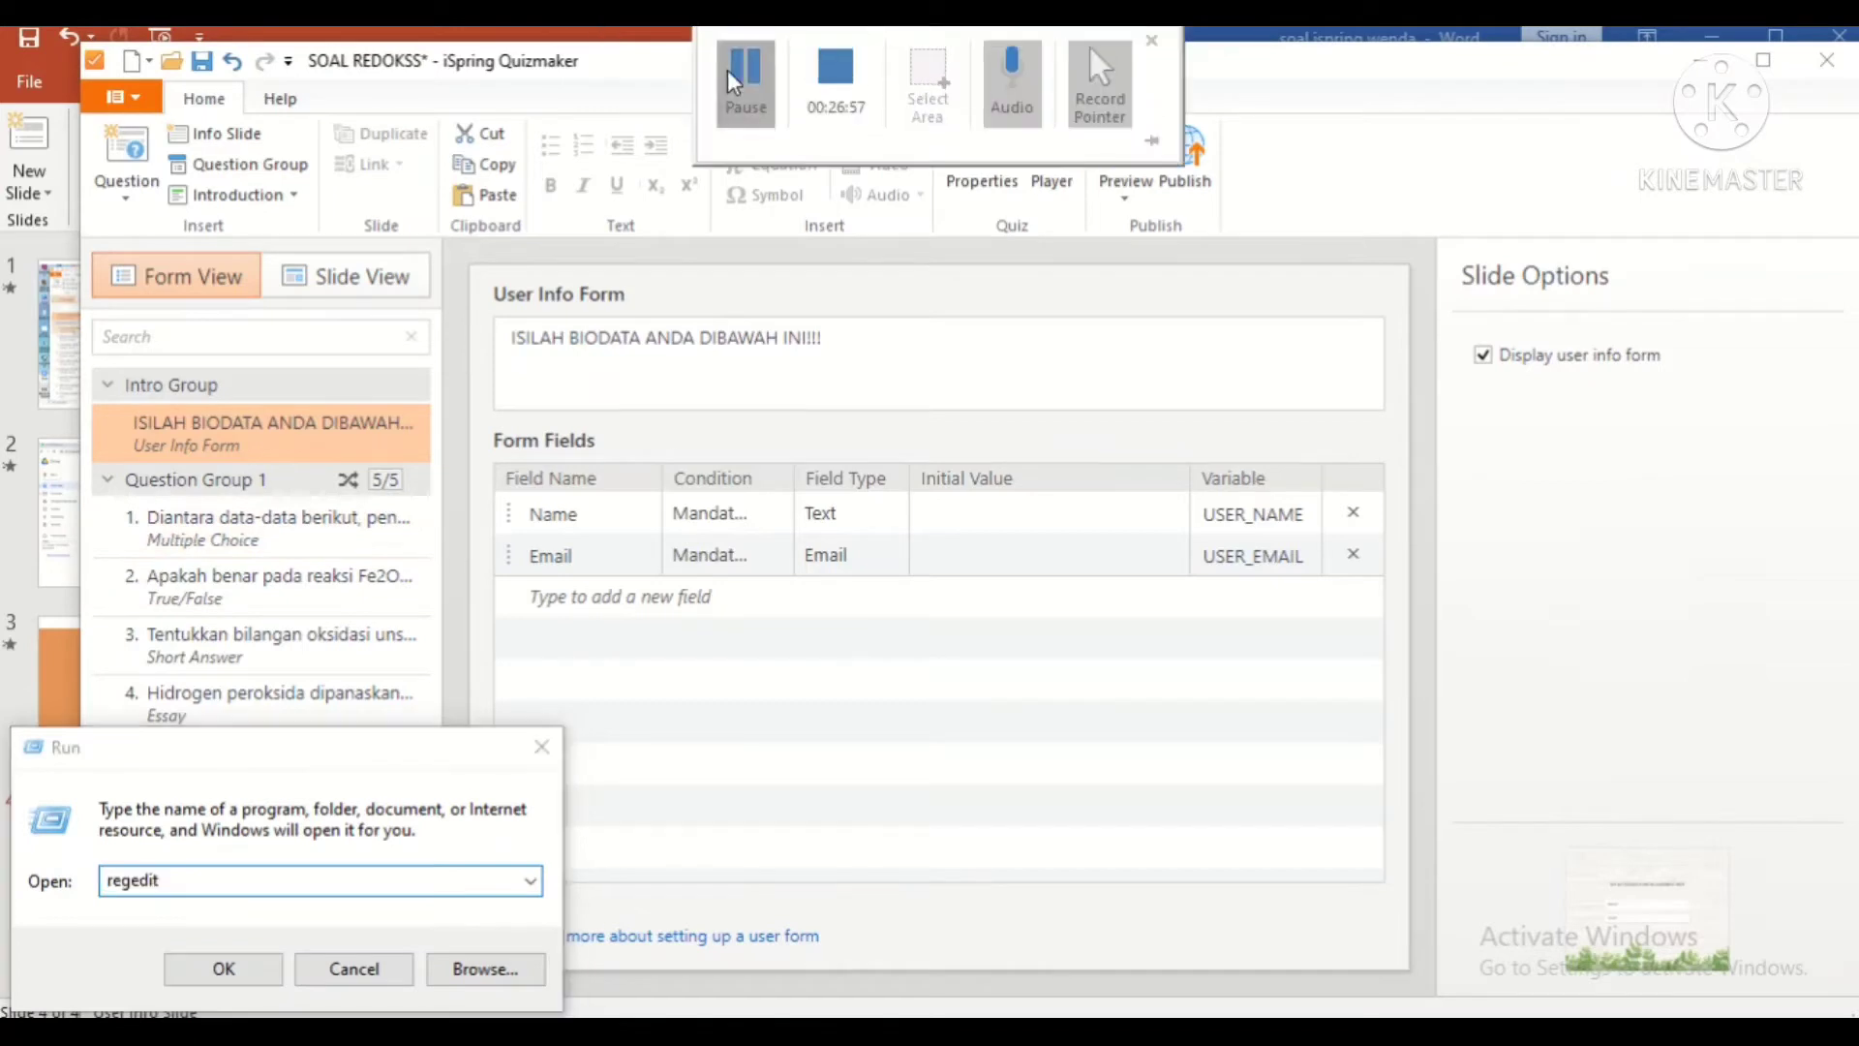
click(1053, 150)
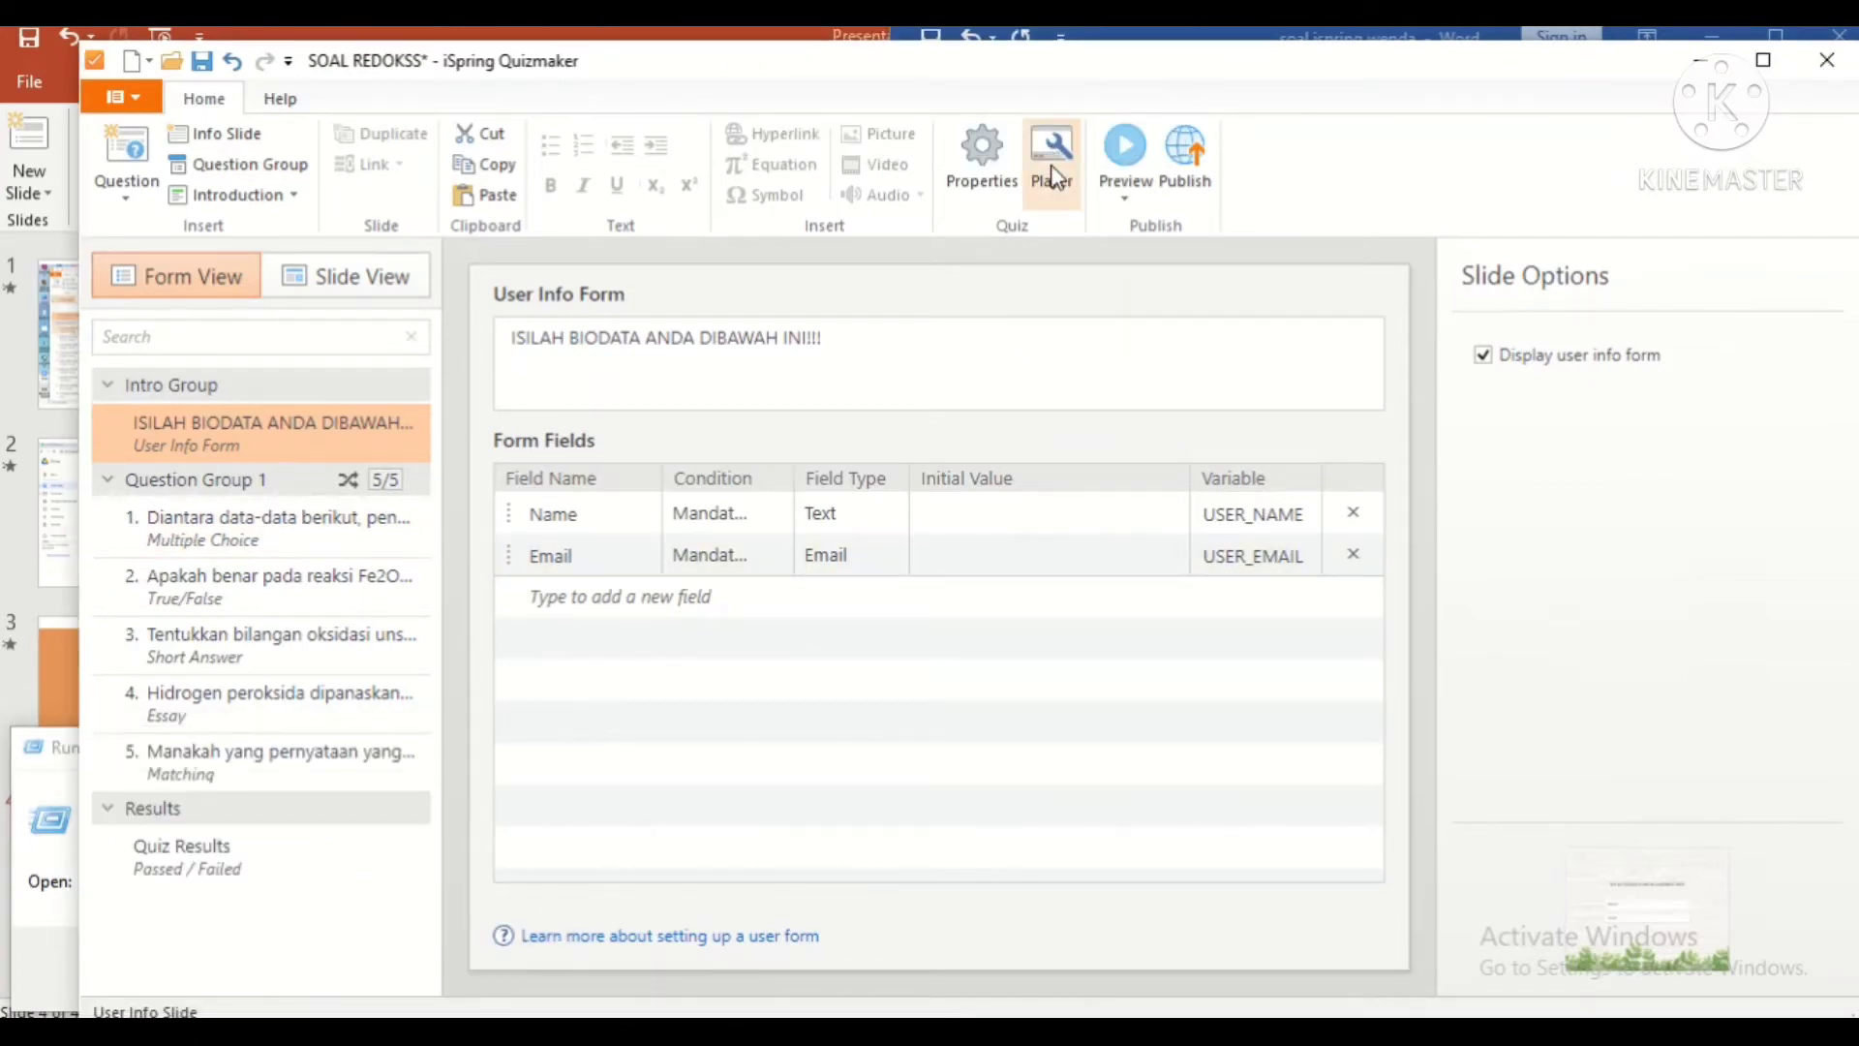
click(1051, 174)
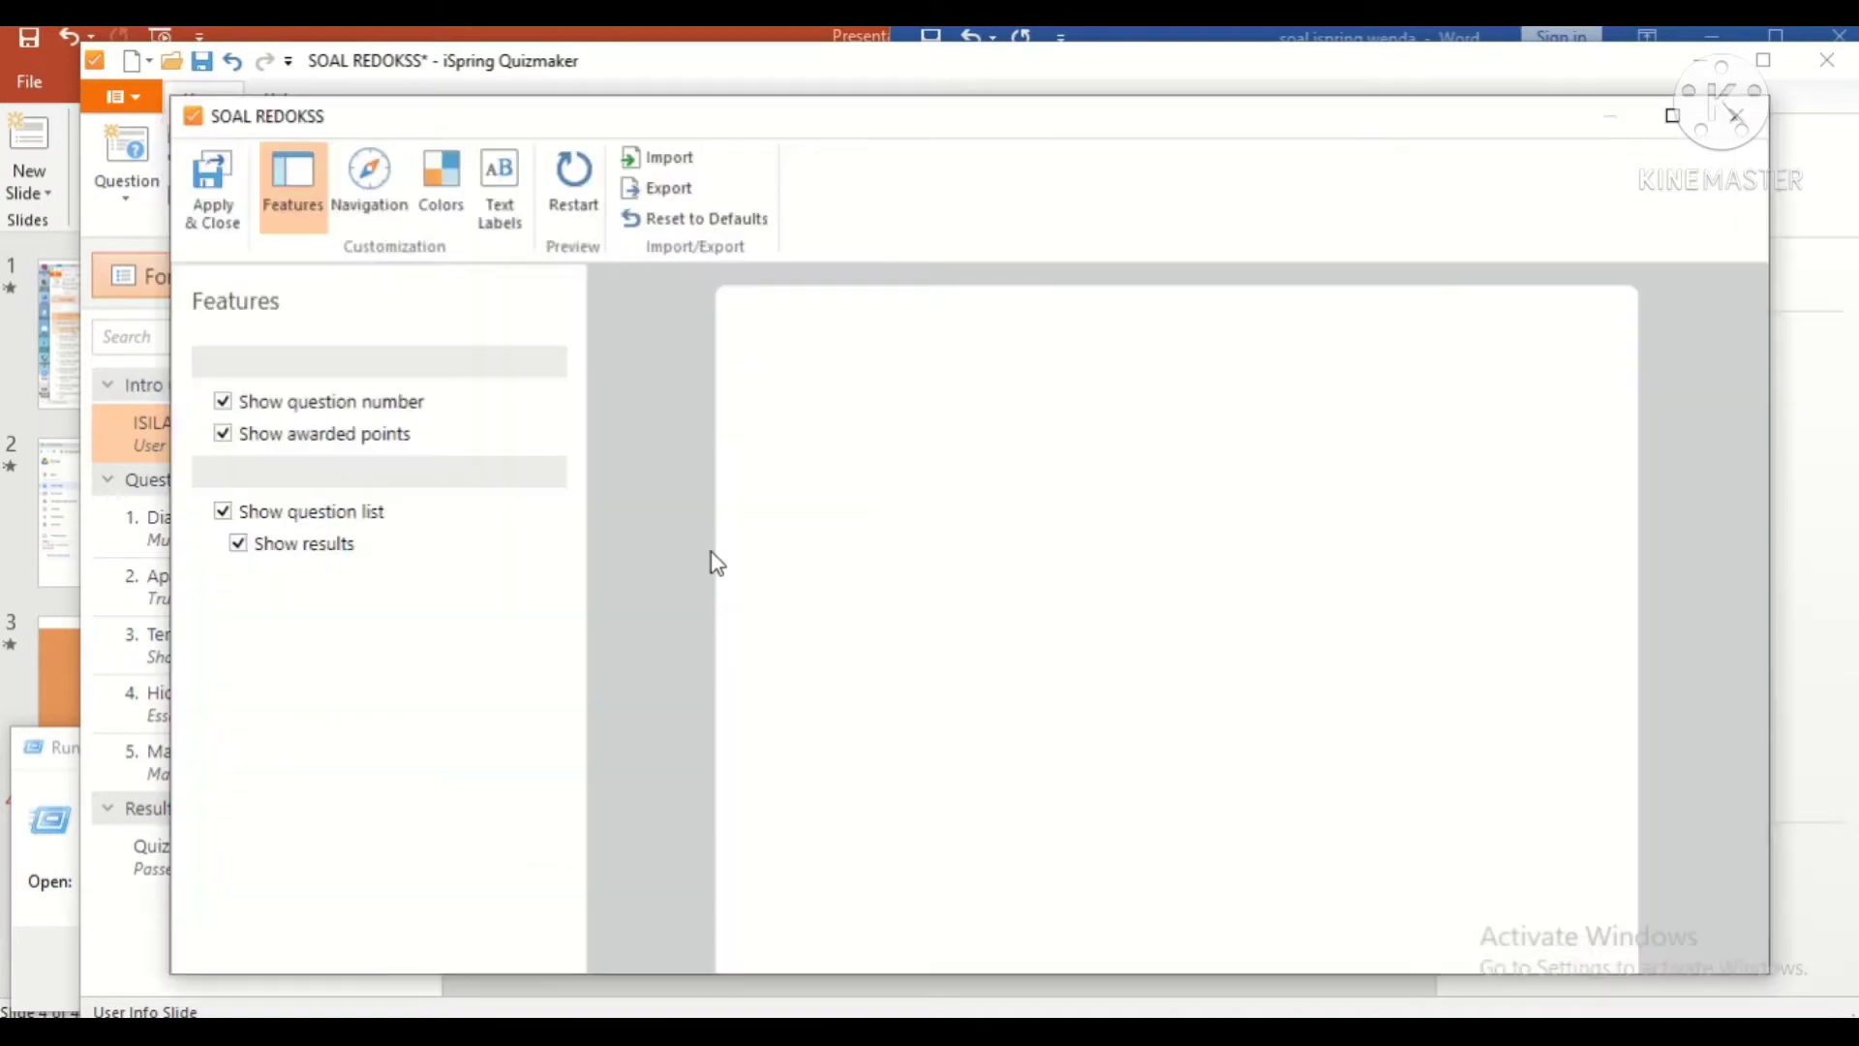
click(1209, 579)
text(wendaaaa)
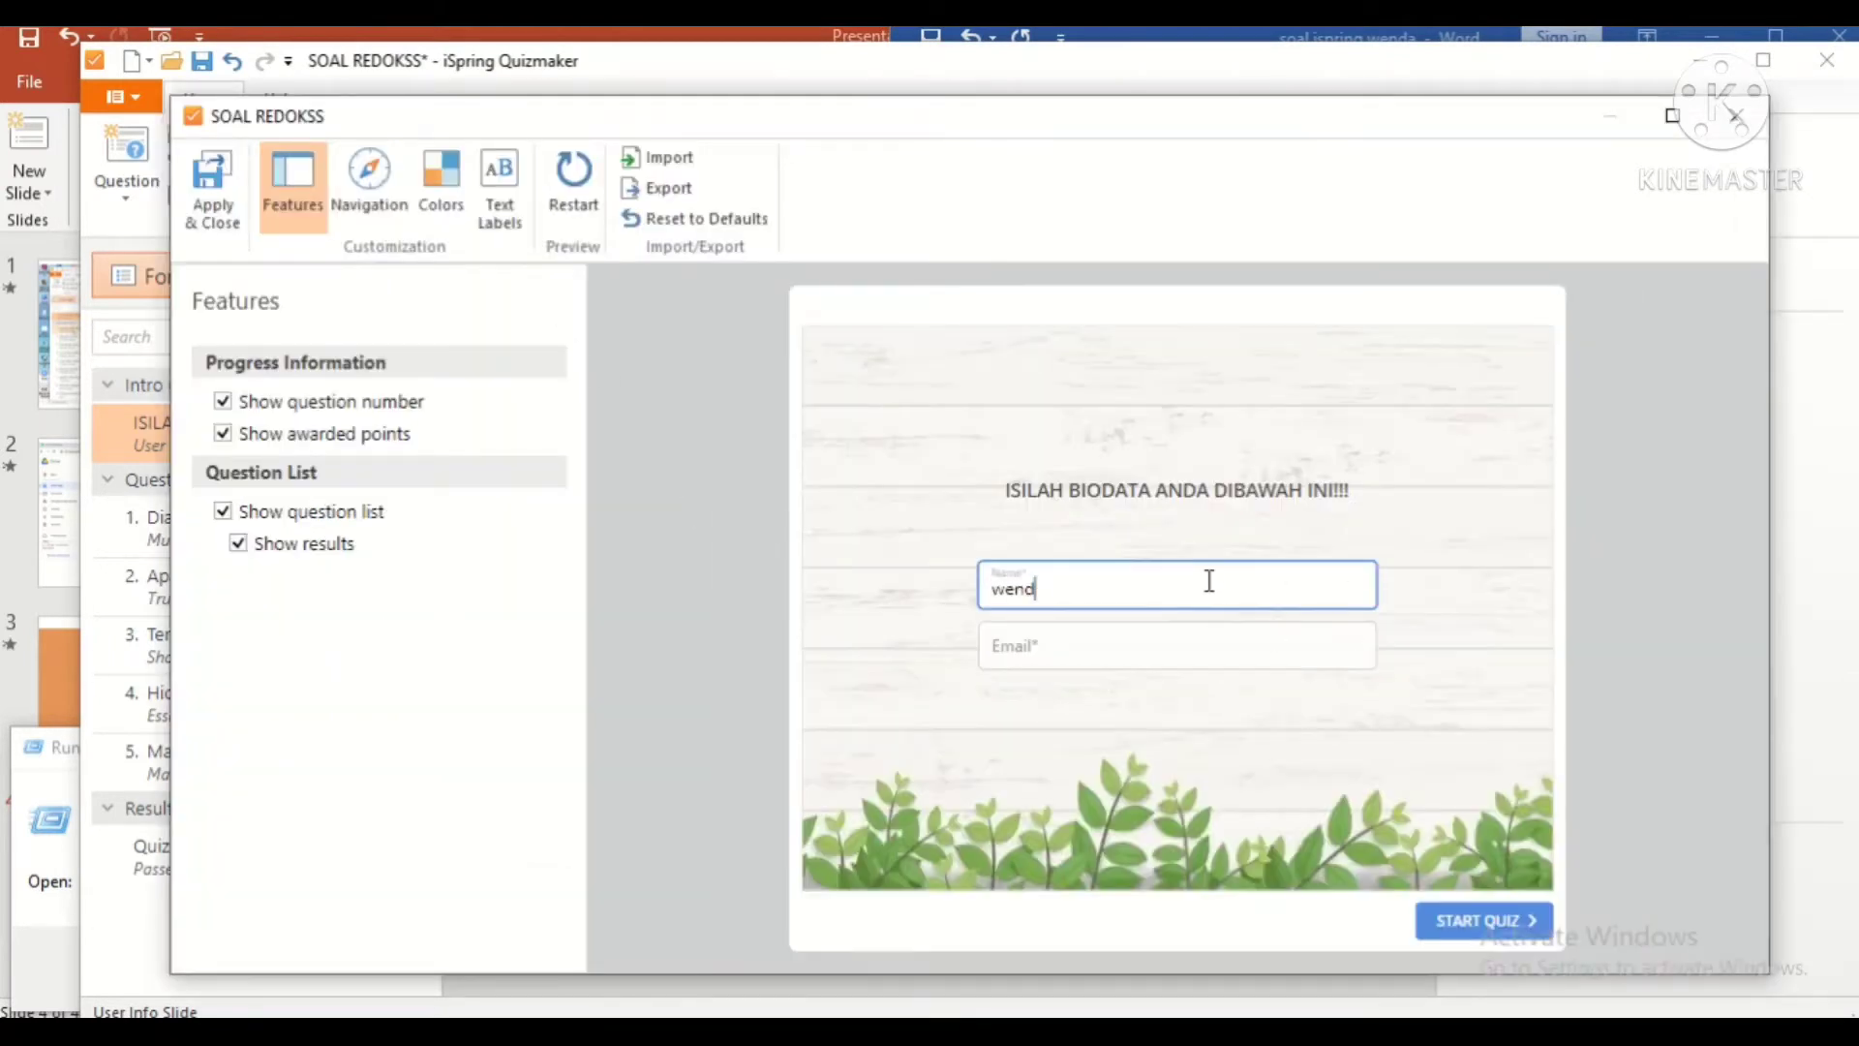
click(1101, 647)
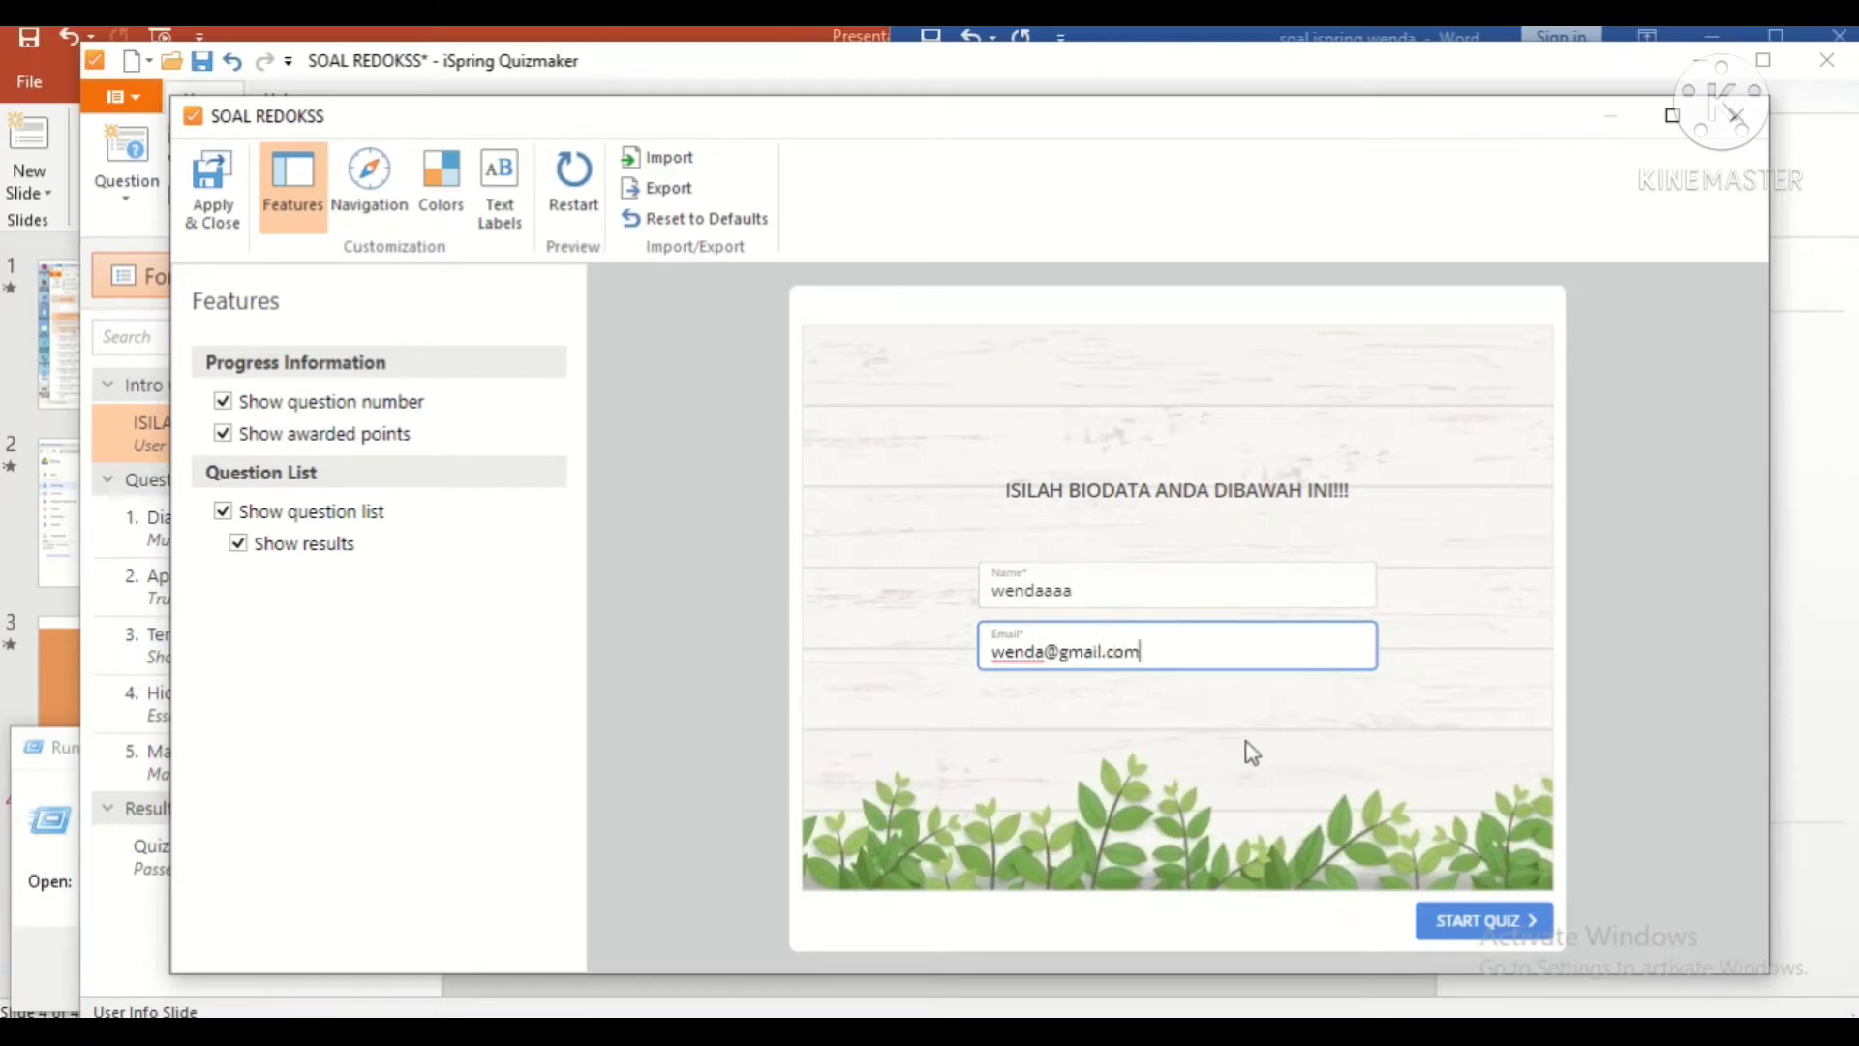
click(1477, 918)
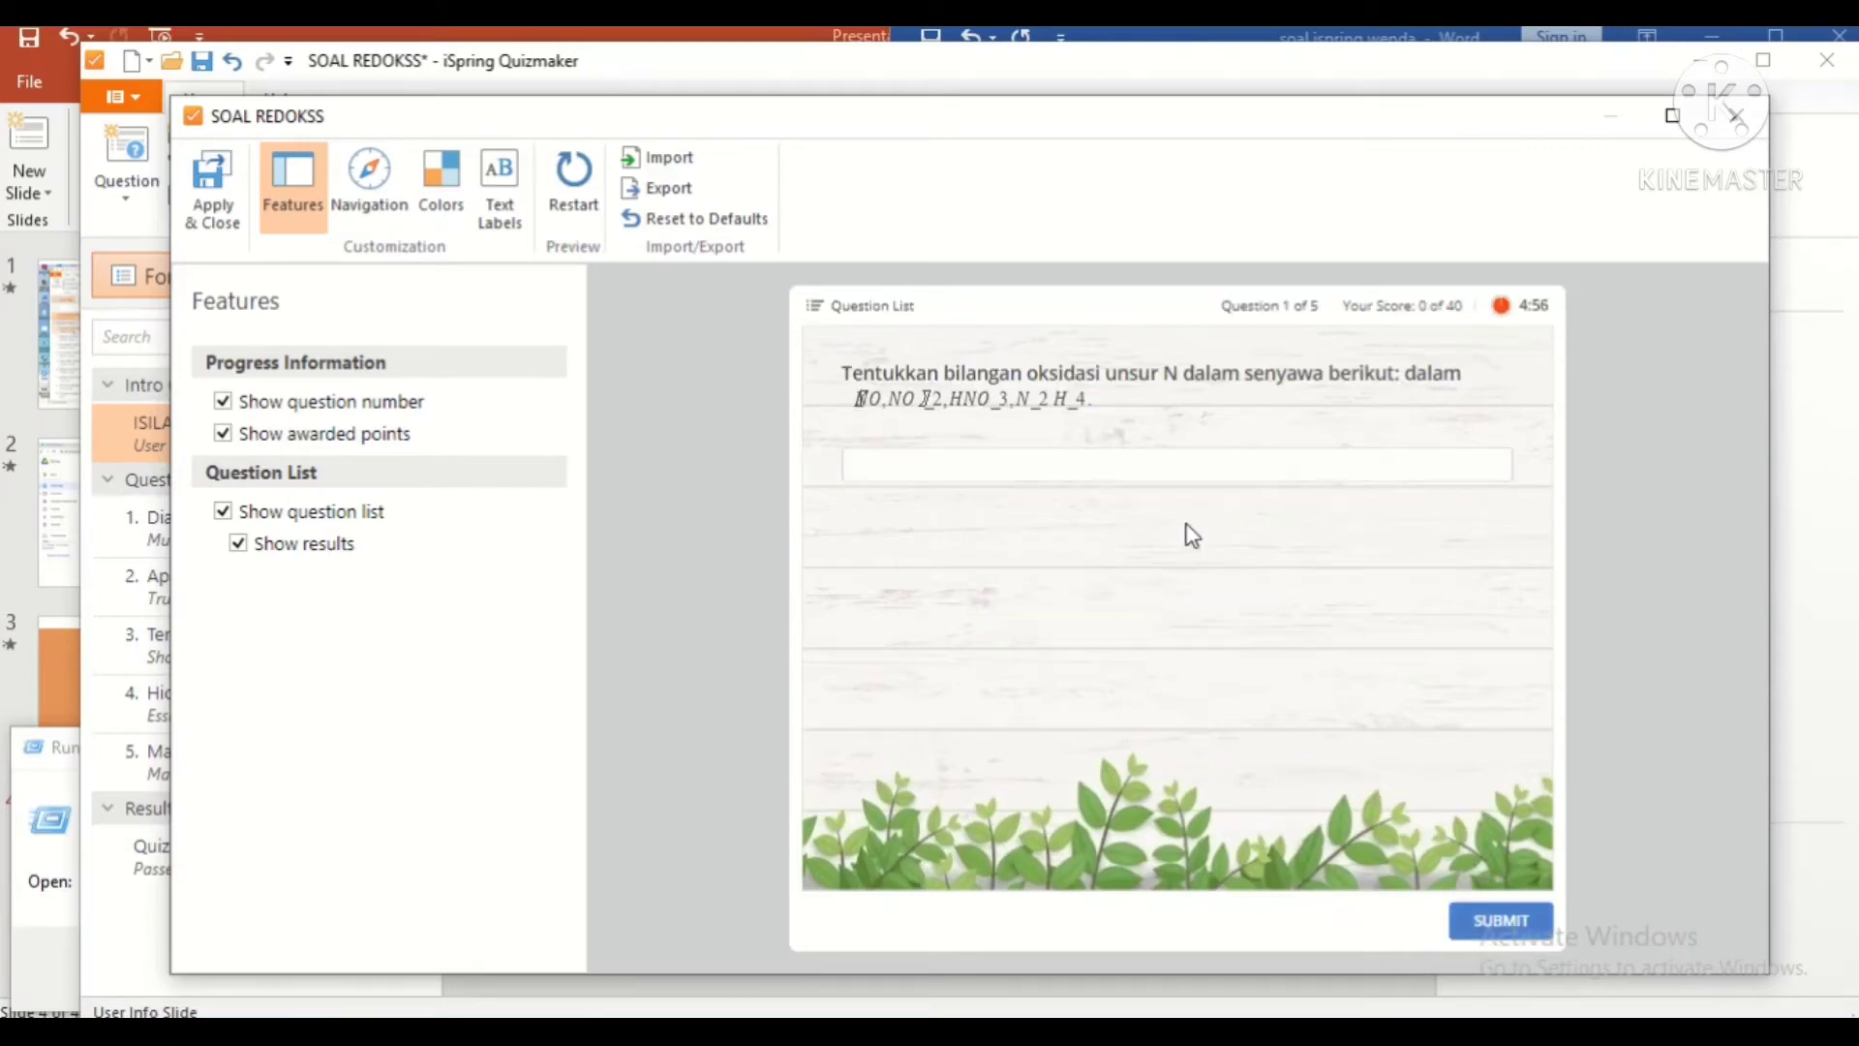
Step: Answer question 1 with 222 in the preview and advance to the matching question
click(1137, 460)
text(222)
click(1503, 925)
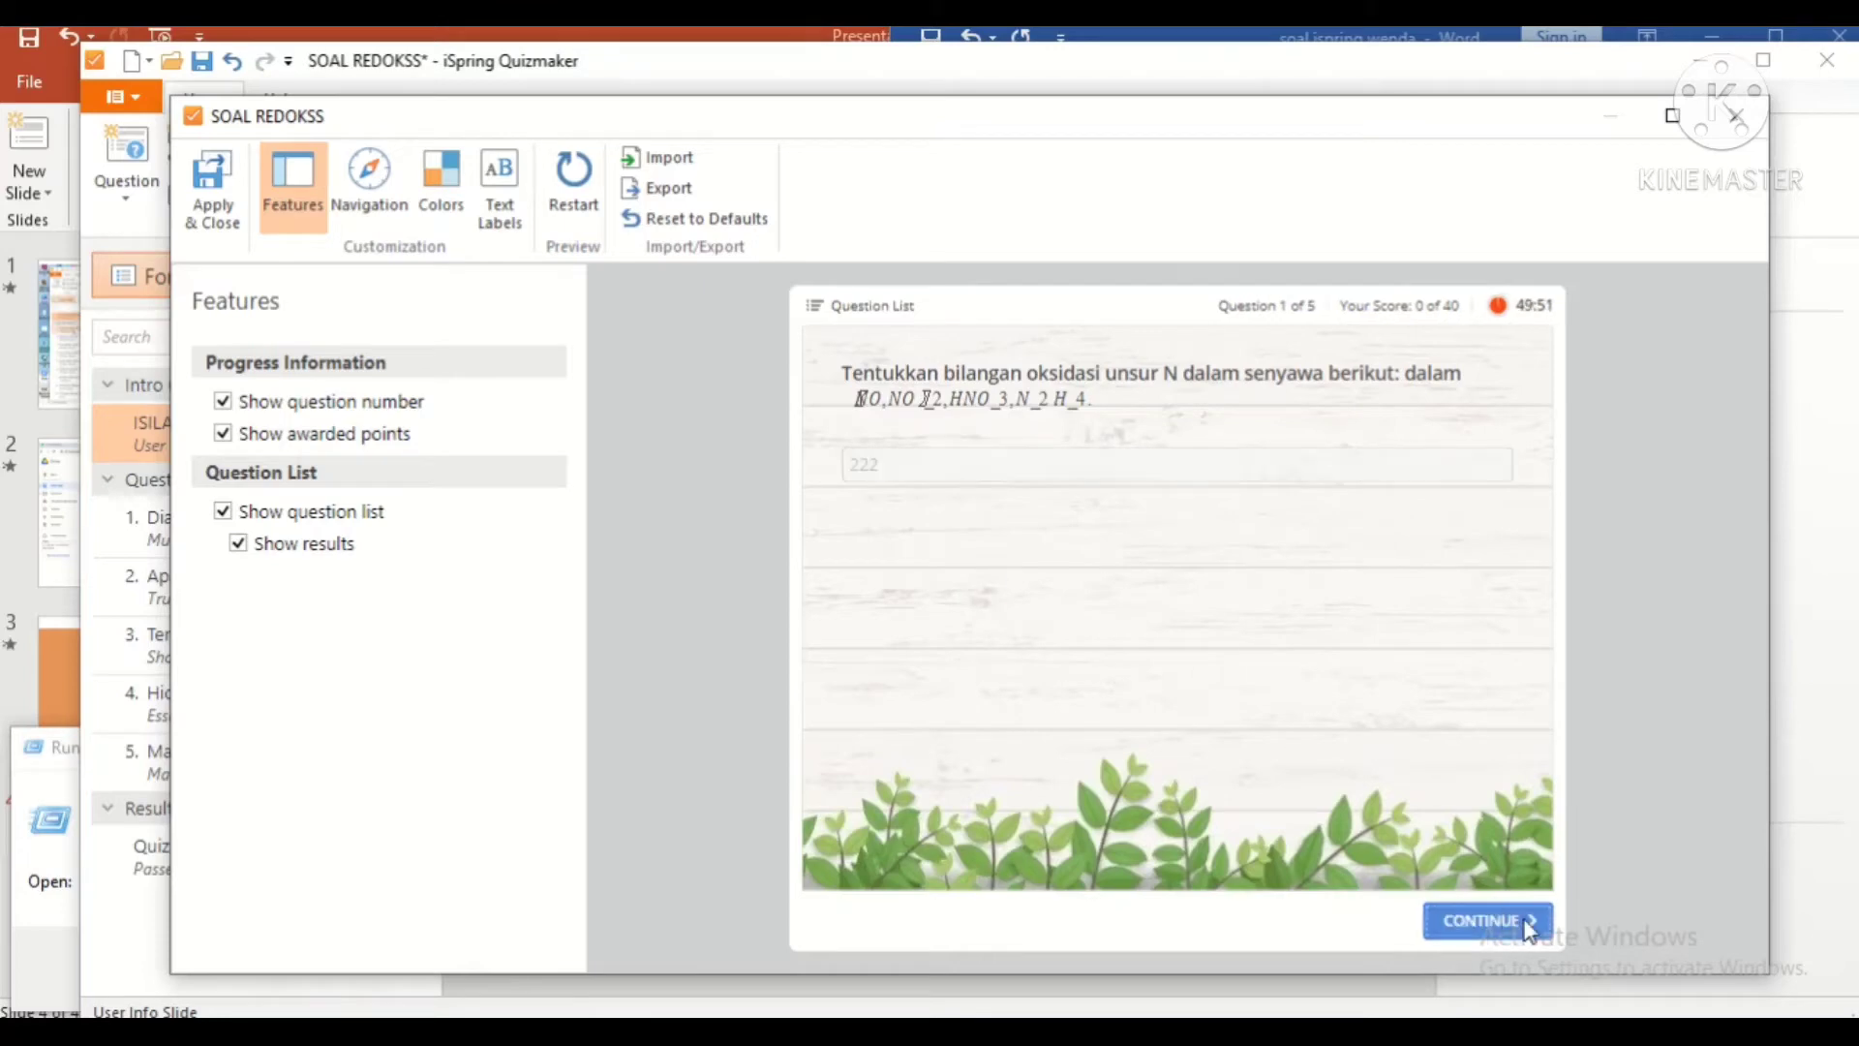
click(1473, 922)
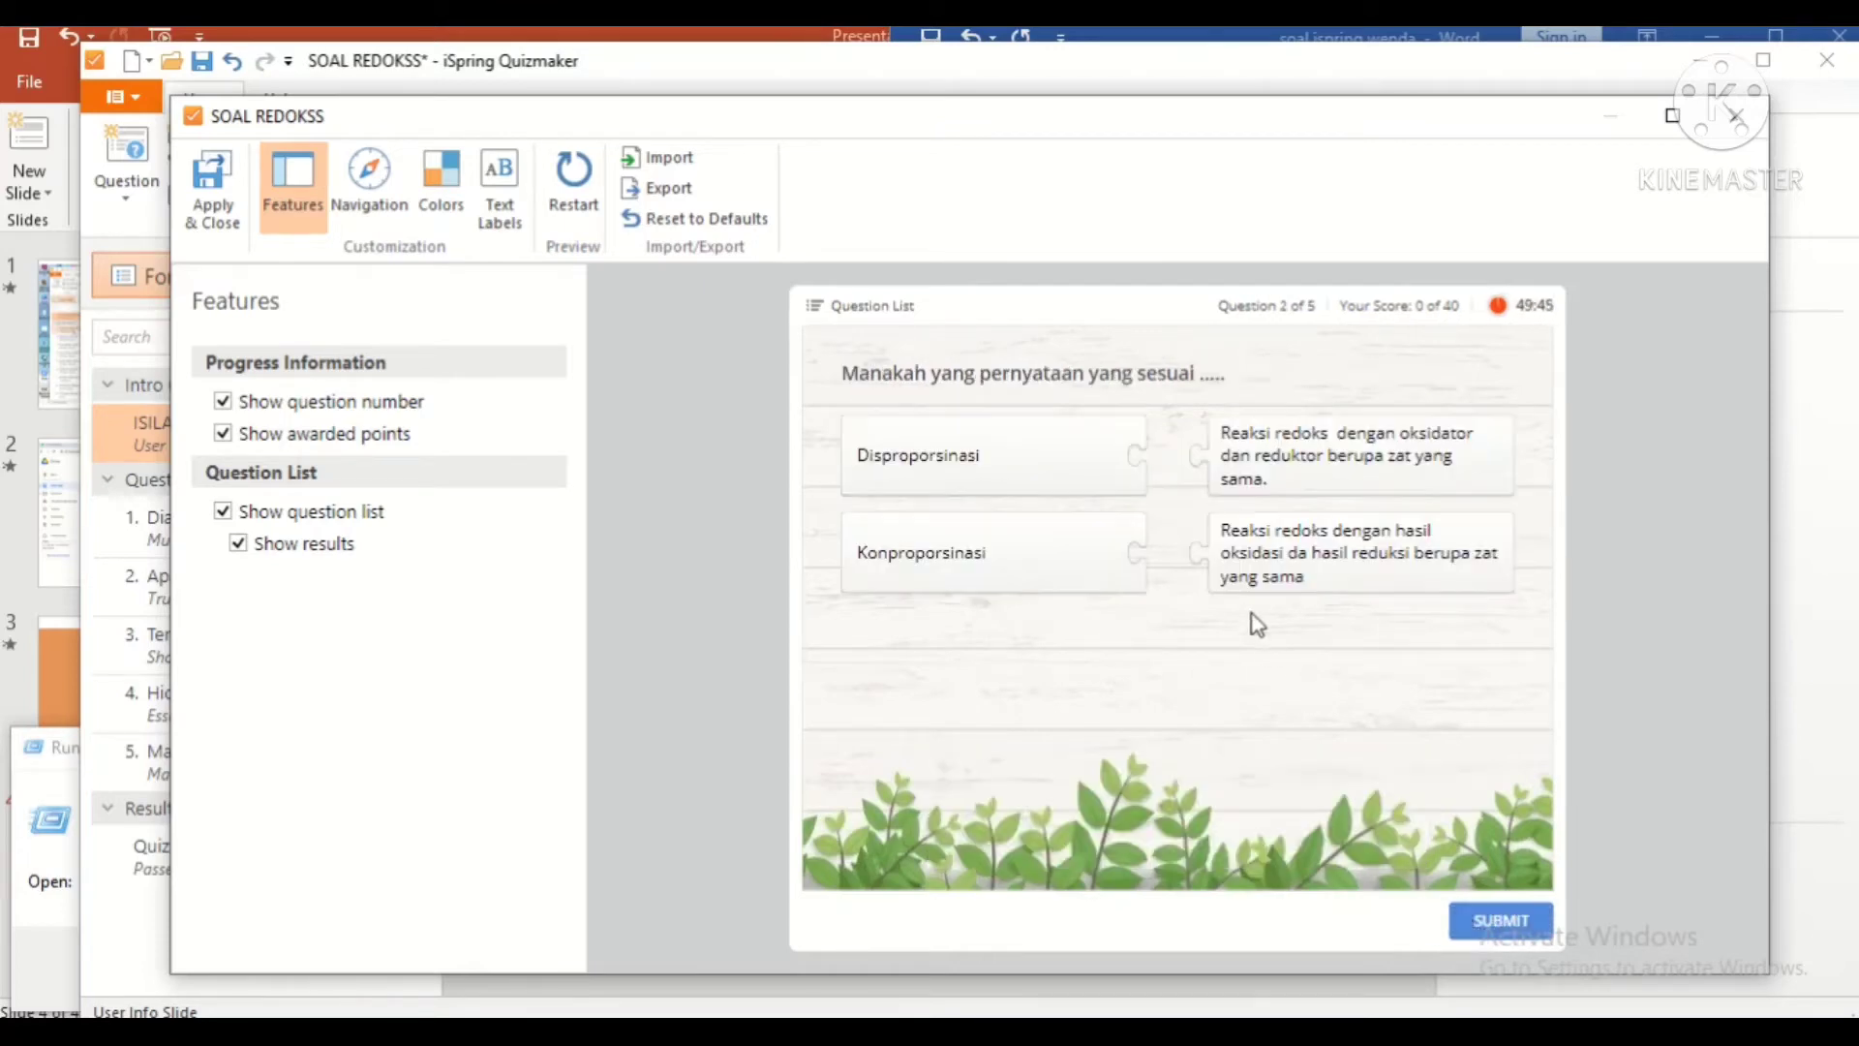
click(1507, 910)
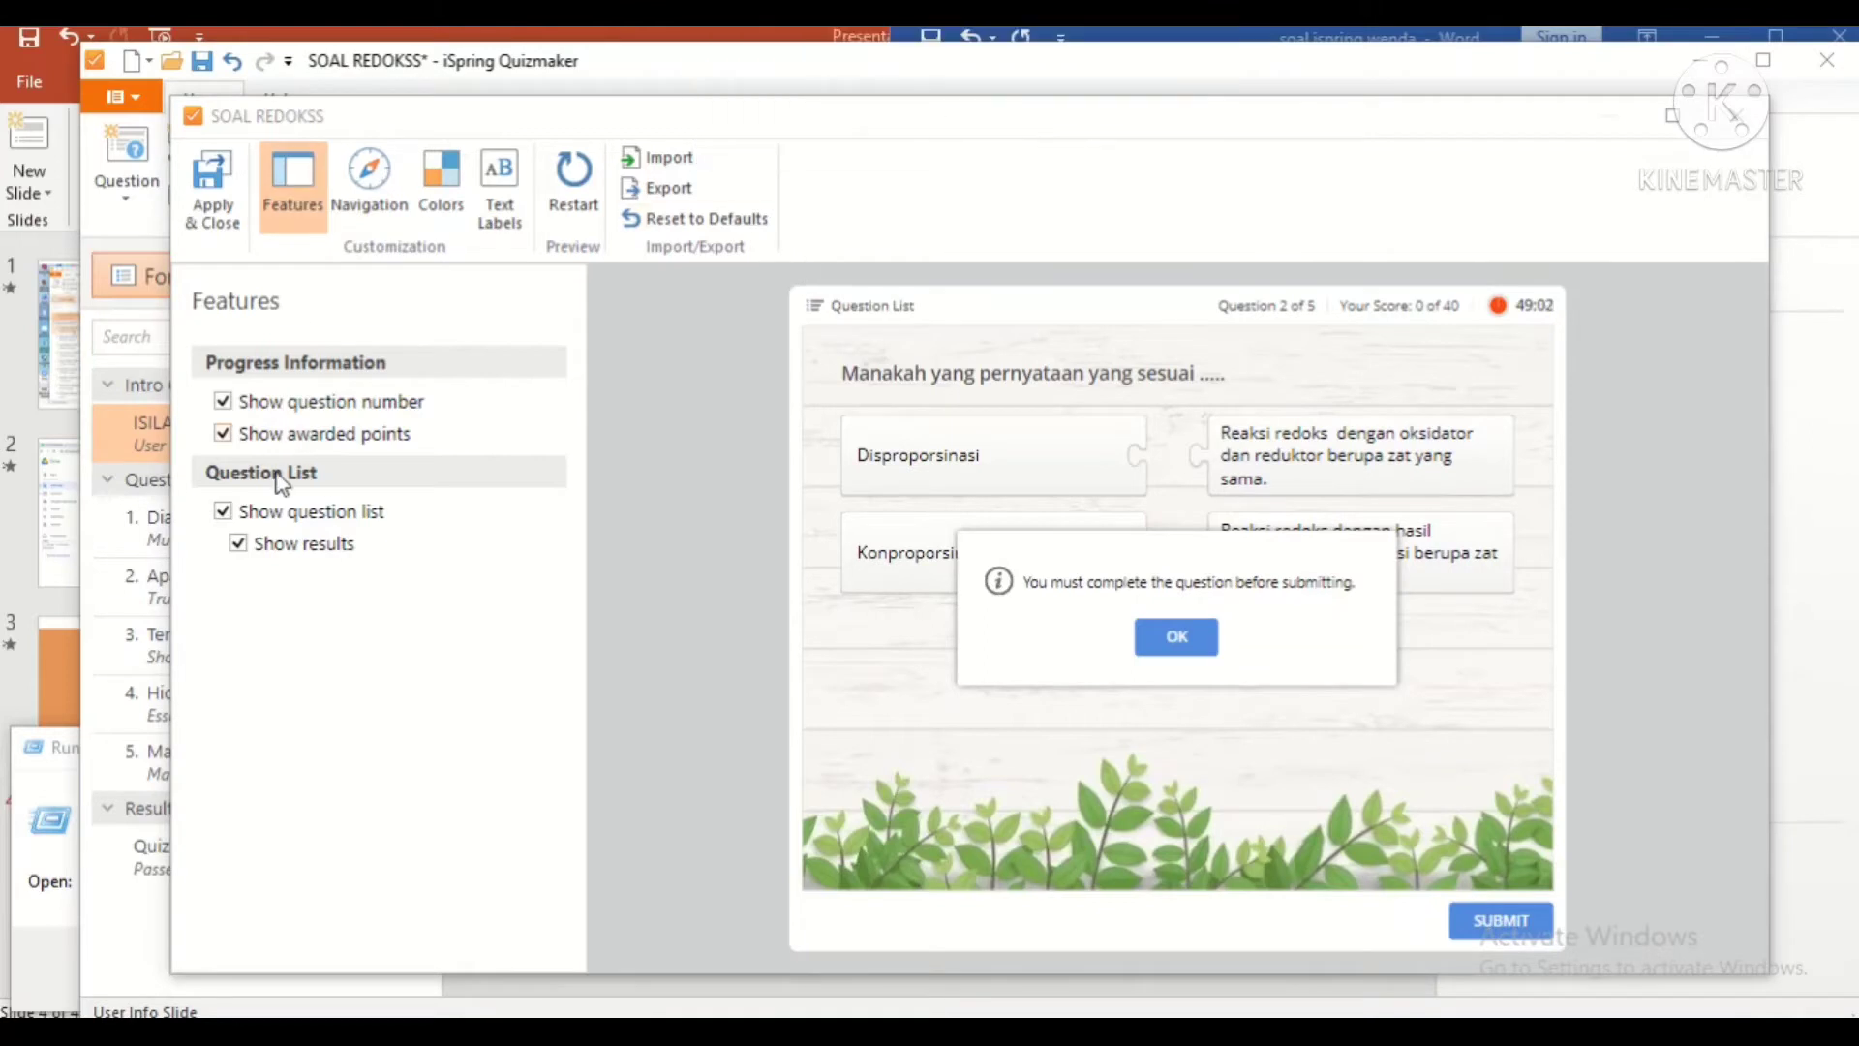
Step: Toggle Show awarded points off and back on
click(255, 433)
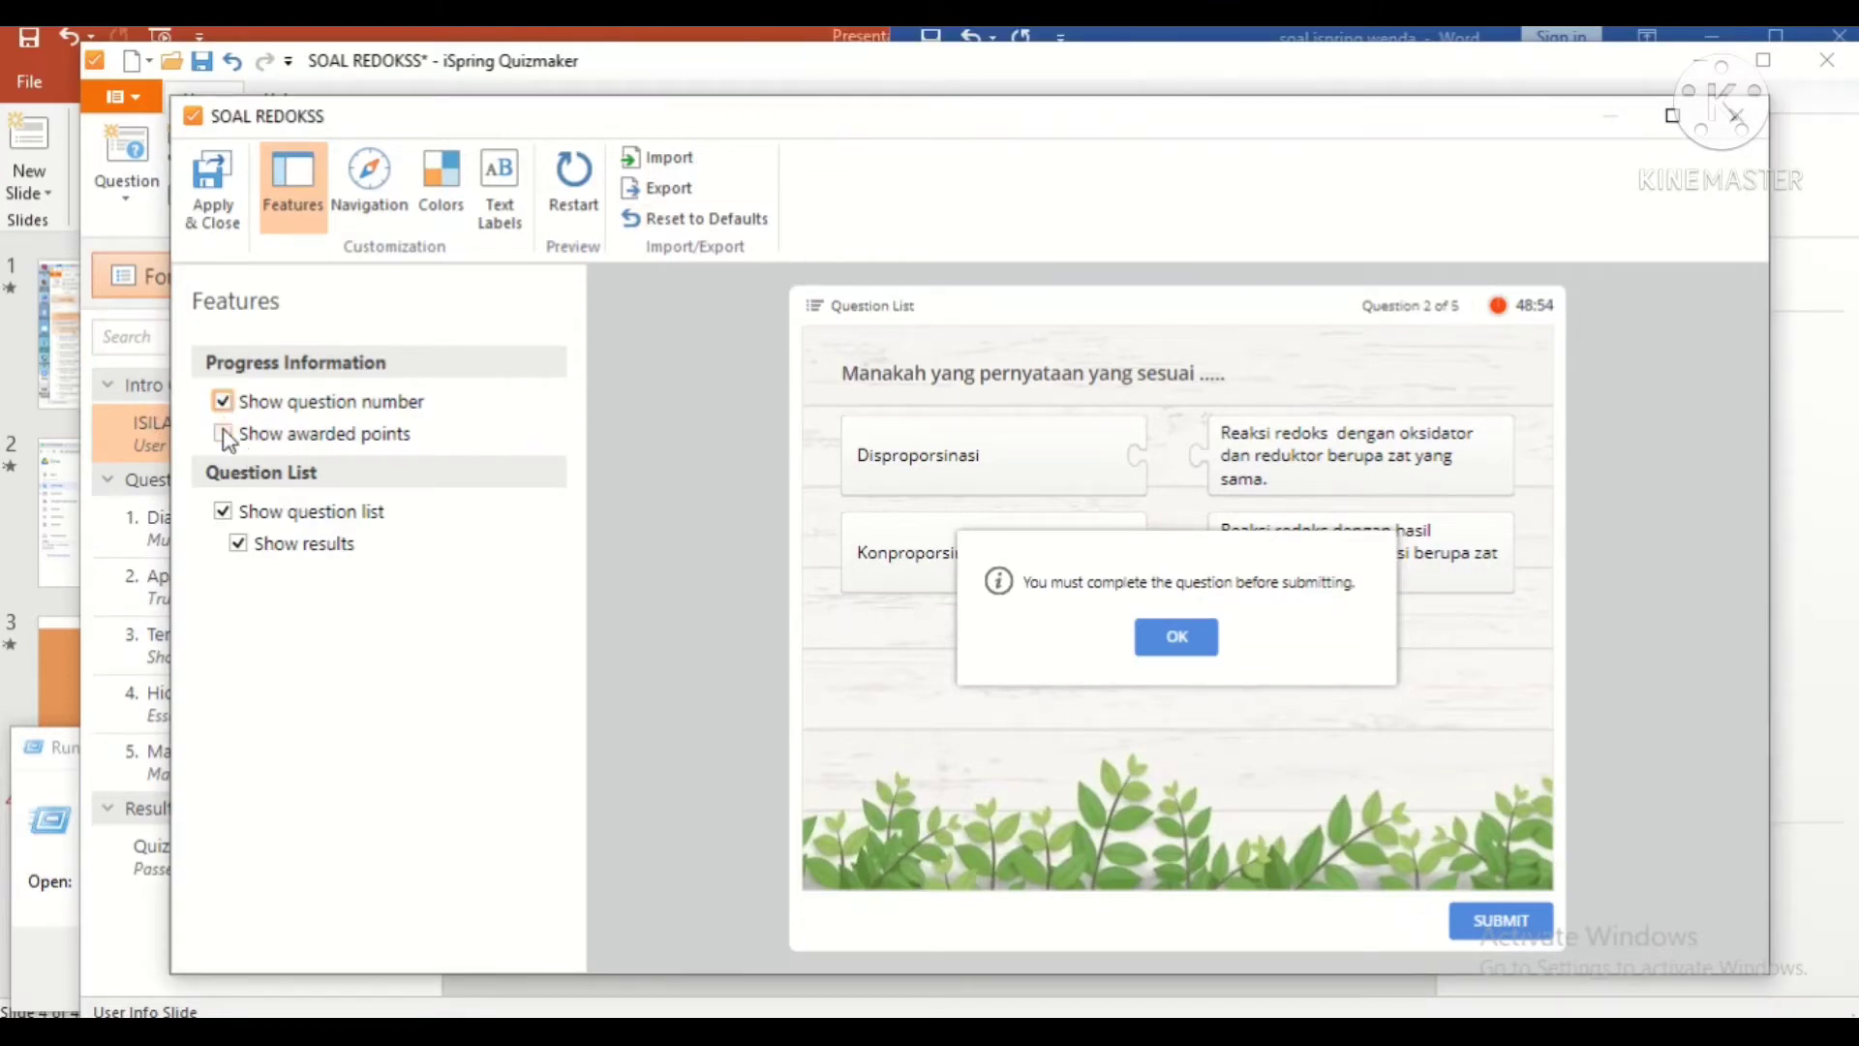
click(223, 433)
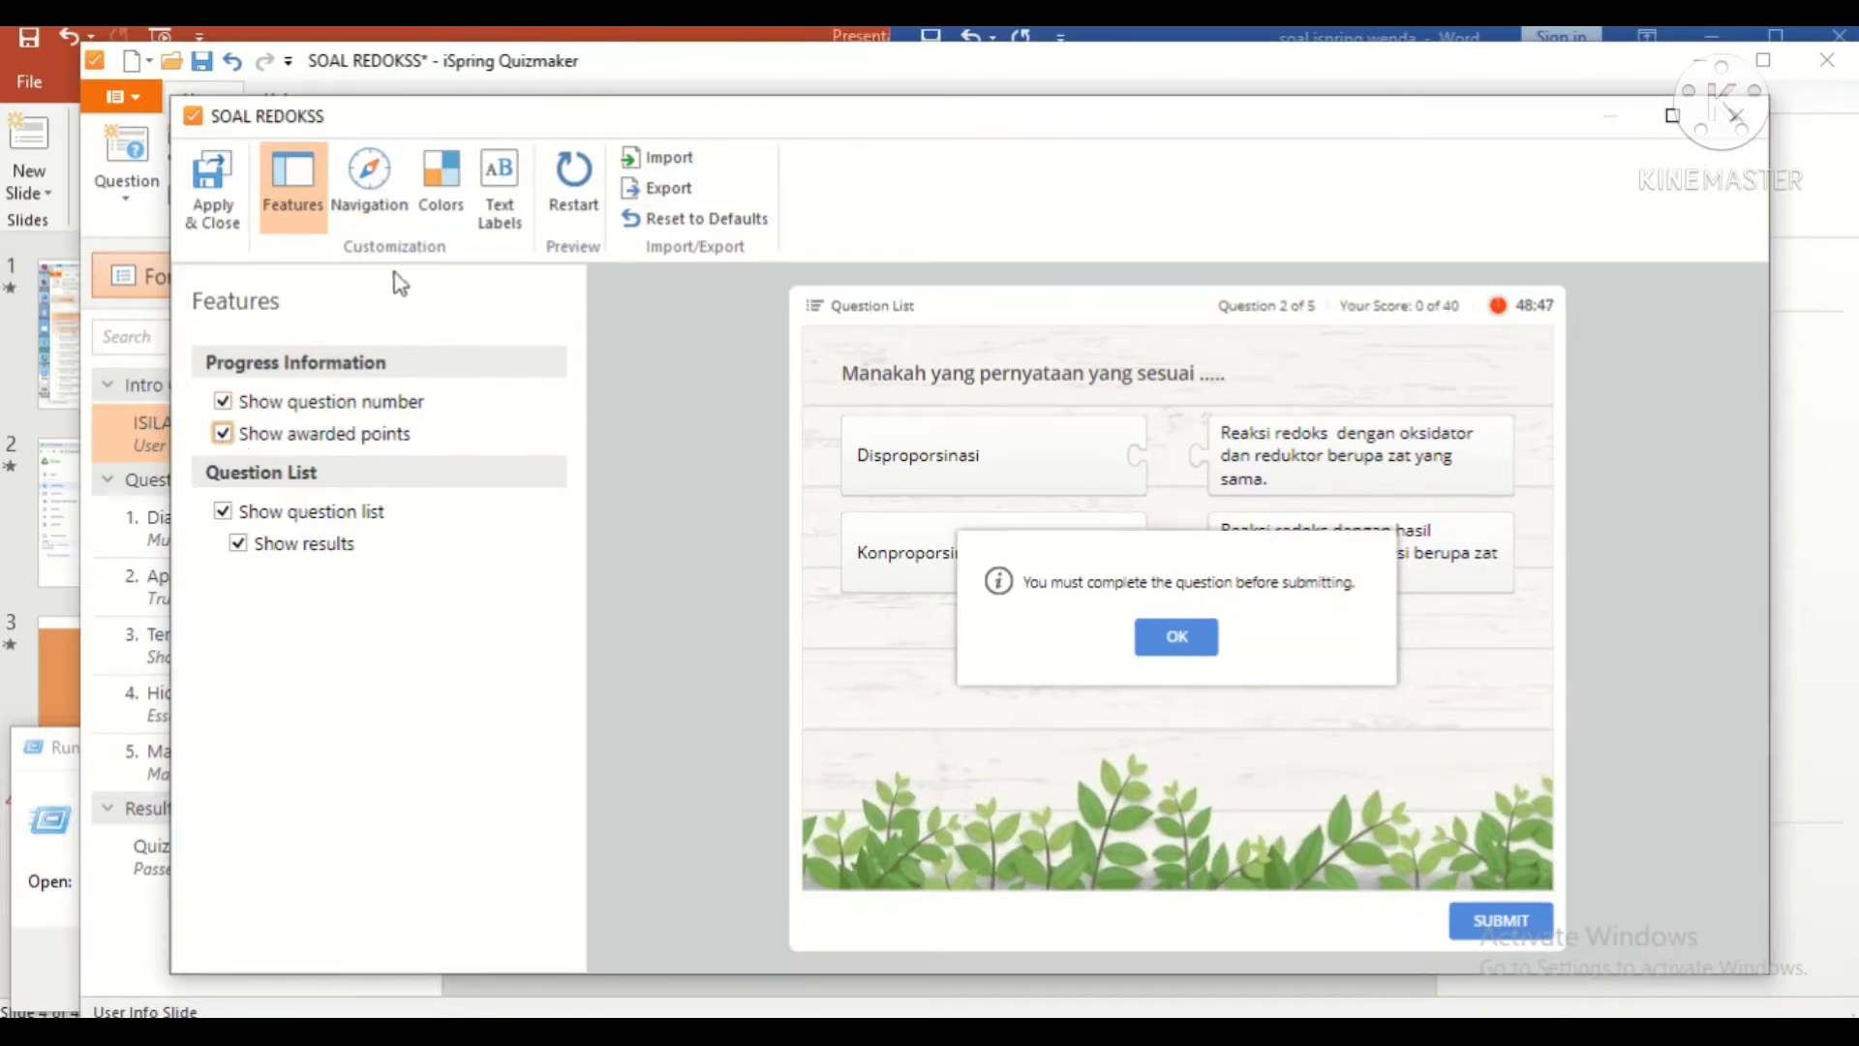
click(370, 186)
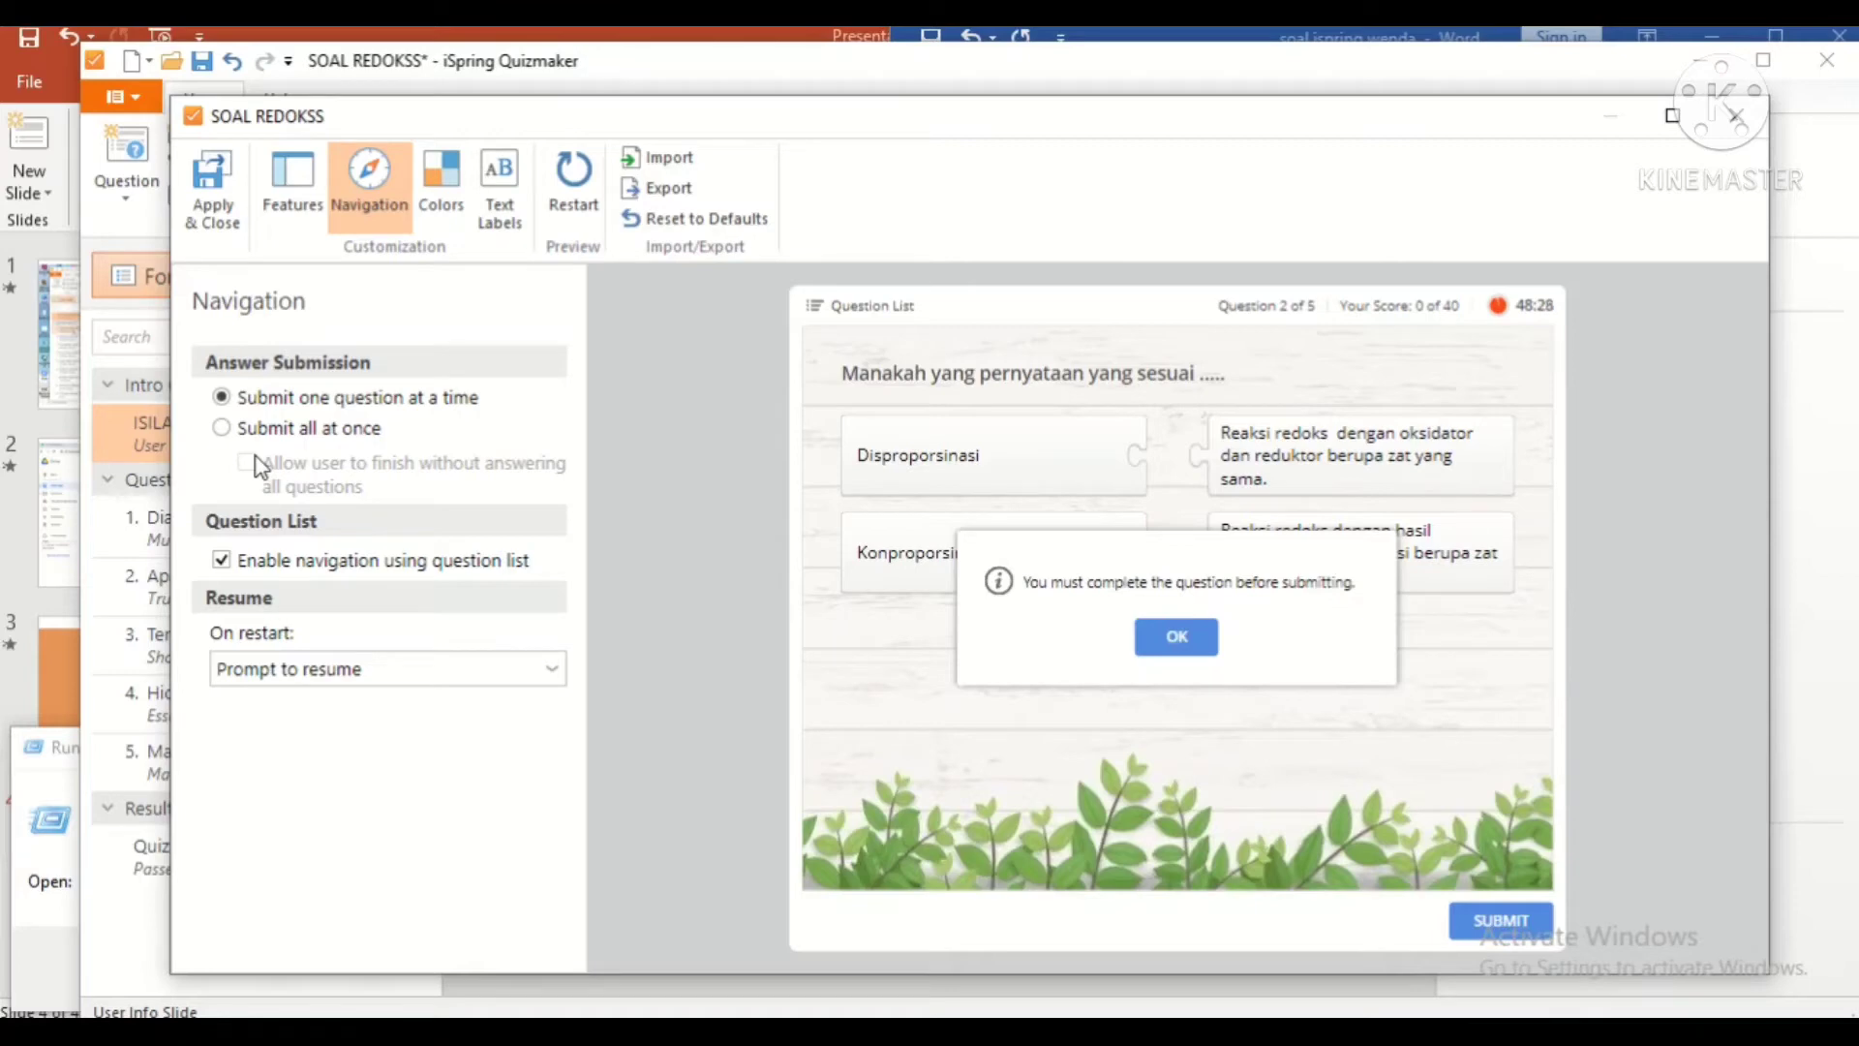
Step: Submit all answers at once and allow learners to finish early
click(222, 427)
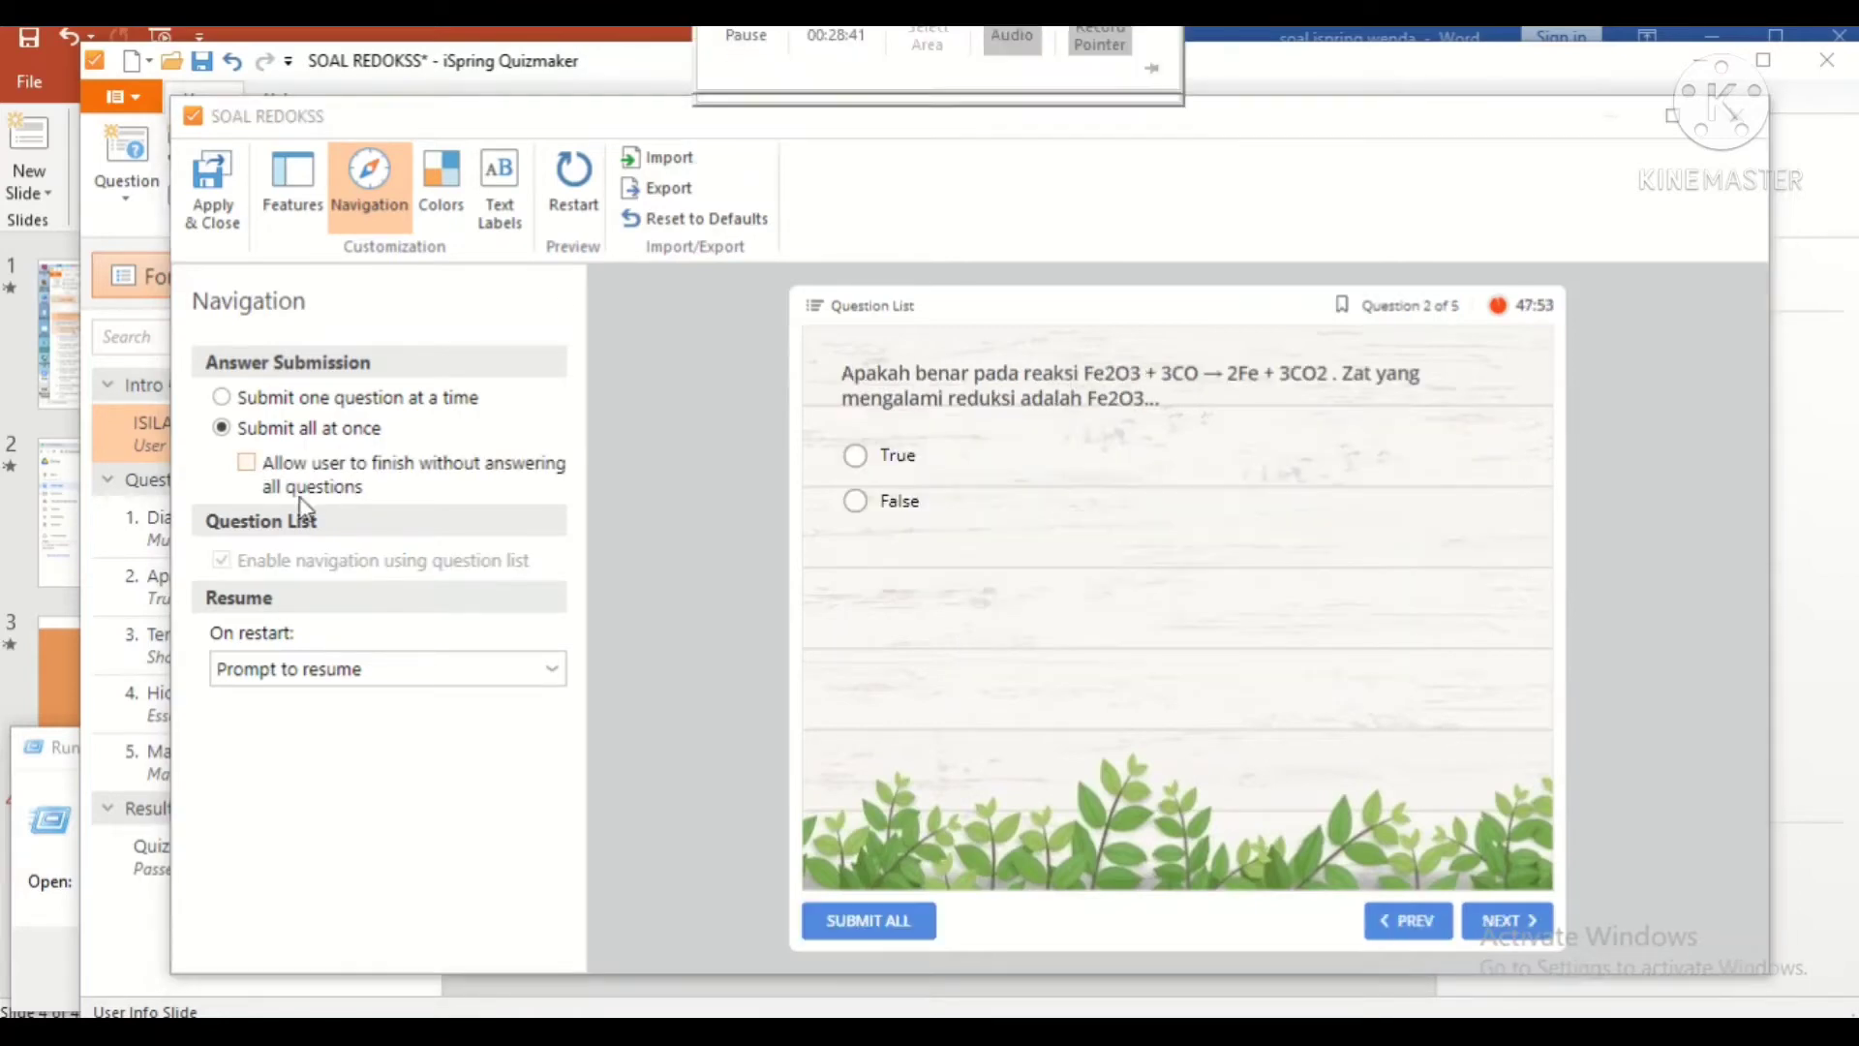
click(247, 462)
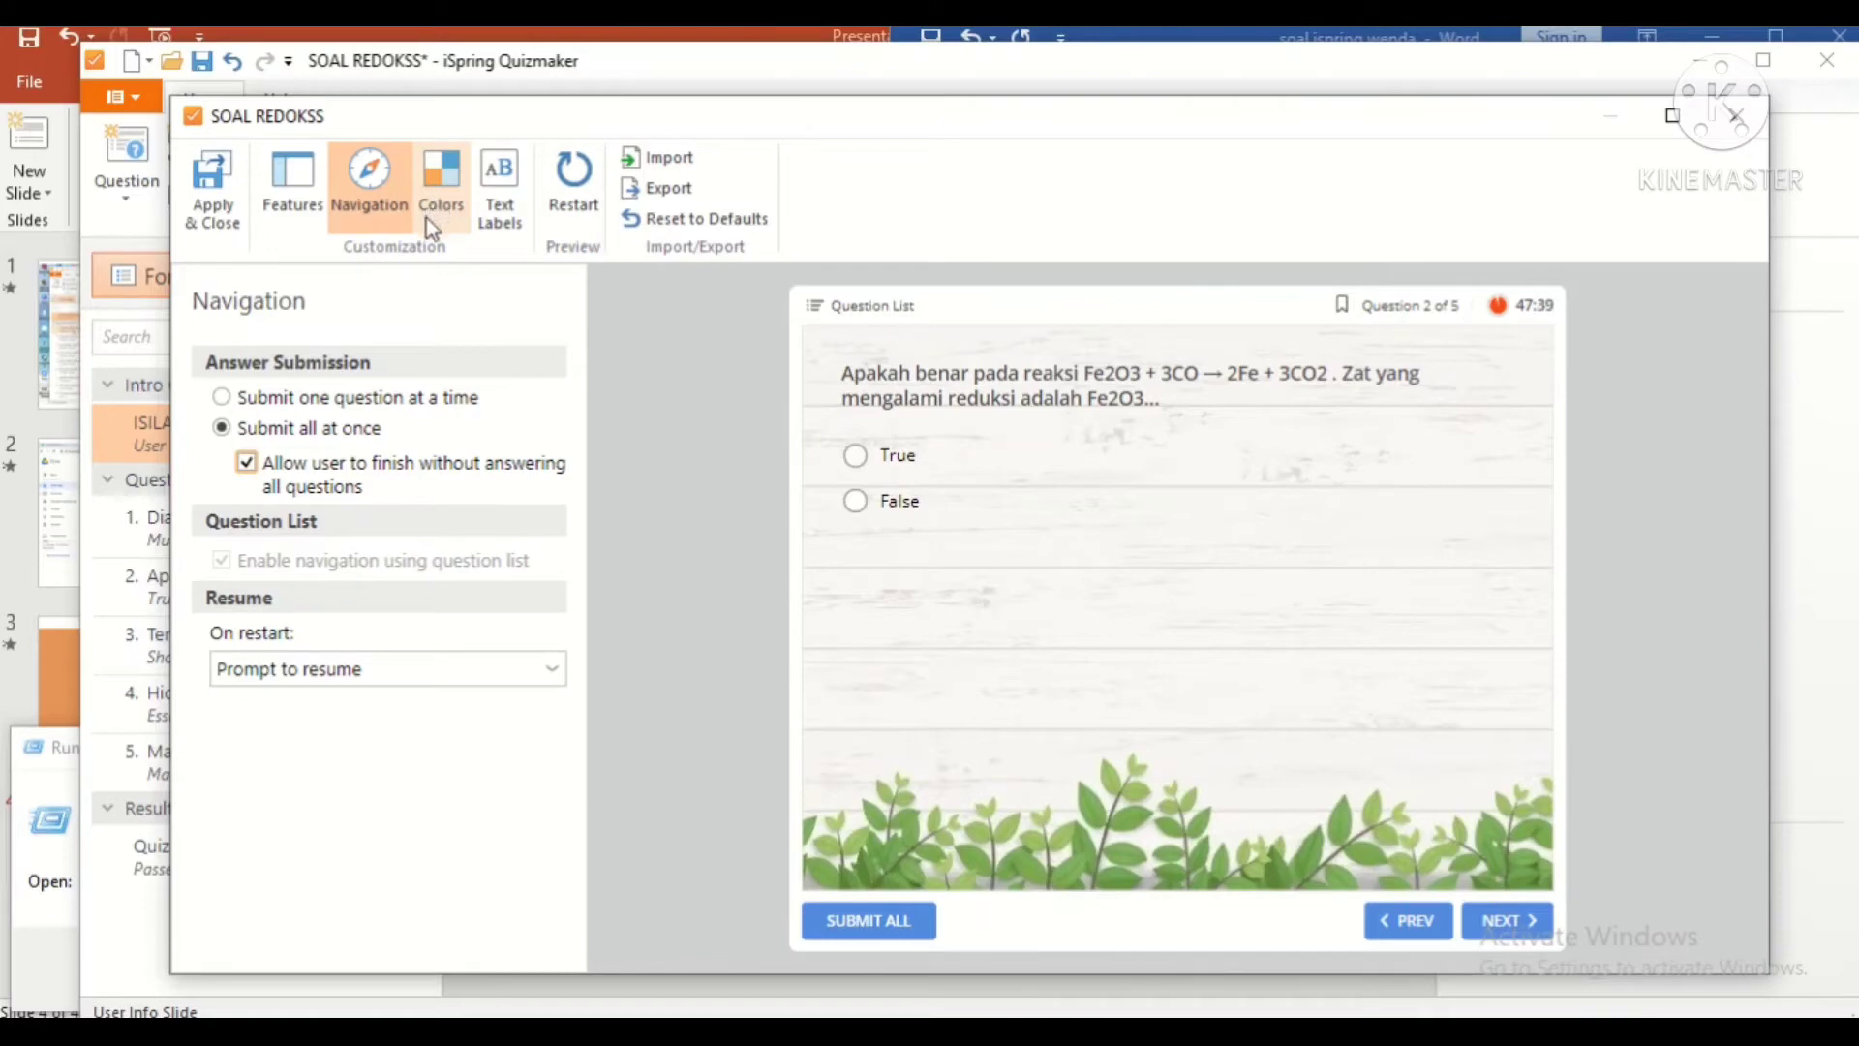
click(488, 225)
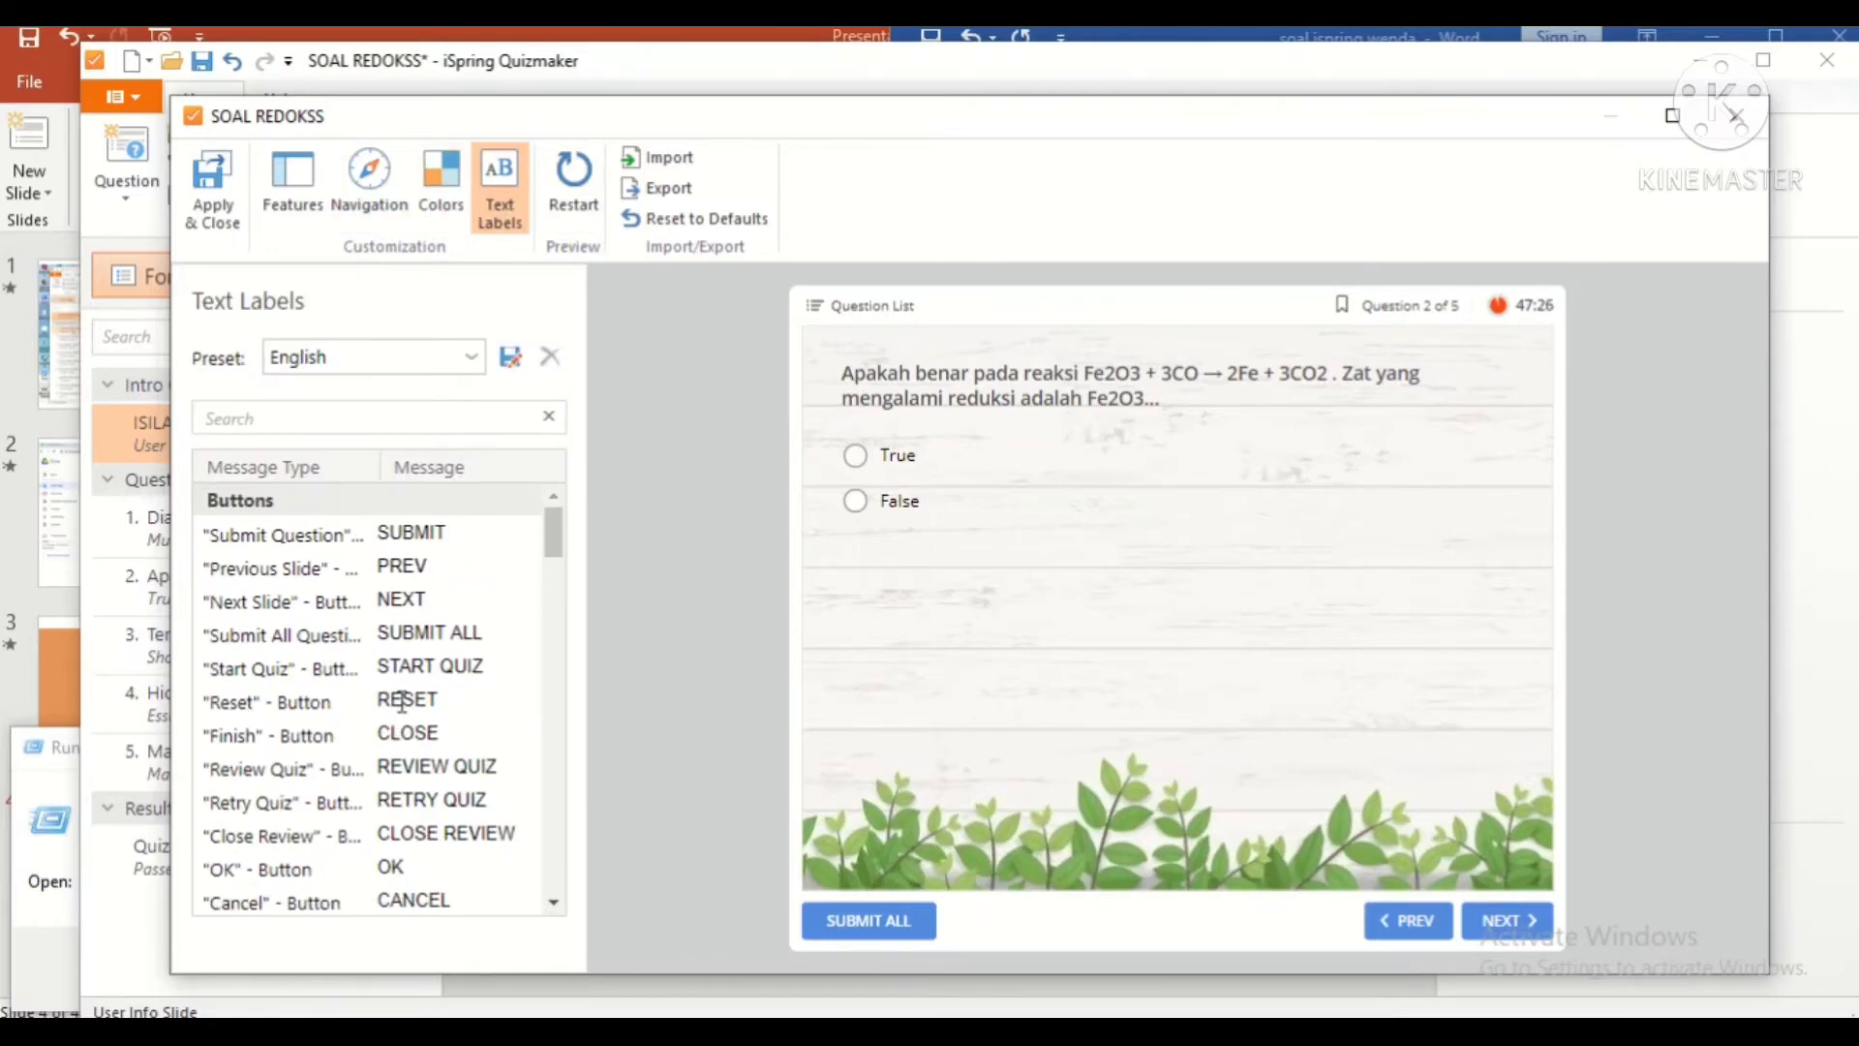
Step: Relabel the previous and next buttons Kembali and Selajutnya, then apply and close
double_click(405, 571)
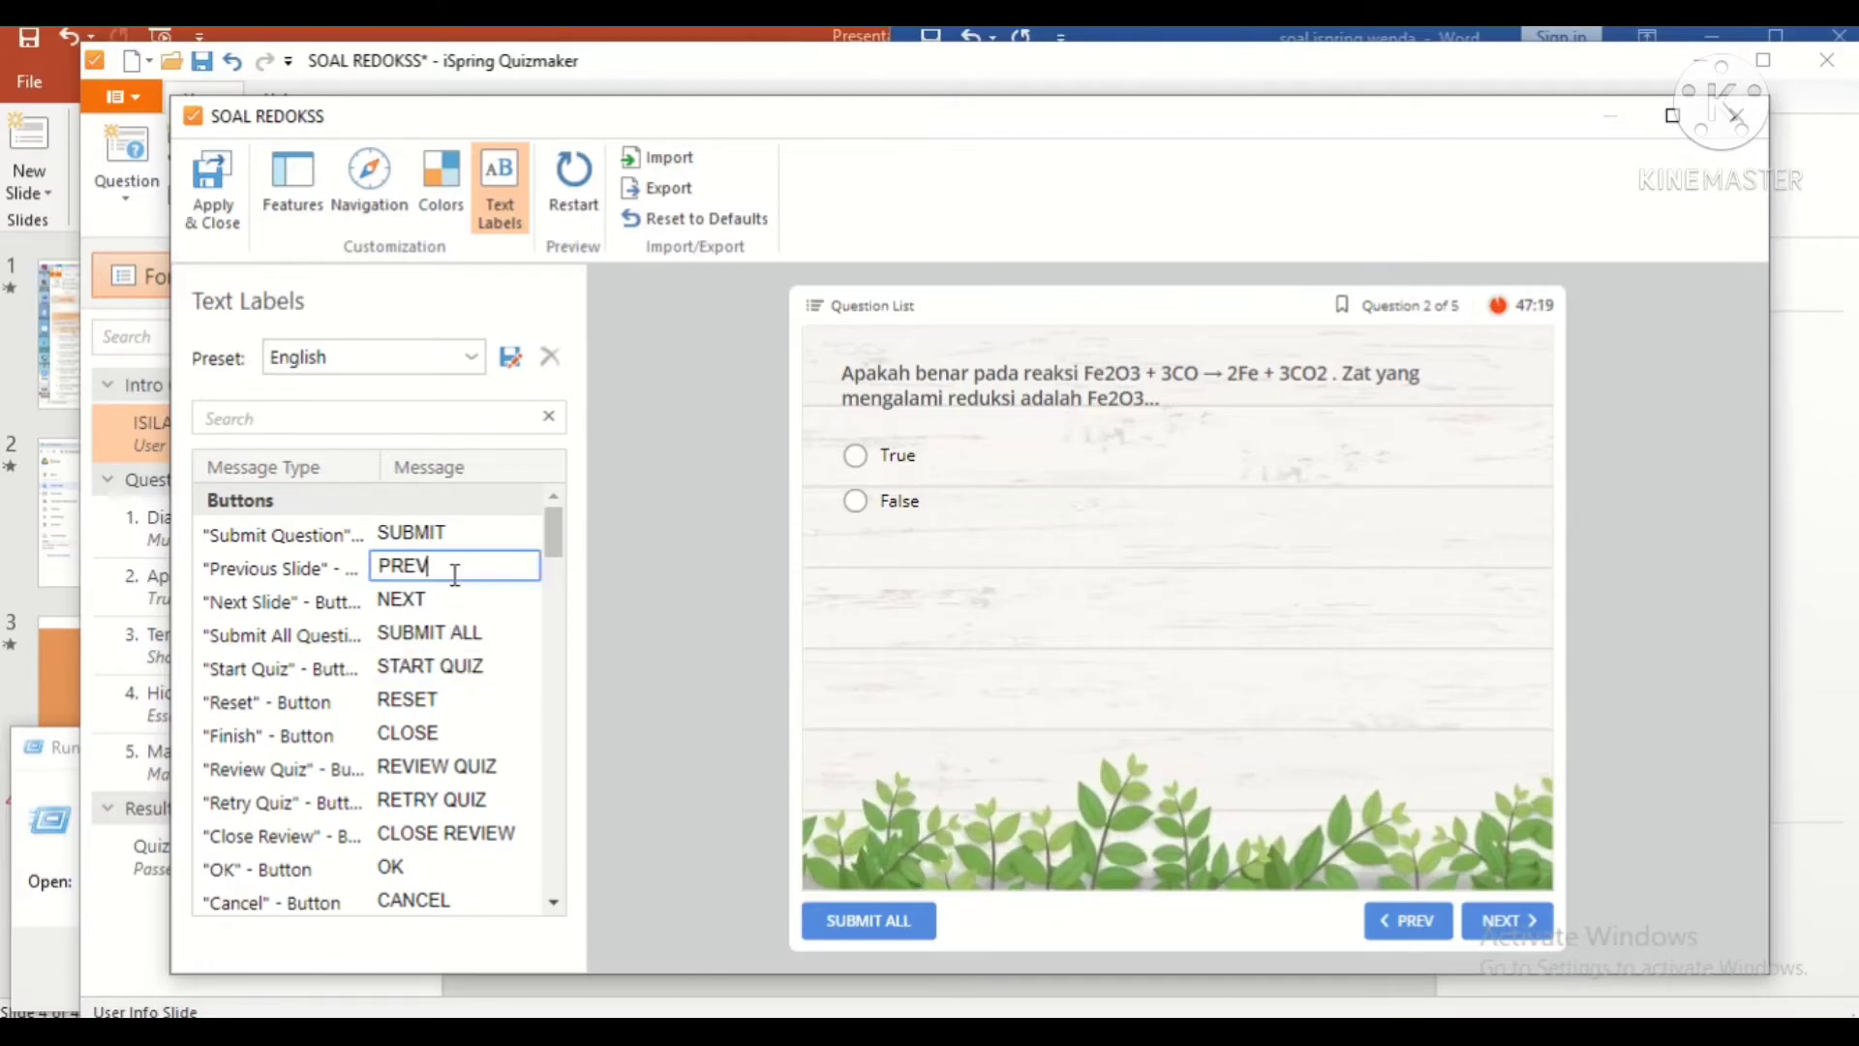
text(Kembali)
double_click(428, 595)
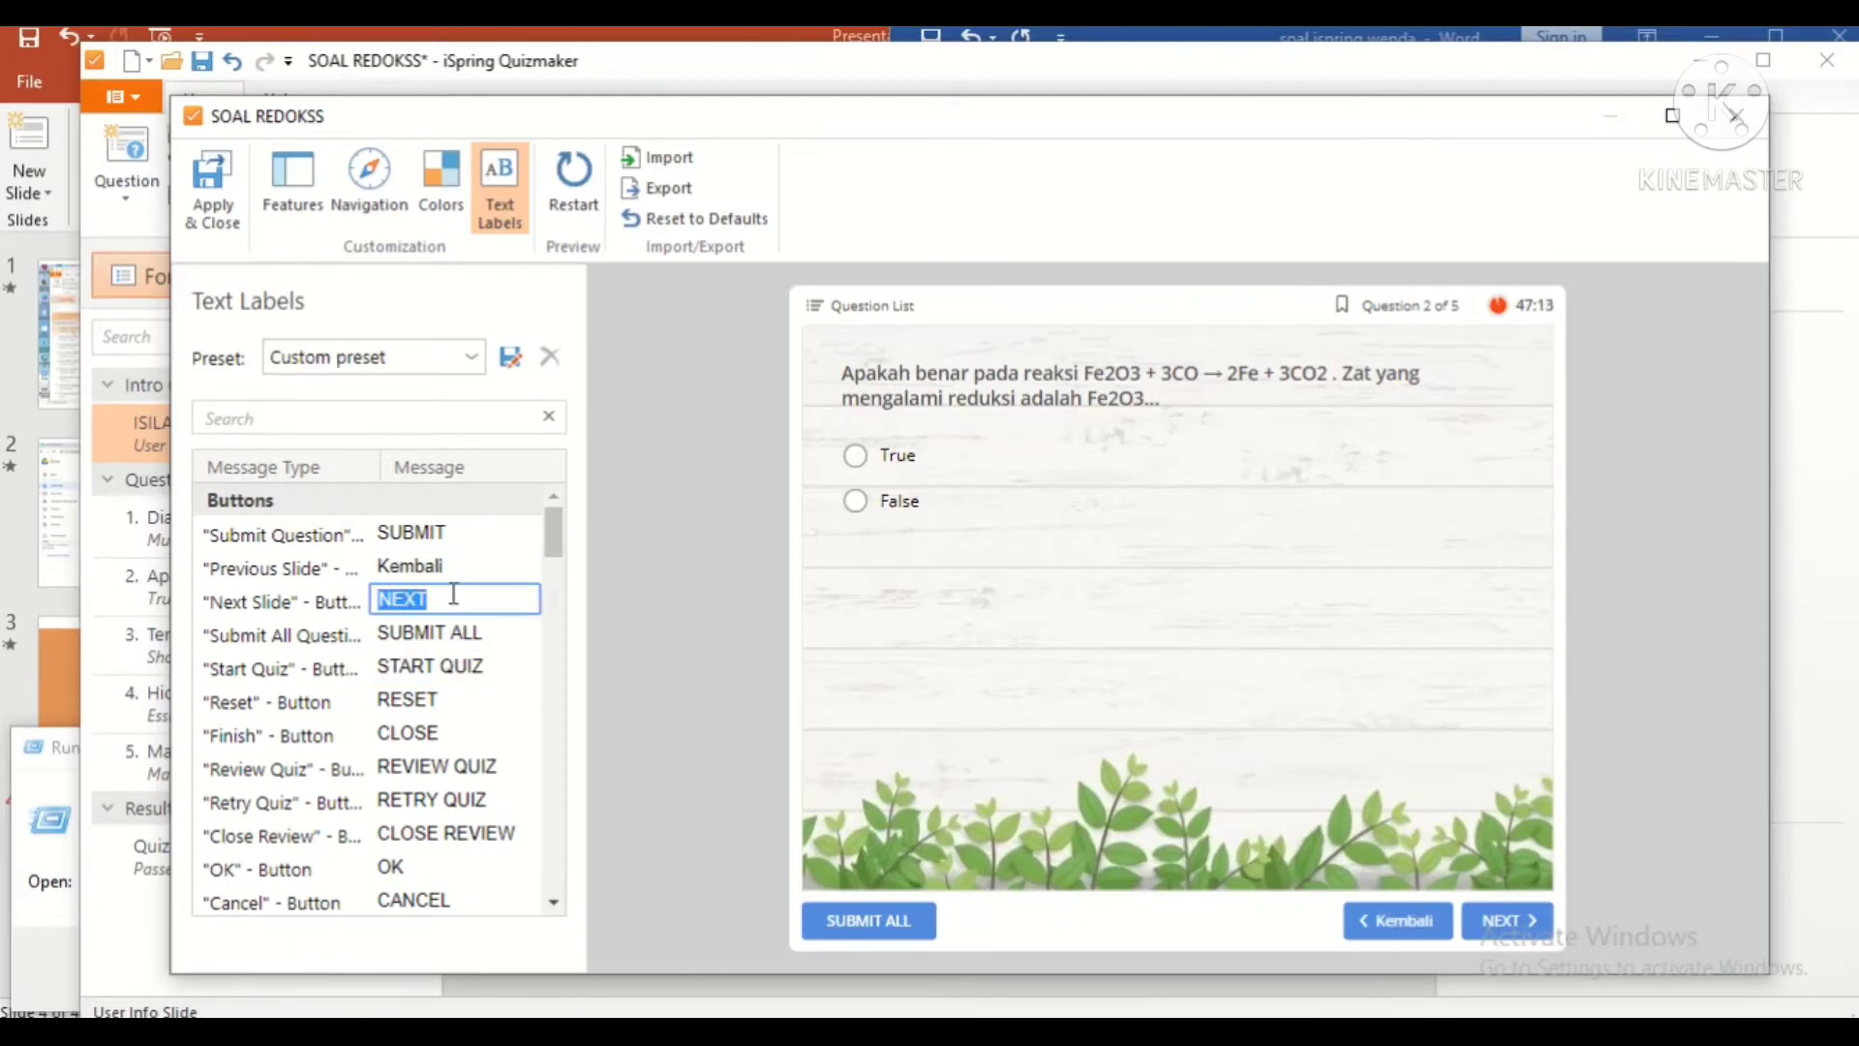
text(Selajutnya)
click(1505, 922)
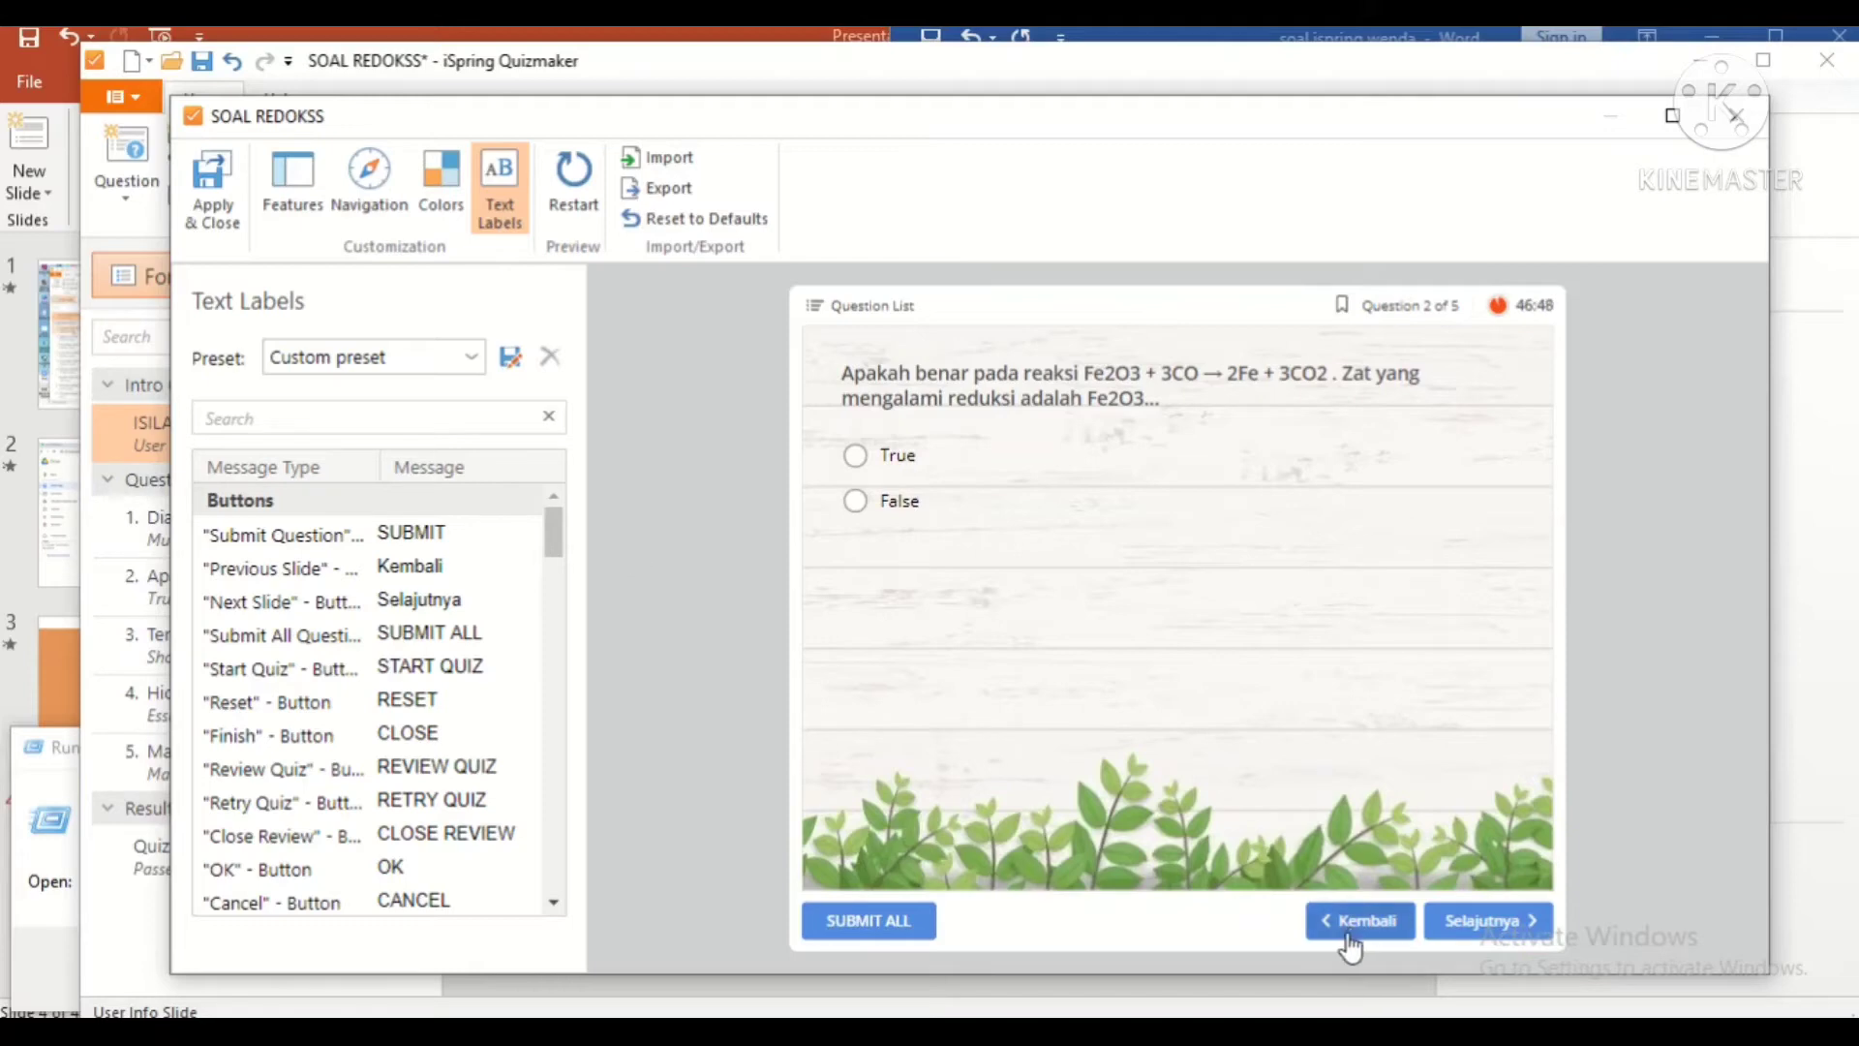
click(208, 175)
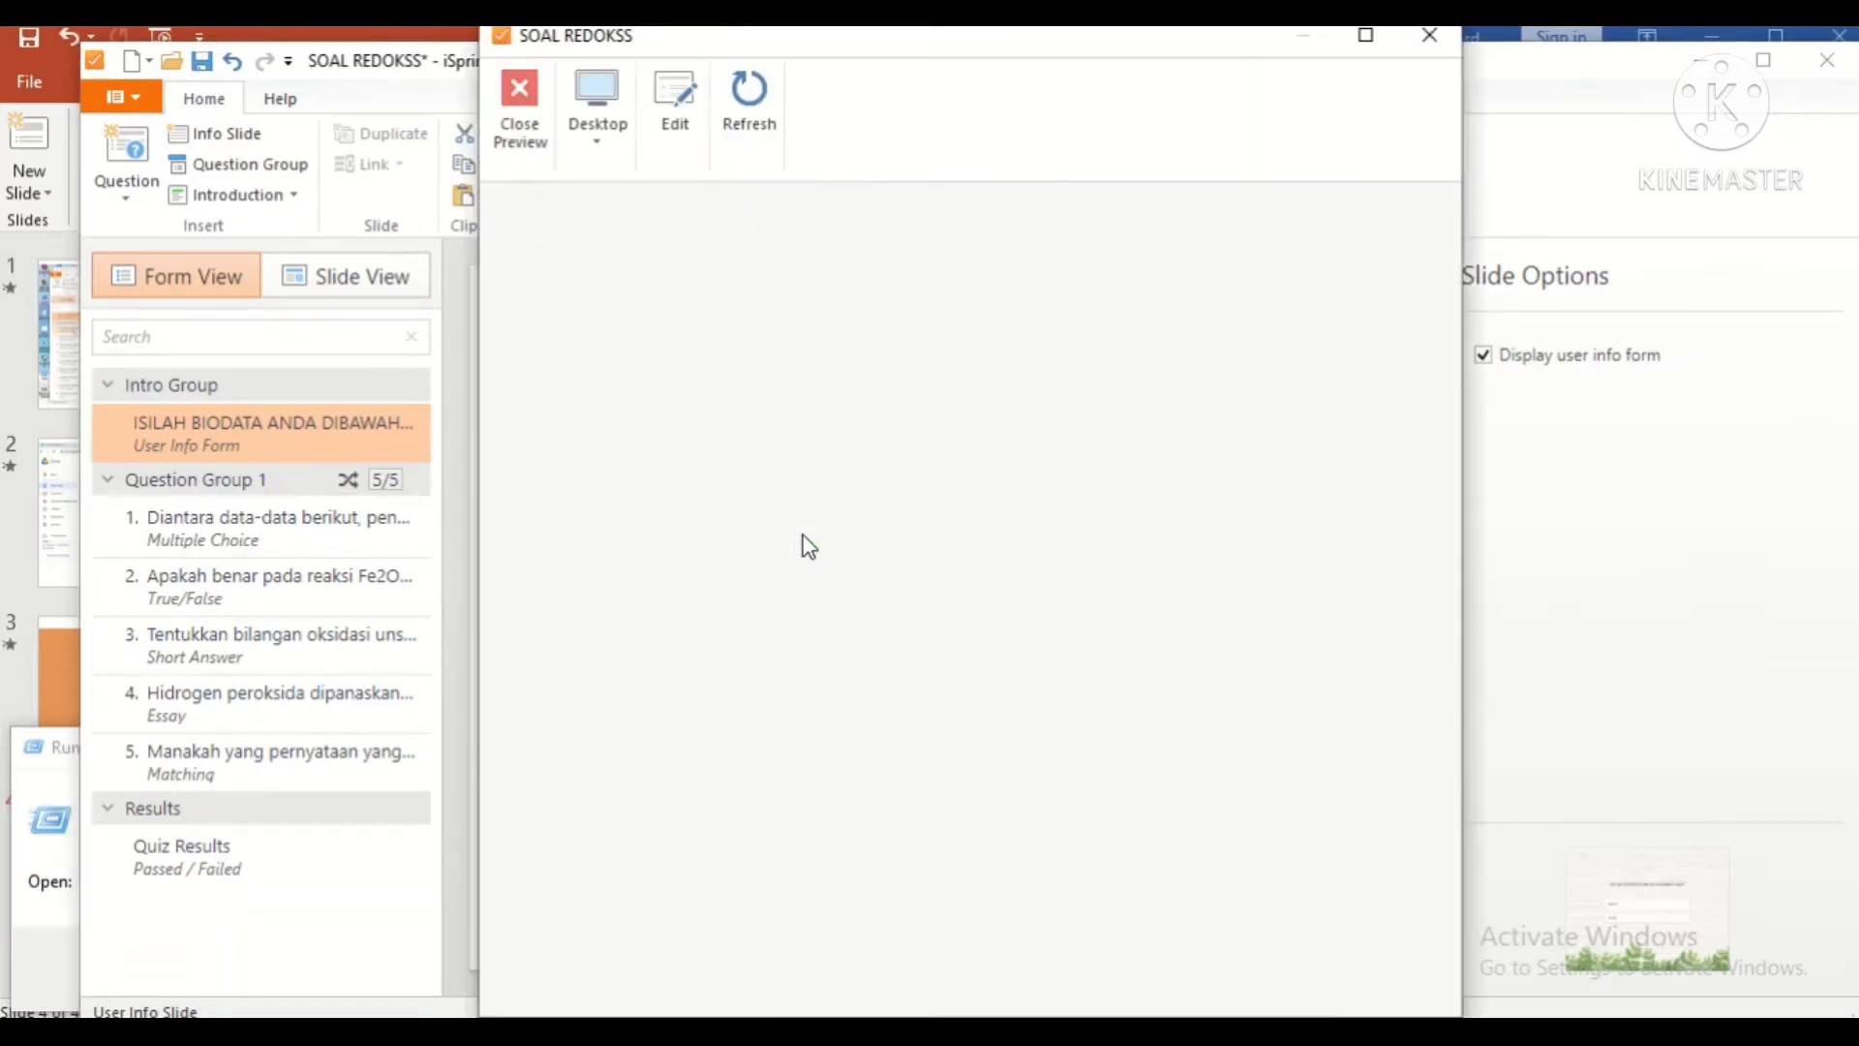
Step: Preview the quiz on a smartphone rotated to landscape
click(598, 124)
click(668, 309)
click(631, 143)
click(632, 360)
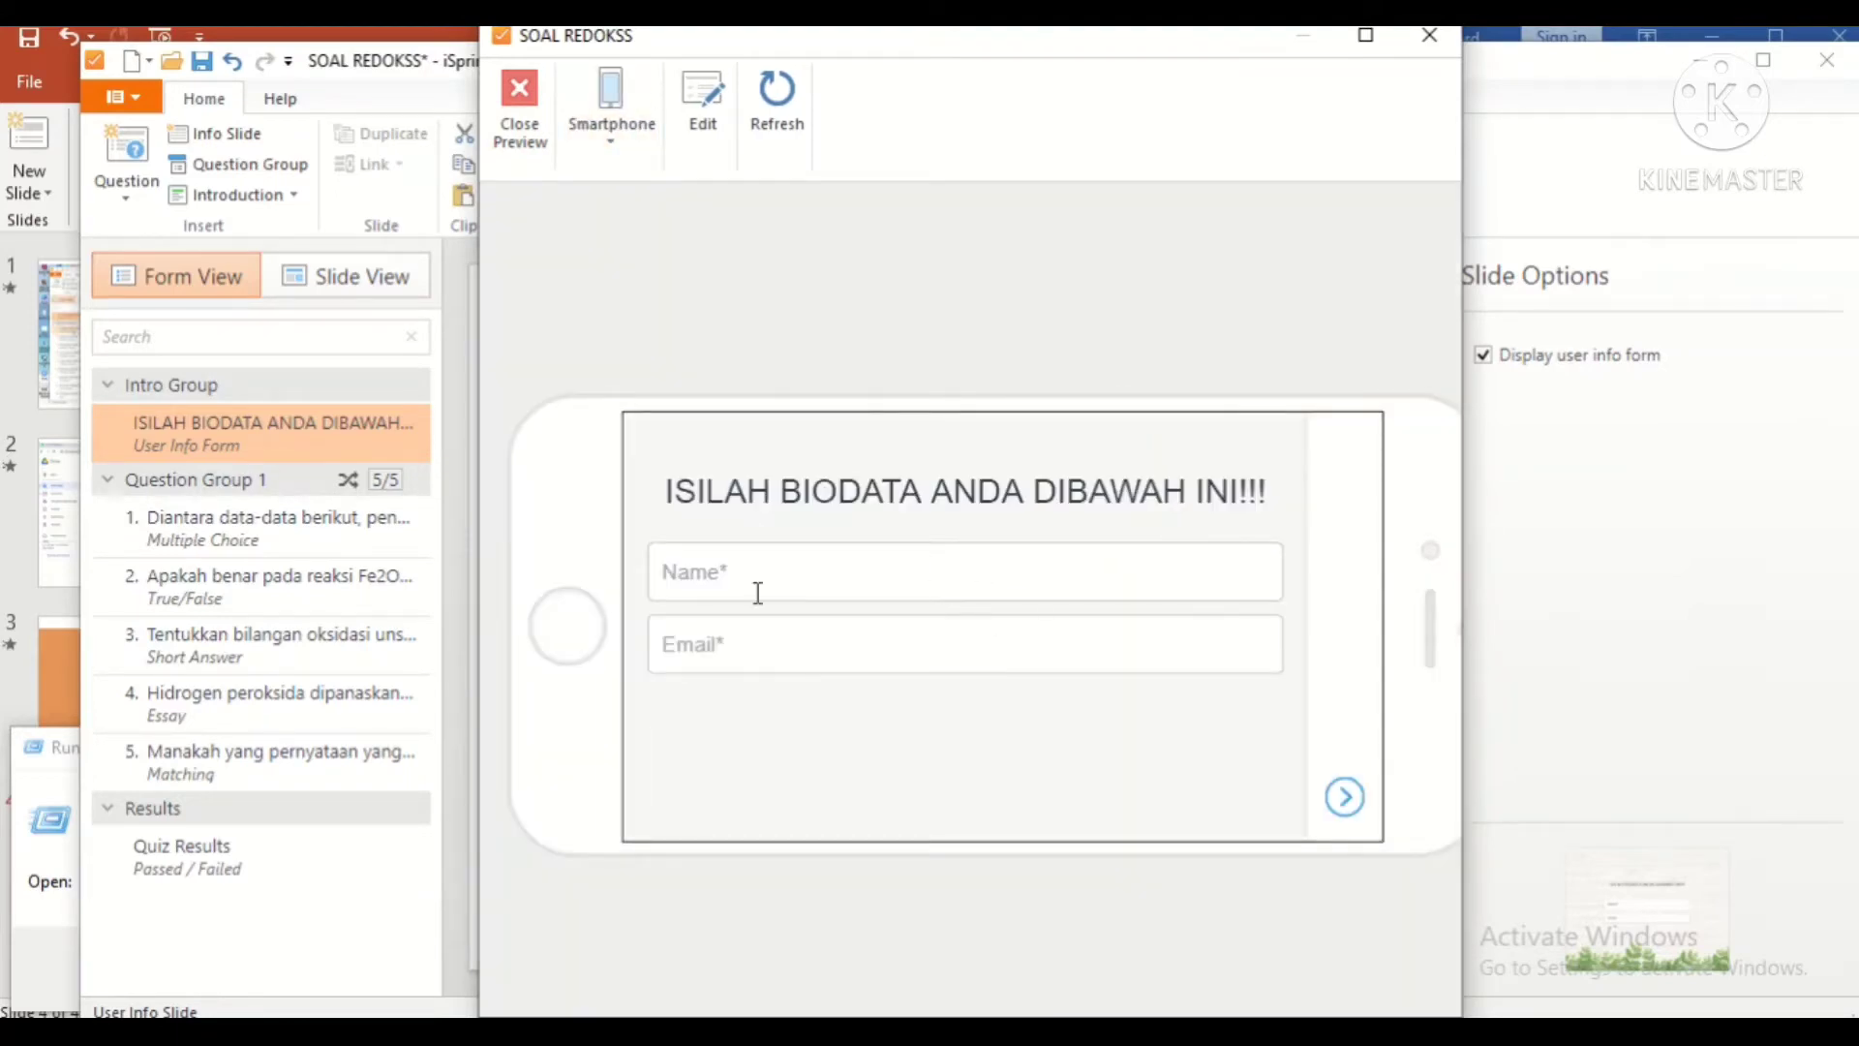
Step: Test the info form with a sample name and e-mail, then rotate the phone back to portrait
click(758, 592)
text(wendaaa)
click(733, 651)
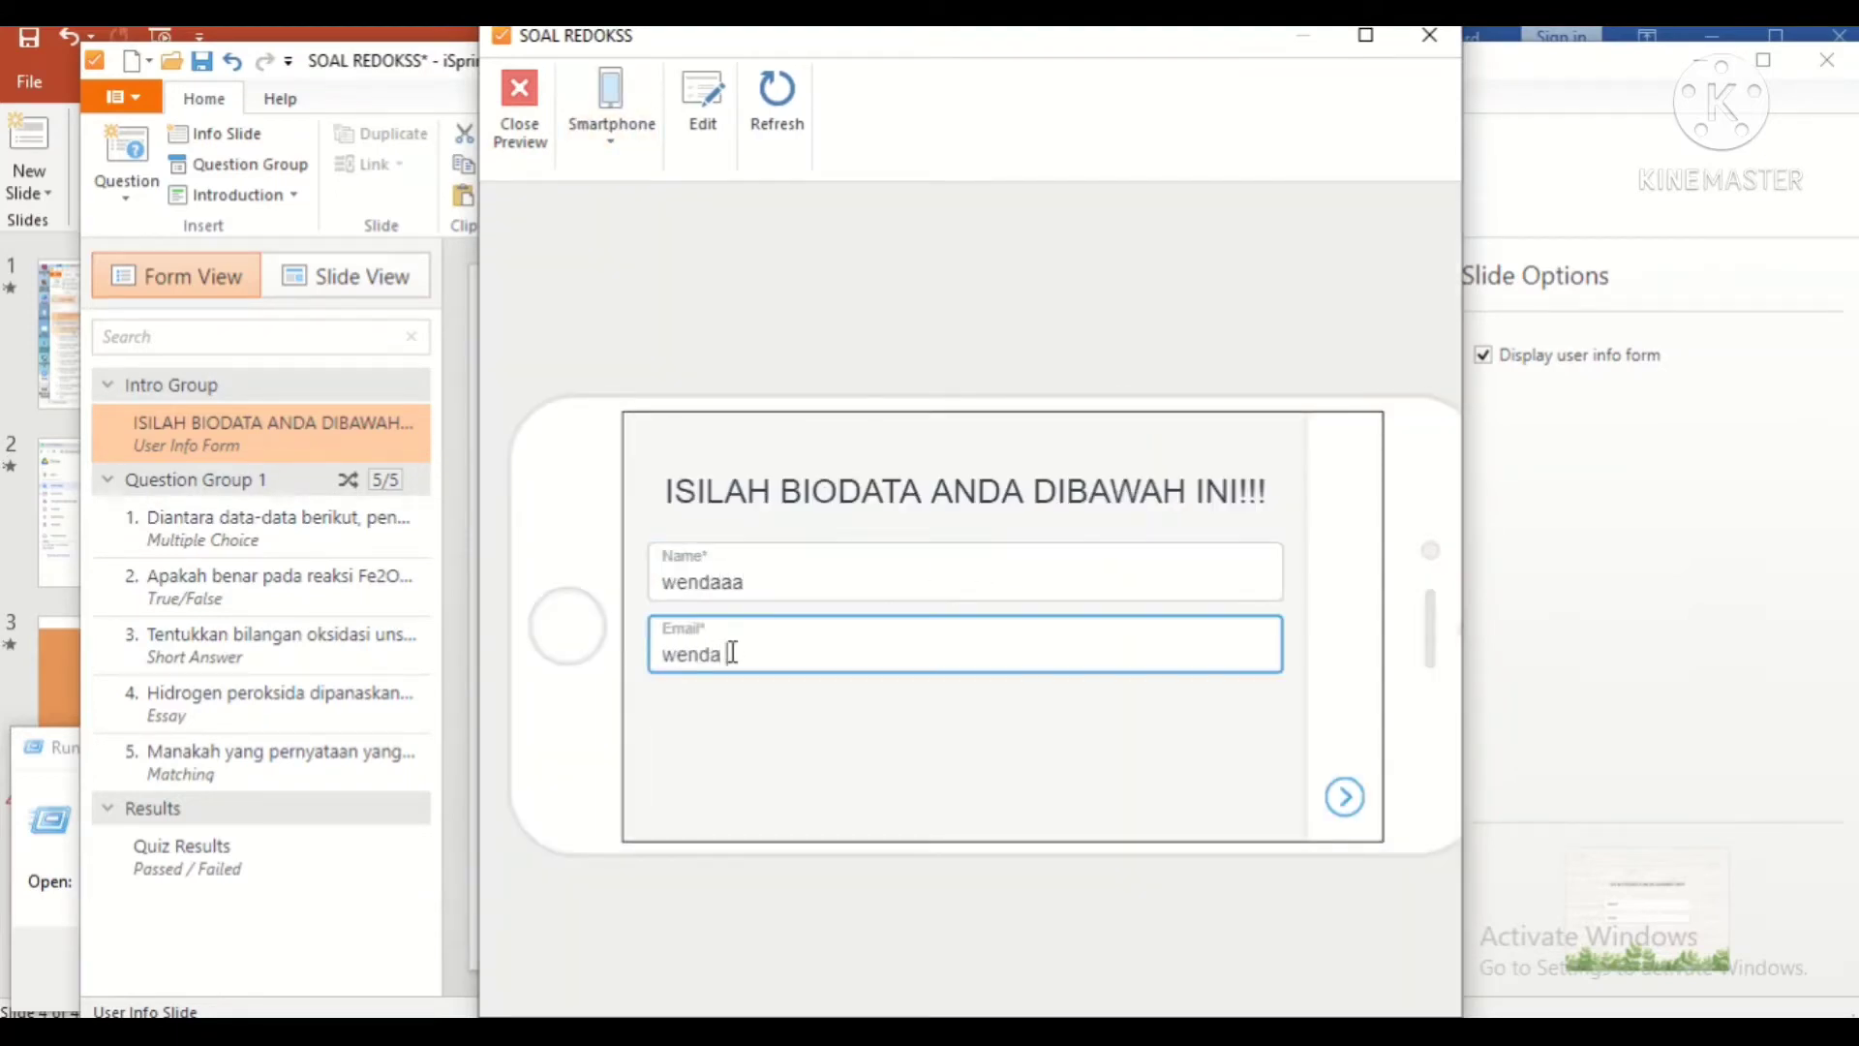
click(1345, 796)
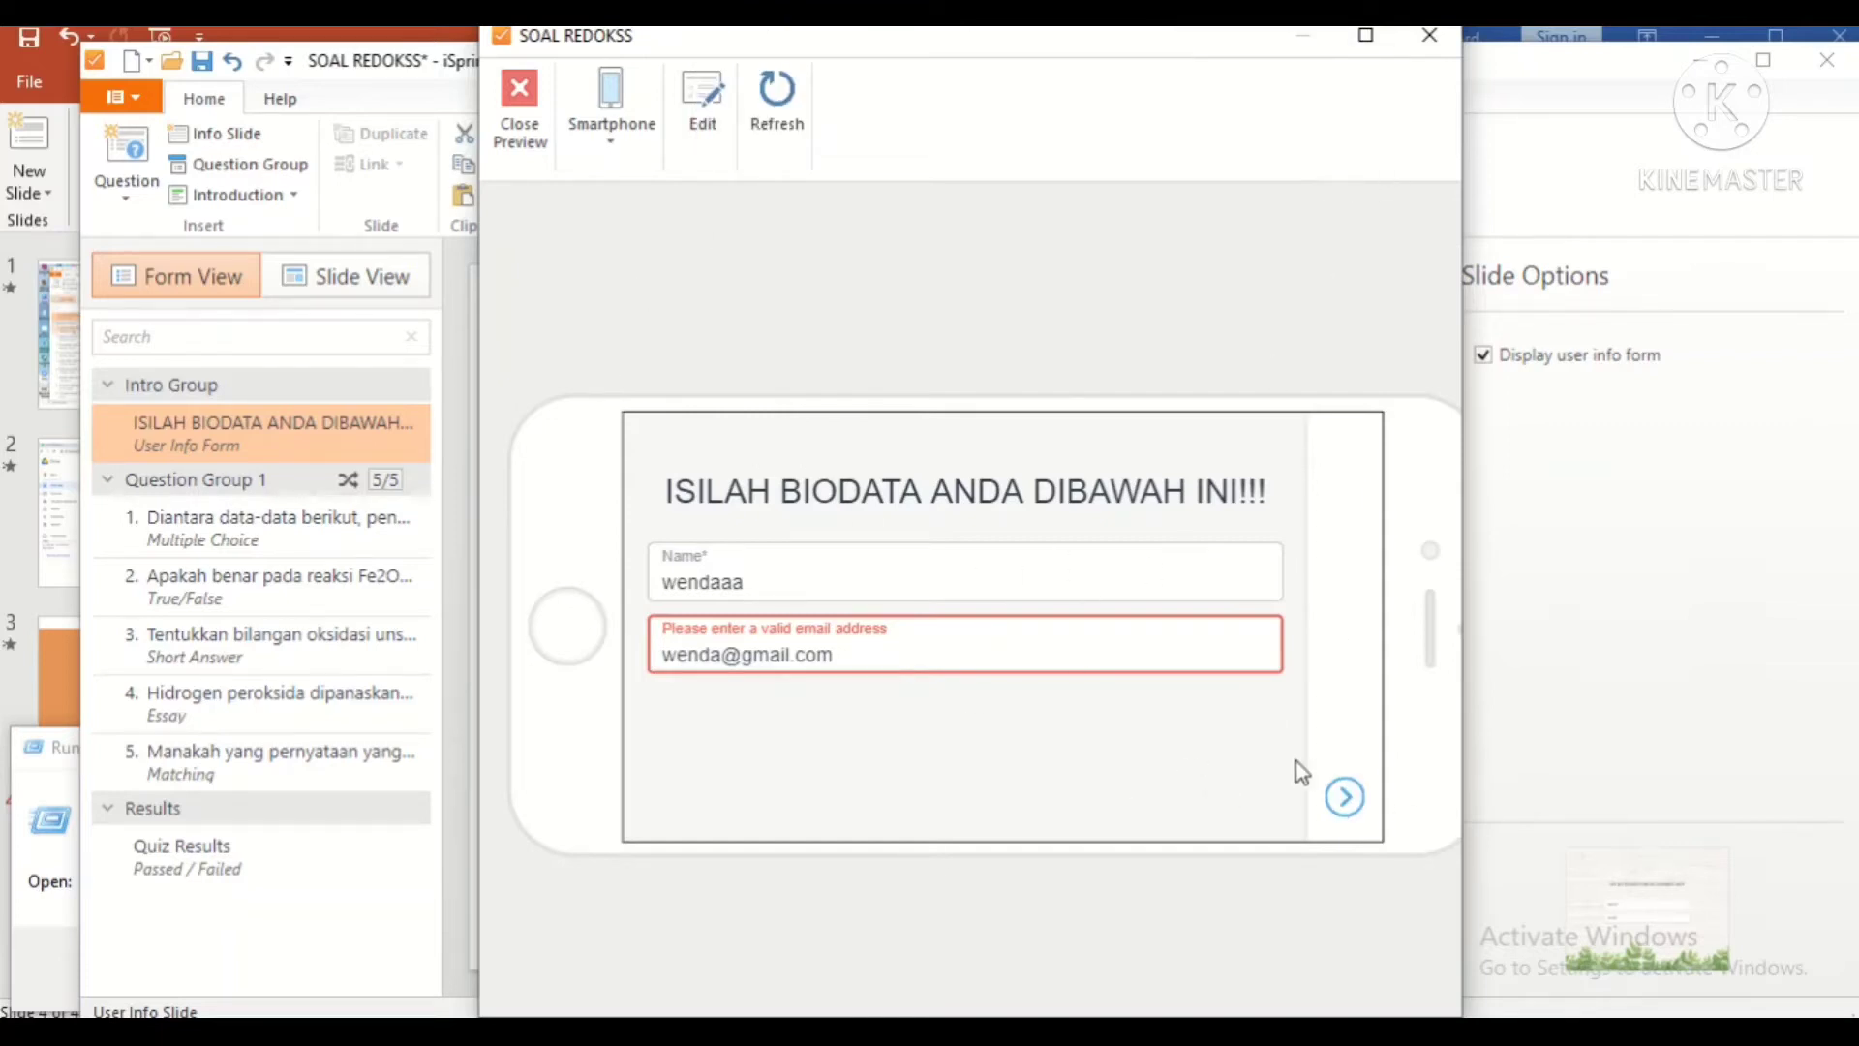
click(581, 145)
click(620, 358)
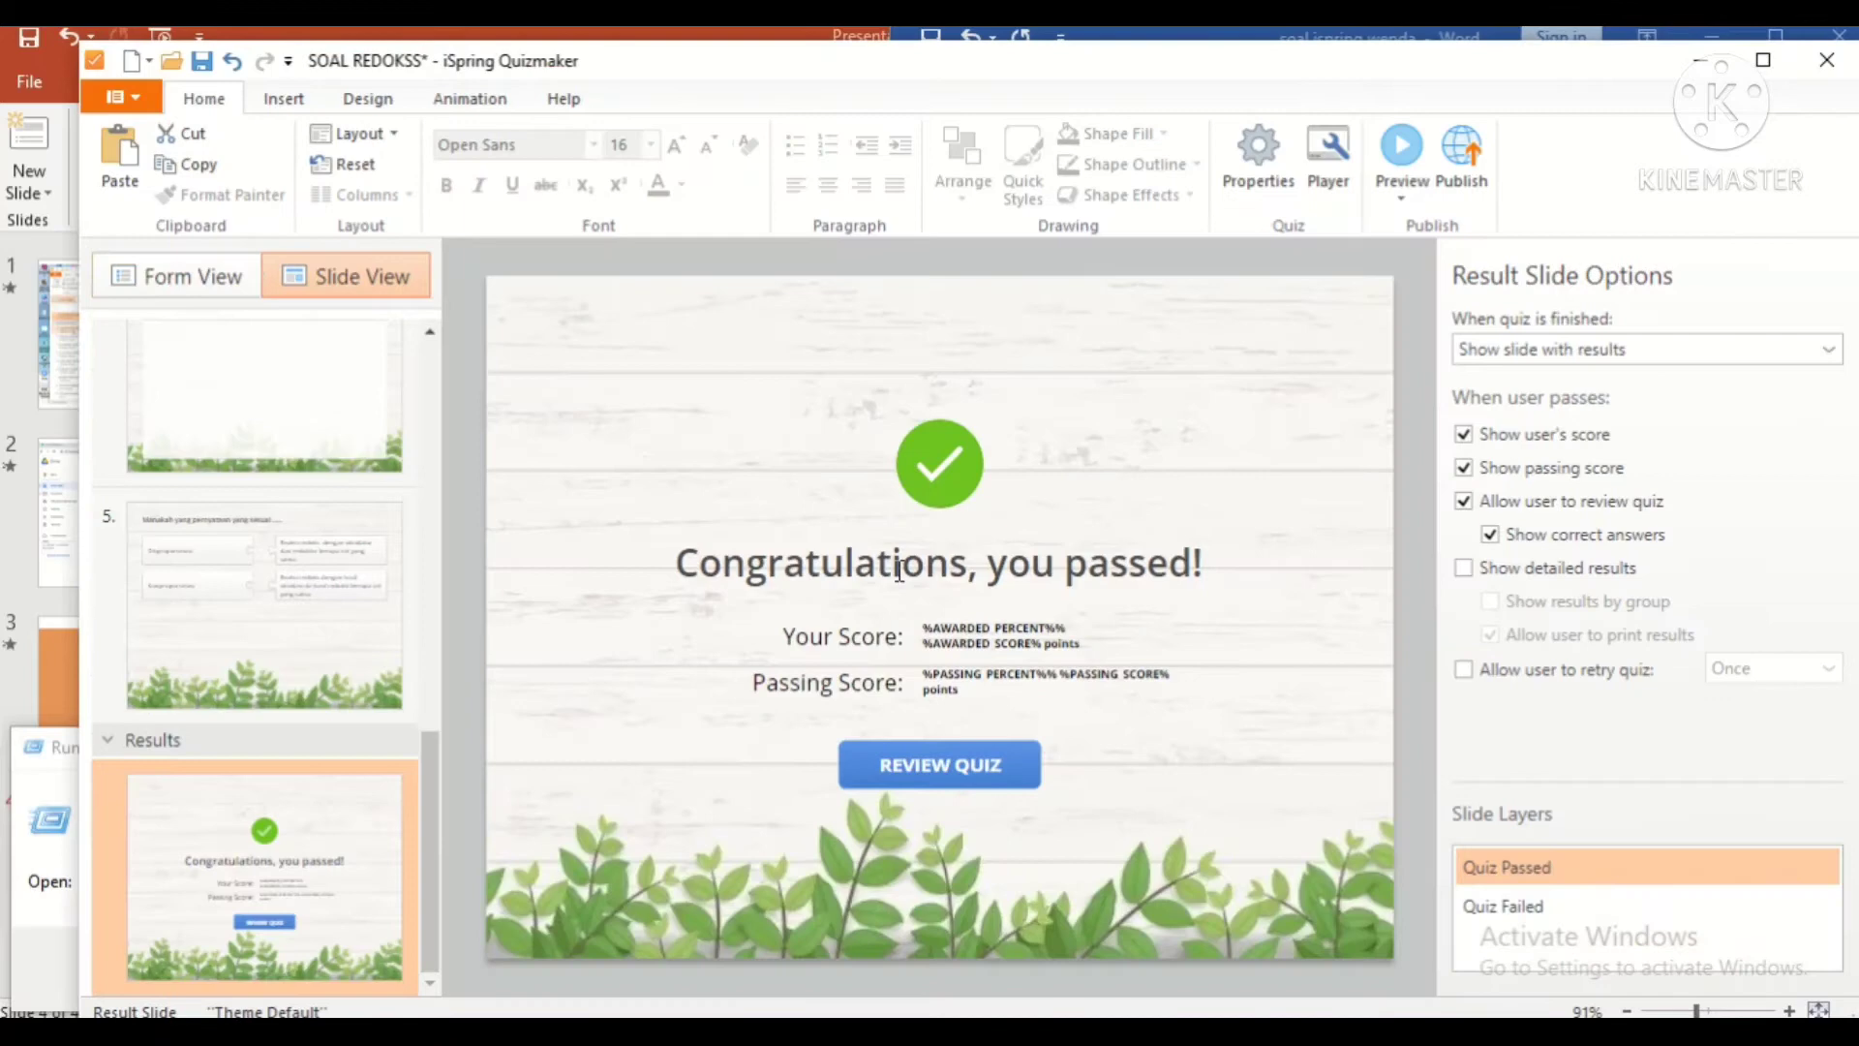
Step: Replace the result slide title 'Congratulations, you passed!' with 'Selamat kamu sudah mealalui ujian ini,'
click(898, 572)
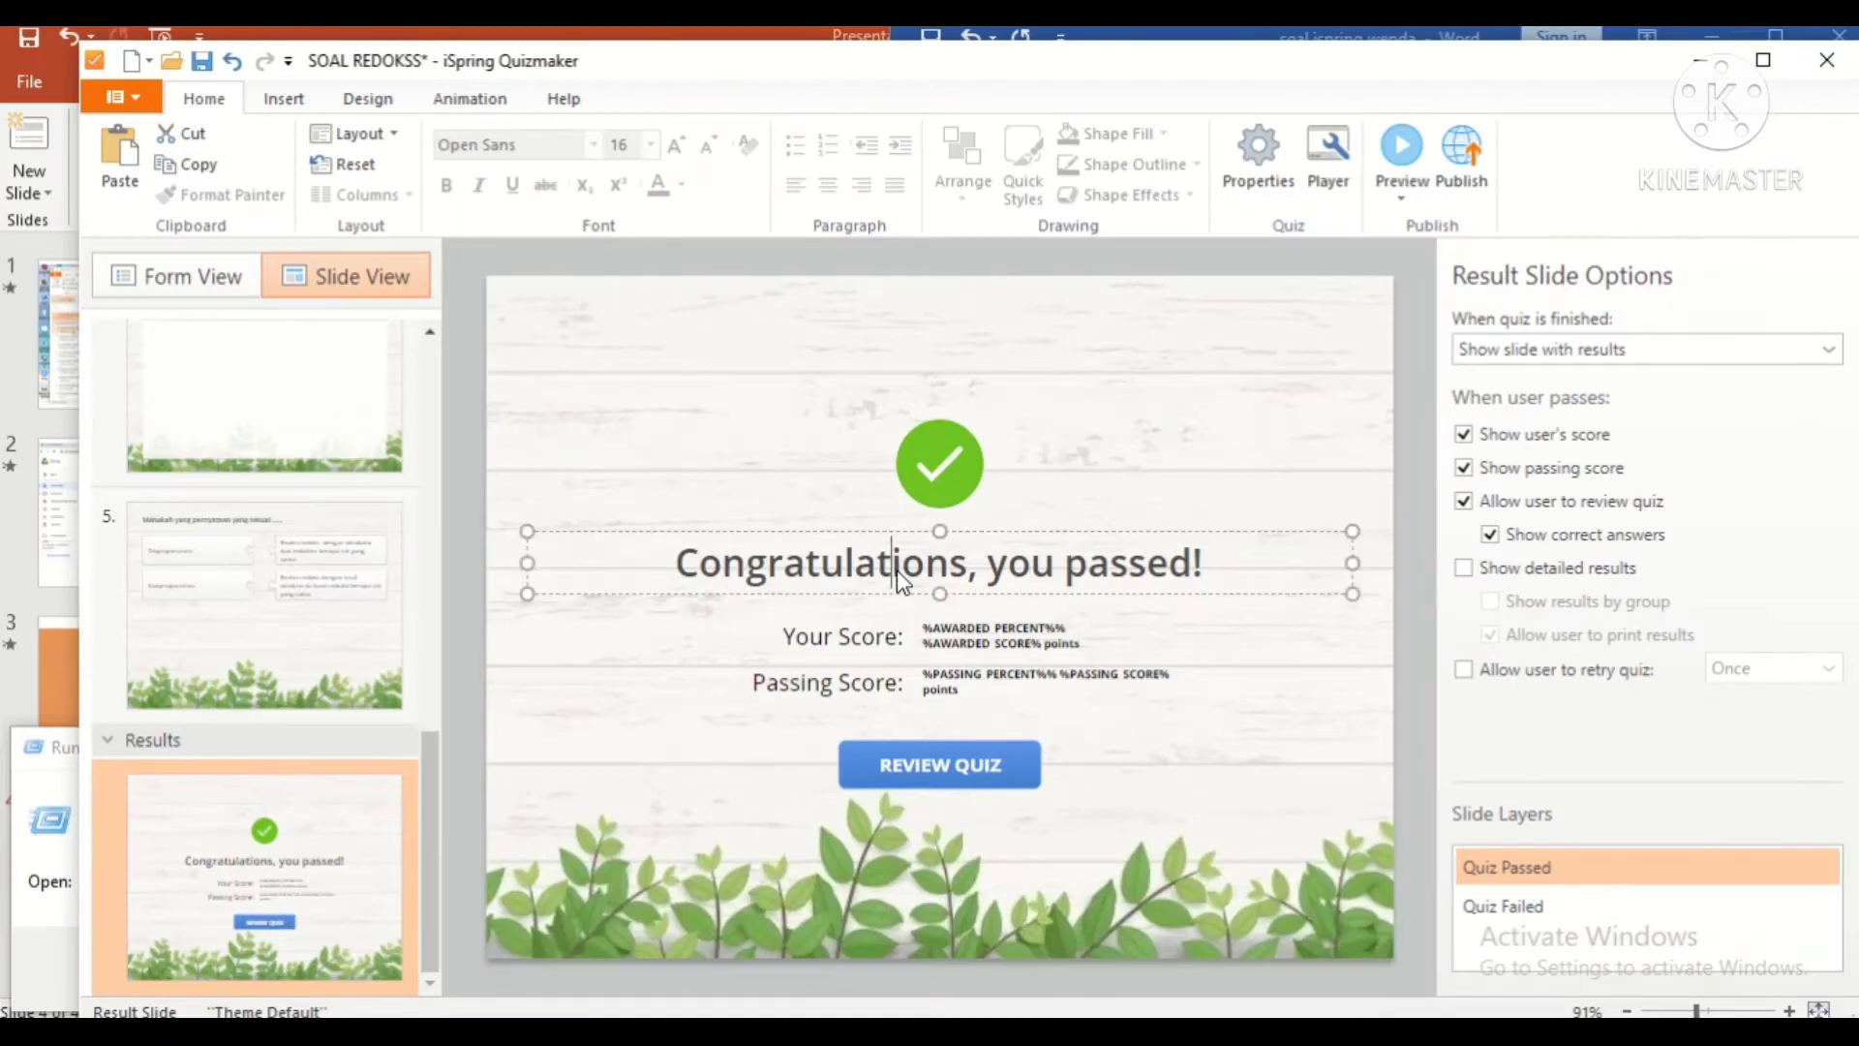
drag(675, 563, 1206, 562)
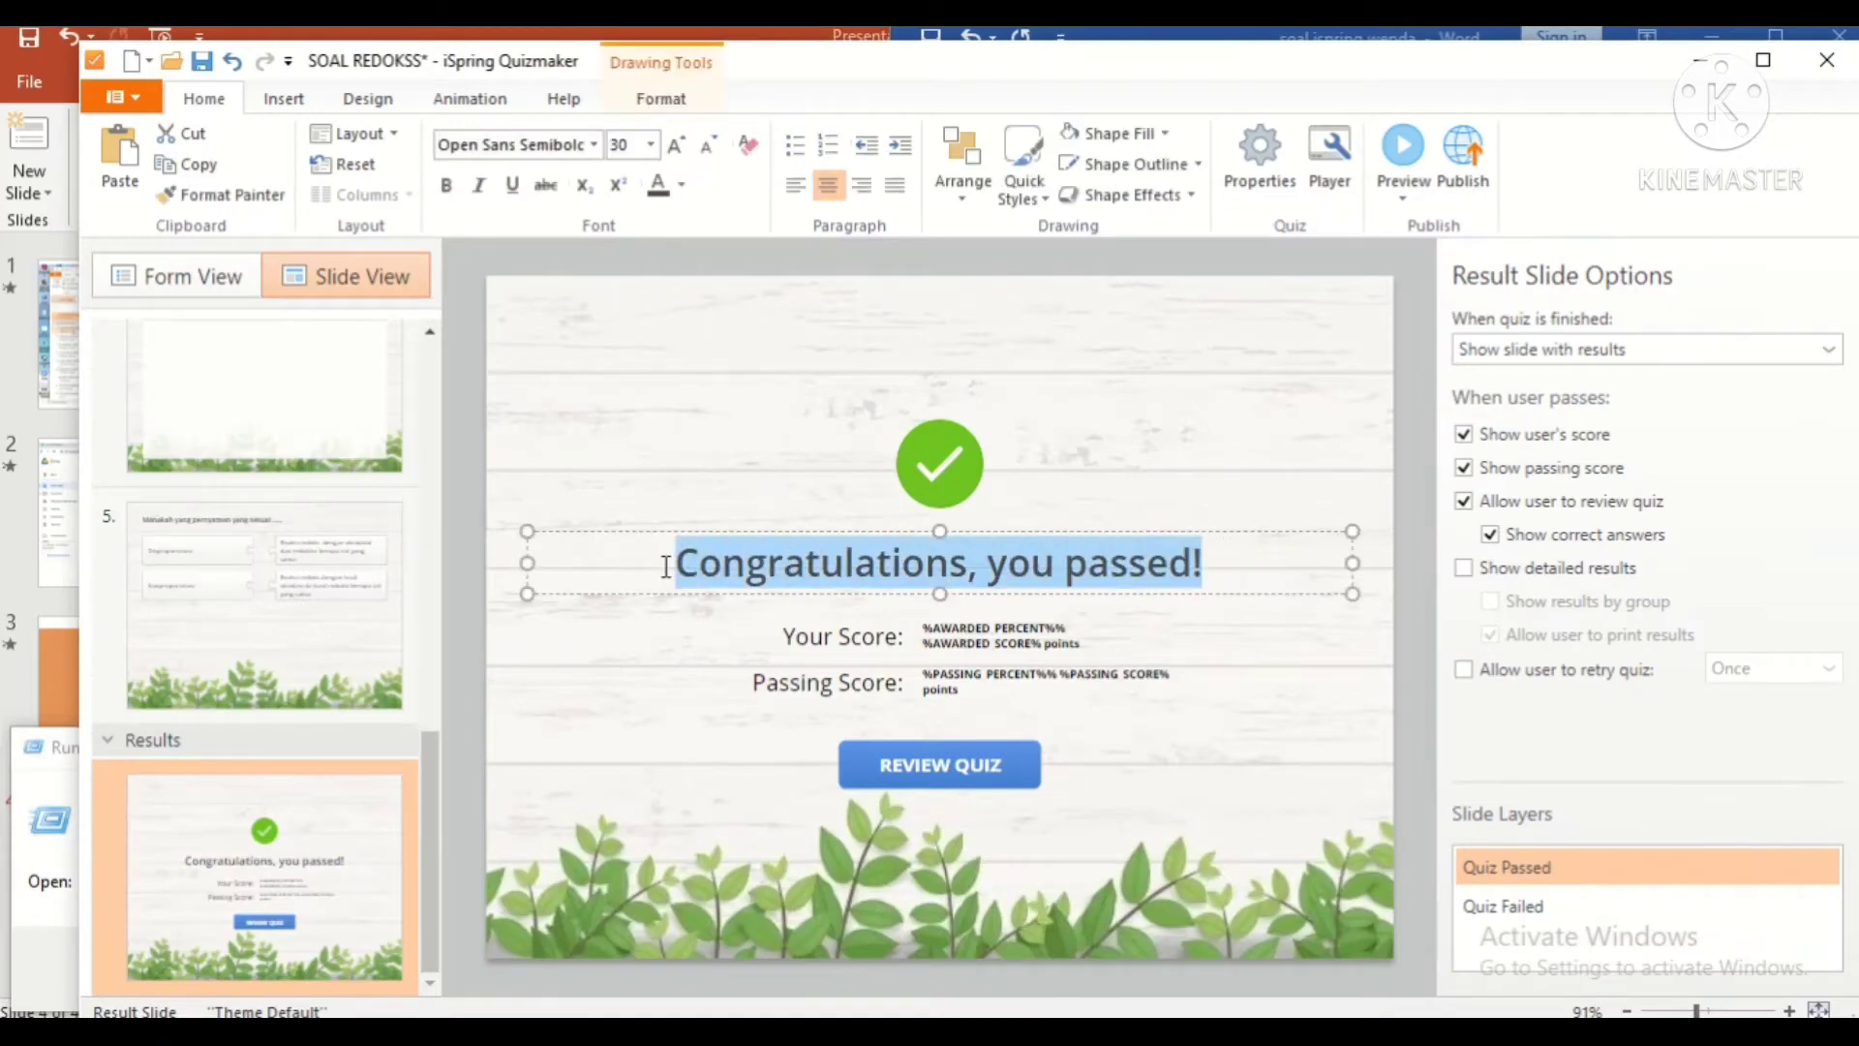
text(Selamat kamu )
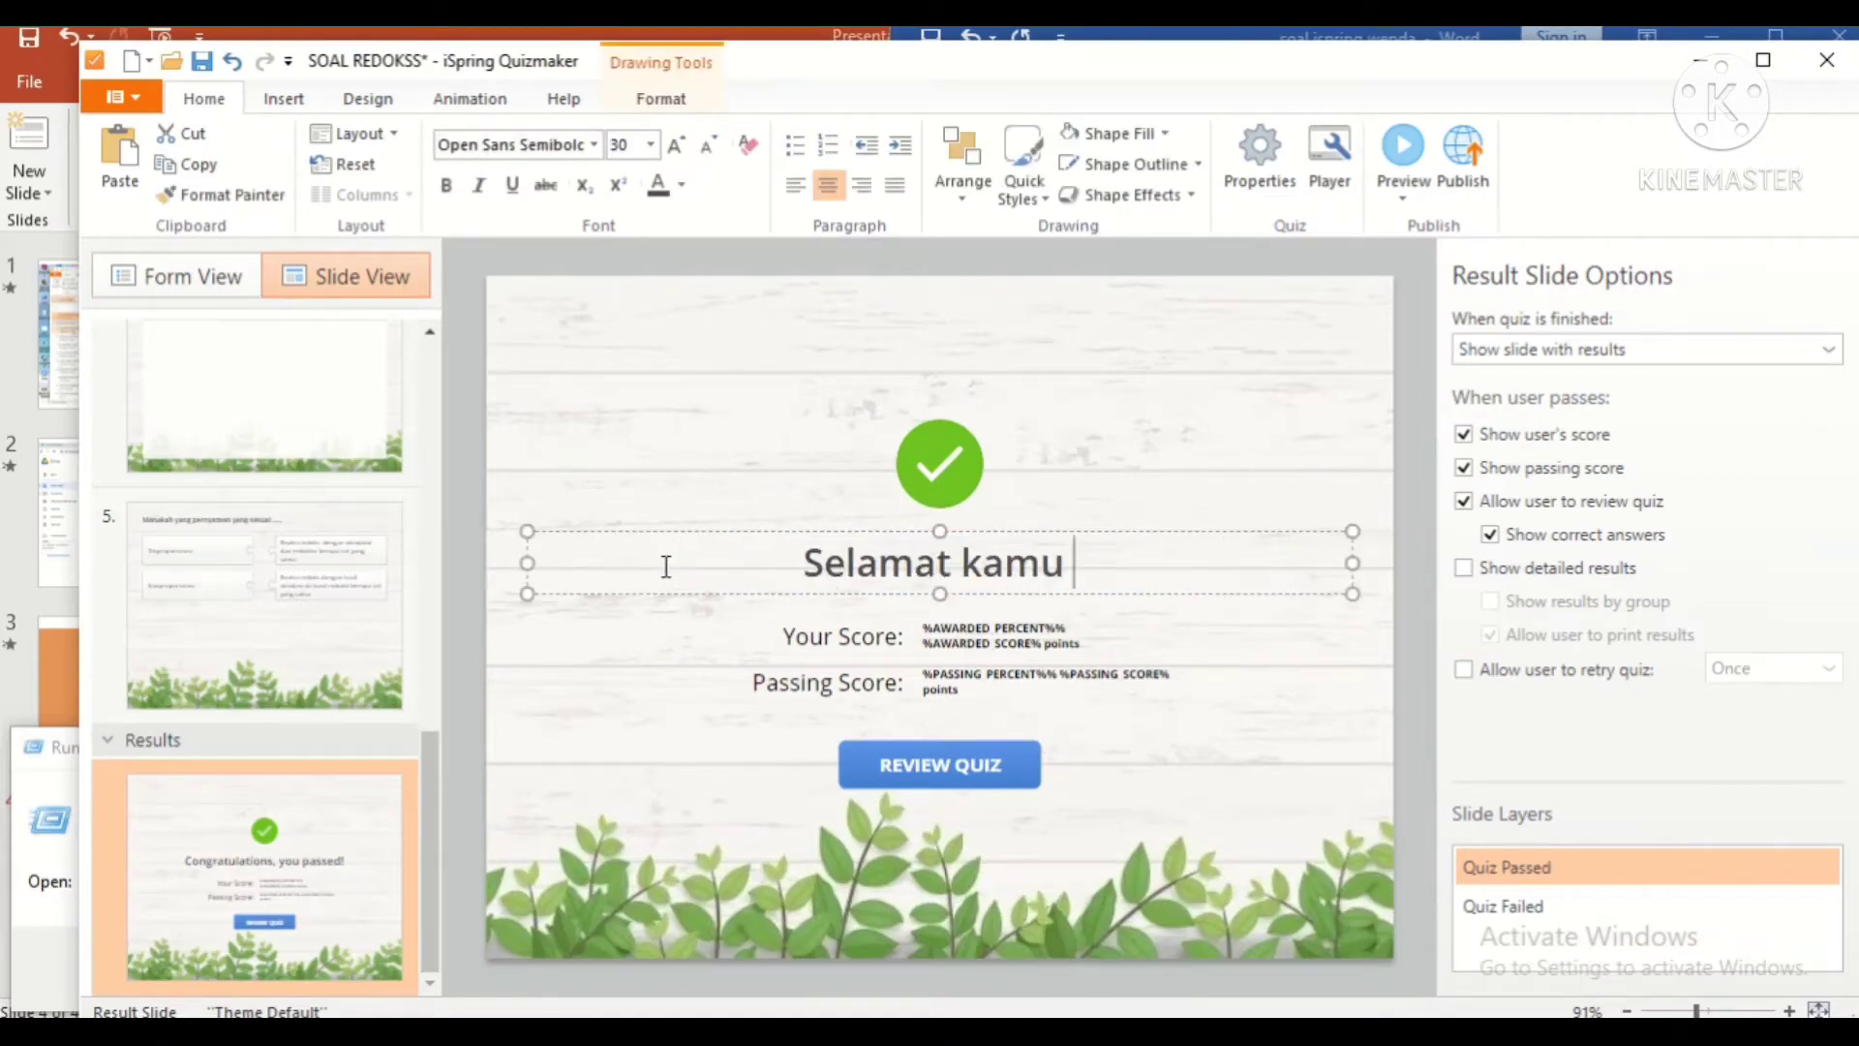
text(sudah )
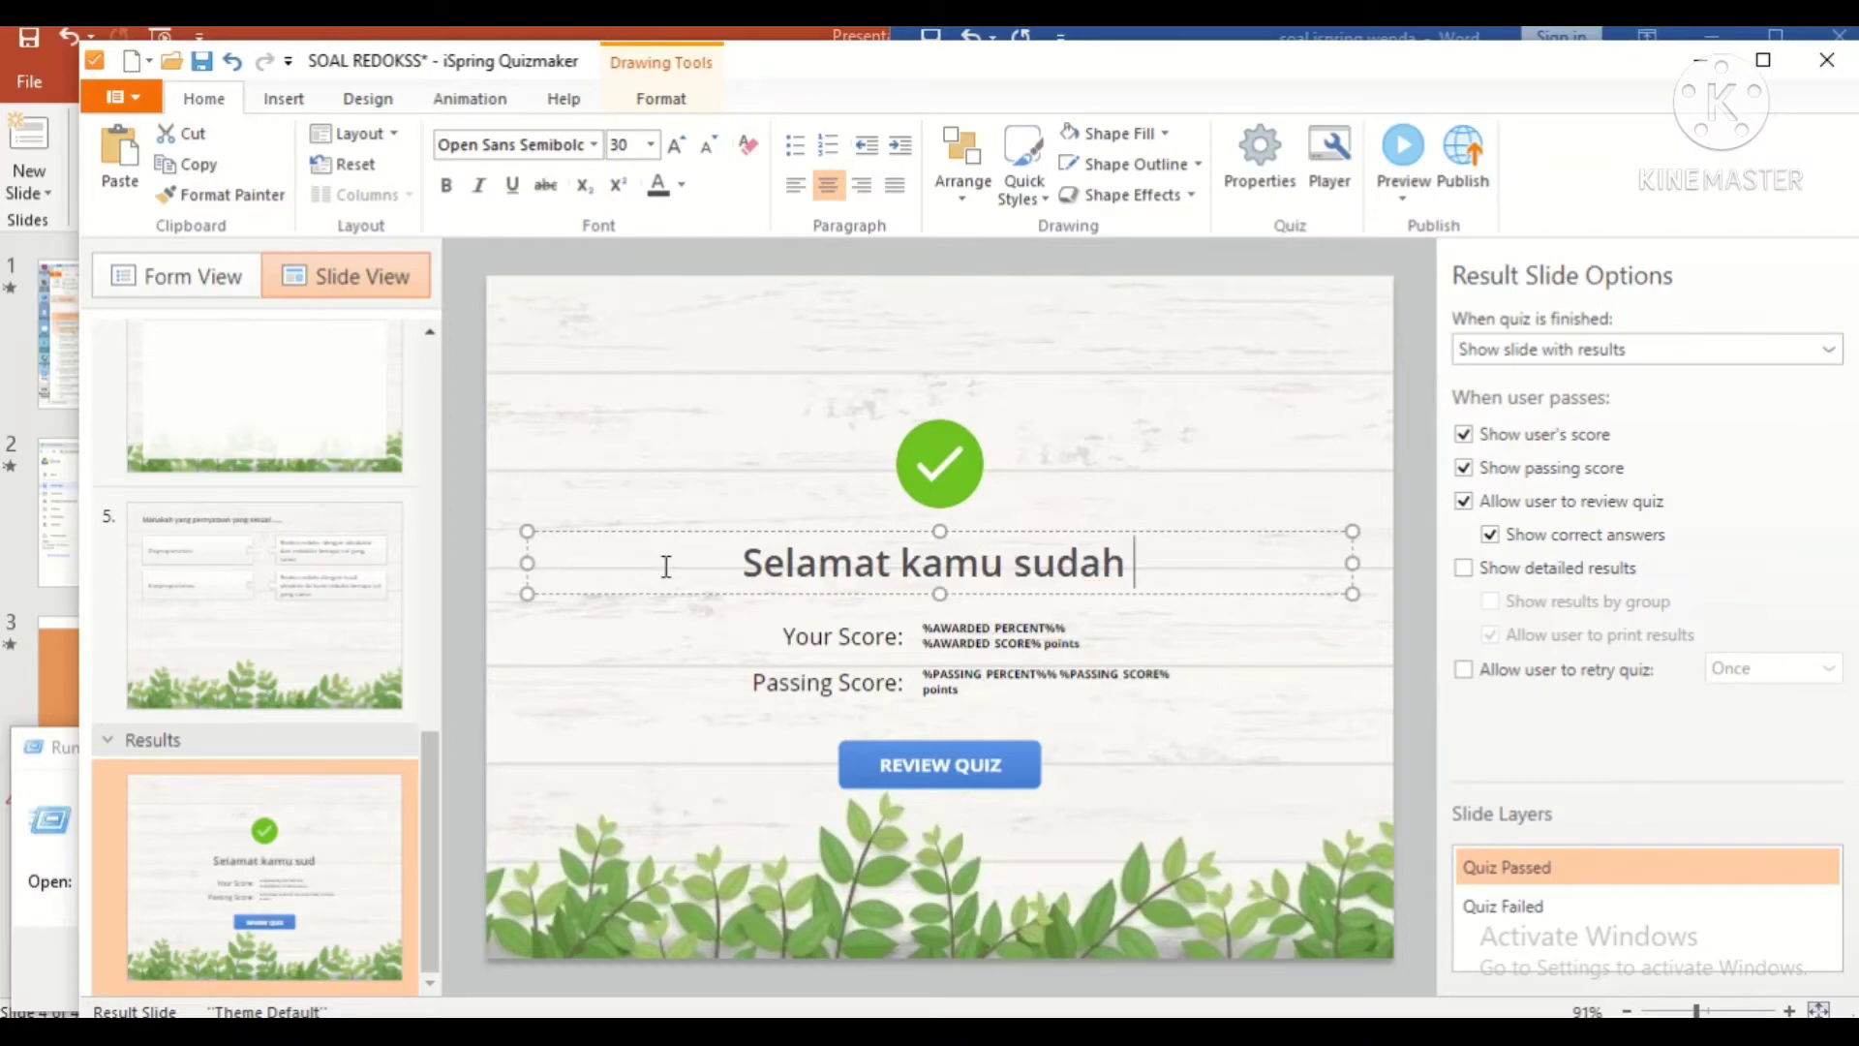
text(mealalui ujian ini,)
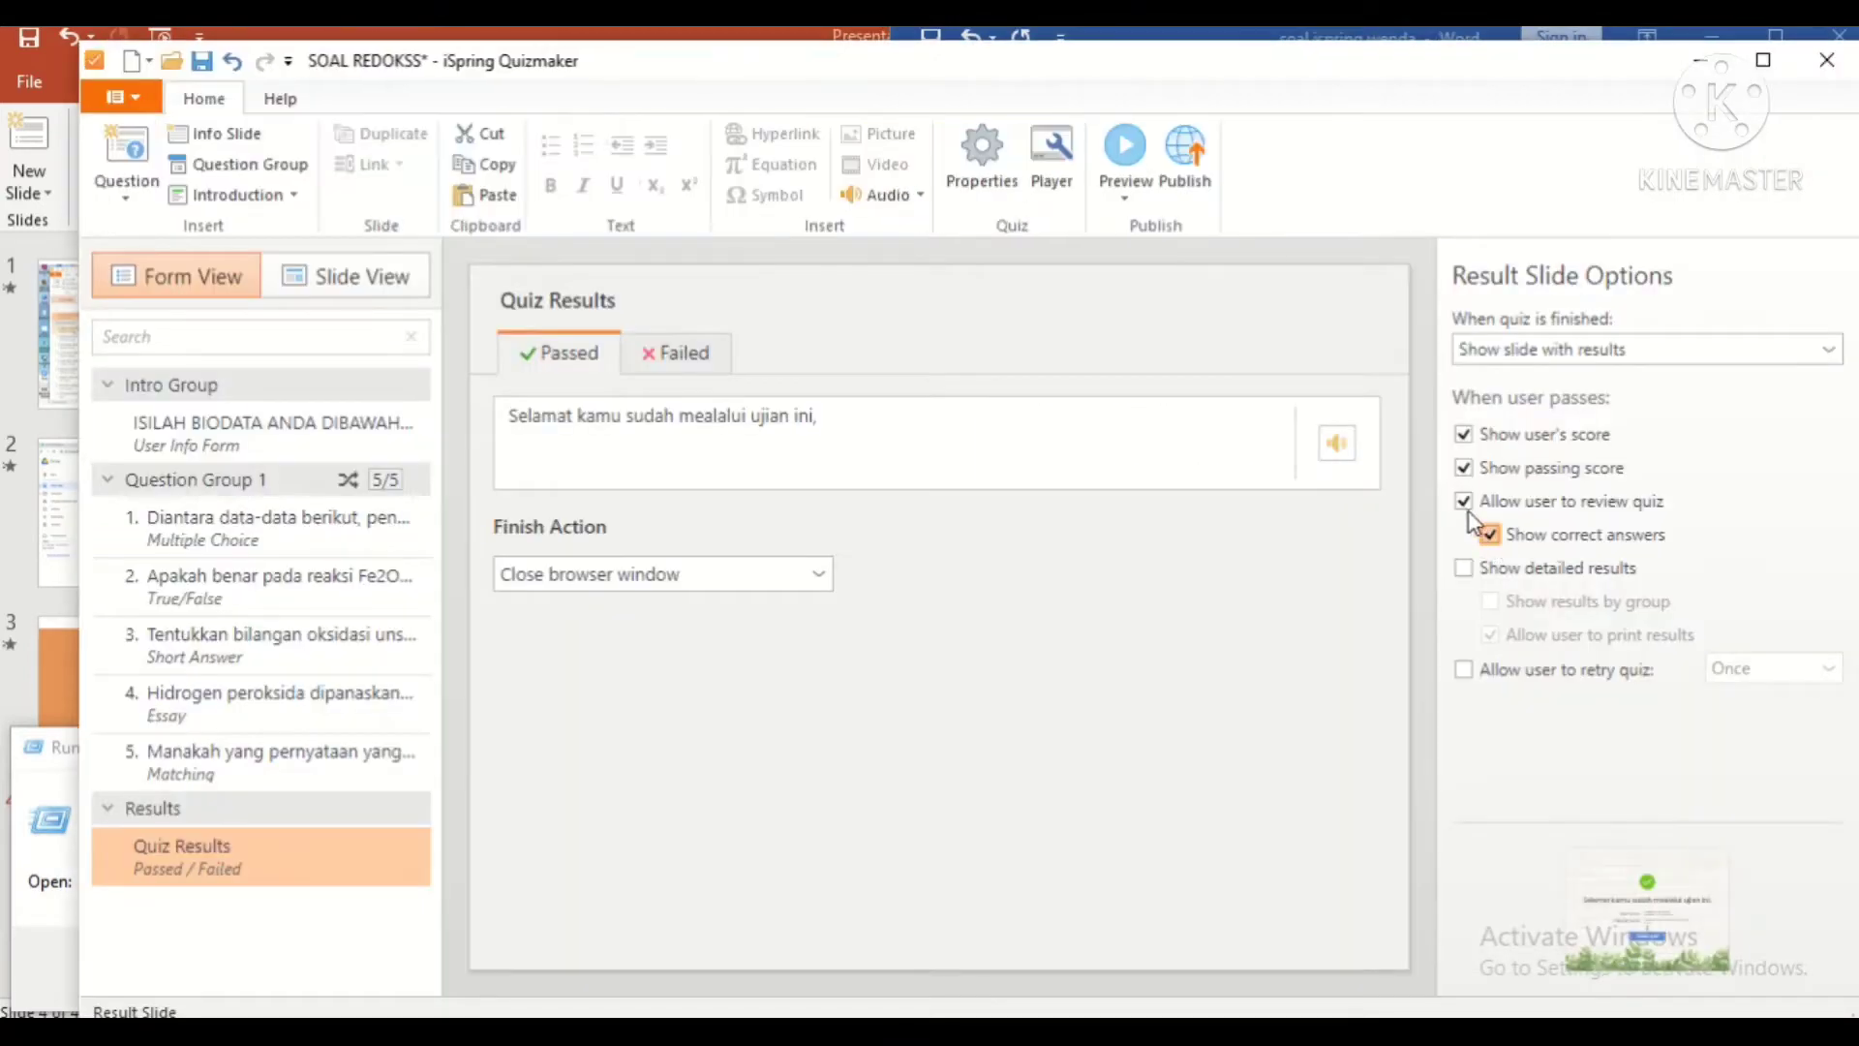
Step: Untick Allow user to review quiz and end the Passed message with 'denga baik..'
click(1465, 502)
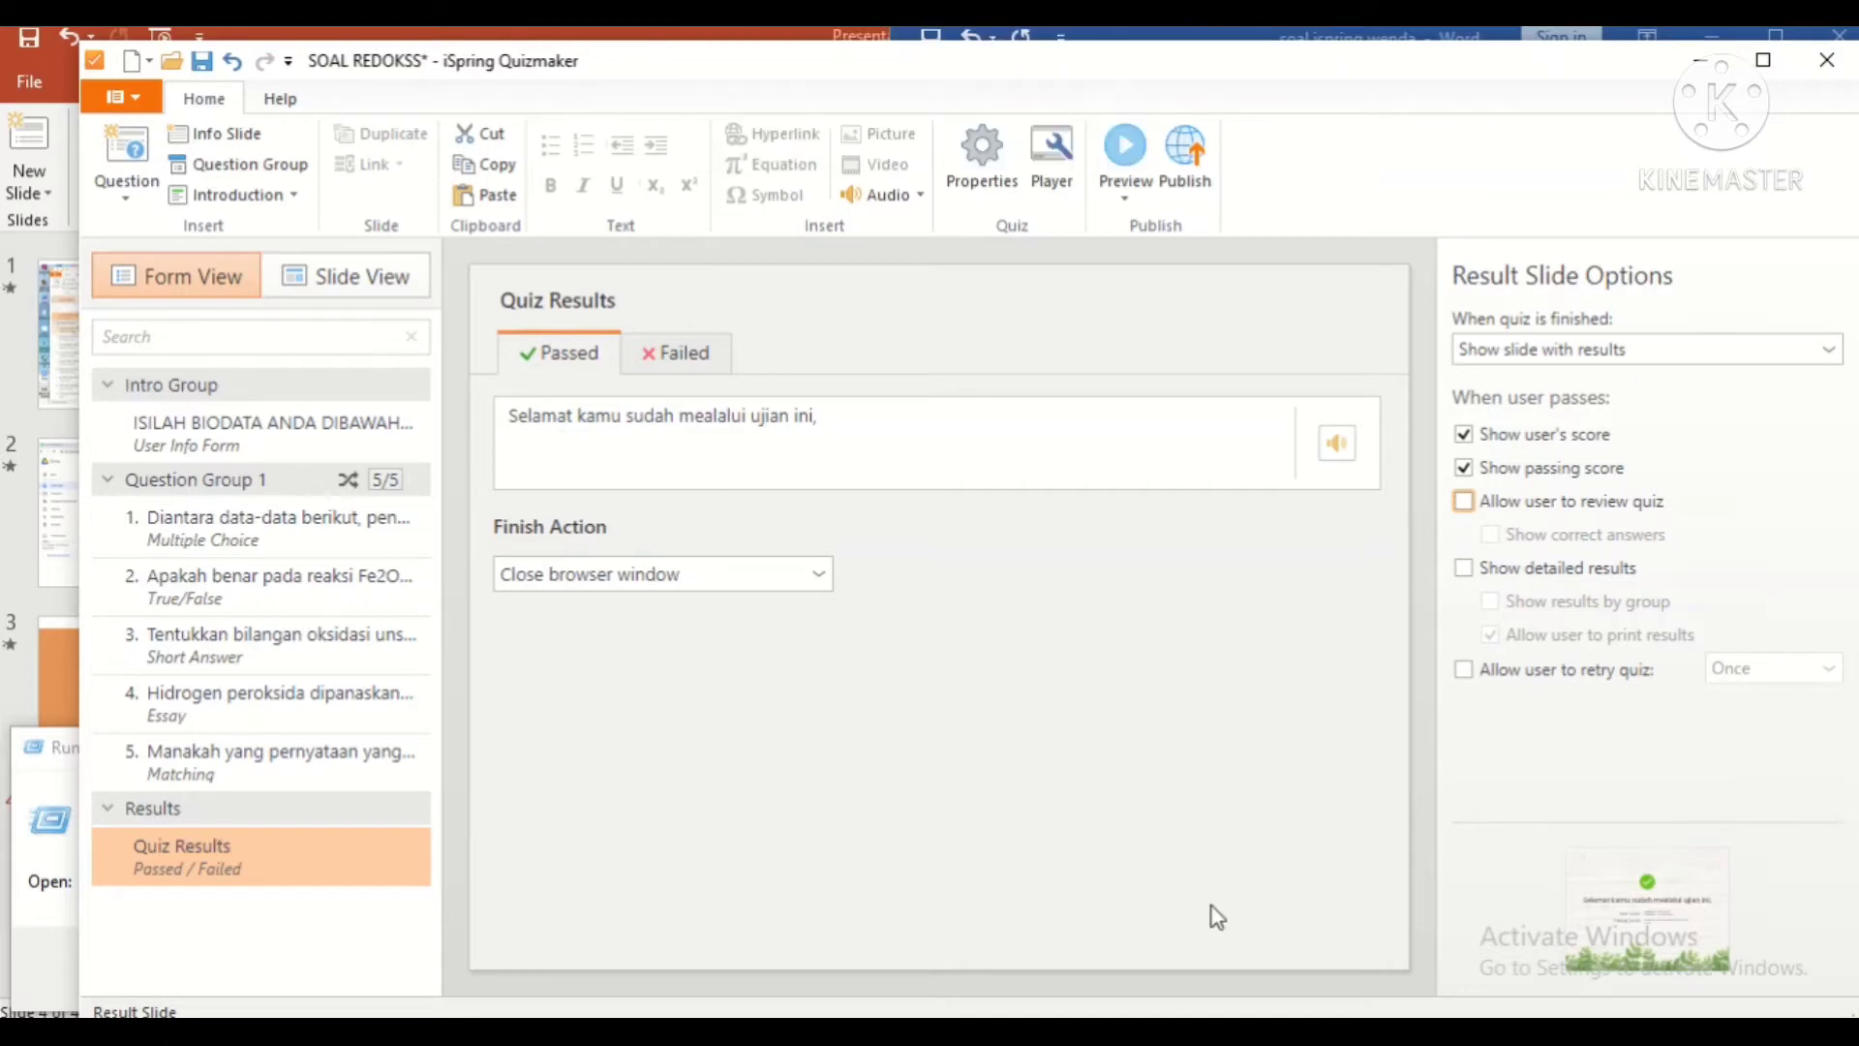
click(986, 423)
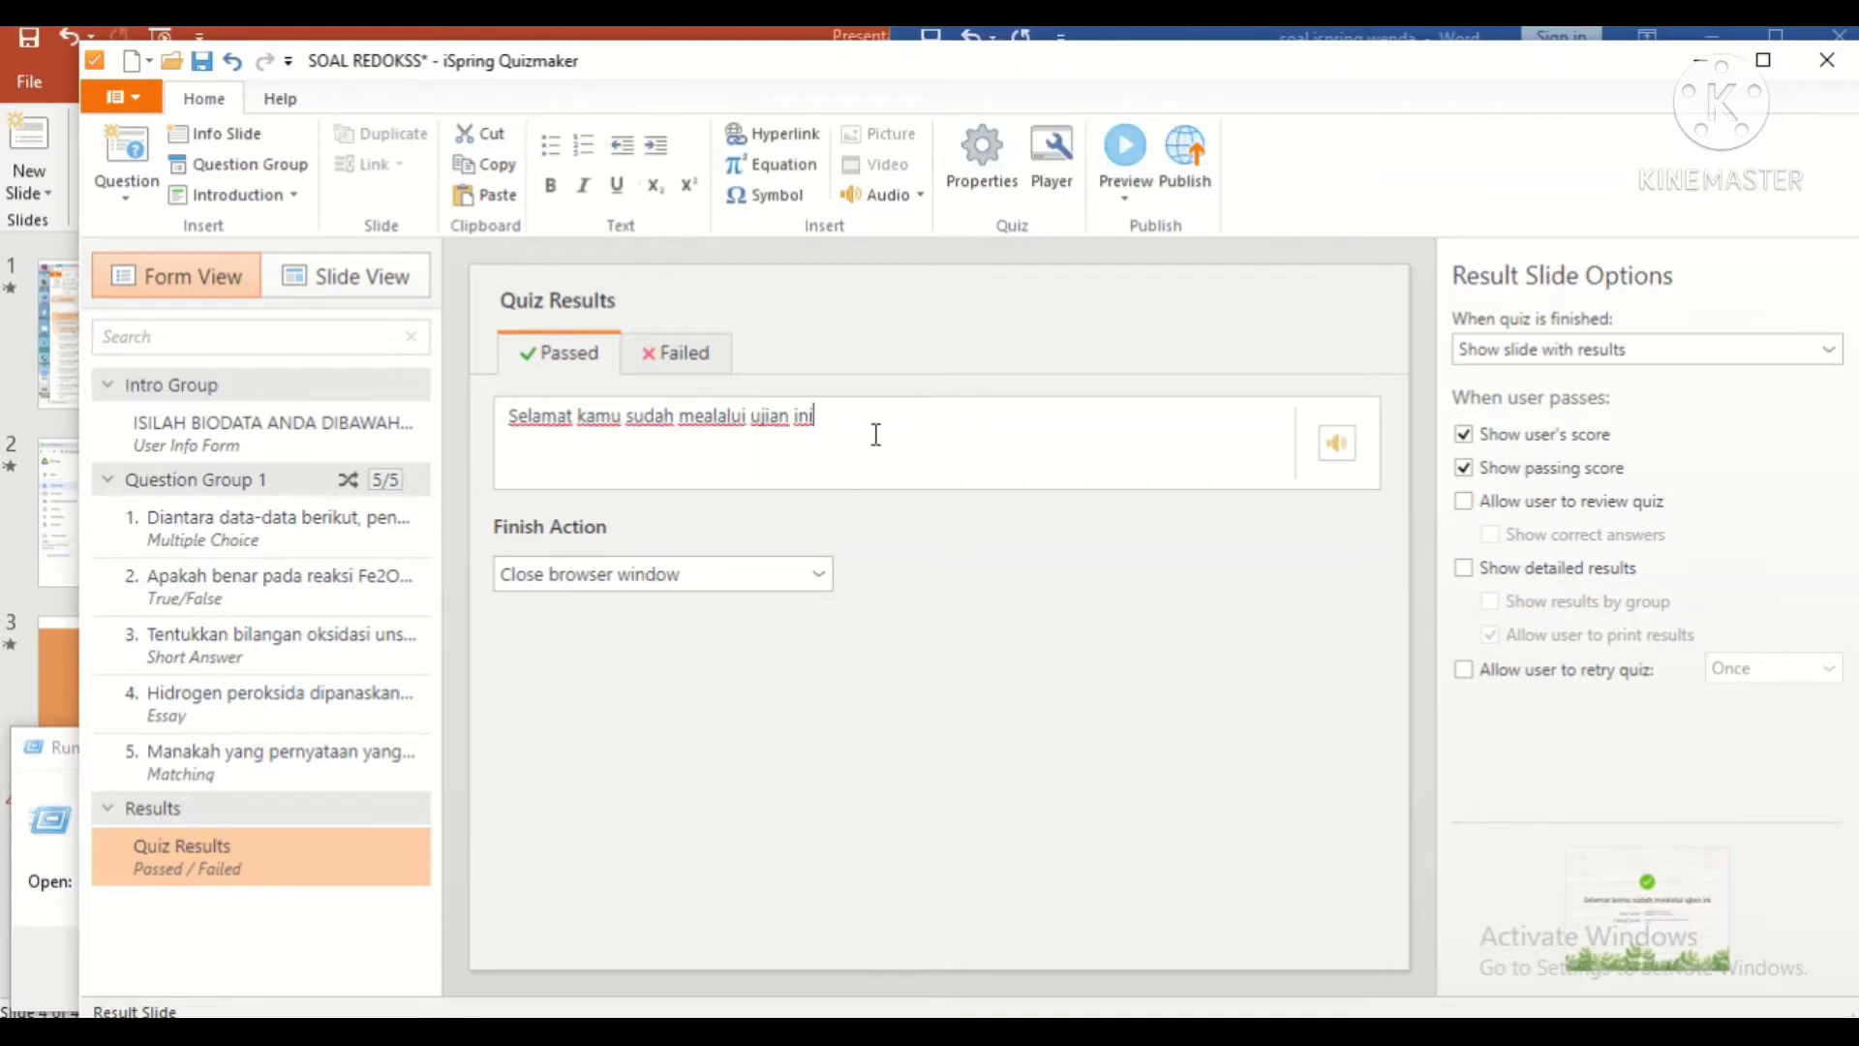
text(denga baik..)
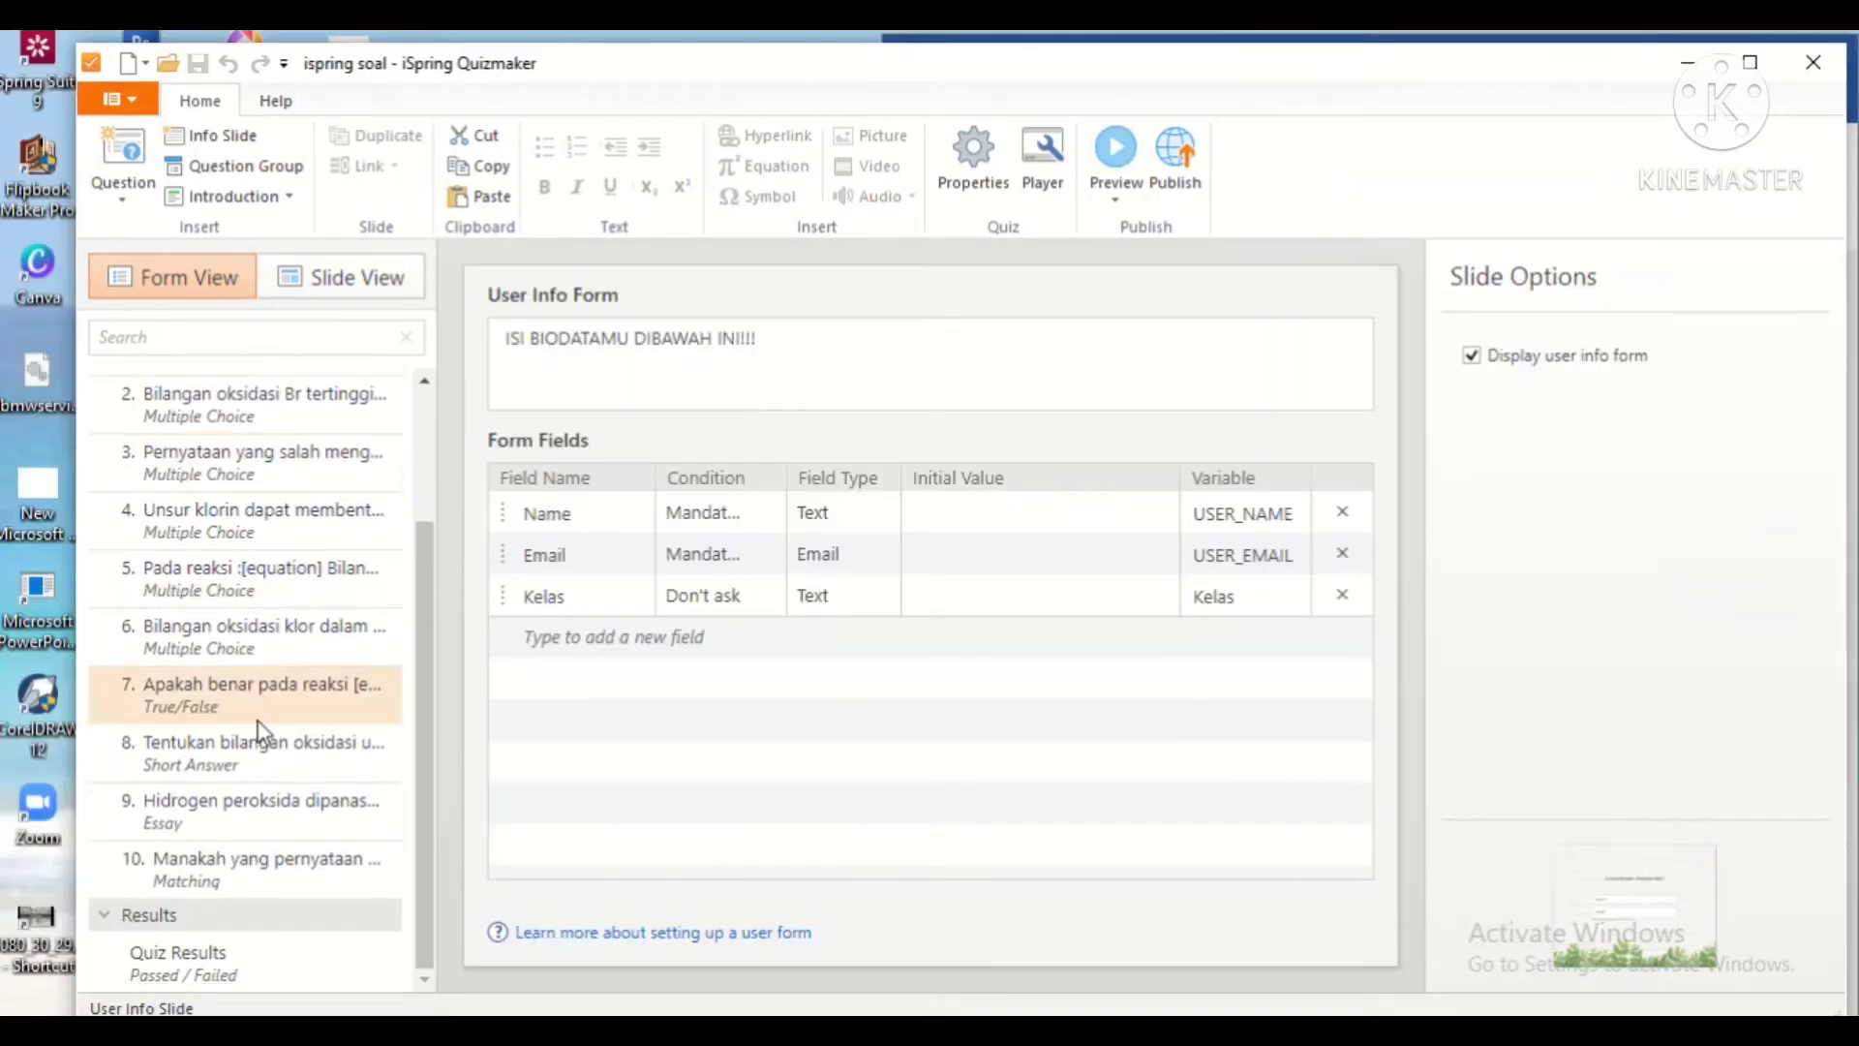
scroll(261, 732, up, 3)
Step: Step through the quiz questions from question 1 to question 5
click(265, 544)
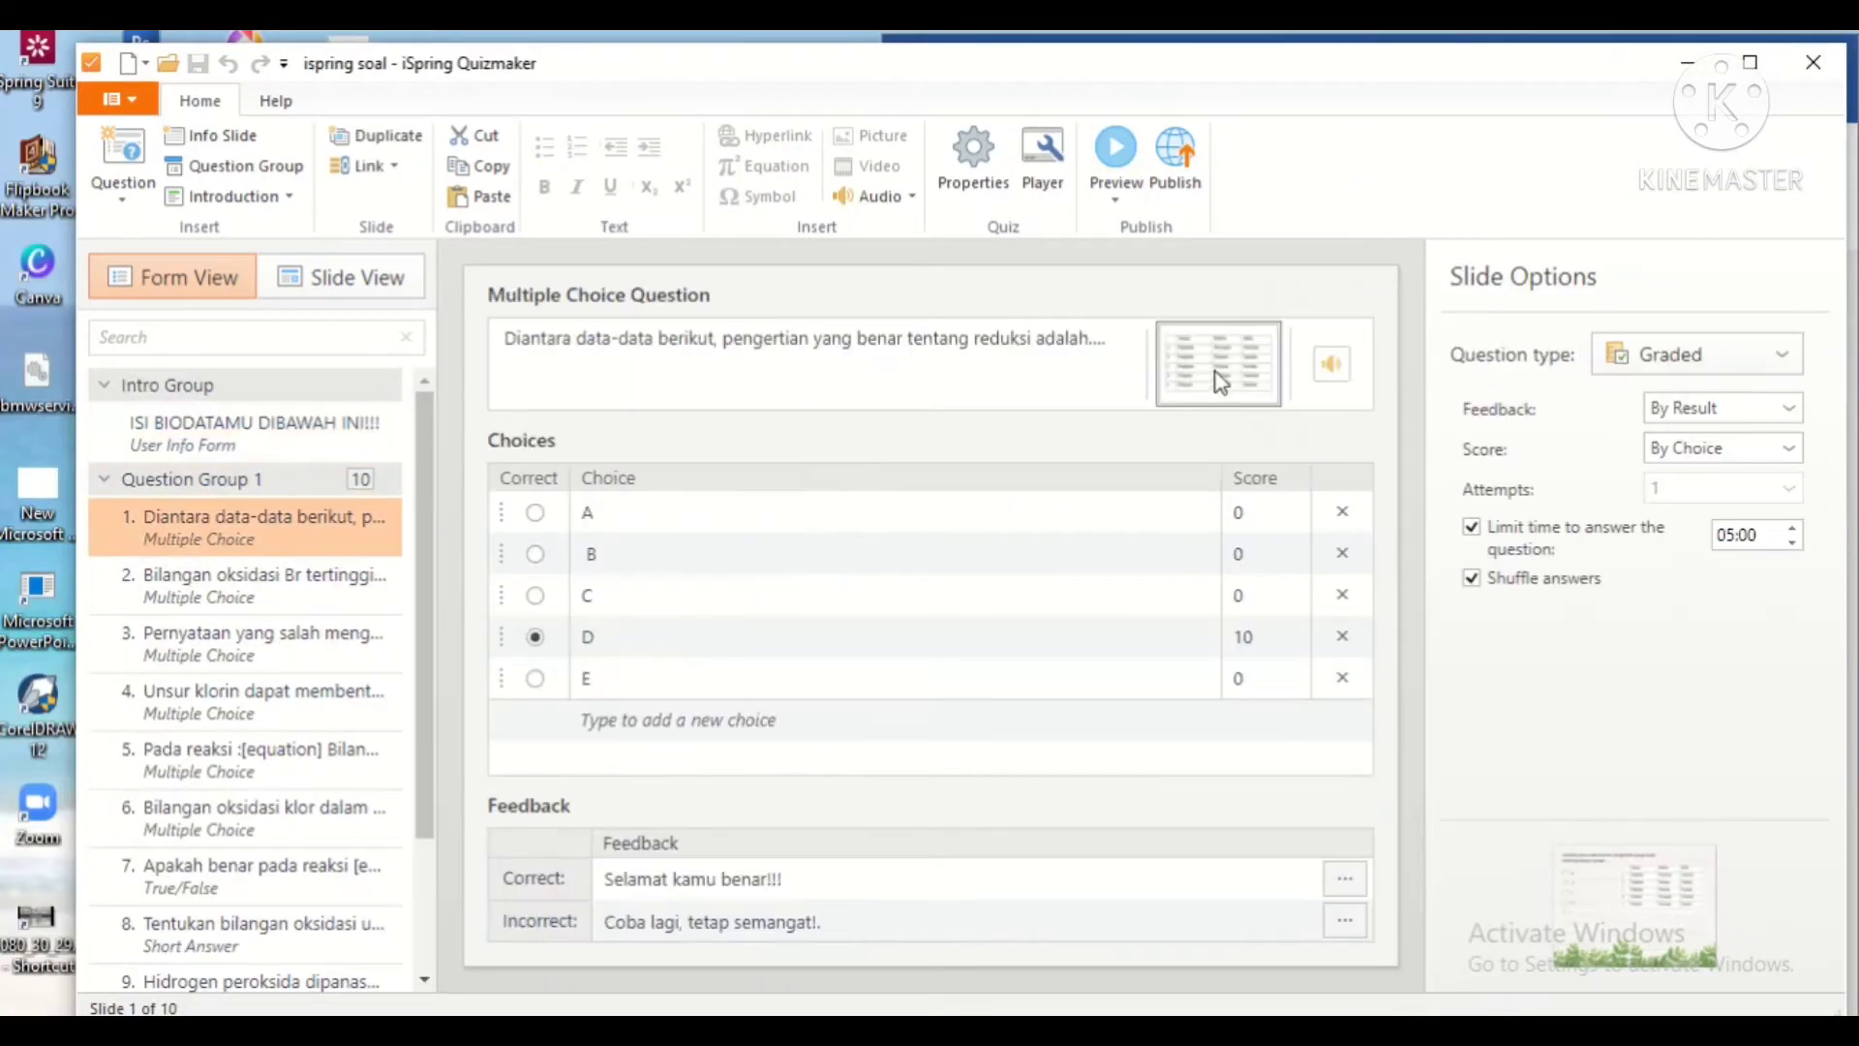
key(Down)
key(Down)
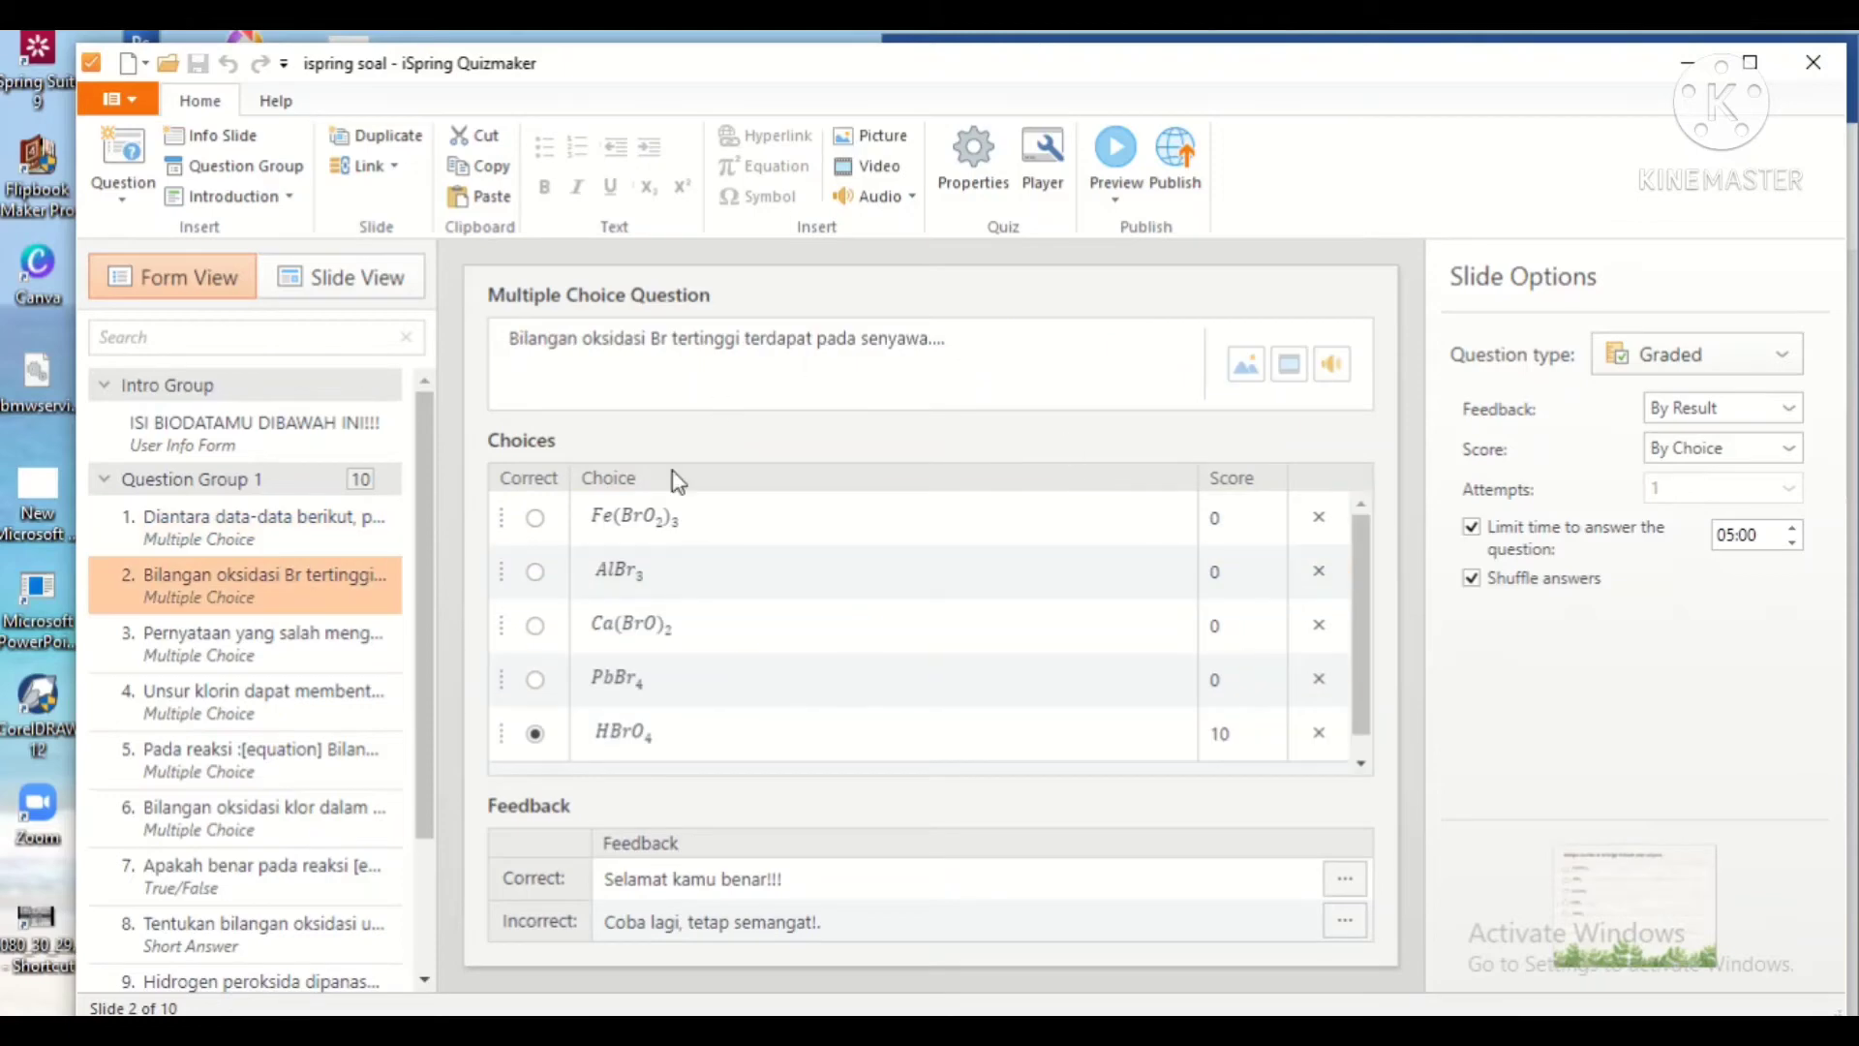
key(Down)
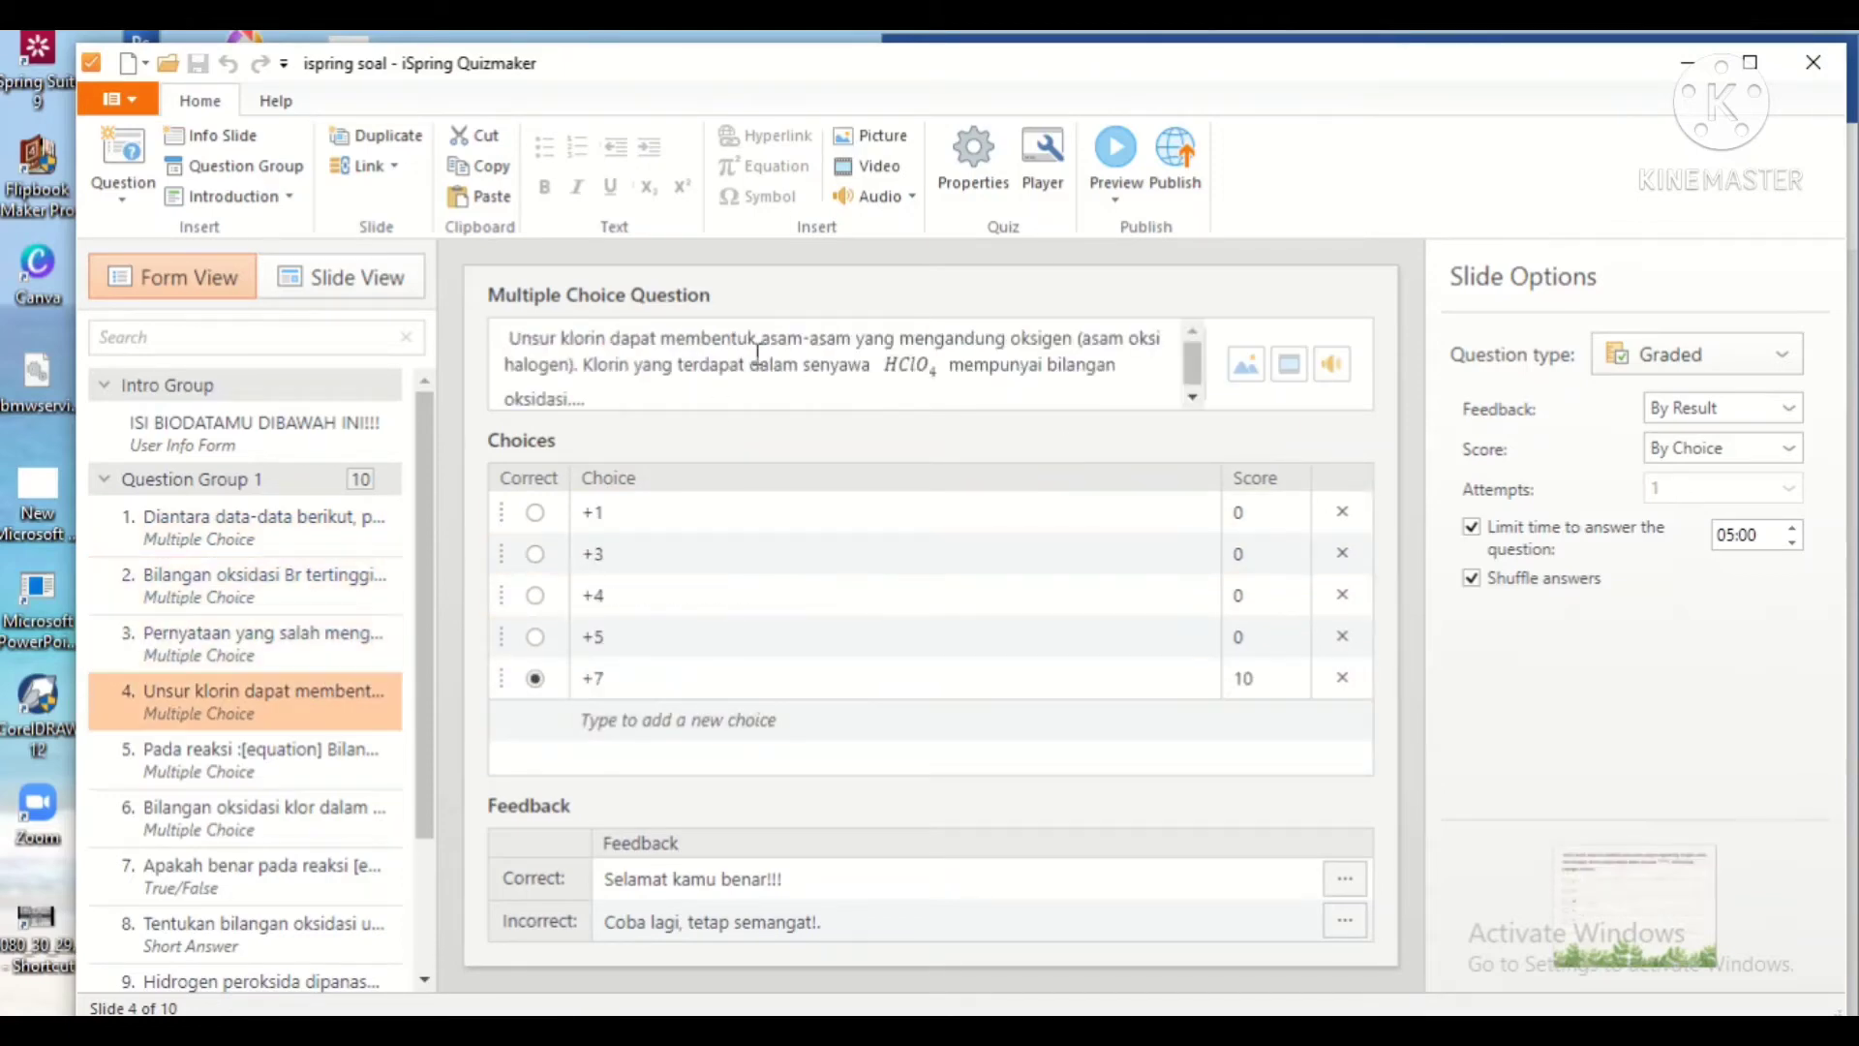
key(Down)
key(Down)
scroll(216, 678, down, 1)
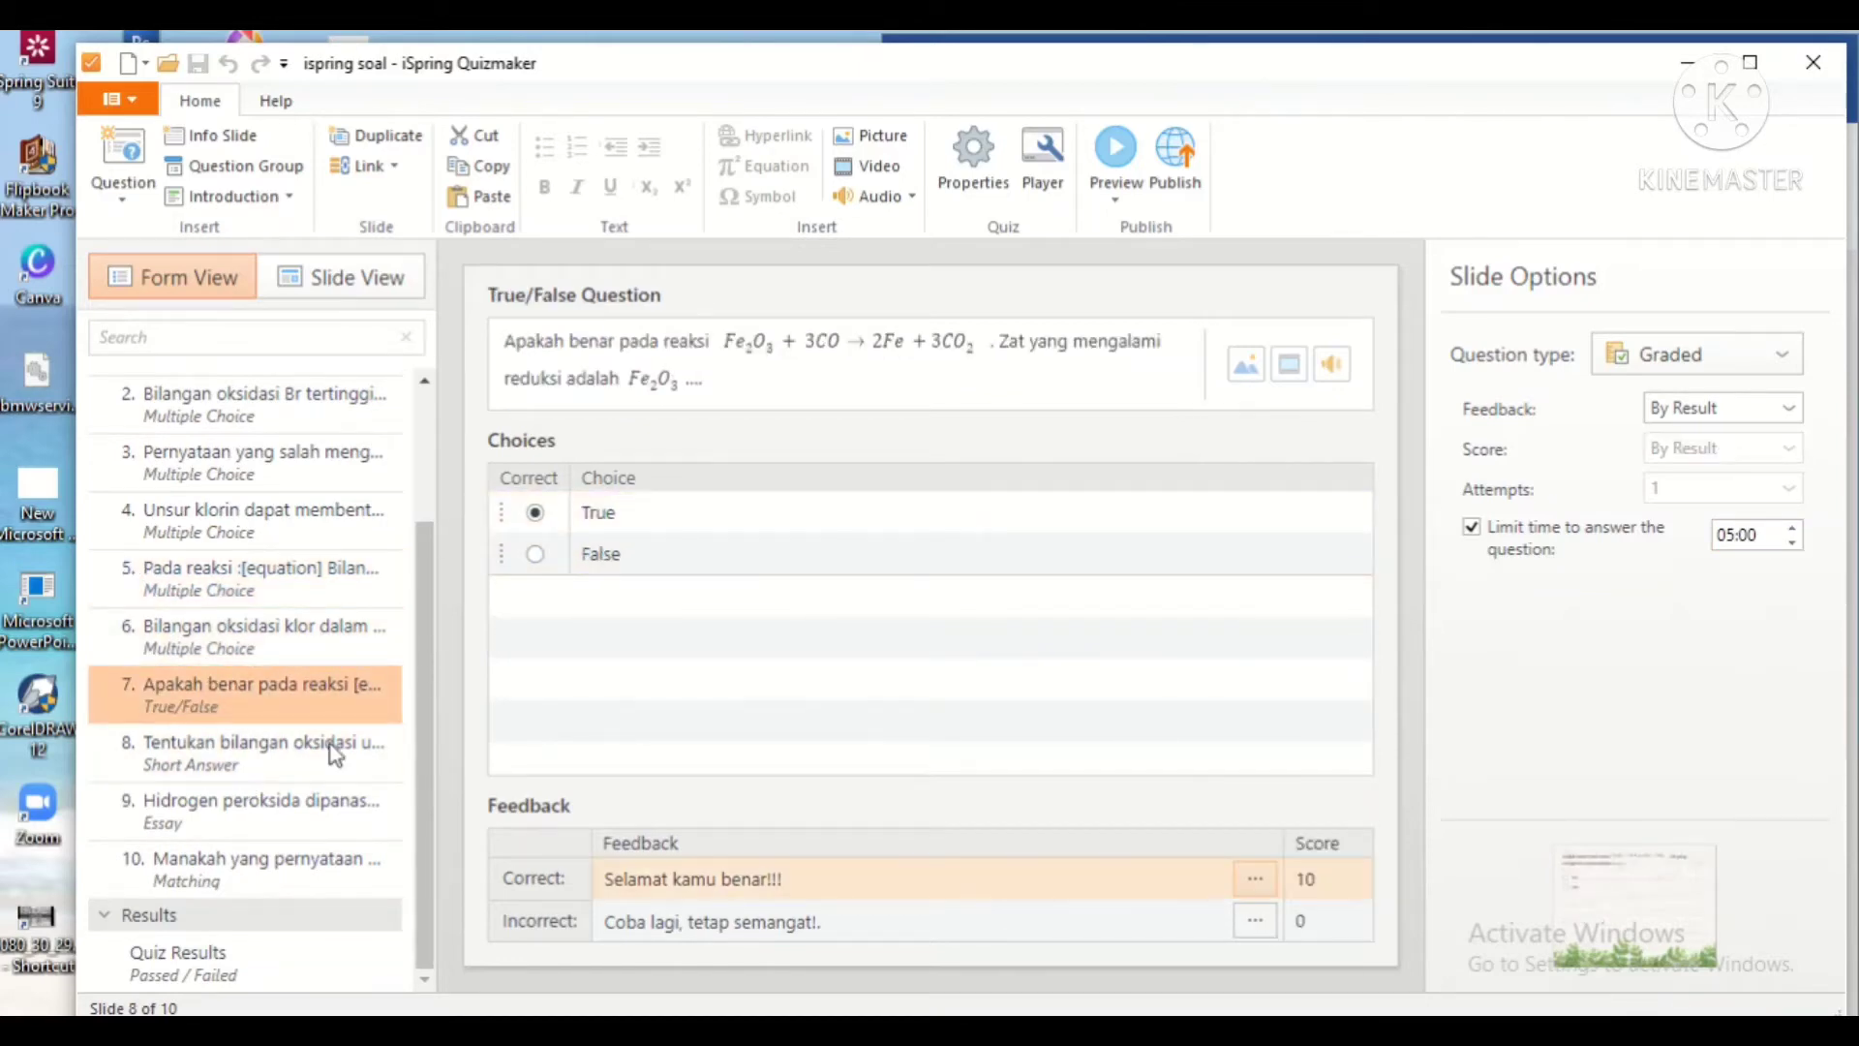
Step: Review the Short Answer, Essay and Matching questions 8–10, then switch to Slide View
click(199, 763)
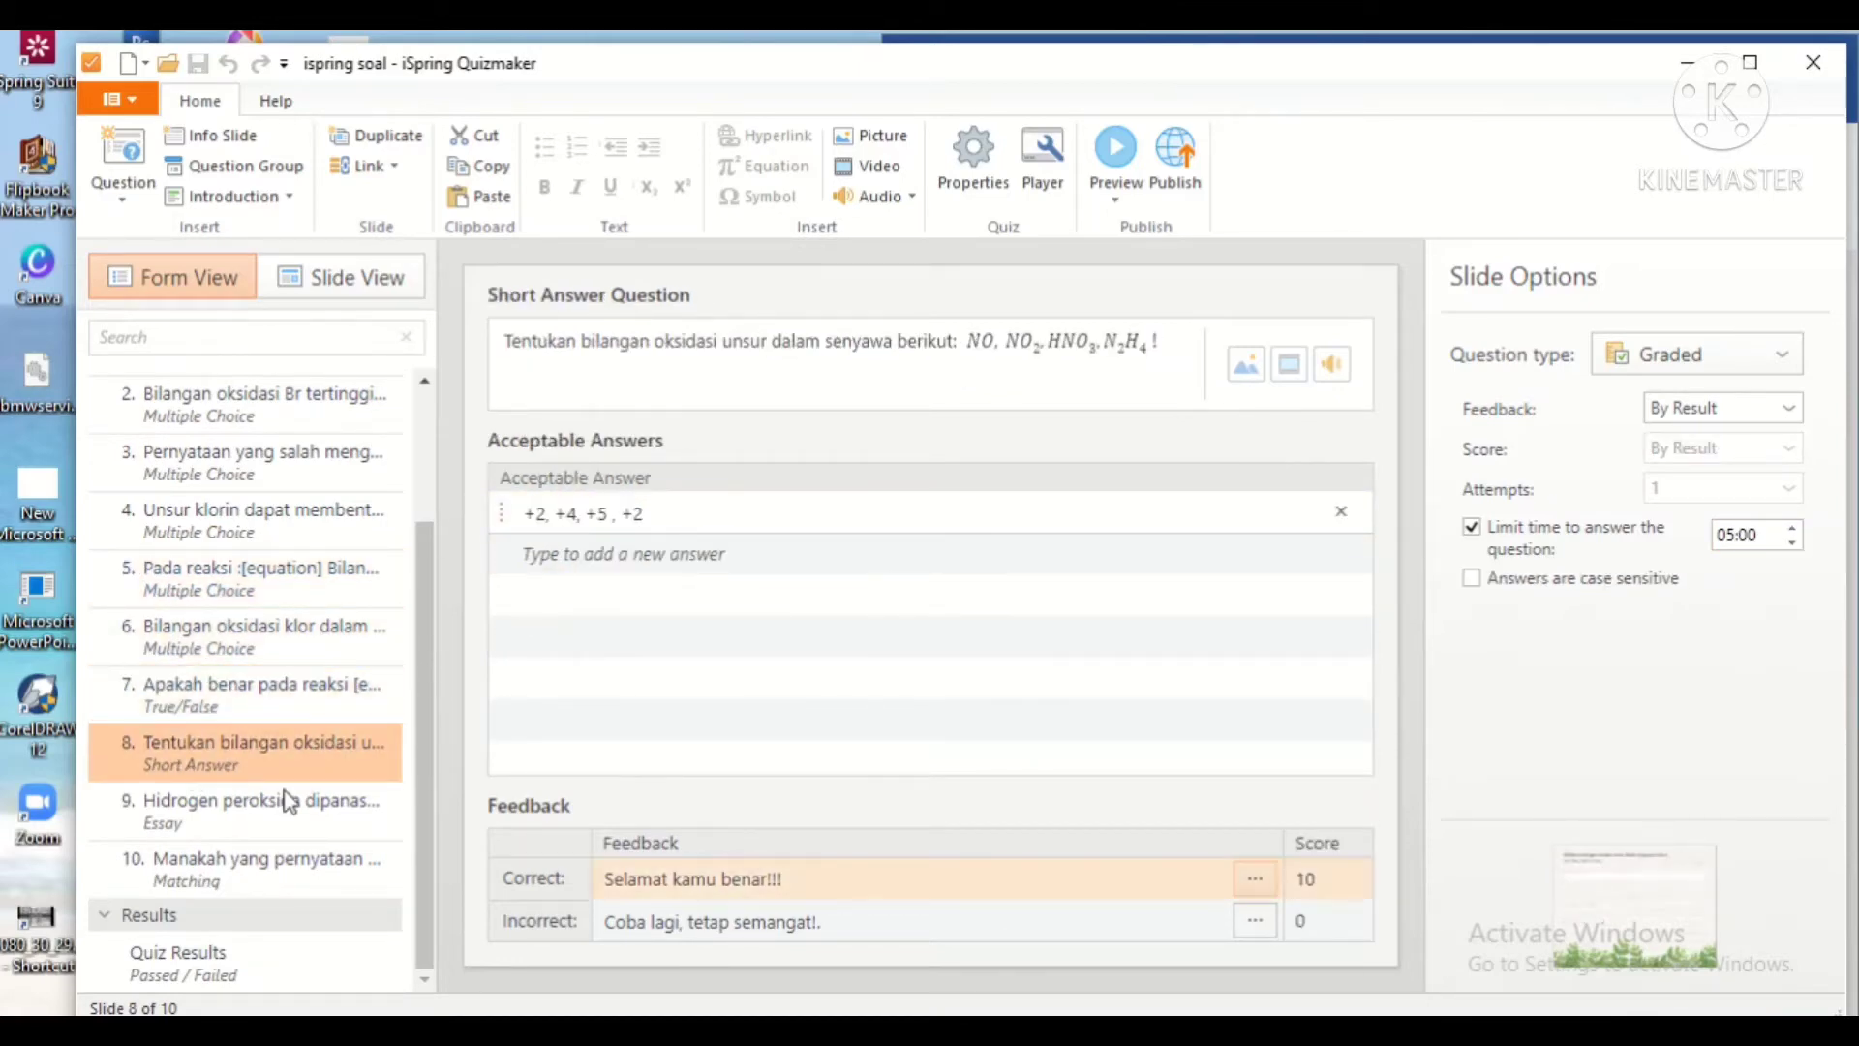
click(237, 803)
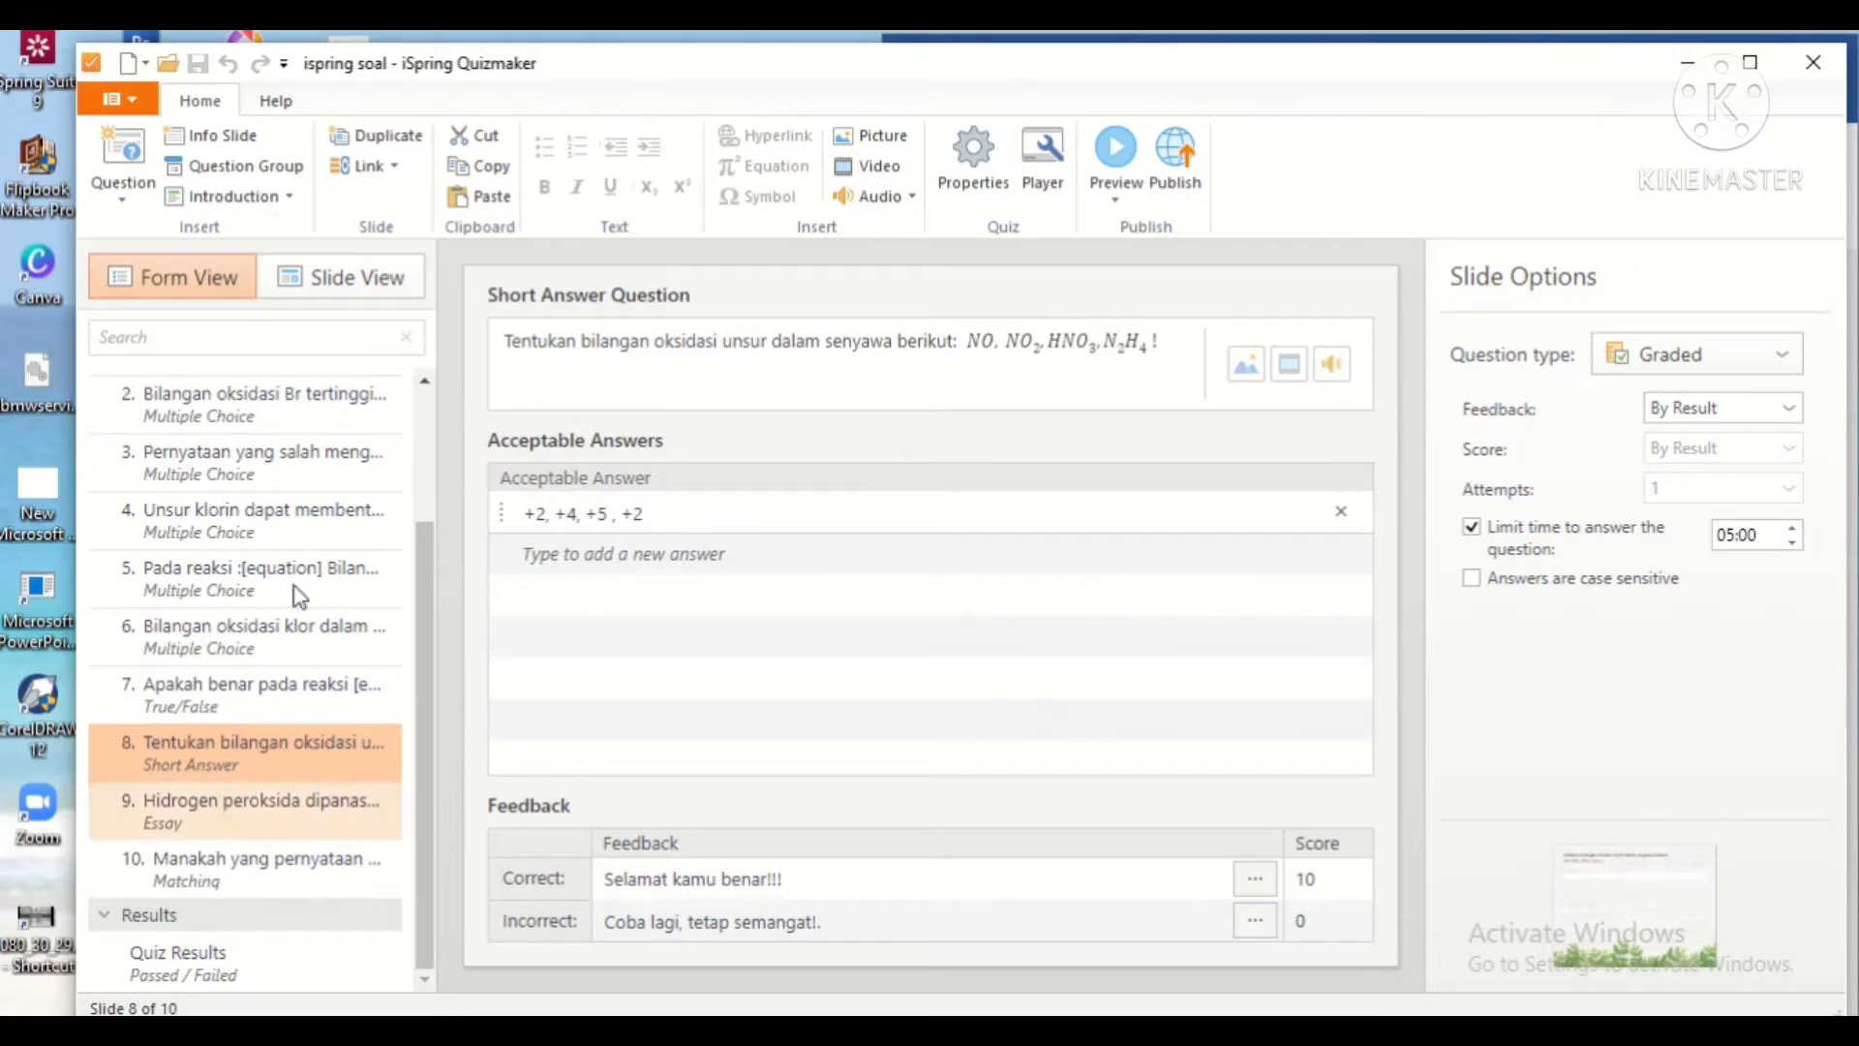
click(198, 831)
click(823, 915)
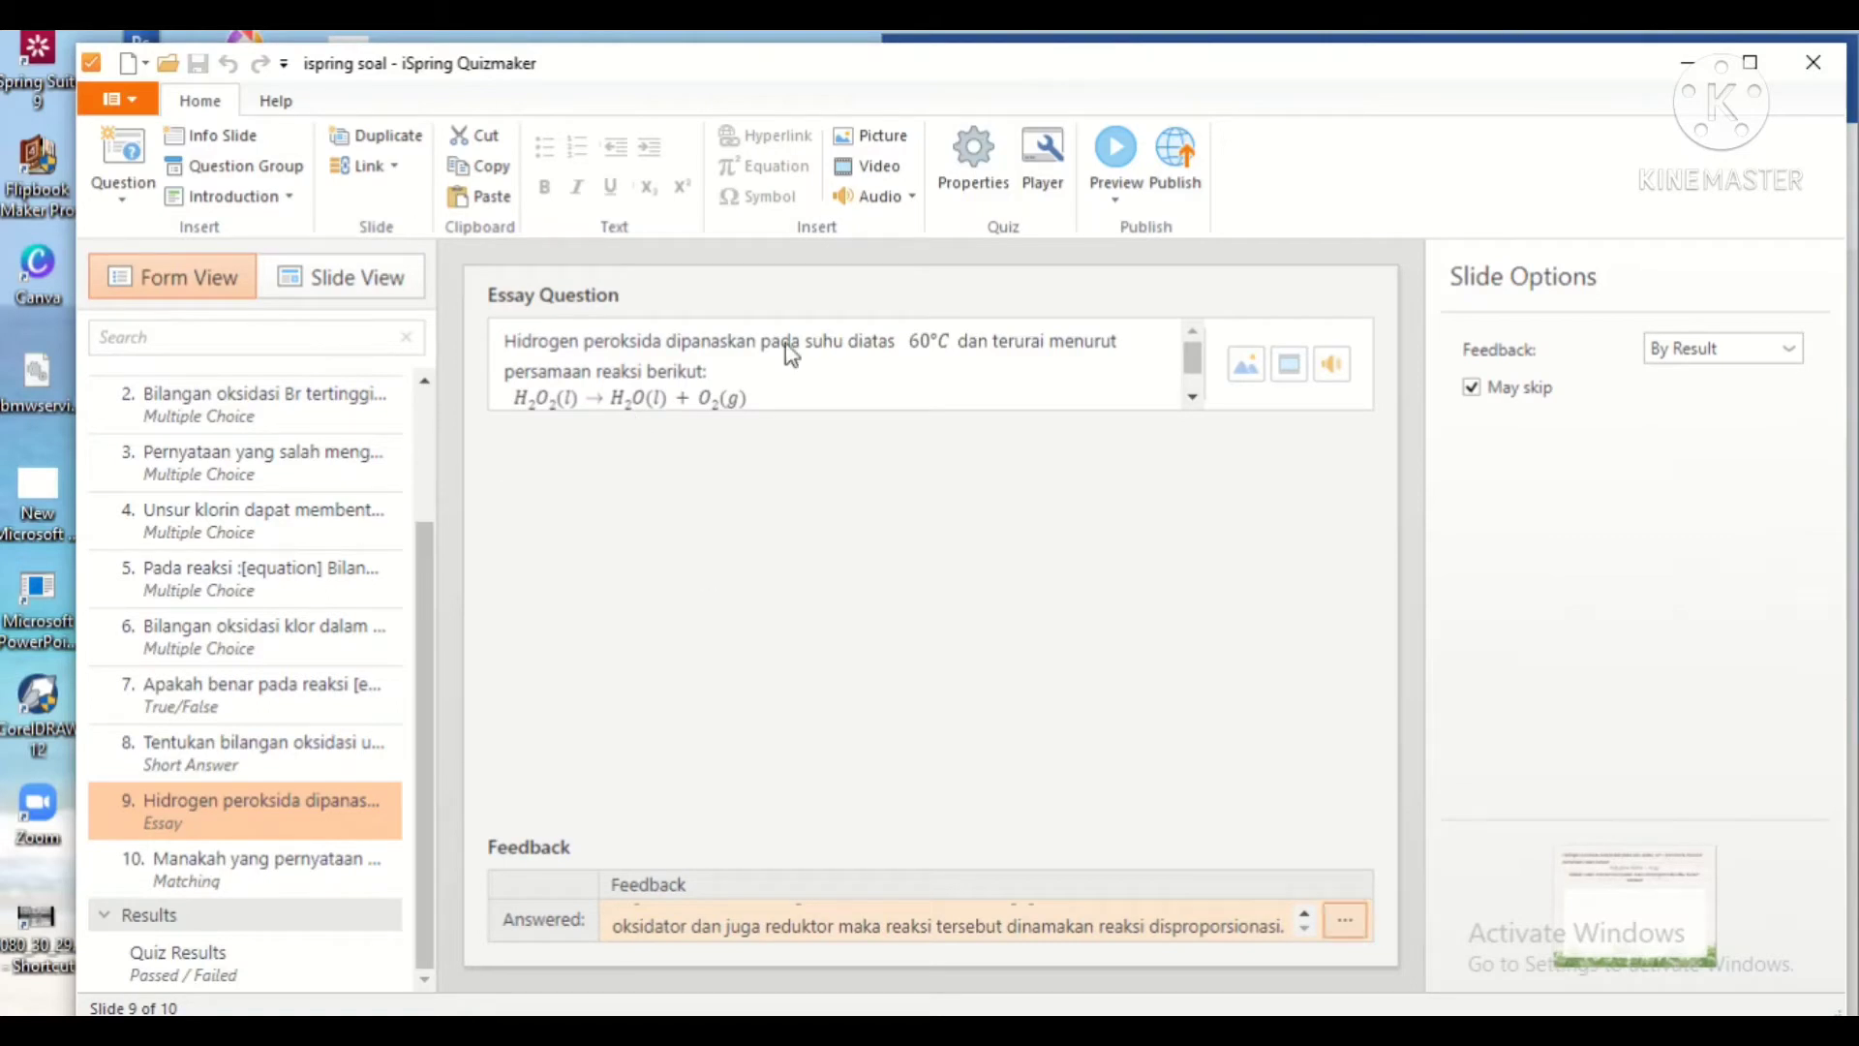
click(254, 869)
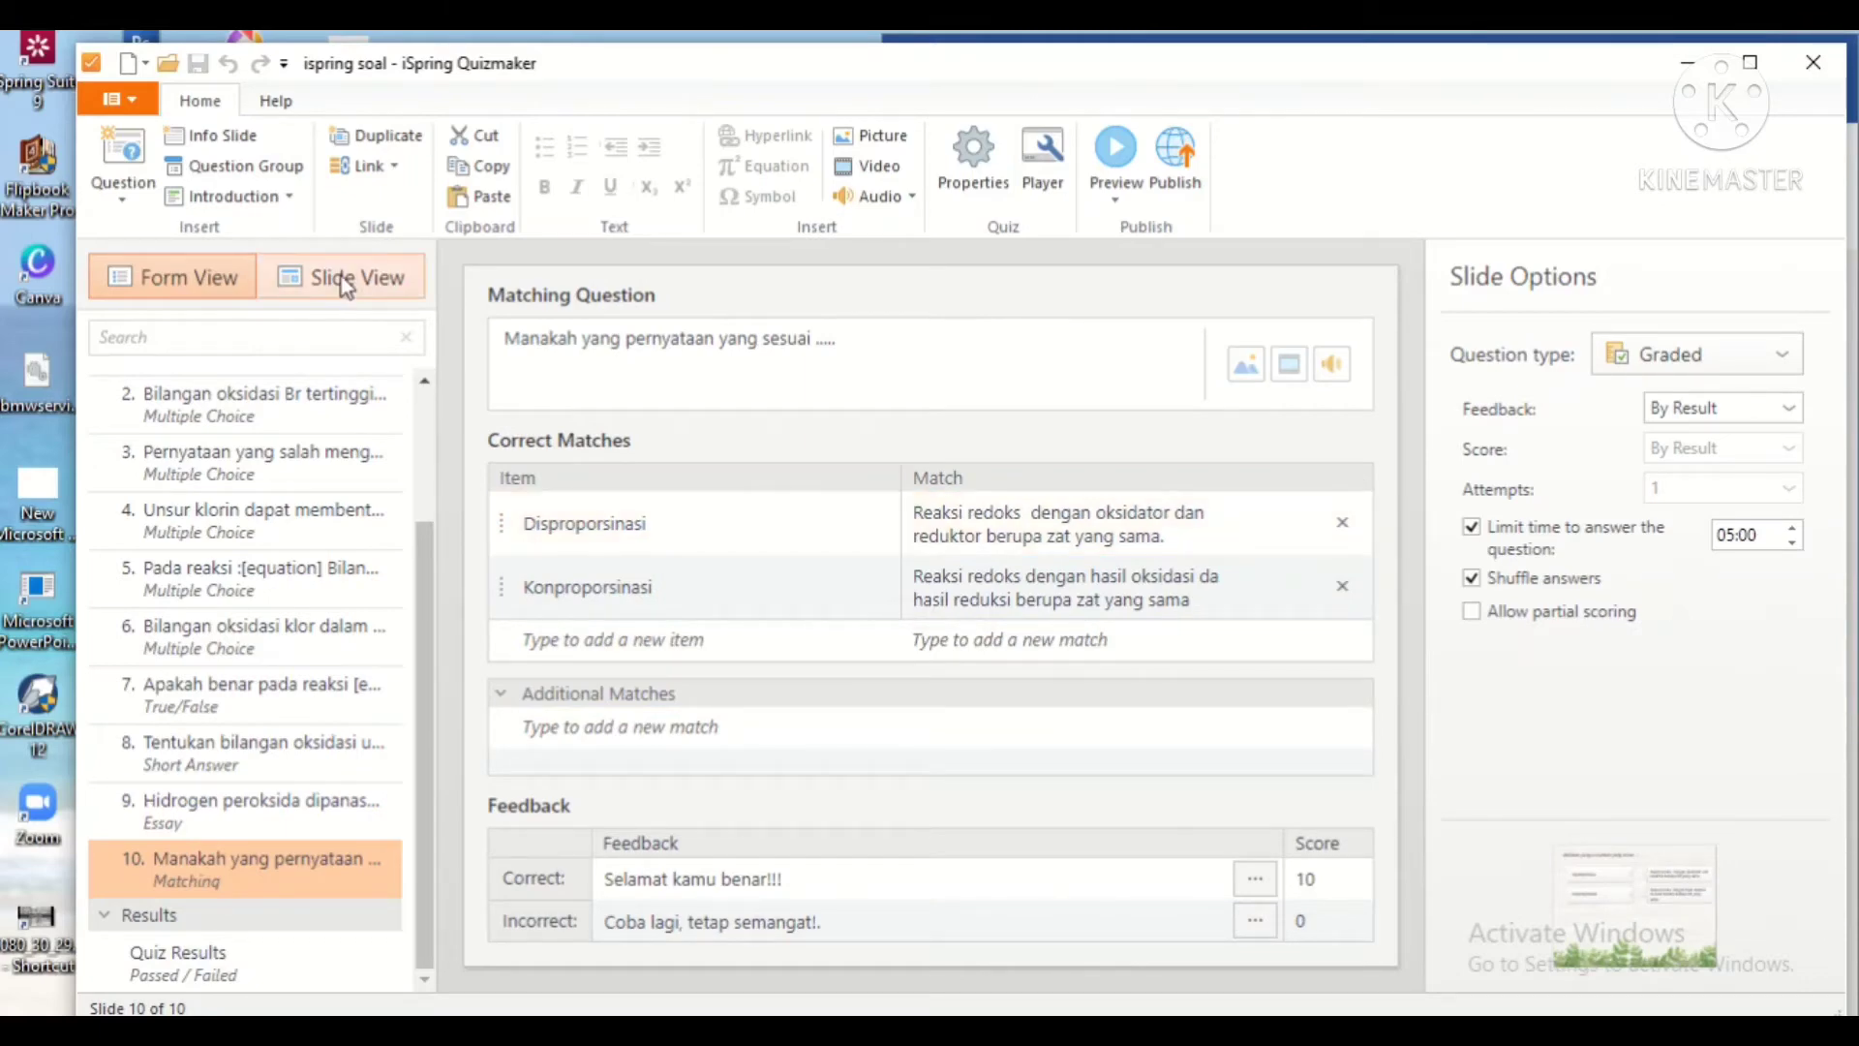
click(303, 284)
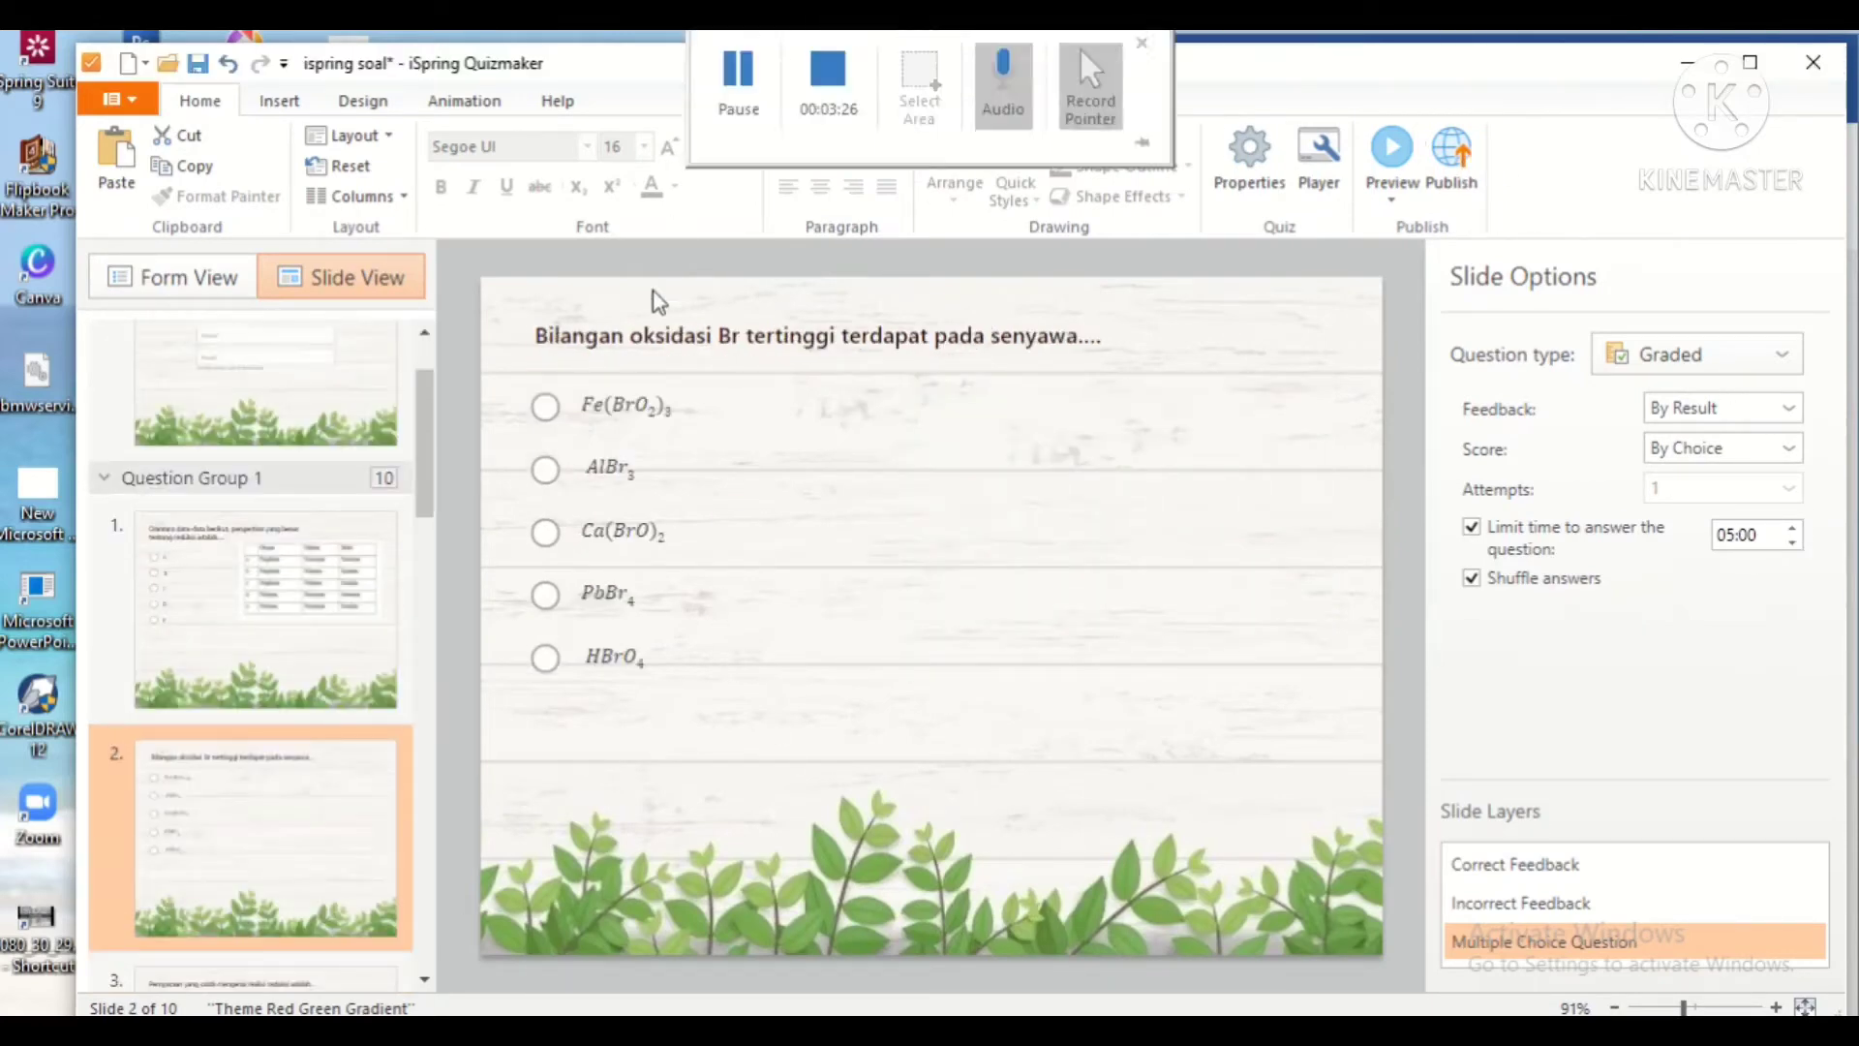
Step: Scroll to the bottom of the slide list and open the SELAMAT DAN SEMANGAT! result slide
scroll(294, 809, down, 10)
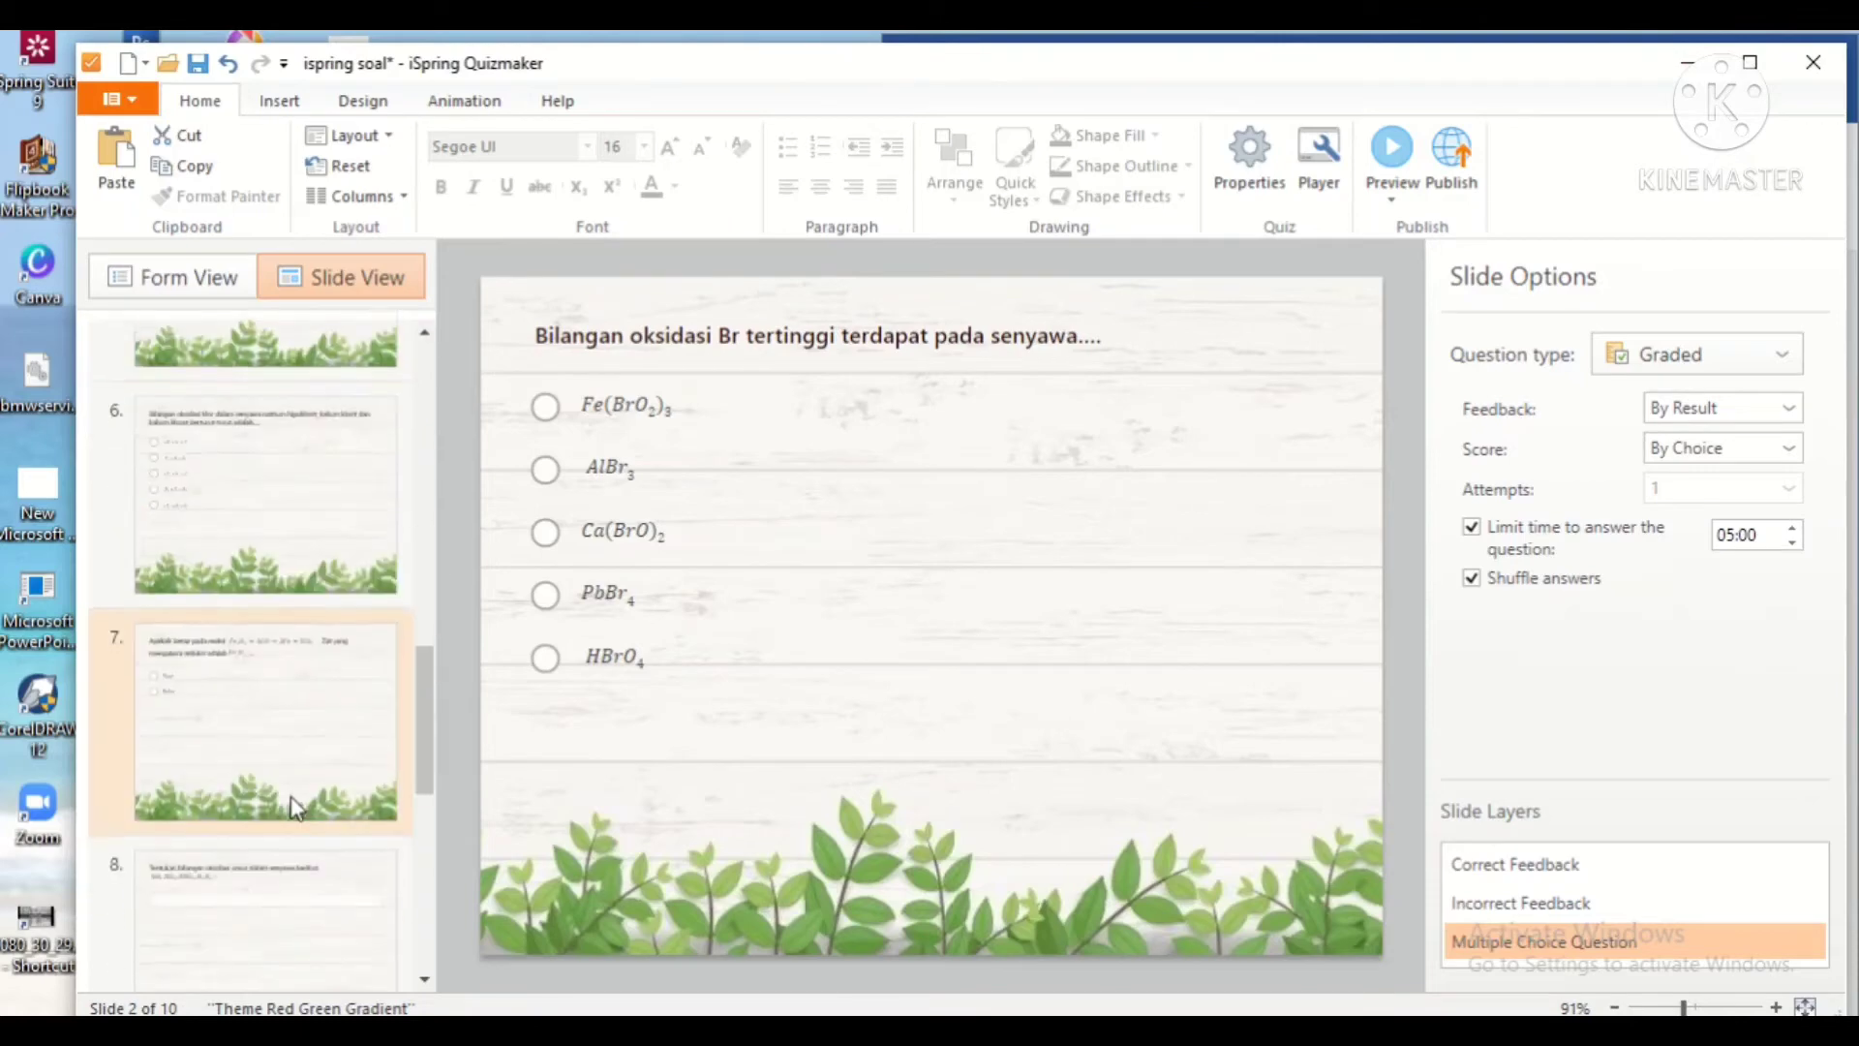
scroll(291, 800, down, 5)
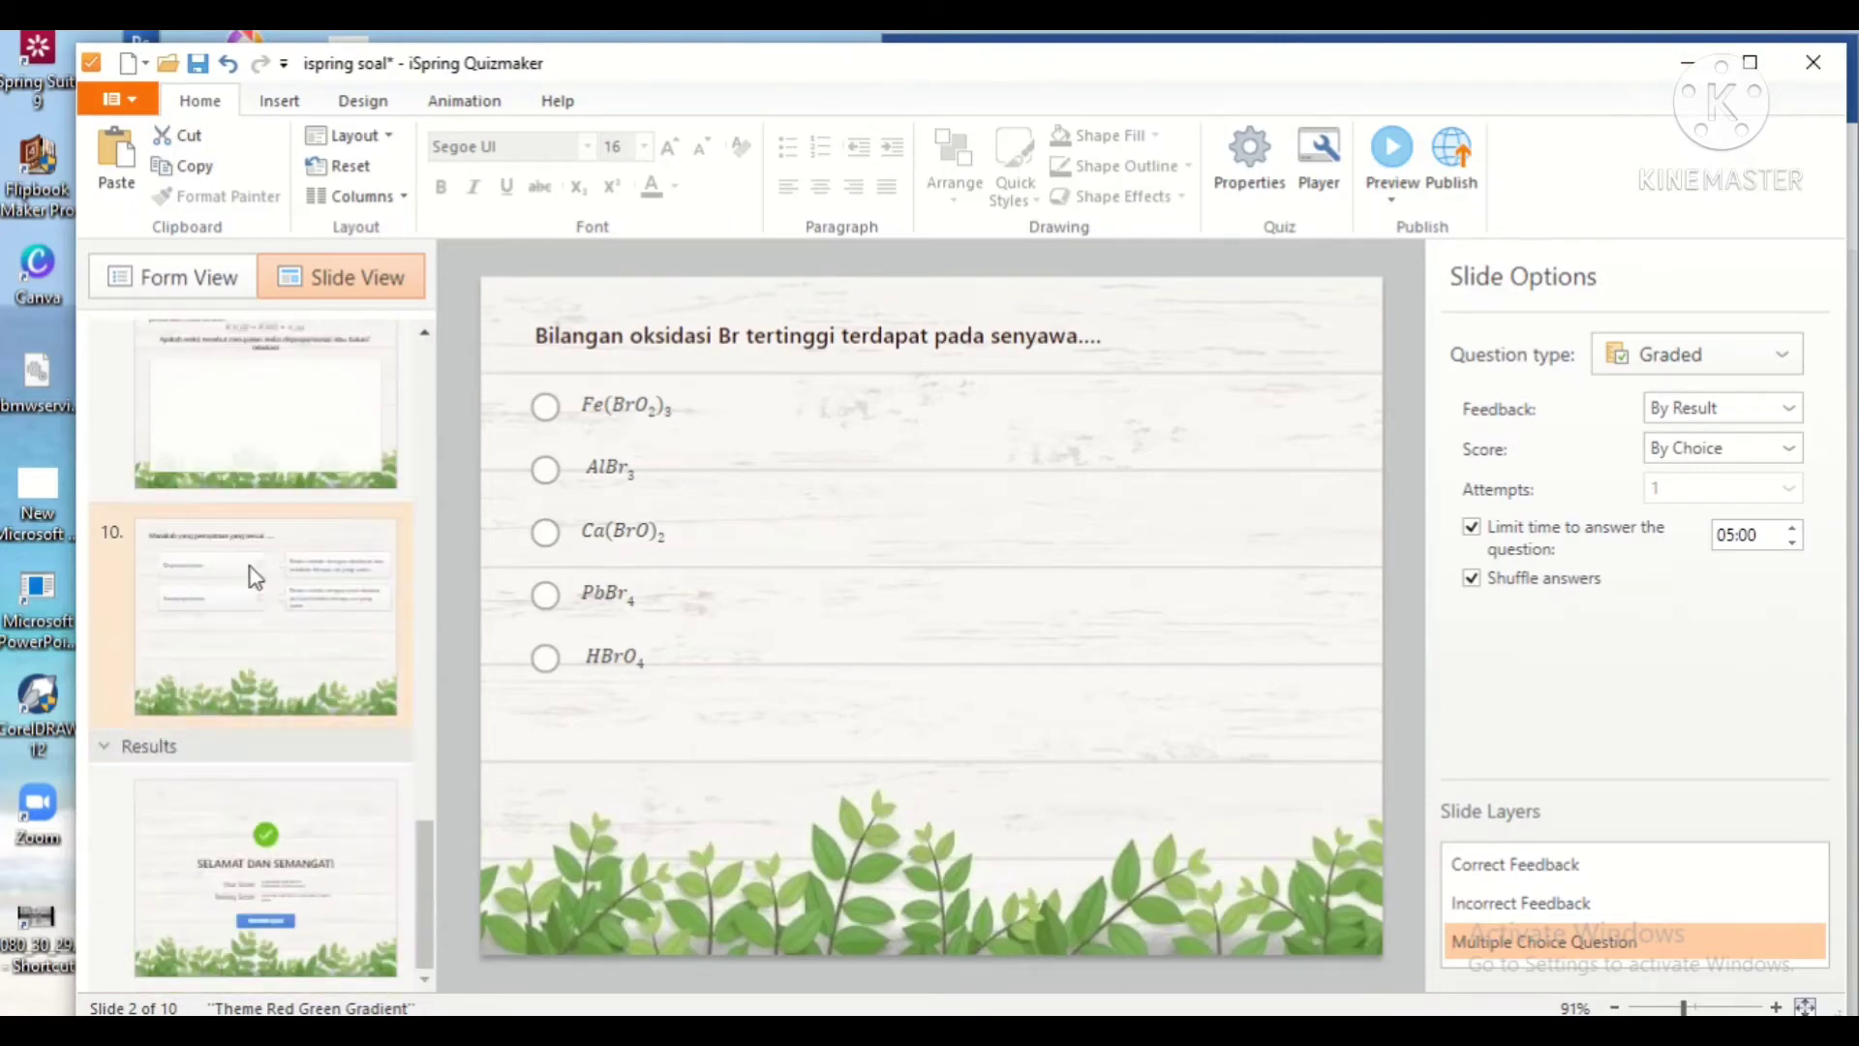
click(320, 863)
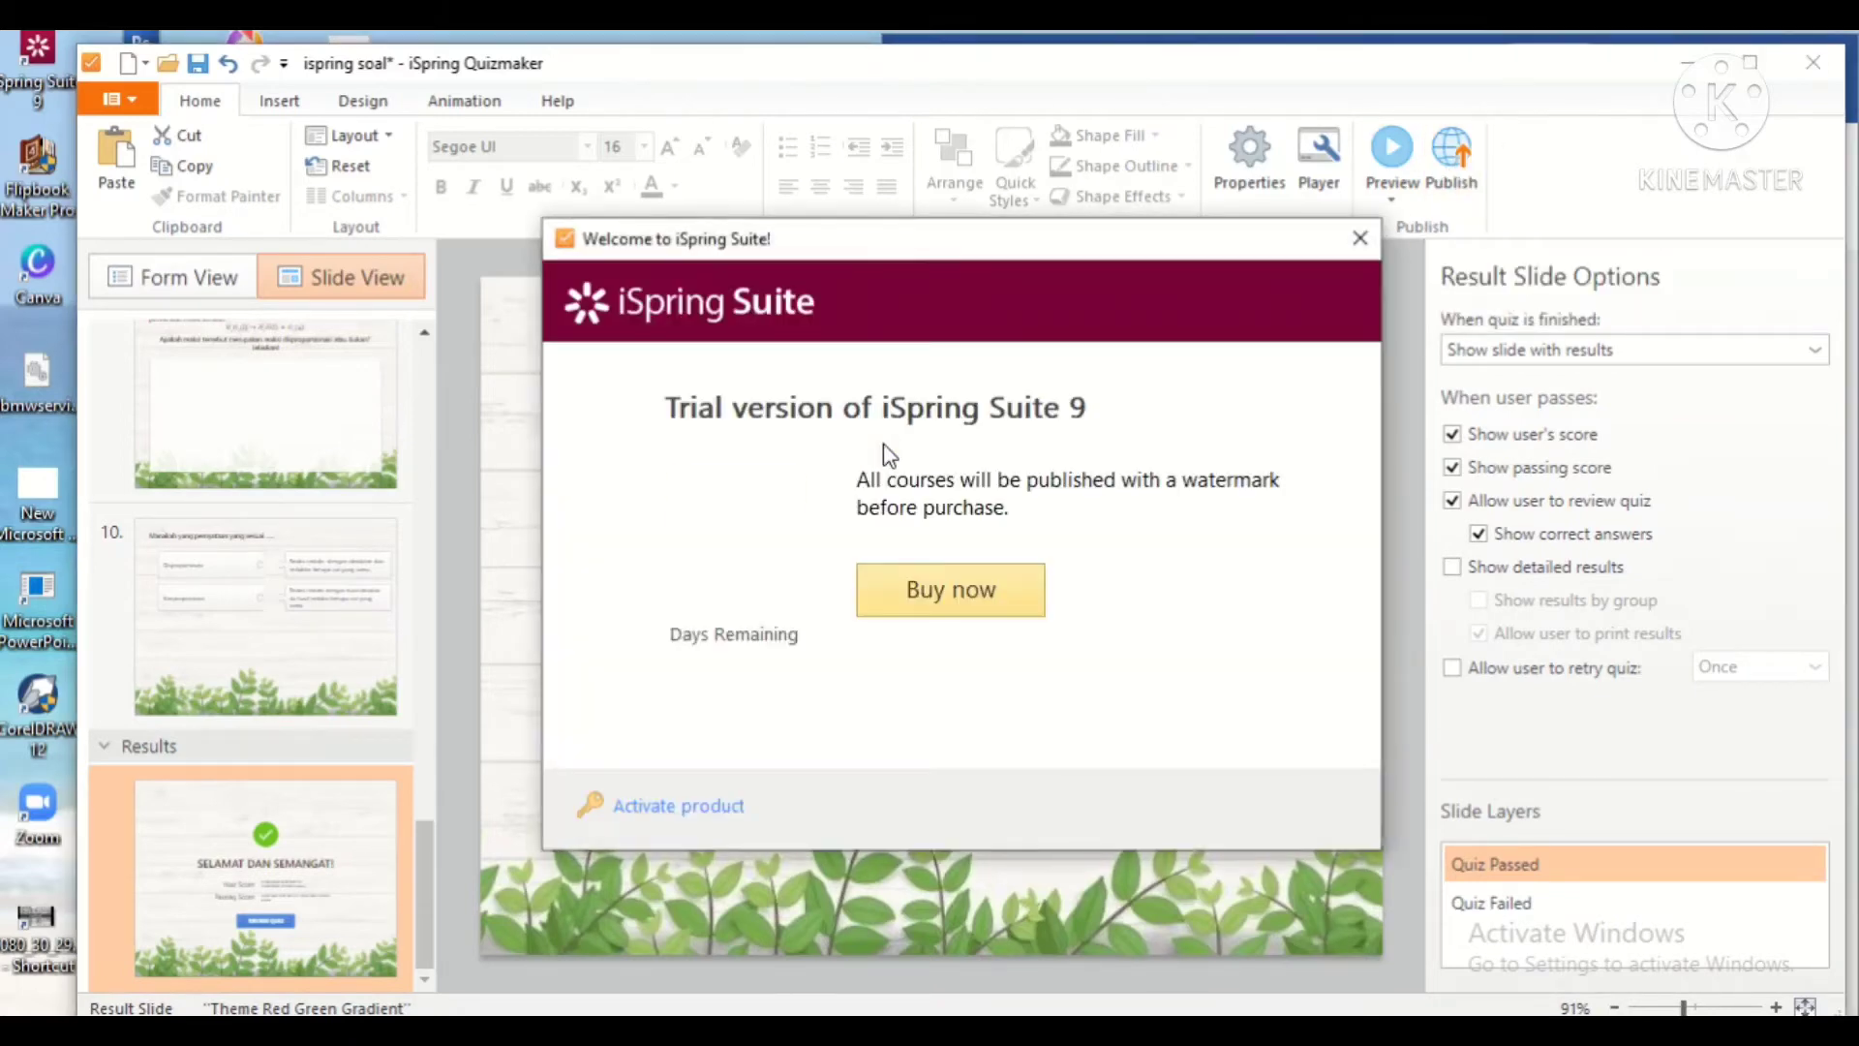
Step: Dismiss the trial notice and publish the quiz as HTML5 to G:\presentasi PBTIK
click(1253, 825)
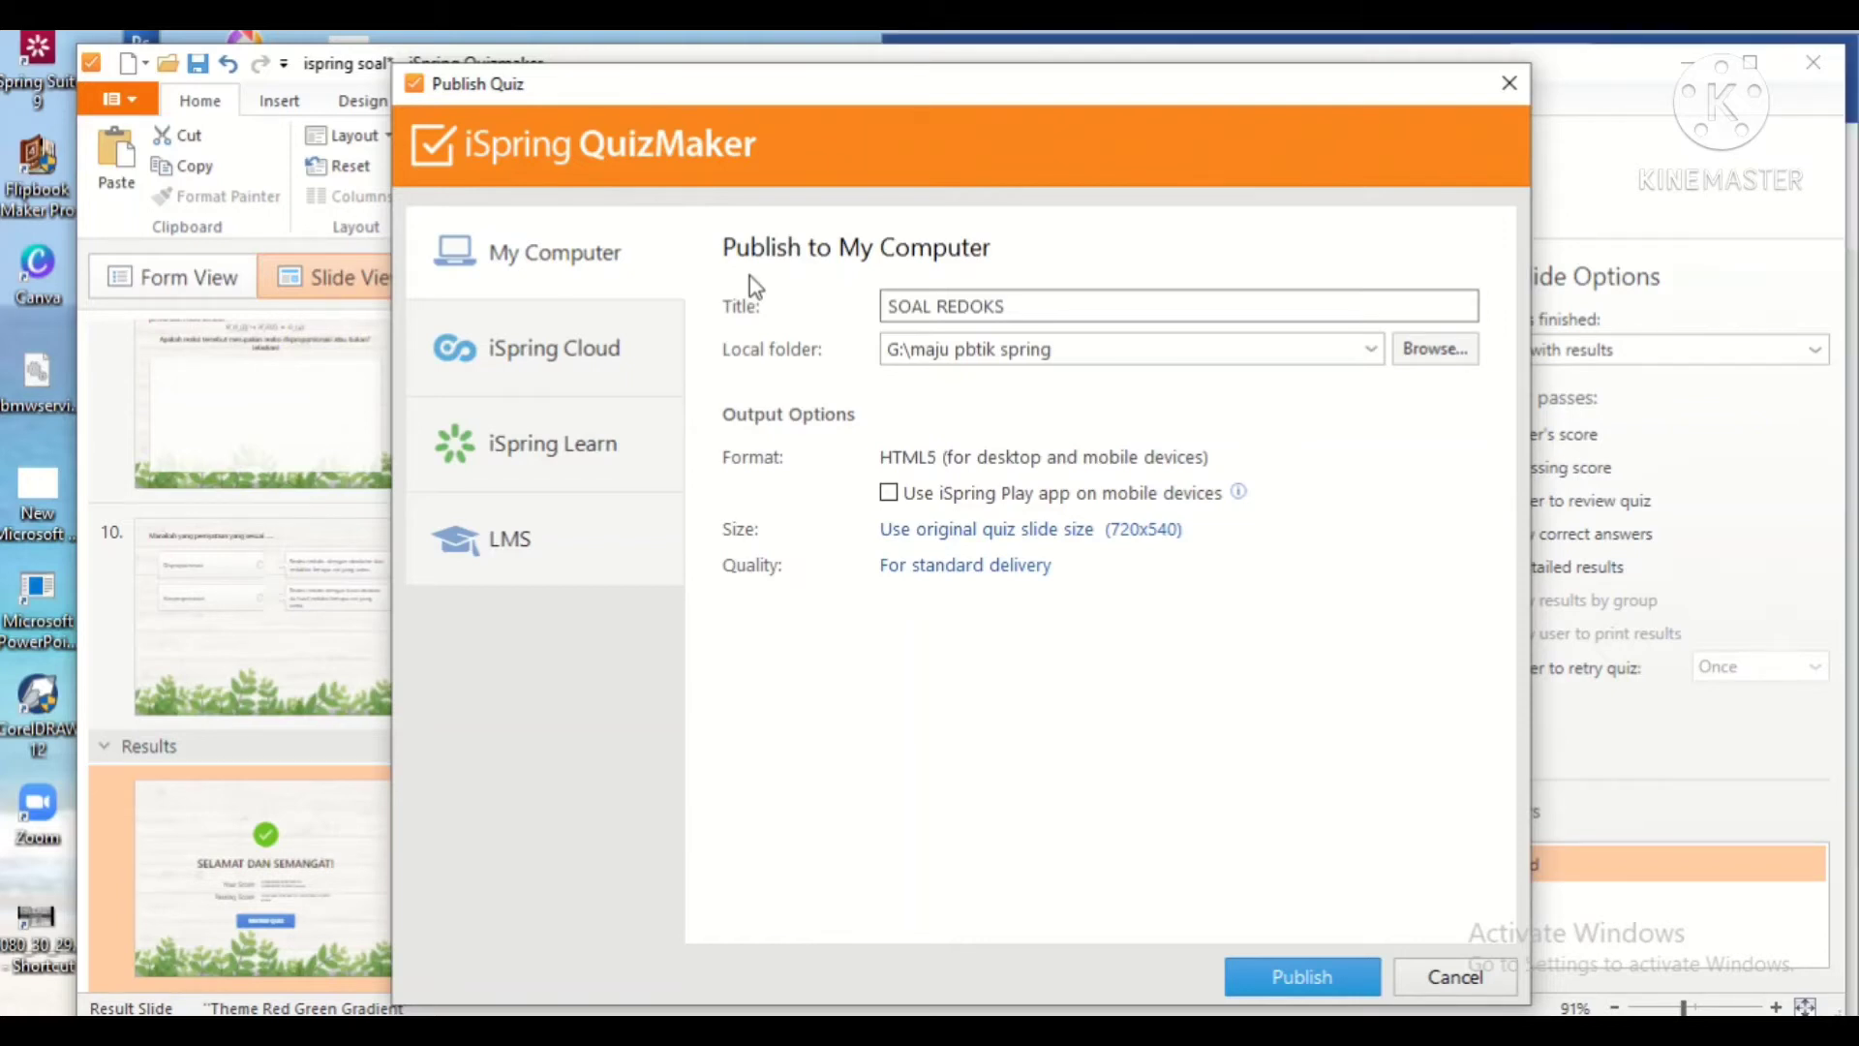
click(1371, 351)
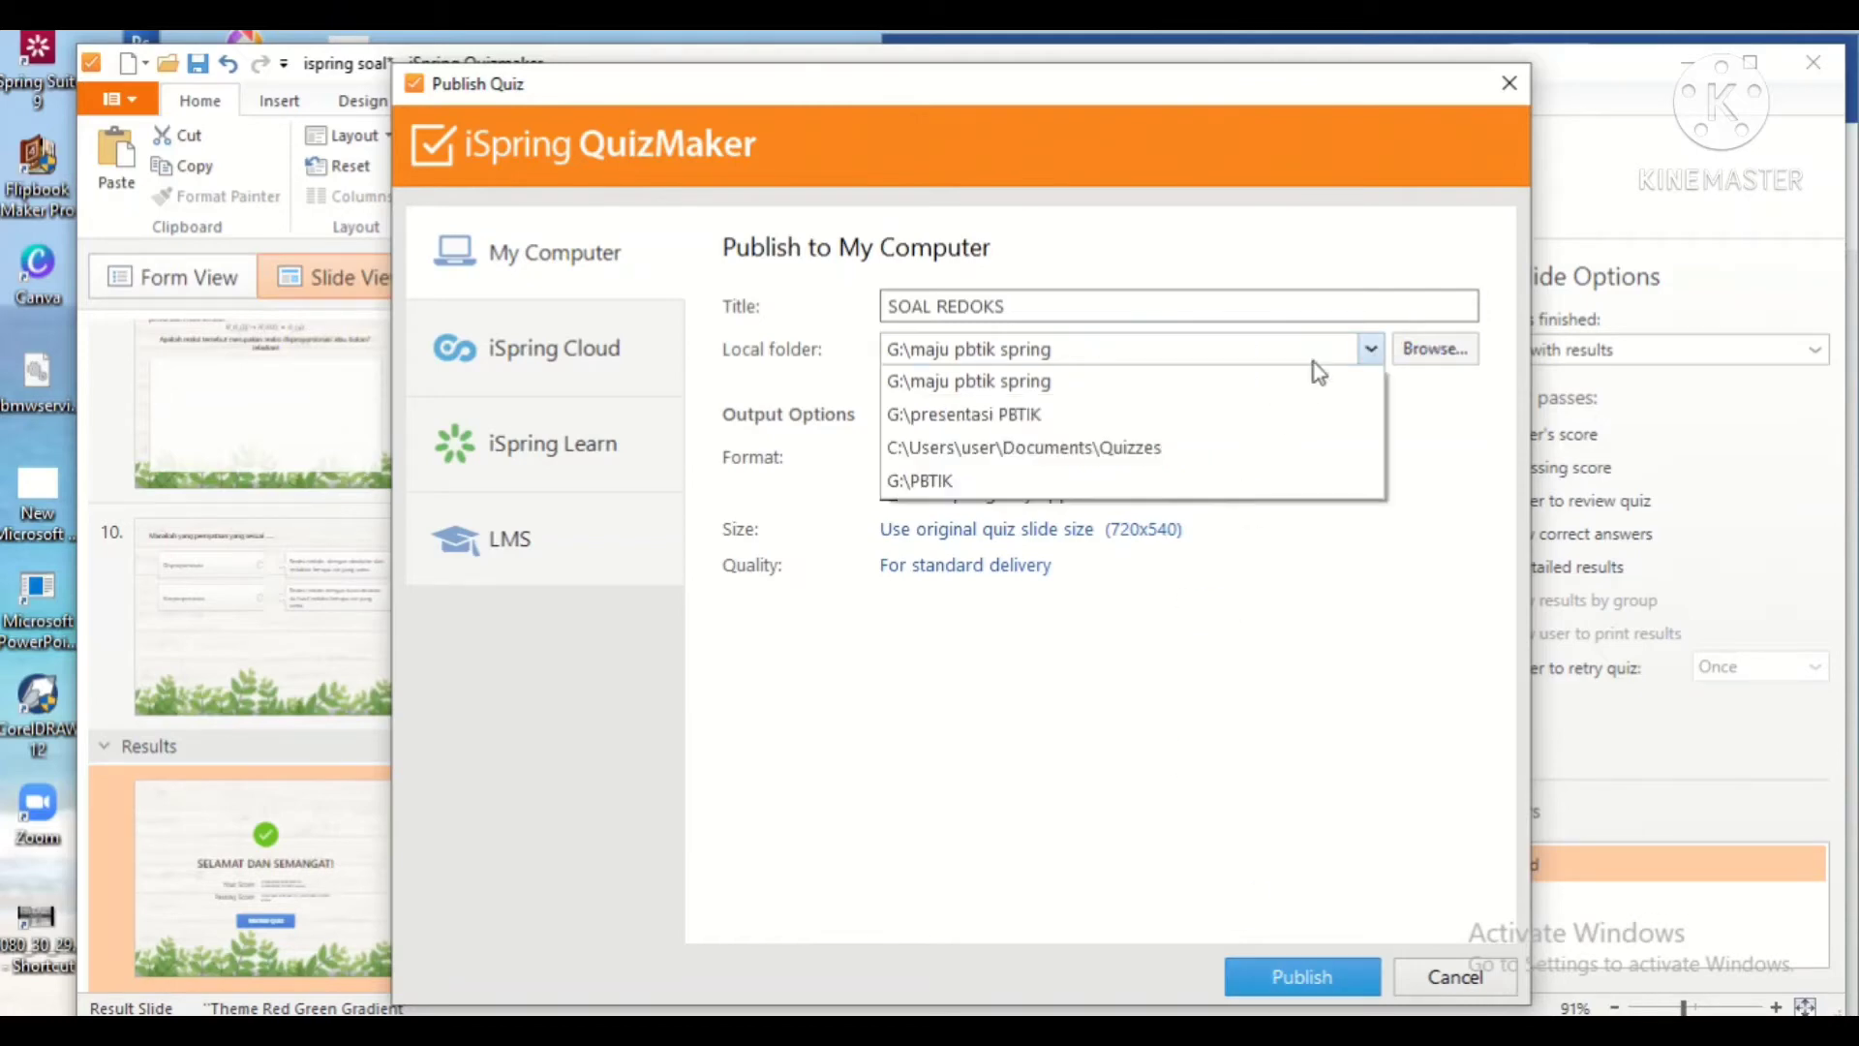
click(963, 412)
click(1278, 969)
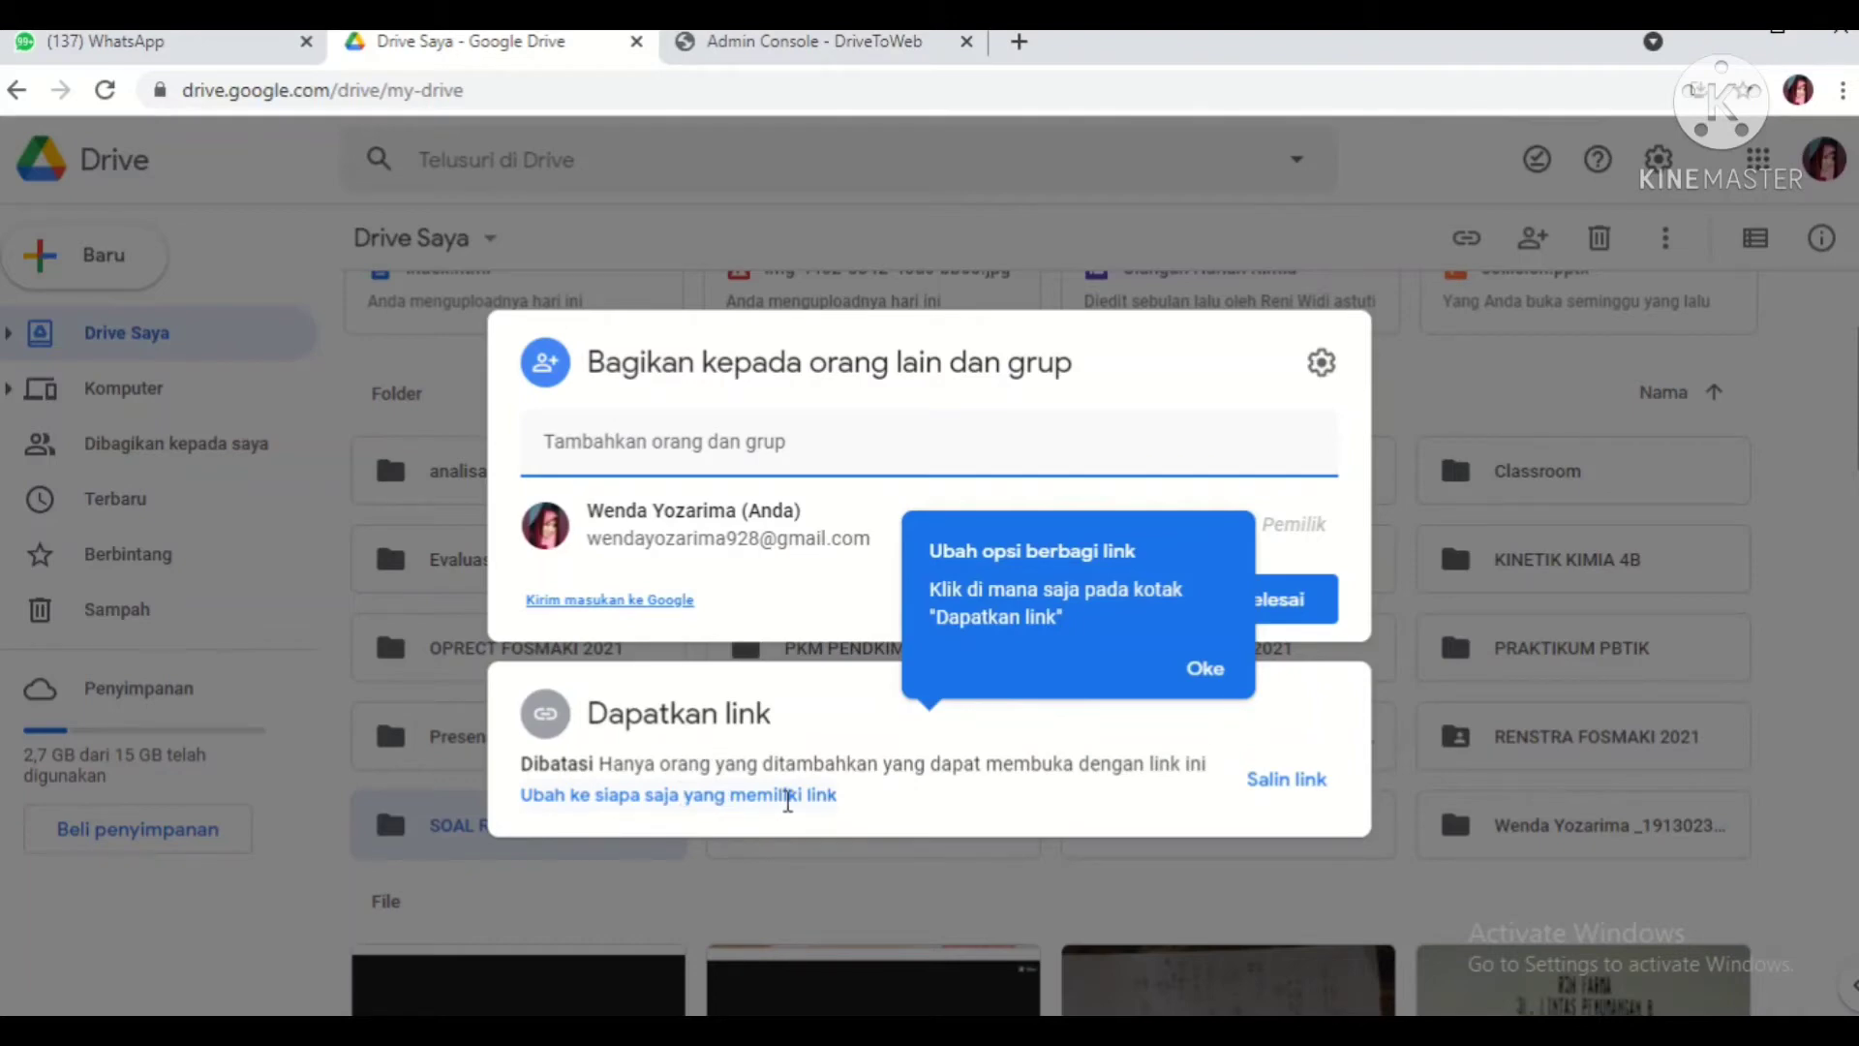
Step: Share the SOAL REDOKS (Published) folder with anyone who has the link, then open a new tab
click(790, 795)
click(1283, 800)
click(1283, 800)
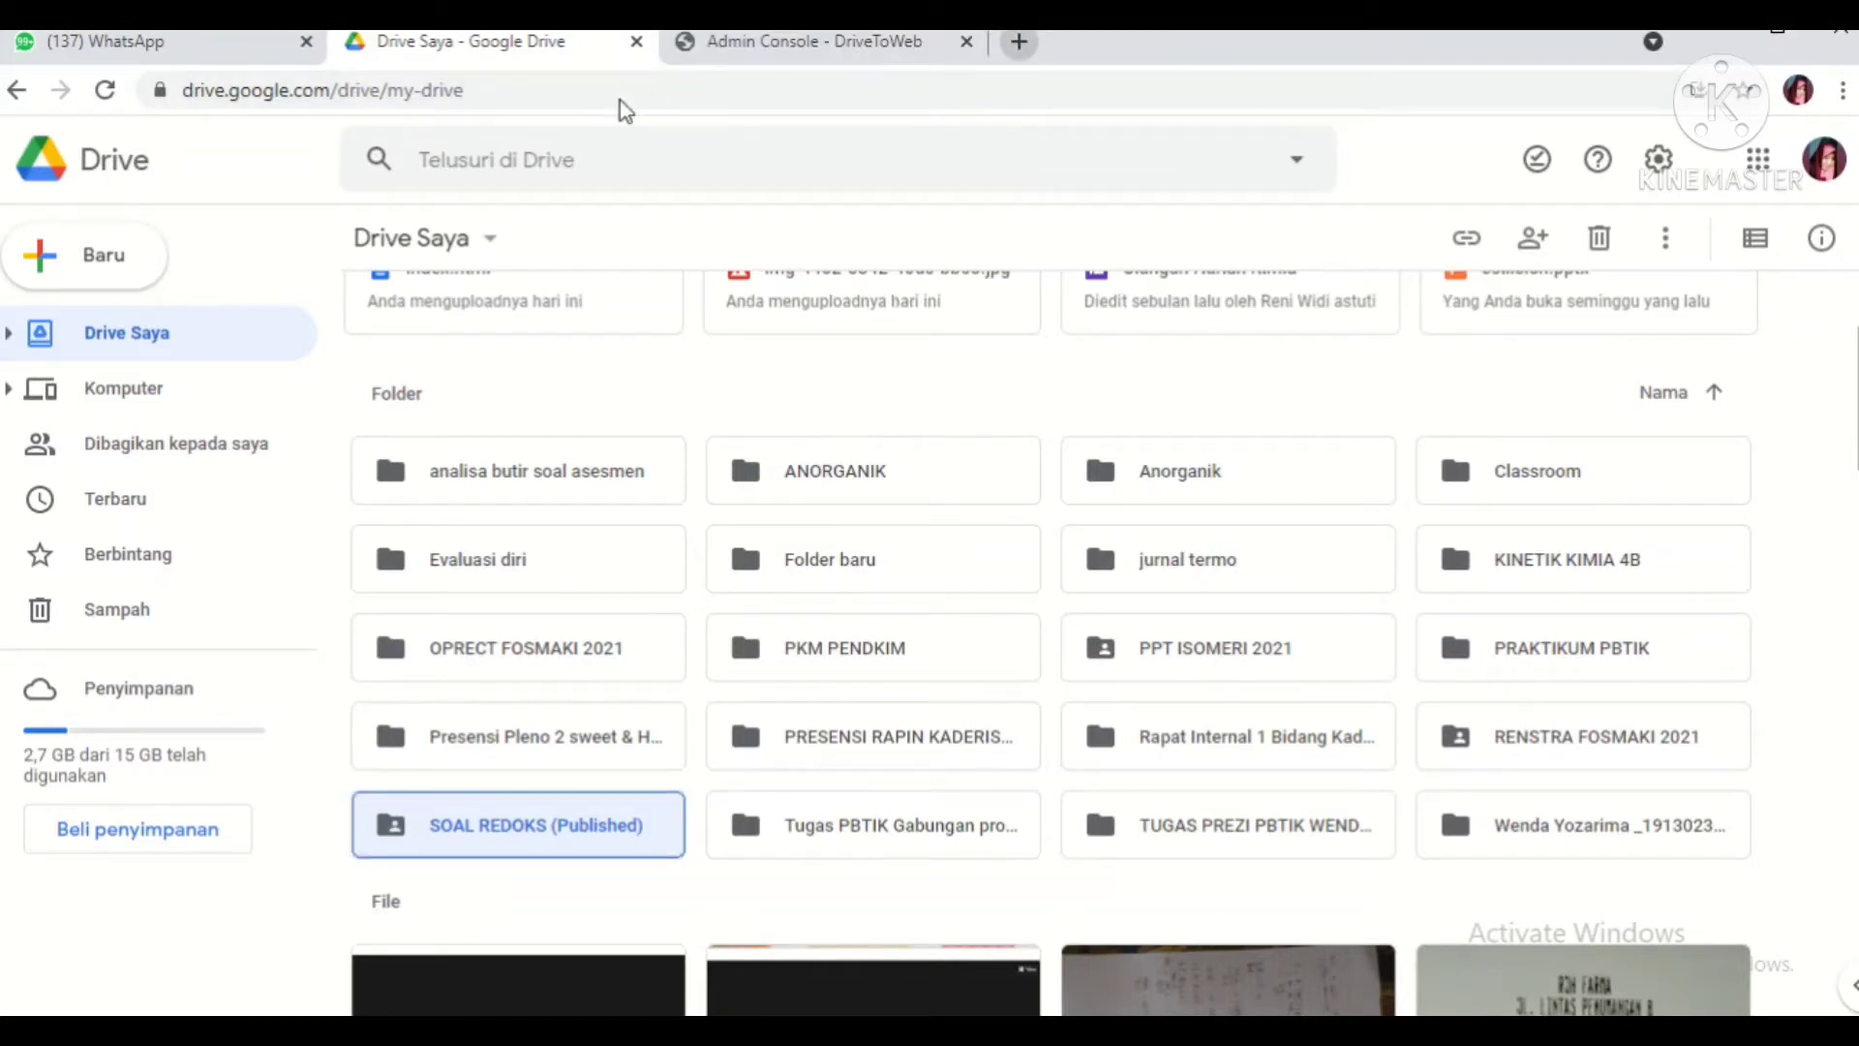
key(ctrl+t)
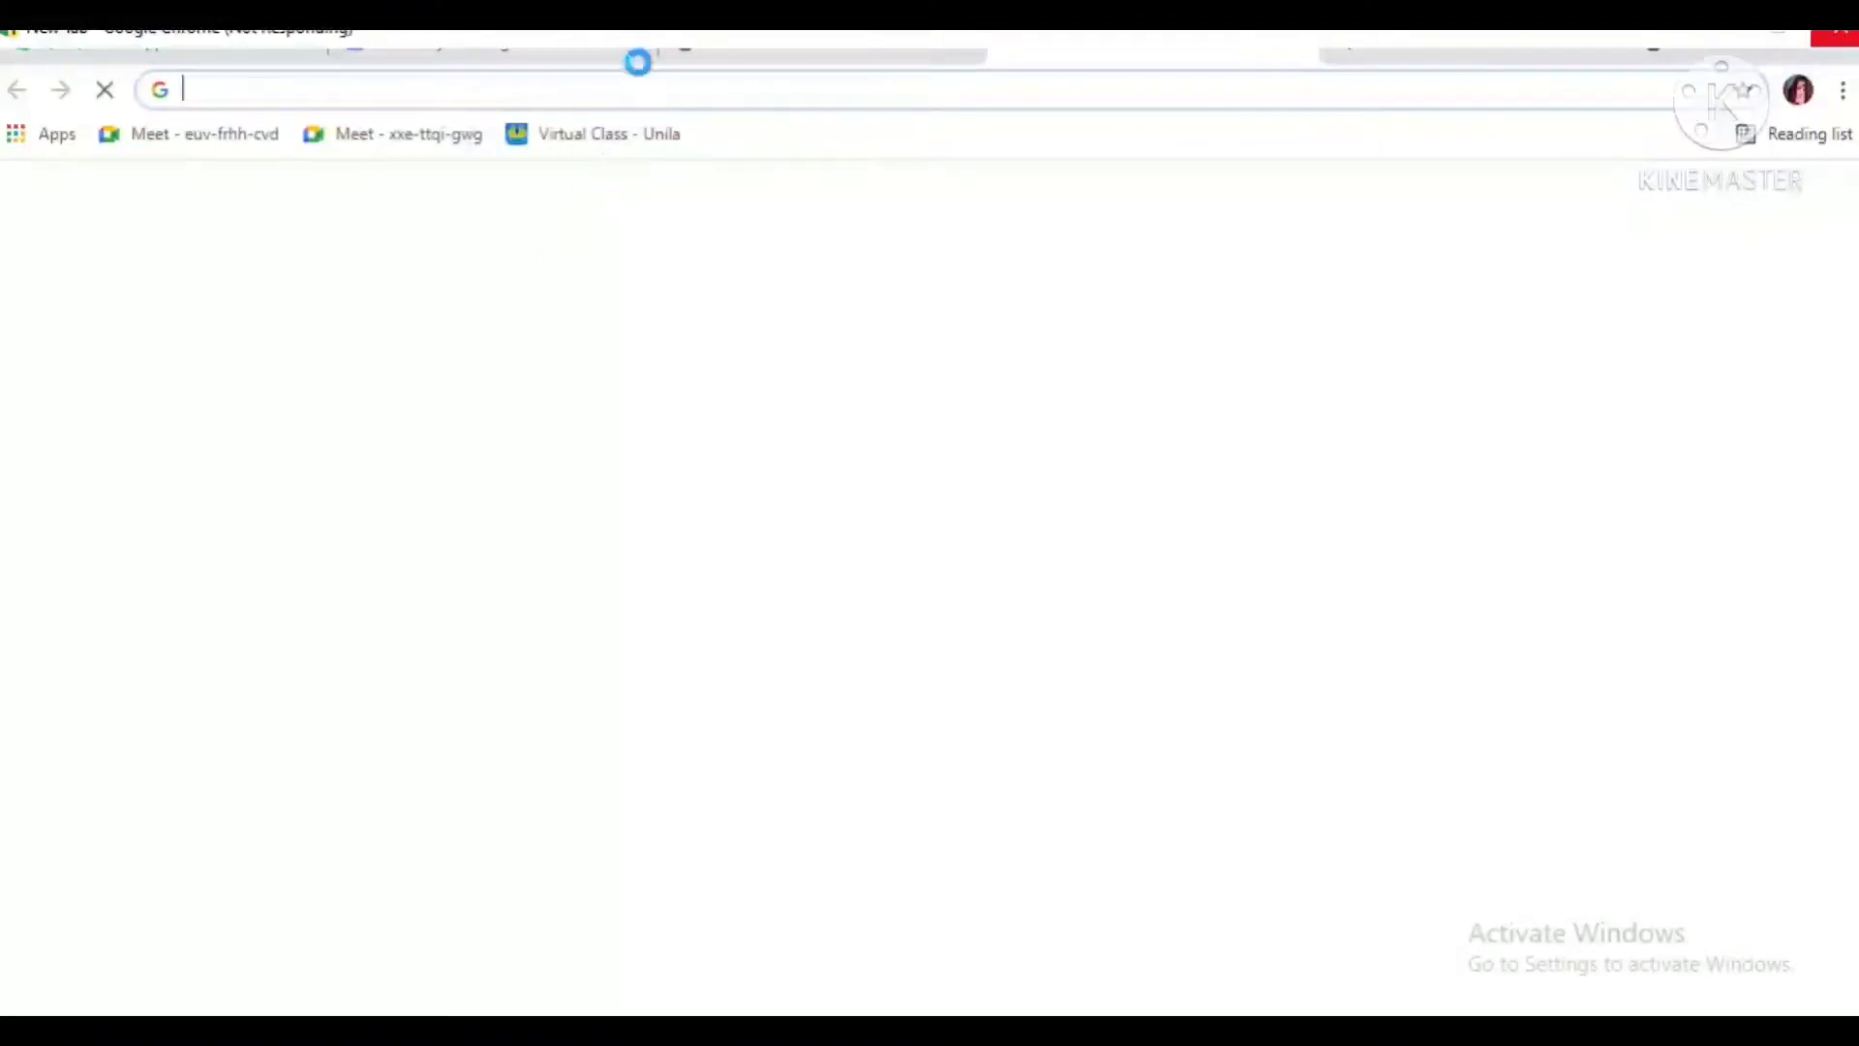
Step: Go to the DriveToWeb site at drv.tw
text(DRV.TW)
key(BackSpace)
key(BackSpace)
key(BackSpace)
key(BackSpace)
key(BackSpace)
key(BackSpace)
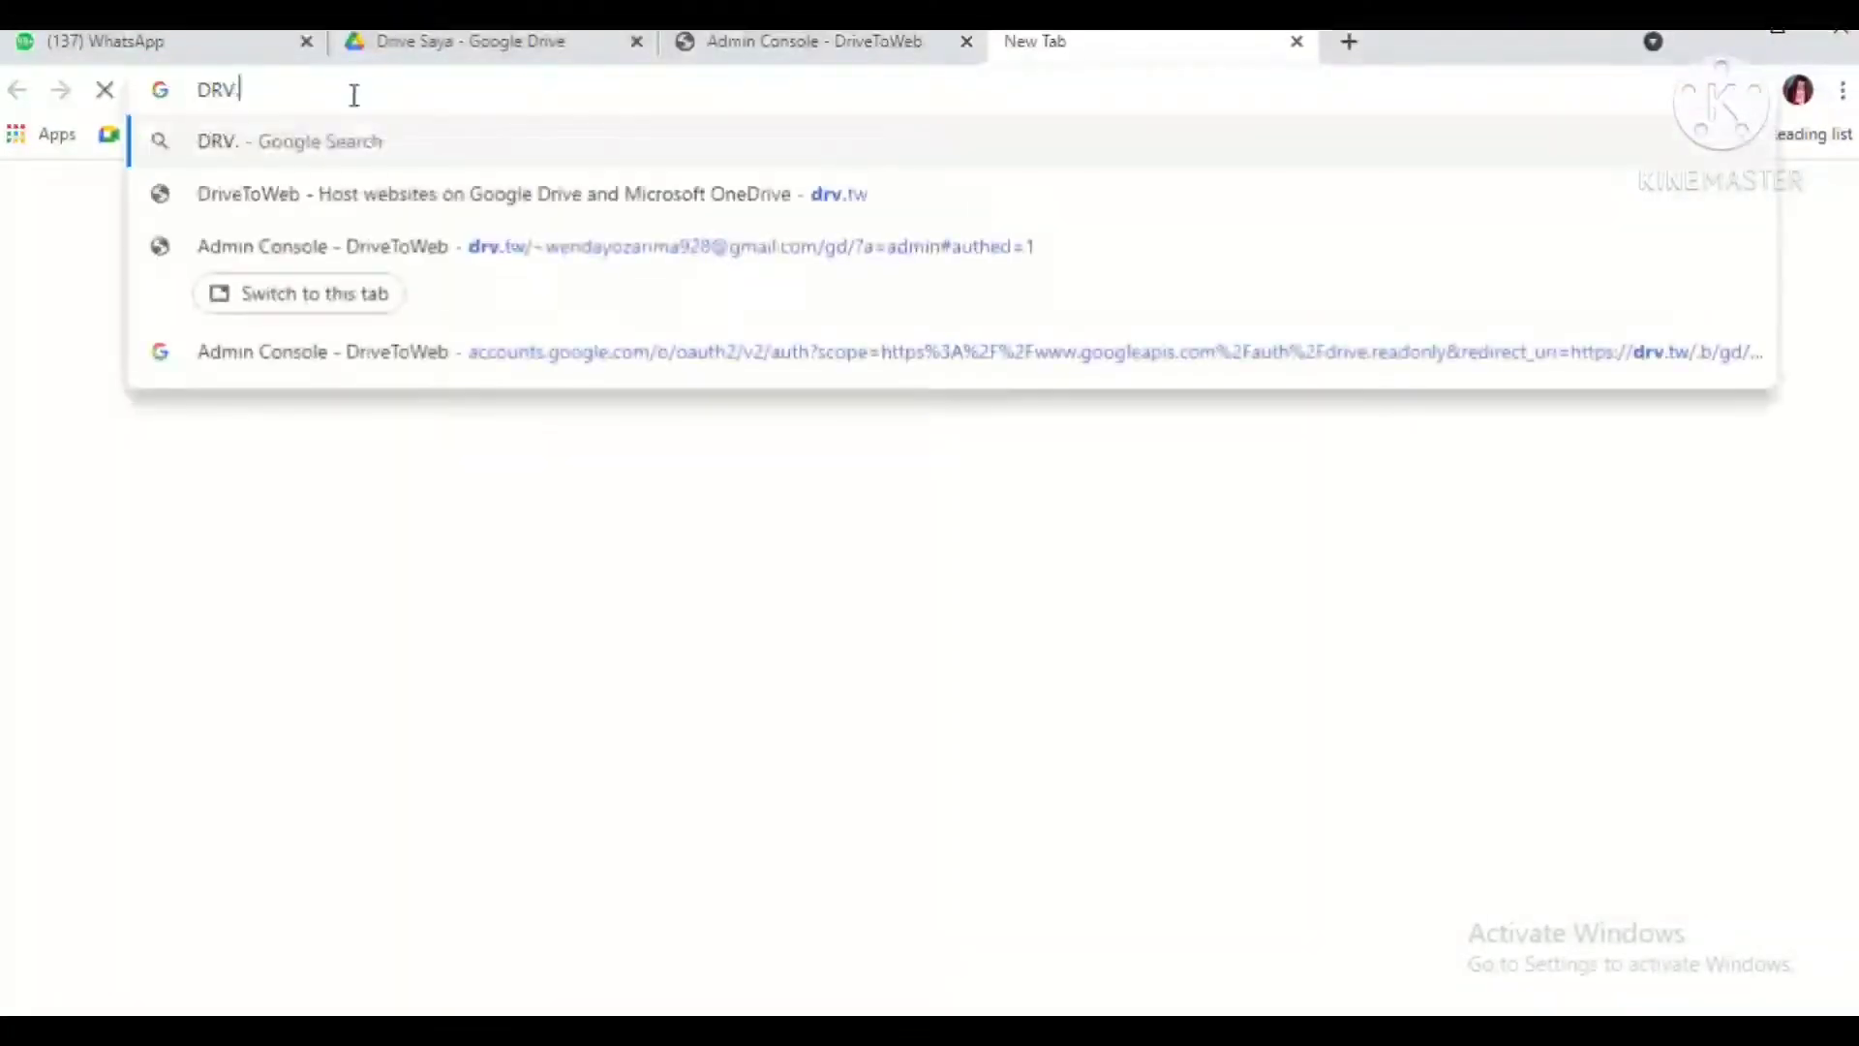
text(drv.tw)
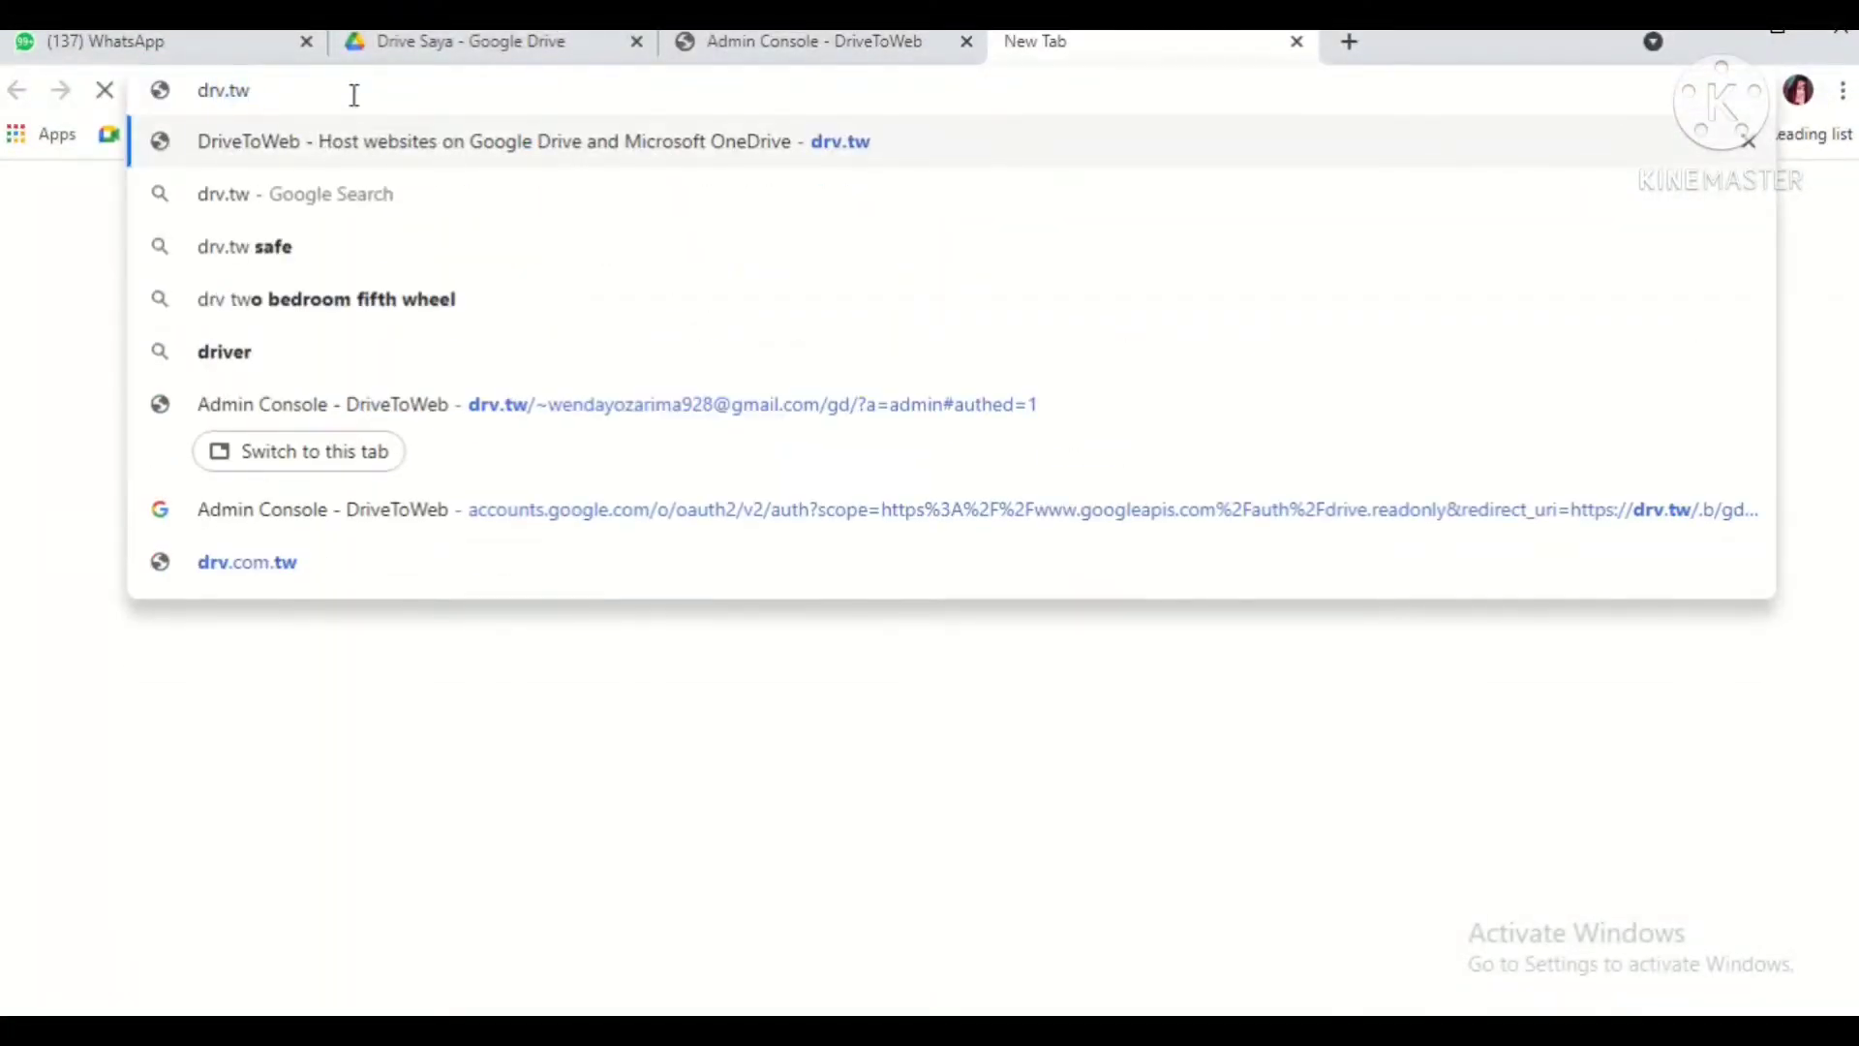
key(Return)
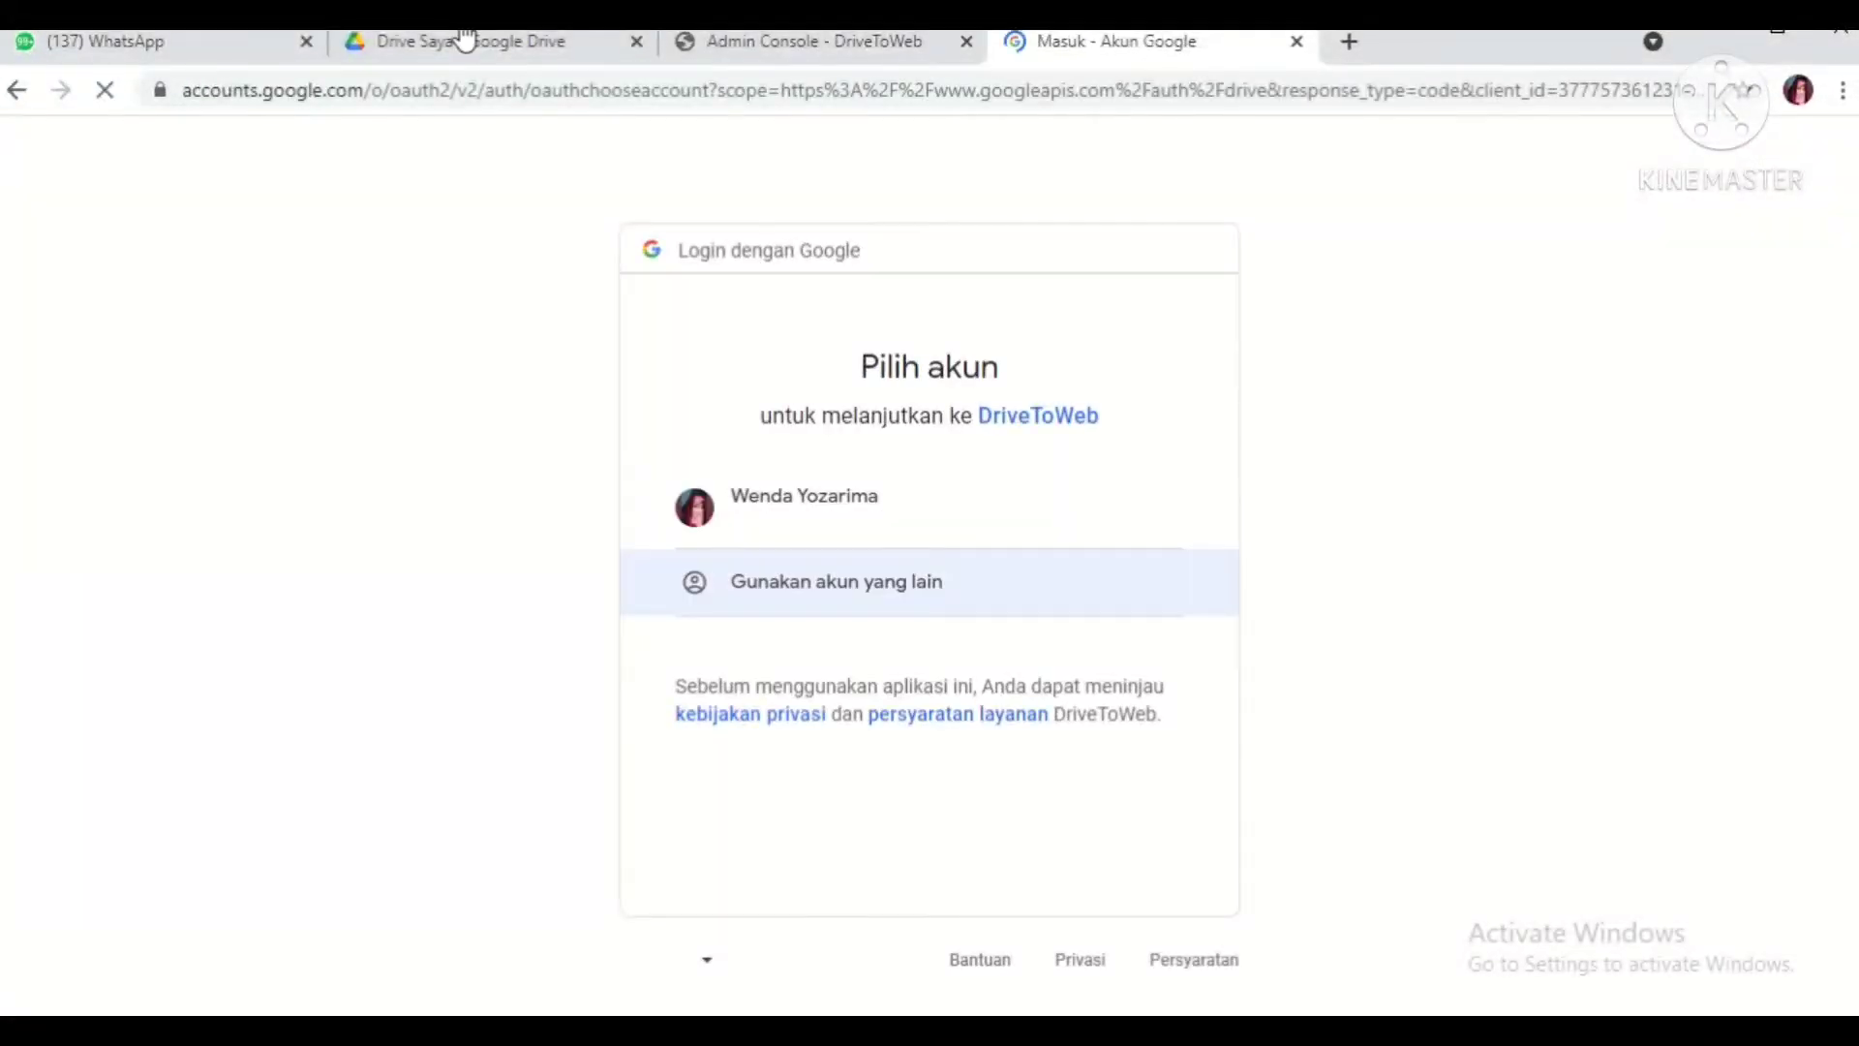
Step: Close the stray Run window and allow DriveToWeb access to Google Drive
key(super+r)
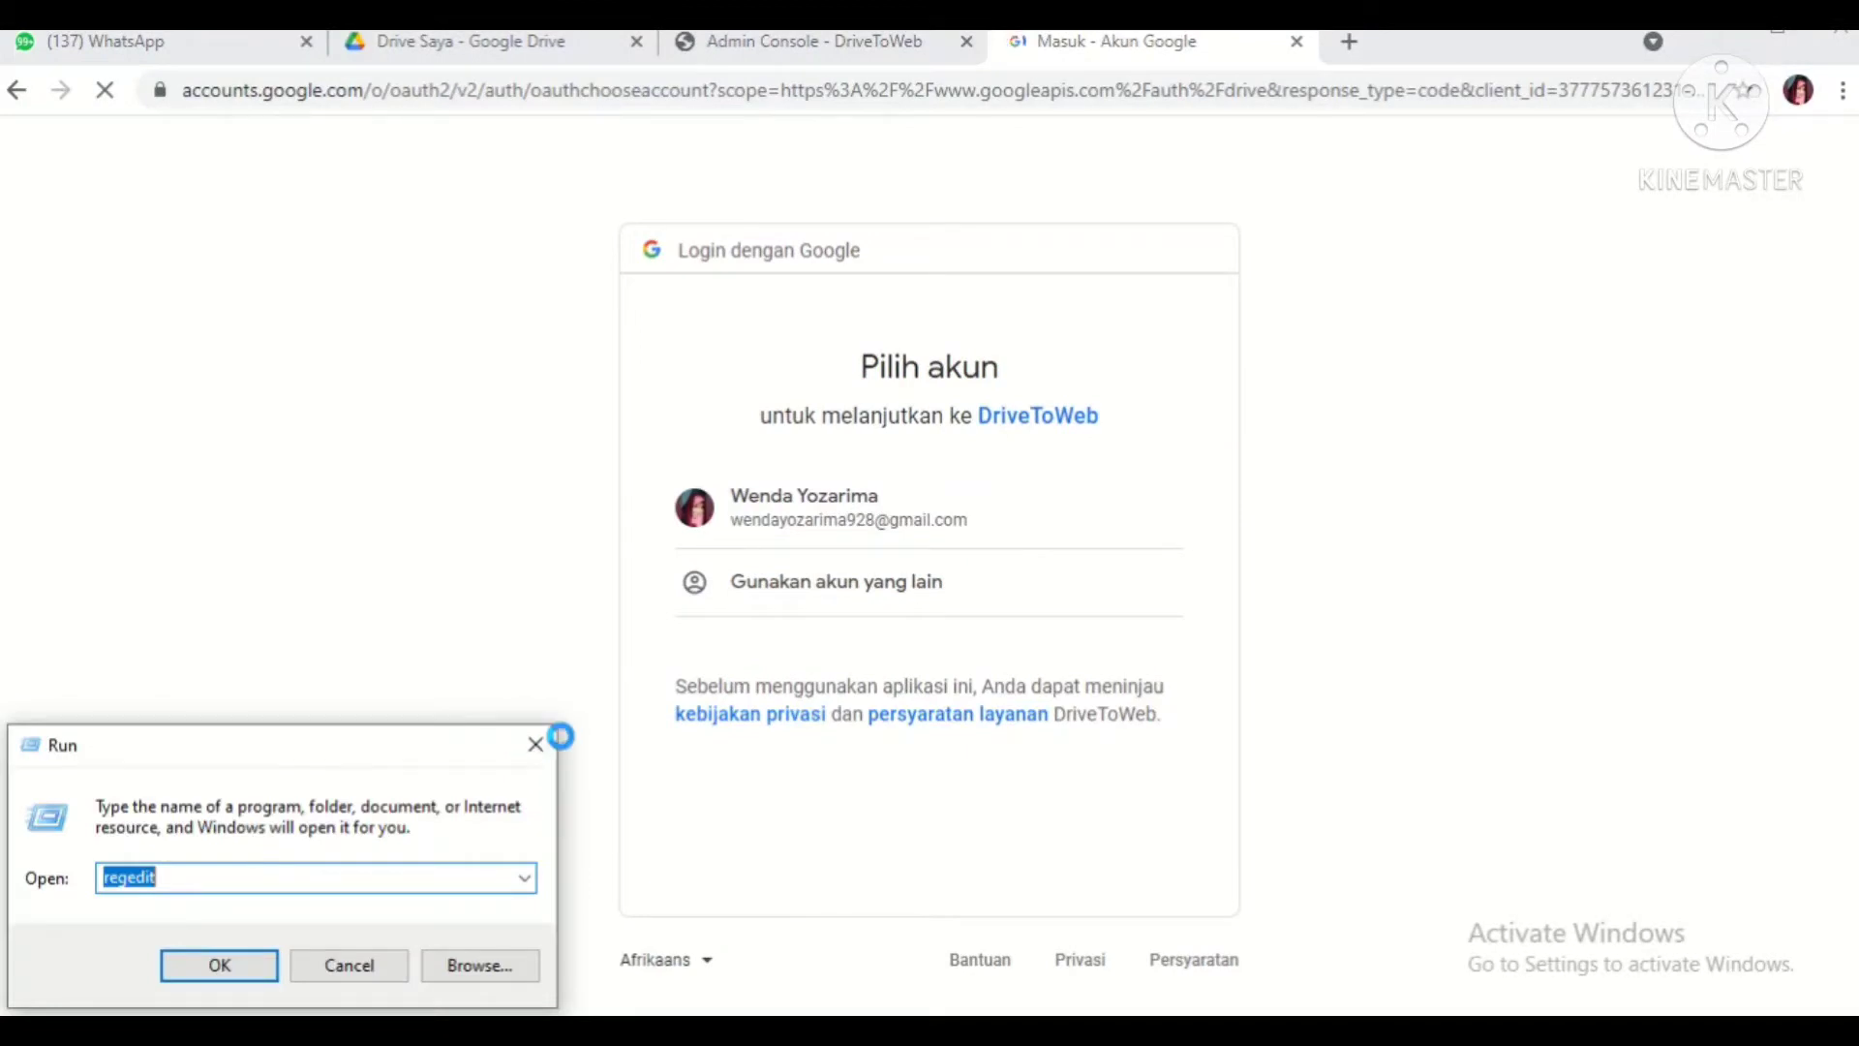
click(534, 745)
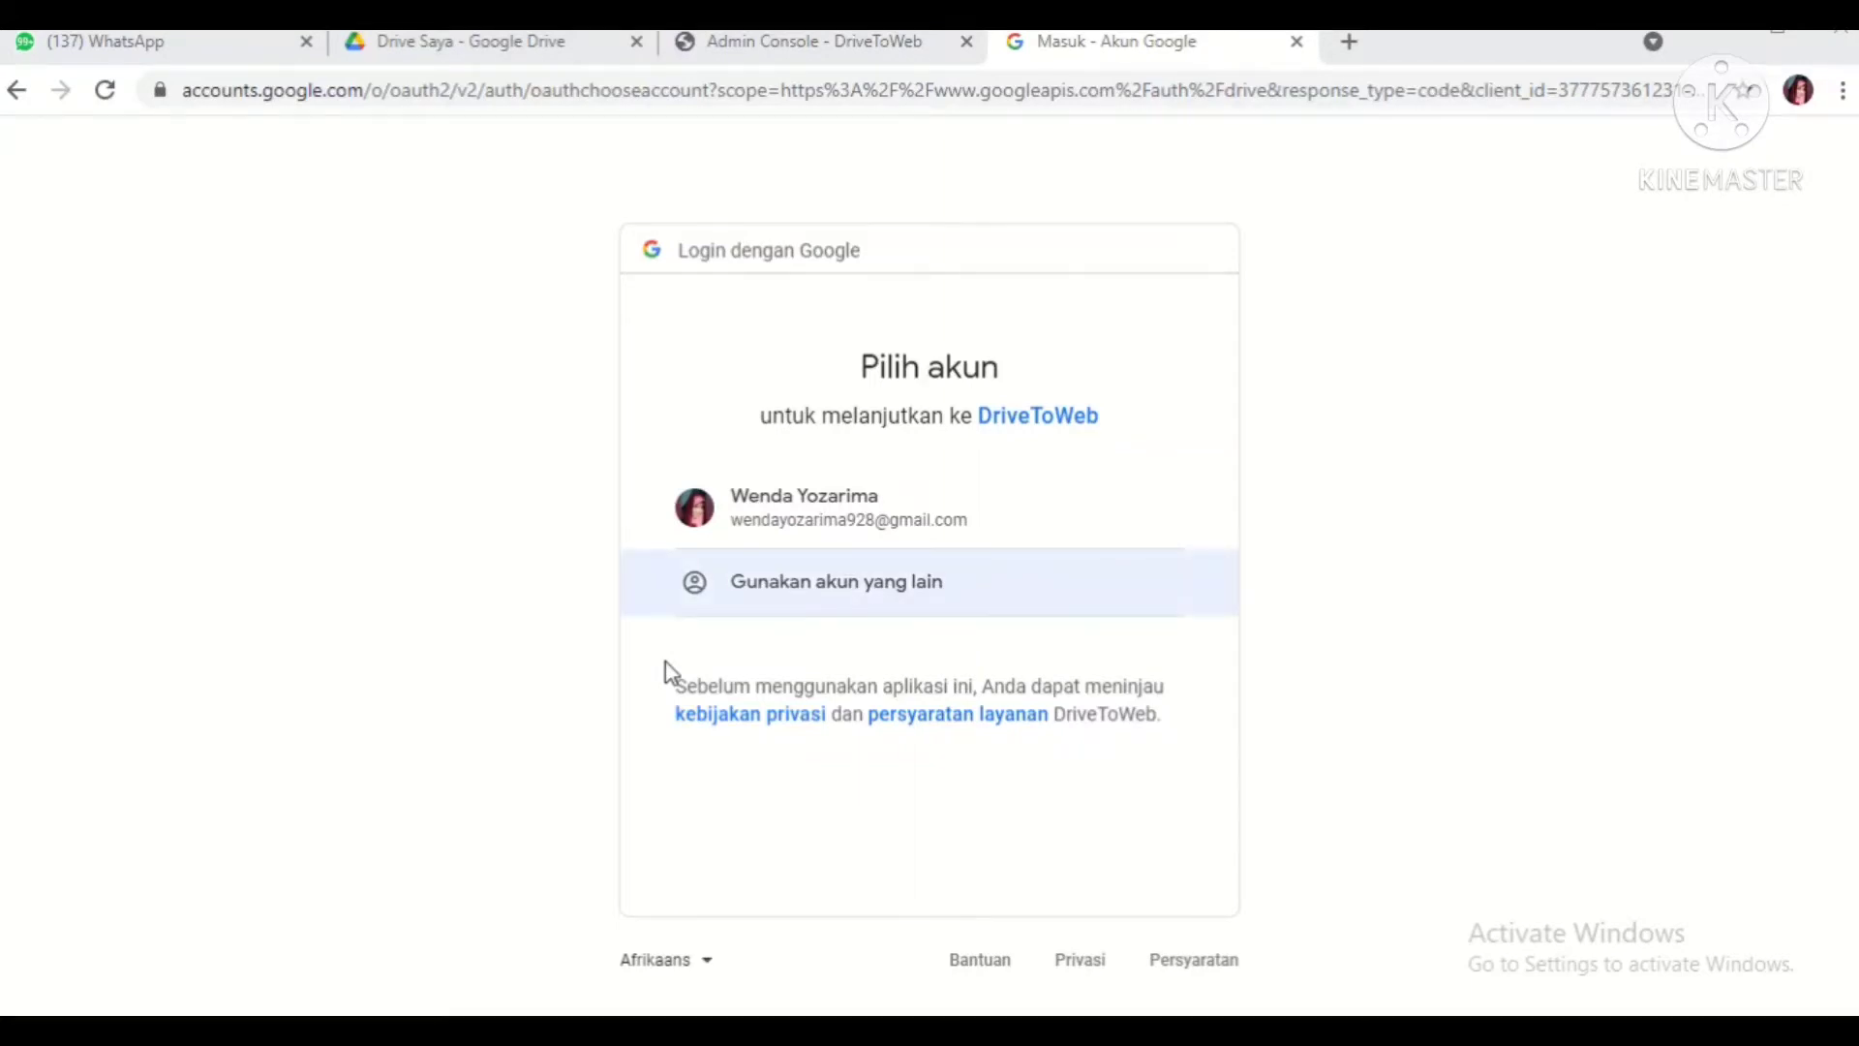
key(super+r)
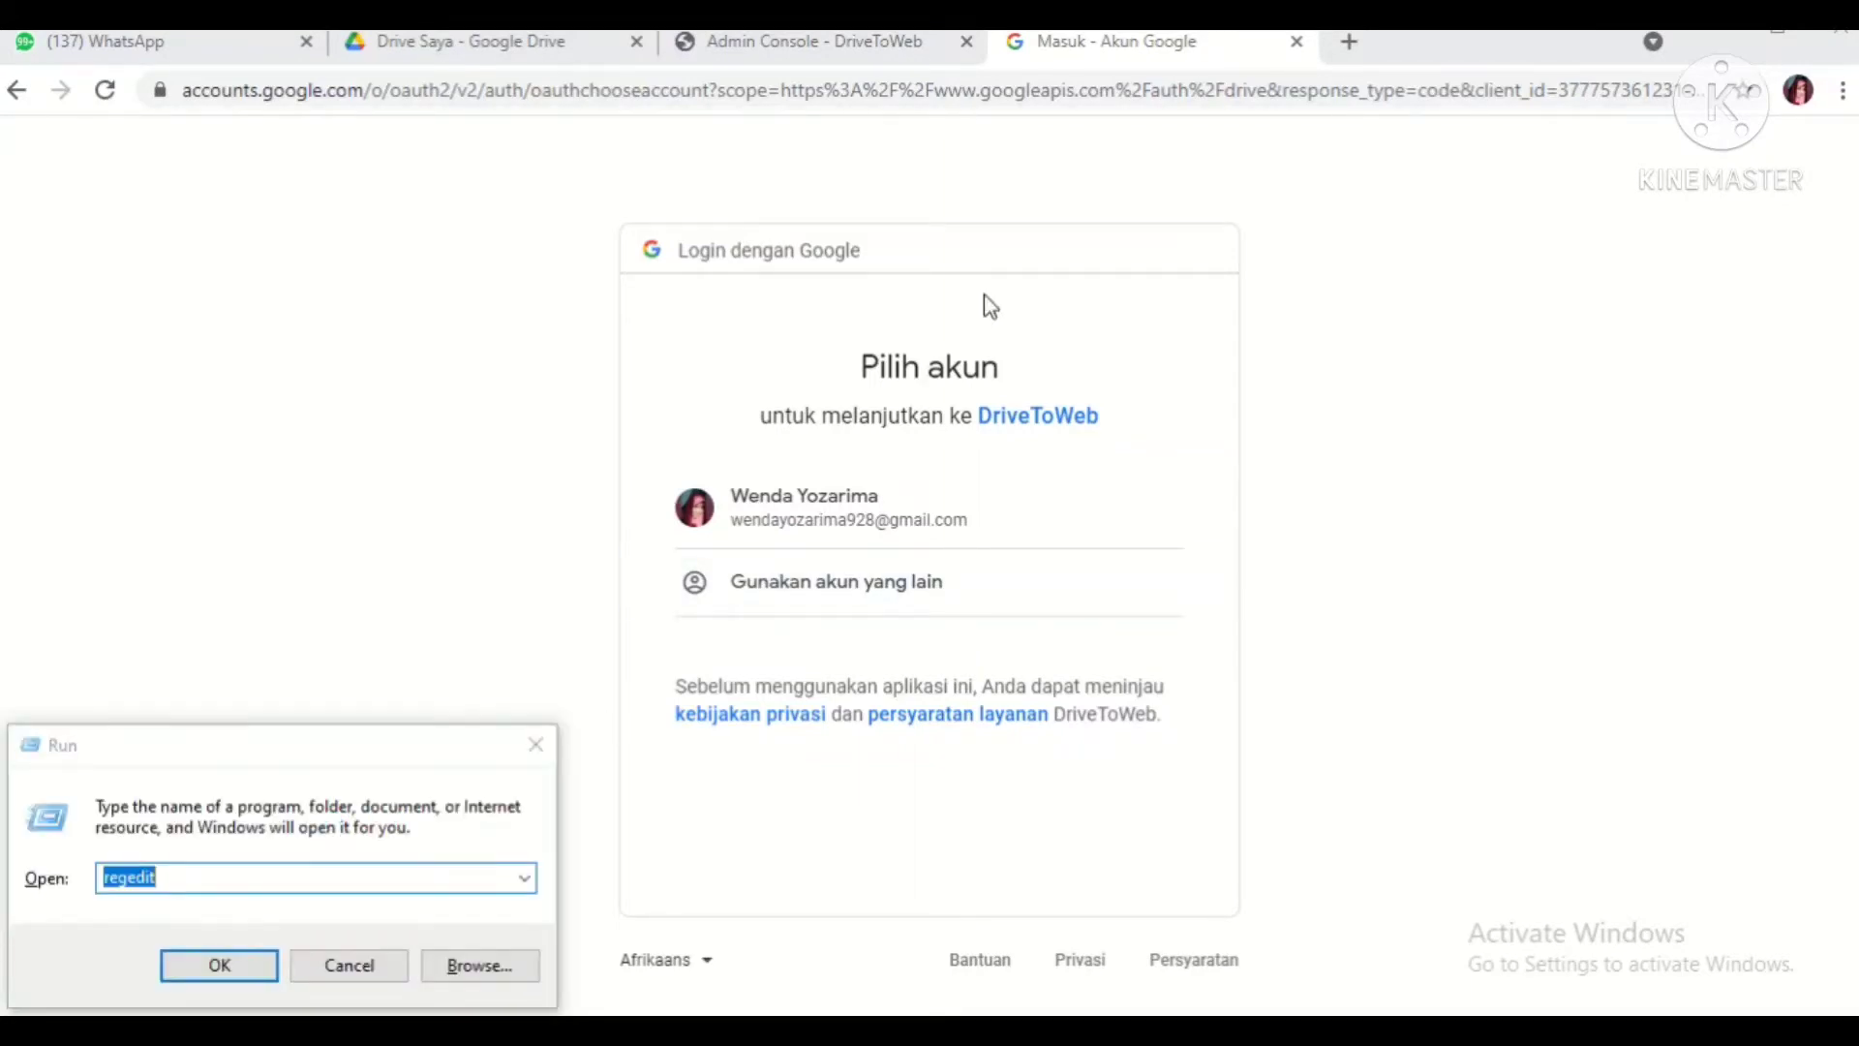
click(1055, 37)
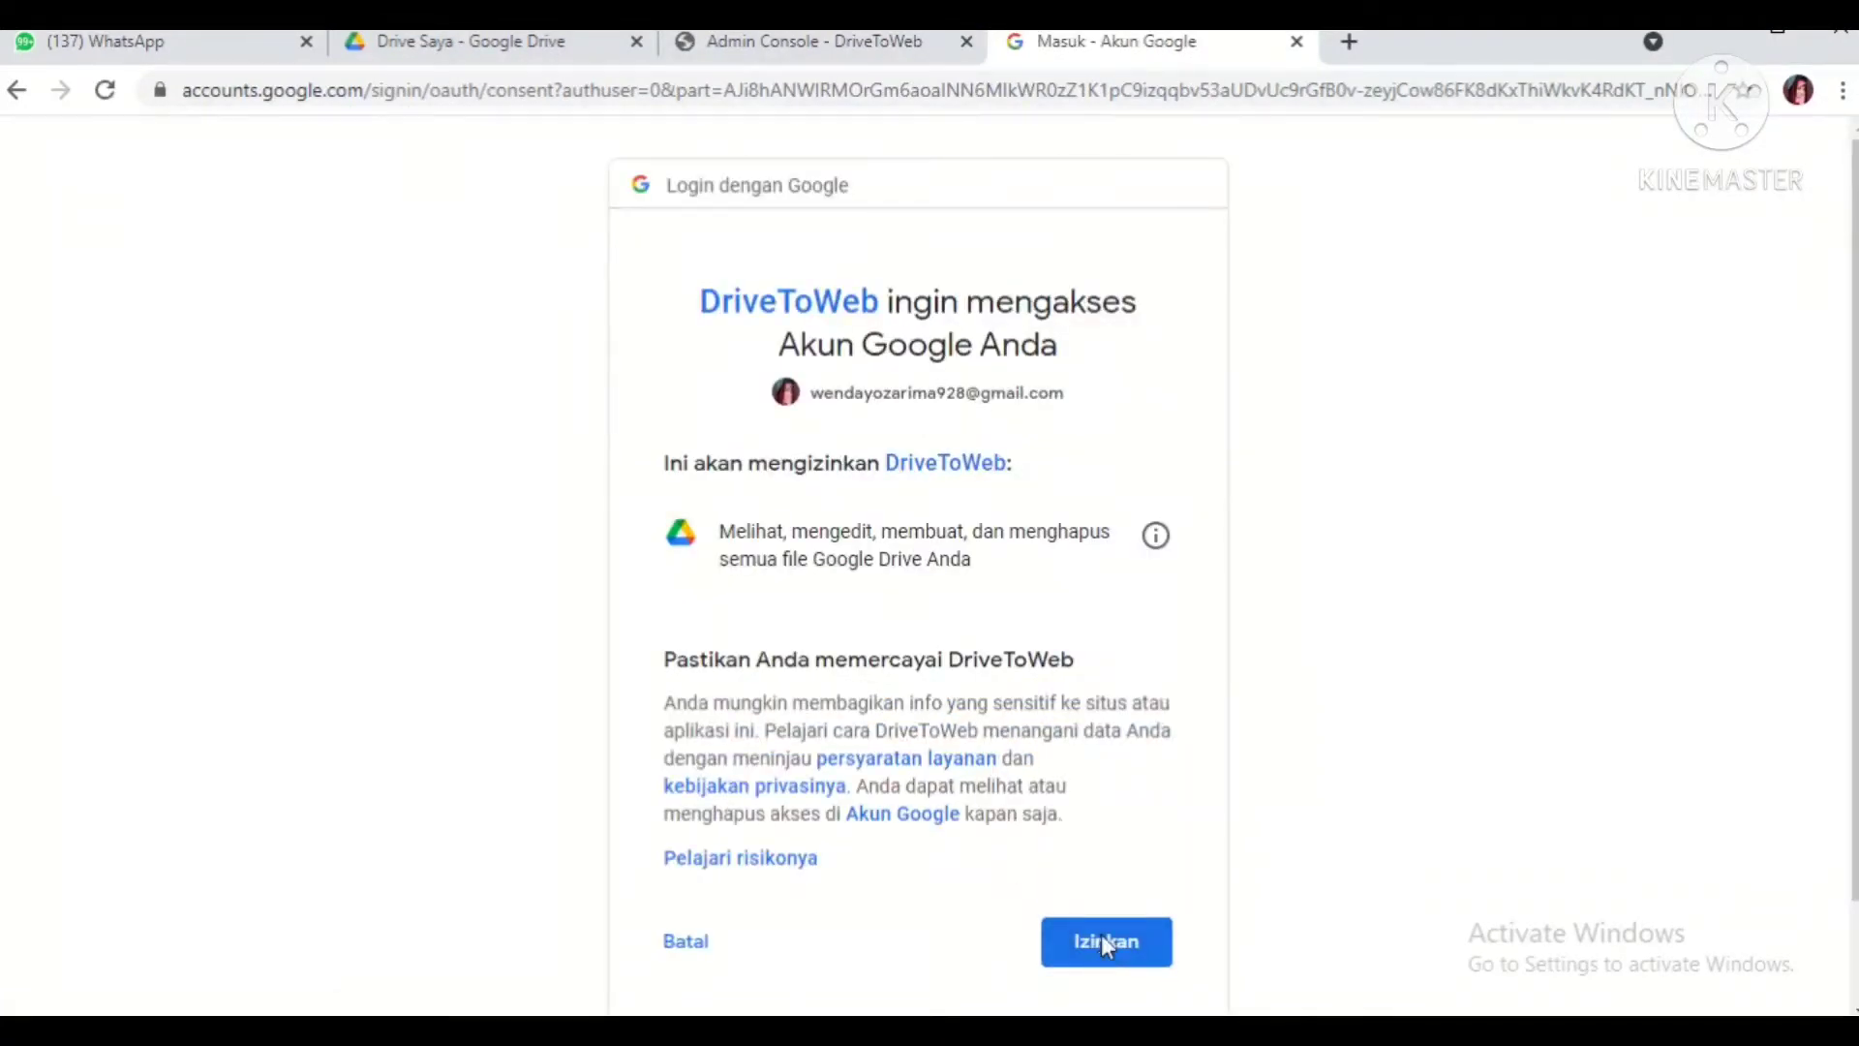
click(1104, 939)
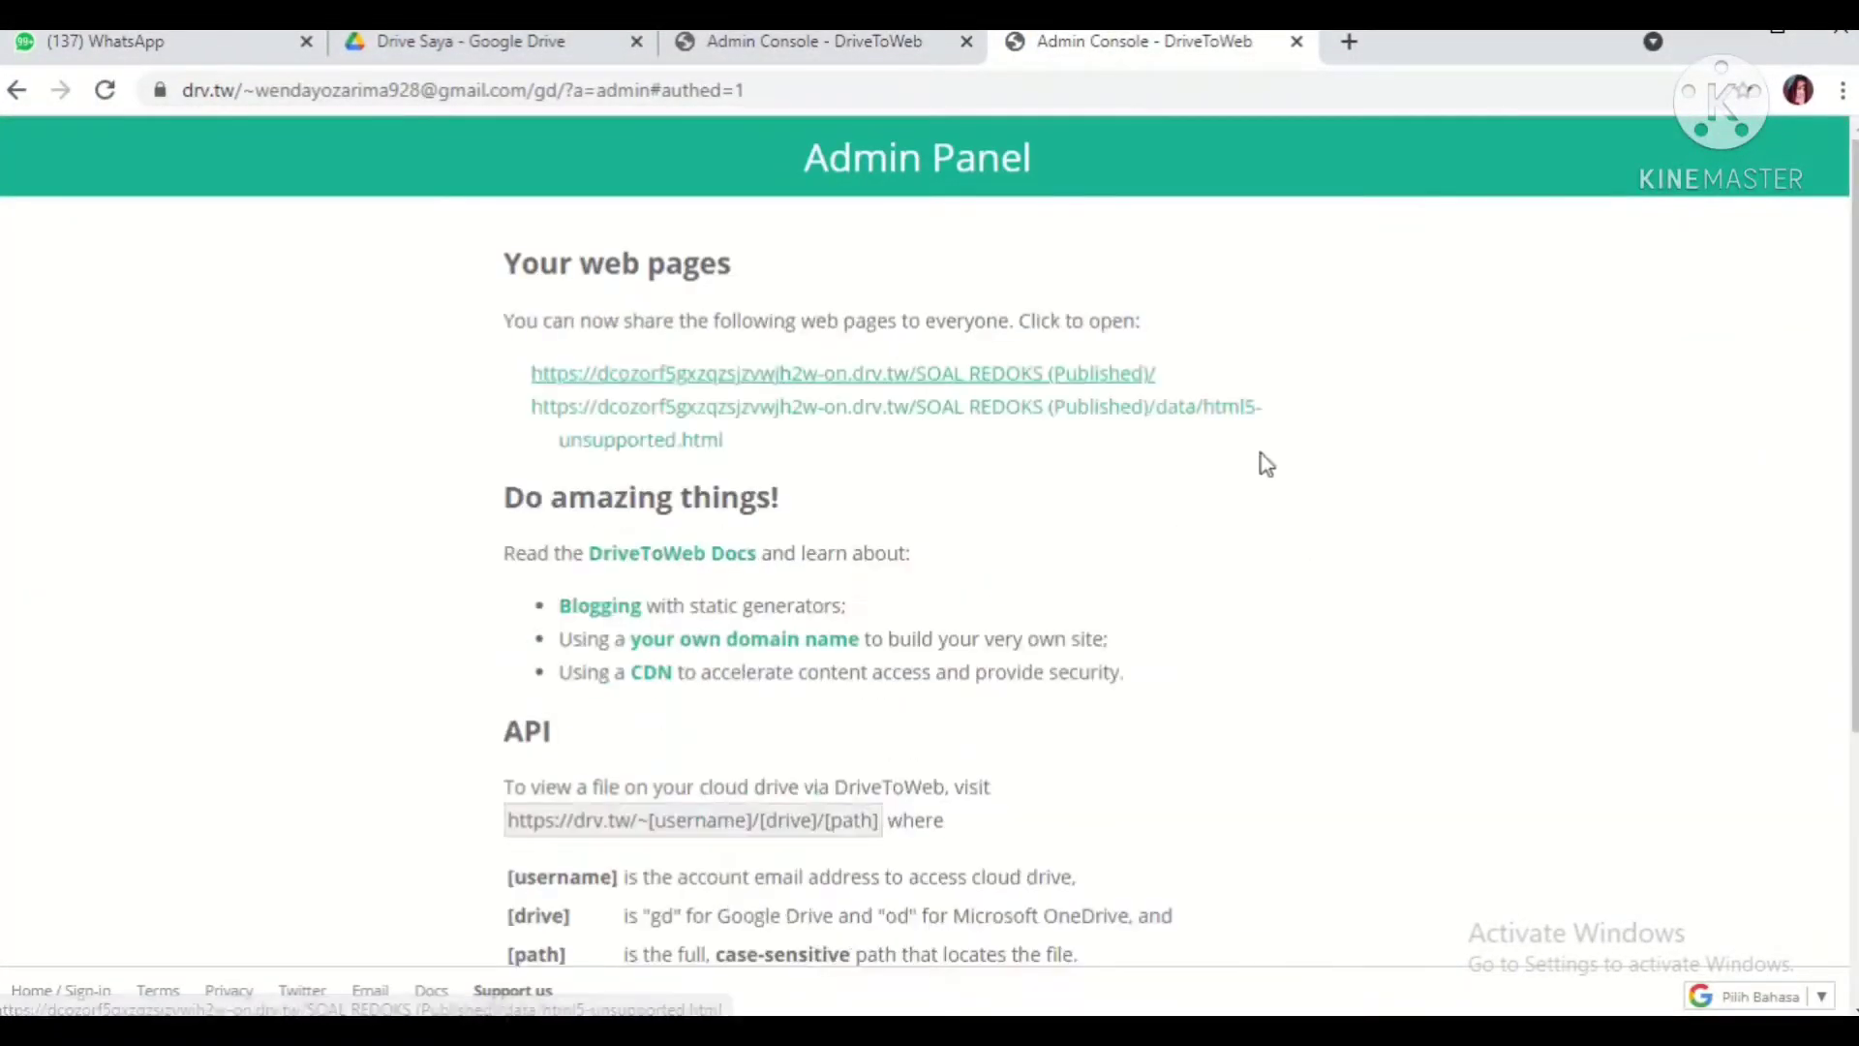
Step: Open the first SOAL REDOKS (Published) hosted link in a new window and paste it into a new tab
right_click(1103, 372)
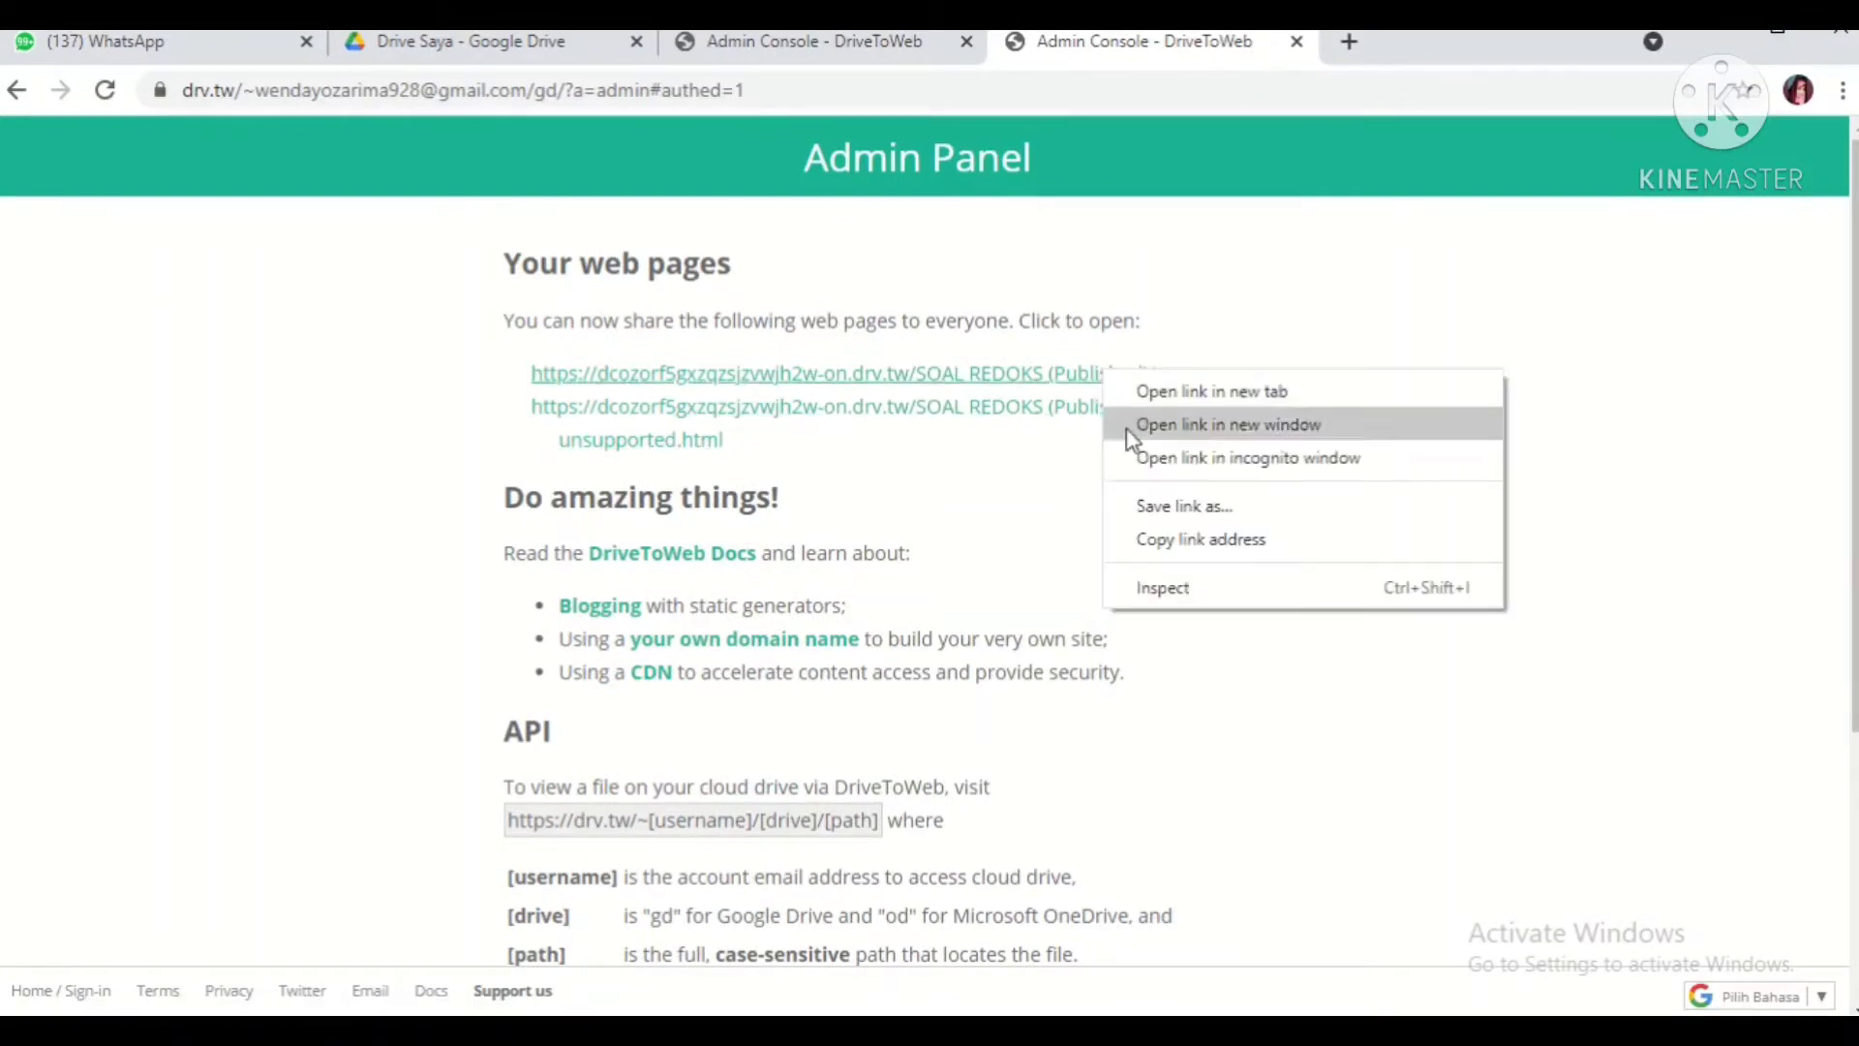
click(1129, 432)
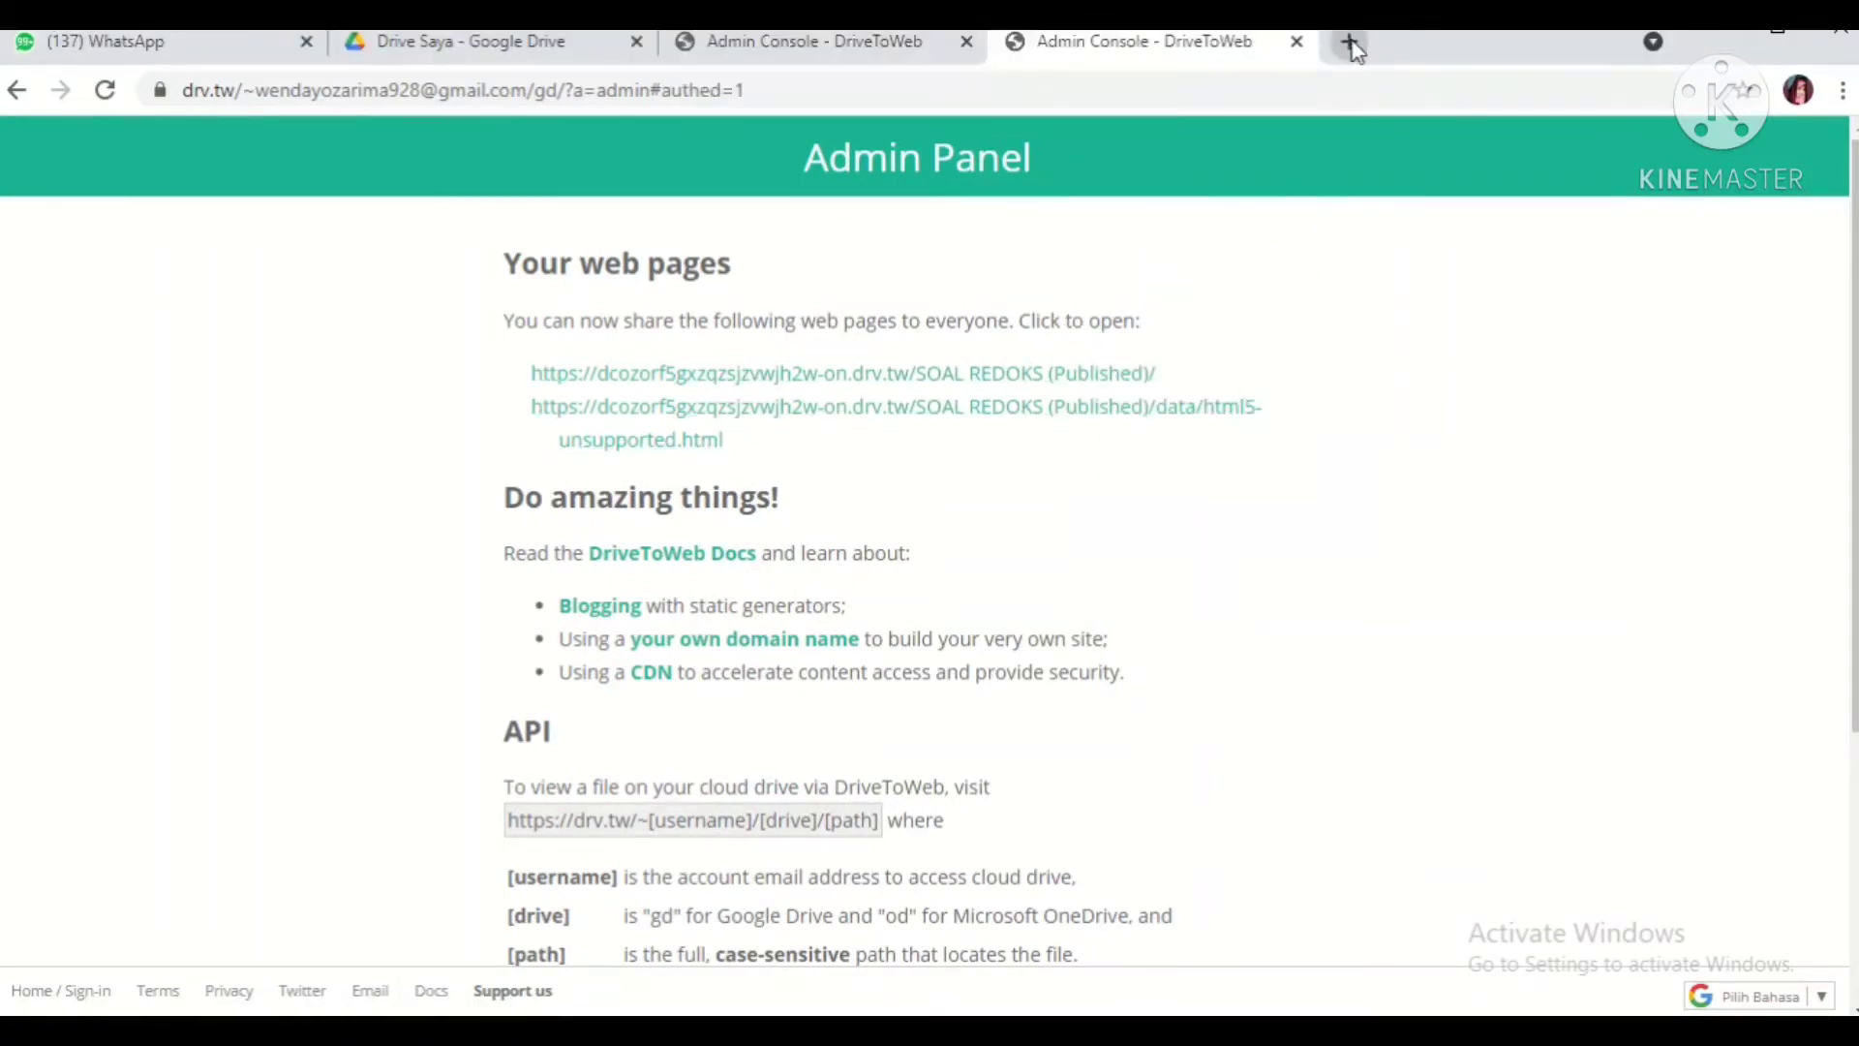
click(1349, 42)
click(485, 101)
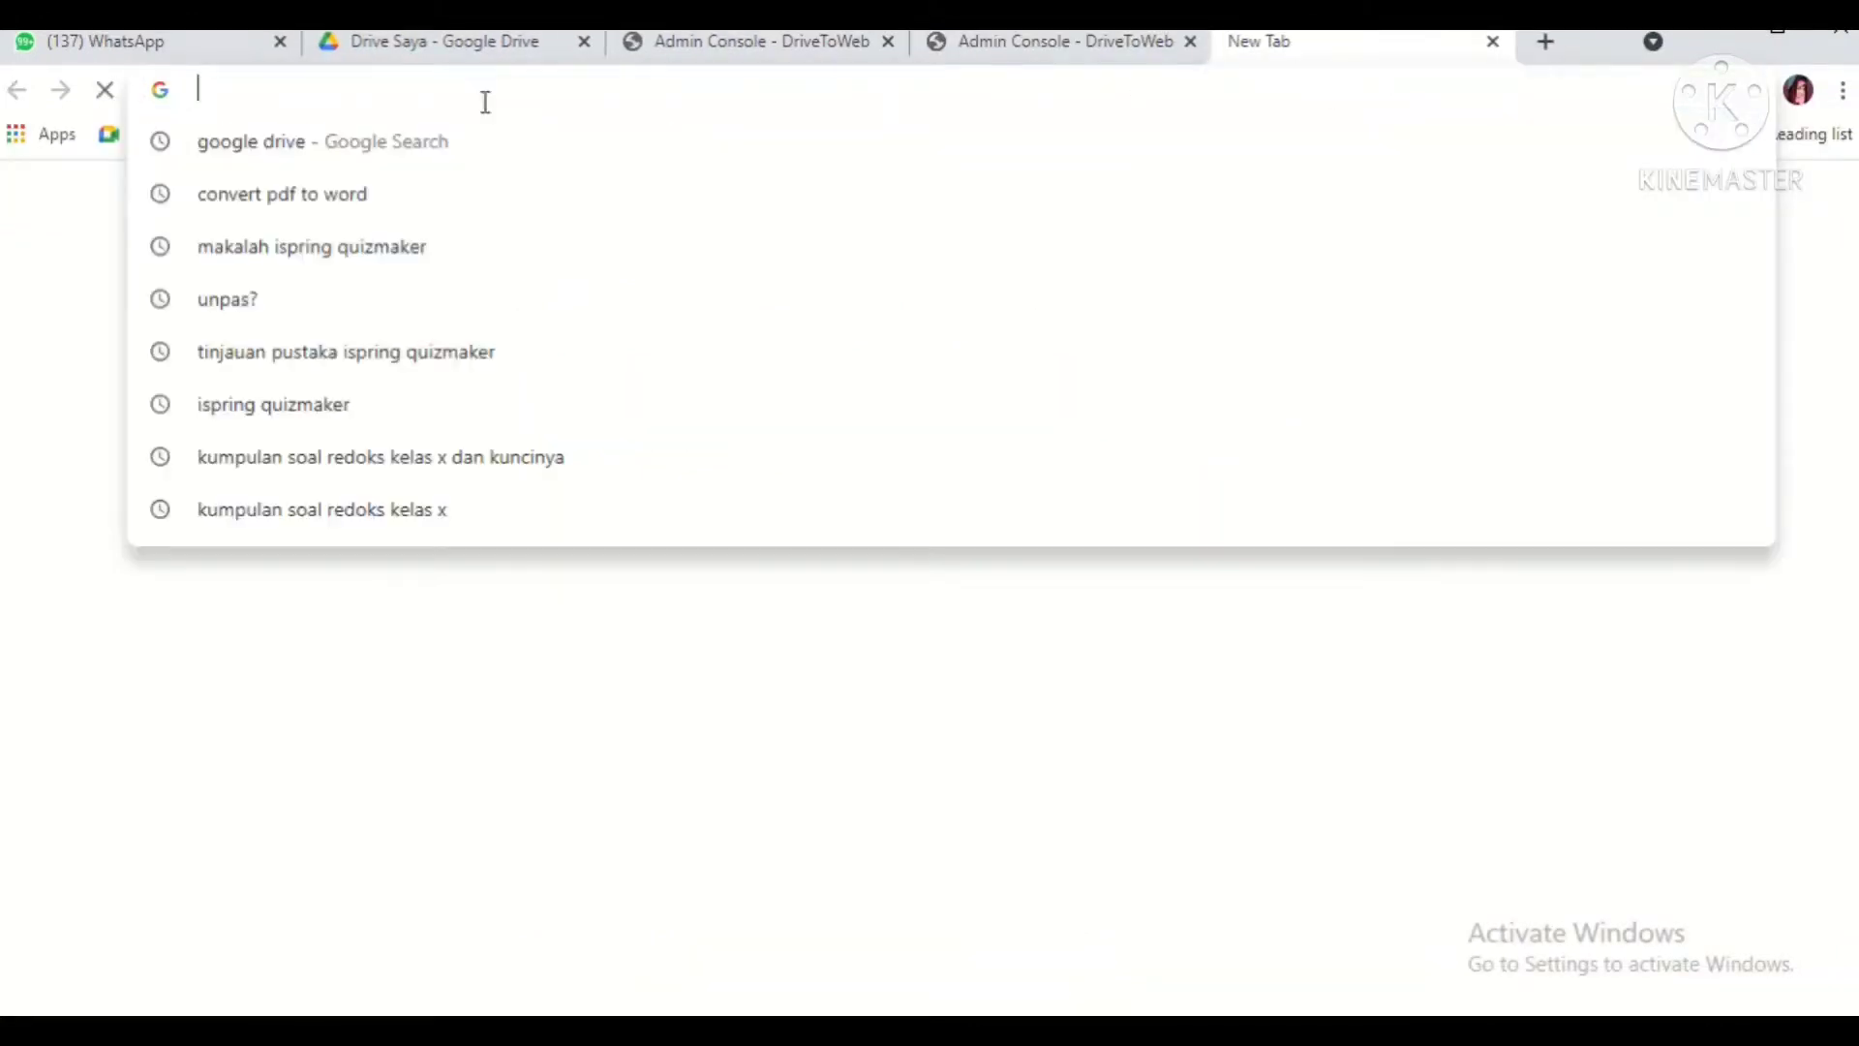
key(ctrl+v)
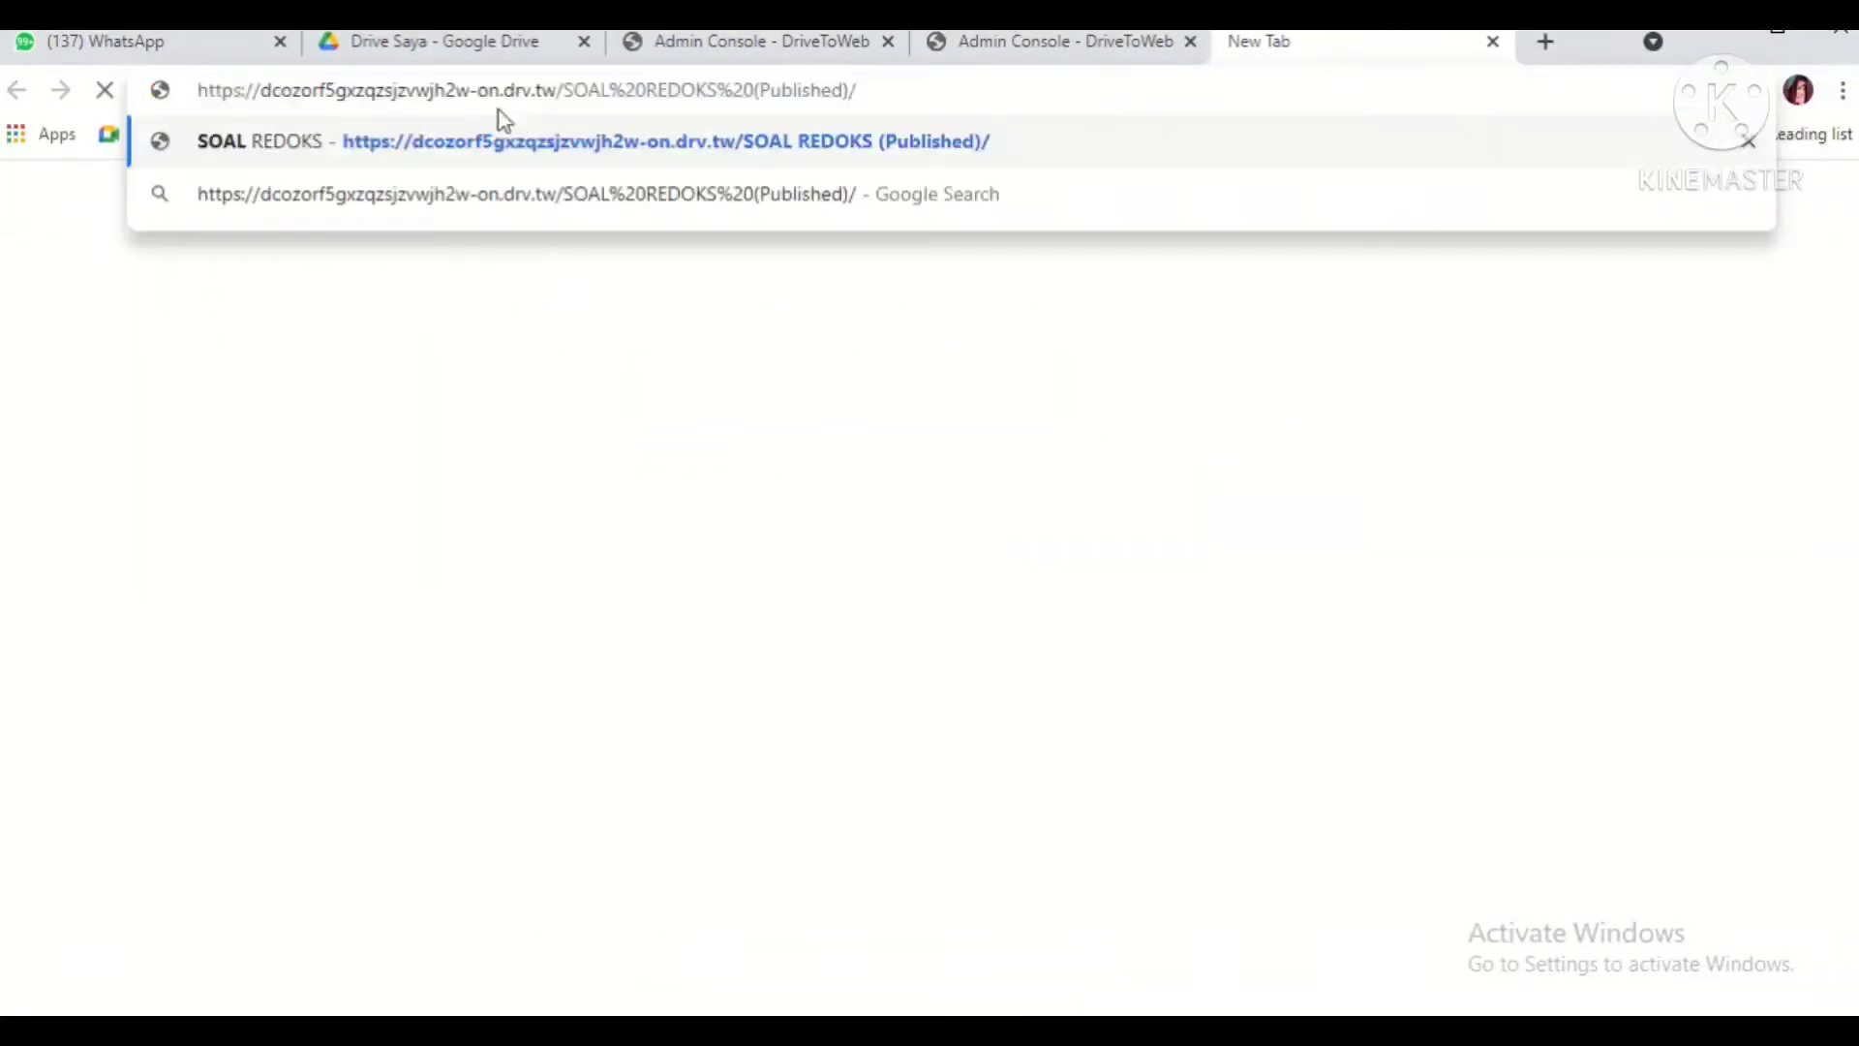